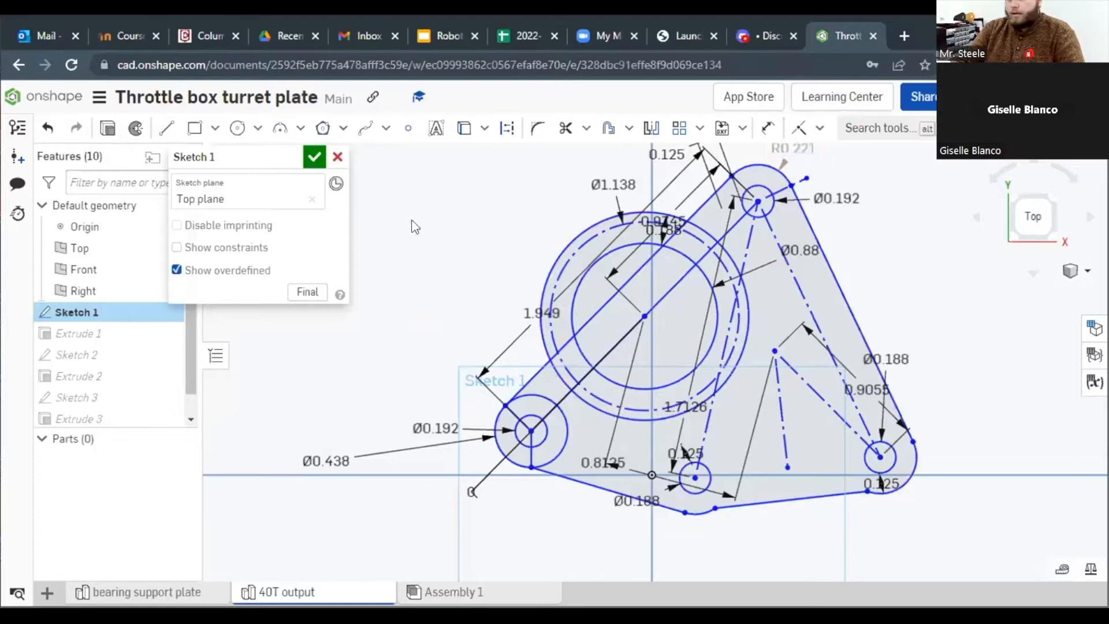
Step: Examine the turret plate's Sketch 1 outline, holes and dimensions, then close the sketch
{"action": "scroll", "coordinate": [436, 347], "scroll_direction": "down", "scroll_amount": 2}
{"action": "scroll", "coordinate": [437, 358], "scroll_direction": "down", "scroll_amount": 2}
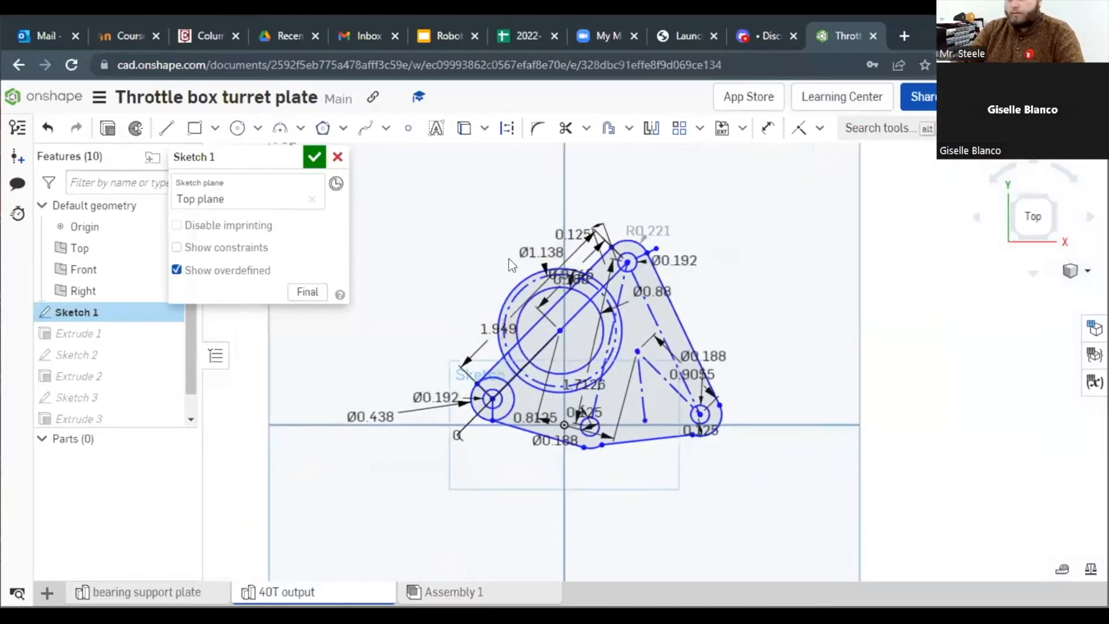
{"action": "scroll", "coordinate": [503, 259], "scroll_direction": "up", "scroll_amount": 2}
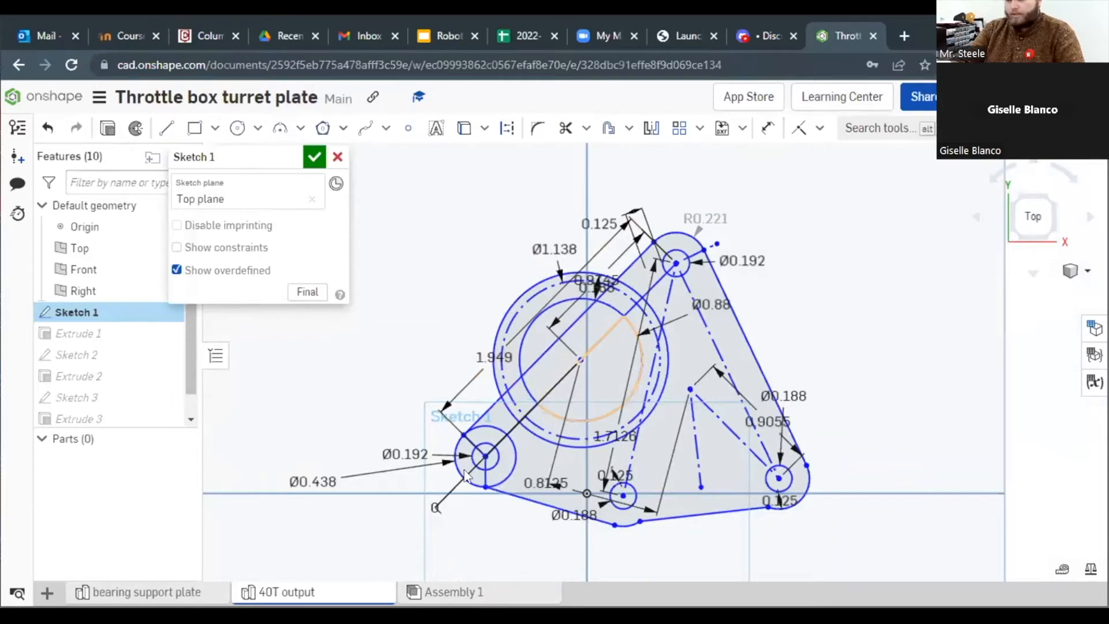
{"action": "scroll", "coordinate": [608, 234], "scroll_direction": "down", "scroll_amount": 2}
{"action": "scroll", "coordinate": [424, 189], "scroll_direction": "up", "scroll_amount": 3}
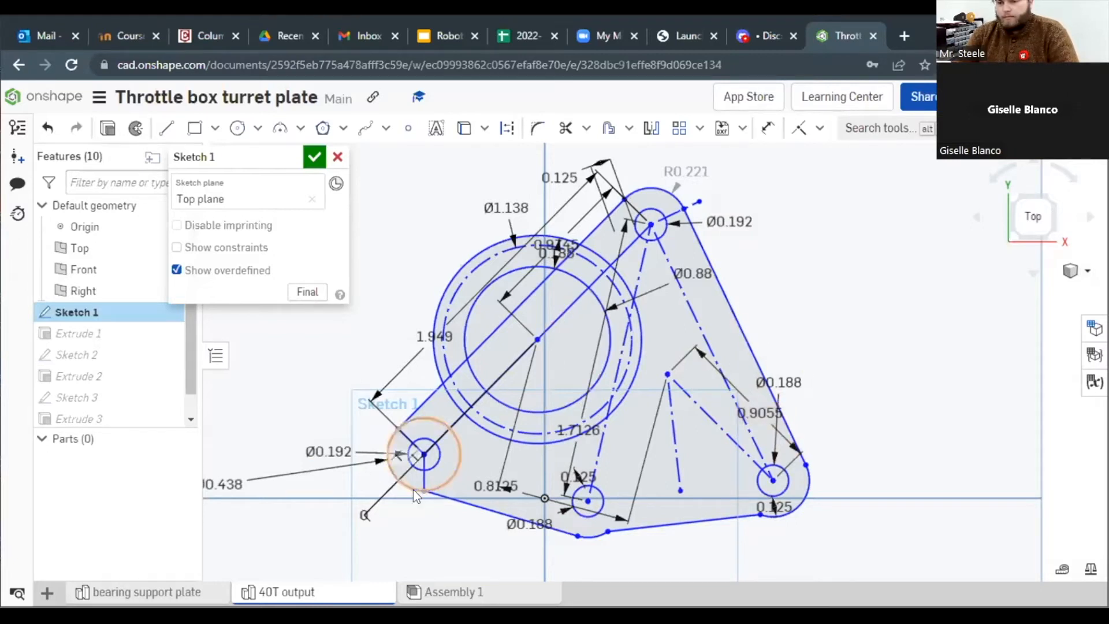
{"action": "left_click", "coordinate": [313, 159]}
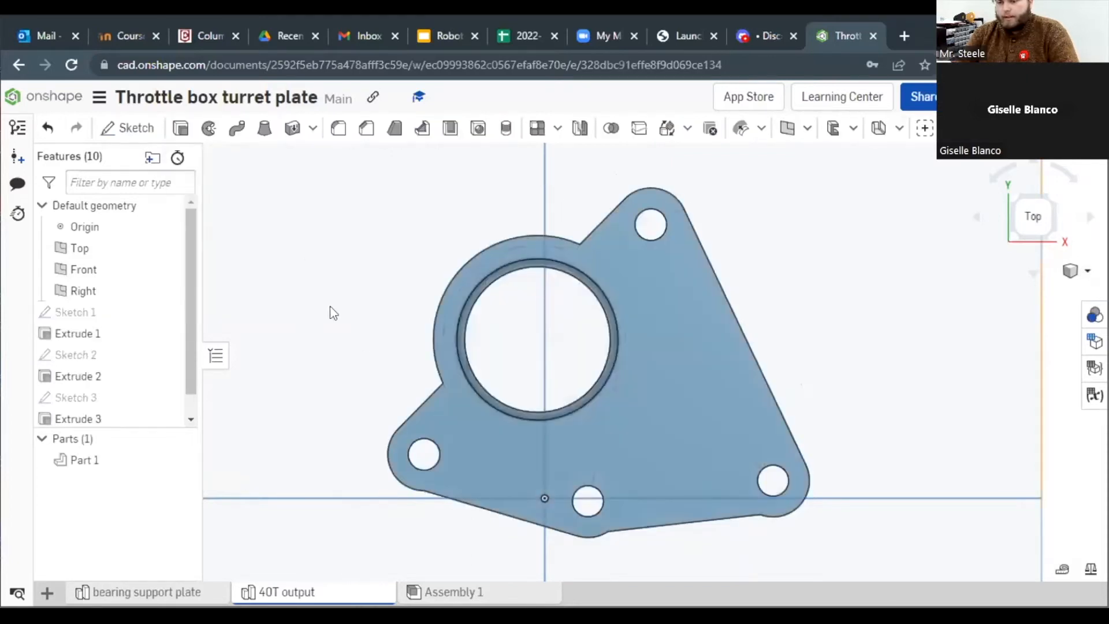
Step: Edit Extrude 1 and set the plate's extrusion depth to 0.25 in
{"action": "mouse_move", "coordinate": [344, 274]}
{"action": "right_mouse_down"}
{"action": "mouse_move", "coordinate": [463, 285]}
{"action": "mouse_move", "coordinate": [391, 280]}
{"action": "mouse_move", "coordinate": [360, 291]}
{"action": "right_mouse_up"}
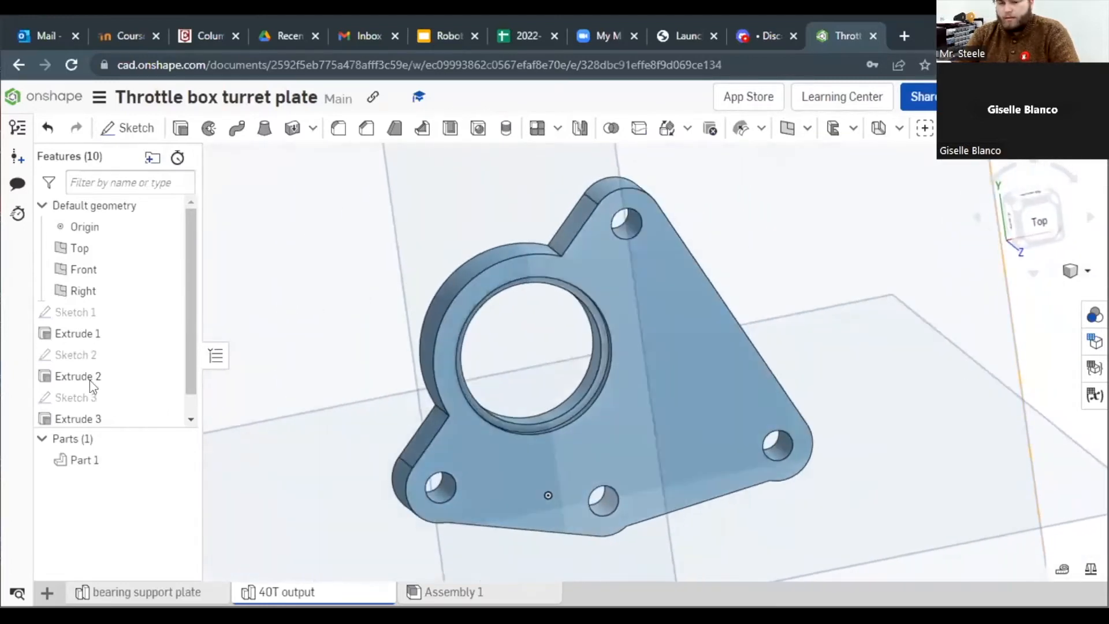
{"action": "right_click", "coordinate": [85, 333]}
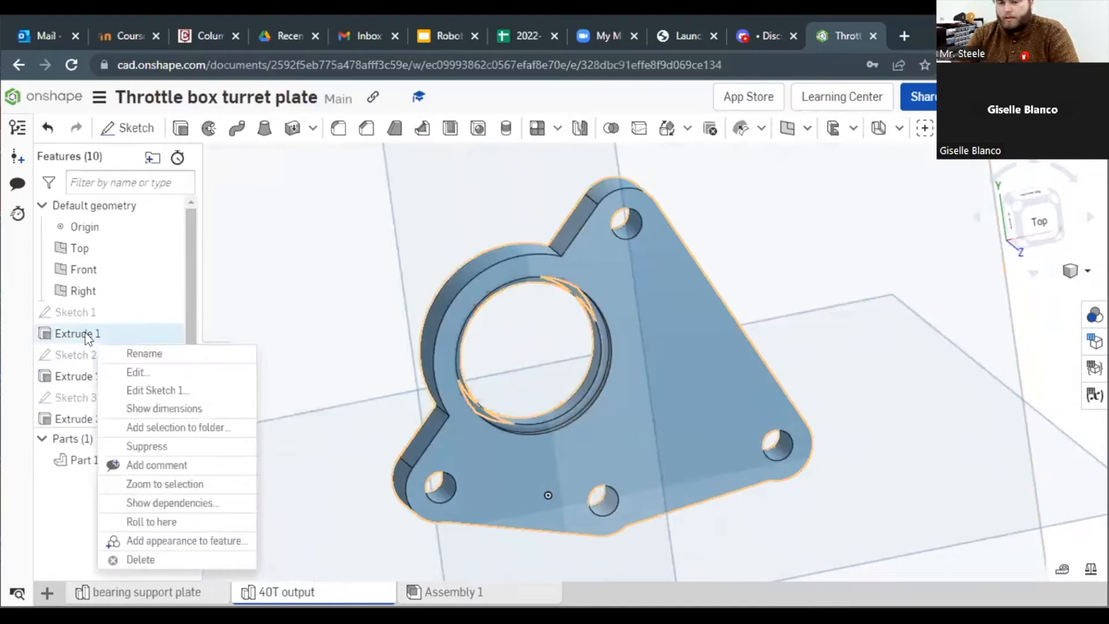
{"action": "left_click", "coordinate": [142, 375]}
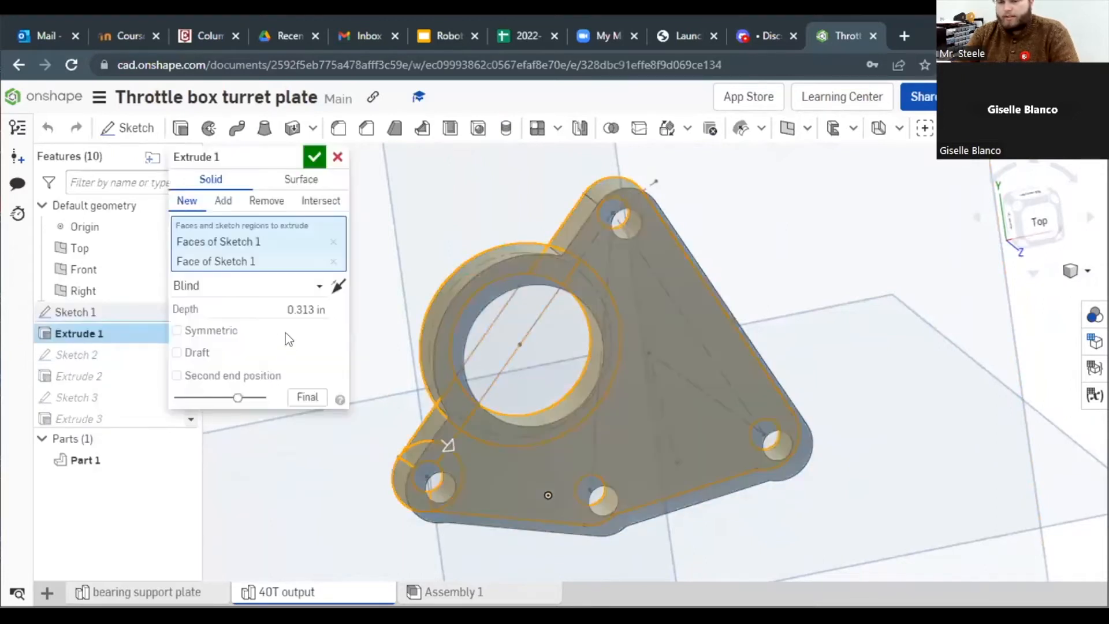
{"action": "left_click", "coordinate": [333, 310]}
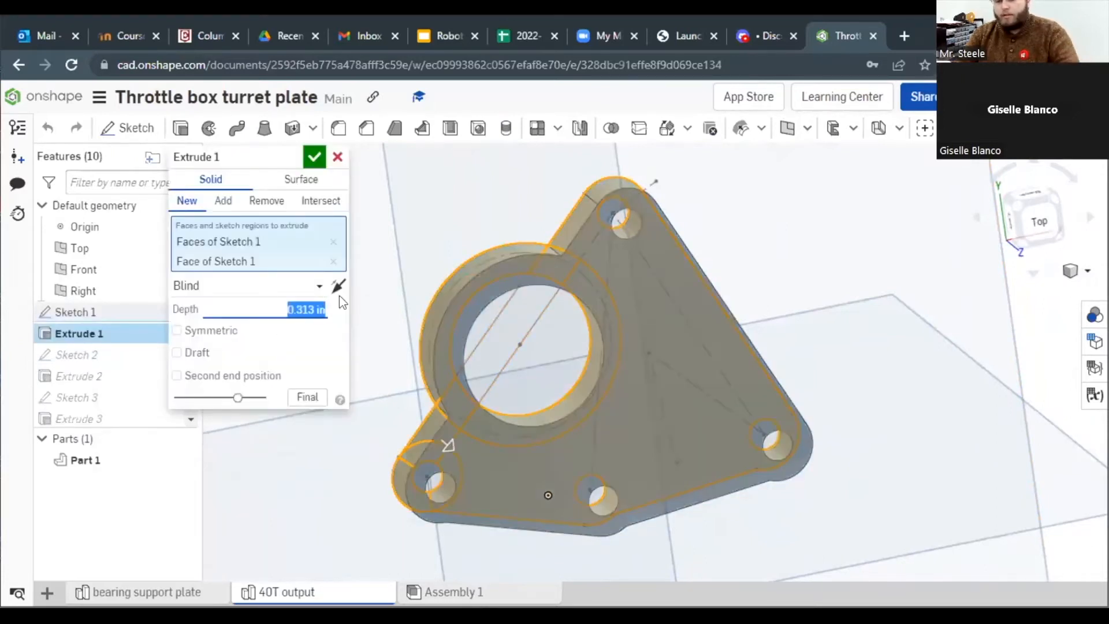
{"action": "left_click", "coordinate": [314, 310]}
{"action": "key", "text": "BackSpace"}
{"action": "key", "text": "BackSpace"}
{"action": "key", "text": "BackSpace"}
{"action": "key", "text": "BackSpace"}
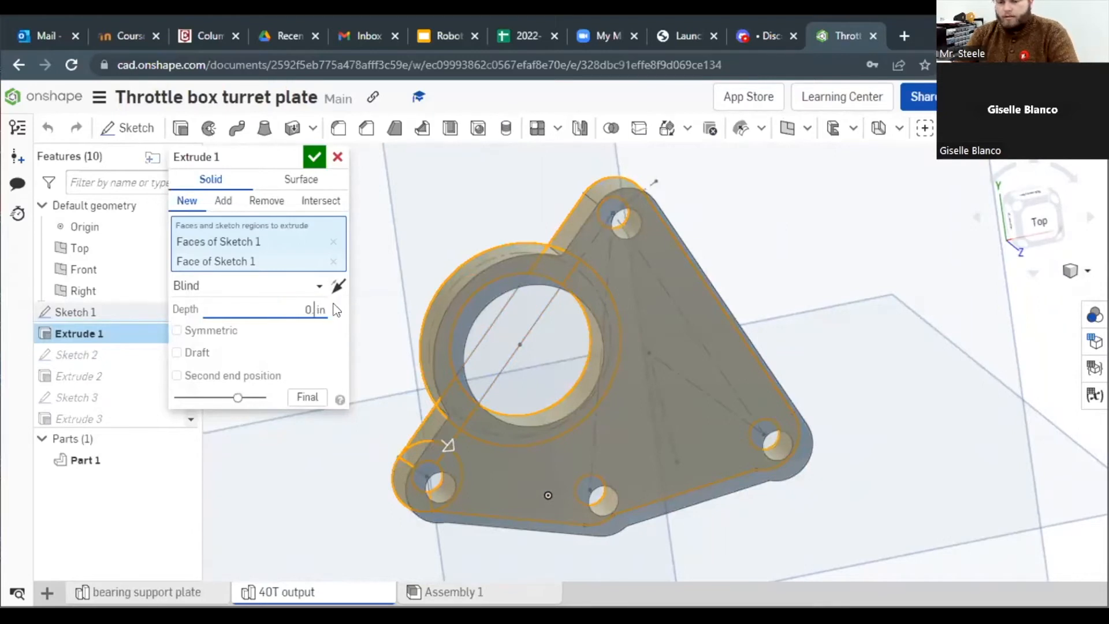
{"action": "type", "text": ".250"}
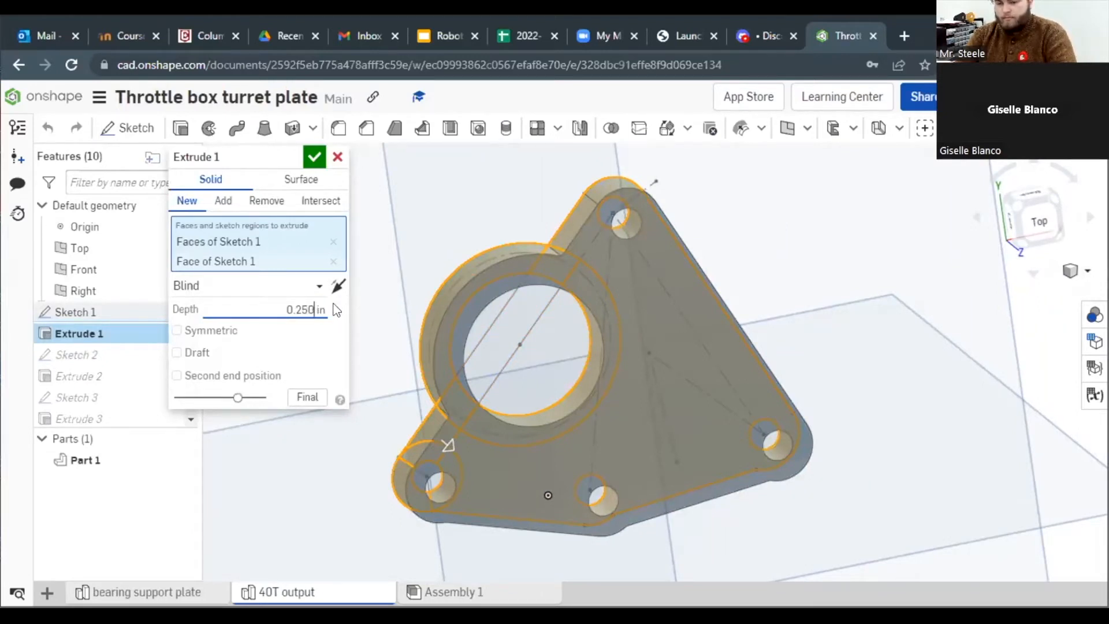
{"action": "left_click", "coordinate": [336, 310]}
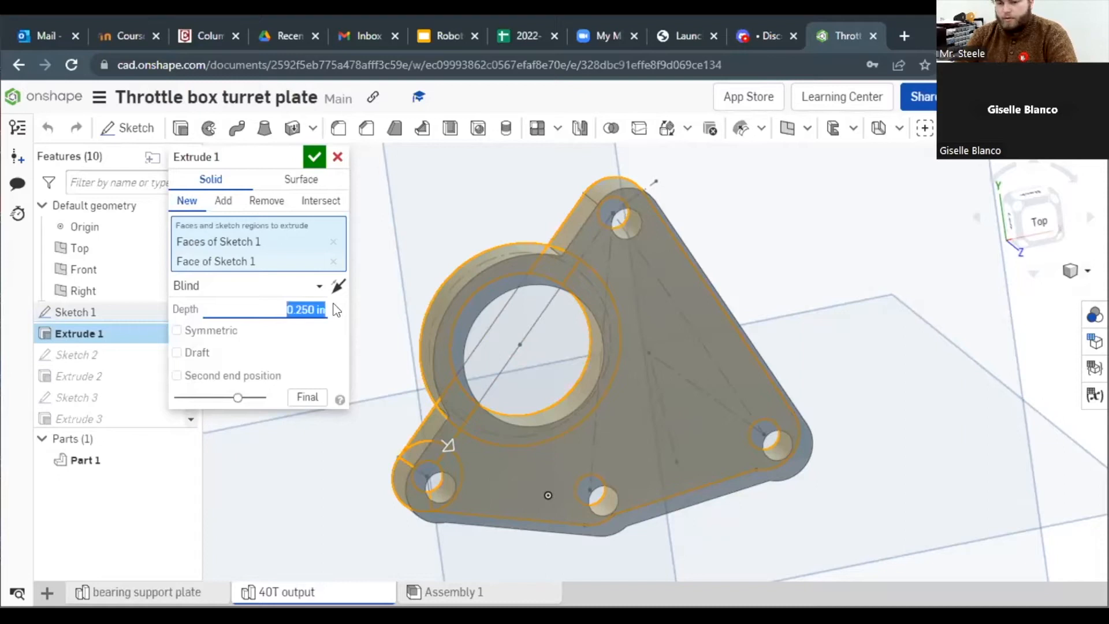
{"action": "left_click", "coordinate": [316, 161]}
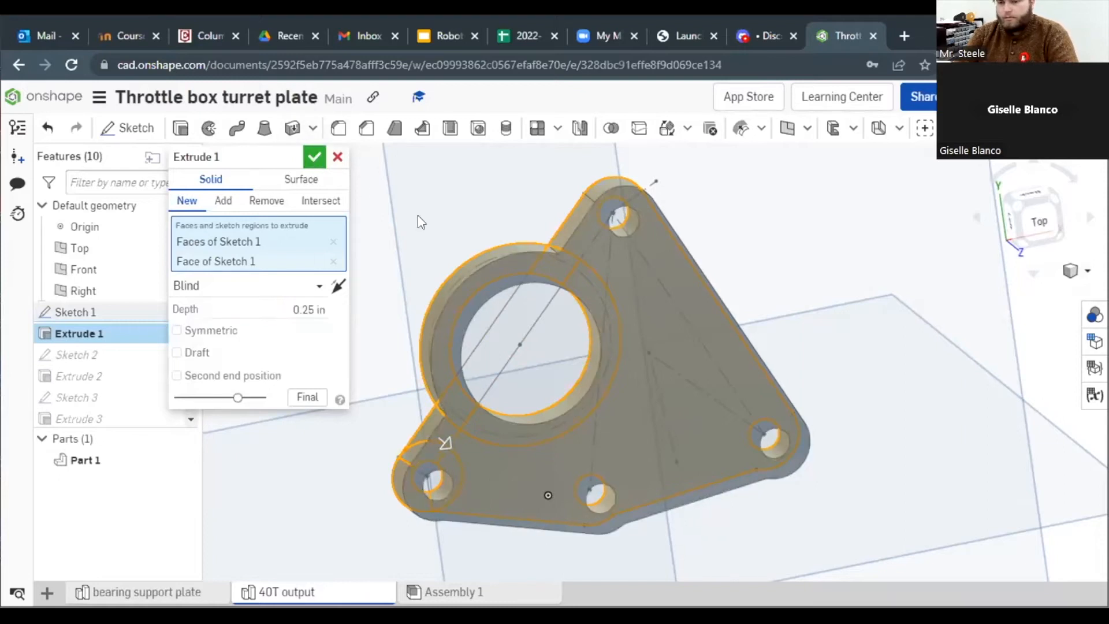
Step: Examine the plate's thickness, large stepped bore and mounting holes from several angles
{"action": "right_click_drag", "start_coordinate": [422, 228], "coordinate": [459, 230]}
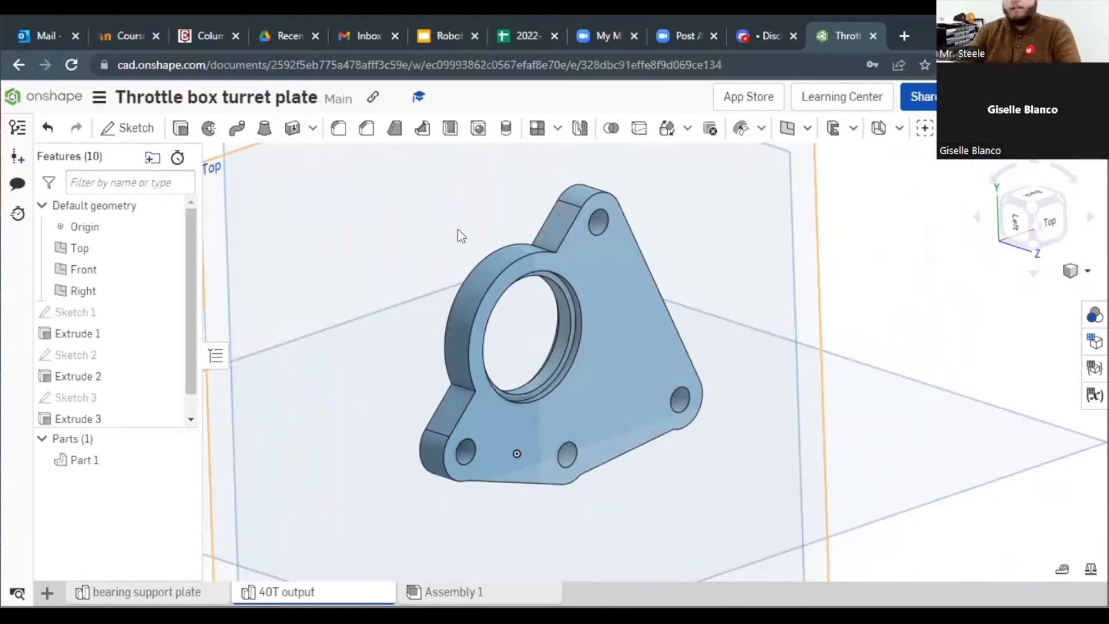
{"action": "right_click_drag", "start_coordinate": [400, 320], "coordinate": [335, 362]}
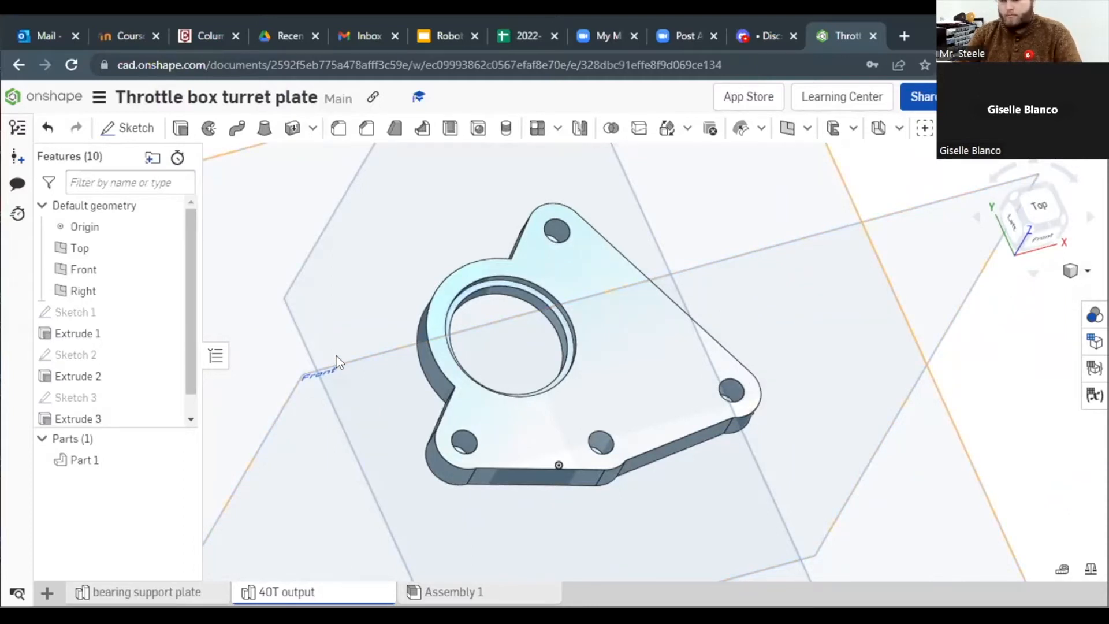
{"action": "right_click_drag", "start_coordinate": [332, 355], "coordinate": [324, 355]}
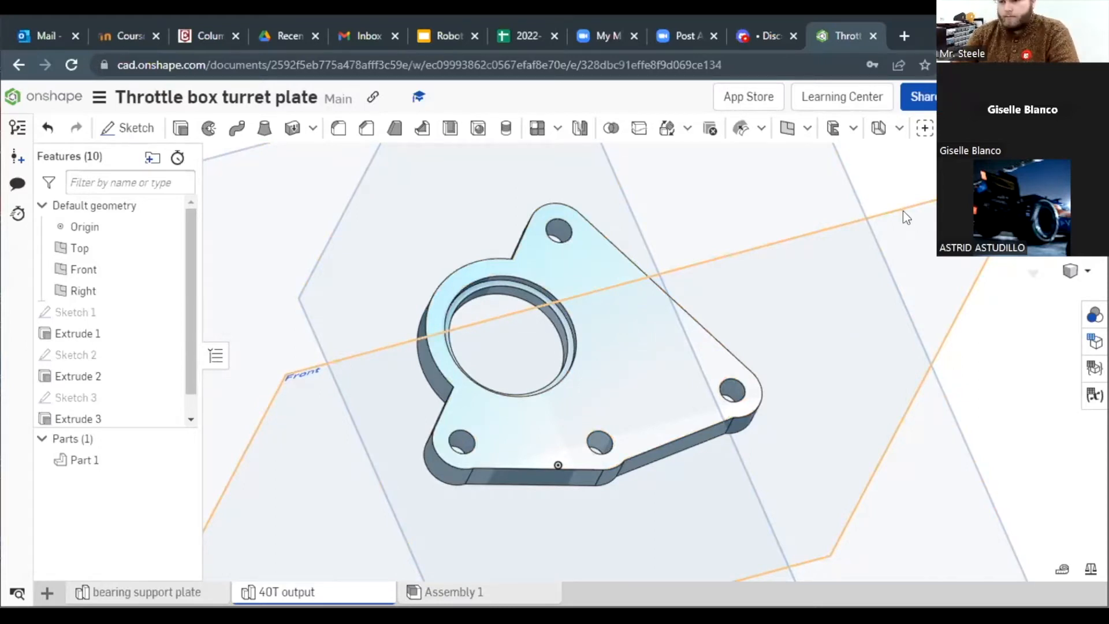
{"action": "scroll", "coordinate": [420, 373], "scroll_direction": "down", "scroll_amount": 3}
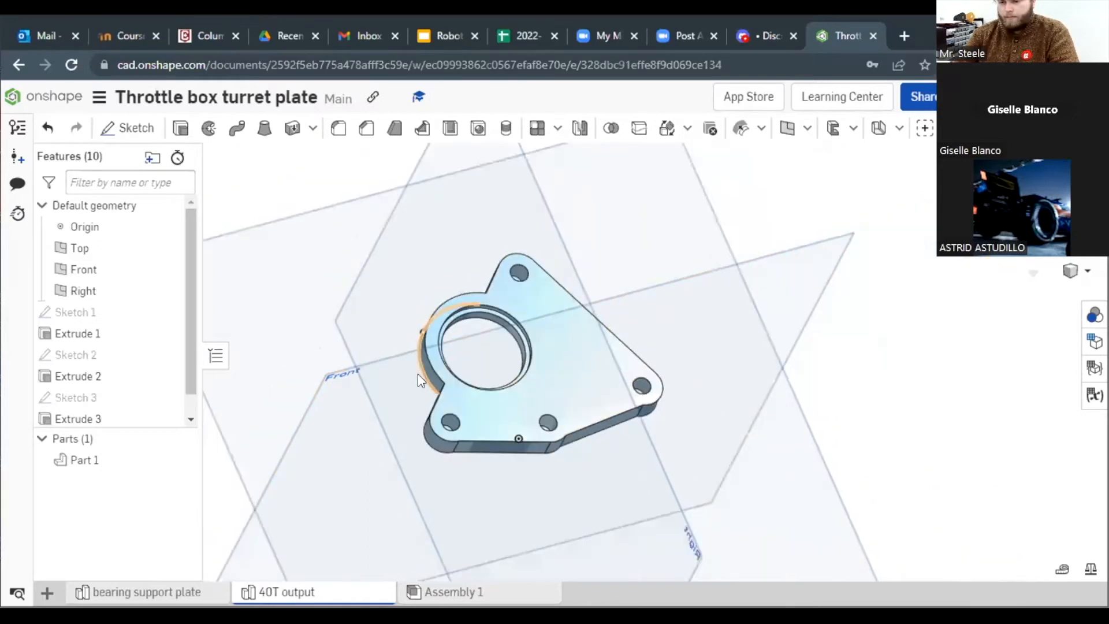
{"action": "scroll", "coordinate": [410, 370], "scroll_direction": "down", "scroll_amount": 3}
{"action": "right_click_drag", "start_coordinate": [547, 293], "coordinate": [591, 293]}
{"action": "scroll", "coordinate": [486, 350], "scroll_direction": "up", "scroll_amount": 5}
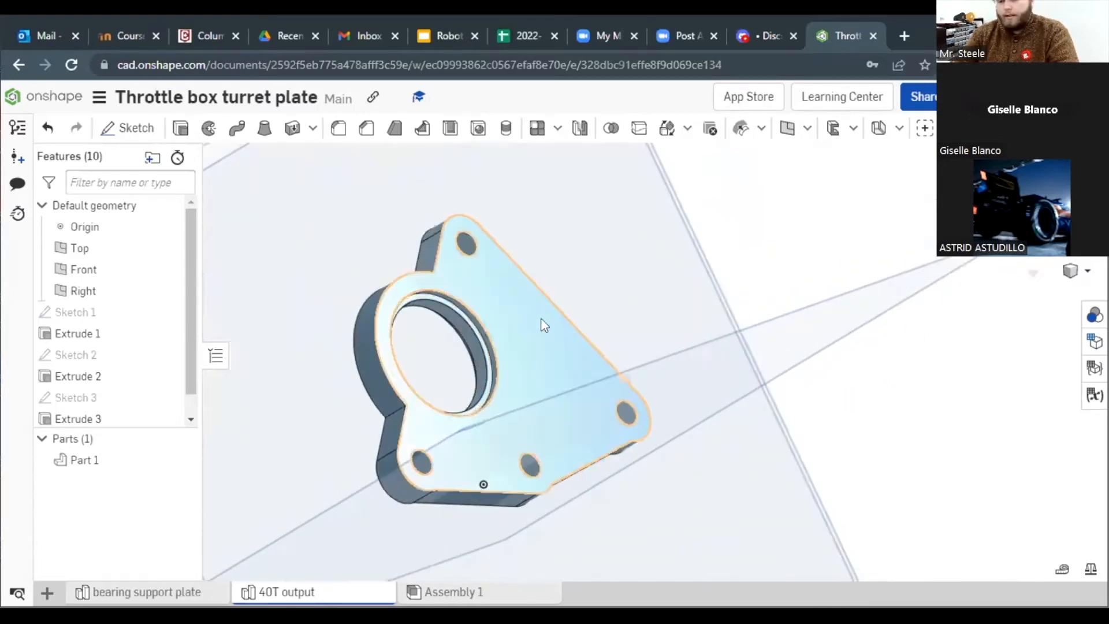
{"action": "mouse_move", "coordinate": [594, 258]}
{"action": "right_mouse_down"}
{"action": "mouse_move", "coordinate": [534, 284]}
{"action": "mouse_move", "coordinate": [568, 275]}
{"action": "mouse_move", "coordinate": [567, 252]}
{"action": "mouse_move", "coordinate": [582, 258]}
{"action": "mouse_move", "coordinate": [574, 265]}
{"action": "right_mouse_up"}
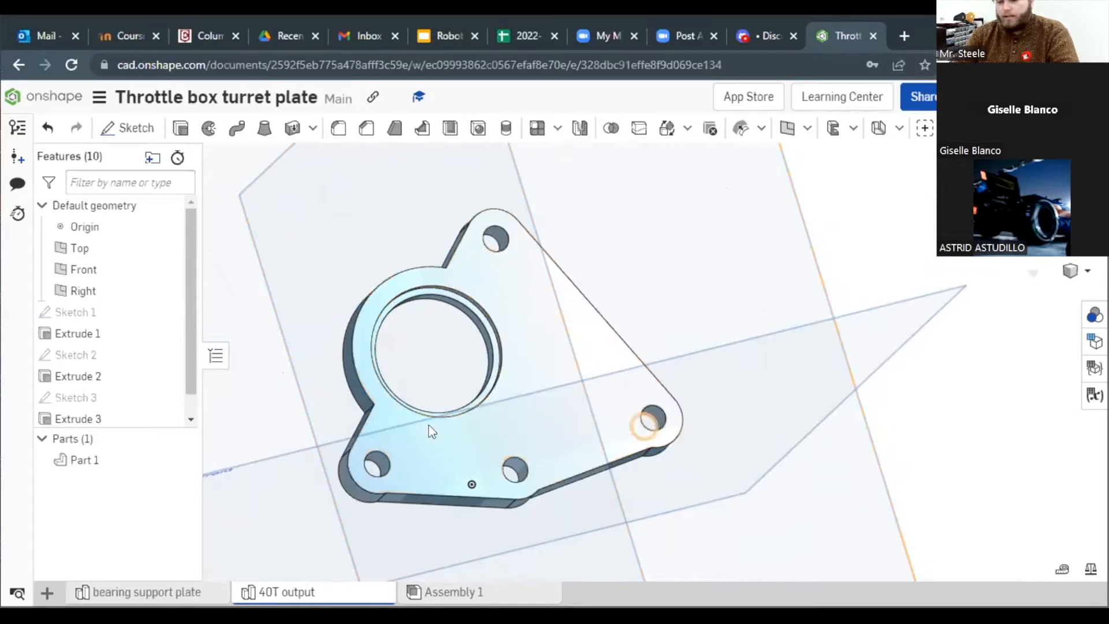
{"action": "left_click", "coordinate": [513, 465]}
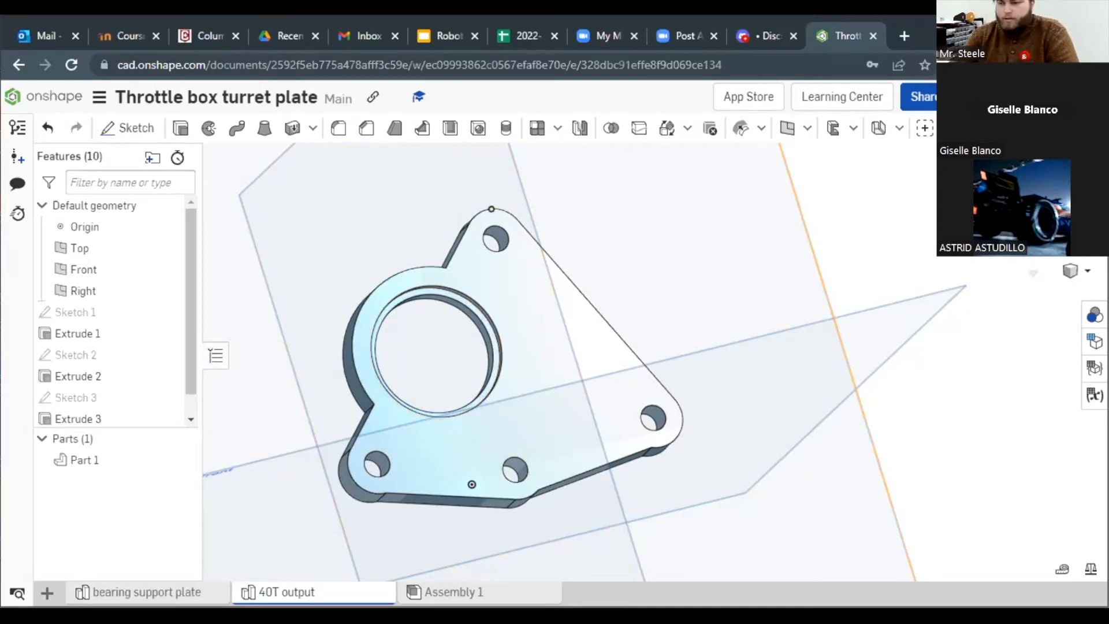
{"action": "scroll", "coordinate": [95, 397], "scroll_direction": "down", "scroll_amount": 1}
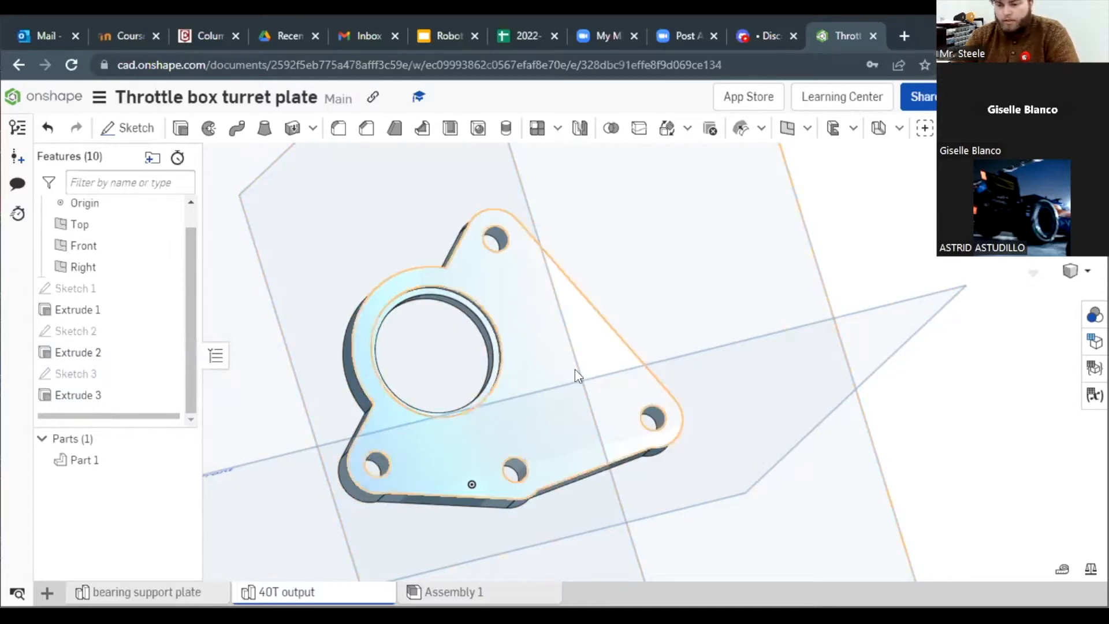
Step: Return to the My Onshape document list and look through the existing documents
{"action": "left_click", "coordinate": [99, 97]}
{"action": "left_click", "coordinate": [189, 328]}
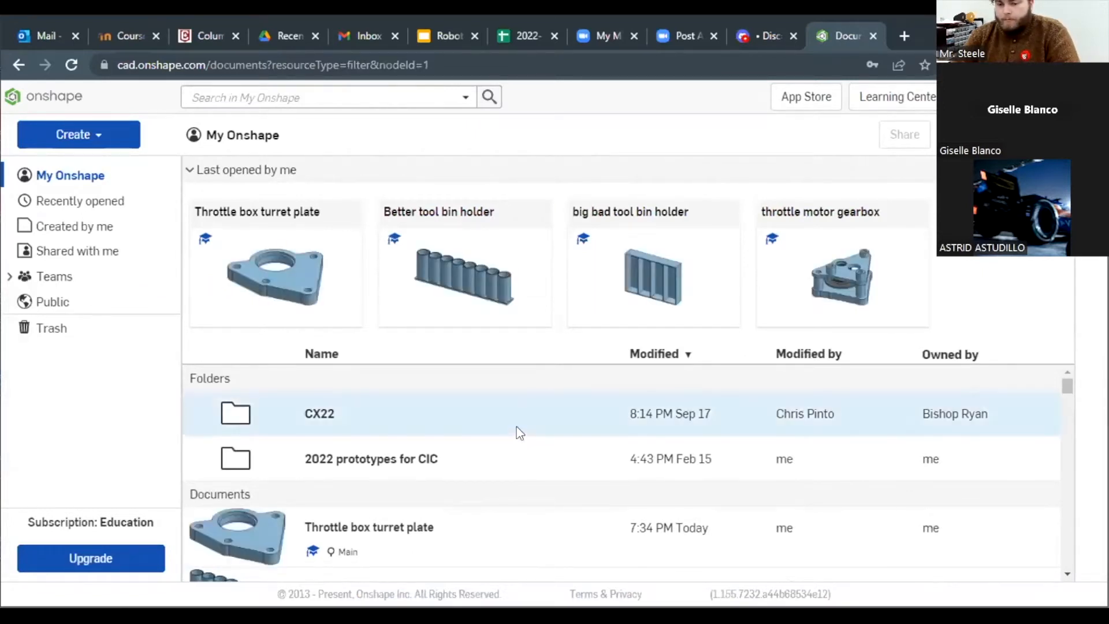
{"action": "scroll", "coordinate": [518, 433], "scroll_direction": "down", "scroll_amount": 2}
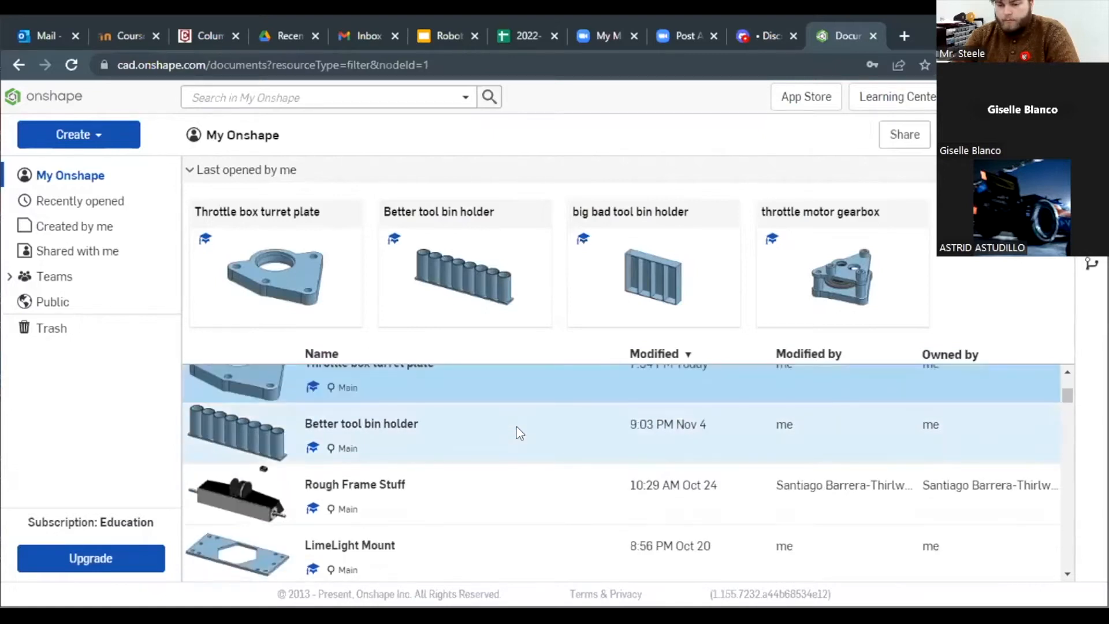
{"action": "scroll", "coordinate": [522, 433], "scroll_direction": "down", "scroll_amount": 3}
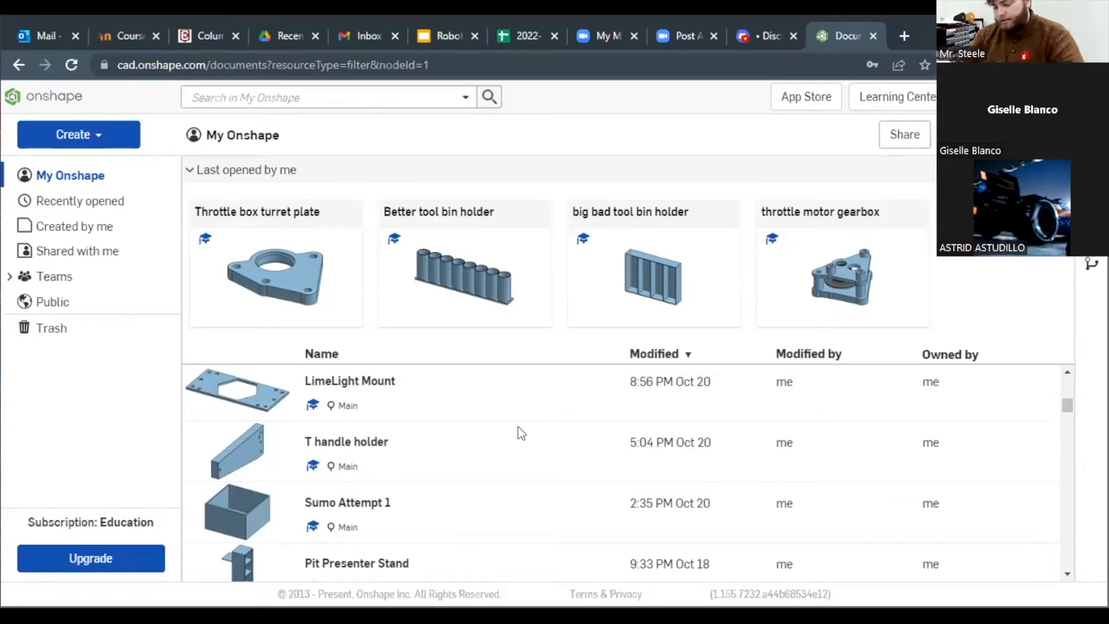
{"action": "scroll", "coordinate": [473, 468], "scroll_direction": "down", "scroll_amount": 6}
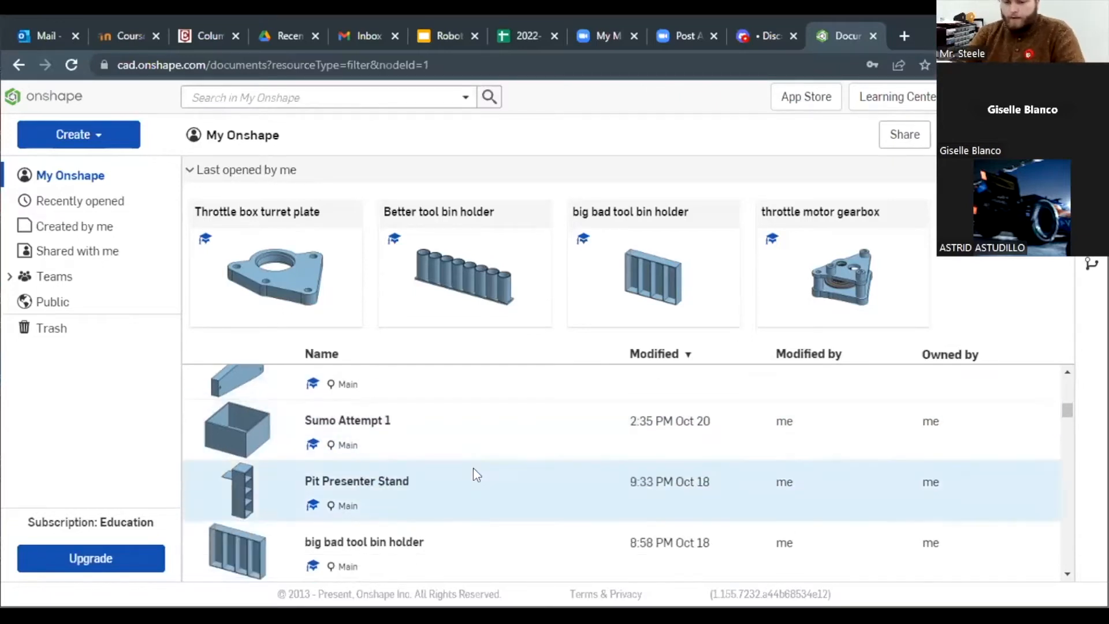
{"action": "scroll", "coordinate": [473, 469], "scroll_direction": "up", "scroll_amount": 1}
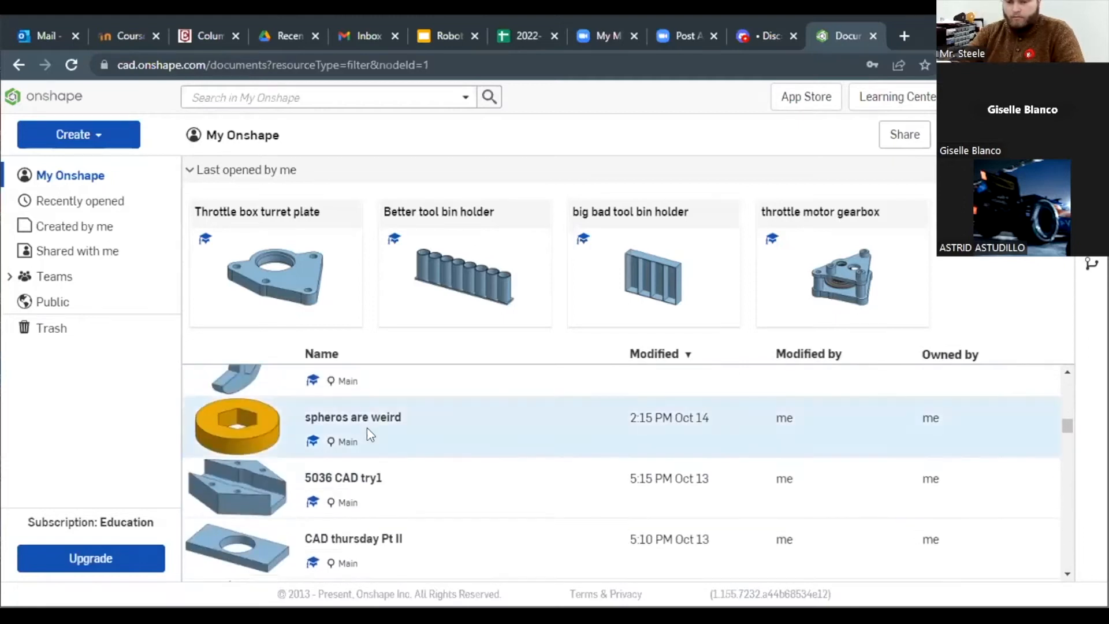
{"action": "right_click", "coordinate": [373, 422]}
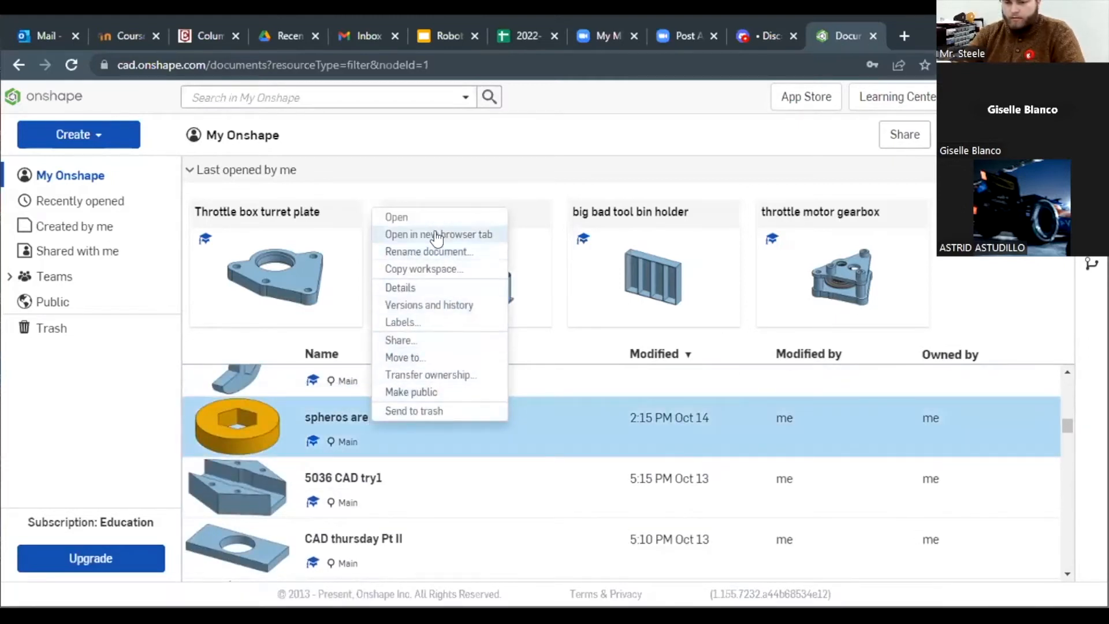
{"action": "left_click", "coordinate": [117, 428]}
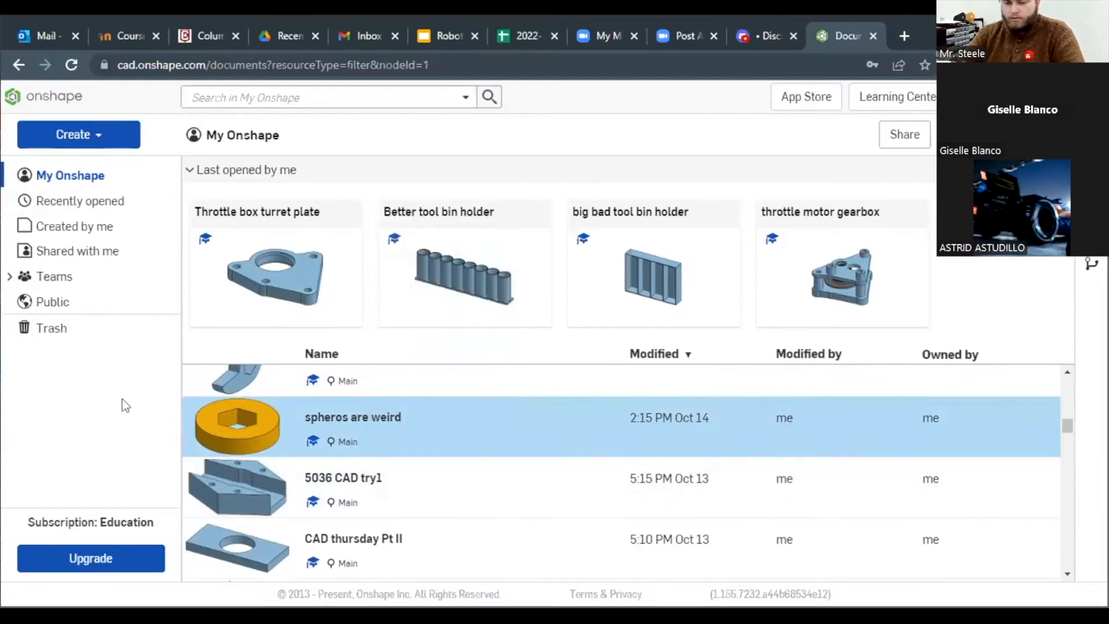
{"action": "scroll", "coordinate": [459, 425], "scroll_direction": "up", "scroll_amount": 10}
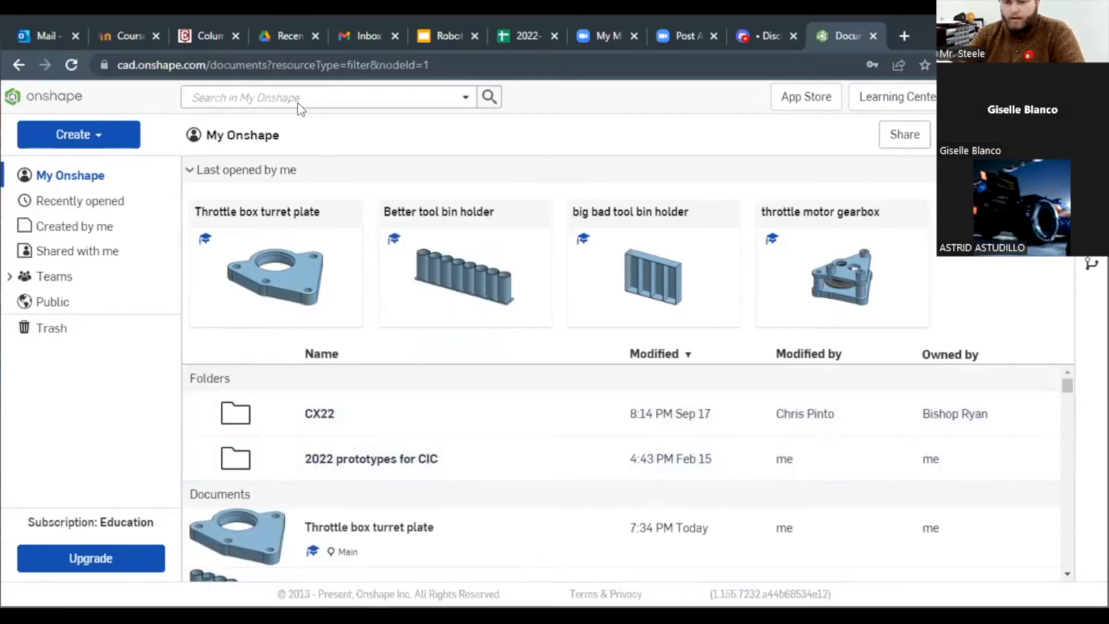
Step: Create a new document named "1/2 hex igus bushing adaptor"
{"action": "left_click", "coordinate": [116, 140]}
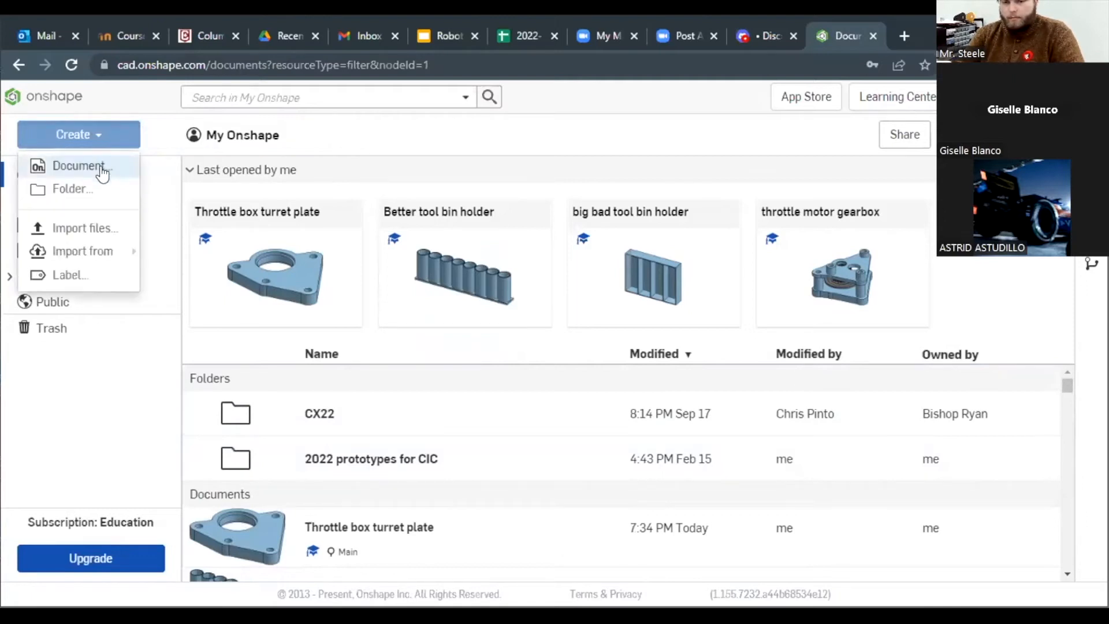
{"action": "left_click", "coordinate": [102, 171]}
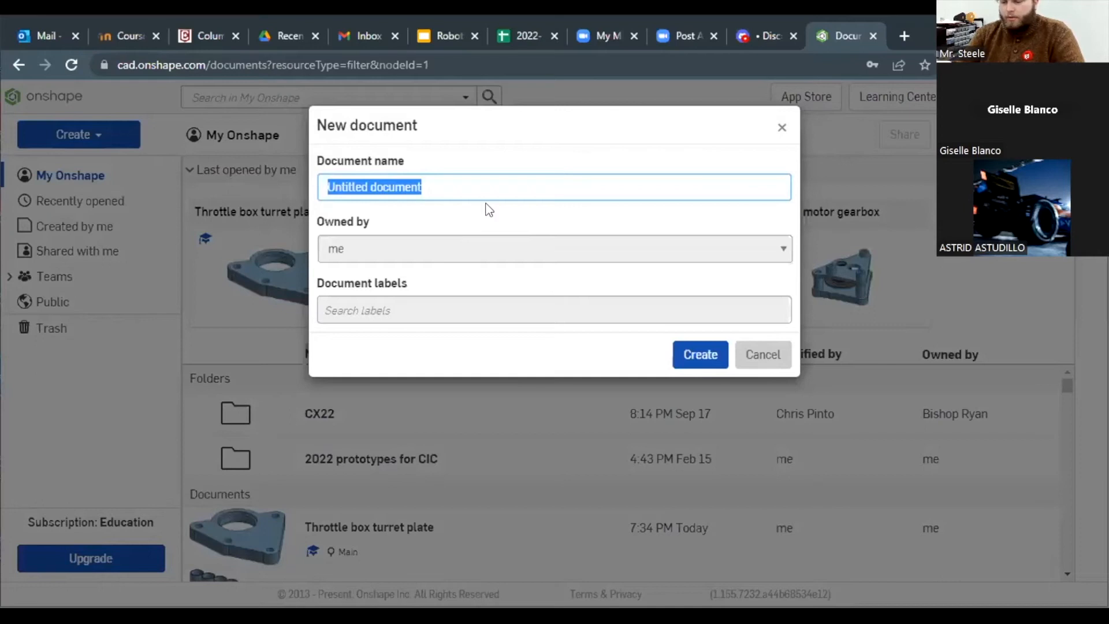
{"action": "key", "text": "BackSpace"}
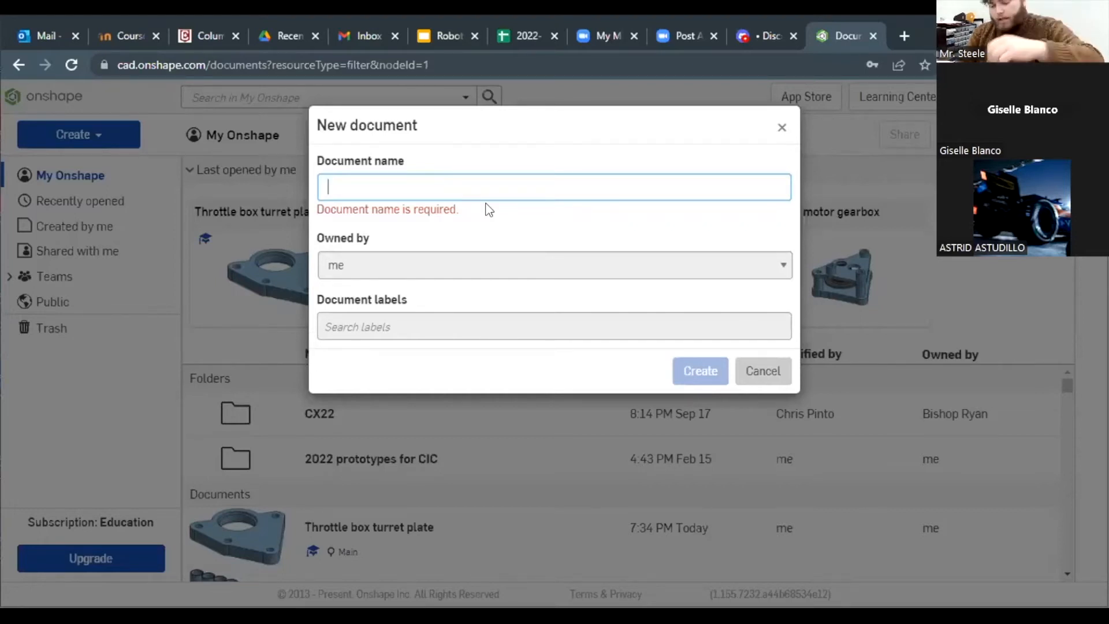
{"action": "type", "text": "1/2"}
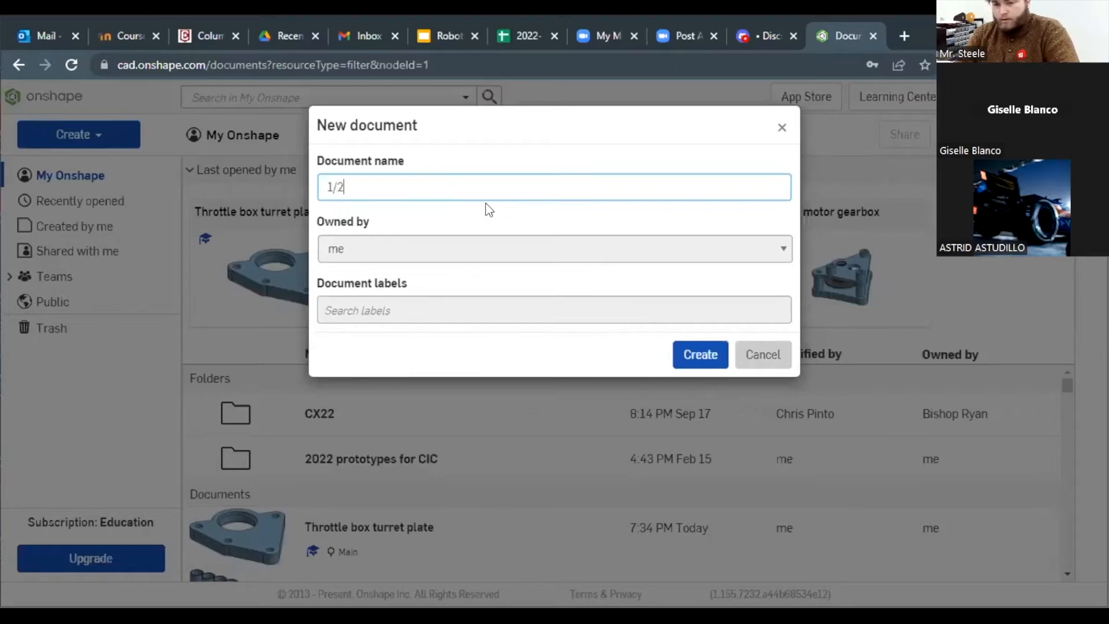
{"action": "type", "text": " hex "}
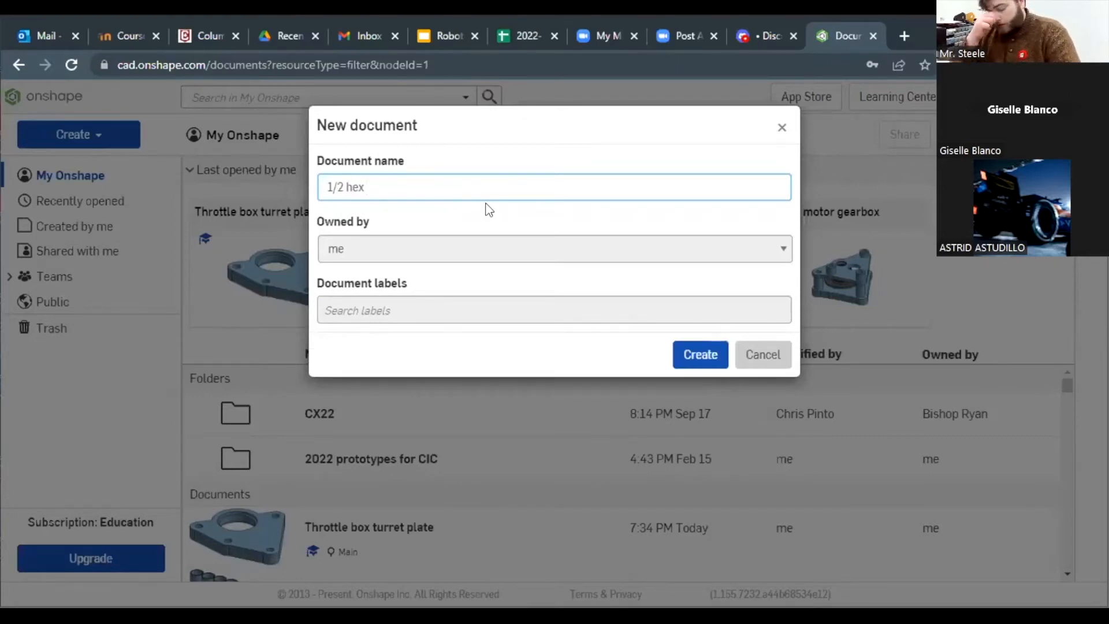
{"action": "type", "text": "igus"}
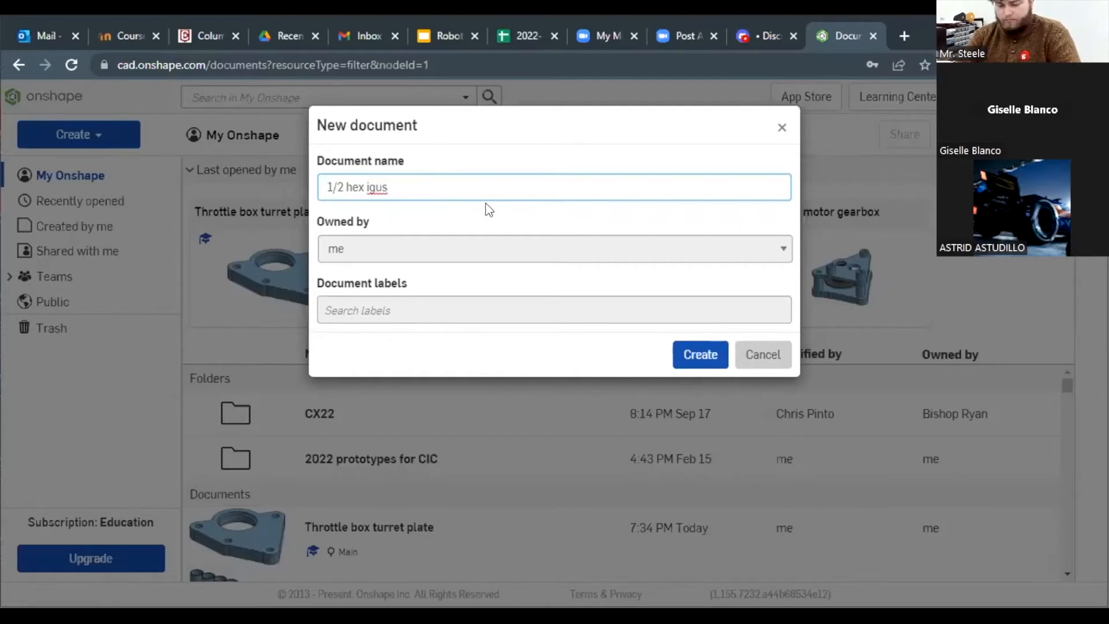
{"action": "type", "text": " bushing"}
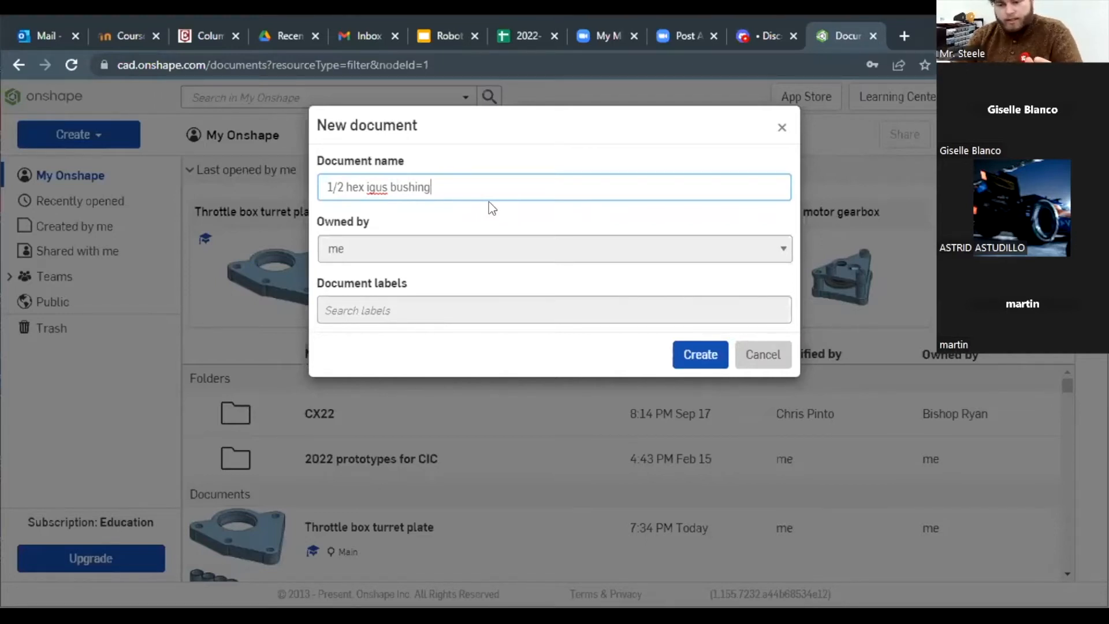
{"action": "left_click", "coordinate": [706, 356]}
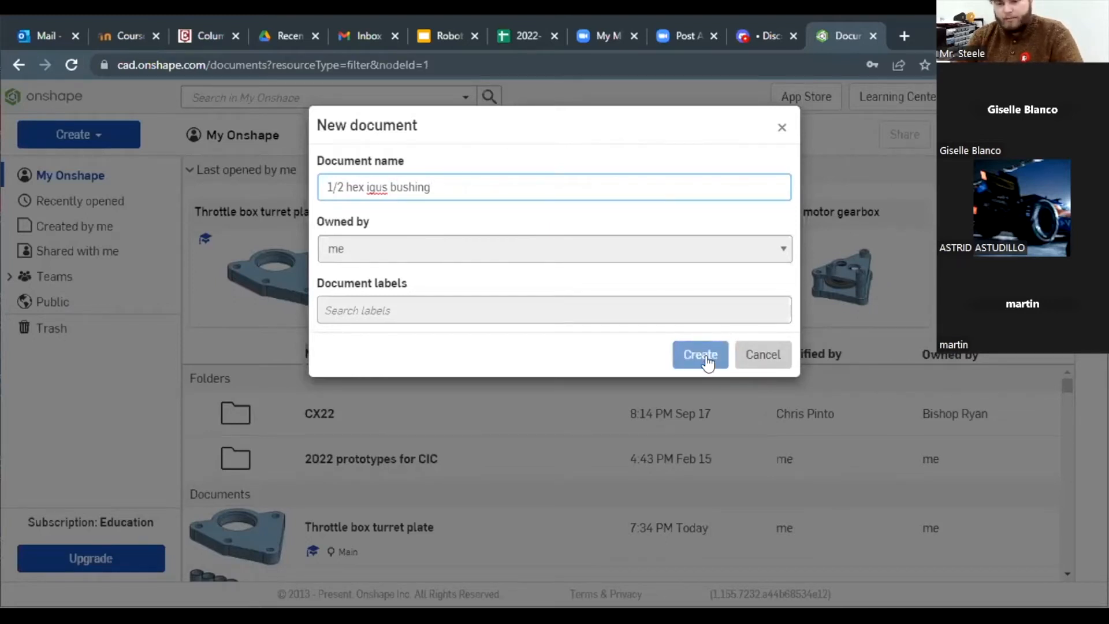
{"action": "type", "text": "adaptor"}
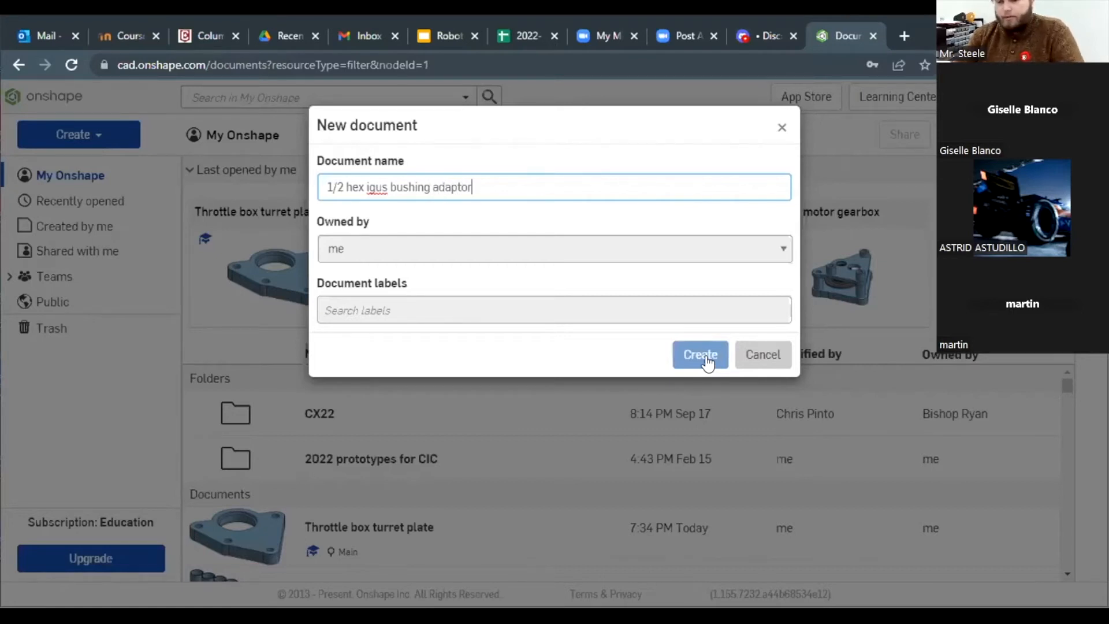
{"action": "left_click", "coordinate": [706, 357]}
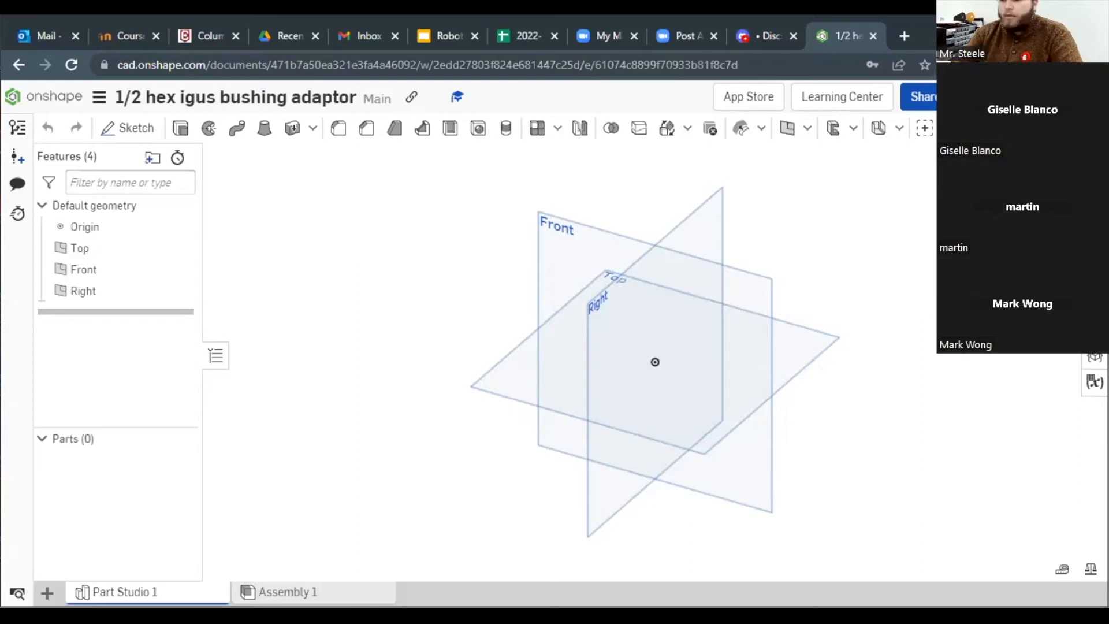
Step: Start a sketch on the Top plane and draw a six-sided inscribed polygon centred on the origin, about 3.14 in across flats
{"action": "key", "text": "shift+5"}
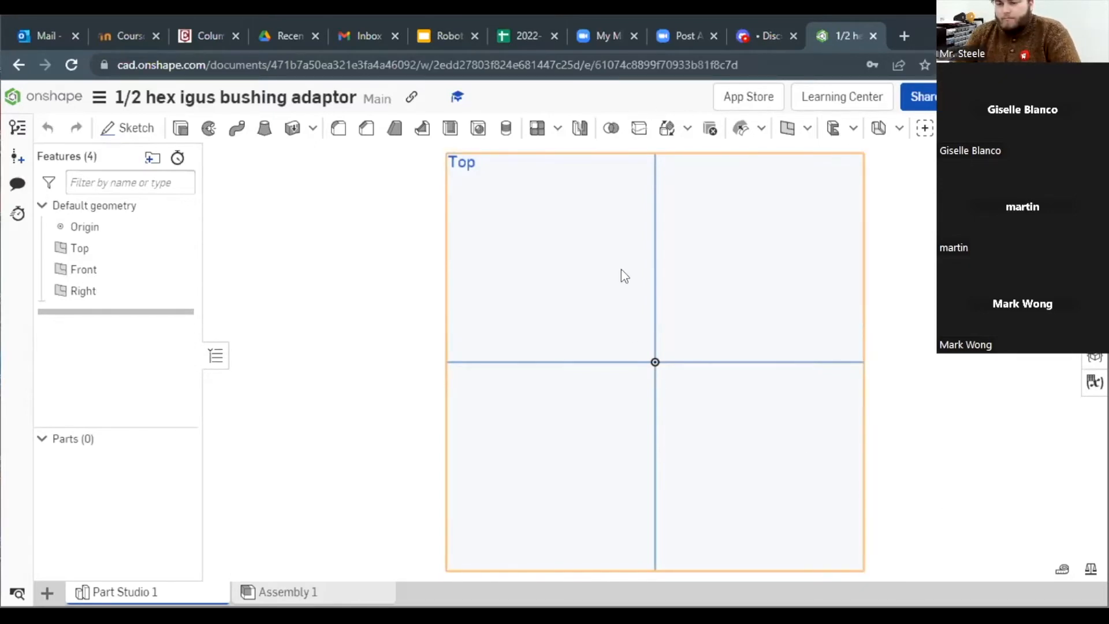
{"action": "left_click", "coordinate": [137, 131]}
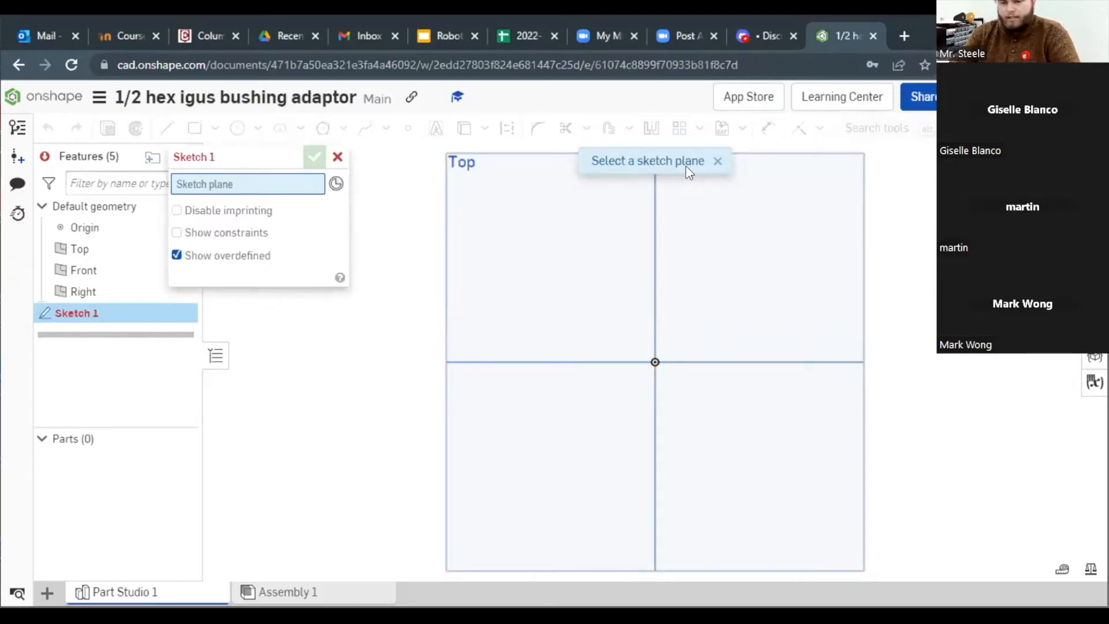
{"action": "left_click", "coordinate": [795, 268]}
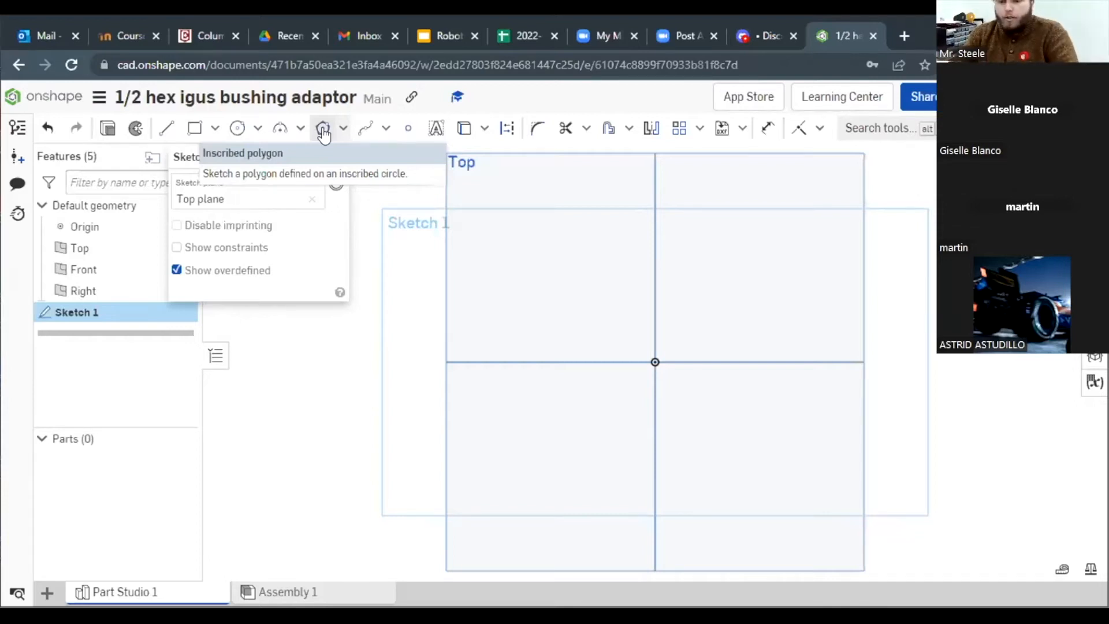
{"action": "left_click", "coordinate": [323, 130]}
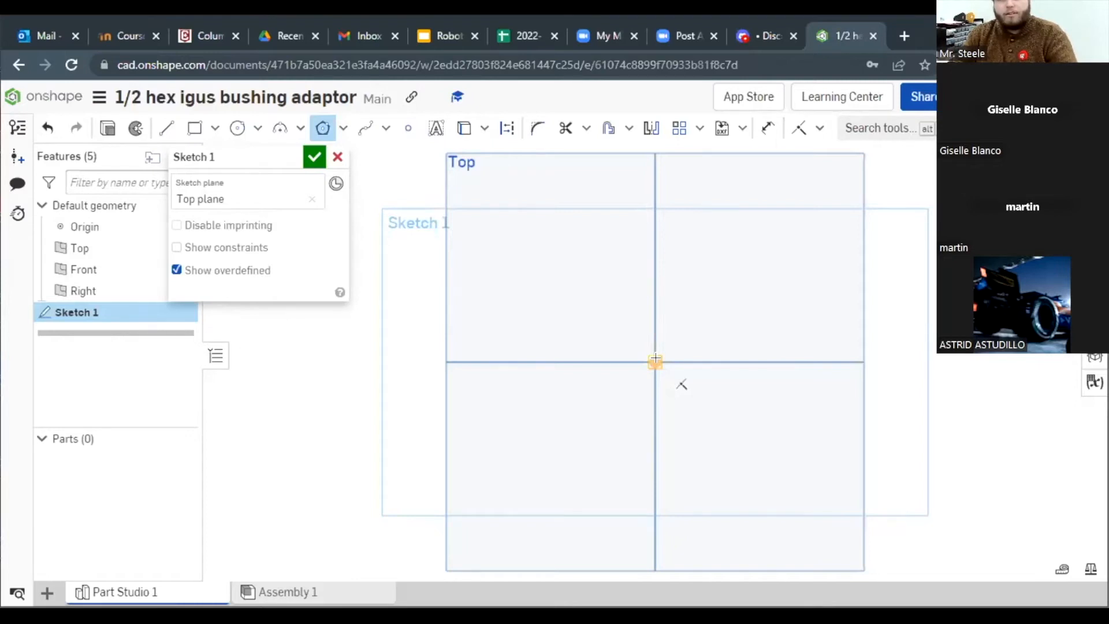
{"action": "left_click", "coordinate": [656, 361]}
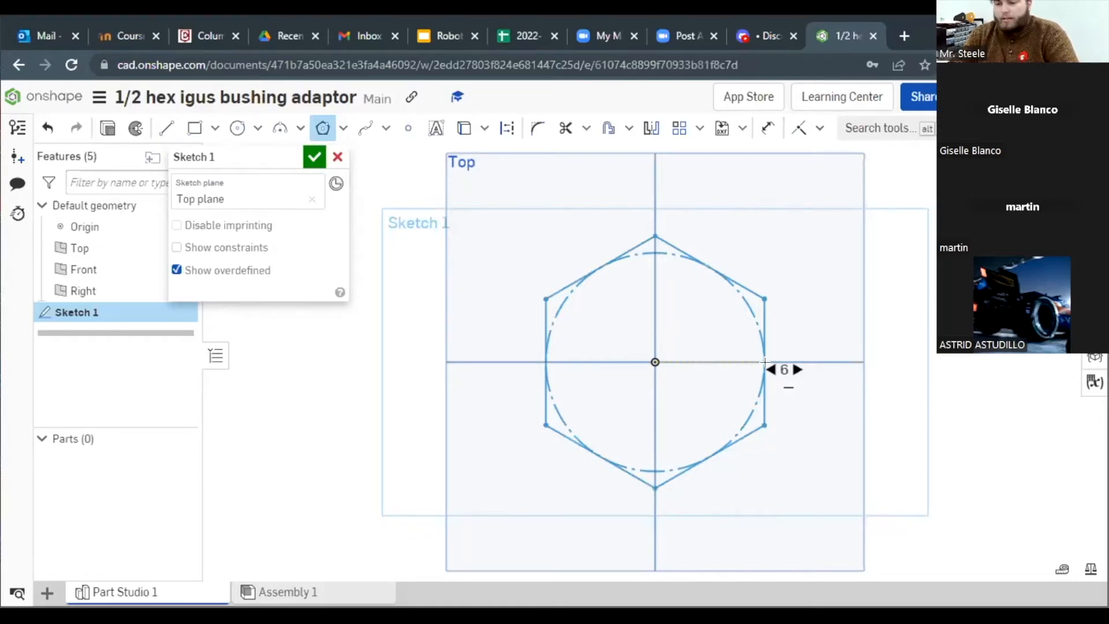
{"action": "left_click", "coordinate": [765, 363]}
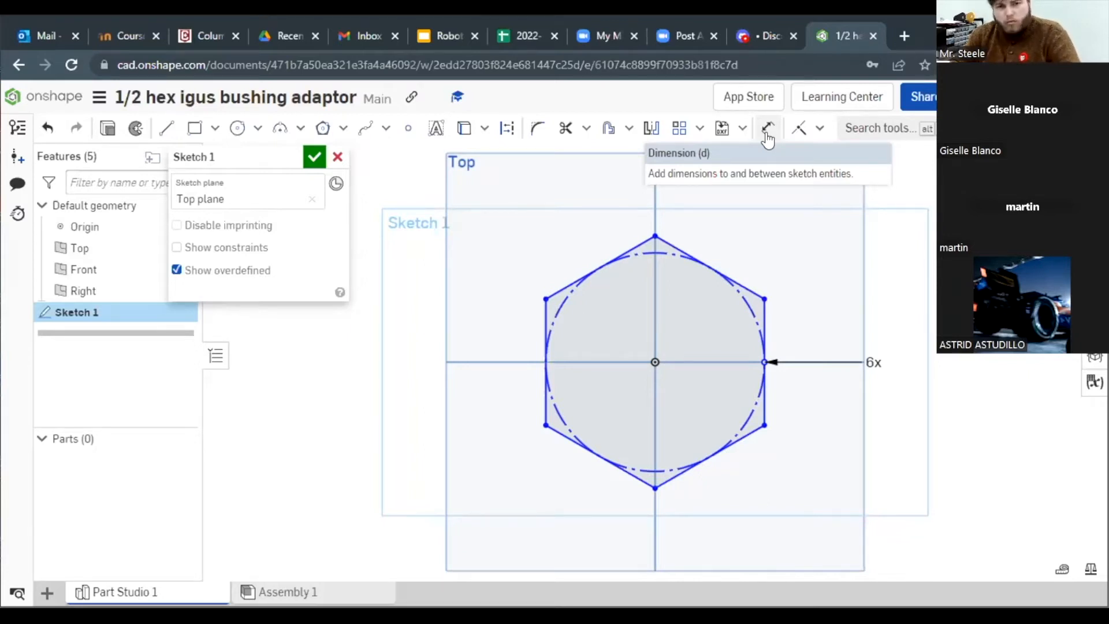
Step: Dimension the diameter of the hexagon's construction circle as 1/2 in
{"action": "left_click", "coordinate": [768, 132]}
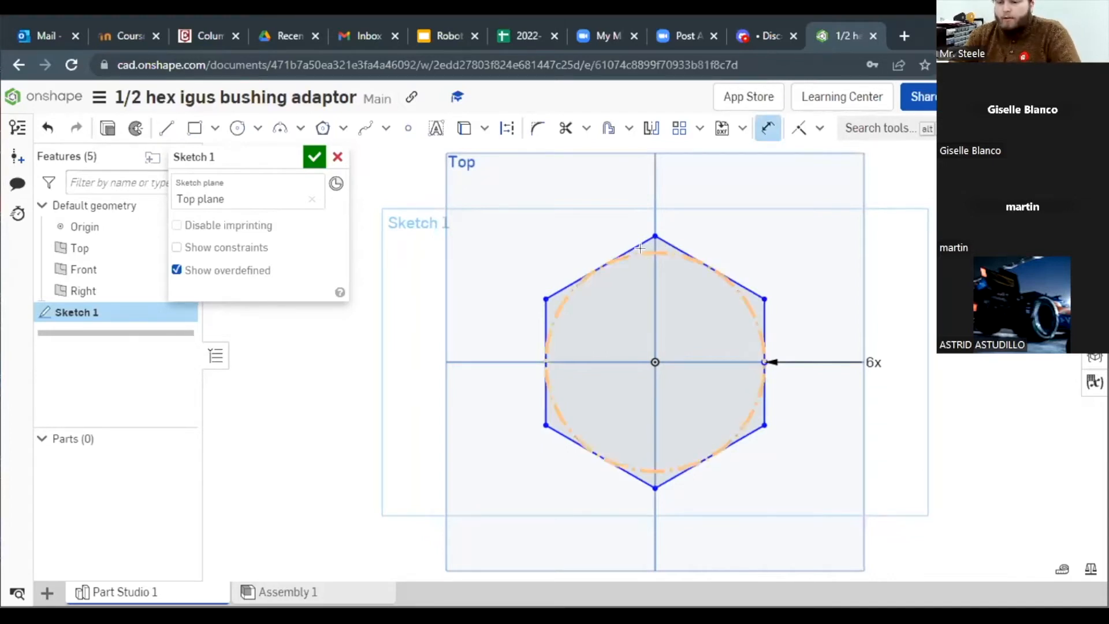
{"action": "left_click", "coordinate": [746, 305]}
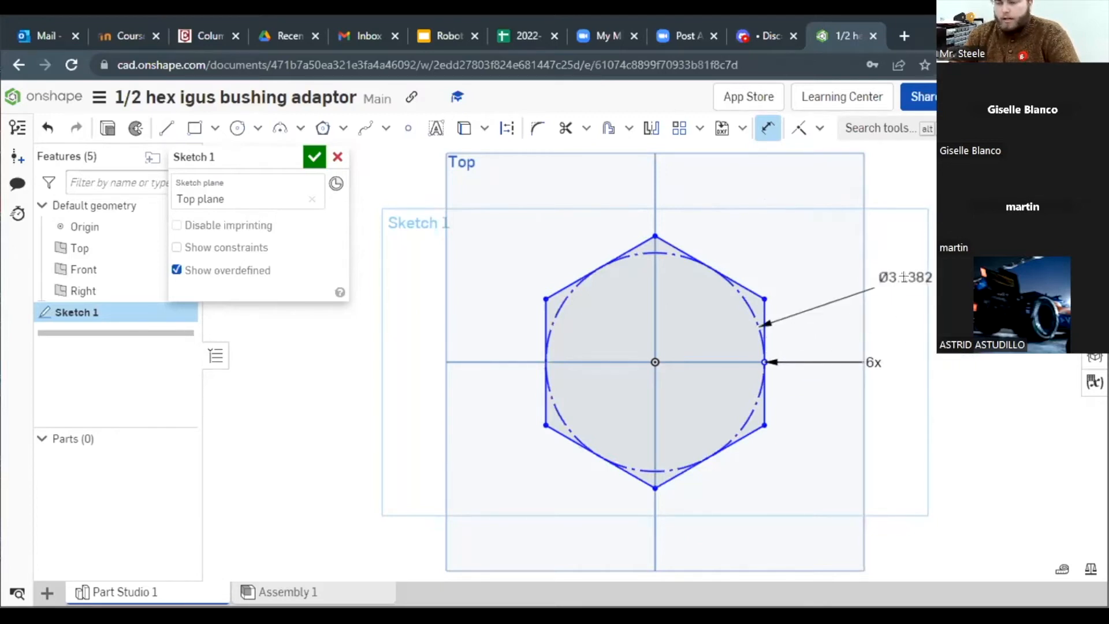
{"action": "left_click", "coordinate": [905, 278]}
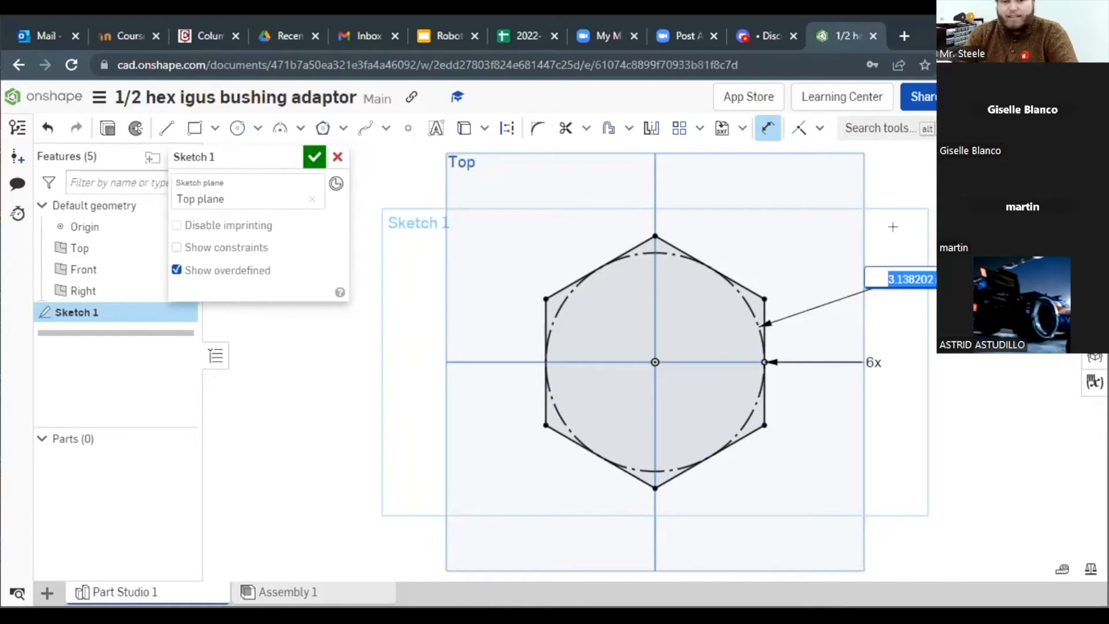
{"action": "type", "text": "1/"}
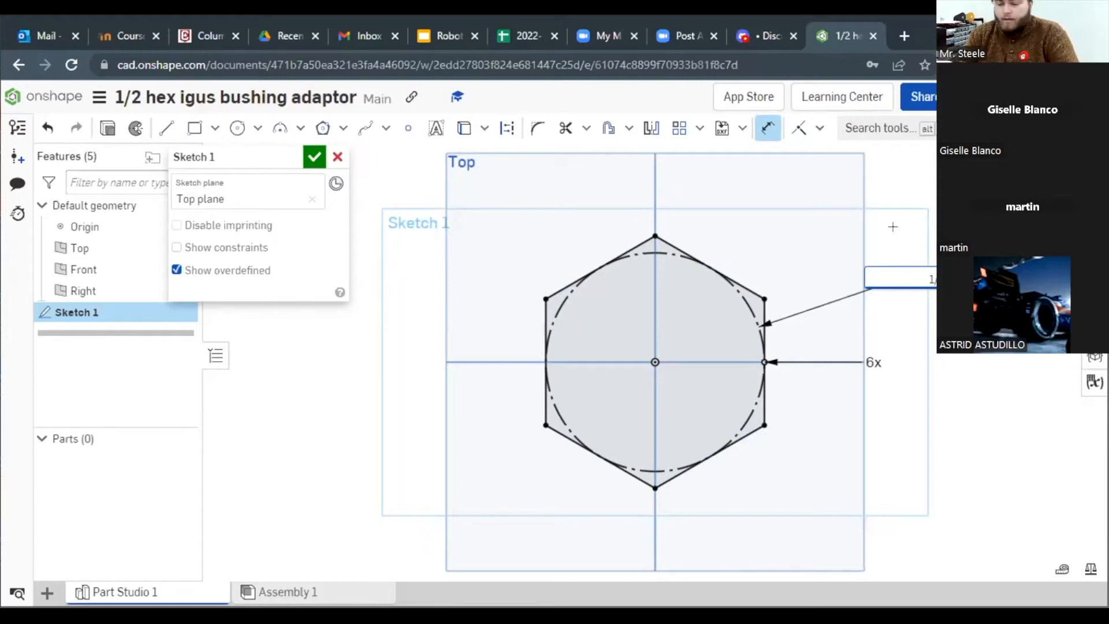
{"action": "key", "text": "Return"}
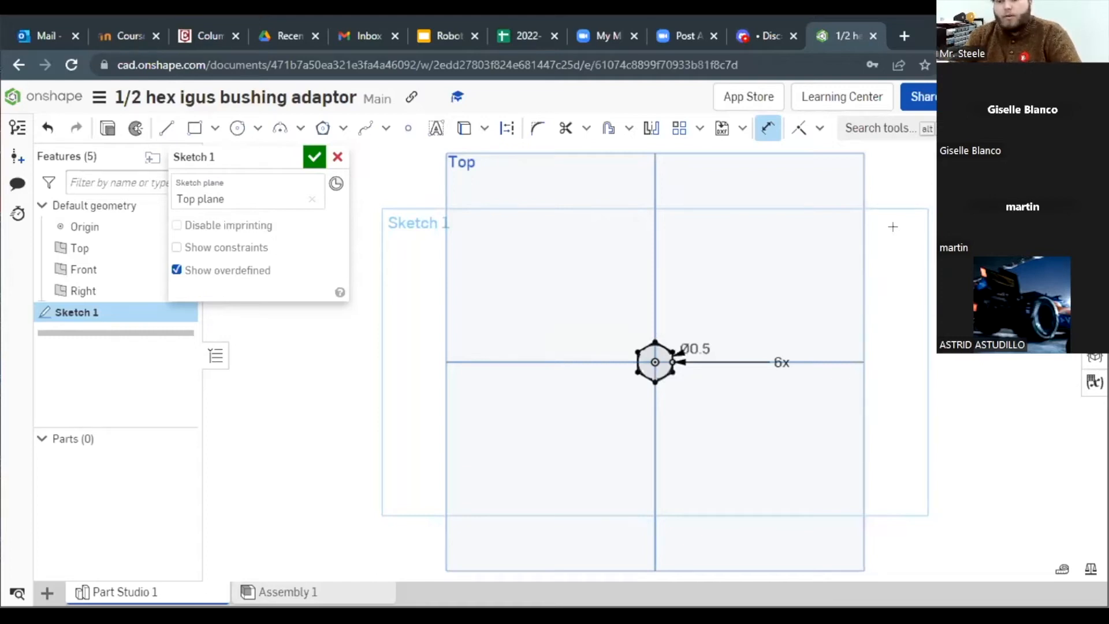
{"action": "scroll", "coordinate": [657, 371], "scroll_direction": "up", "scroll_amount": 3}
{"action": "scroll", "coordinate": [657, 371], "scroll_direction": "up", "scroll_amount": 1}
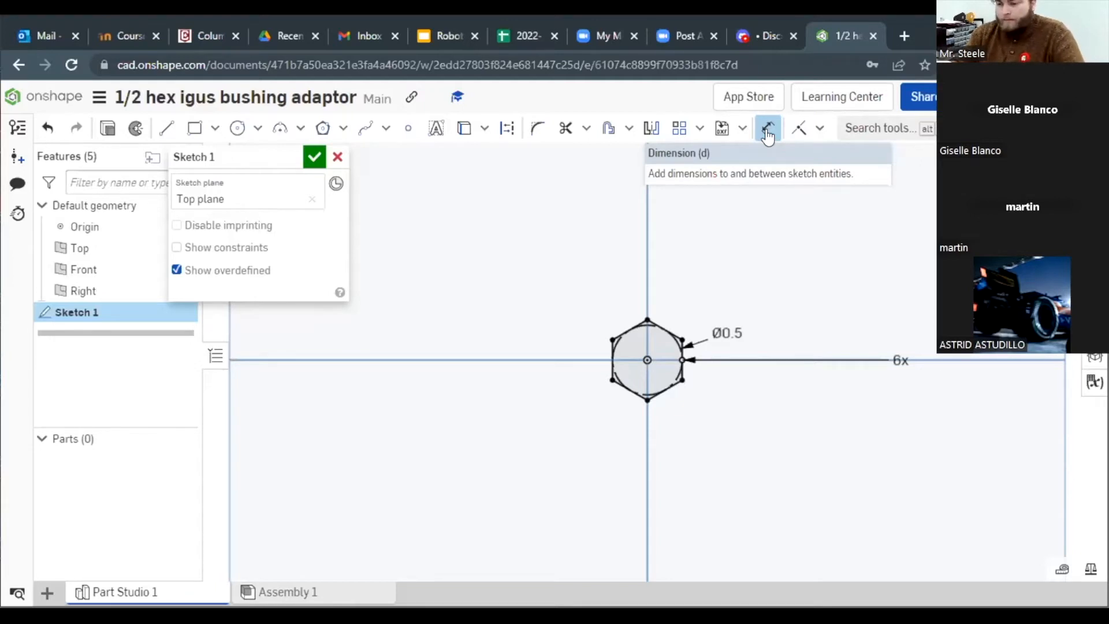
Step: Set the hexagon's construction circle diameter to 0.51 in and leave the Dimension tool
{"action": "double_click", "coordinate": [731, 333]}
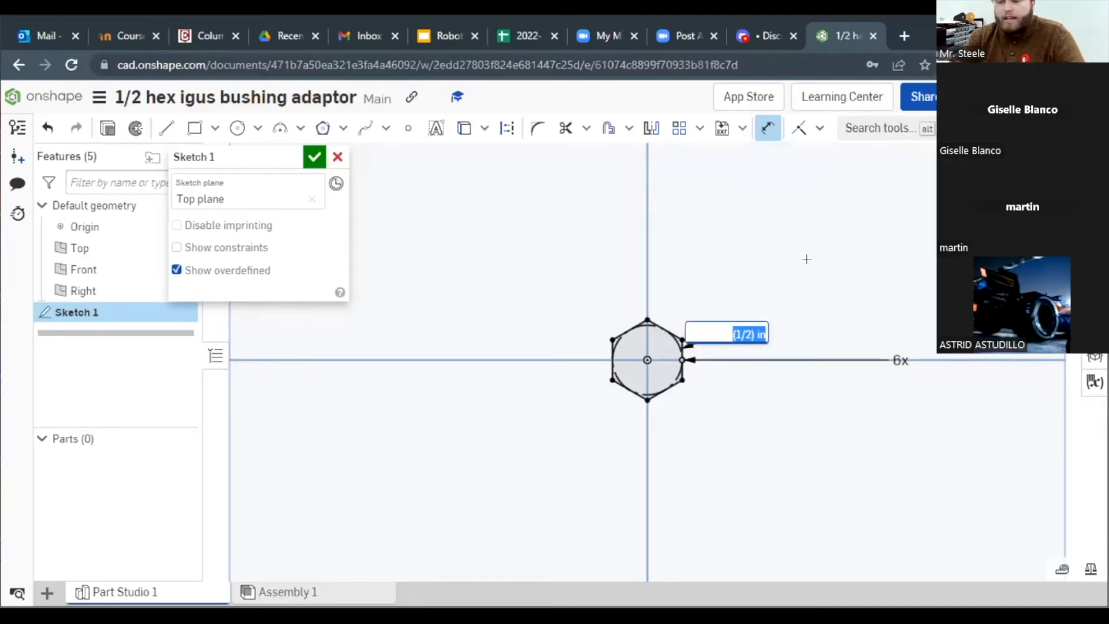
{"action": "key", "text": "BackSpace"}
{"action": "type", "text": "d"}
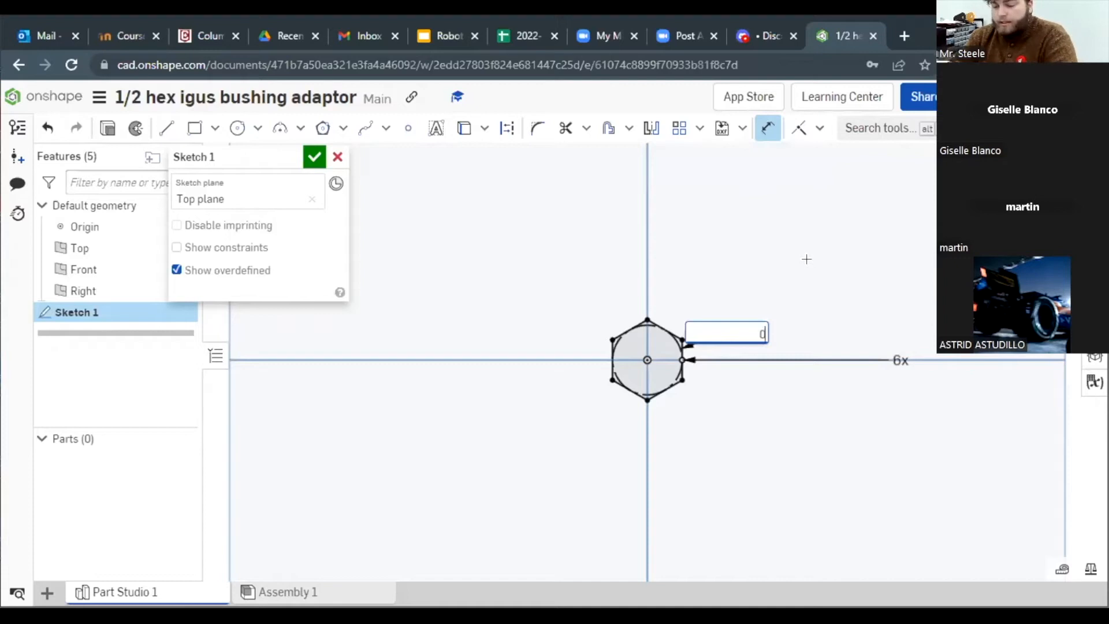
{"action": "type", "text": ".5"}
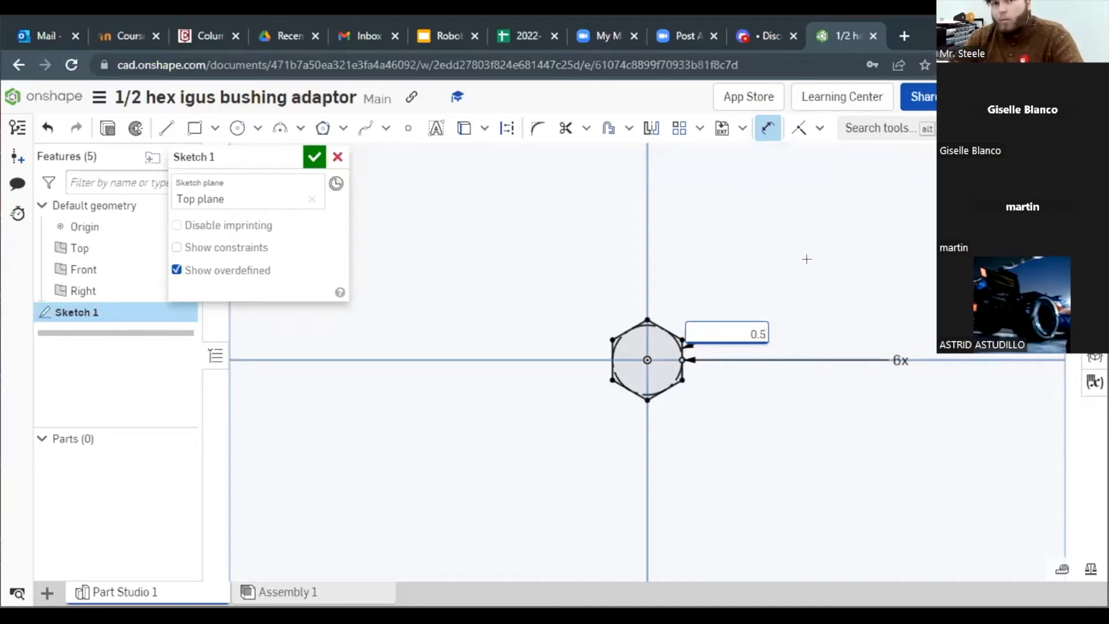
{"action": "type", "text": "1"}
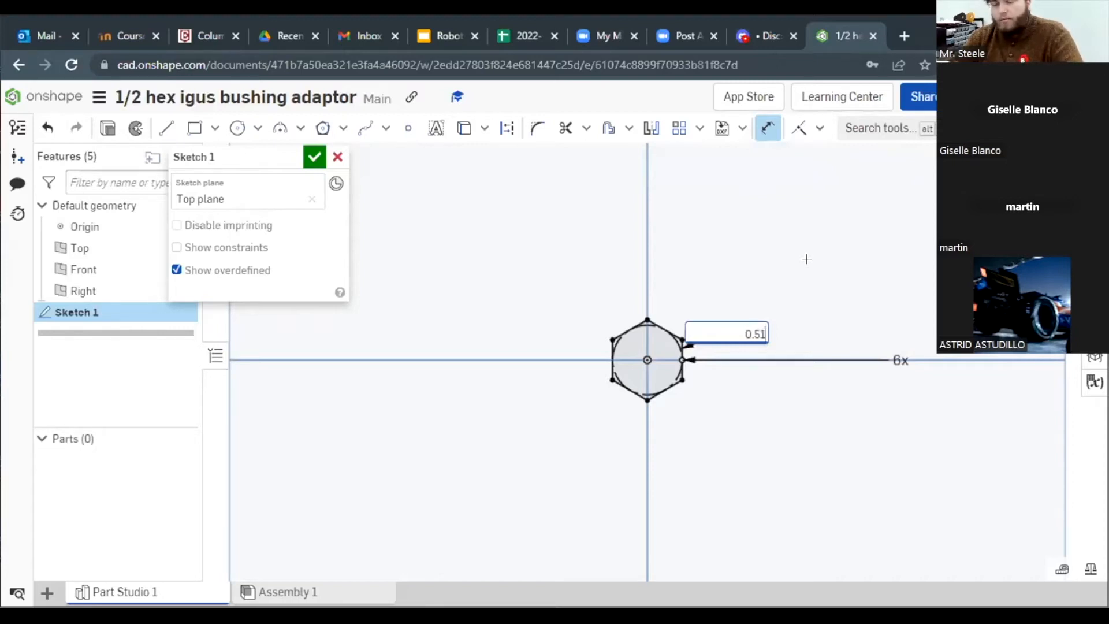
{"action": "key", "text": "Return"}
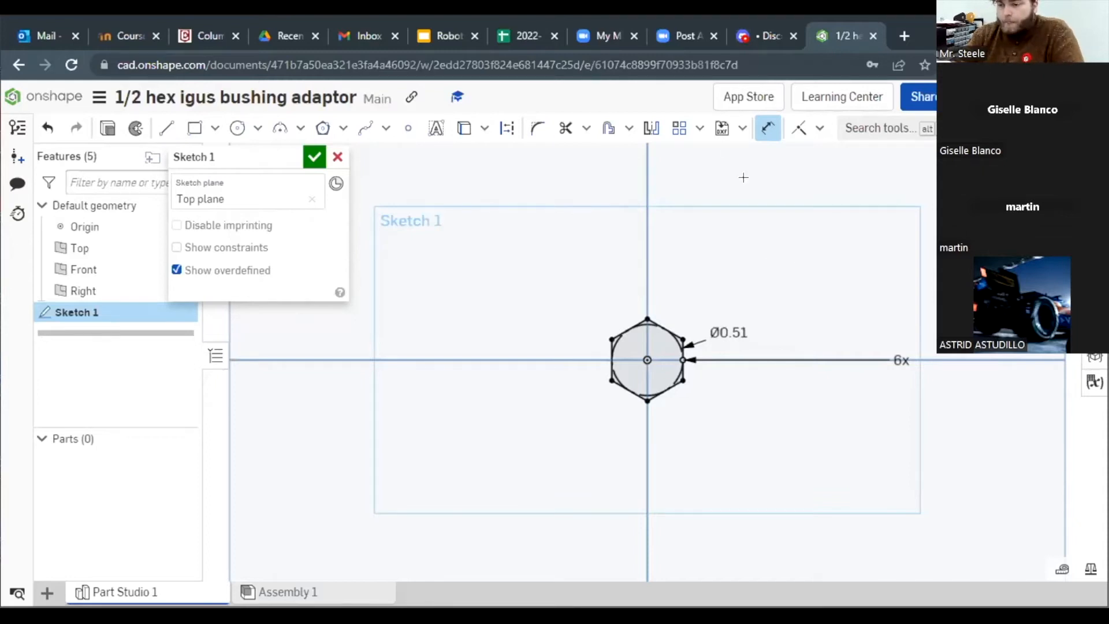
{"action": "left_click", "coordinate": [769, 132]}
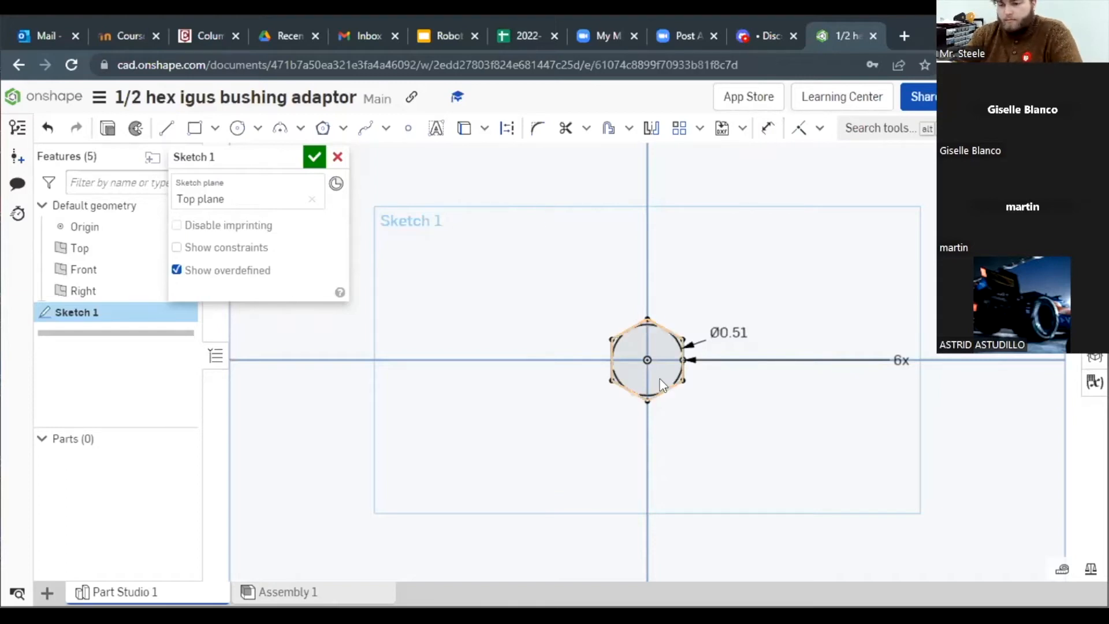
Step: Move the hexagon's diameter label slightly and draw a centre point circle about 0.77 in across around the hexagon, centred on the origin
{"action": "scroll", "coordinate": [650, 353], "scroll_direction": "down", "scroll_amount": 1}
{"action": "scroll", "coordinate": [658, 351], "scroll_direction": "up", "scroll_amount": 5}
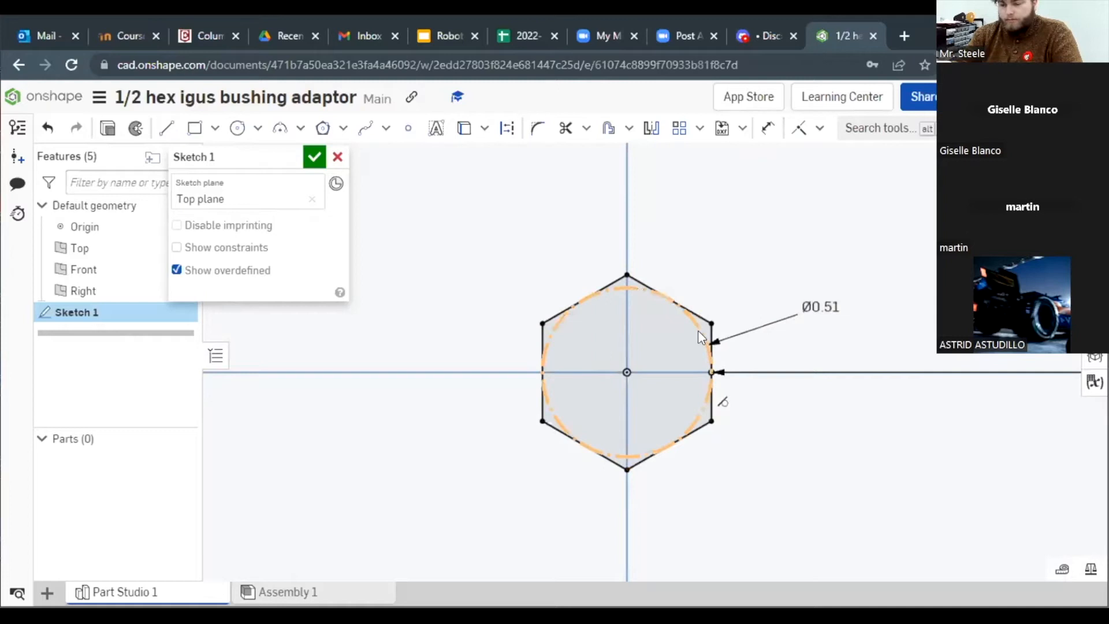
{"action": "mouse_move", "coordinate": [814, 306]}
{"action": "left_mouse_down"}
{"action": "mouse_move", "coordinate": [695, 262]}
{"action": "mouse_move", "coordinate": [670, 264]}
{"action": "mouse_move", "coordinate": [806, 318]}
{"action": "mouse_move", "coordinate": [808, 308]}
{"action": "left_mouse_up"}
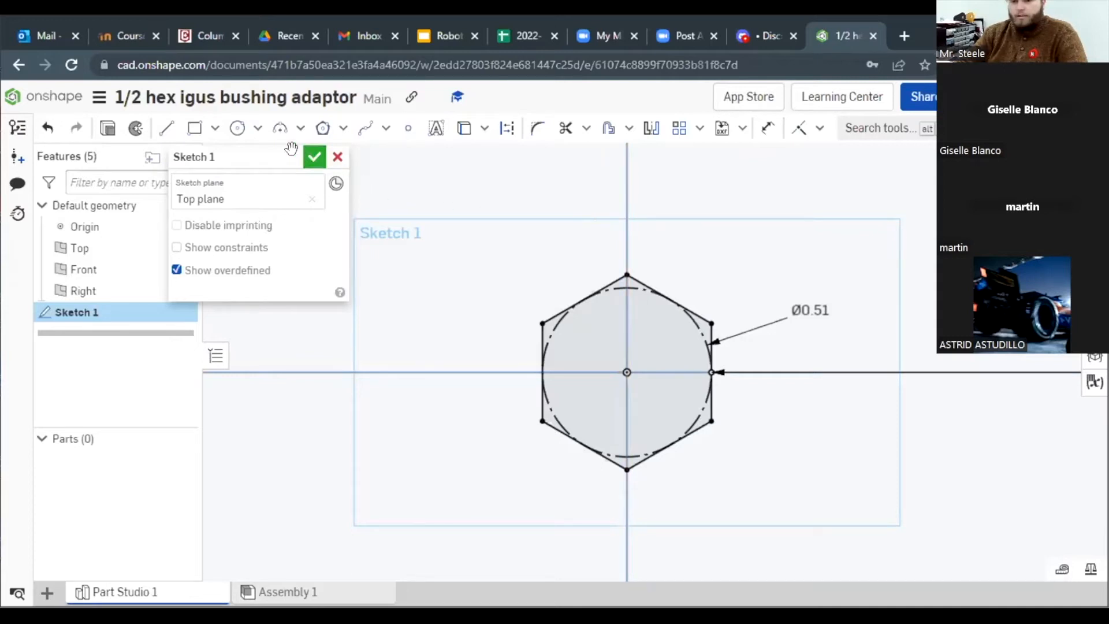
{"action": "left_click", "coordinate": [237, 129]}
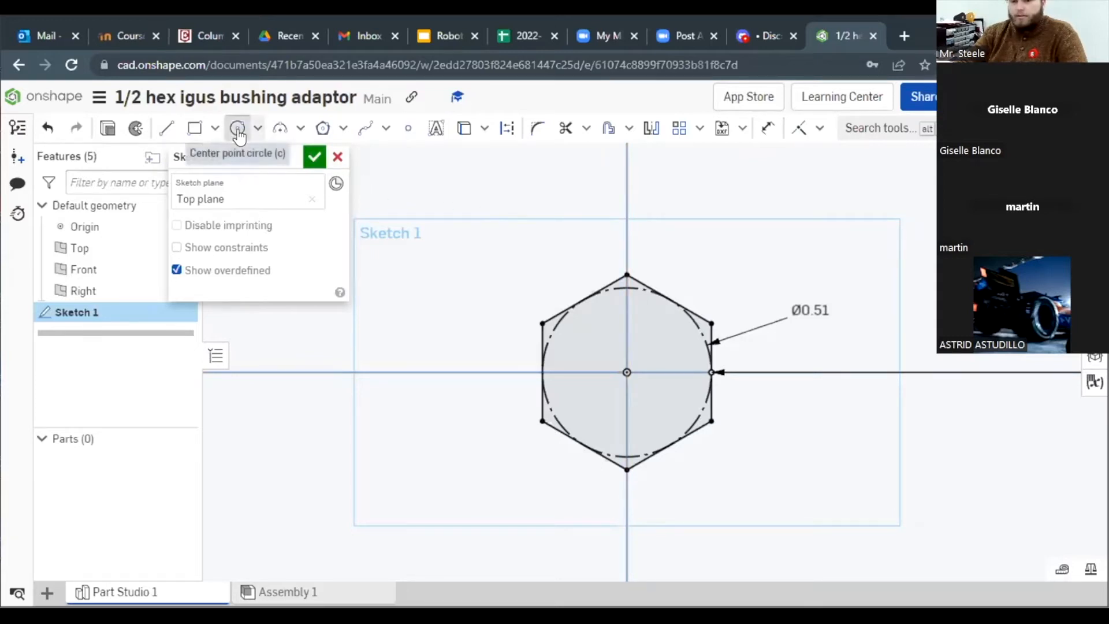
{"action": "left_click", "coordinate": [627, 372]}
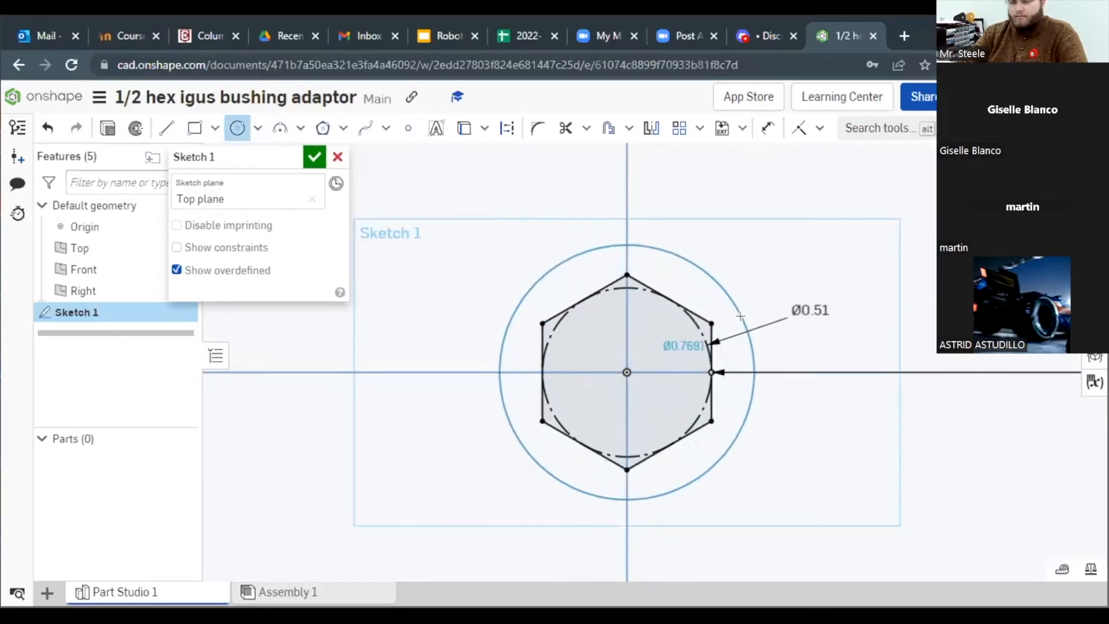
{"action": "left_click", "coordinate": [741, 316]}
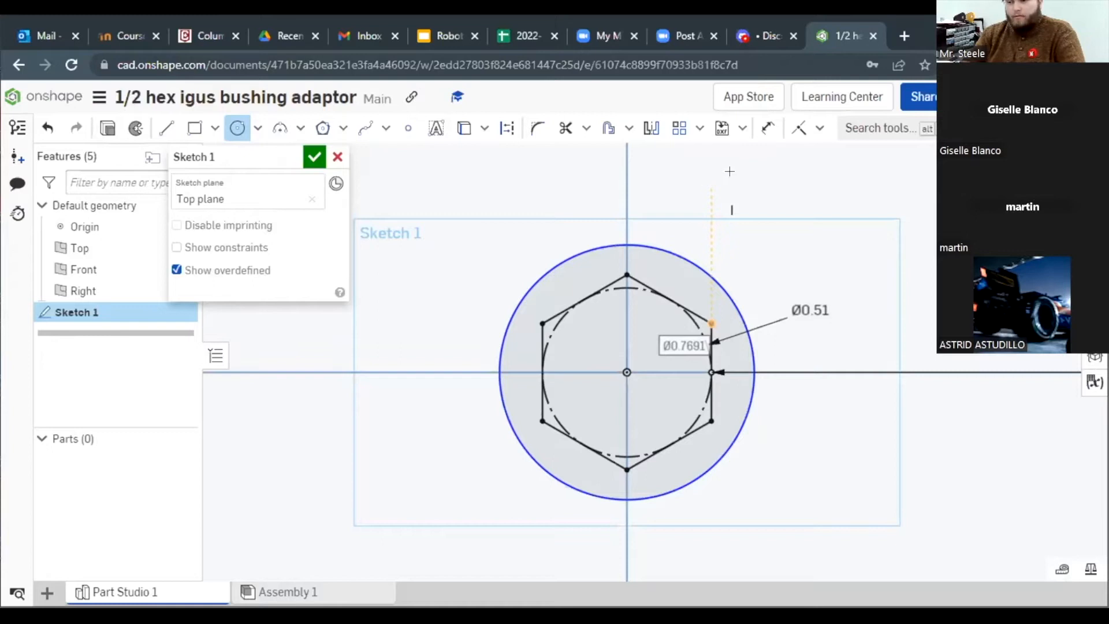
{"action": "key", "text": "shift+7"}
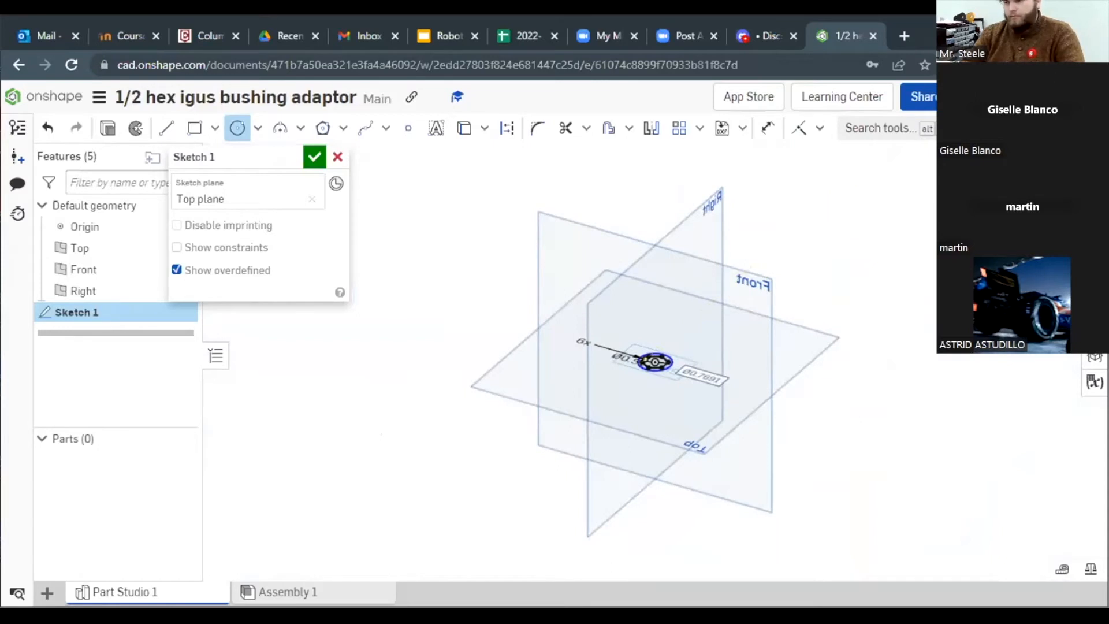
{"action": "key", "text": "n"}
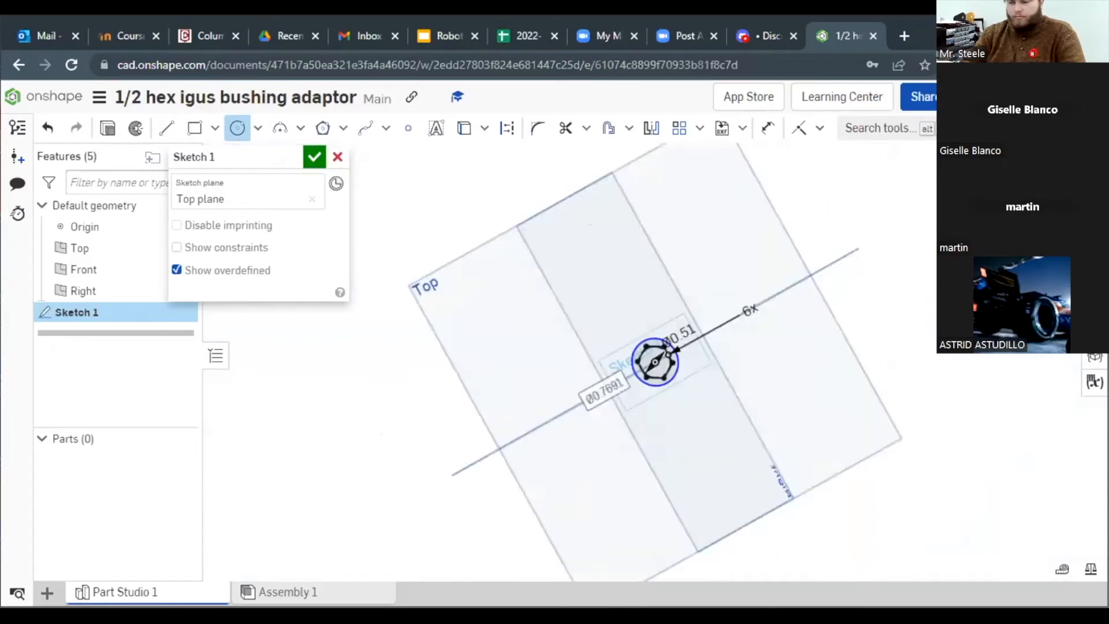
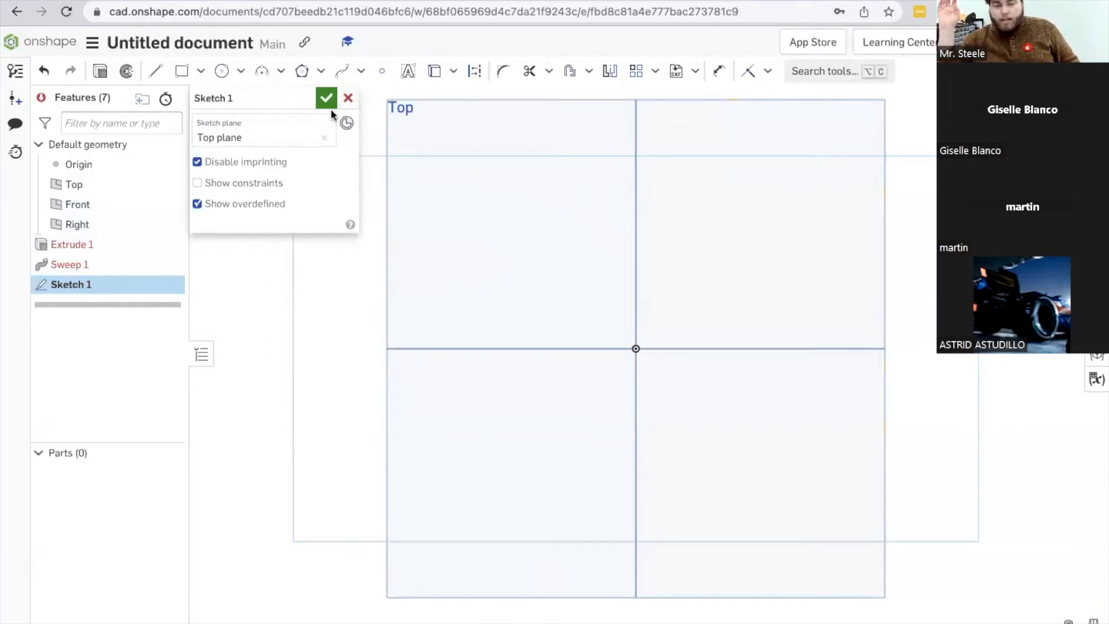
Step: Cancel the open sketch edit and delete the failed Sweep 1 and Extrude 1 features
{"action": "left_click", "coordinate": [347, 98]}
{"action": "left_click", "coordinate": [141, 267]}
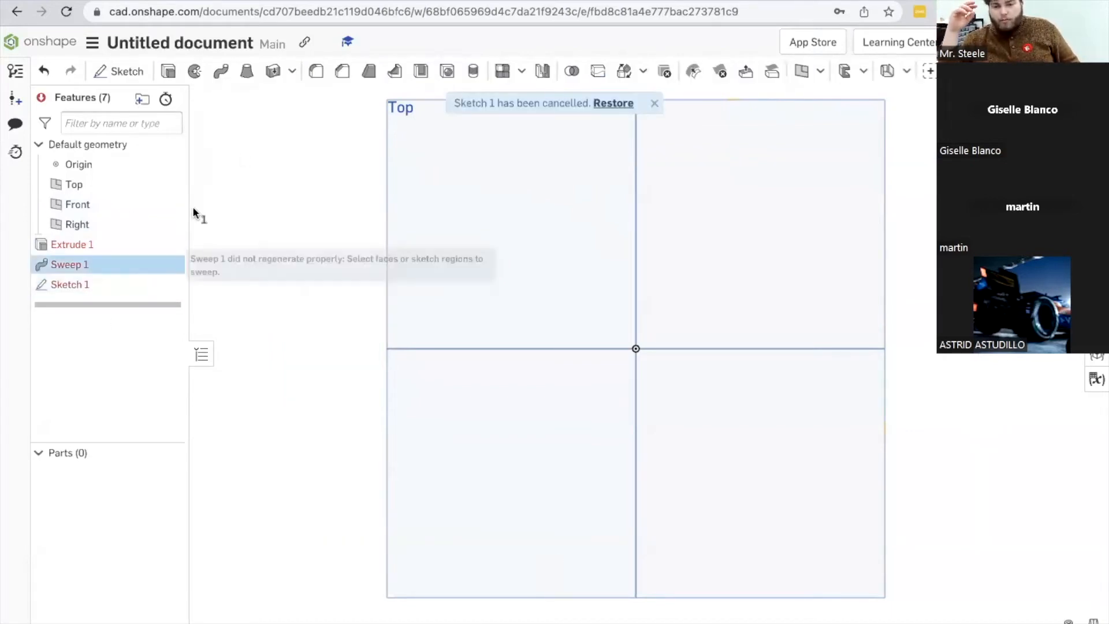
{"action": "right_click", "coordinate": [131, 266]}
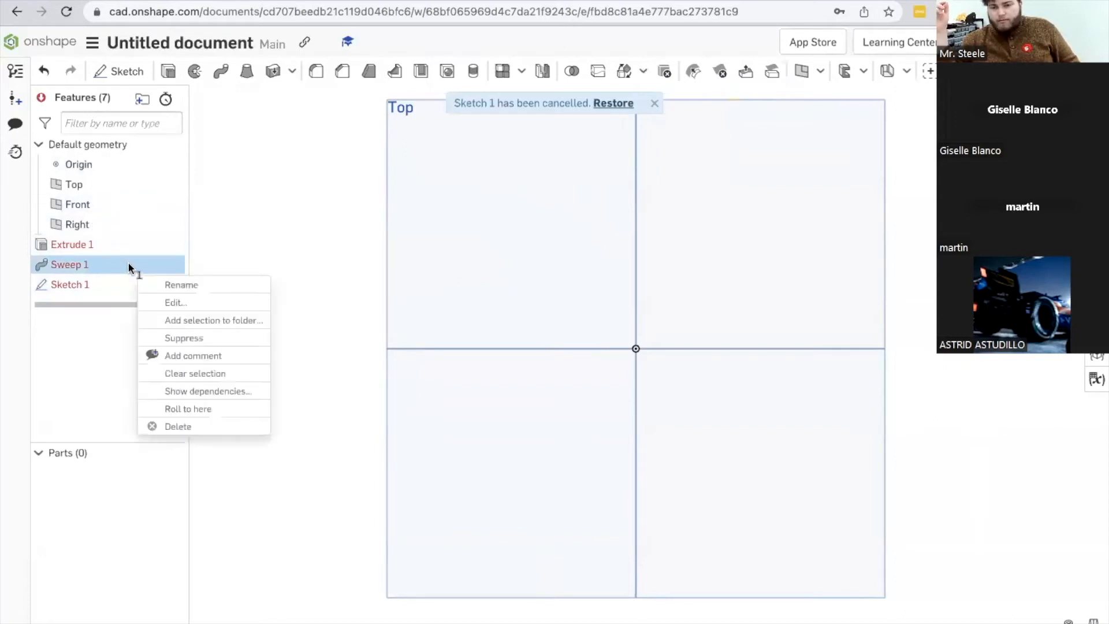
{"action": "left_click", "coordinate": [203, 427]}
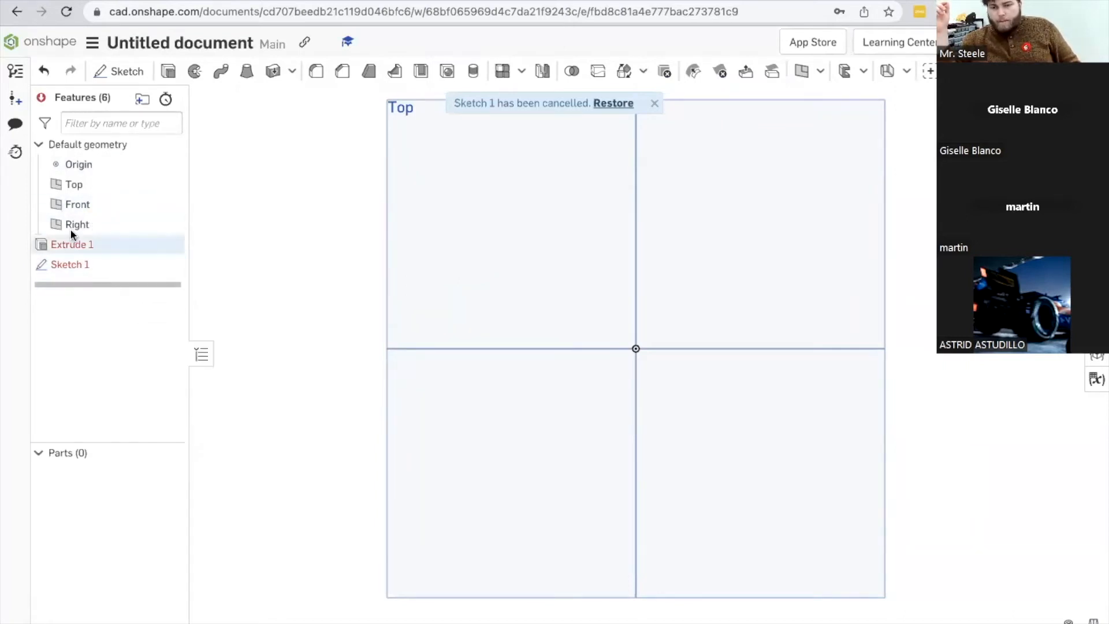
{"action": "left_click", "coordinate": [80, 245]}
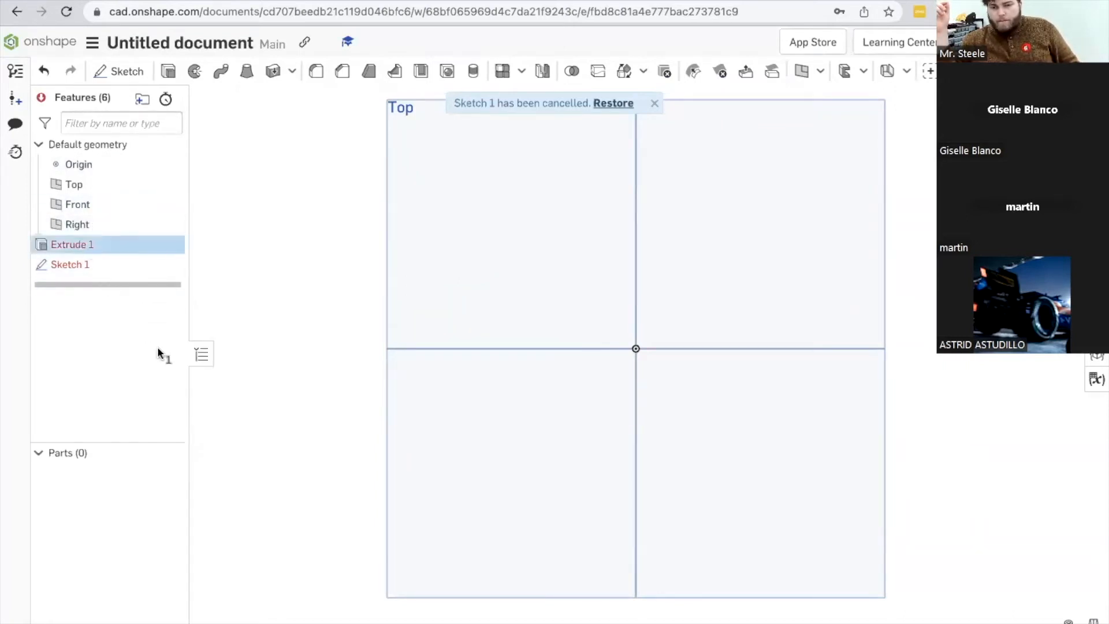
{"action": "right_click", "coordinate": [130, 245]}
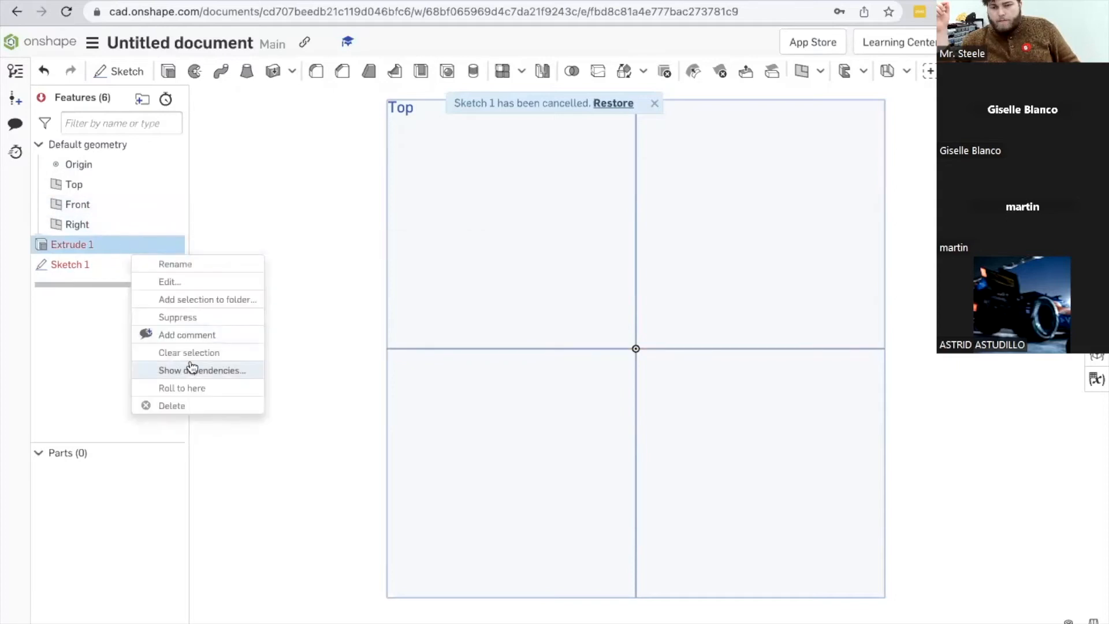
{"action": "left_click", "coordinate": [190, 403]}
Step: Delete Sketch 1 so that only the default geometry is left in the part studio
{"action": "left_click", "coordinate": [148, 240]}
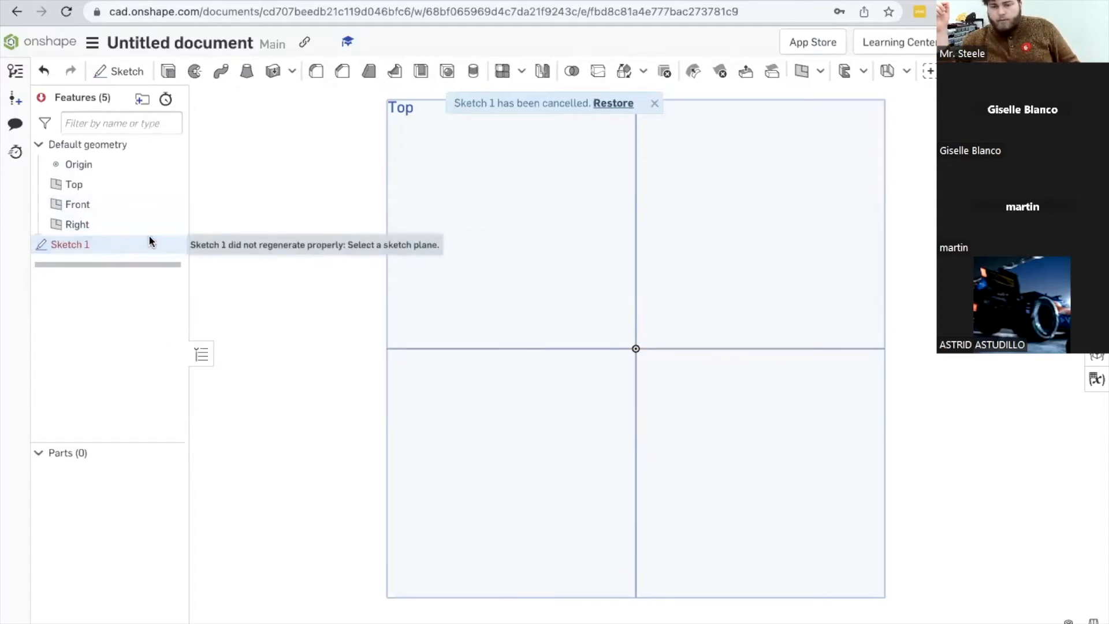
{"action": "double_click", "coordinate": [148, 236]}
{"action": "left_click", "coordinate": [531, 224]}
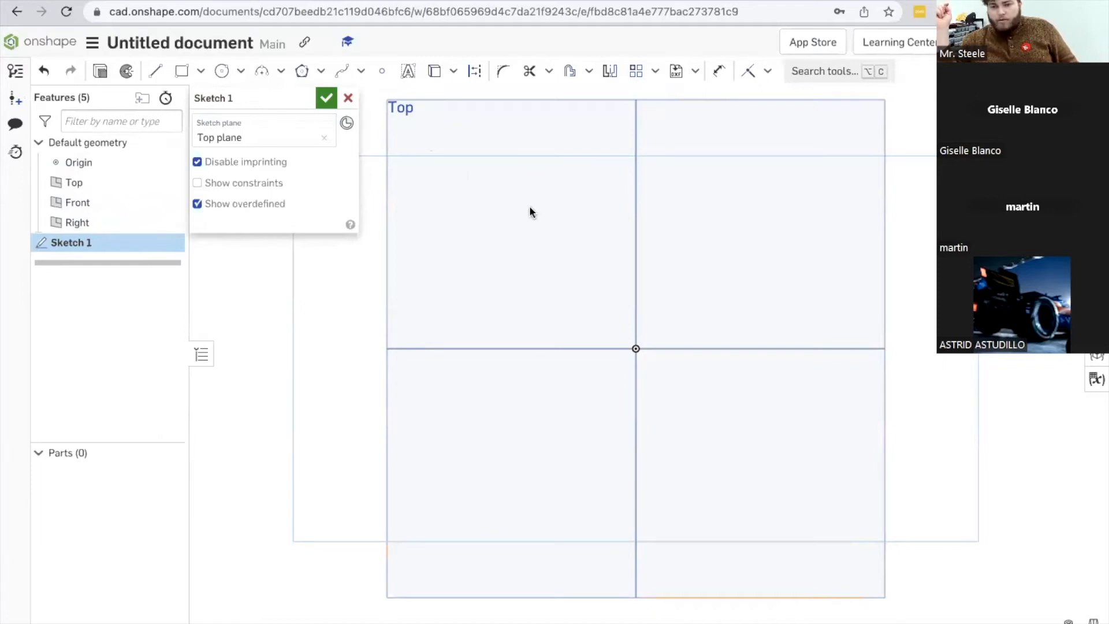
{"action": "left_click", "coordinate": [347, 97]}
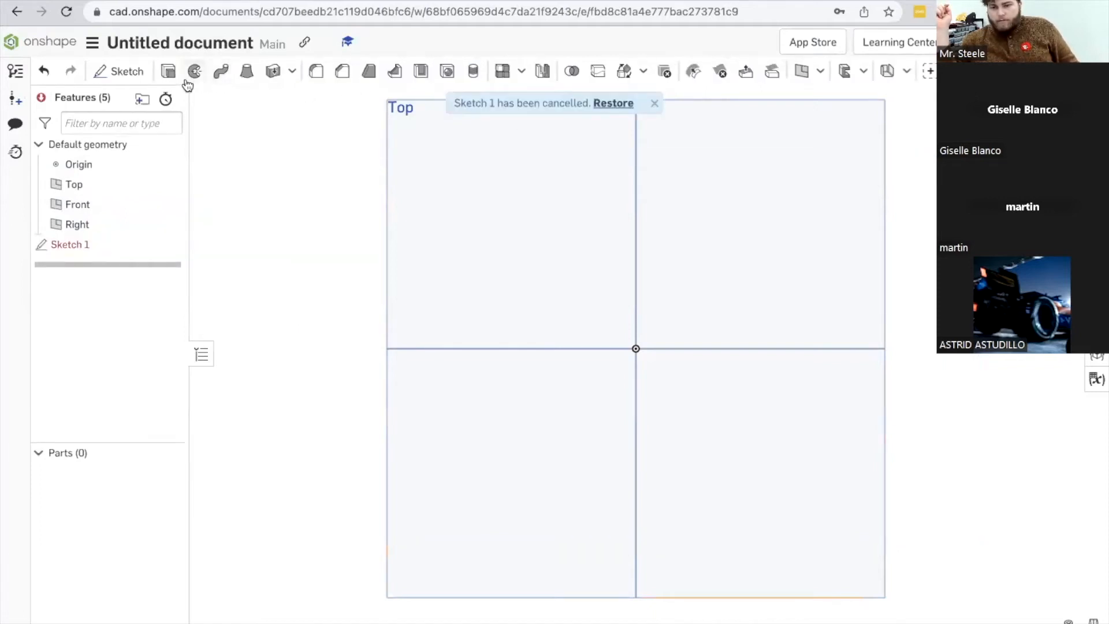
{"action": "right_click", "coordinate": [152, 245]}
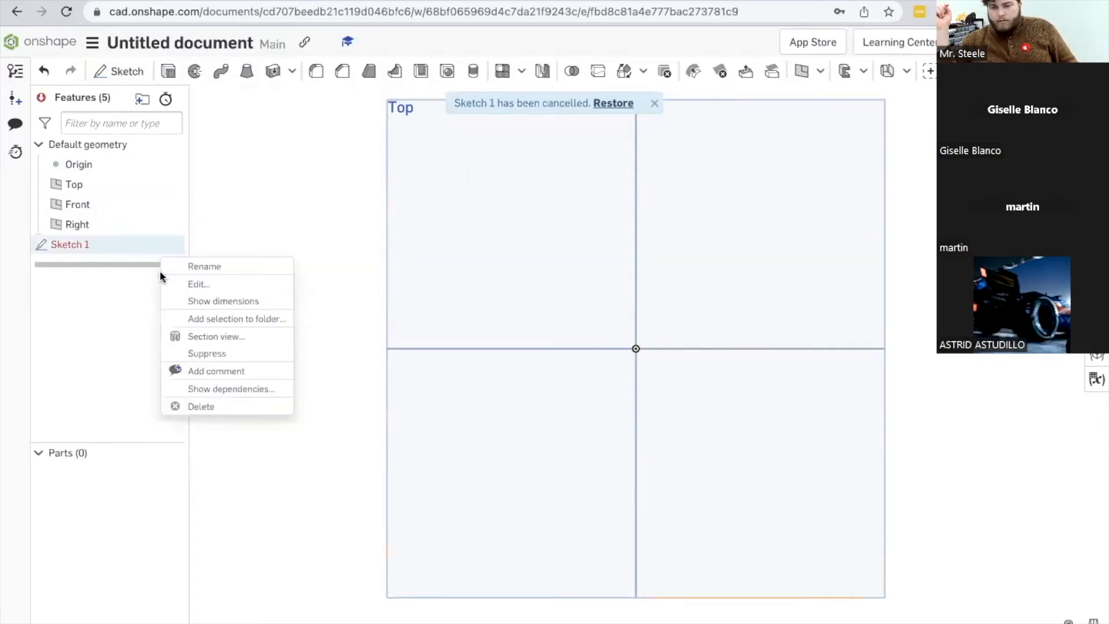
{"action": "left_click", "coordinate": [224, 405]}
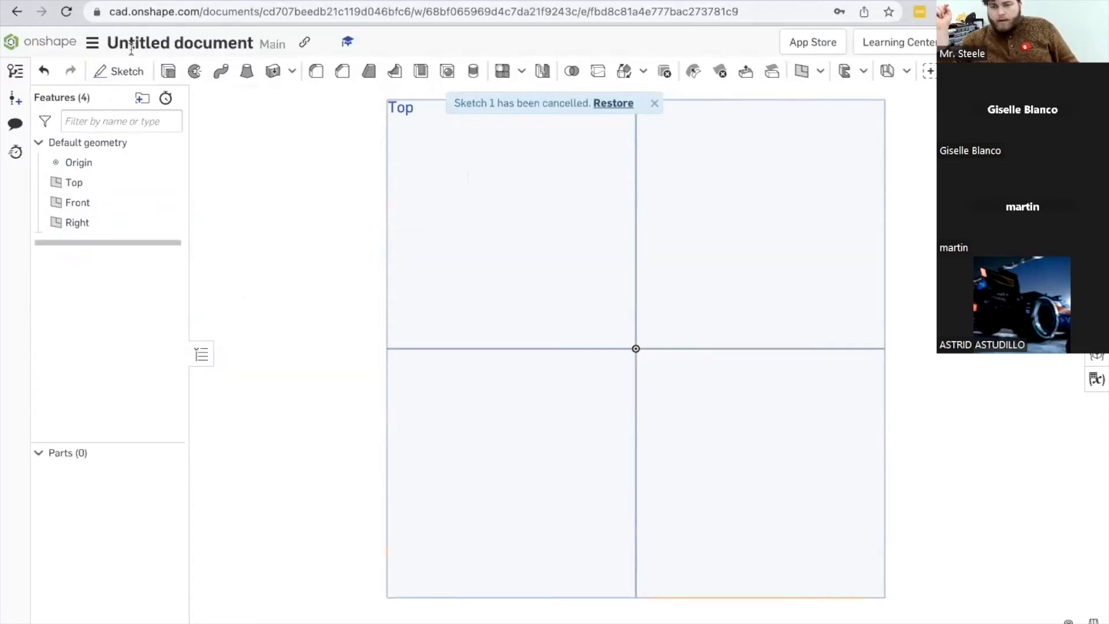
{"action": "left_click", "coordinate": [120, 71]}
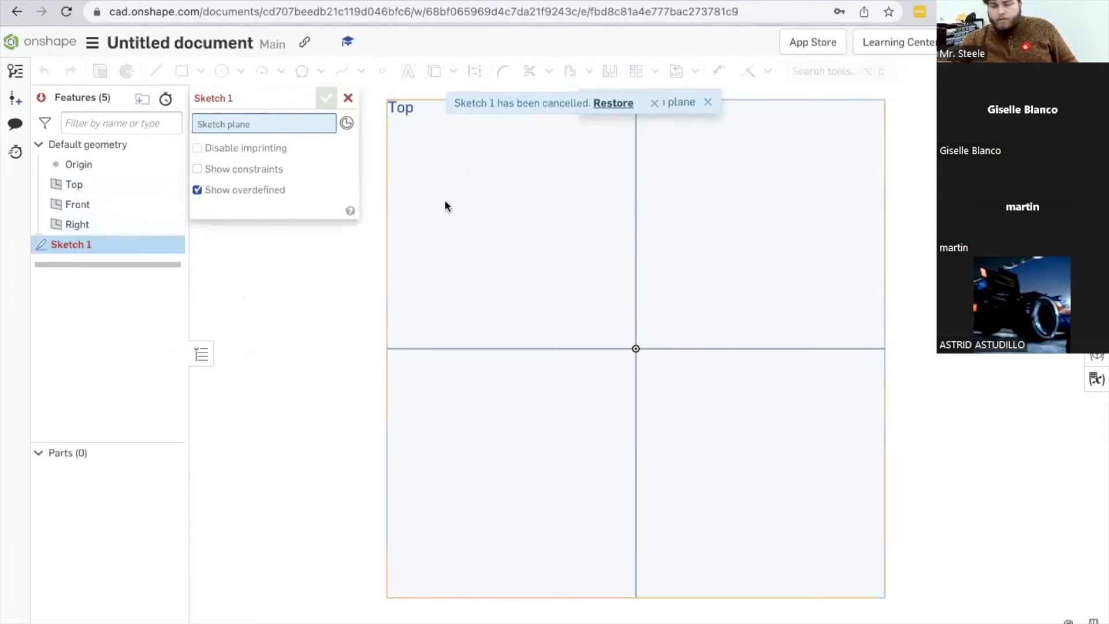
{"action": "right_click", "coordinate": [434, 186]}
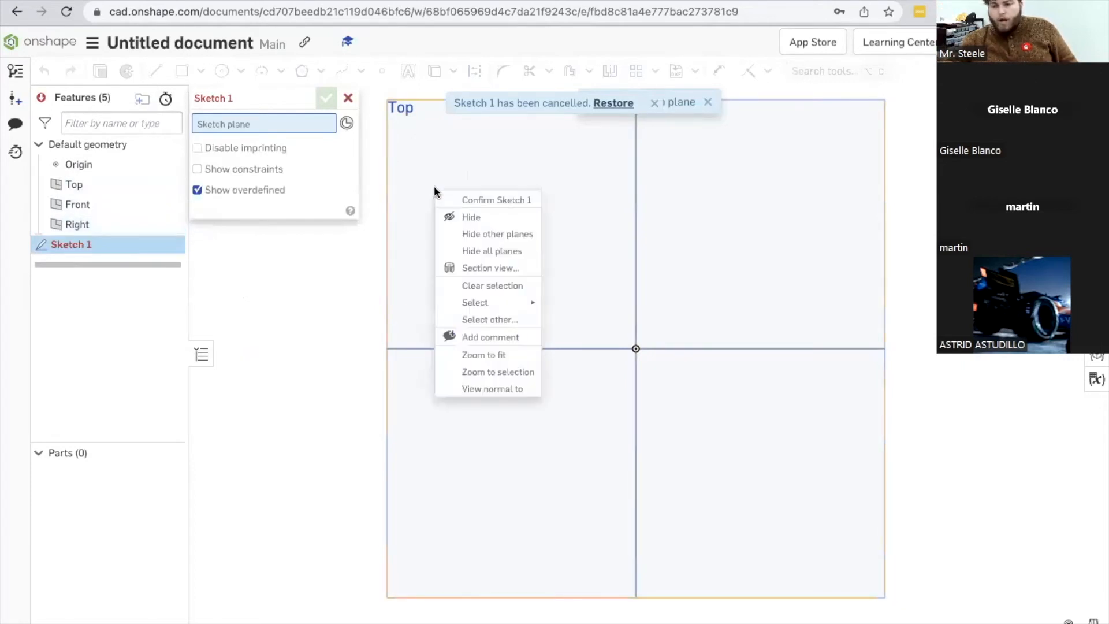
{"action": "left_click", "coordinate": [476, 140]}
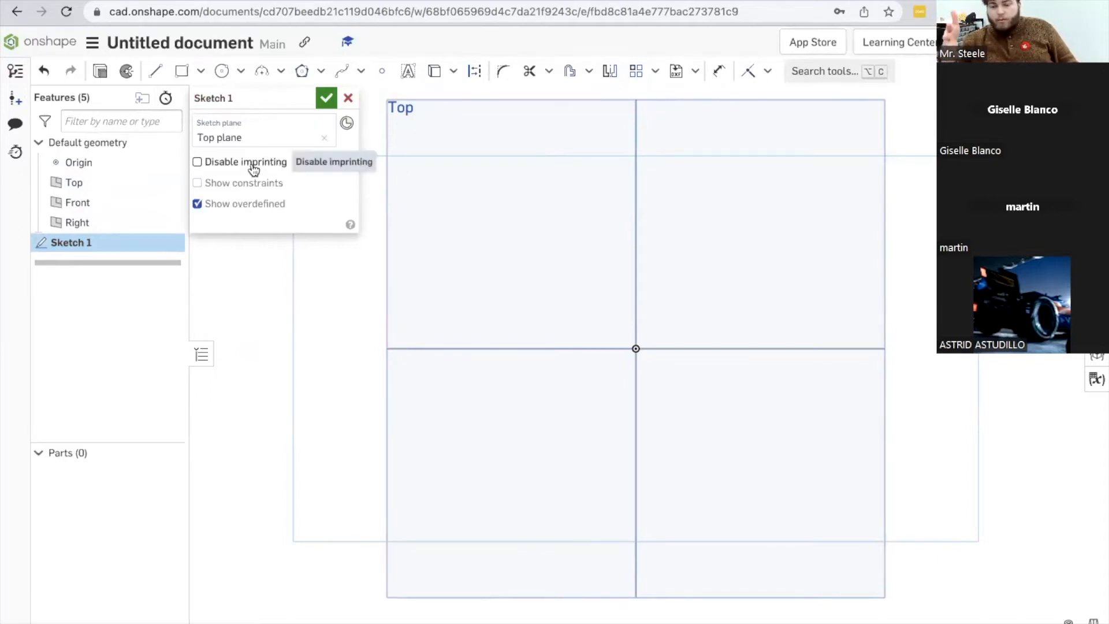
{"action": "left_click", "coordinate": [240, 188]}
{"action": "left_click", "coordinate": [240, 188]}
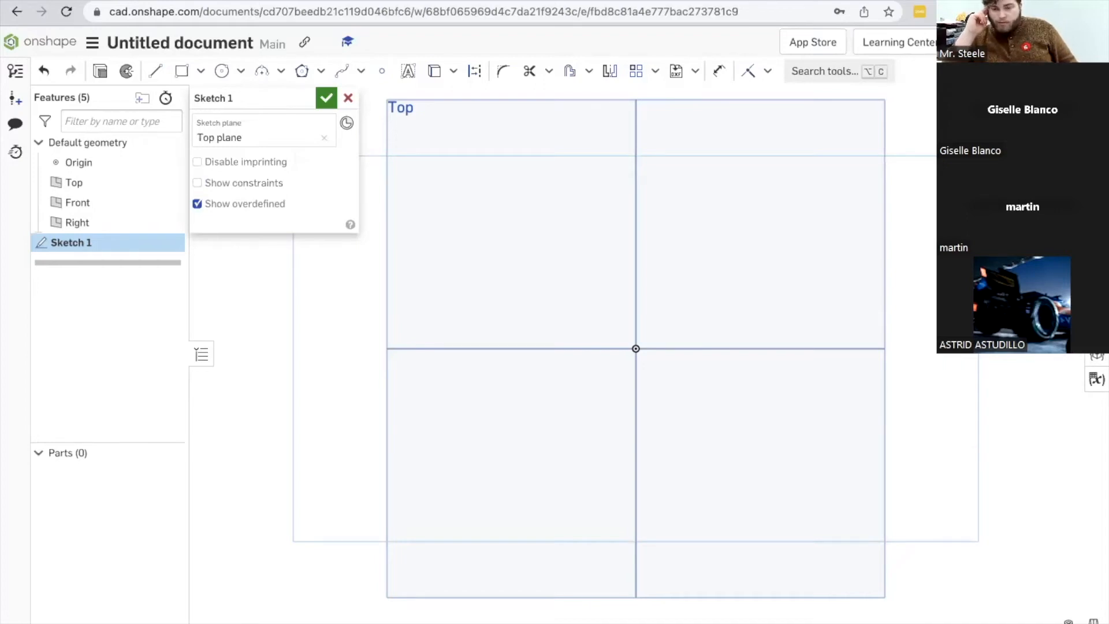
{"action": "left_click", "coordinate": [327, 99]}
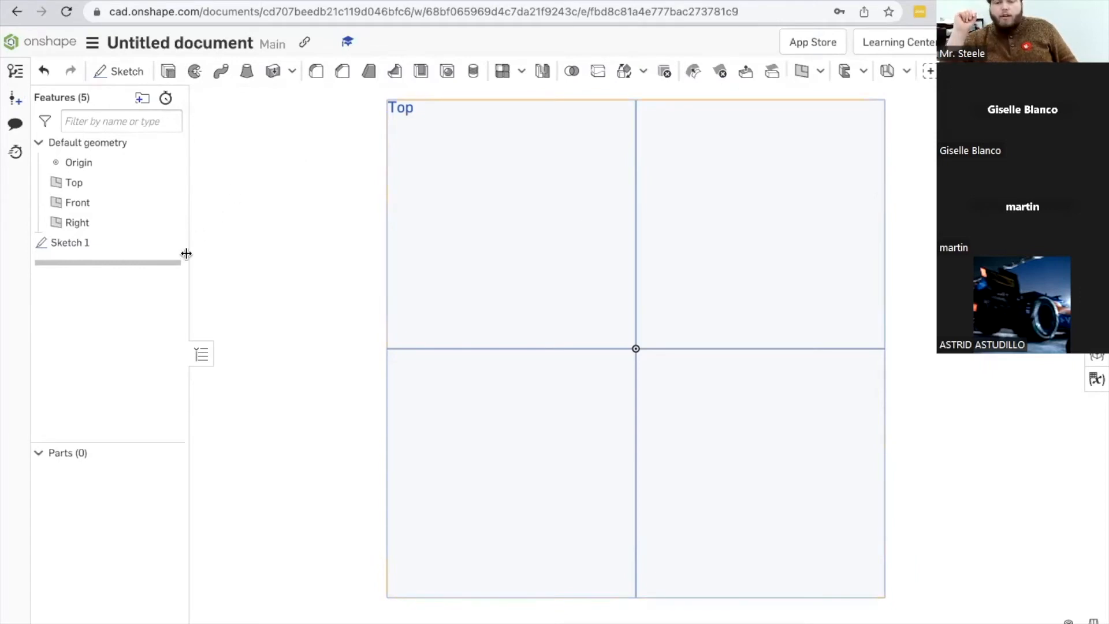
{"action": "left_click", "coordinate": [163, 253]}
{"action": "right_click", "coordinate": [164, 248]}
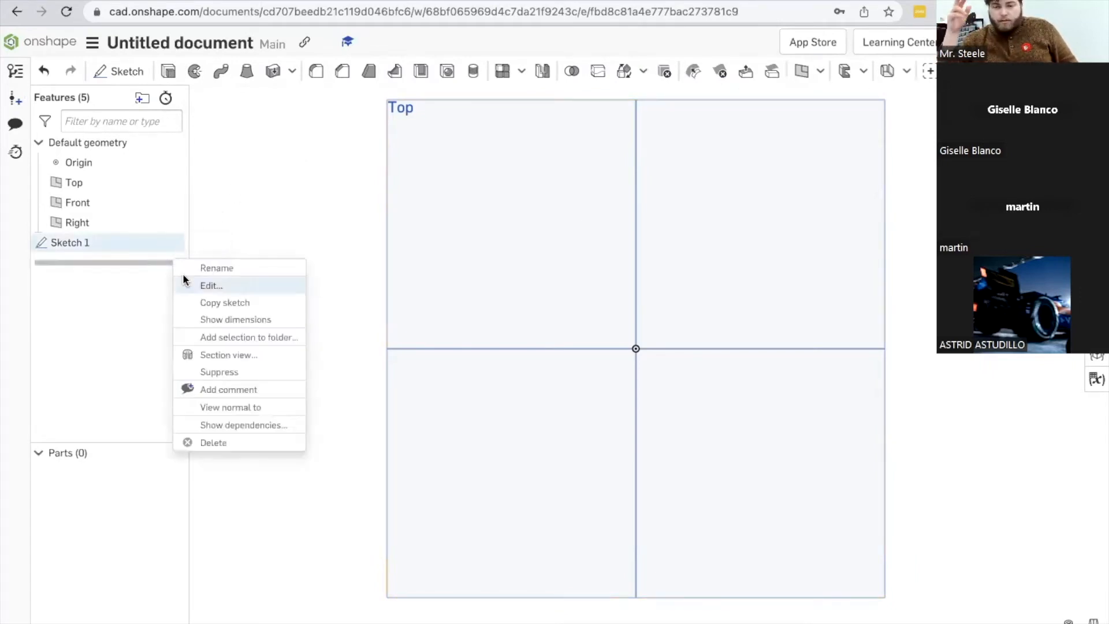
{"action": "left_click", "coordinate": [211, 445]}
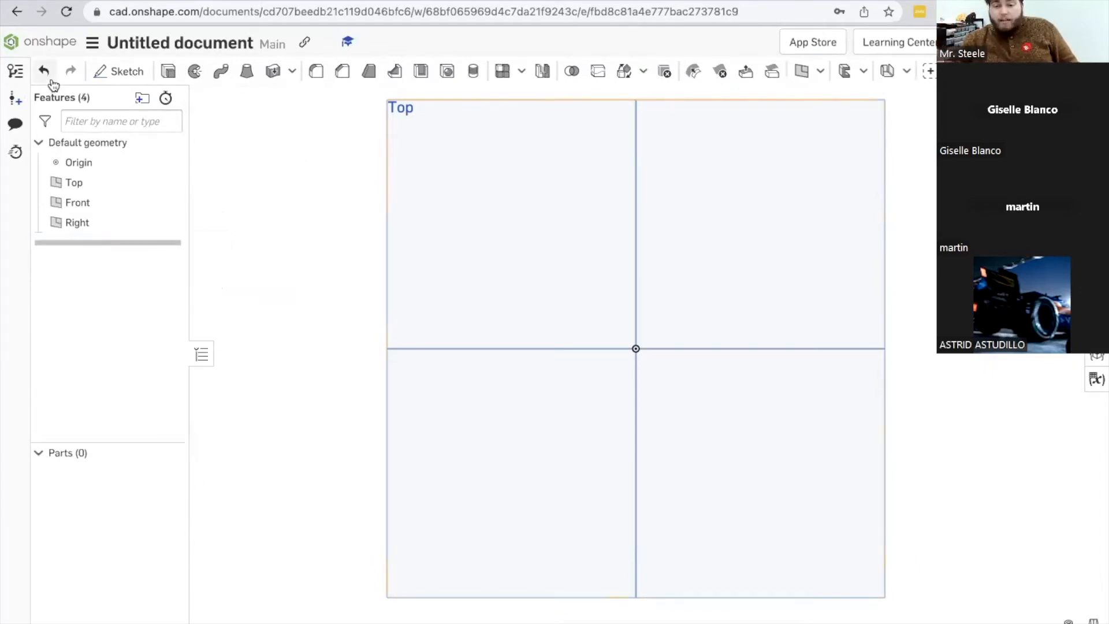
Step: Start a new sketch on the Top plane and view it normal to the plane
{"action": "left_click", "coordinate": [99, 74]}
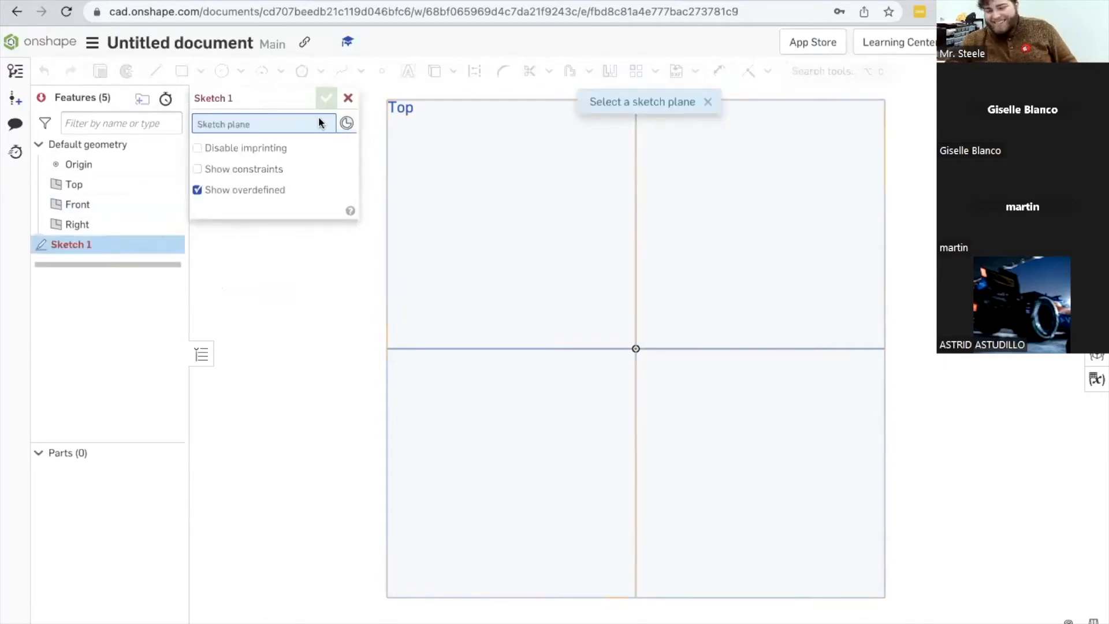
{"action": "left_click", "coordinate": [514, 184]}
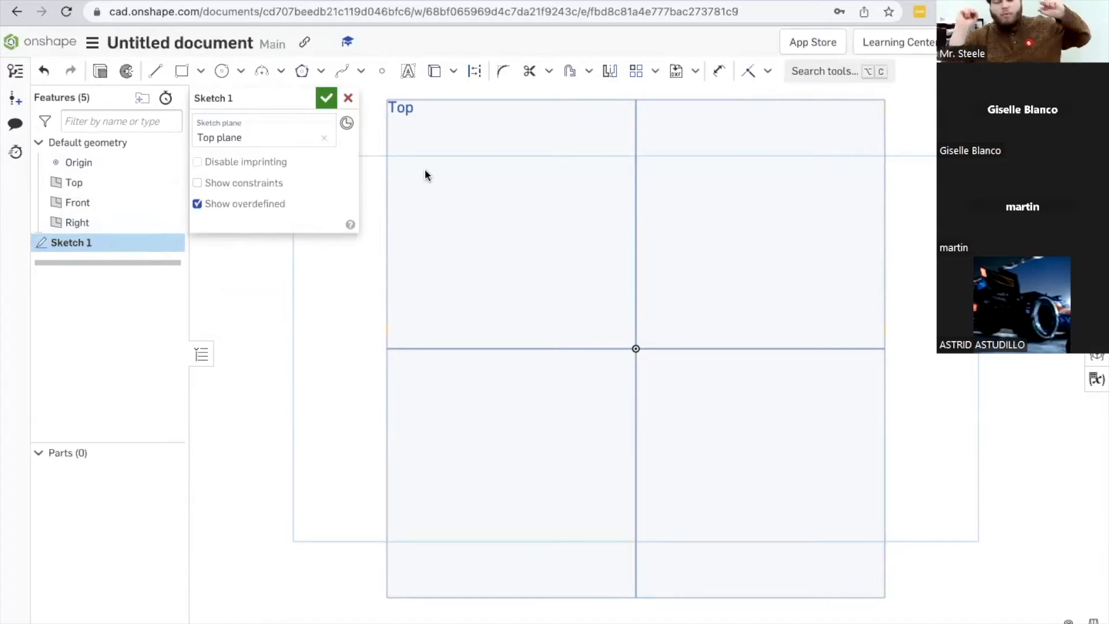
{"action": "scroll", "coordinate": [425, 169], "scroll_direction": "up", "scroll_amount": 2}
{"action": "mouse_move", "coordinate": [425, 169]}
{"action": "right_mouse_down"}
{"action": "mouse_move", "coordinate": [425, 188]}
{"action": "mouse_move", "coordinate": [452, 165]}
{"action": "mouse_move", "coordinate": [508, 190]}
{"action": "mouse_move", "coordinate": [438, 183]}
{"action": "mouse_move", "coordinate": [435, 160]}
{"action": "right_mouse_up"}
{"action": "scroll", "coordinate": [497, 179], "scroll_direction": "down", "scroll_amount": 5}
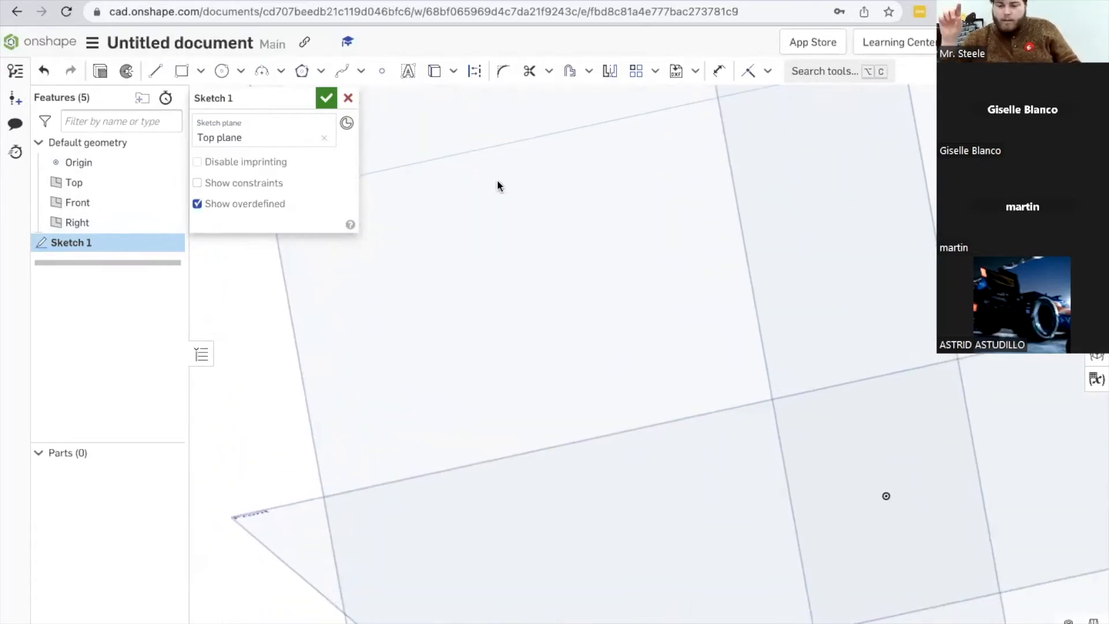
{"action": "scroll", "coordinate": [464, 178], "scroll_direction": "up", "scroll_amount": 5}
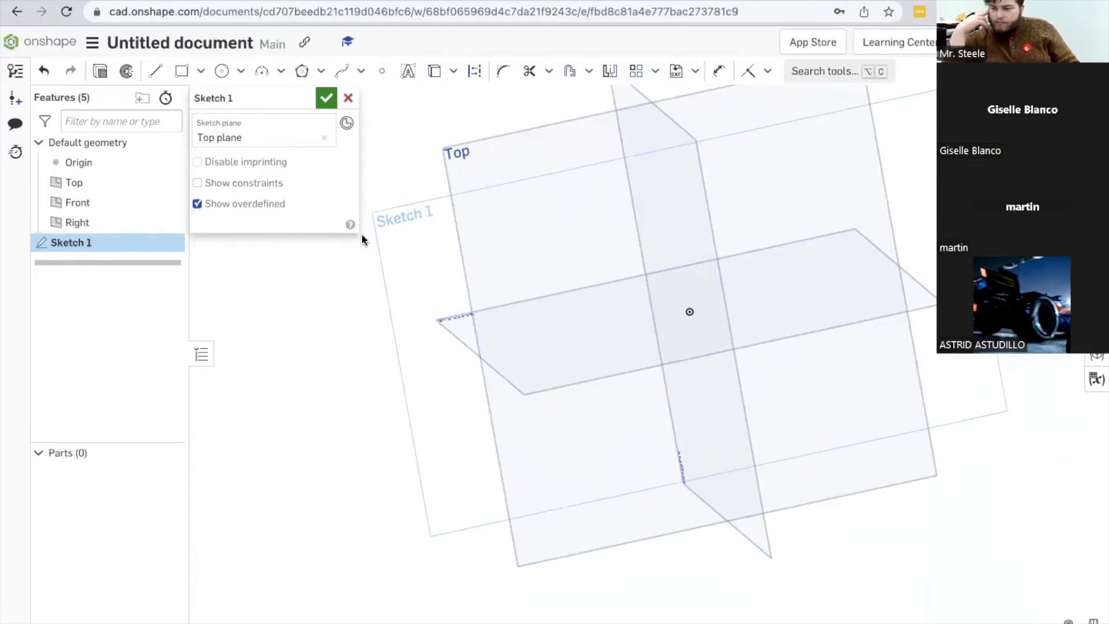
{"action": "right_click_drag", "start_coordinate": [411, 226], "coordinate": [428, 245]}
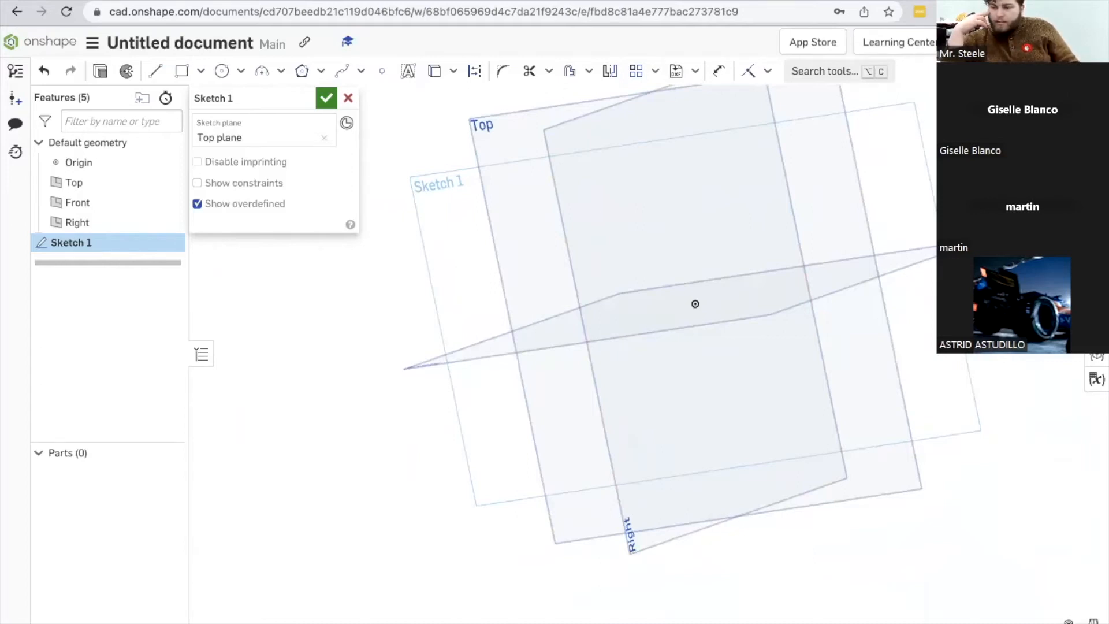
{"action": "key", "text": "n"}
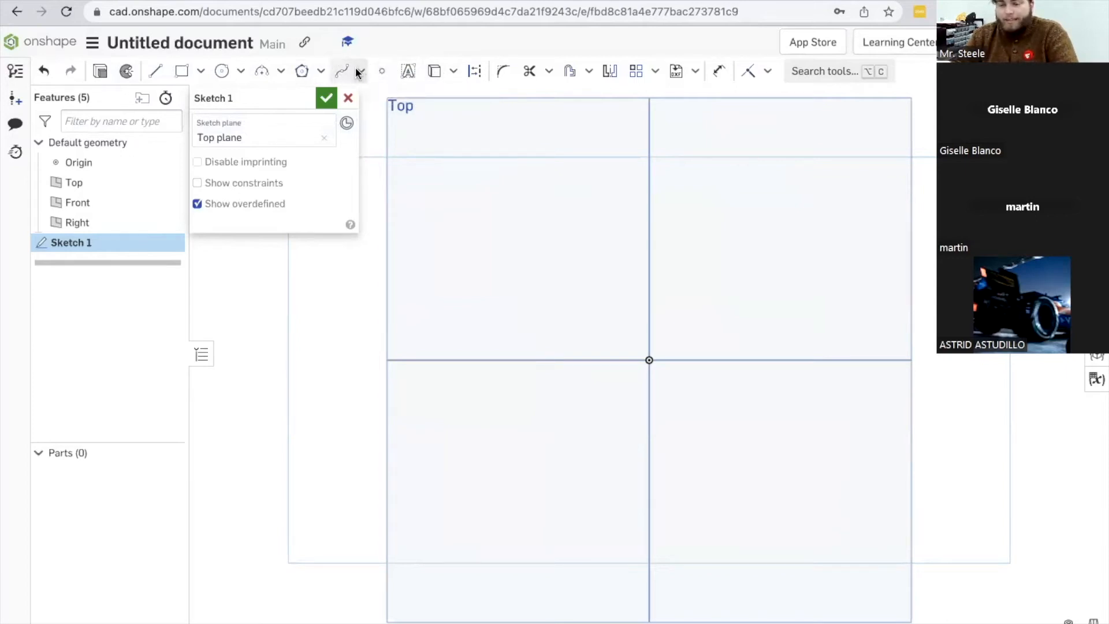
Step: Draw a six-sided polygon centred on the origin, with its inner construction circle about 1.83 in in diameter and two sides vertical
{"action": "left_click", "coordinate": [303, 73]}
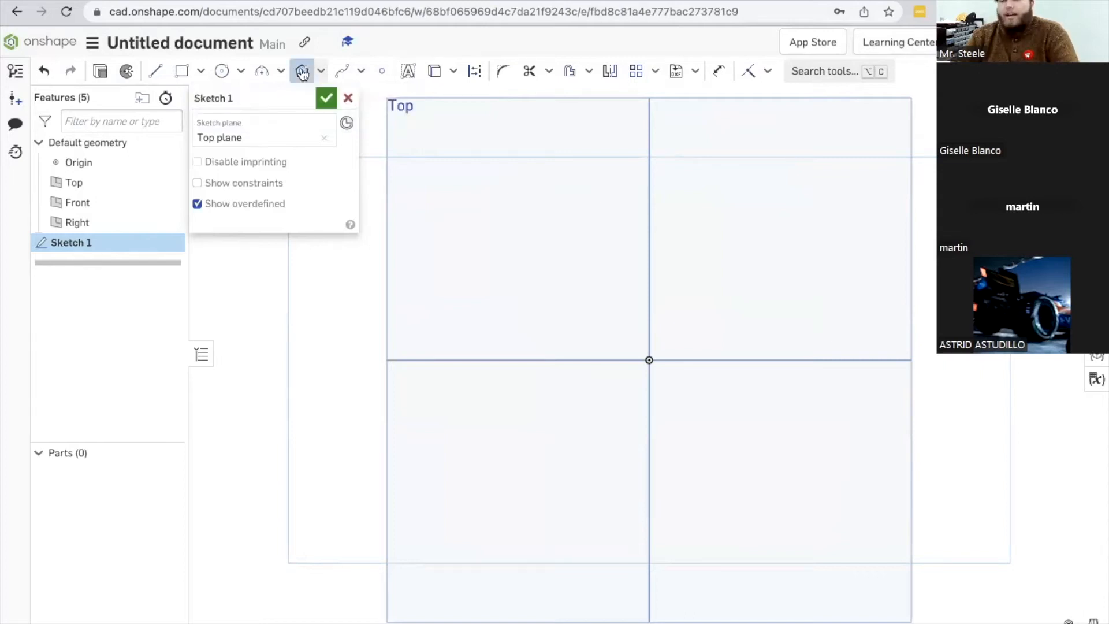
{"action": "left_click", "coordinate": [302, 73]}
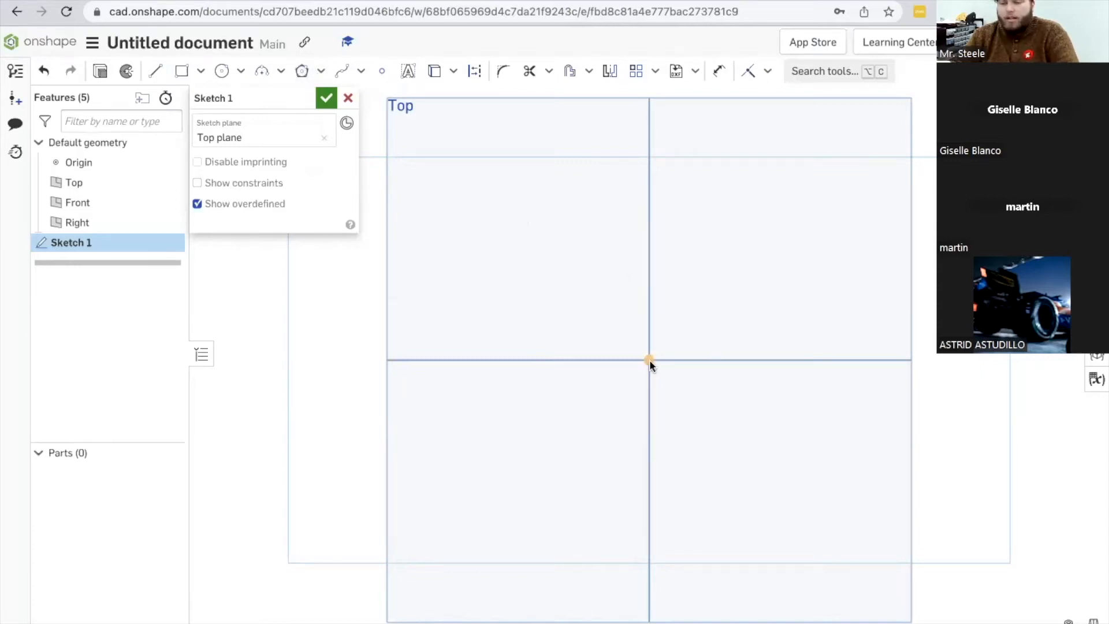
{"action": "left_click", "coordinate": [305, 74]}
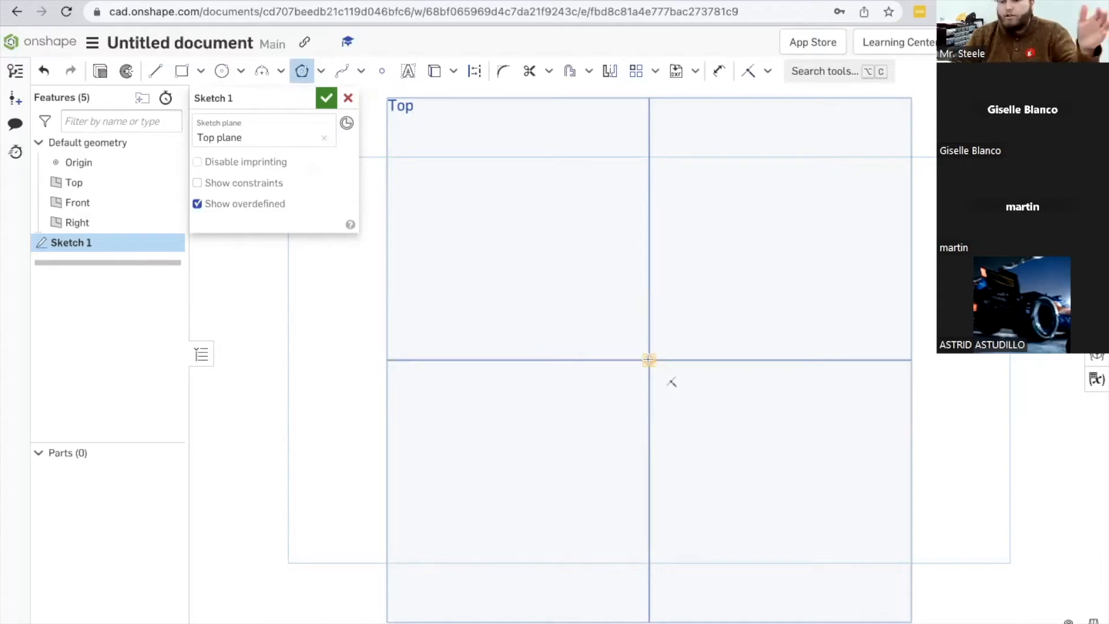
{"action": "left_click", "coordinate": [649, 360]}
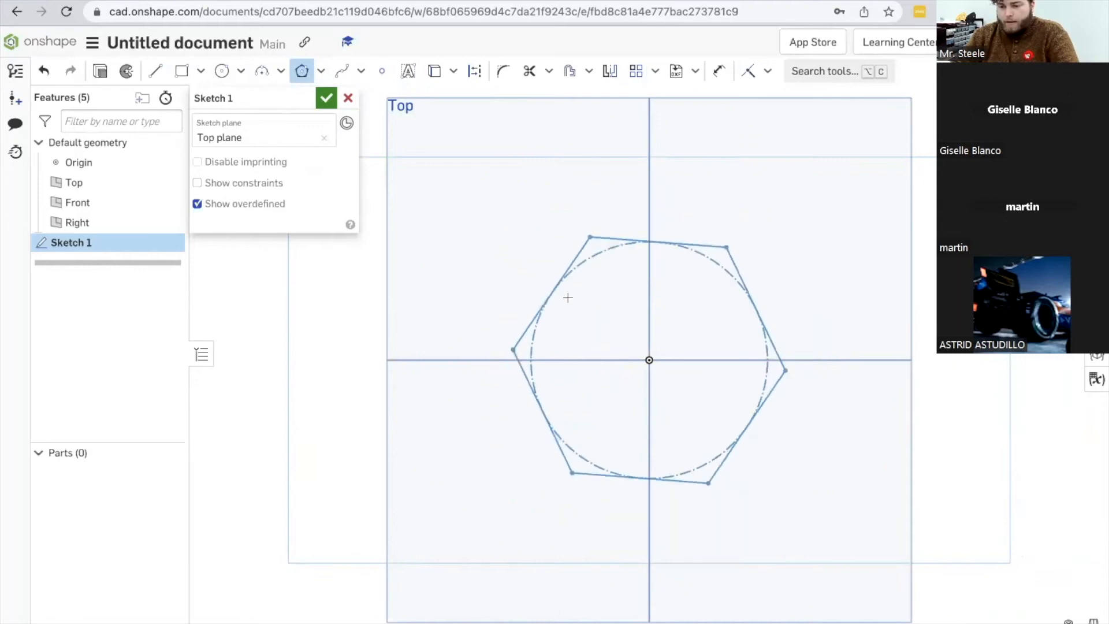
{"action": "left_click", "coordinate": [607, 291]}
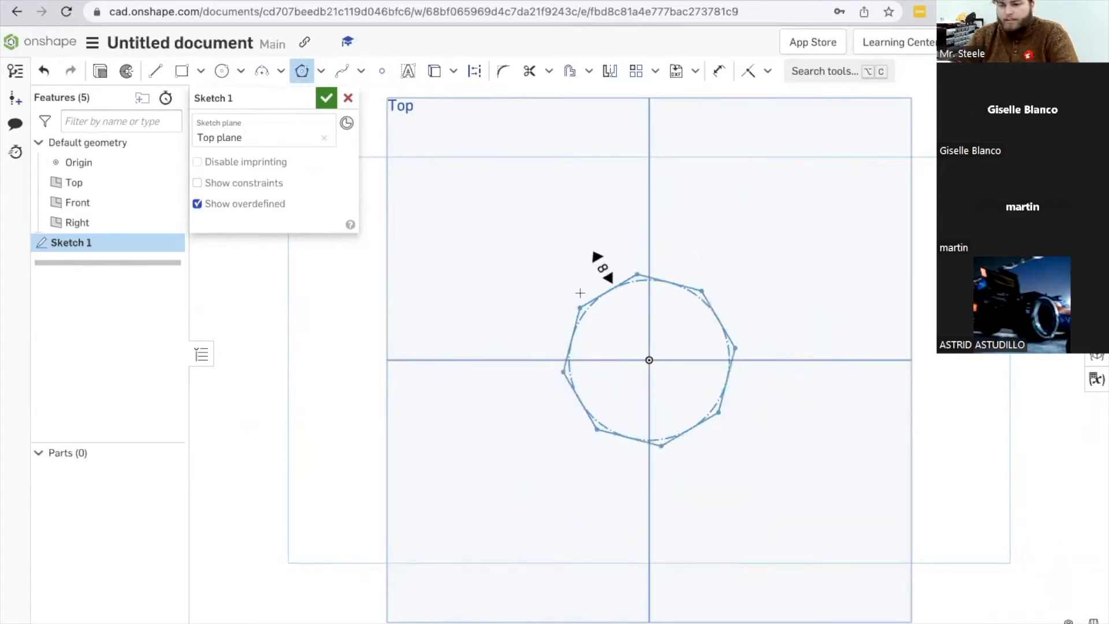
{"action": "left_click", "coordinate": [566, 370]}
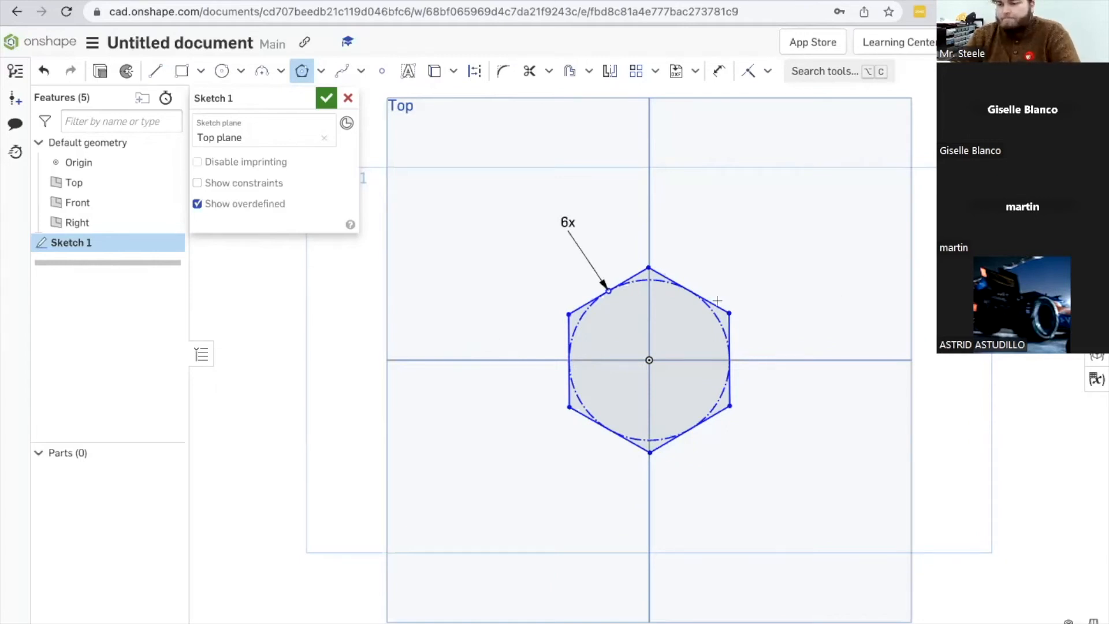
Step: Dimension the diameter of the hexagon's inner construction circle and set it to 0.51 in
{"action": "key", "text": "u"}
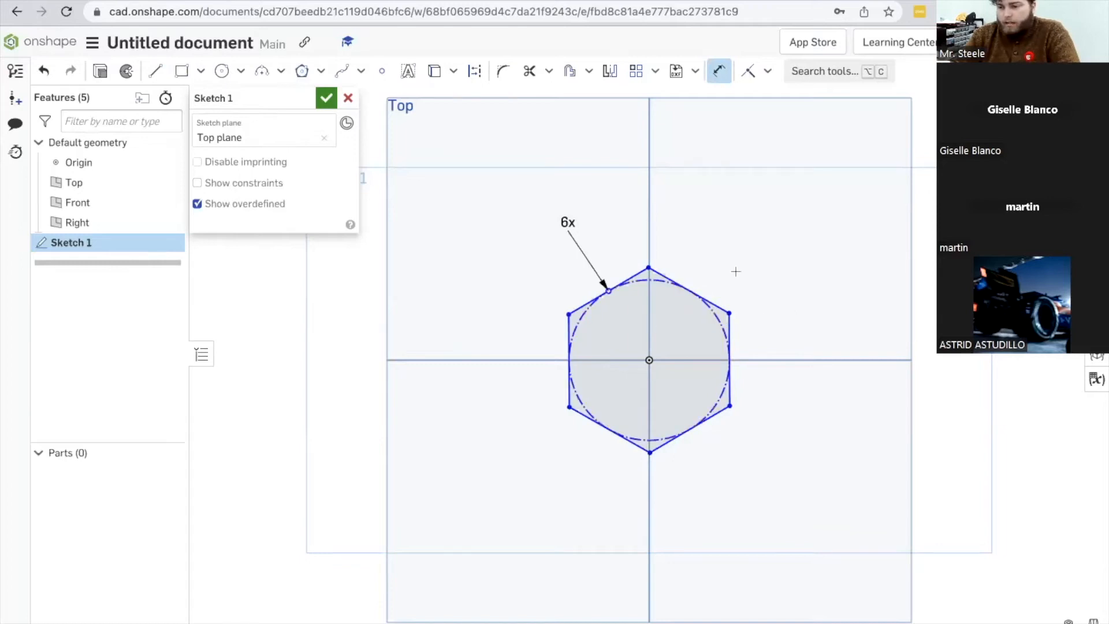
{"action": "left_click", "coordinate": [715, 313]}
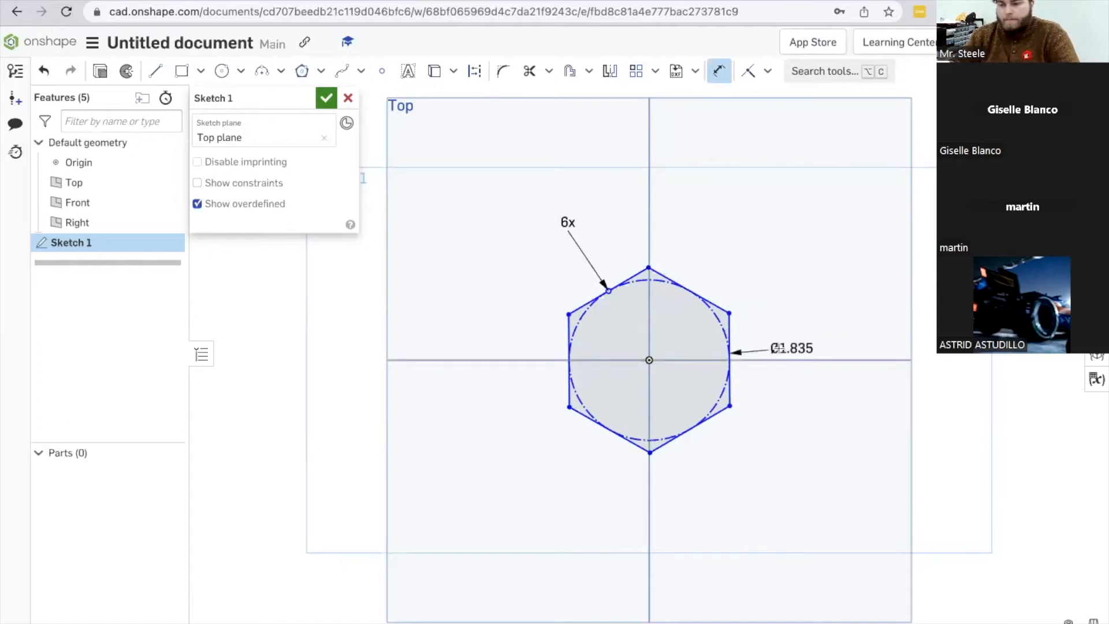
{"action": "left_click", "coordinate": [792, 343]}
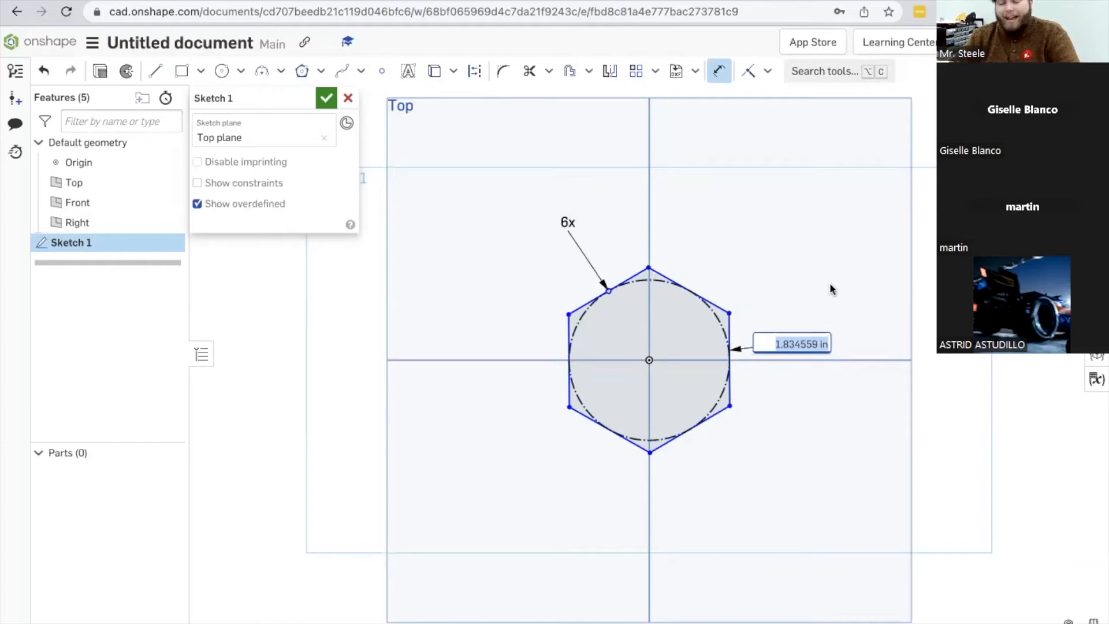
{"action": "left_click", "coordinate": [824, 344]}
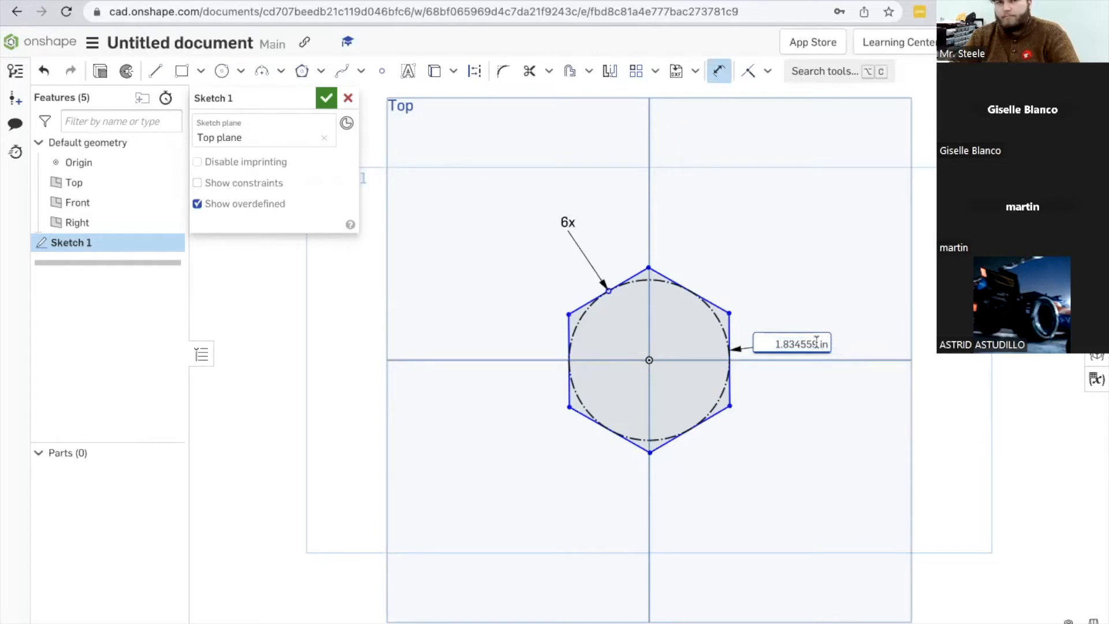
{"action": "double_click", "coordinate": [762, 341]}
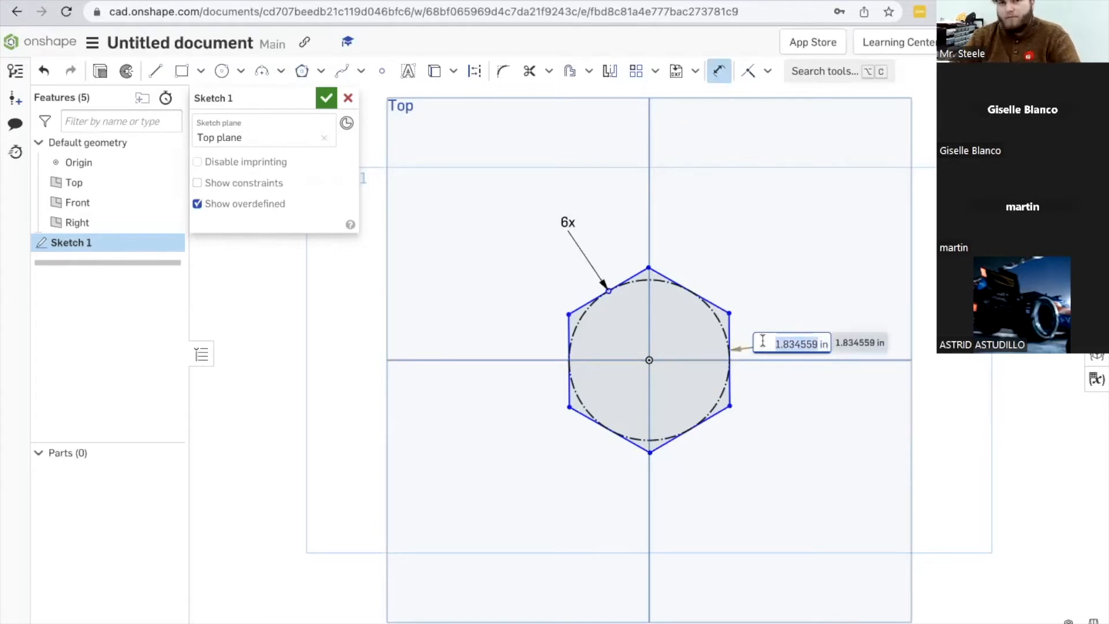
{"action": "type", "text": "0."}
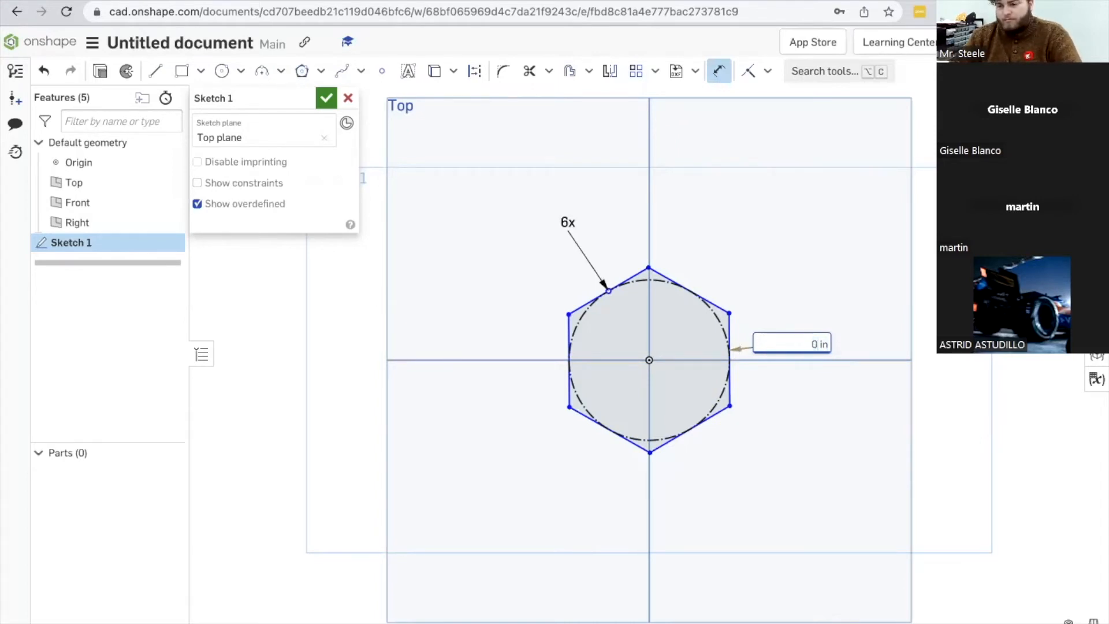
{"action": "type", "text": "51"}
{"action": "key", "text": "Return"}
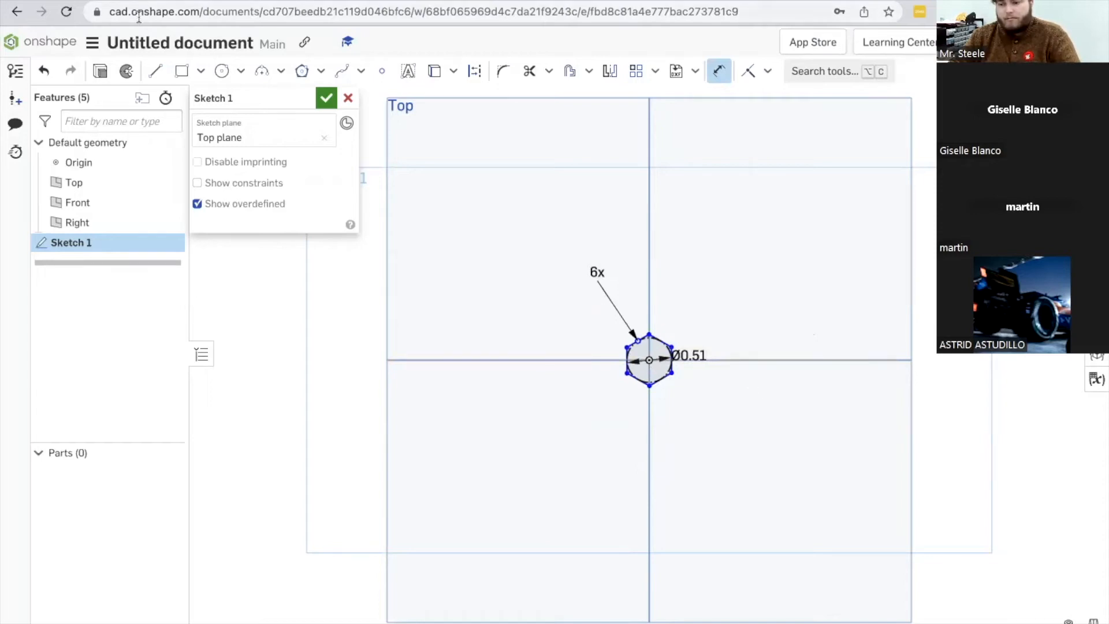
{"action": "key", "text": "Escape"}
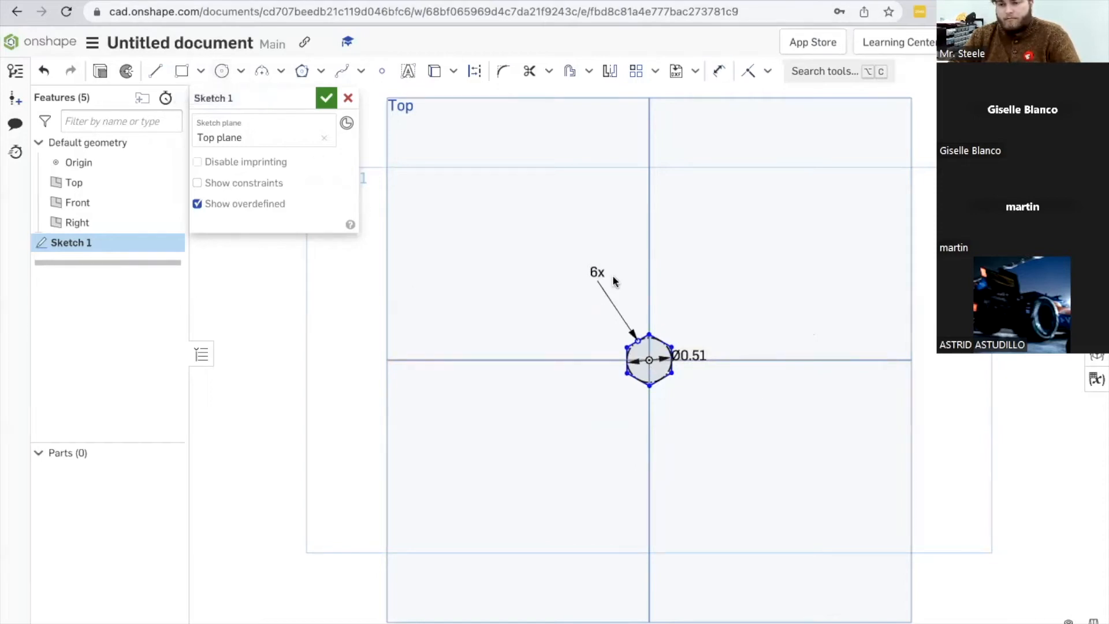
{"action": "scroll", "coordinate": [669, 323], "scroll_direction": "up", "scroll_amount": 5}
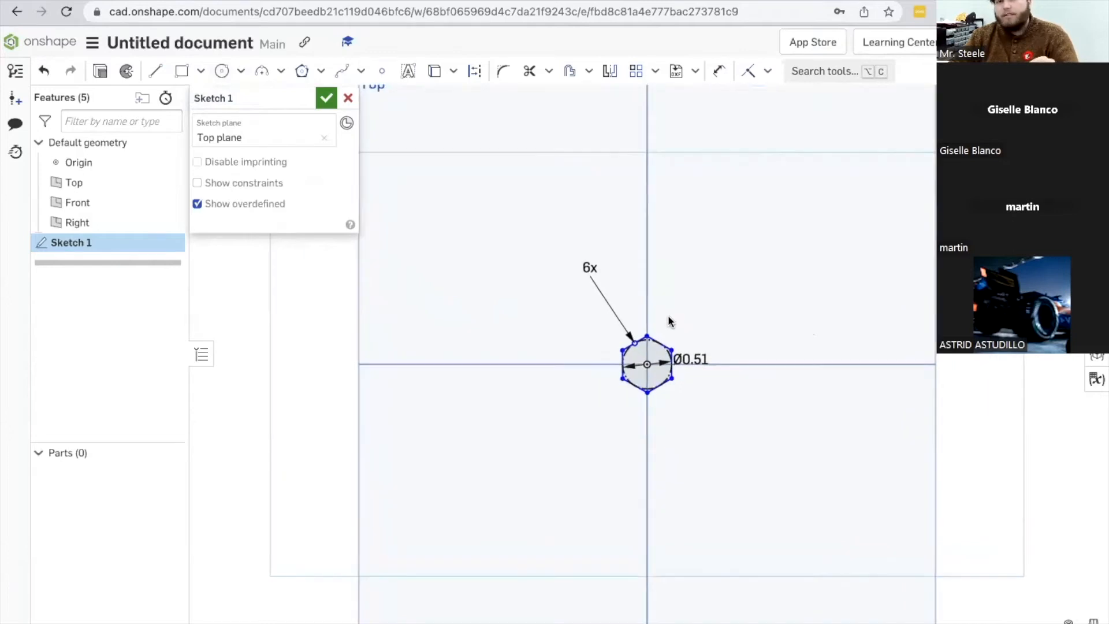
{"action": "scroll", "coordinate": [634, 406], "scroll_direction": "up", "scroll_amount": 2}
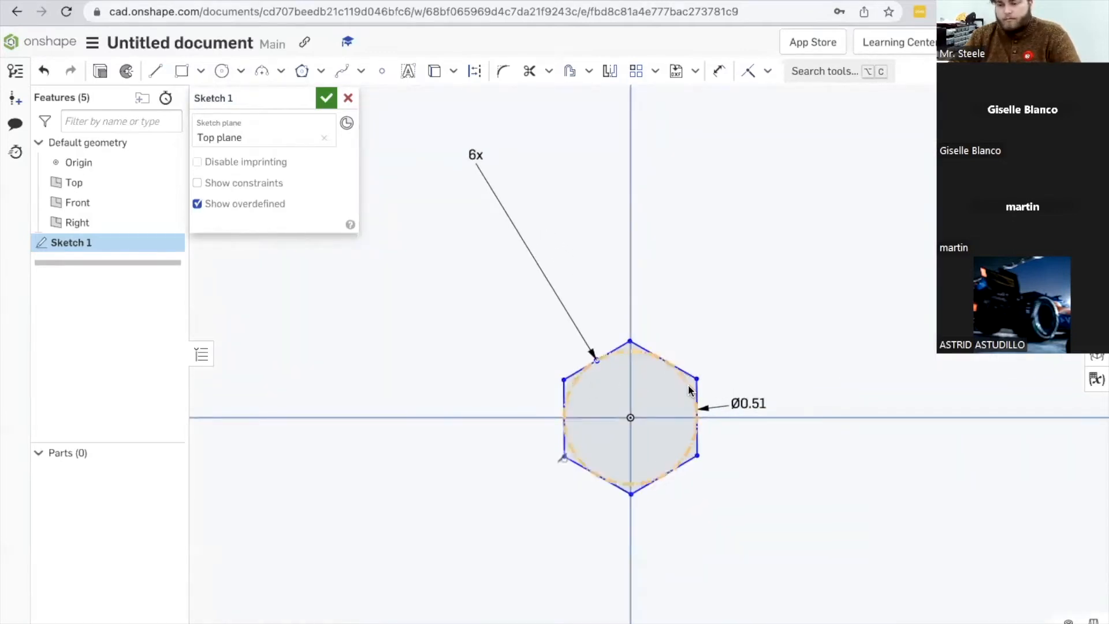
{"action": "key", "text": "d"}
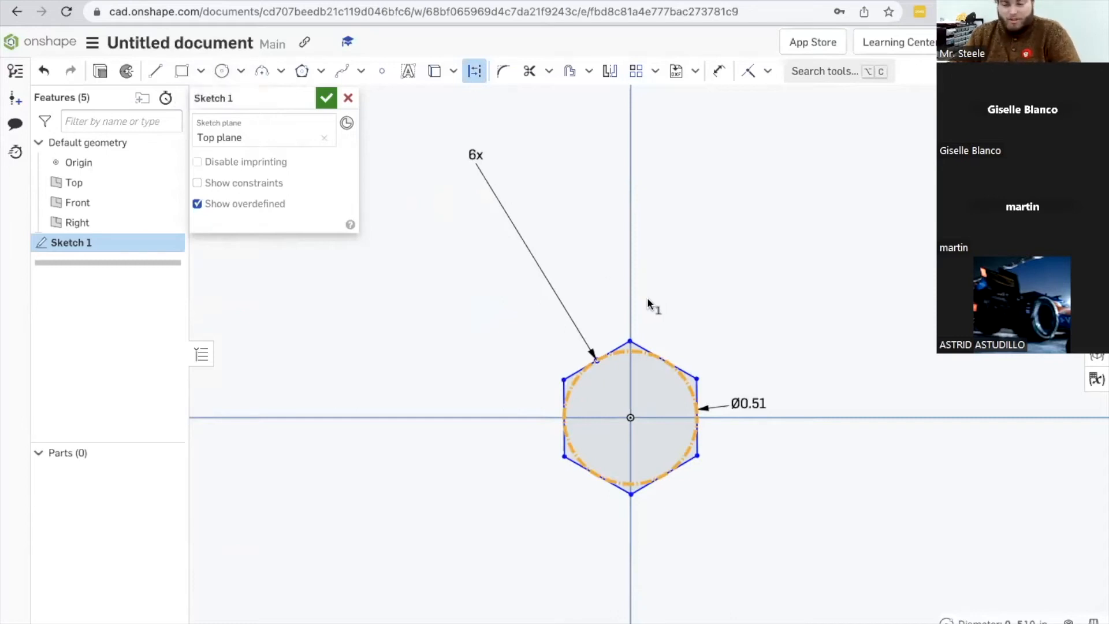
{"action": "key", "text": "Escape"}
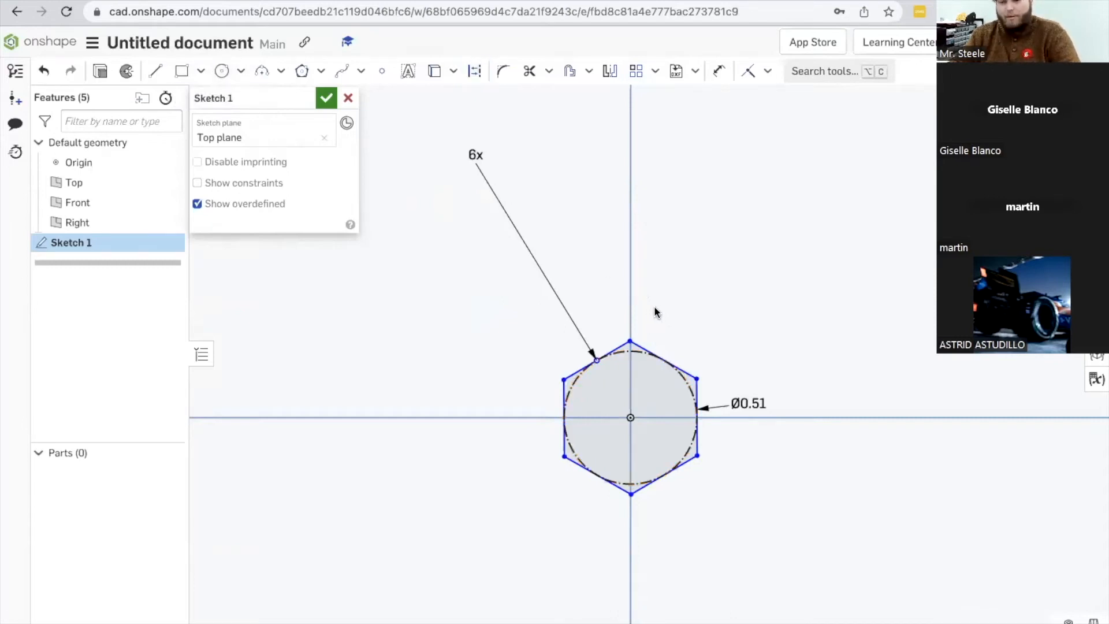
{"action": "scroll", "coordinate": [637, 323], "scroll_direction": "down", "scroll_amount": 1}
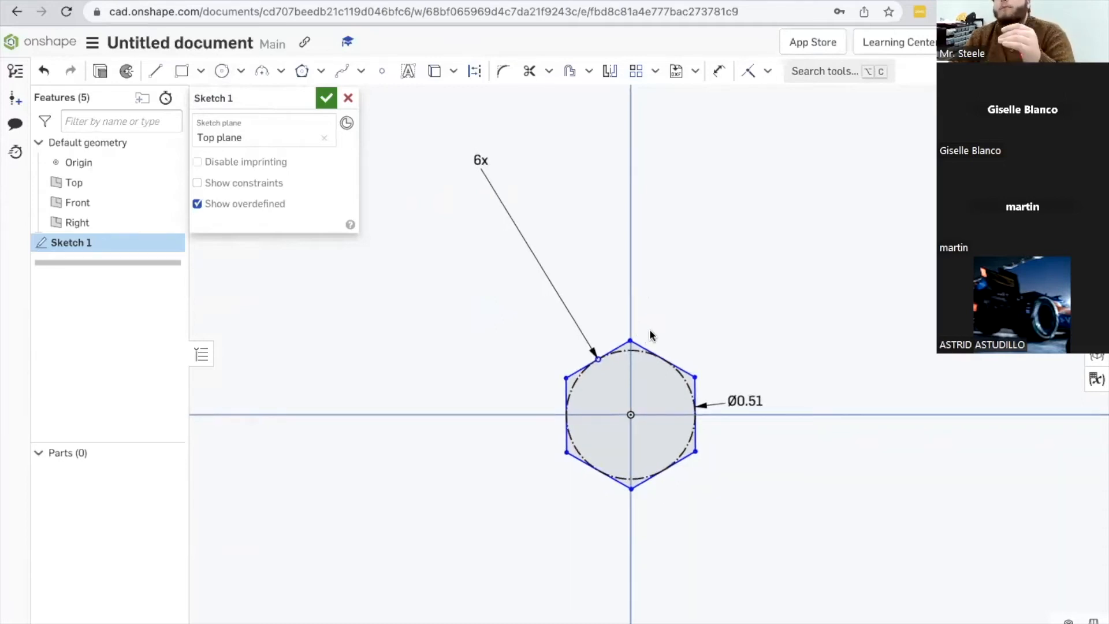
Step: Sketch a circle about 0.21 in in diameter outside the hexagon, beyond its upper-left side
{"action": "left_click", "coordinate": [220, 71]}
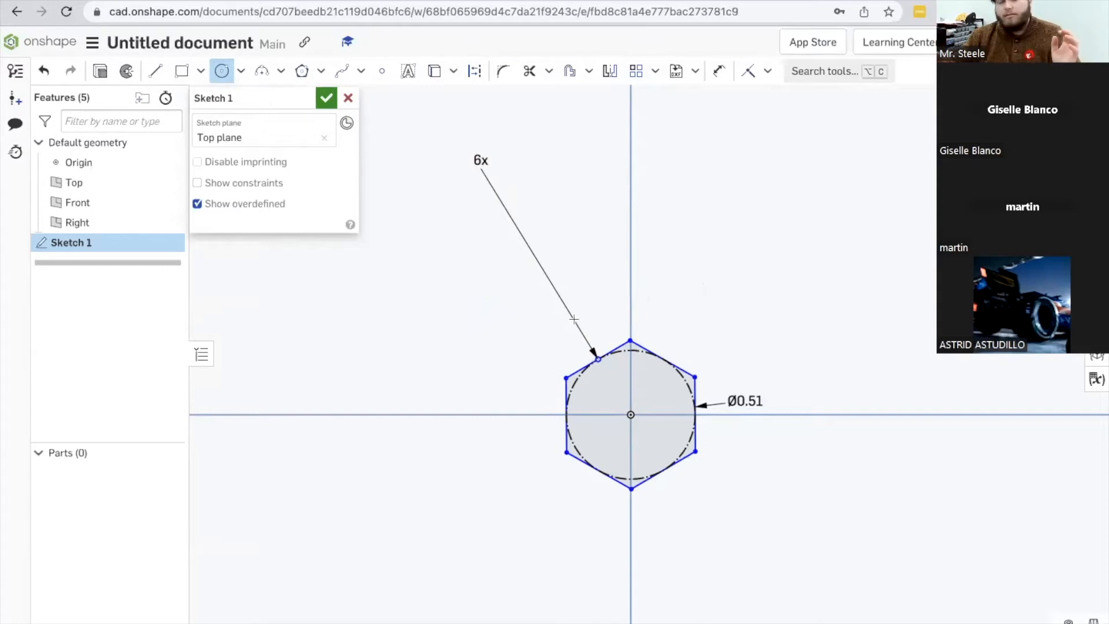
{"action": "left_click", "coordinate": [556, 305]}
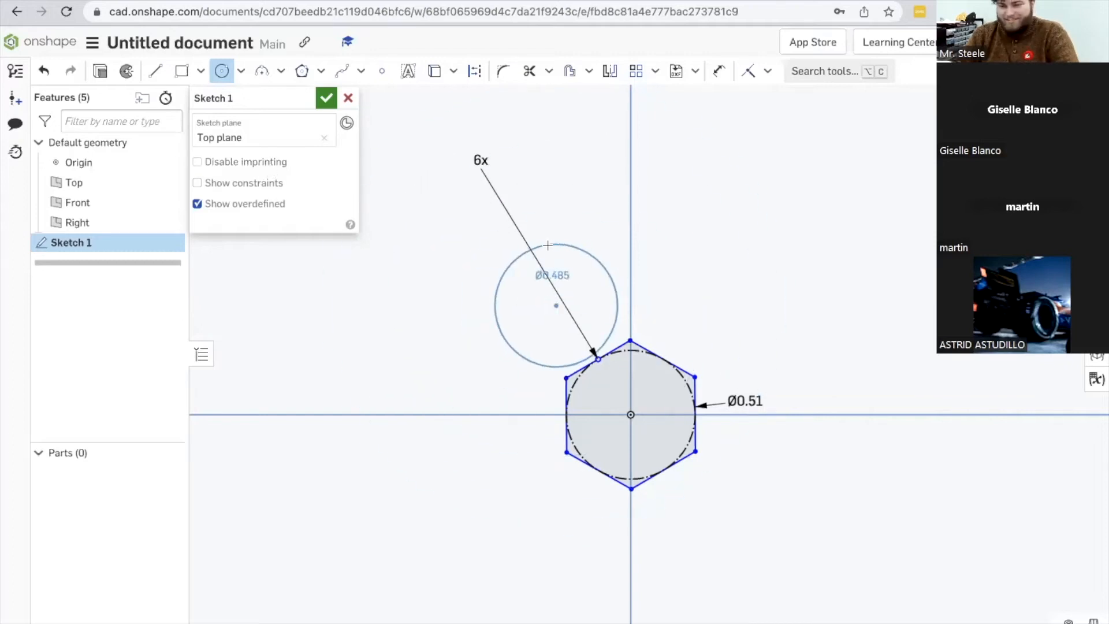
{"action": "left_click", "coordinate": [575, 324]}
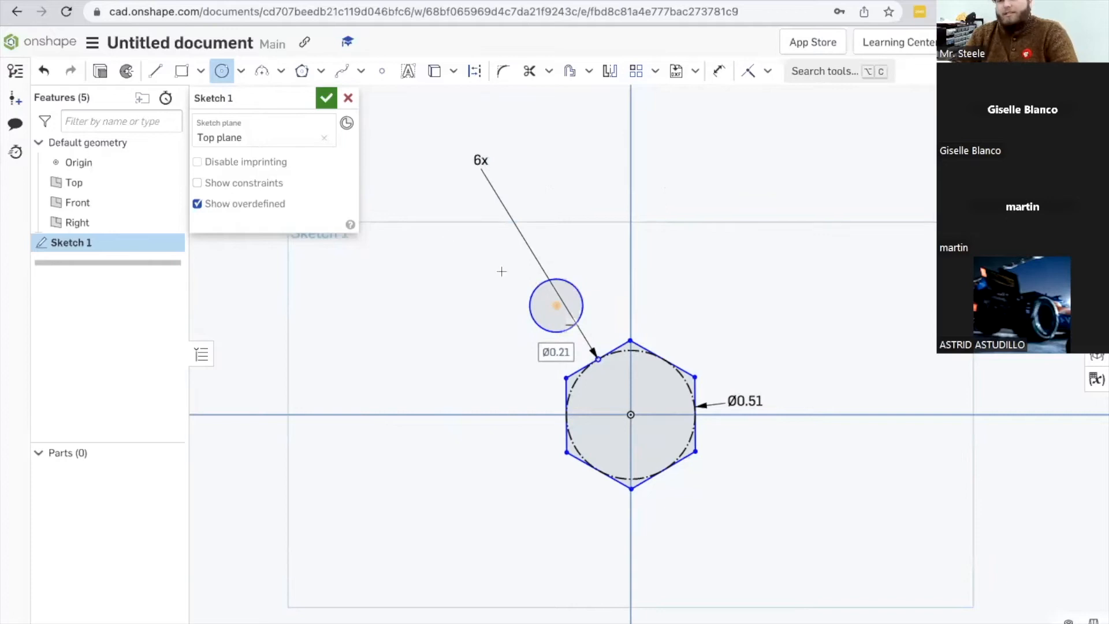
{"action": "key", "text": "Escape"}
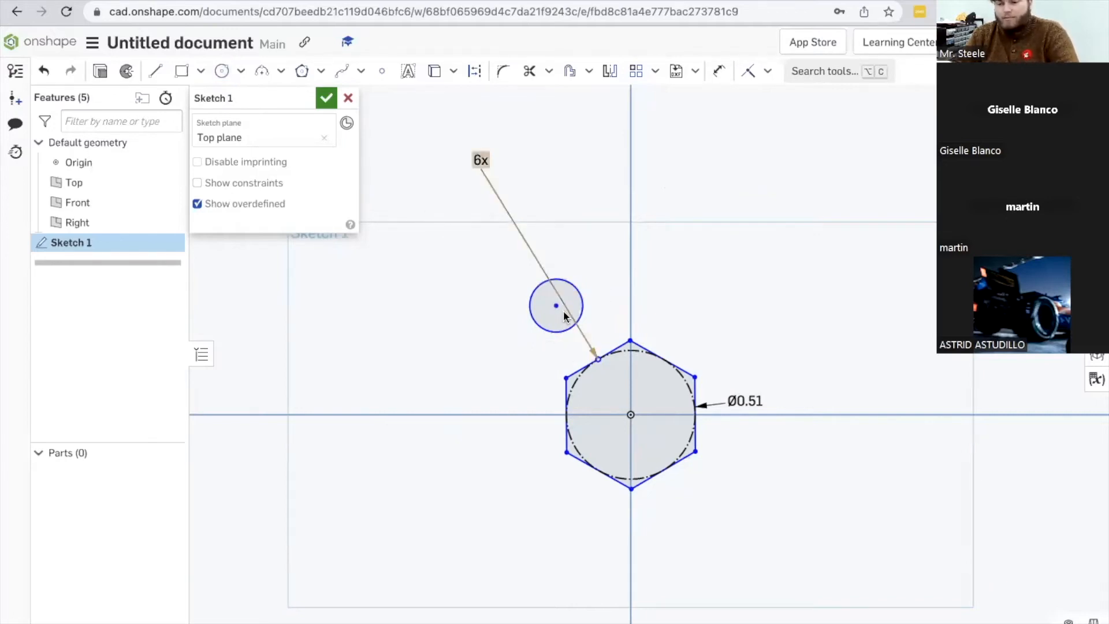
Step: Delete the small circle outside the hexagon from the sketch
{"action": "left_click", "coordinate": [547, 317]}
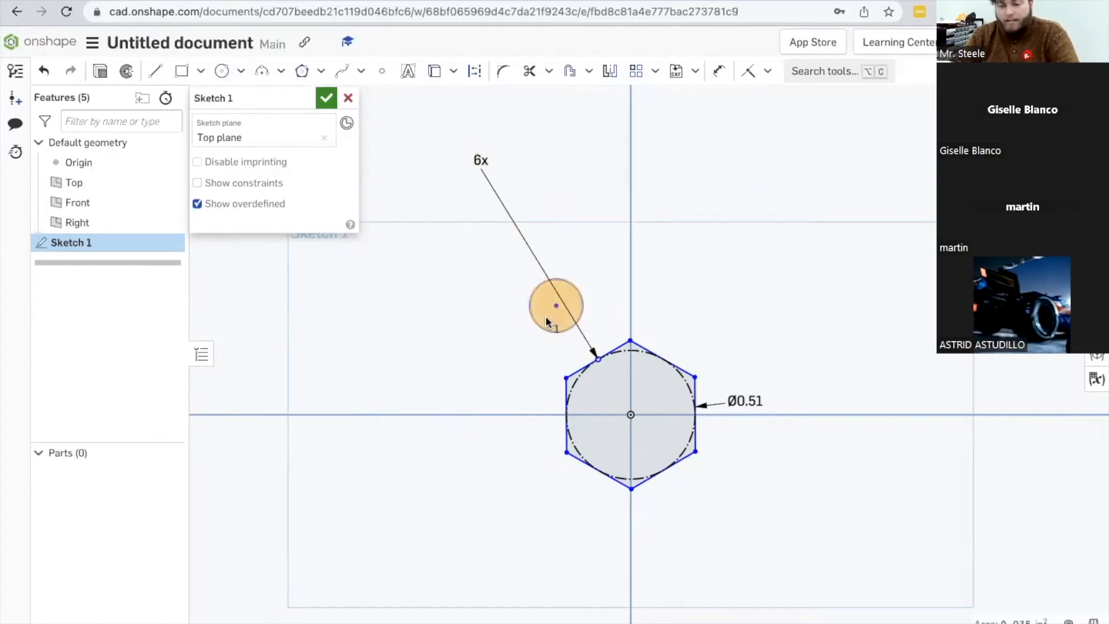
{"action": "key", "text": "Delete"}
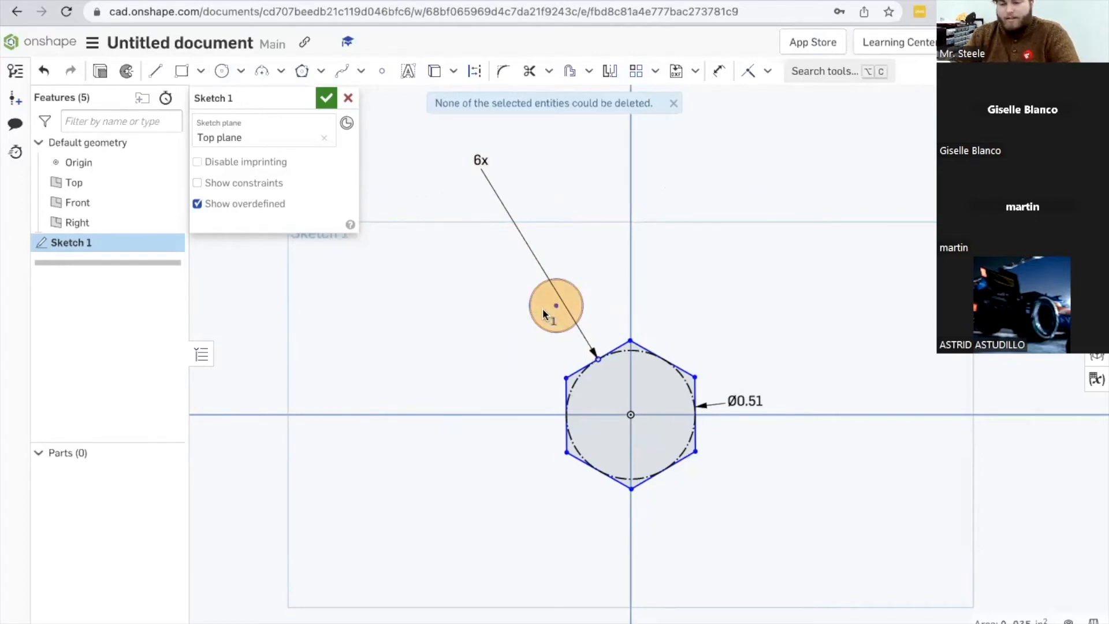
{"action": "left_click", "coordinate": [557, 305]}
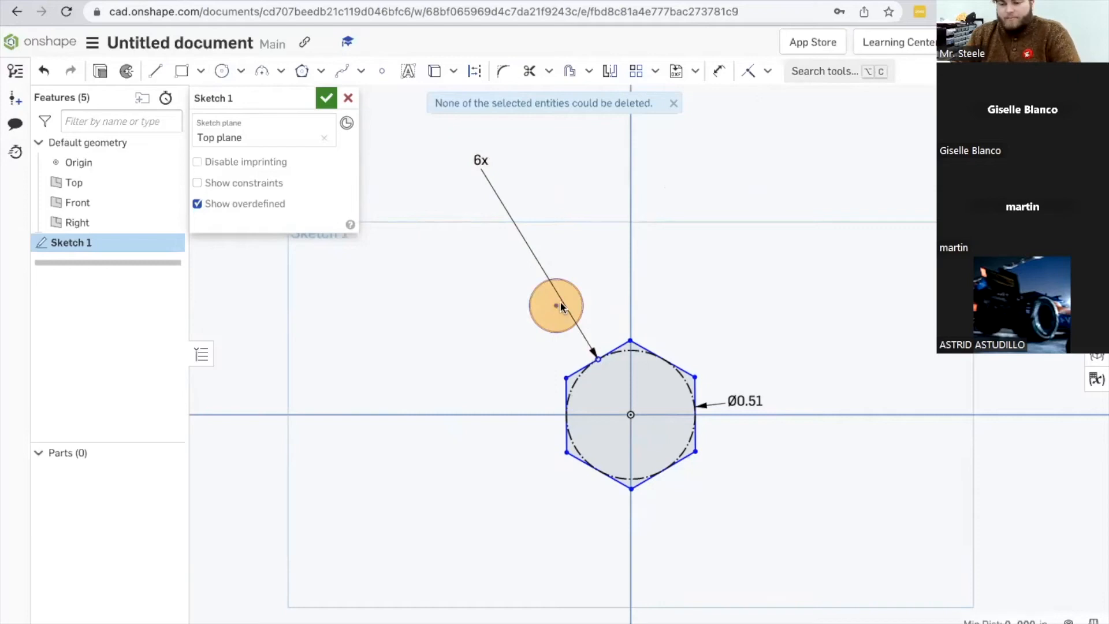
{"action": "key", "text": "space"}
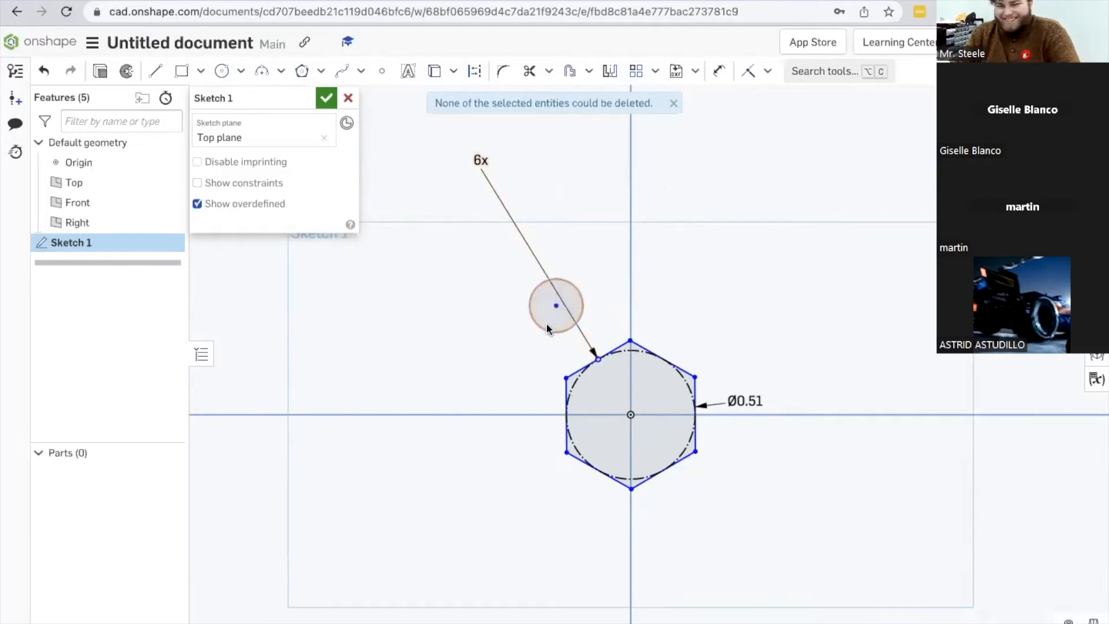
{"action": "left_click", "coordinate": [546, 325]}
{"action": "key", "text": "Delete"}
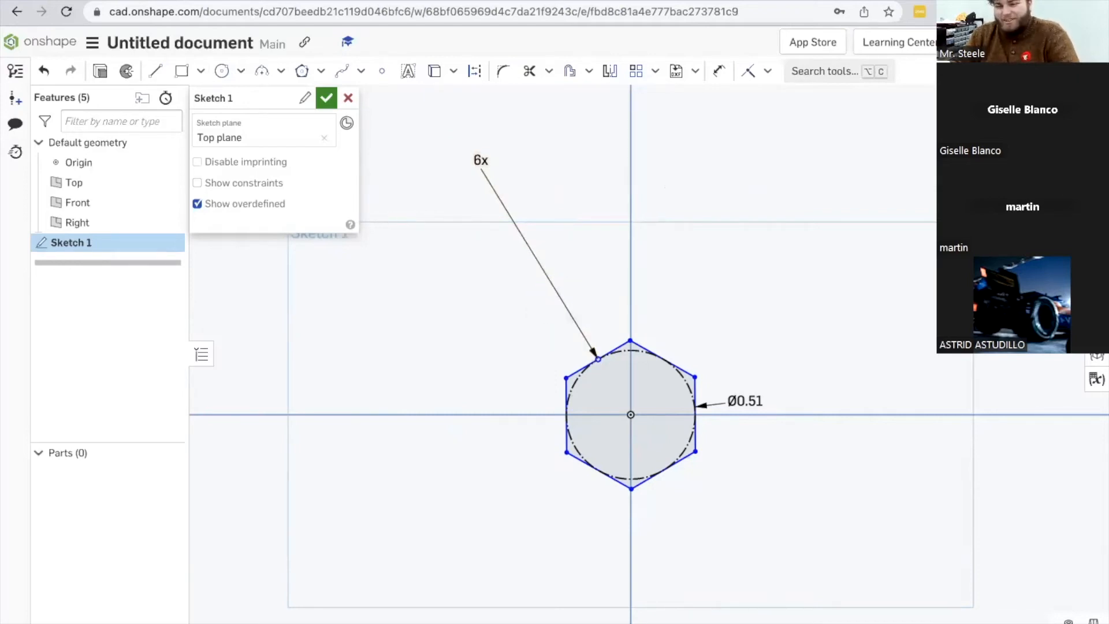
Step: Sketch a circle about 1.095 in in diameter centred on the origin, surrounding the hexagon
{"action": "left_click", "coordinate": [223, 75]}
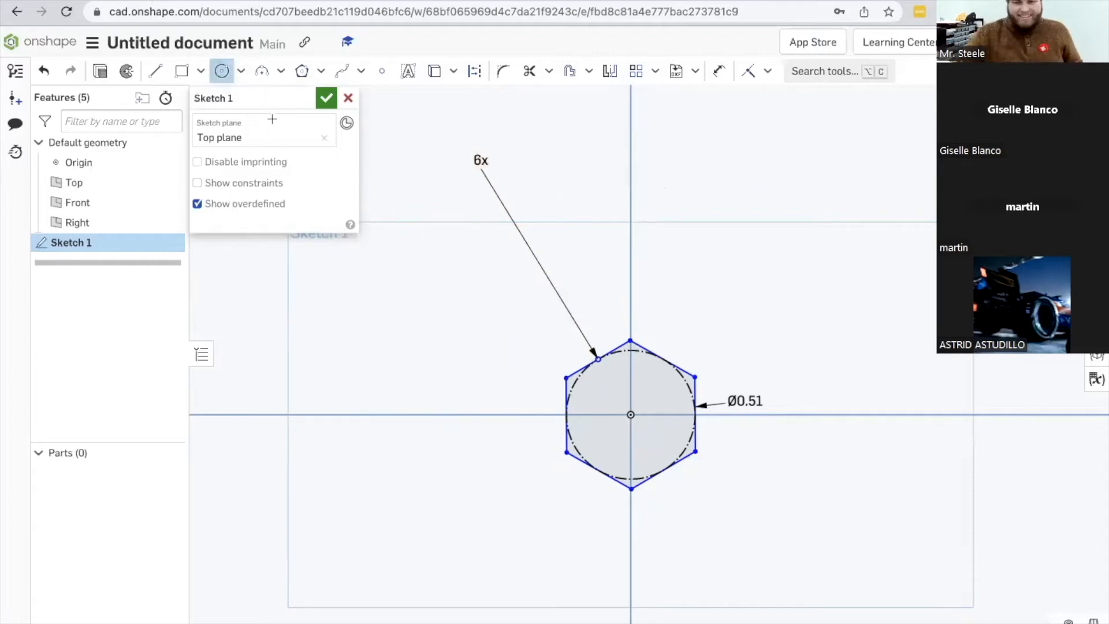
{"action": "left_click", "coordinate": [631, 414]}
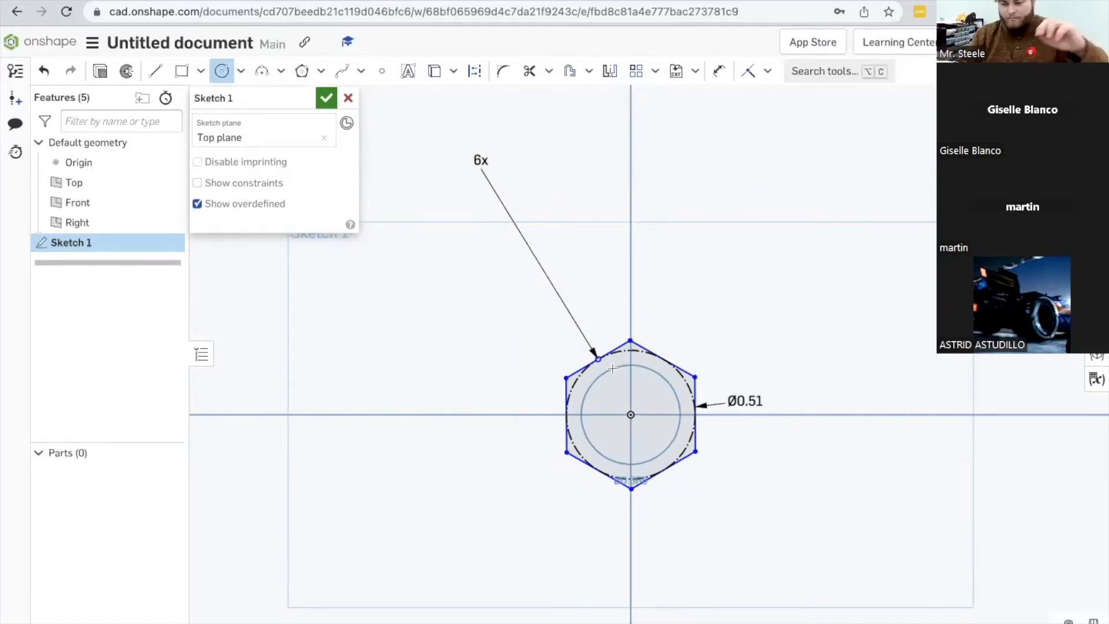
{"action": "left_click", "coordinate": [594, 283]}
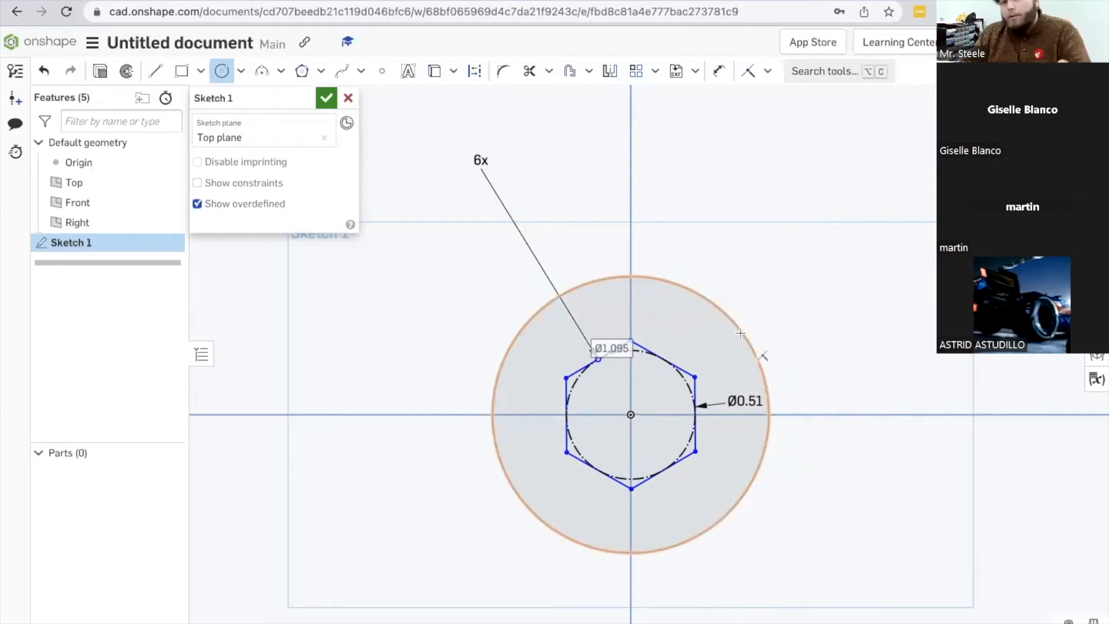
{"action": "left_click", "coordinate": [758, 359]}
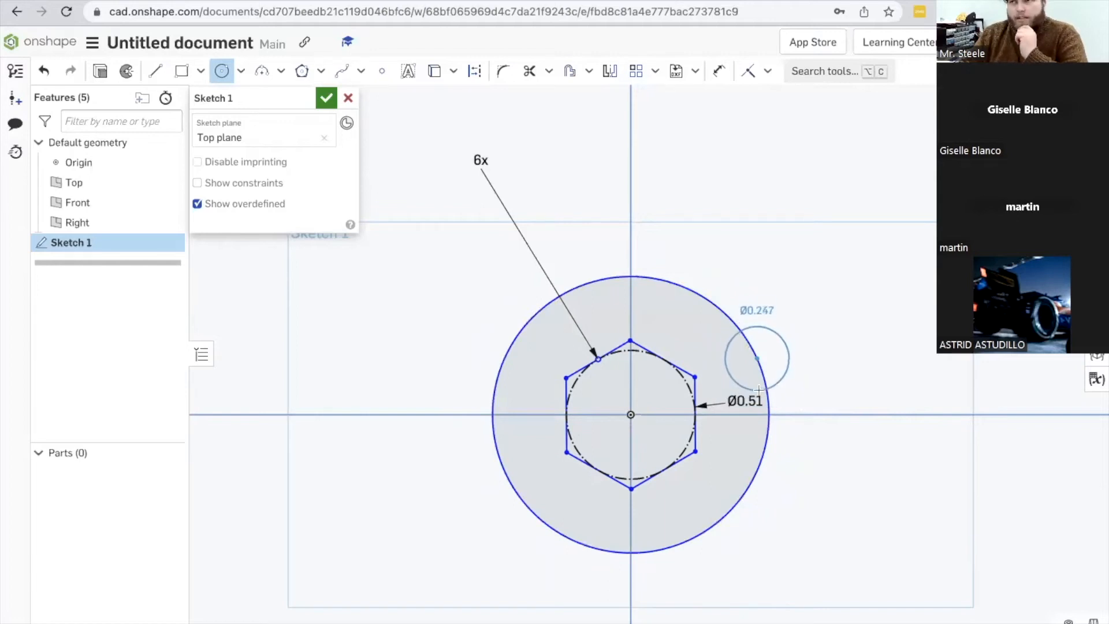
{"action": "key", "text": "Escape"}
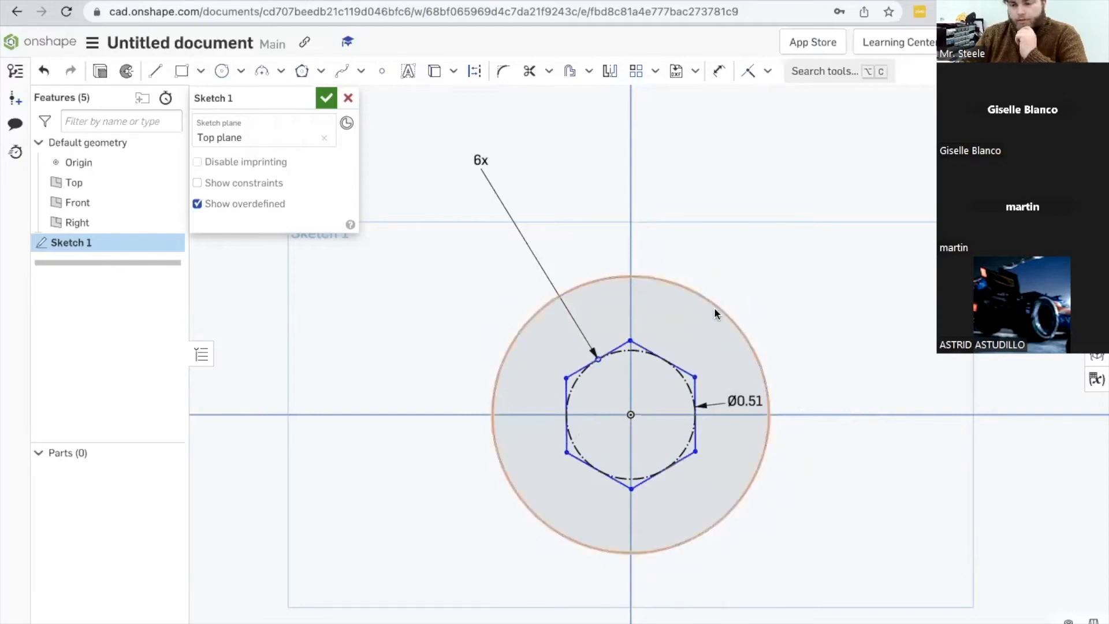
Step: Dimension the outer circle's diameter and set it to 0.82 in
{"action": "left_click", "coordinate": [748, 345]}
{"action": "left_click", "coordinate": [749, 345]}
{"action": "left_click", "coordinate": [749, 345]}
{"action": "left_click", "coordinate": [750, 345]}
{"action": "left_click", "coordinate": [750, 346]}
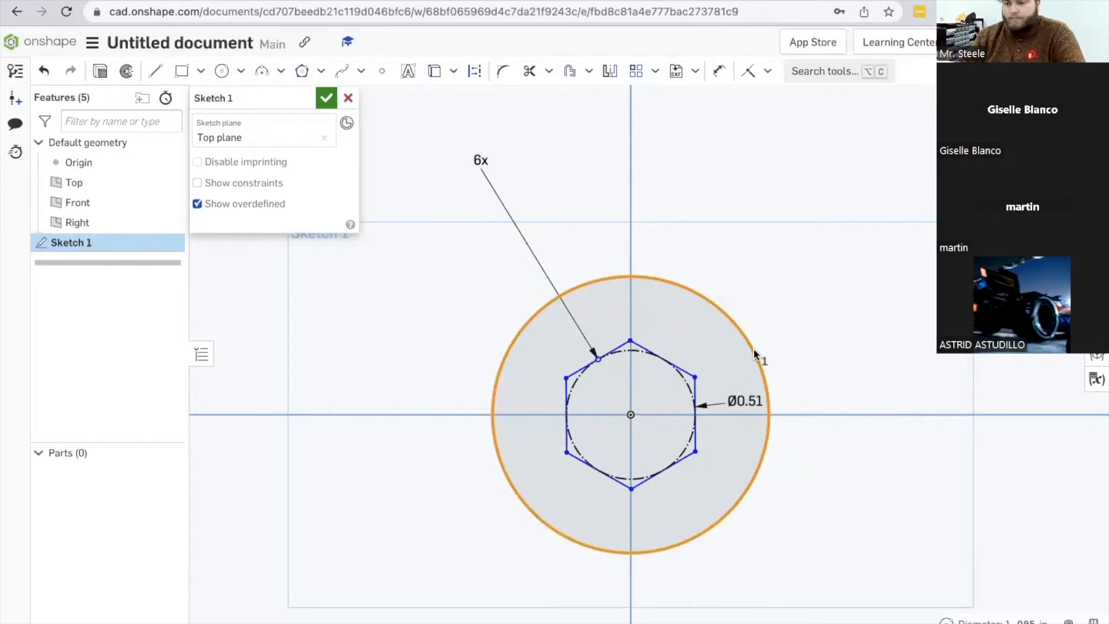
{"action": "key", "text": "u"}
{"action": "left_click", "coordinate": [754, 350]}
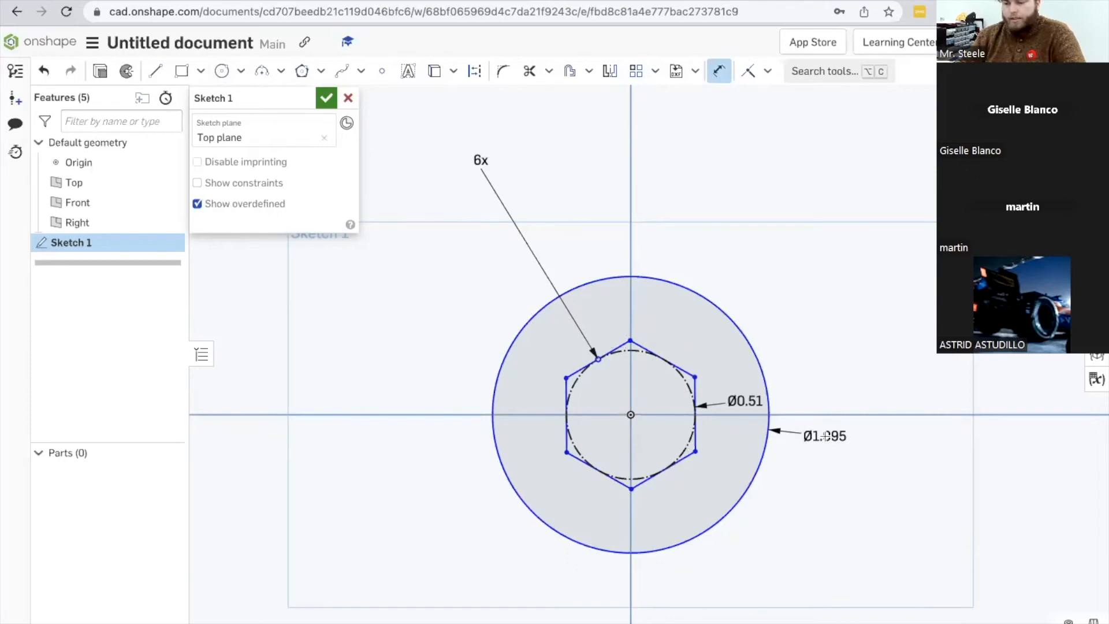
{"action": "left_click", "coordinate": [825, 436]}
{"action": "left_click", "coordinate": [851, 436]}
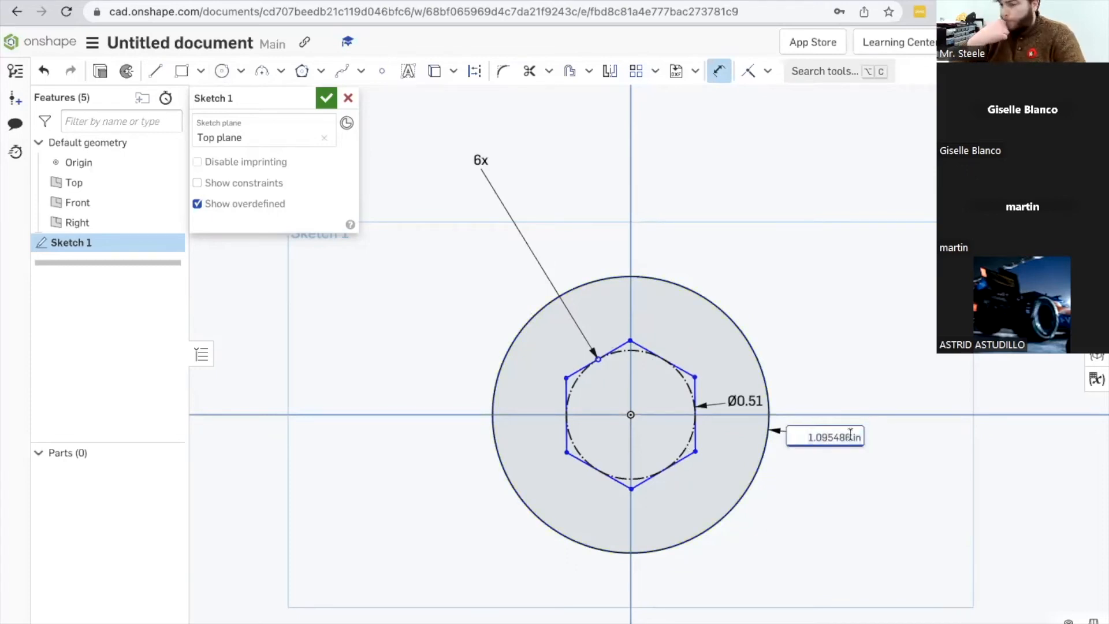
{"action": "left_click_drag", "start_coordinate": [850, 436], "coordinate": [862, 437]}
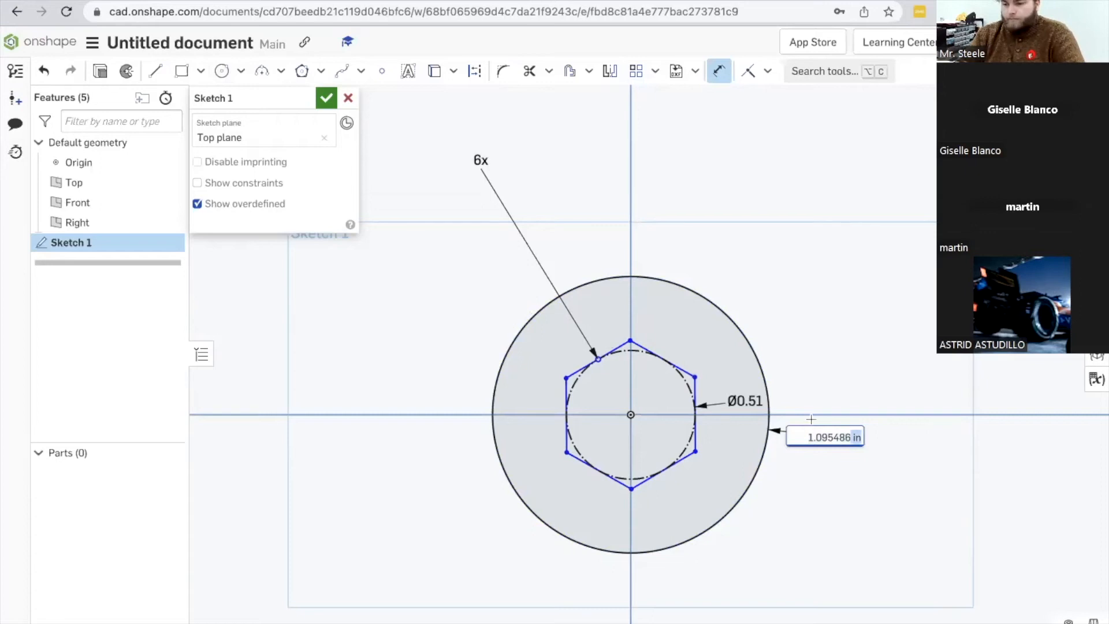
{"action": "triple_click", "coordinate": [853, 438]}
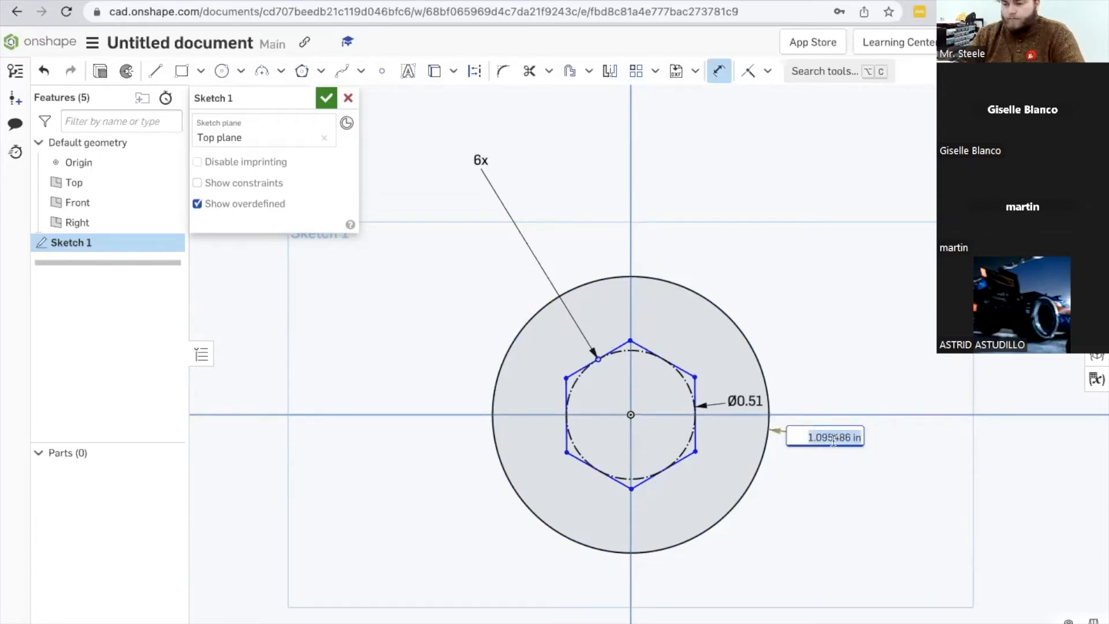
{"action": "left_click_drag", "start_coordinate": [852, 438], "coordinate": [813, 441]}
{"action": "key", "text": "BackSpace"}
{"action": "key", "text": "BackSpace"}
{"action": "key", "text": "BackSpace"}
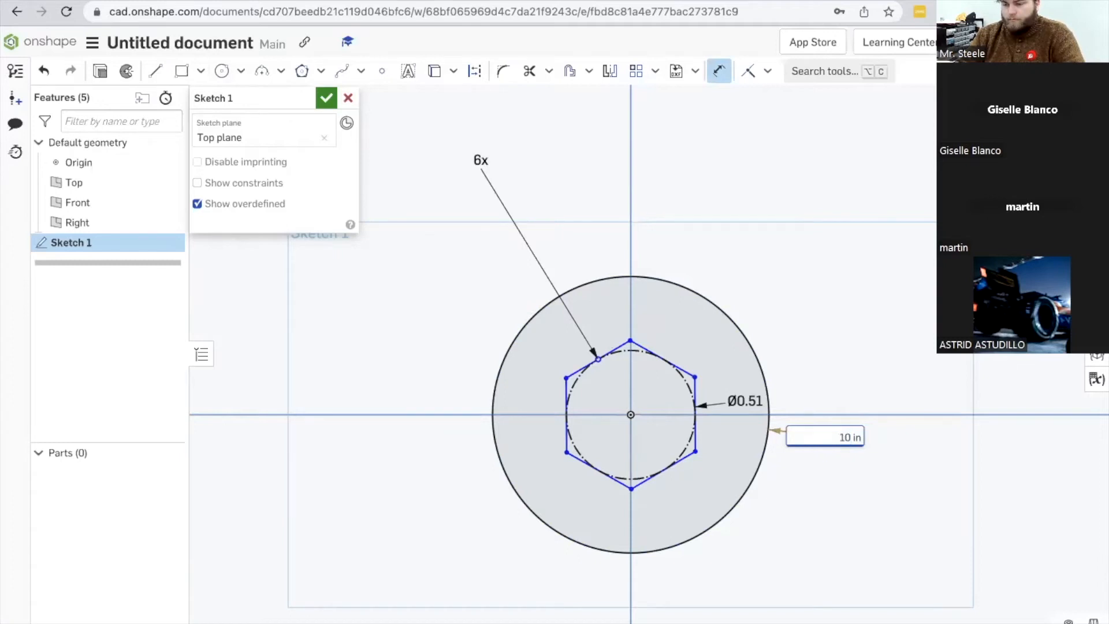
{"action": "type", "text": "0."}
{"action": "type", "text": "82"}
{"action": "key", "text": "Return"}
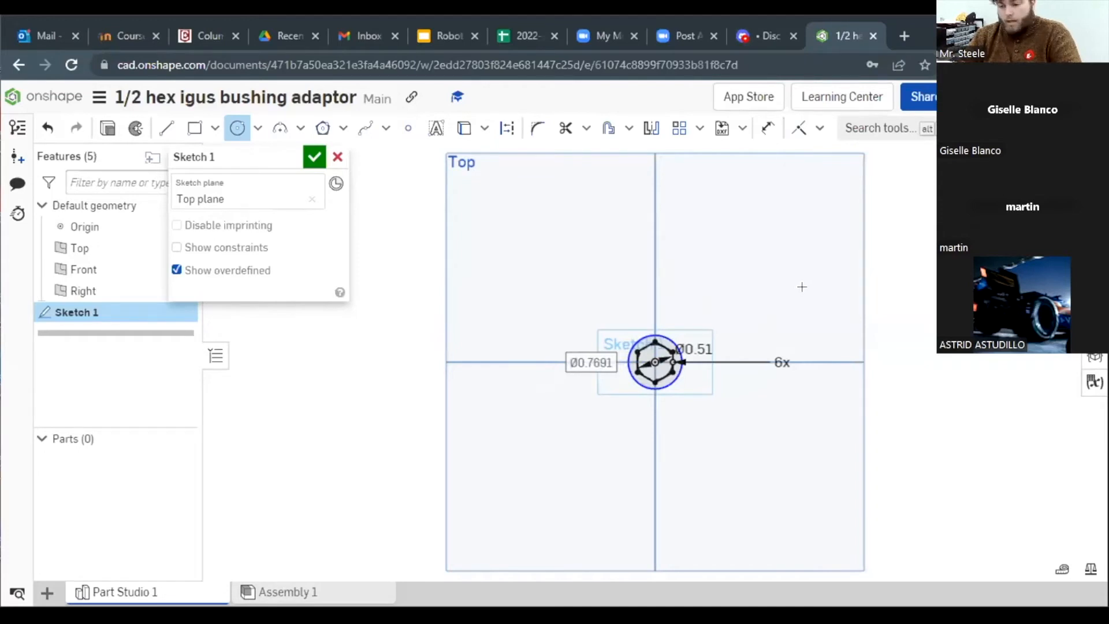
{"action": "scroll", "coordinate": [673, 378], "scroll_direction": "up", "scroll_amount": 5}
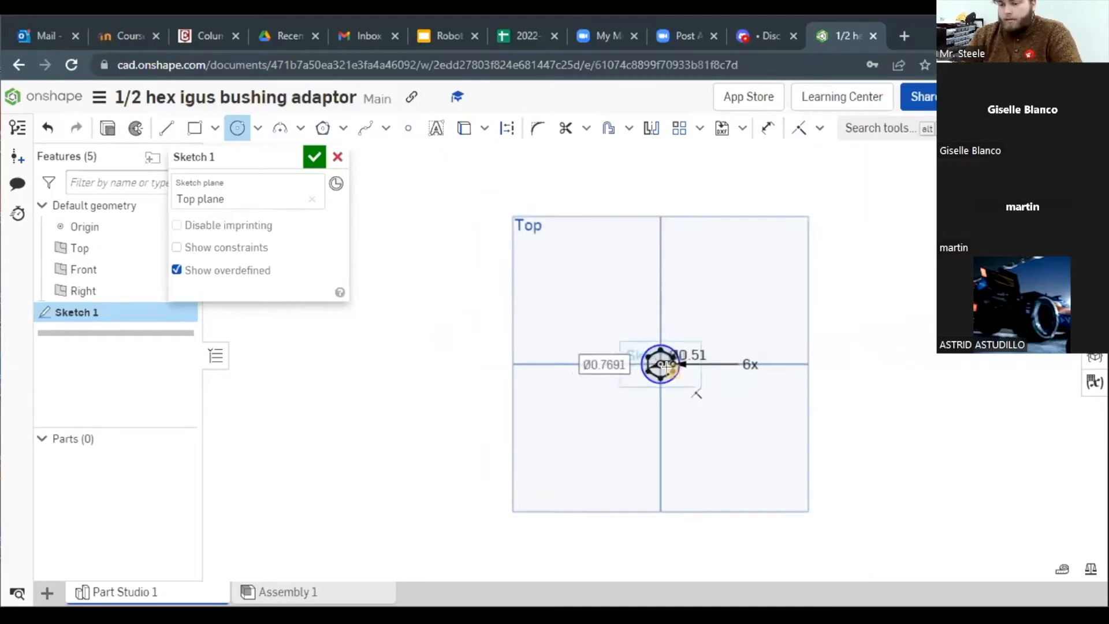
Step: Dimension the outer circle's diameter and set it to 0.62 in
{"action": "left_click", "coordinate": [768, 124]}
{"action": "left_click", "coordinate": [700, 284]}
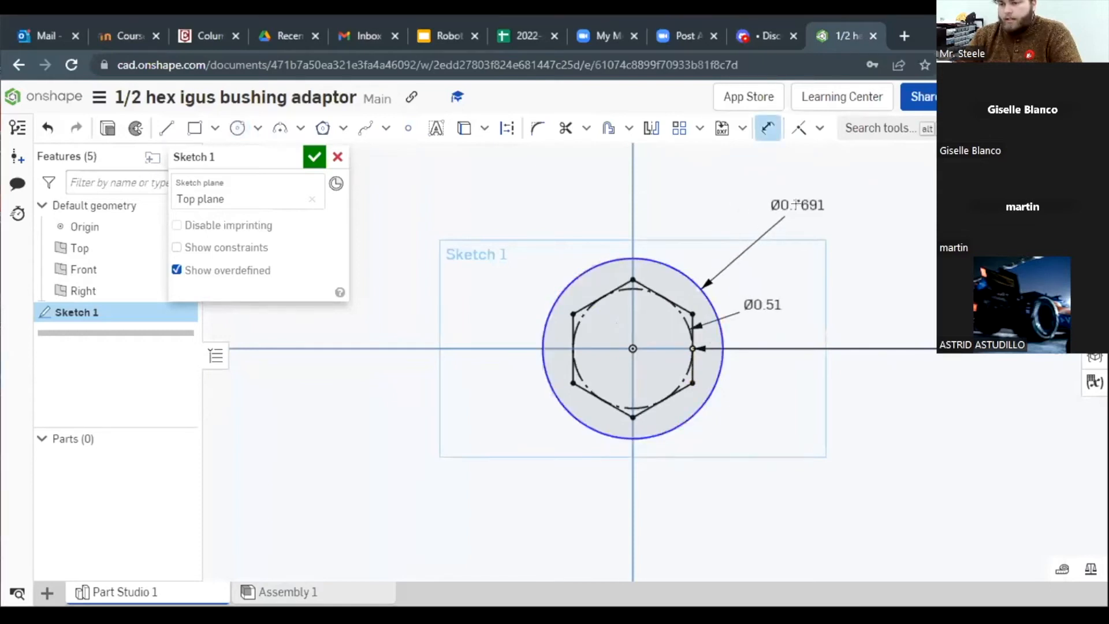
{"action": "left_click", "coordinate": [737, 206]}
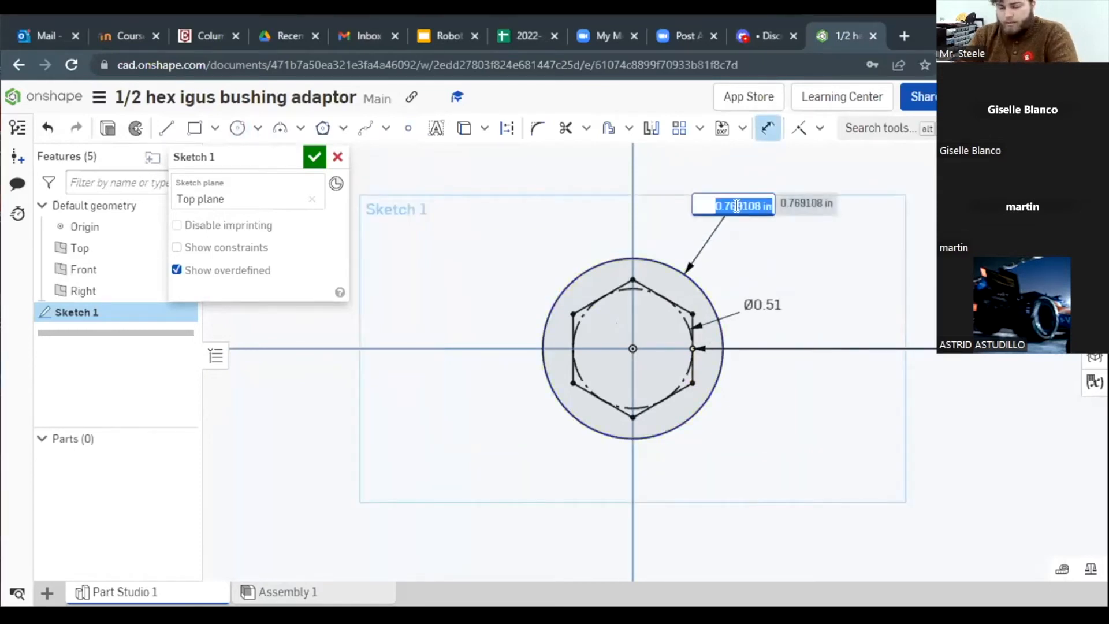
{"action": "type", "text": ".62"}
{"action": "key", "text": "Return"}
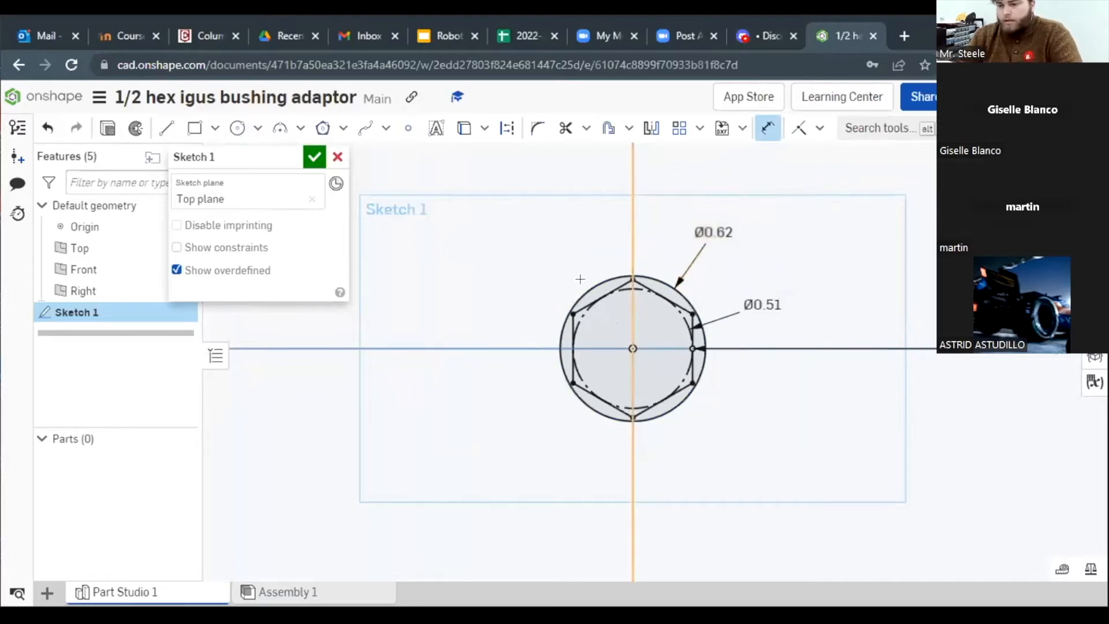
Step: Examine the clearance between the hexagon's corners and the outer circle up close
{"action": "scroll", "coordinate": [669, 307], "scroll_direction": "up", "scroll_amount": 3}
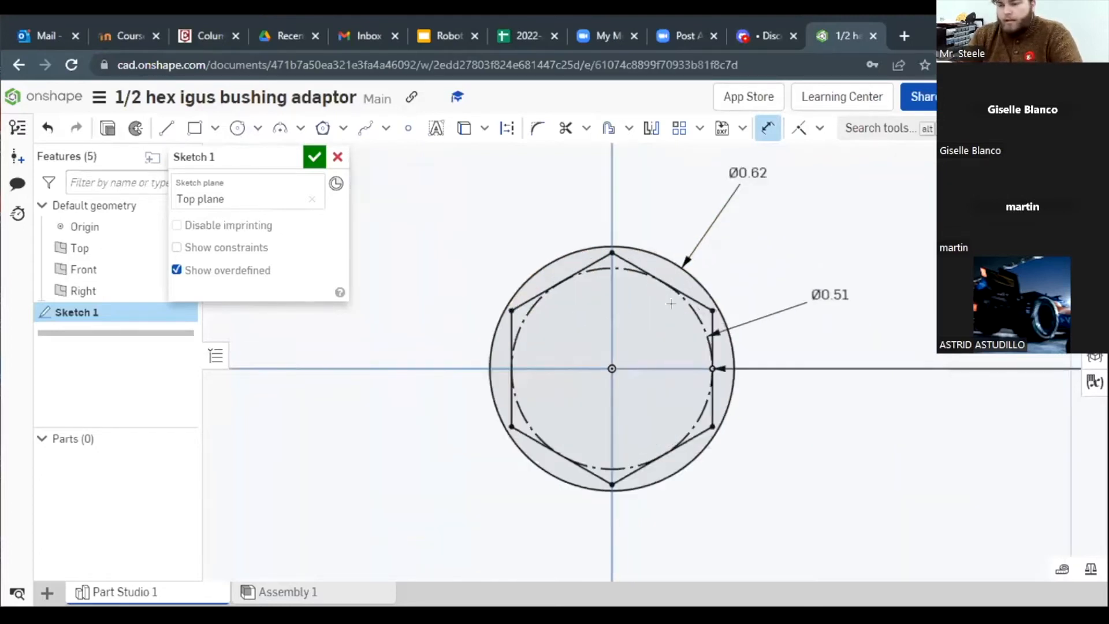
{"action": "scroll", "coordinate": [711, 309], "scroll_direction": "up", "scroll_amount": 4}
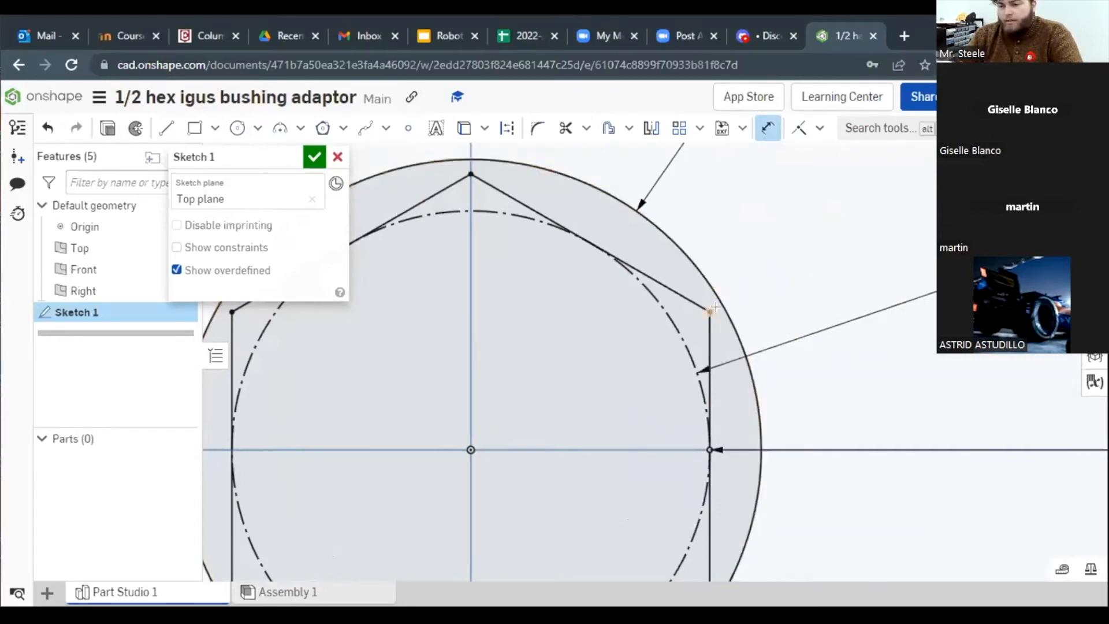
{"action": "scroll", "coordinate": [716, 307], "scroll_direction": "up", "scroll_amount": 2}
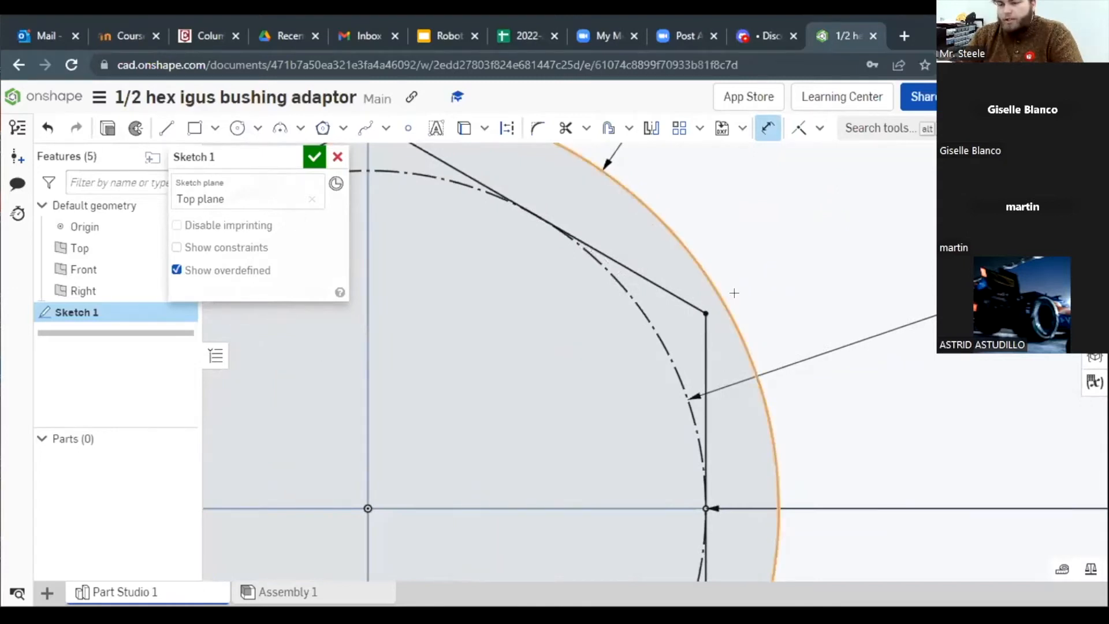
{"action": "scroll", "coordinate": [734, 293], "scroll_direction": "down", "scroll_amount": 6}
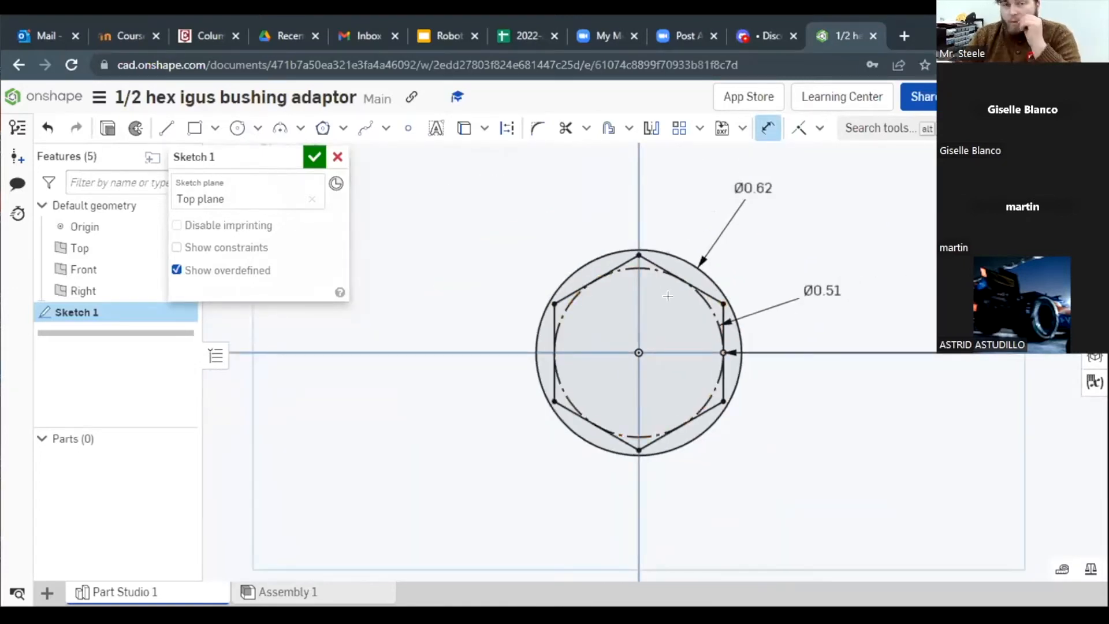
{"action": "scroll", "coordinate": [720, 303], "scroll_direction": "up", "scroll_amount": 3}
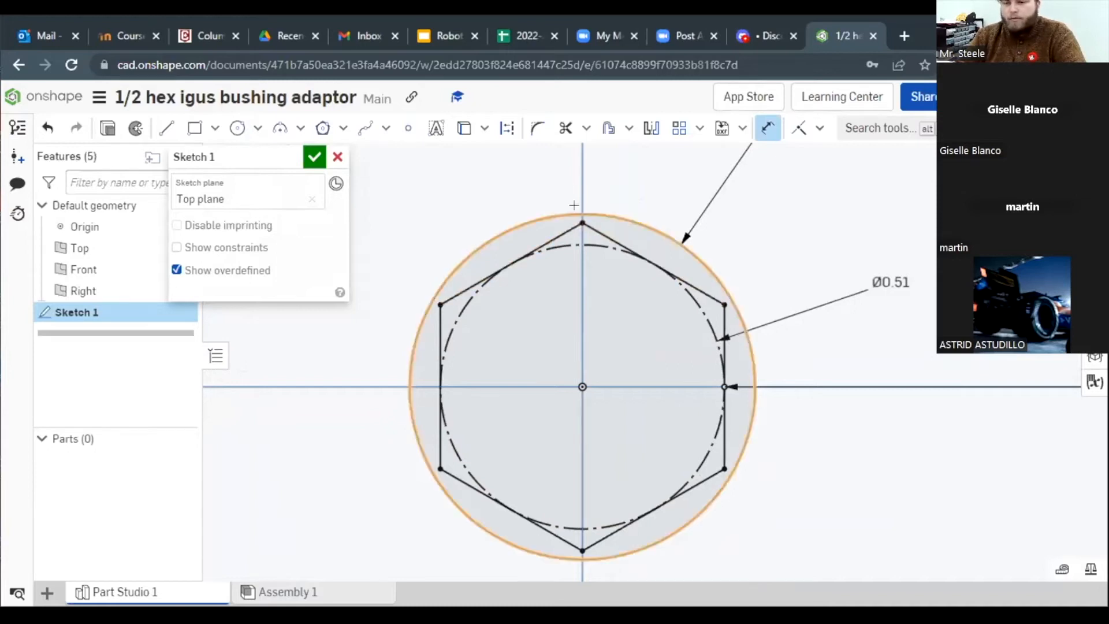
{"action": "scroll", "coordinate": [572, 190], "scroll_direction": "down", "scroll_amount": 5}
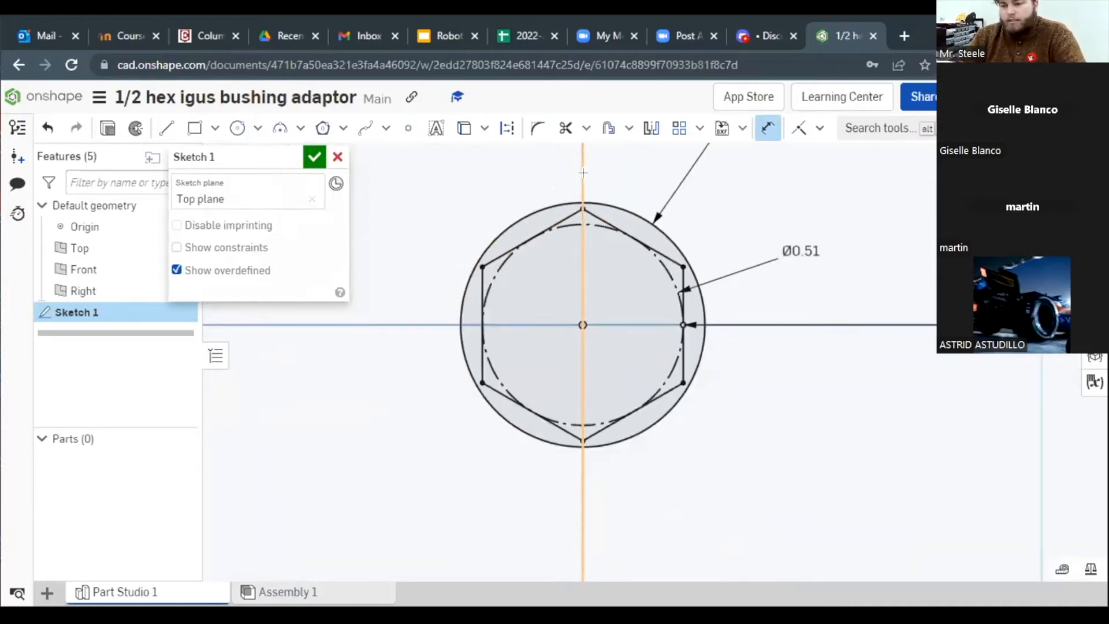
{"action": "scroll", "coordinate": [636, 237], "scroll_direction": "up", "scroll_amount": 5}
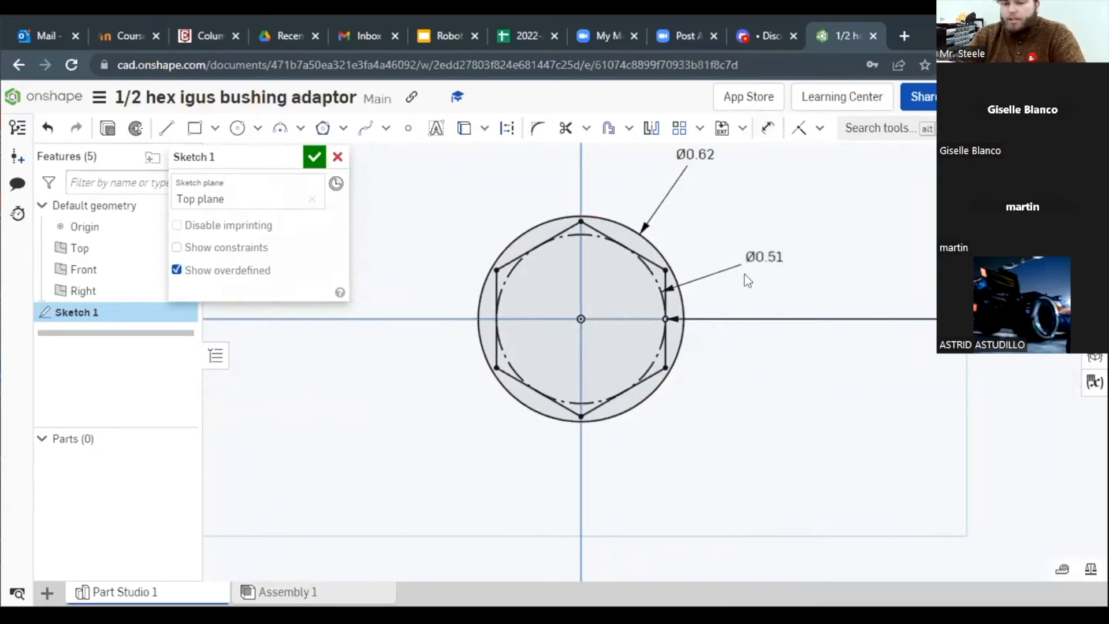
Step: Begin a new solid blind extrusion using only the sketch region between the hexagon and the outer circle
{"action": "left_click", "coordinate": [107, 129]}
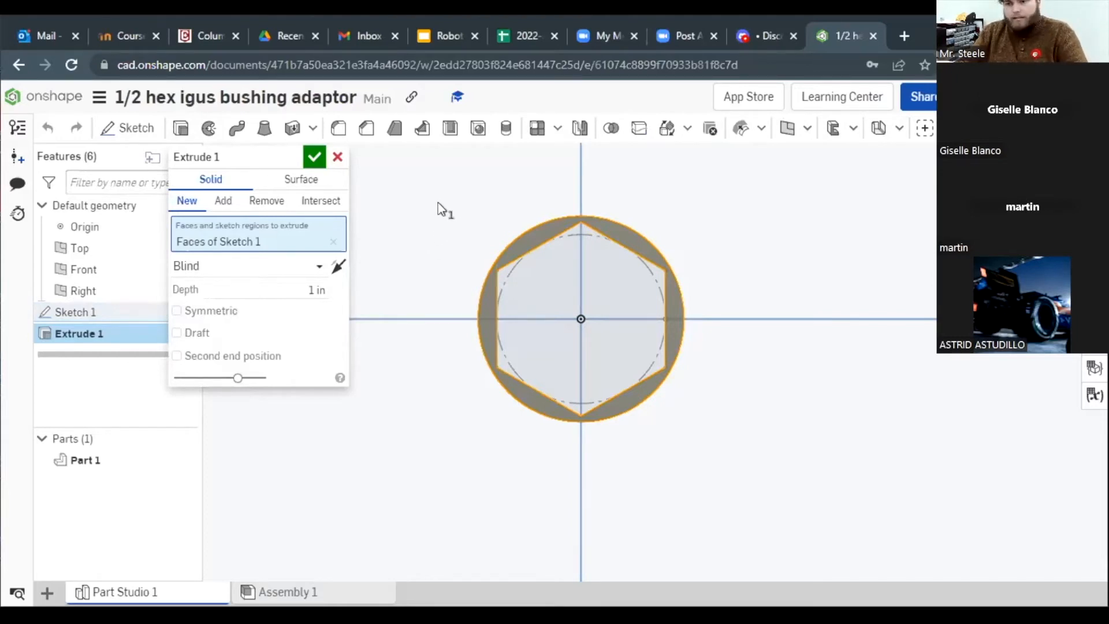
{"action": "right_click_drag", "start_coordinate": [441, 195], "coordinate": [612, 292]}
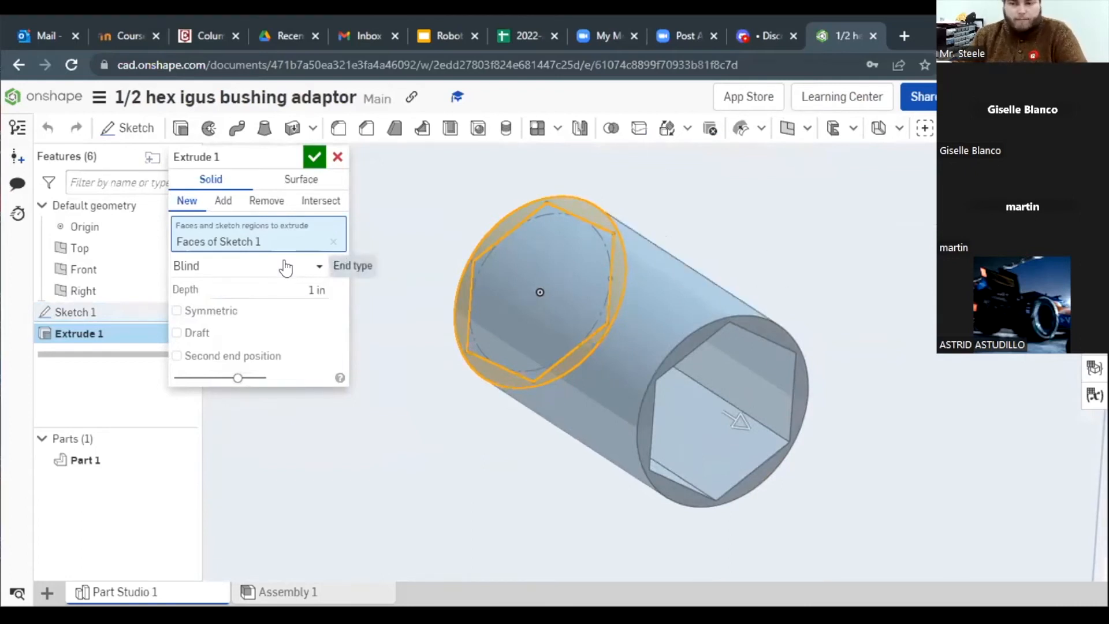
{"action": "key", "text": "shift+5"}
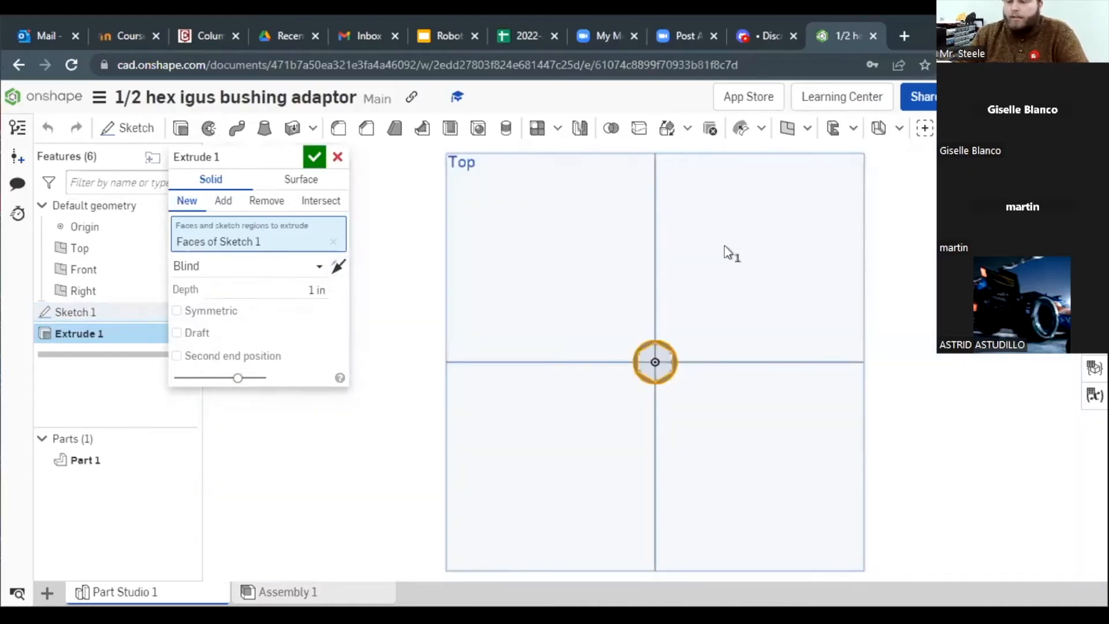
{"action": "scroll", "coordinate": [653, 359], "scroll_direction": "up", "scroll_amount": 5}
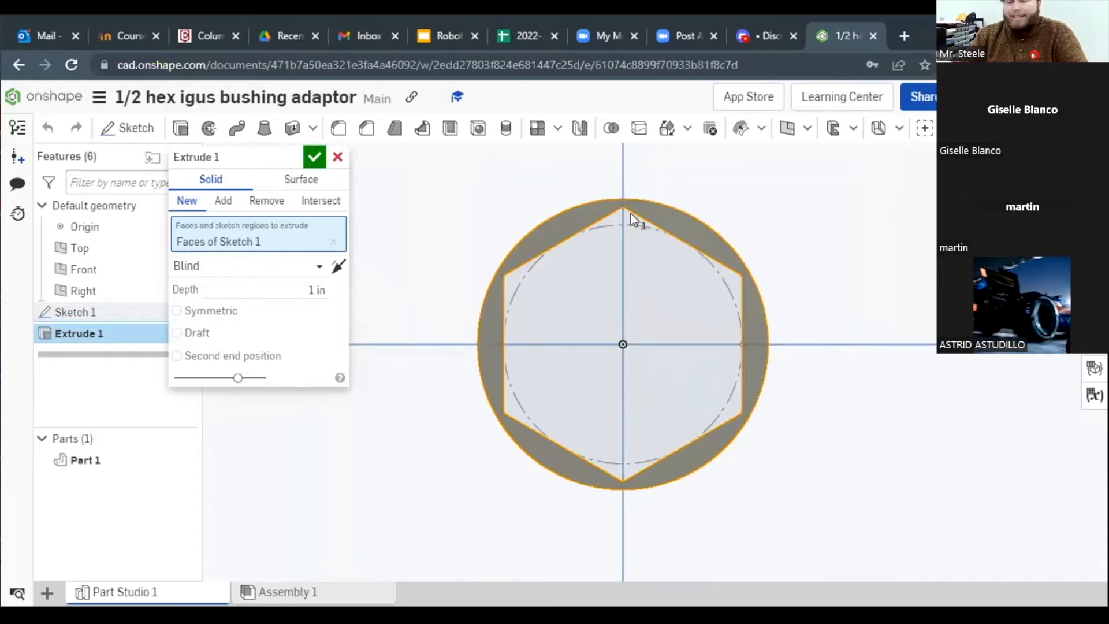
{"action": "left_click", "coordinate": [681, 220]}
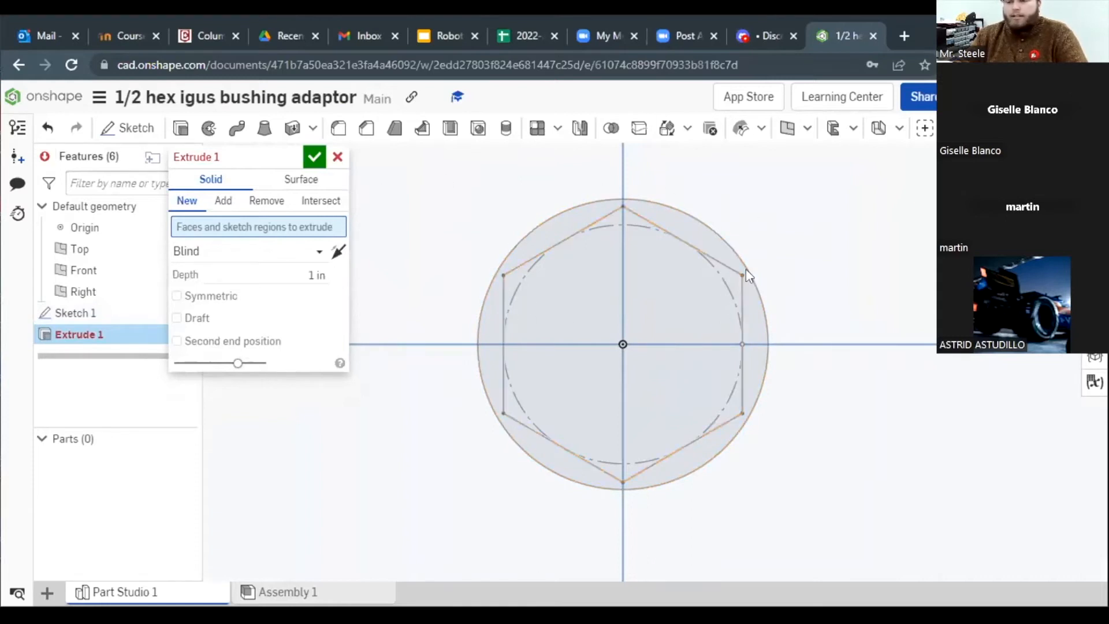
{"action": "left_click", "coordinate": [693, 236]}
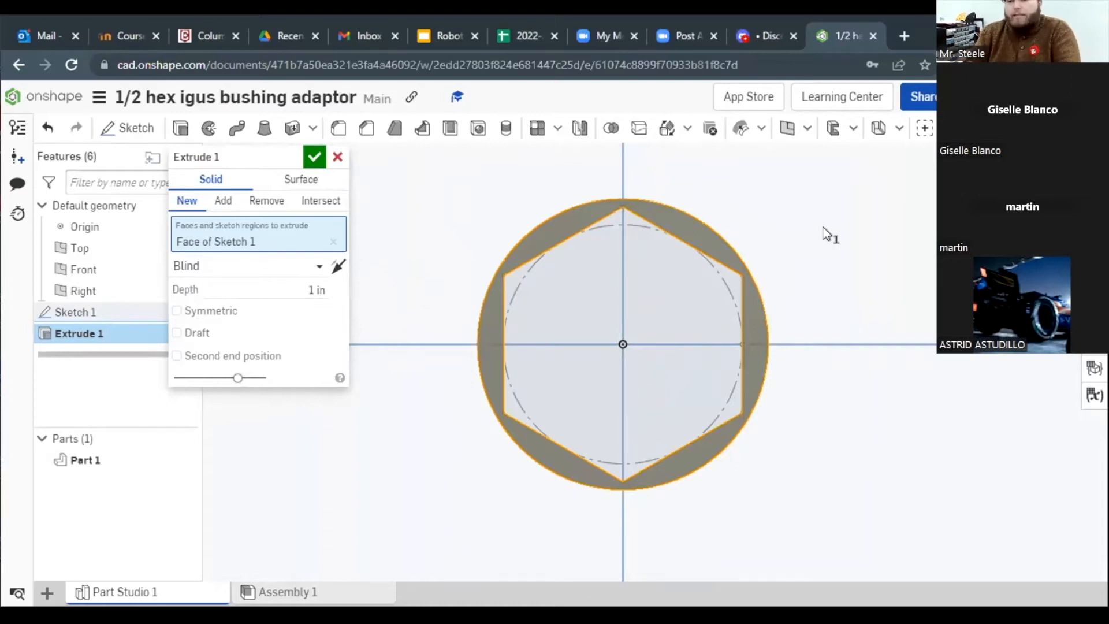
Step: Set the ring extrusion's depth to 0.51 in and accept the feature
{"action": "left_click", "coordinate": [279, 284]}
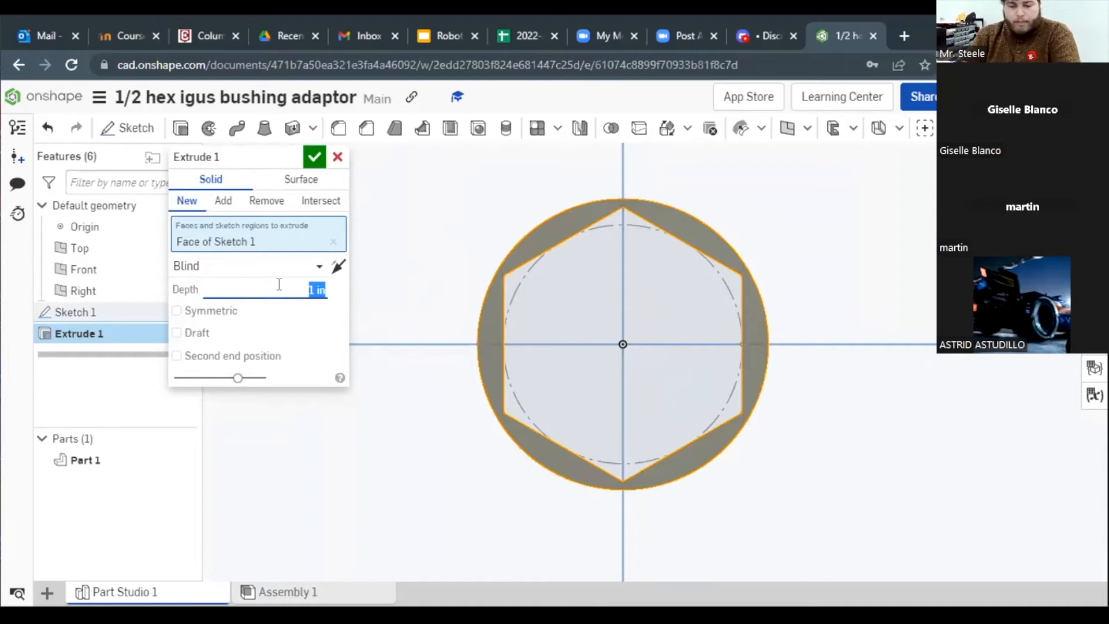
{"action": "type", "text": ".5"}
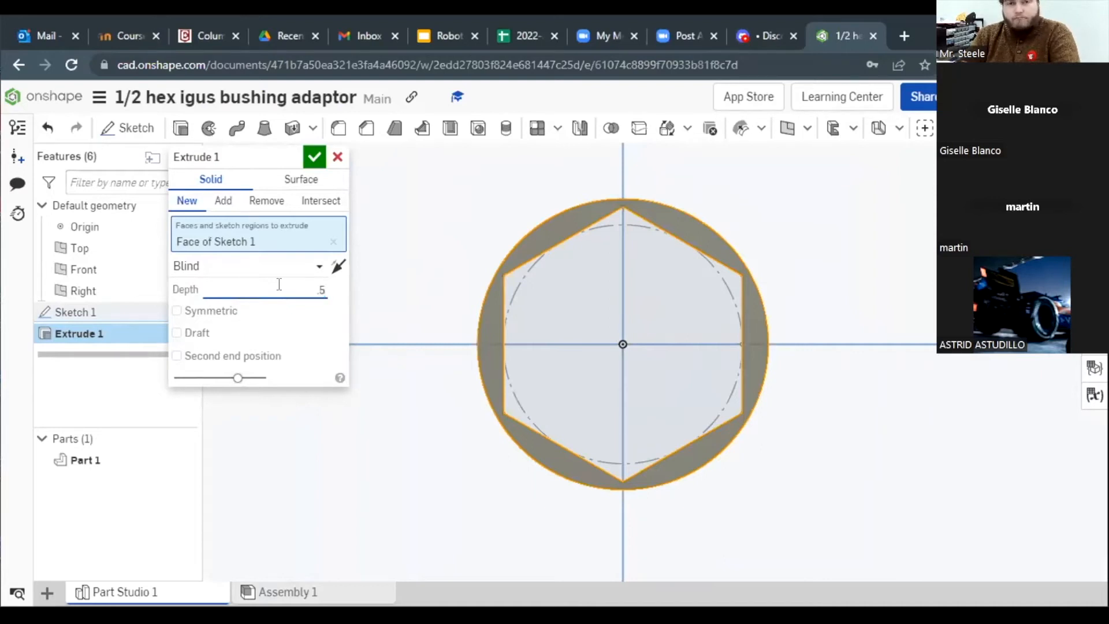
{"action": "key", "text": "Return"}
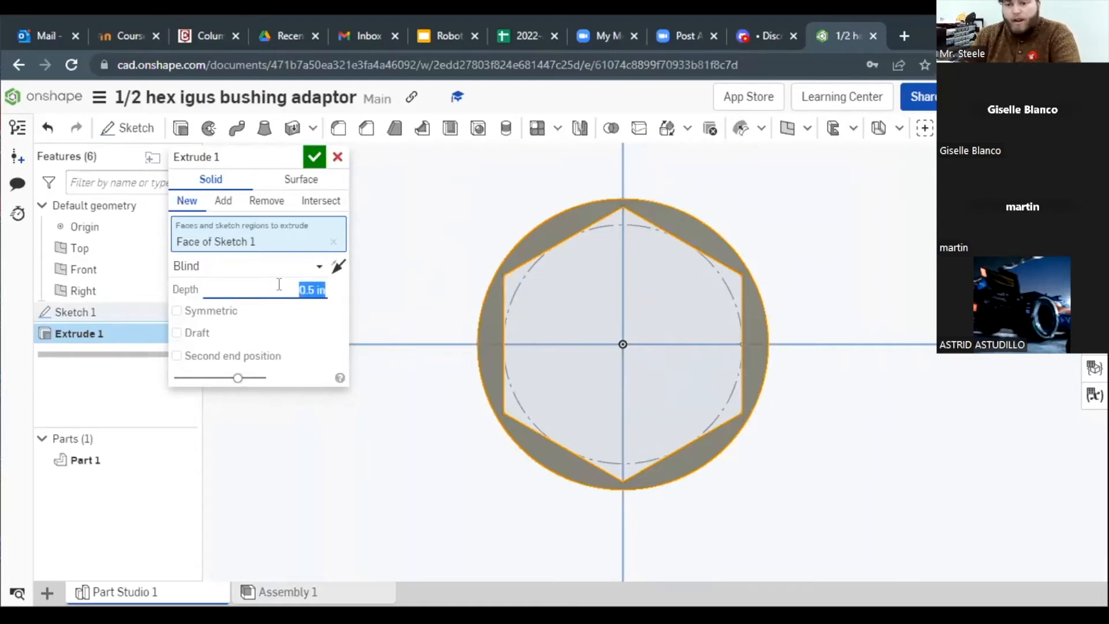
{"action": "left_click", "coordinate": [314, 289]}
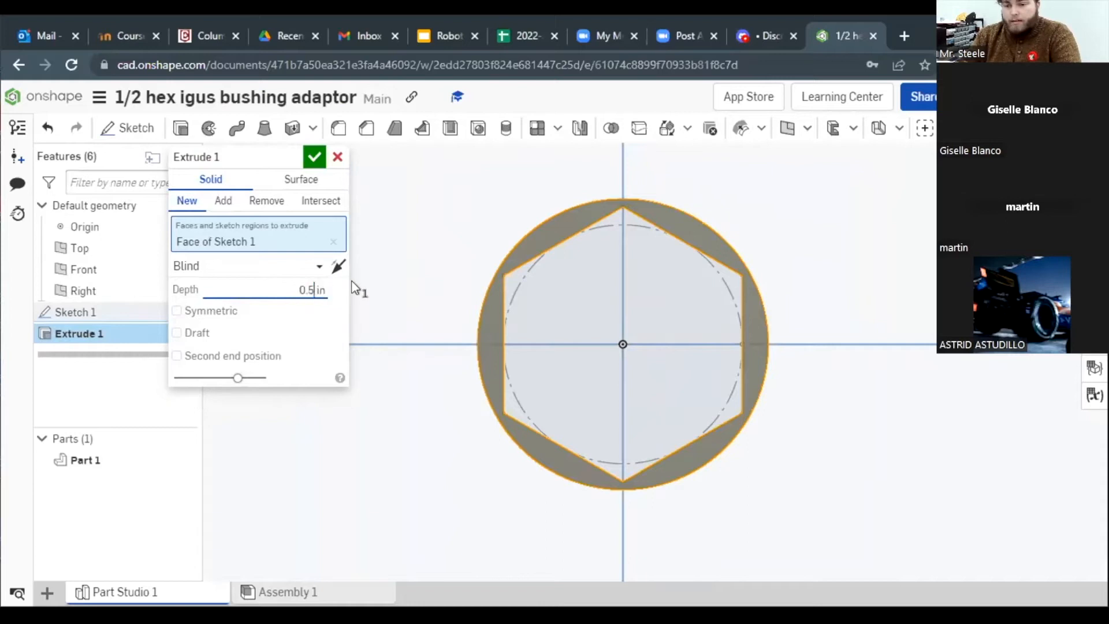
{"action": "type", "text": "1"}
{"action": "key", "text": "Return"}
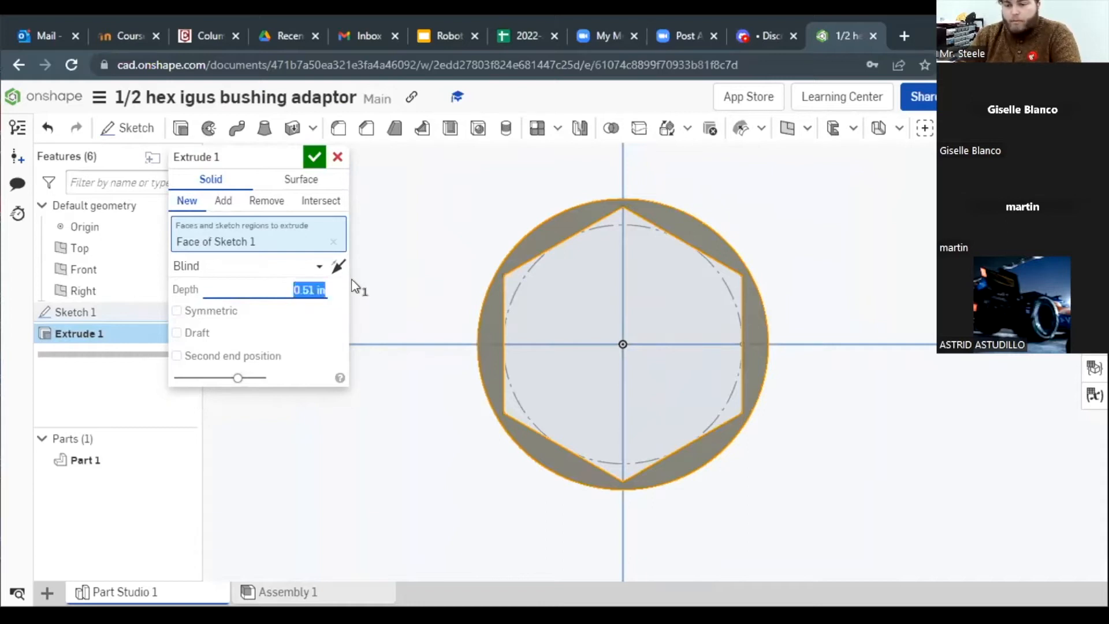
{"action": "left_click", "coordinate": [314, 157]}
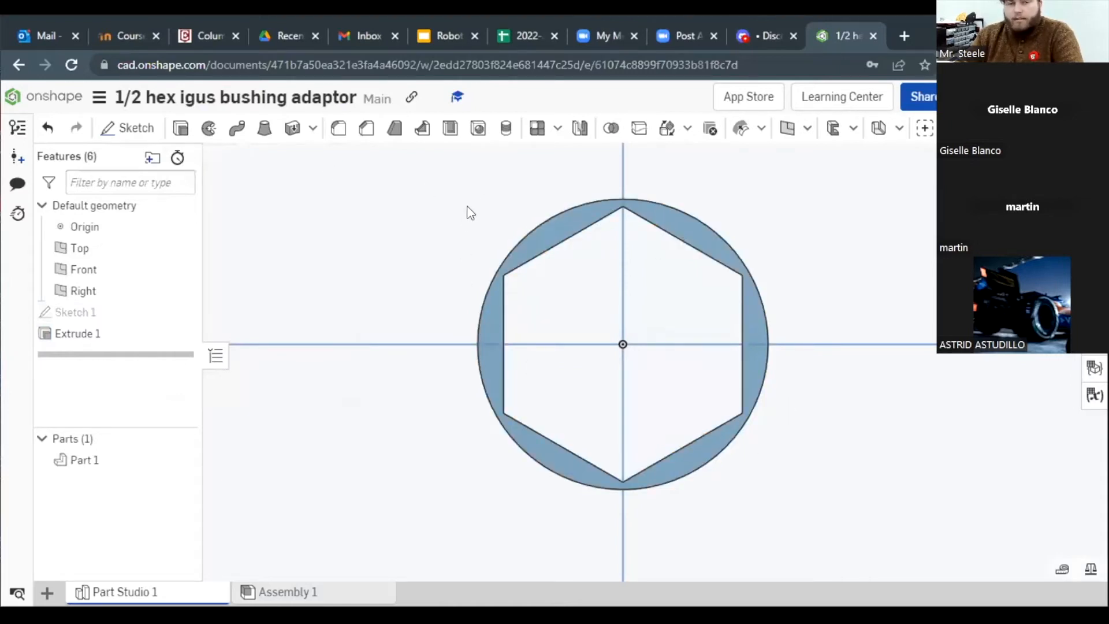
Step: Inspect the extruded hex-bore ring from several angles, checking both end faces and its wall
{"action": "right_click_drag", "start_coordinate": [467, 207], "coordinate": [519, 267]}
{"action": "scroll", "coordinate": [539, 292], "scroll_direction": "down", "scroll_amount": 4}
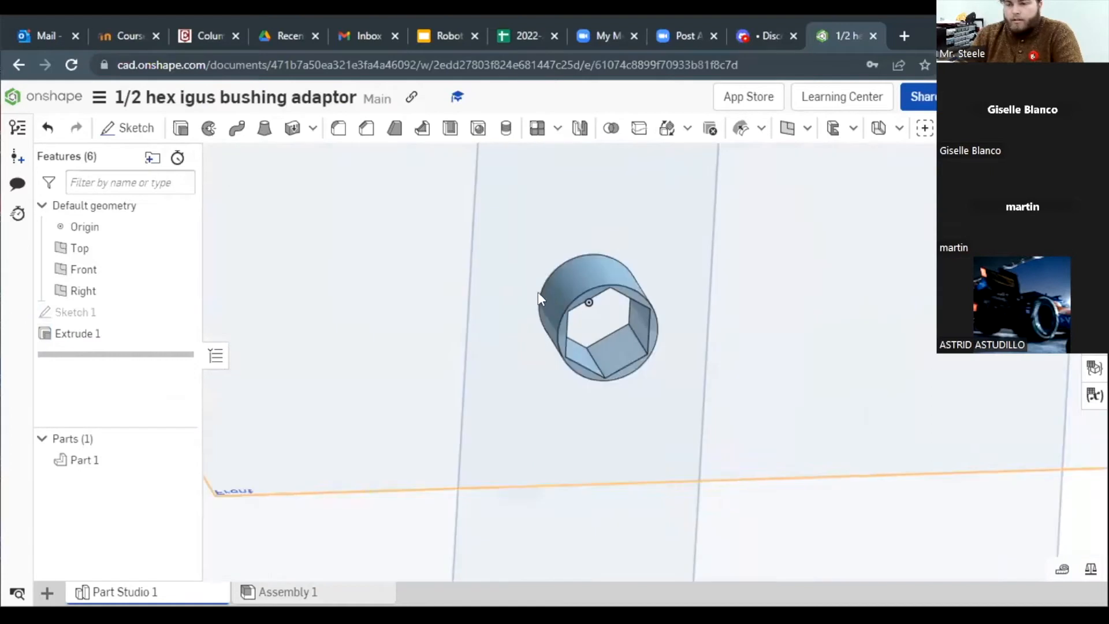
{"action": "scroll", "coordinate": [572, 304], "scroll_direction": "up", "scroll_amount": 1}
{"action": "right_click_drag", "start_coordinate": [621, 316], "coordinate": [666, 278]}
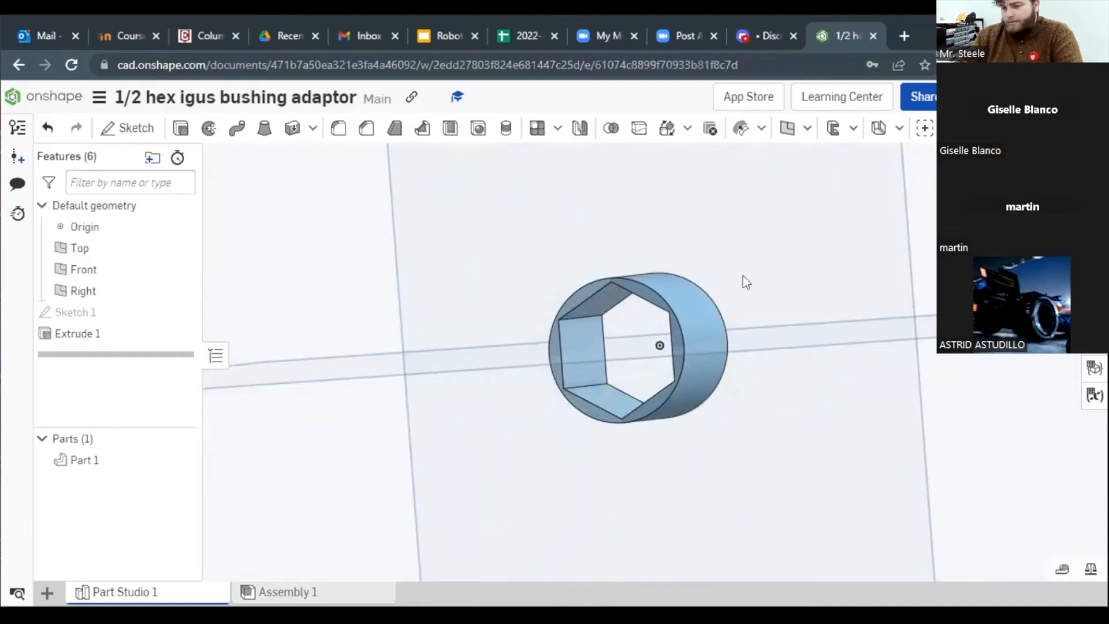
{"action": "right_click_drag", "start_coordinate": [744, 279], "coordinate": [767, 280]}
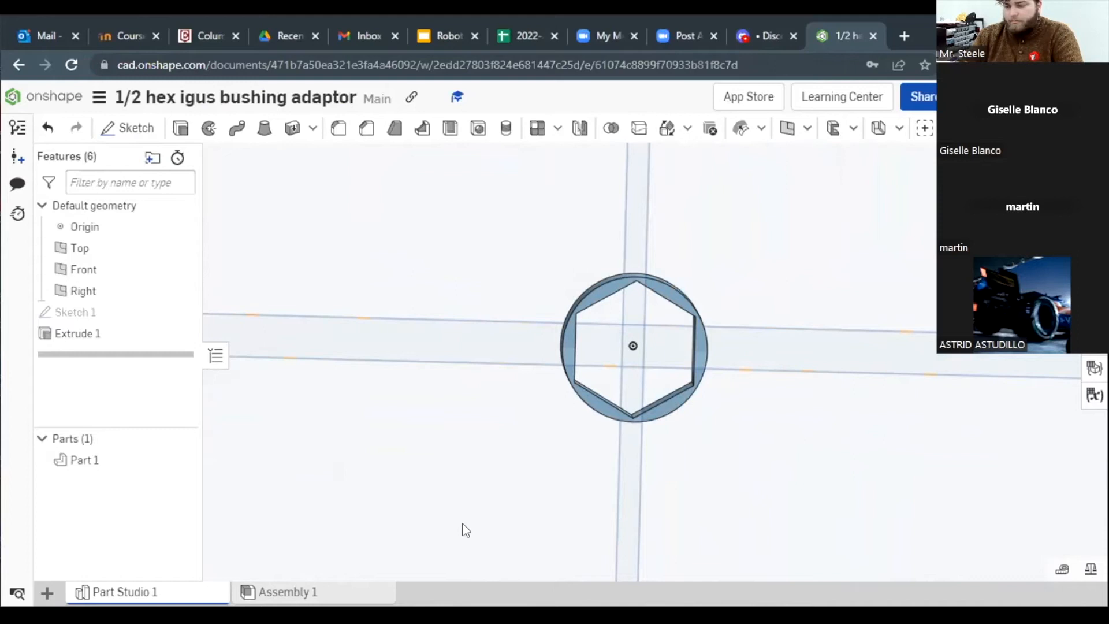
{"action": "scroll", "coordinate": [640, 288], "scroll_direction": "down", "scroll_amount": 3}
{"action": "scroll", "coordinate": [809, 342], "scroll_direction": "up", "scroll_amount": 2}
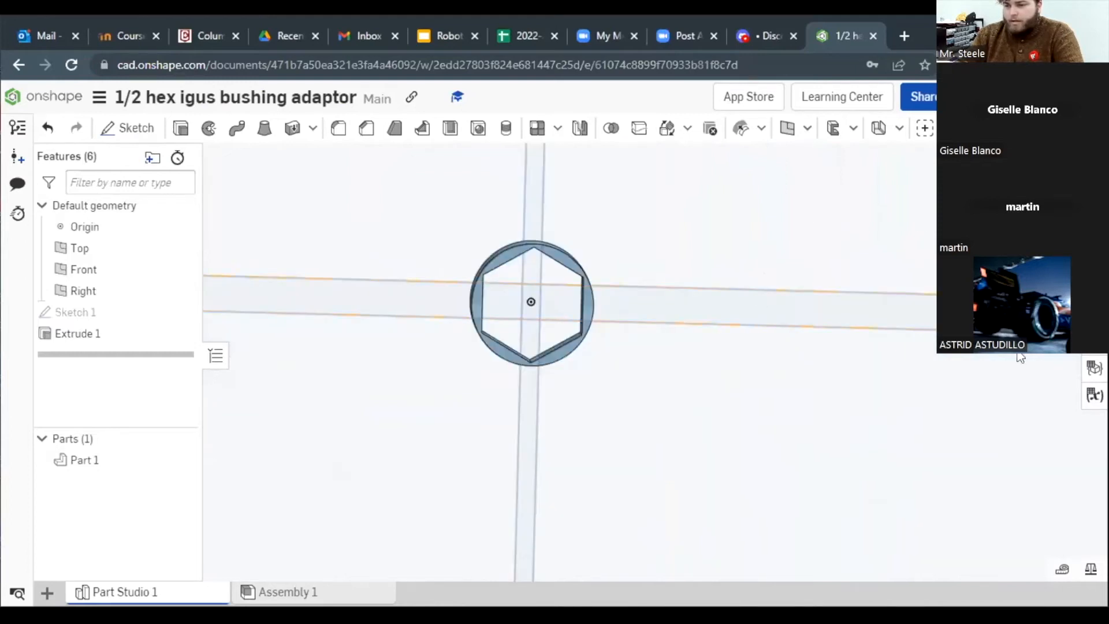
{"action": "scroll", "coordinate": [795, 302], "scroll_direction": "down", "scroll_amount": 5}
{"action": "scroll", "coordinate": [813, 294], "scroll_direction": "up", "scroll_amount": 6}
{"action": "right_click_drag", "start_coordinate": [743, 267], "coordinate": [624, 283]}
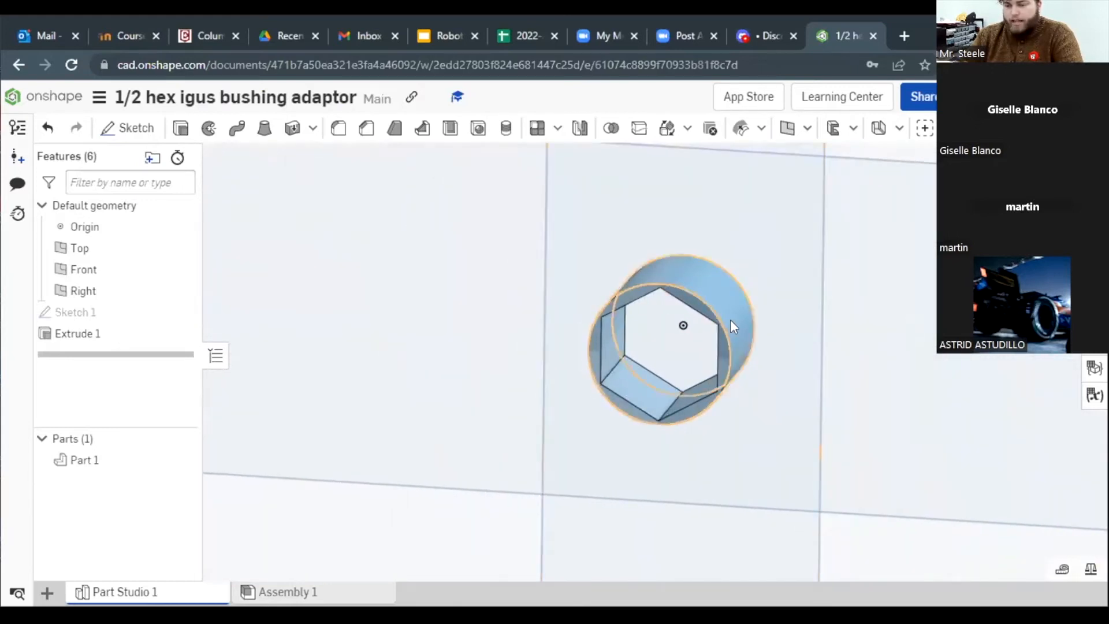
{"action": "right_click_drag", "start_coordinate": [737, 241], "coordinate": [800, 240]}
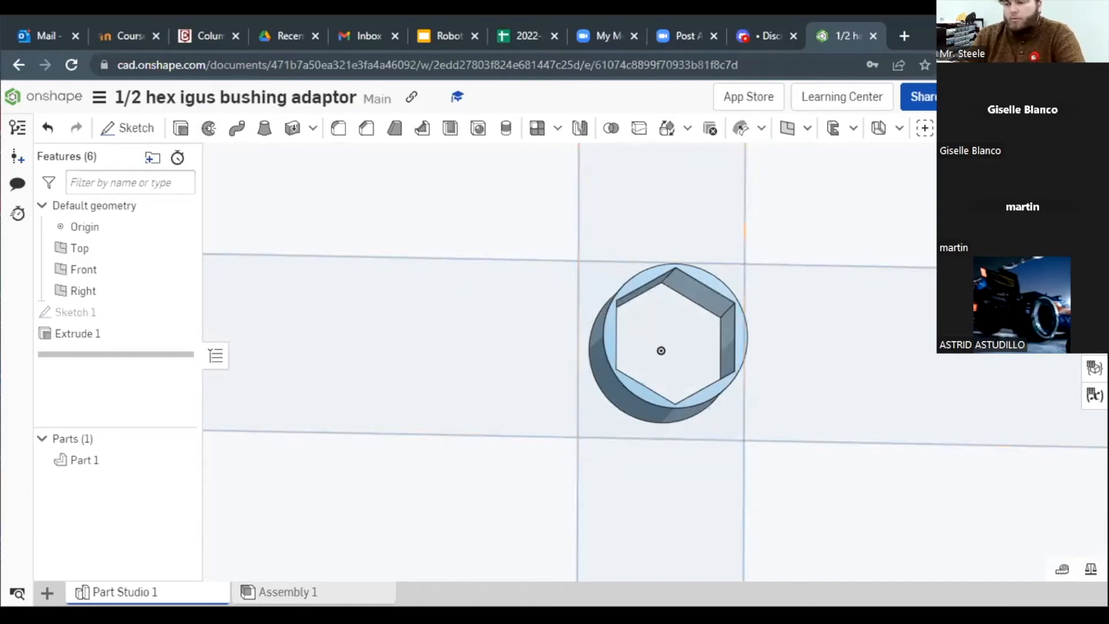
{"action": "mouse_move", "coordinate": [462, 346]}
{"action": "right_mouse_down"}
{"action": "mouse_move", "coordinate": [612, 329]}
{"action": "mouse_move", "coordinate": [468, 347]}
{"action": "right_mouse_up"}
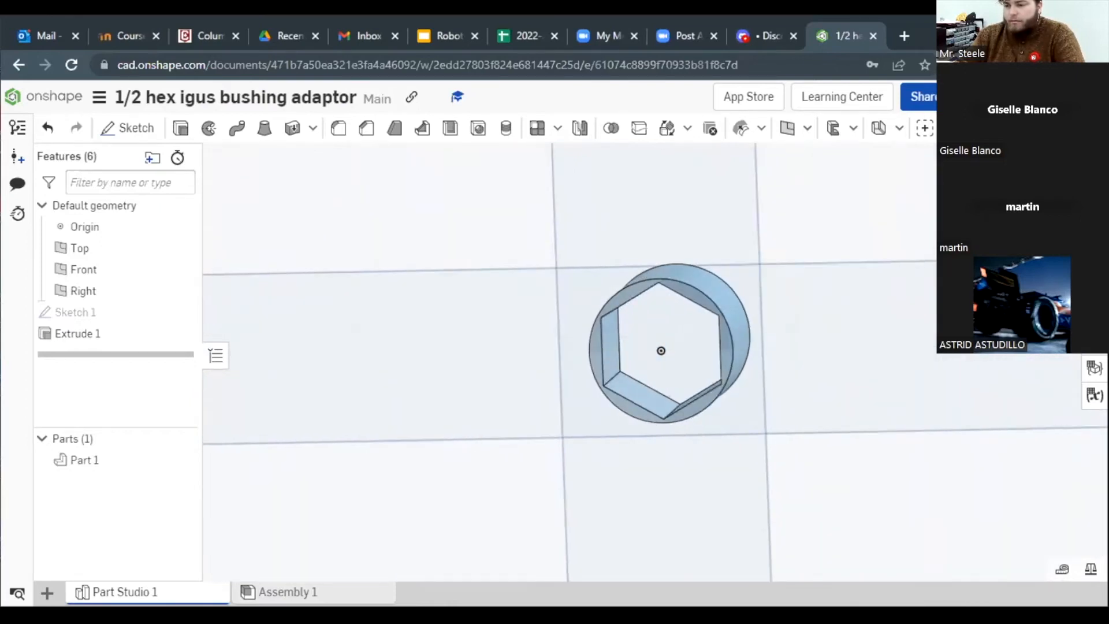
Step: View the part squarely from below and start a new sketch on the ring's bottom end face
{"action": "key", "text": "shift+5"}
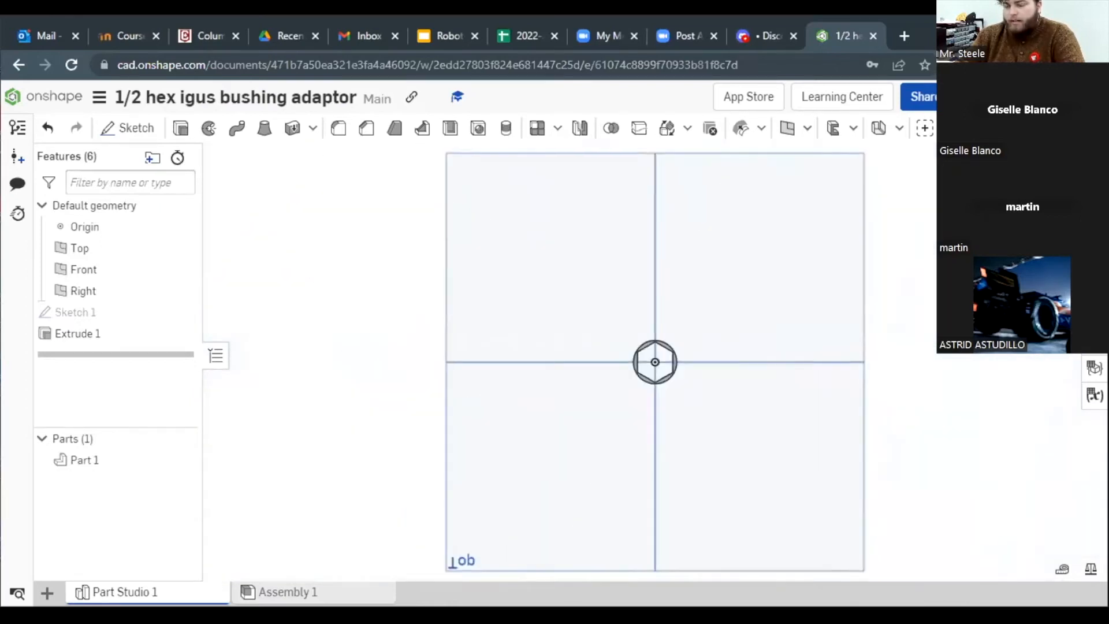
{"action": "scroll", "coordinate": [665, 367], "scroll_direction": "down", "scroll_amount": 5}
{"action": "scroll", "coordinate": [665, 368], "scroll_direction": "up", "scroll_amount": 8}
{"action": "scroll", "coordinate": [664, 367], "scroll_direction": "up", "scroll_amount": 4}
{"action": "scroll", "coordinate": [416, 248], "scroll_direction": "down", "scroll_amount": 2}
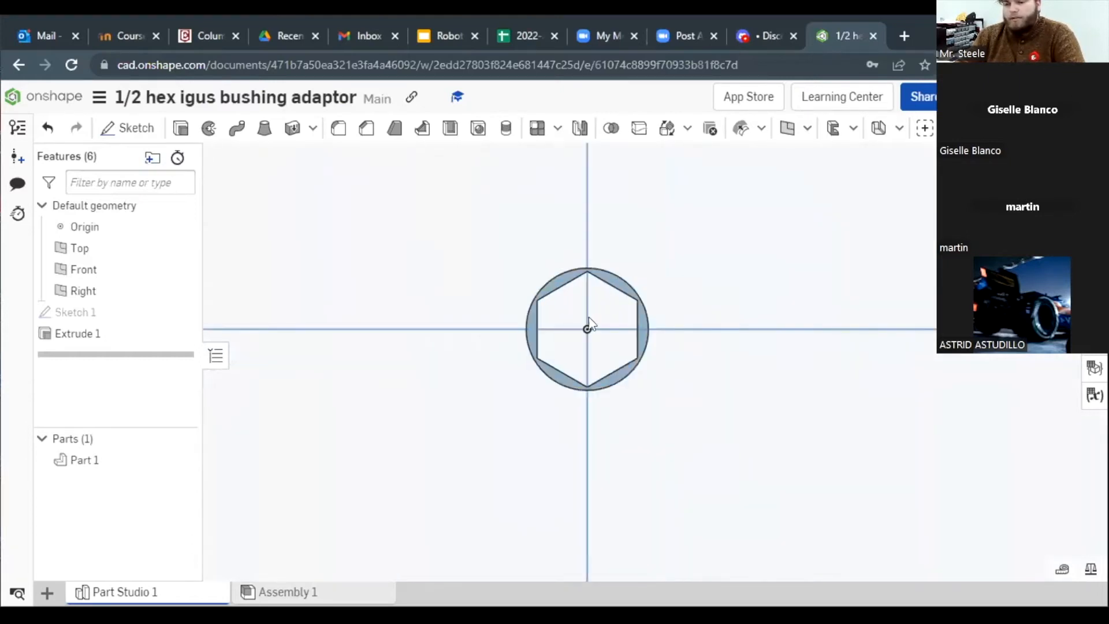
{"action": "scroll", "coordinate": [588, 324], "scroll_direction": "up", "scroll_amount": 4}
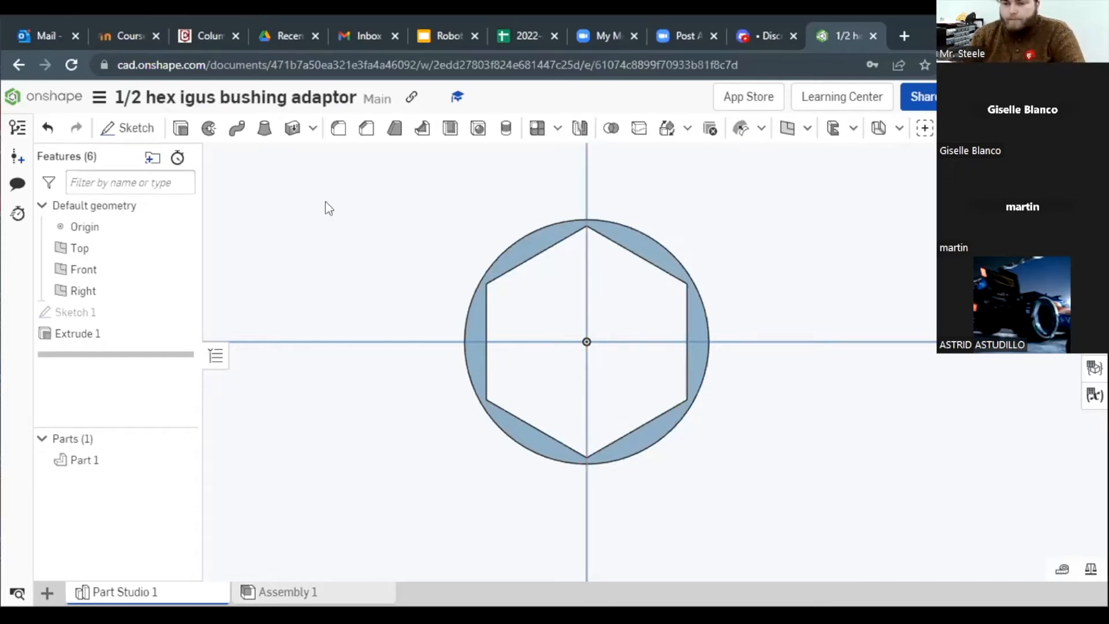
{"action": "left_click", "coordinate": [129, 132]}
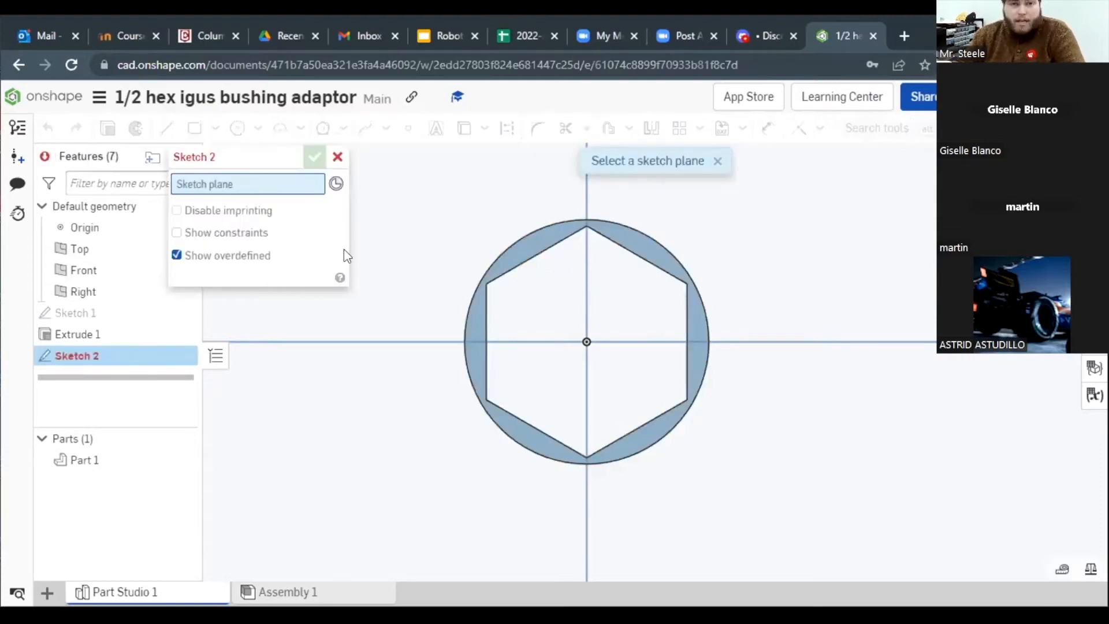
{"action": "left_click", "coordinate": [641, 252]}
{"action": "scroll", "coordinate": [646, 243], "scroll_direction": "down", "scroll_amount": 8}
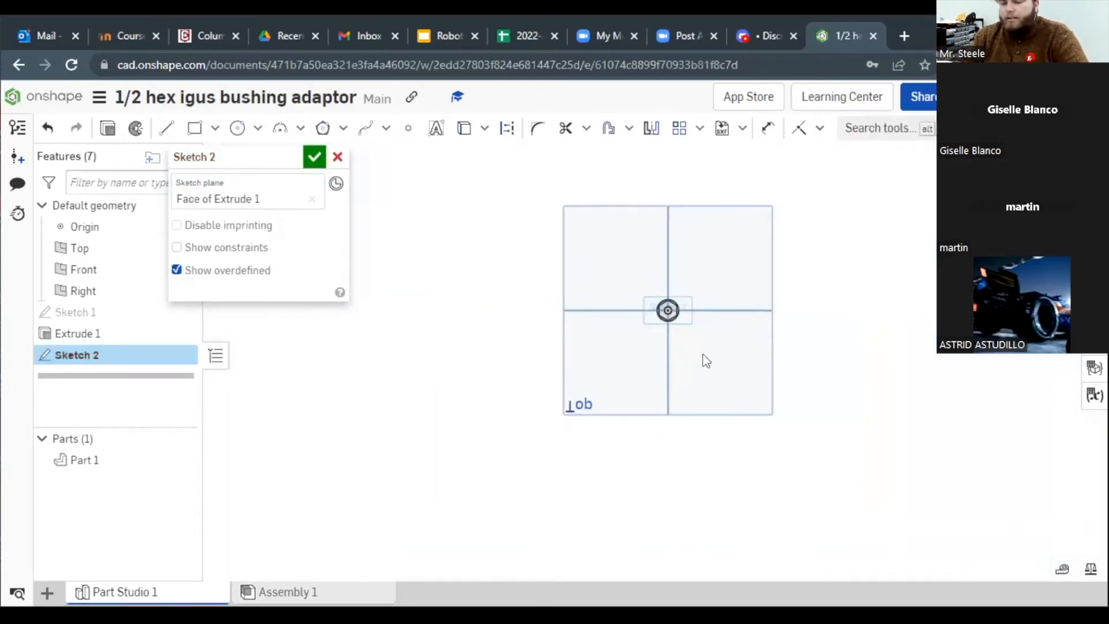
{"action": "scroll", "coordinate": [672, 320], "scroll_direction": "up", "scroll_amount": 3}
{"action": "scroll", "coordinate": [610, 261], "scroll_direction": "up", "scroll_amount": 2}
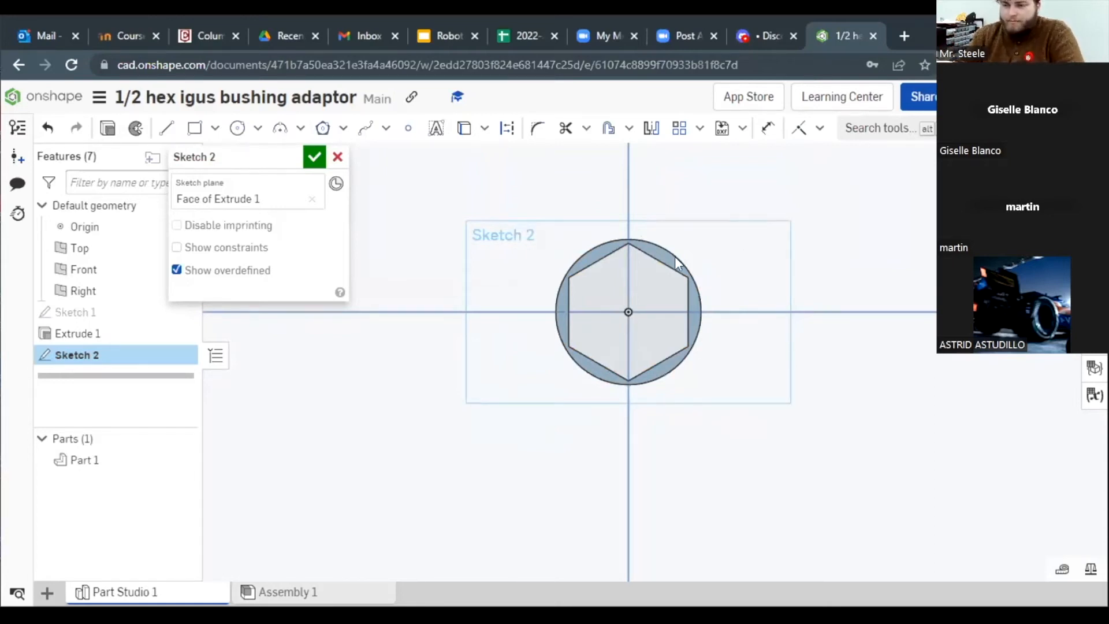
Step: Sketch an inscribed hexagon centred on the origin that matches the edges of the hex bore
{"action": "scroll", "coordinate": [648, 277], "scroll_direction": "up", "scroll_amount": 3}
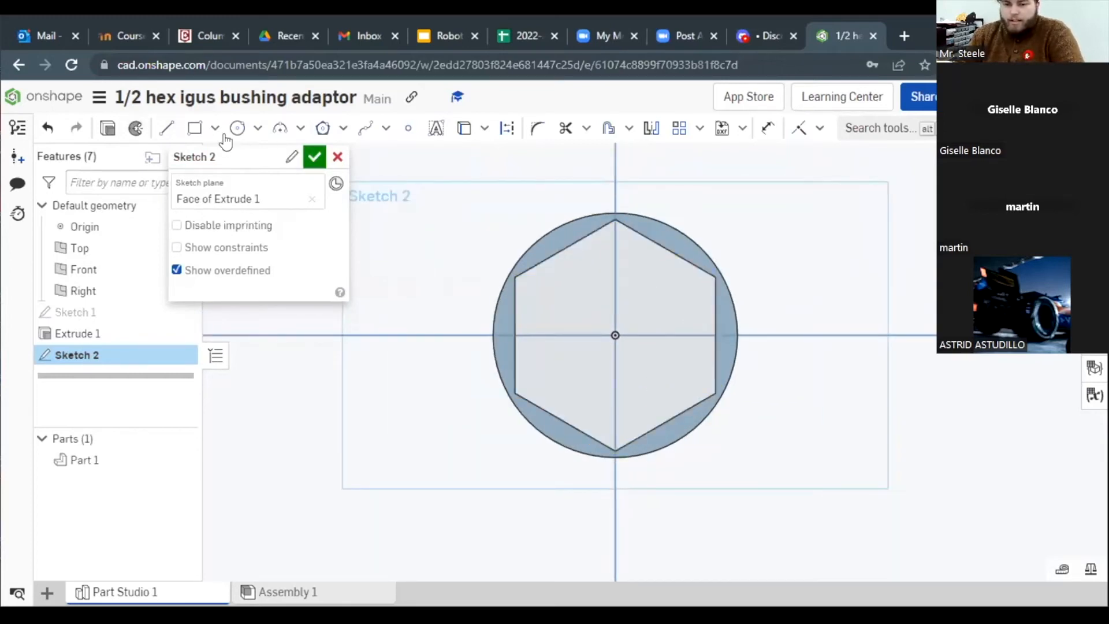
{"action": "left_click", "coordinate": [323, 132]}
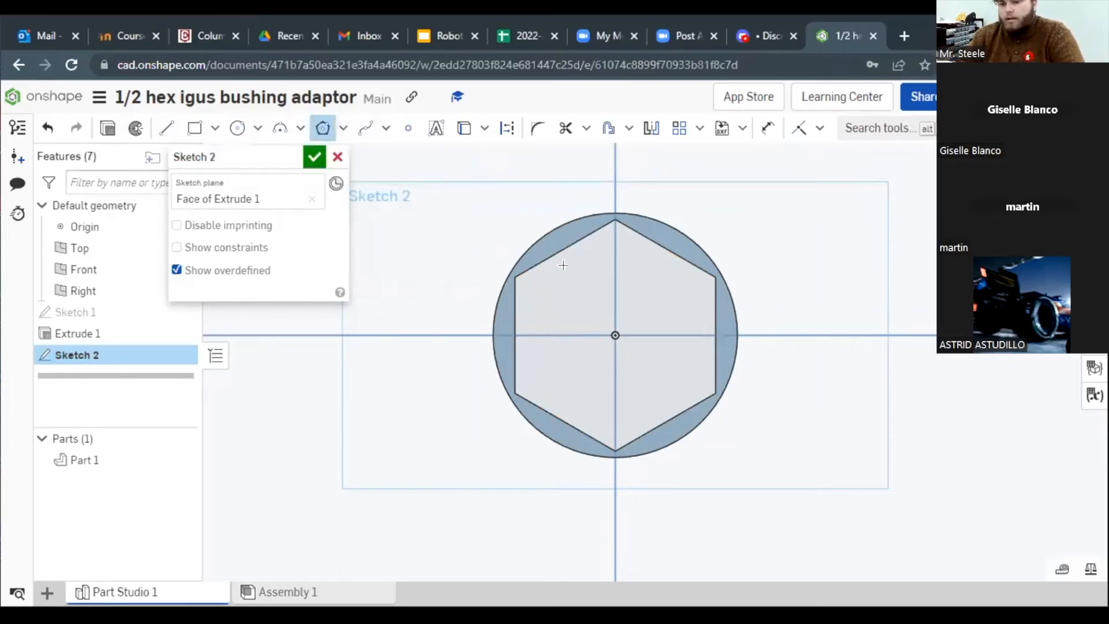
{"action": "left_click", "coordinate": [614, 335]}
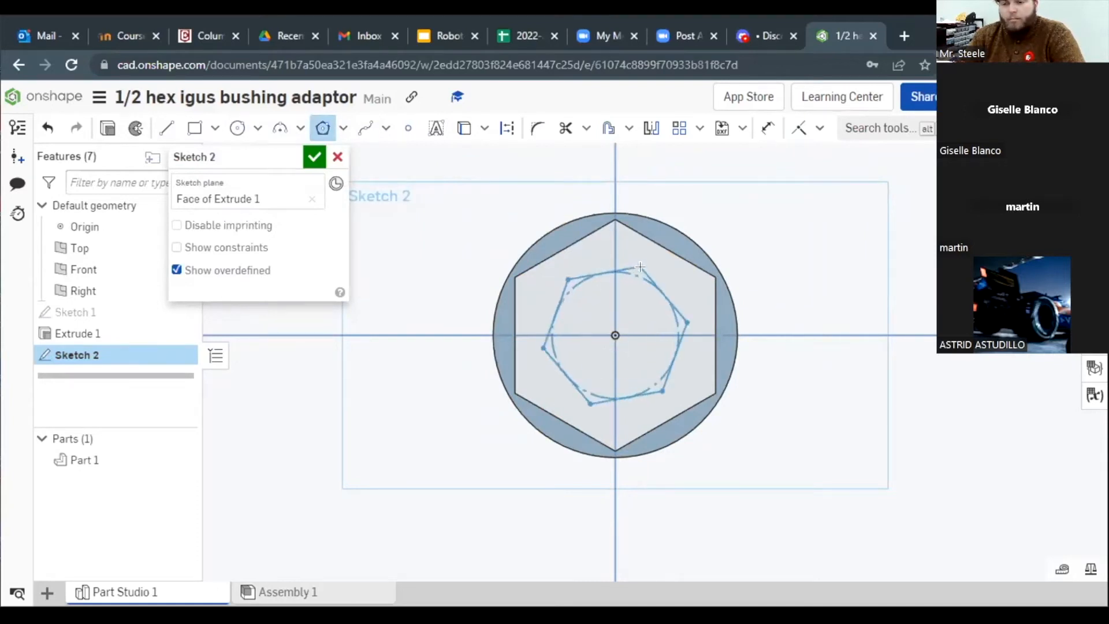
{"action": "left_click", "coordinate": [712, 335]}
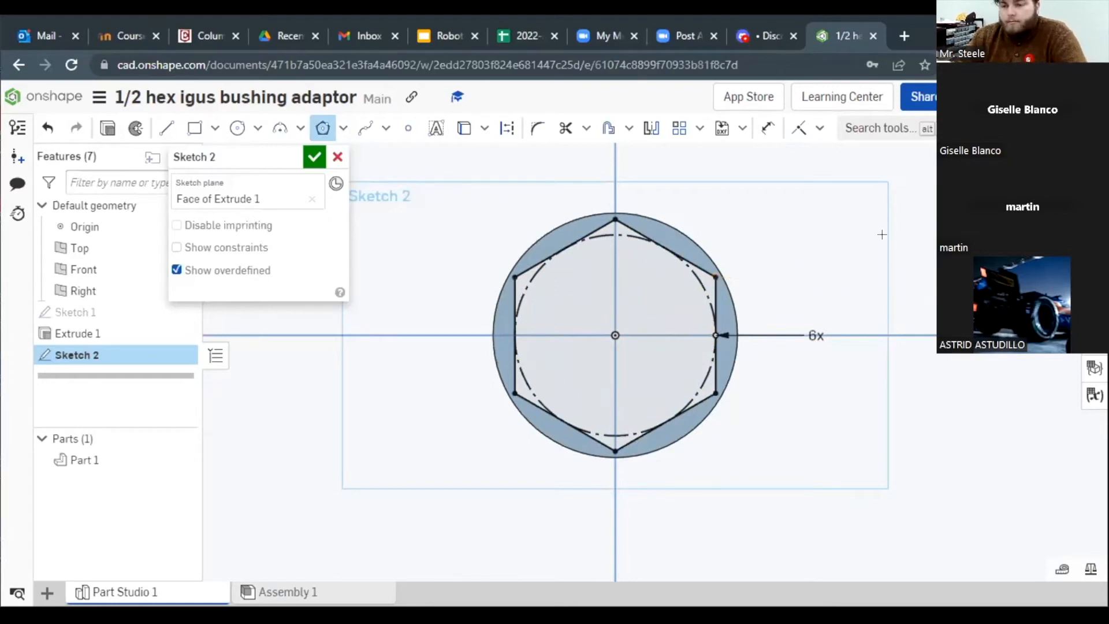
{"action": "left_click", "coordinate": [323, 128]}
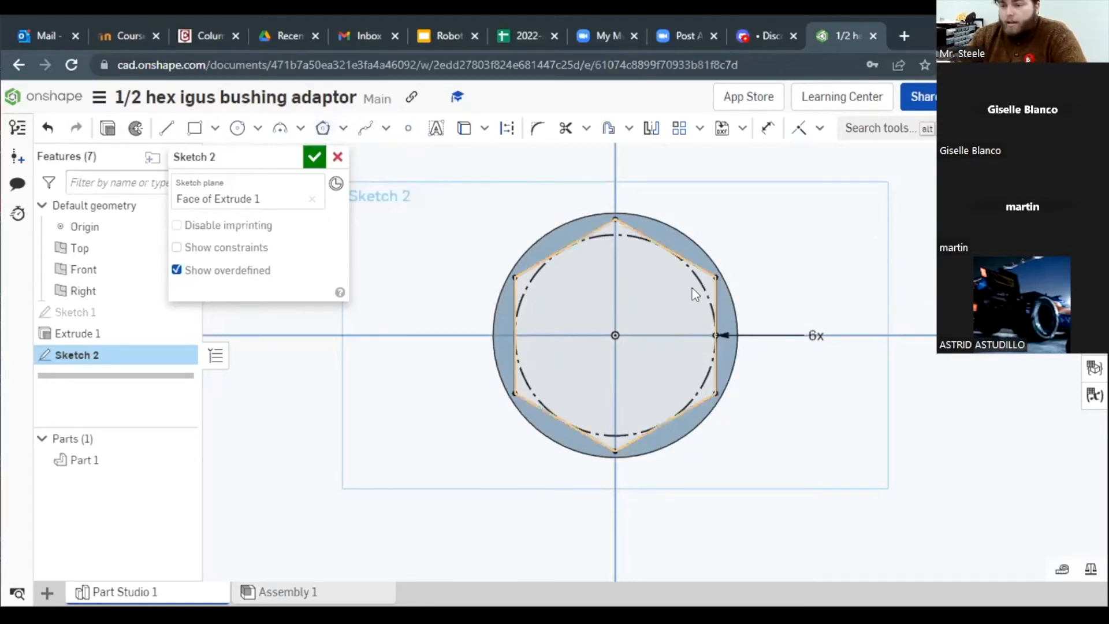
{"action": "left_click", "coordinate": [698, 279]}
{"action": "key", "text": "d"}
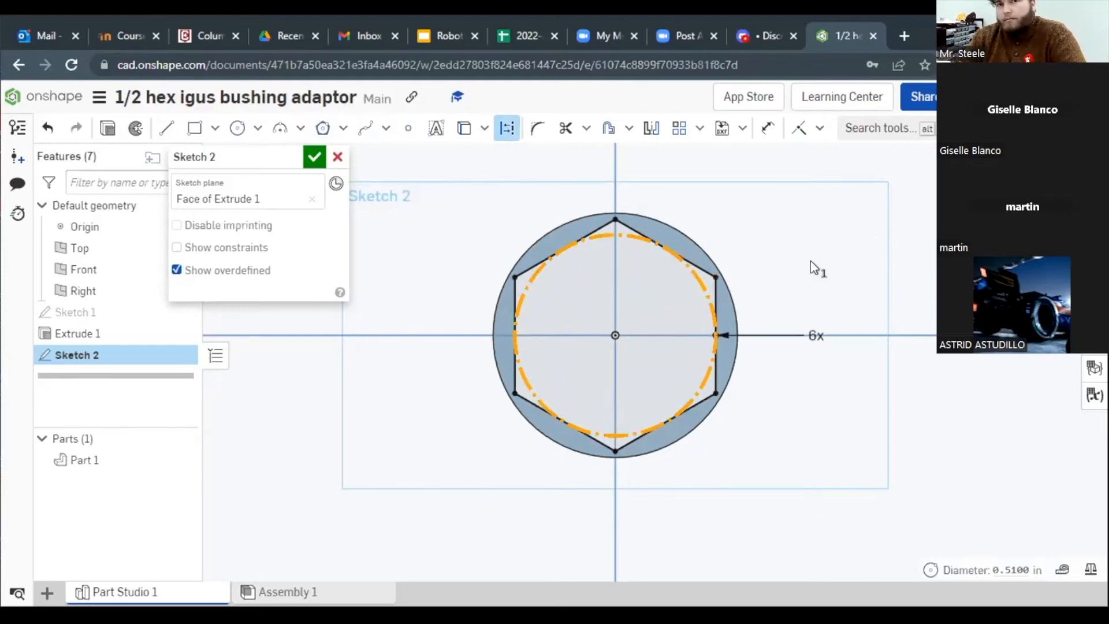
{"action": "key", "text": "Escape"}
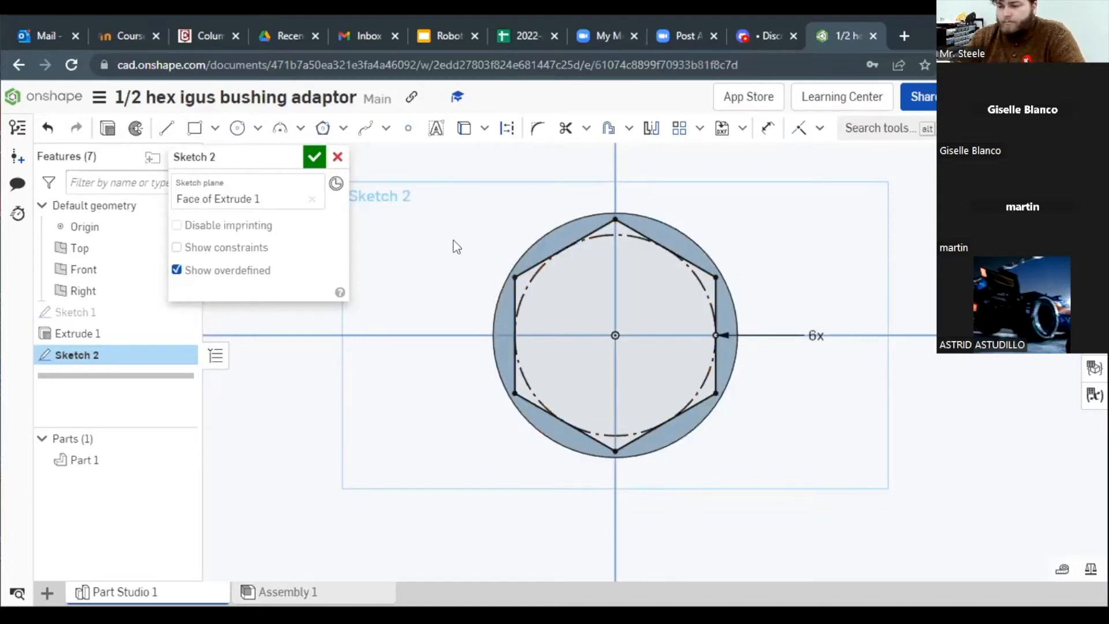
Step: Sketch a circle about 0.78 in in diameter, centred on the origin and surrounding the ring
{"action": "left_click", "coordinate": [237, 128]}
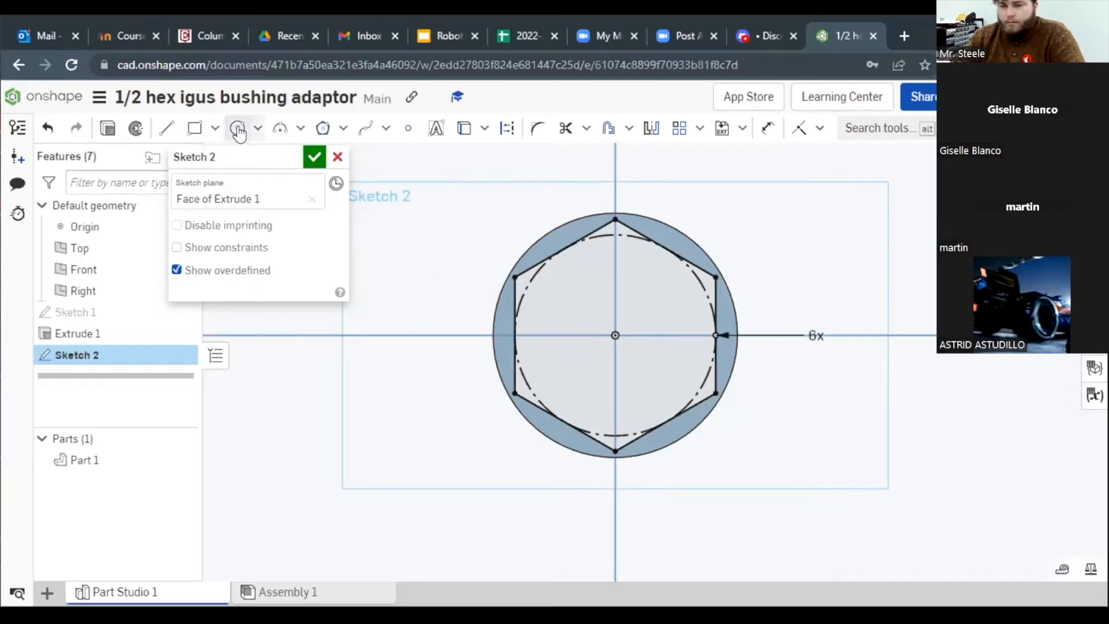
{"action": "left_click", "coordinate": [615, 335]}
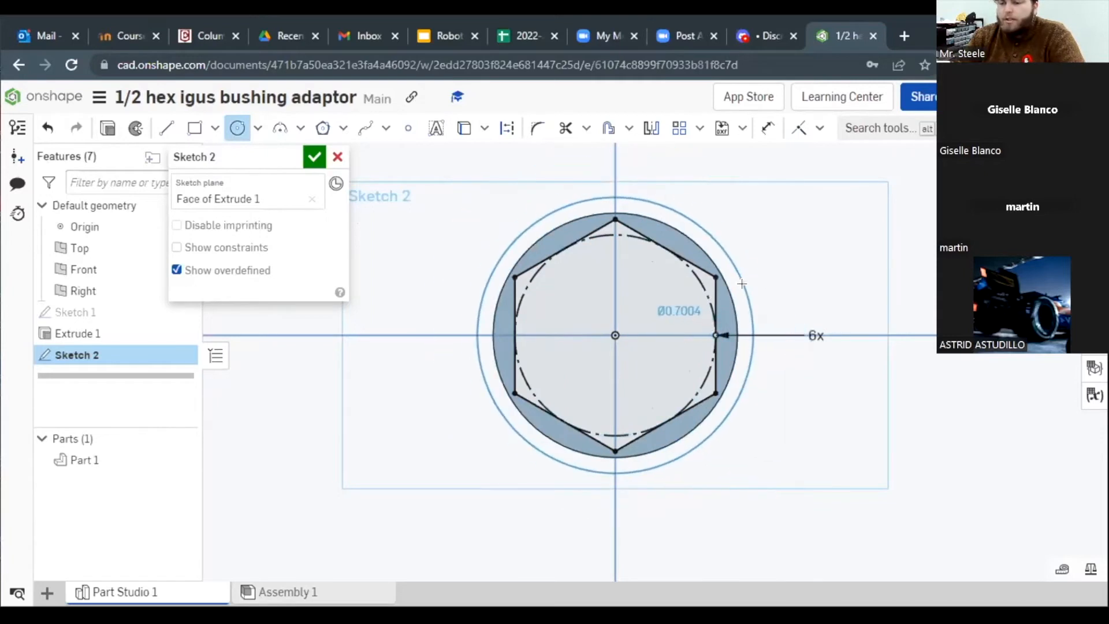
{"action": "left_click", "coordinate": [752, 268]}
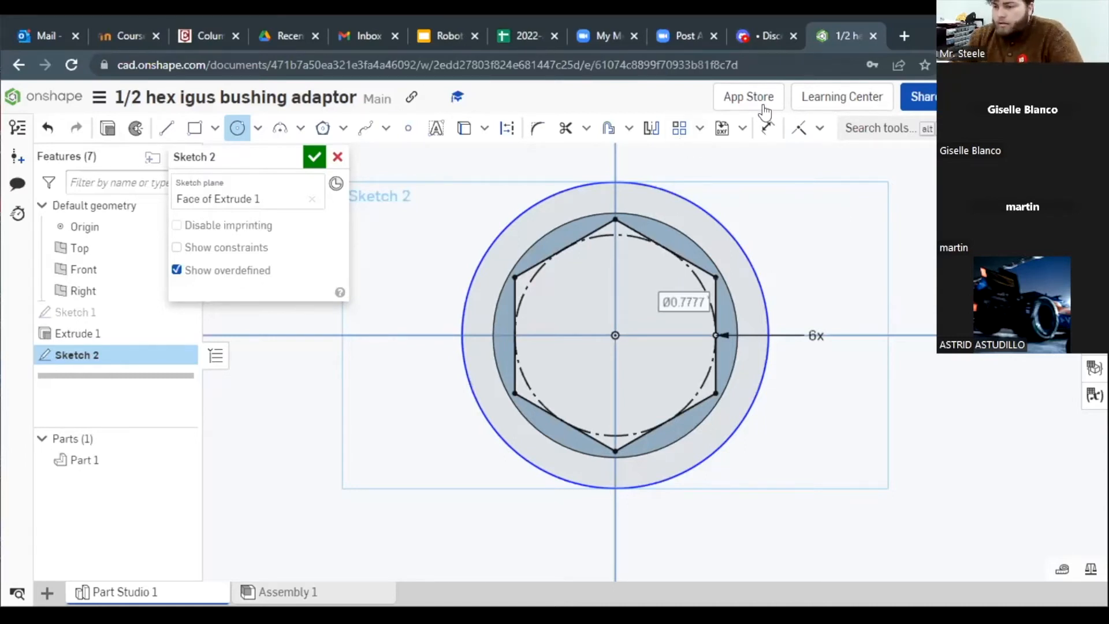
Step: Dimension the outer circle's diameter to 0.75 in
{"action": "left_click", "coordinate": [768, 128]}
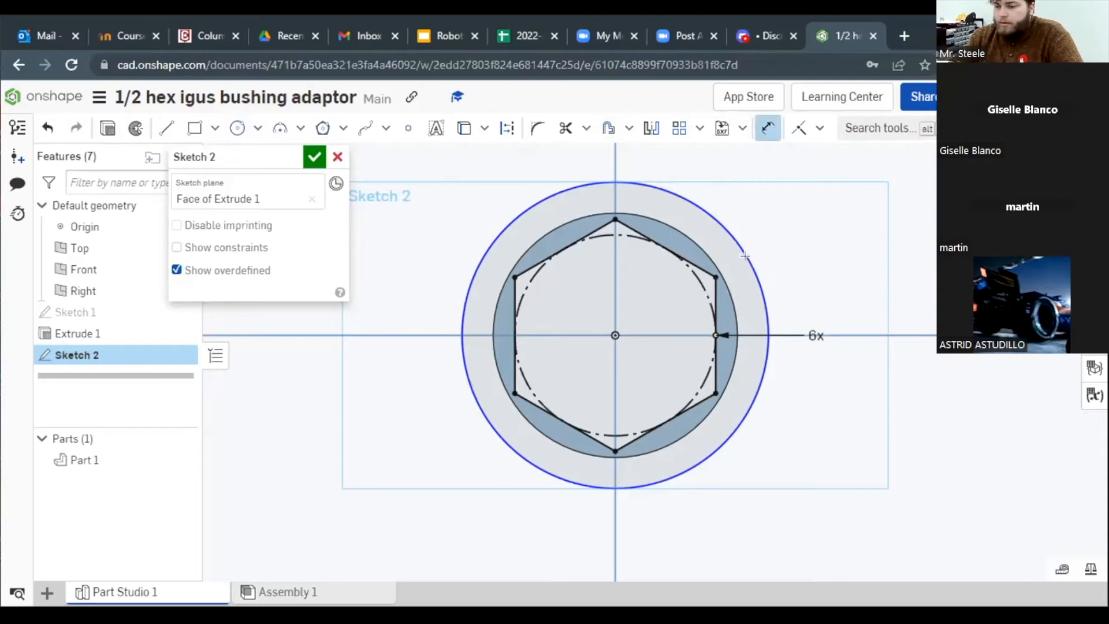
{"action": "left_click", "coordinate": [745, 255]}
{"action": "left_click", "coordinate": [832, 225]}
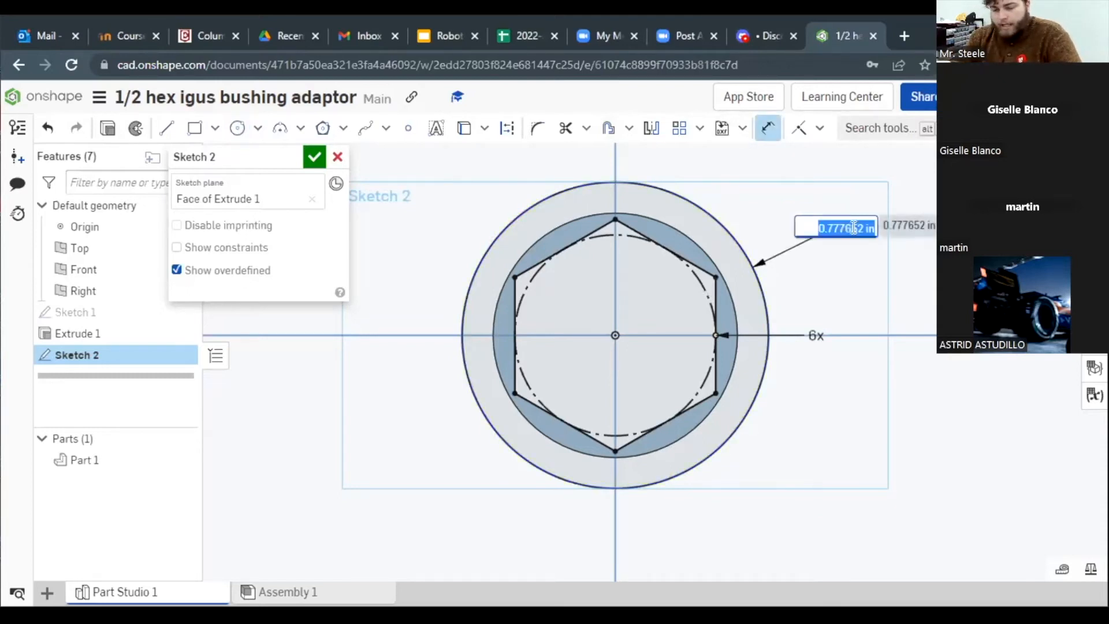
{"action": "type", "text": "0.75"}
{"action": "key", "text": "Return"}
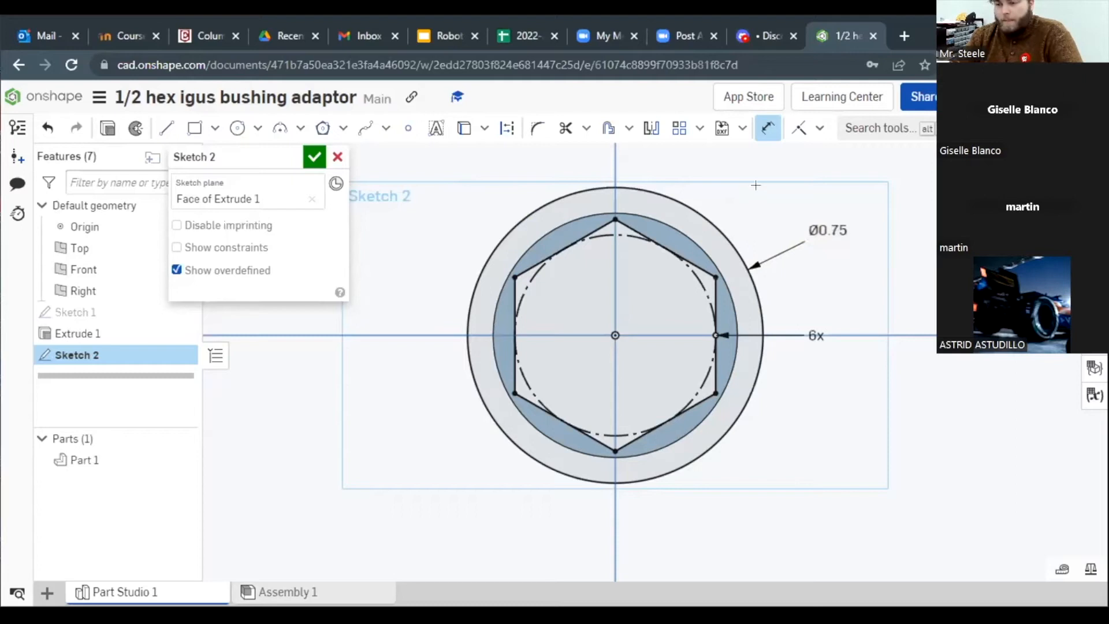
{"action": "left_click", "coordinate": [768, 128]}
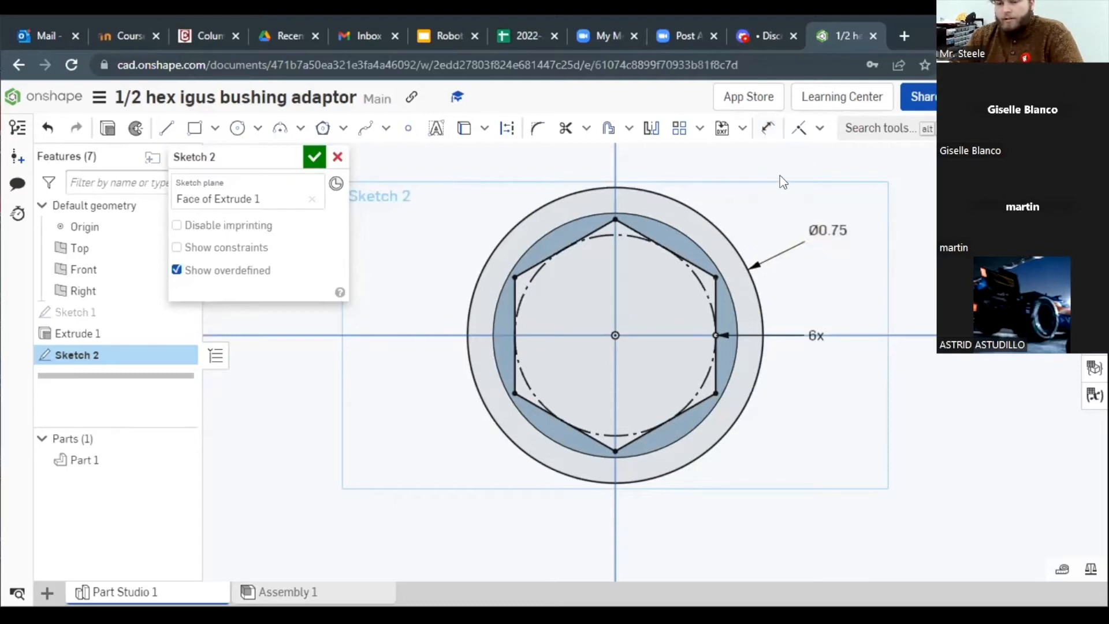
Step: Begin a blind Add extrusion of the Sketch 2 regions between the hexagon and the outer circle, merging with Part 1
{"action": "left_click", "coordinate": [107, 130]}
{"action": "key", "text": "shift+e"}
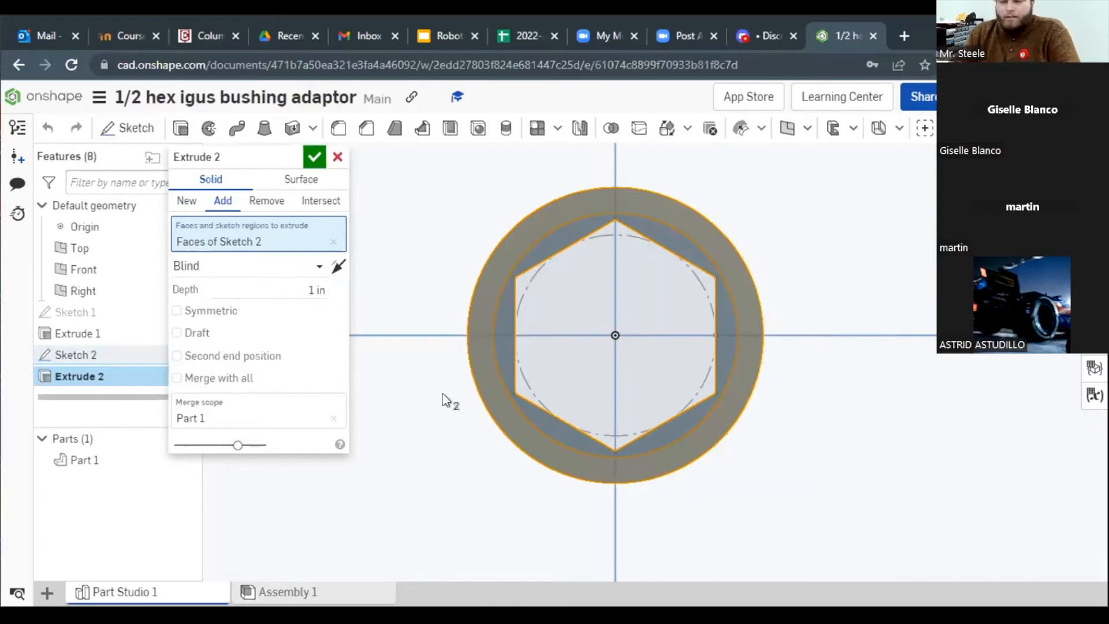
{"action": "right_click_drag", "start_coordinate": [746, 254], "coordinate": [793, 317]}
{"action": "scroll", "coordinate": [698, 325], "scroll_direction": "up", "scroll_amount": 5}
{"action": "right_click_drag", "start_coordinate": [698, 325], "coordinate": [722, 331]}
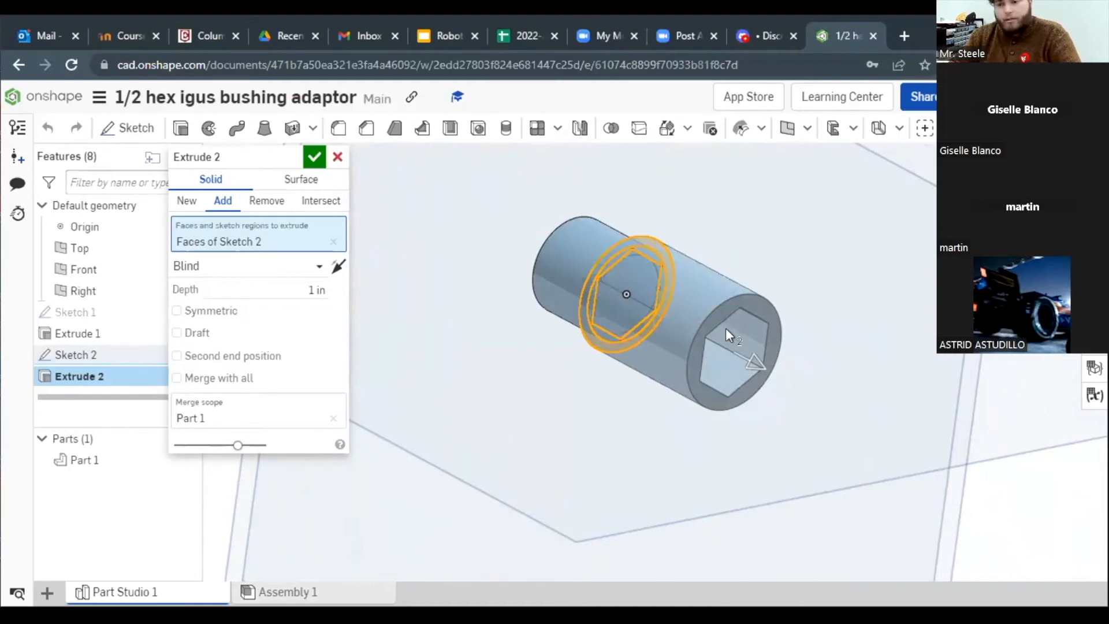
{"action": "right_click_drag", "start_coordinate": [639, 324], "coordinate": [704, 290]}
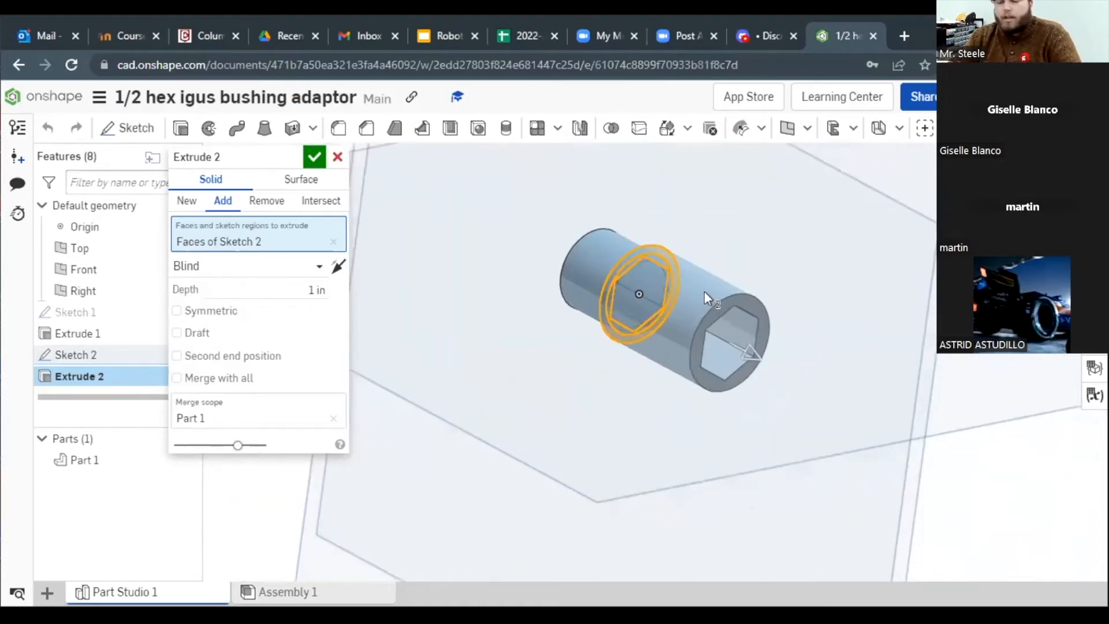
{"action": "scroll", "coordinate": [705, 290], "scroll_direction": "up", "scroll_amount": 3}
Step: Set the flange extrusion's depth to 1/16 in and accept the feature
{"action": "left_click", "coordinate": [302, 288]}
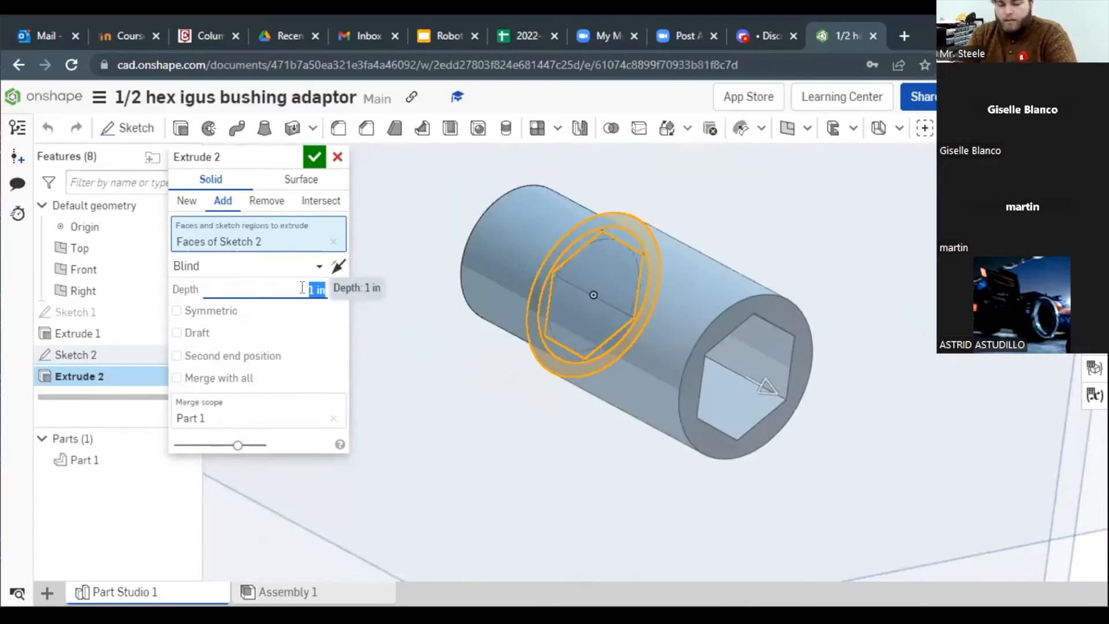
{"action": "type", "text": "1/16"}
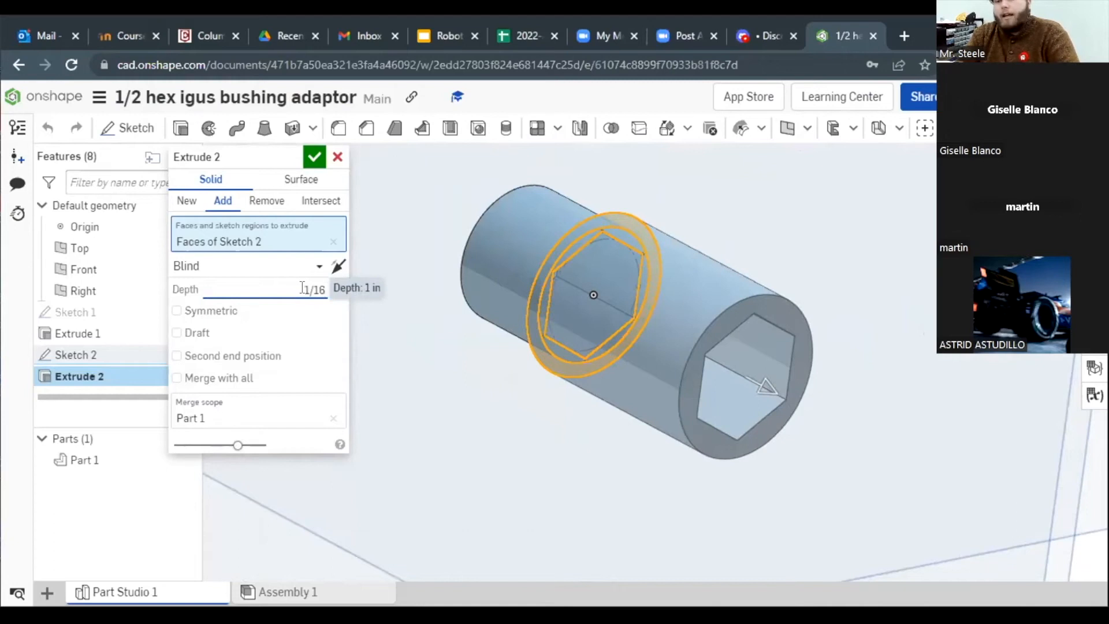
{"action": "key", "text": "Return"}
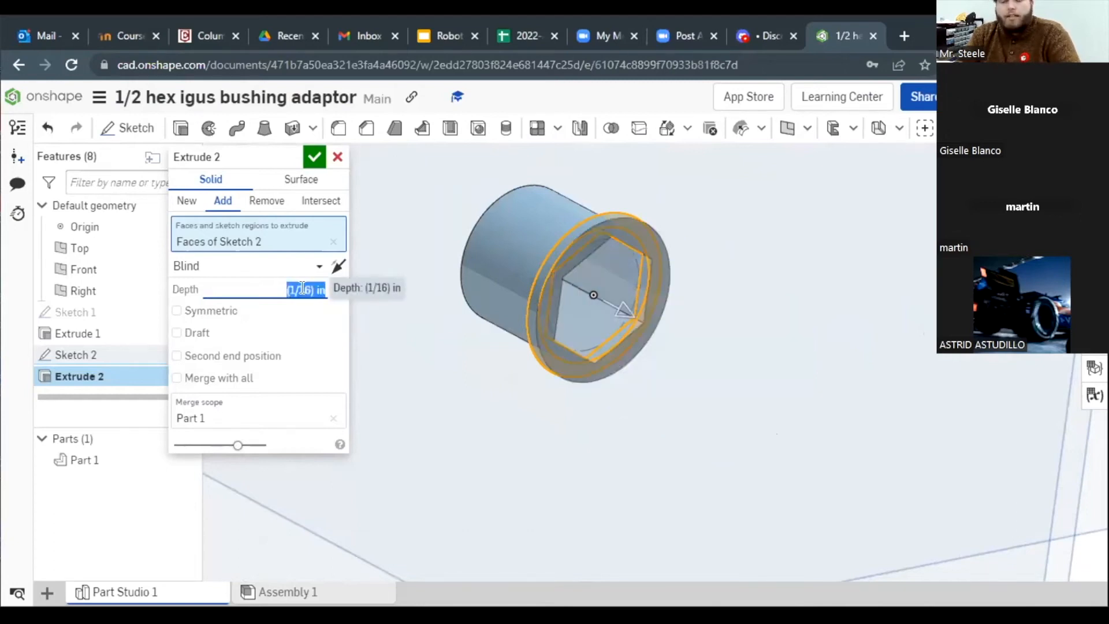
{"action": "mouse_move", "coordinate": [446, 179]}
{"action": "right_mouse_down"}
{"action": "mouse_move", "coordinate": [487, 196]}
{"action": "mouse_move", "coordinate": [449, 172]}
{"action": "mouse_move", "coordinate": [435, 181]}
{"action": "right_mouse_up"}
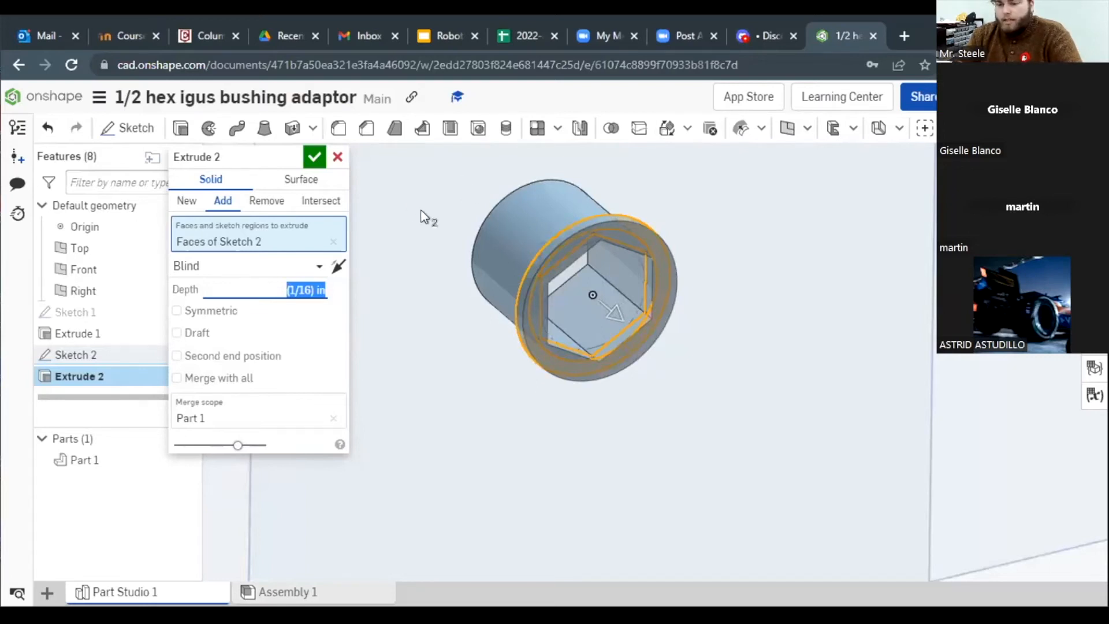
{"action": "left_click", "coordinate": [315, 160]}
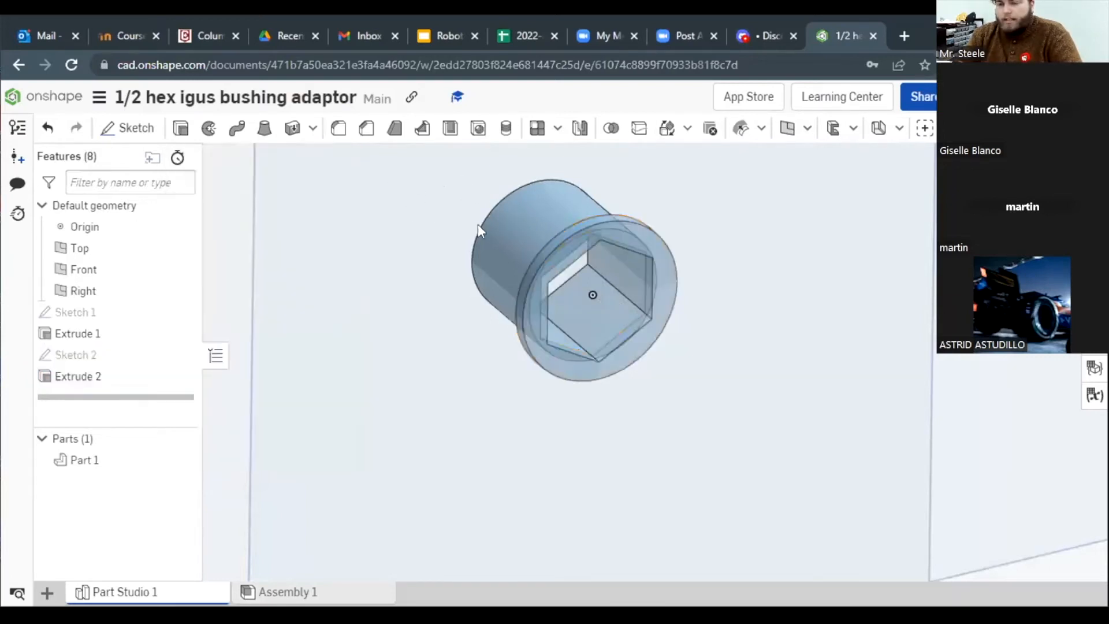
Step: Inspect the flanged bushing from several angles, checking the flange face, the side profile and the hex bore
{"action": "right_click_drag", "start_coordinate": [474, 224], "coordinate": [535, 267]}
{"action": "scroll", "coordinate": [606, 349], "scroll_direction": "down", "scroll_amount": 3}
{"action": "scroll", "coordinate": [574, 275], "scroll_direction": "up", "scroll_amount": 3}
{"action": "right_click_drag", "start_coordinate": [626, 321], "coordinate": [541, 253]}
{"action": "scroll", "coordinate": [598, 334], "scroll_direction": "down", "scroll_amount": 3}
{"action": "scroll", "coordinate": [623, 380], "scroll_direction": "up", "scroll_amount": 2}
{"action": "scroll", "coordinate": [623, 381], "scroll_direction": "up", "scroll_amount": 2}
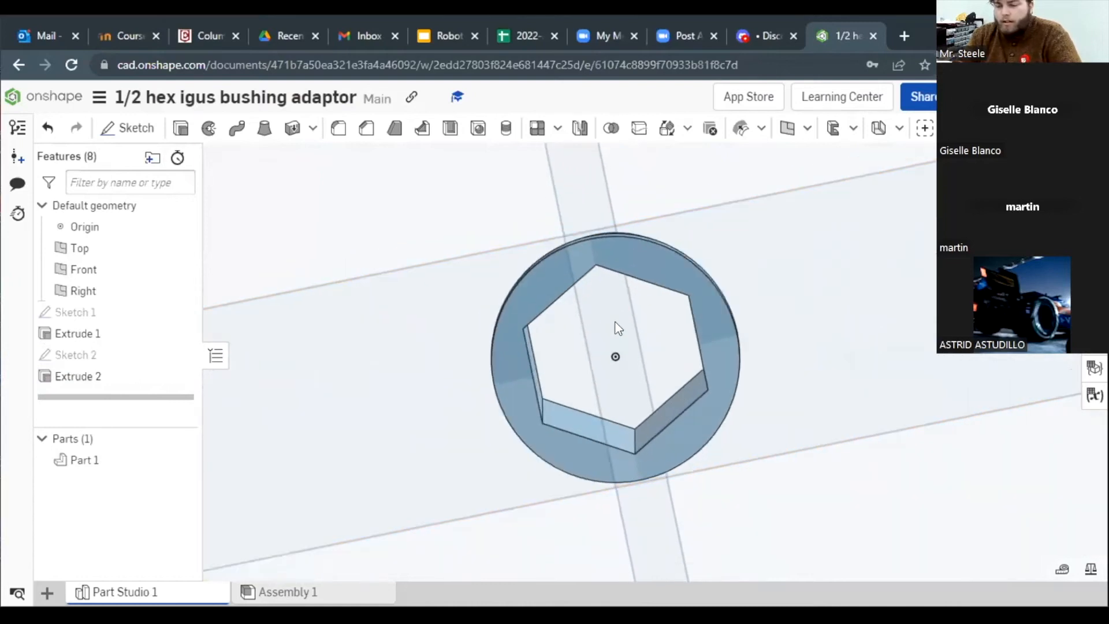
{"action": "right_click_drag", "start_coordinate": [632, 317], "coordinate": [713, 300]}
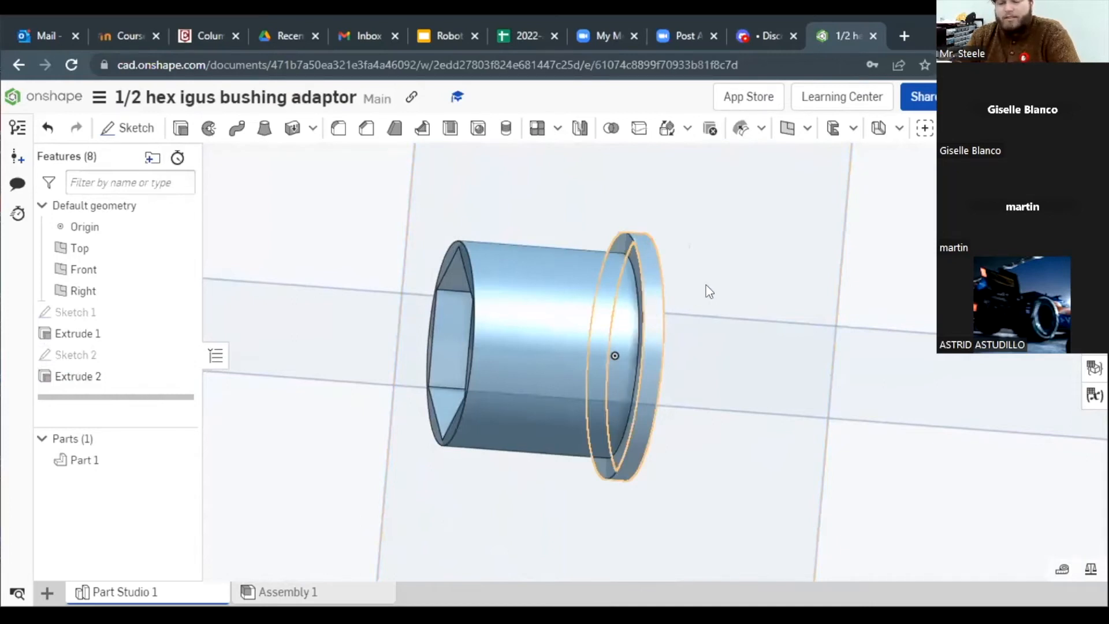
{"action": "right_click_drag", "start_coordinate": [771, 271], "coordinate": [838, 284]}
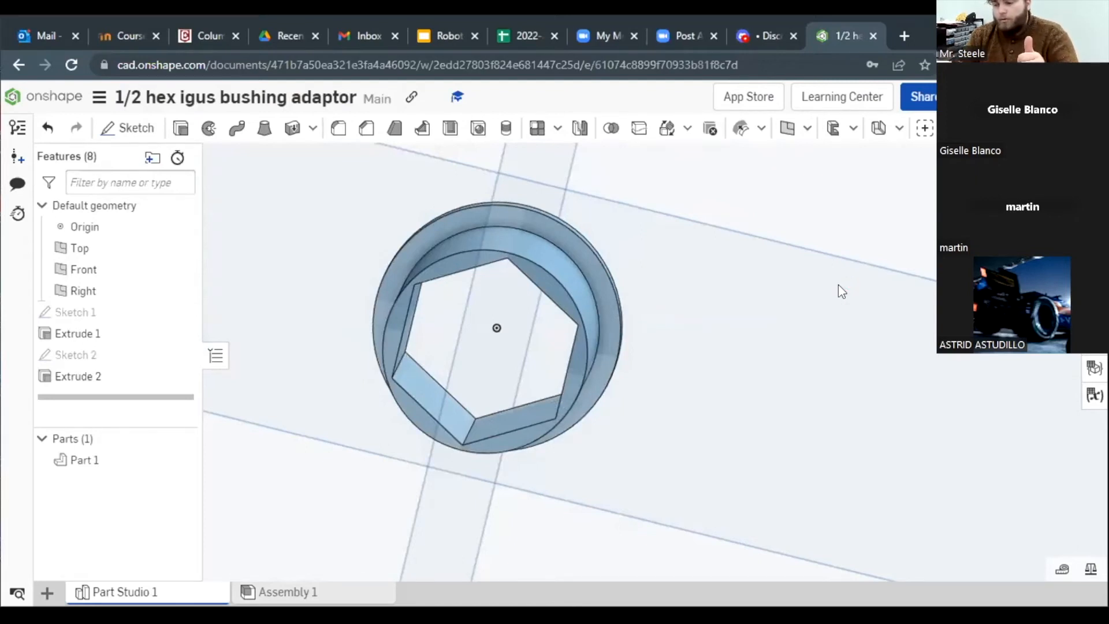
Step: View the part squarely from above and start a new sketch on the ring's end face opposite the flange
{"action": "key", "text": "shift+5"}
{"action": "scroll", "coordinate": [687, 354], "scroll_direction": "up", "scroll_amount": 4}
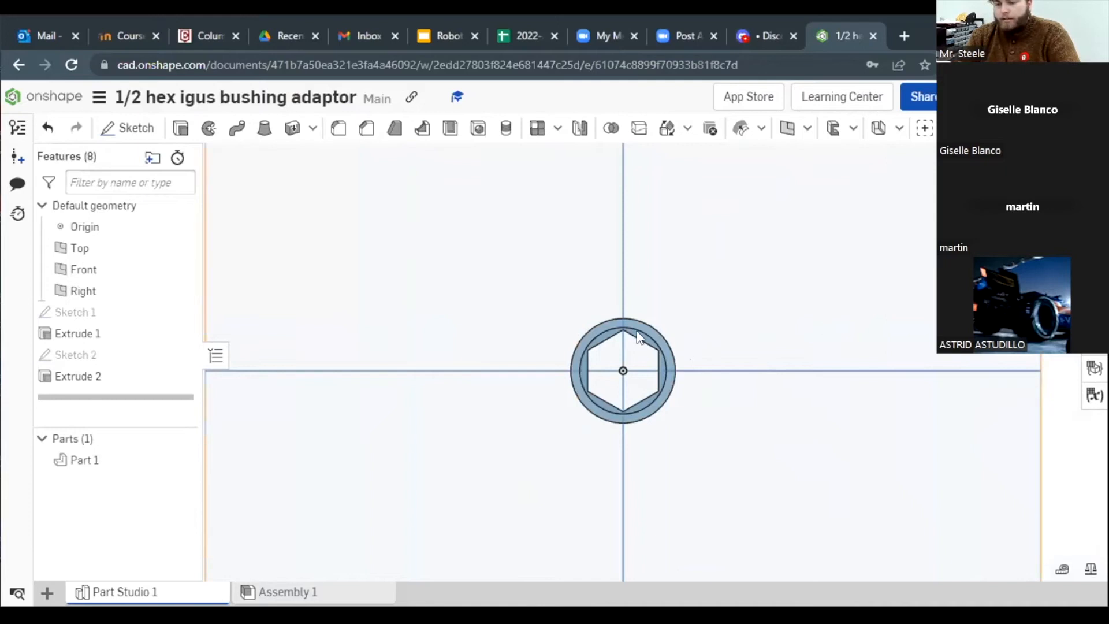
{"action": "scroll", "coordinate": [648, 377], "scroll_direction": "up", "scroll_amount": 1}
{"action": "scroll", "coordinate": [649, 379], "scroll_direction": "up", "scroll_amount": 2}
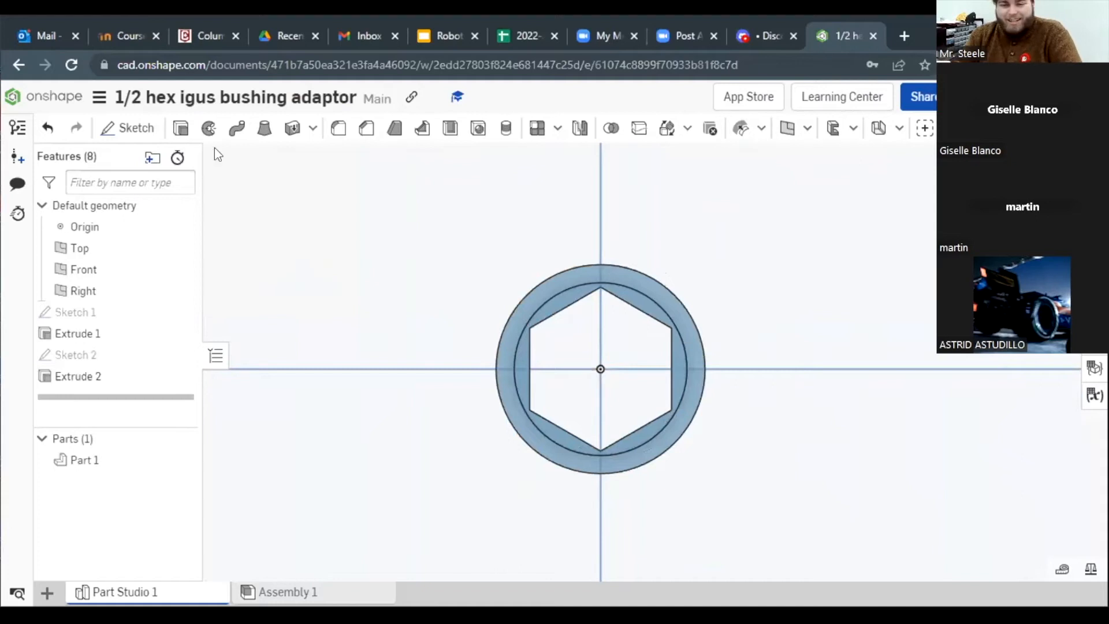
{"action": "left_click", "coordinate": [133, 130]}
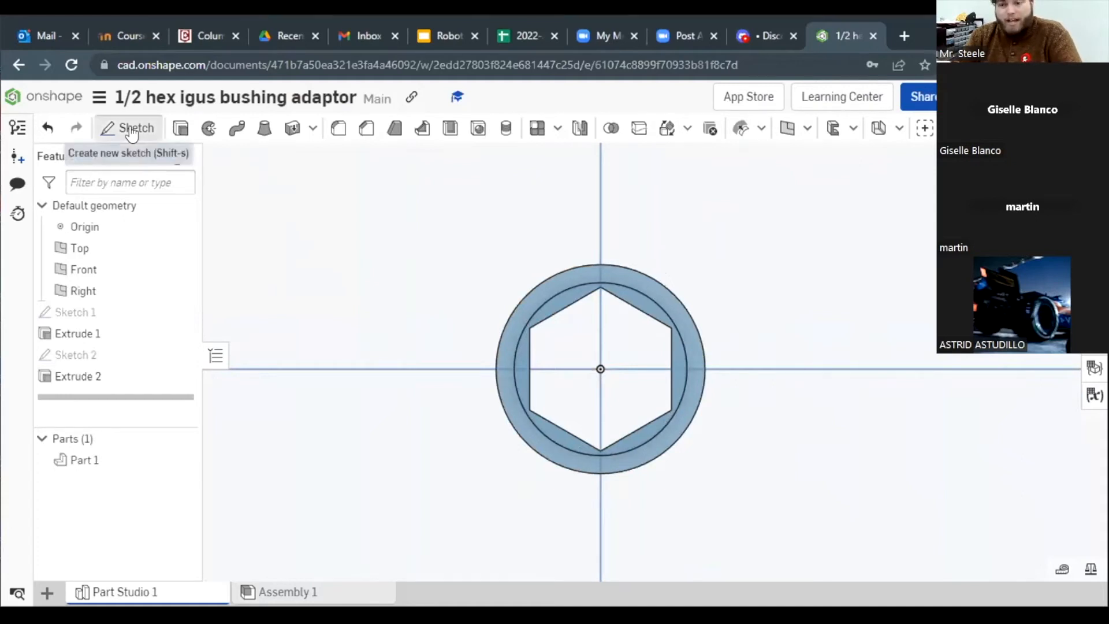
{"action": "left_click", "coordinate": [571, 300]}
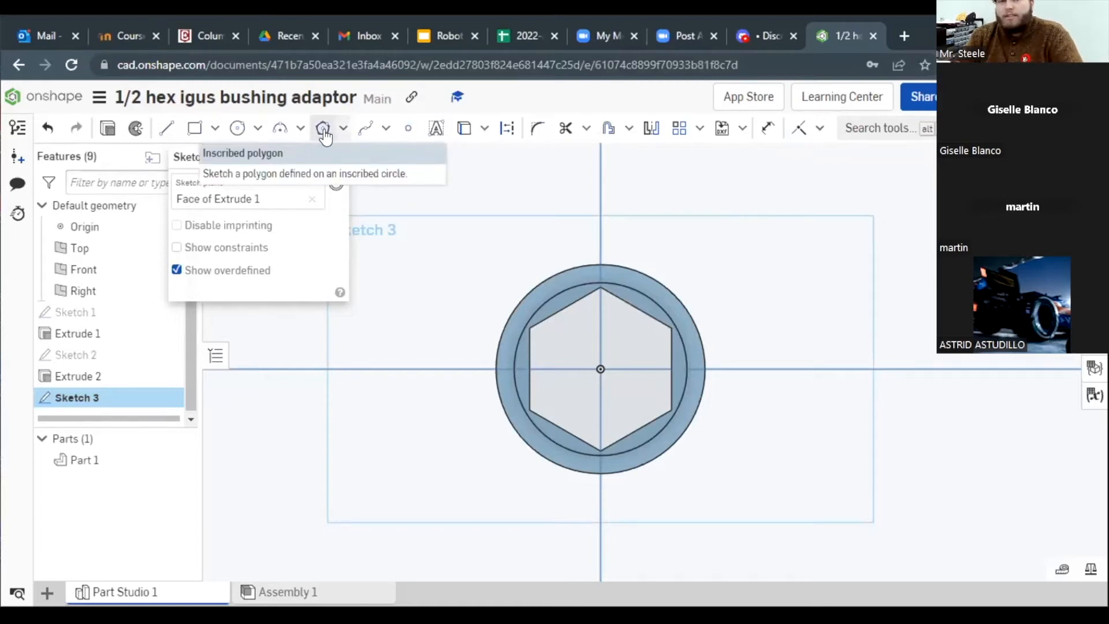
Step: Draw a six-sided inscribed polygon from the origin in the new sketch, aligned with the bore's flat sides
{"action": "left_click", "coordinate": [324, 130]}
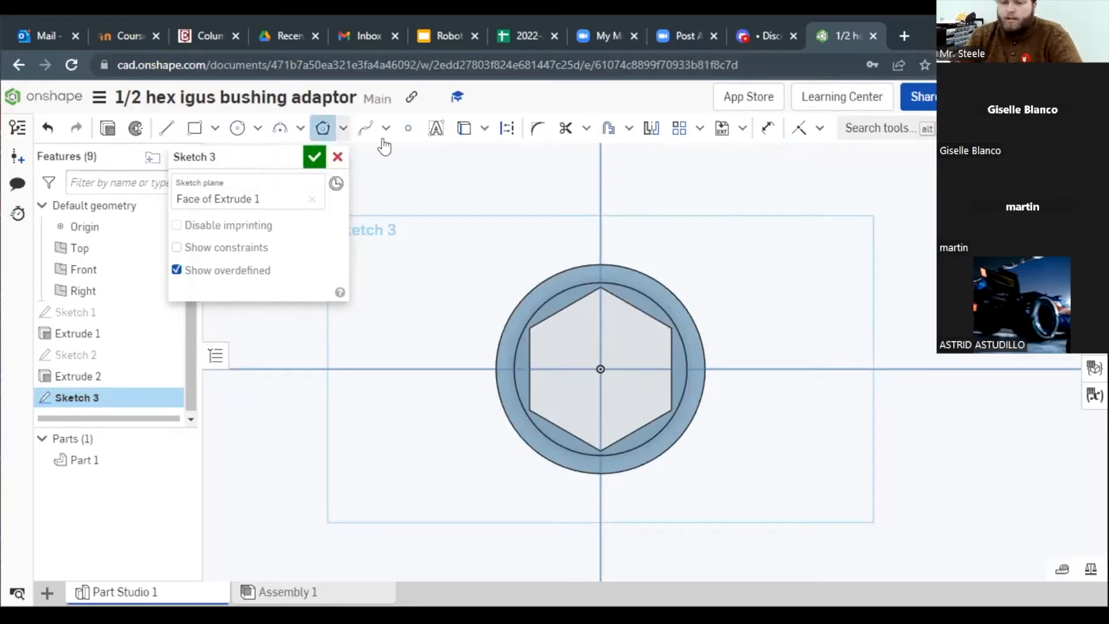
{"action": "left_click", "coordinate": [600, 369]}
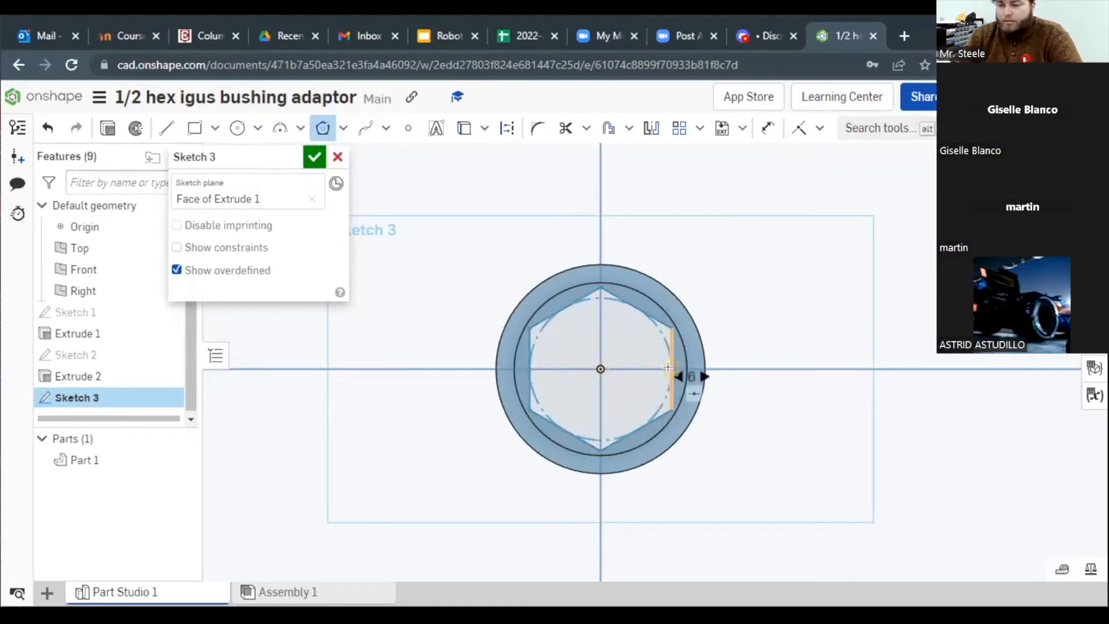
{"action": "left_click", "coordinate": [669, 367]}
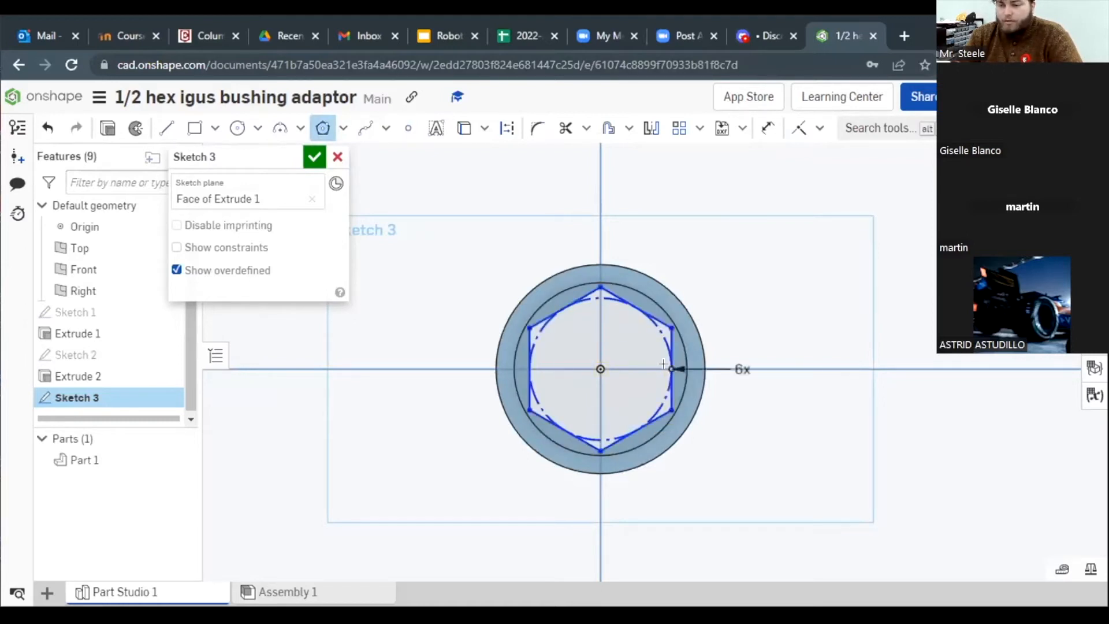
Step: Draw a circle centred on the origin around the hexagon and dimension its diameter to 0.75 in
{"action": "left_click", "coordinate": [238, 129]}
{"action": "left_click", "coordinate": [601, 368]}
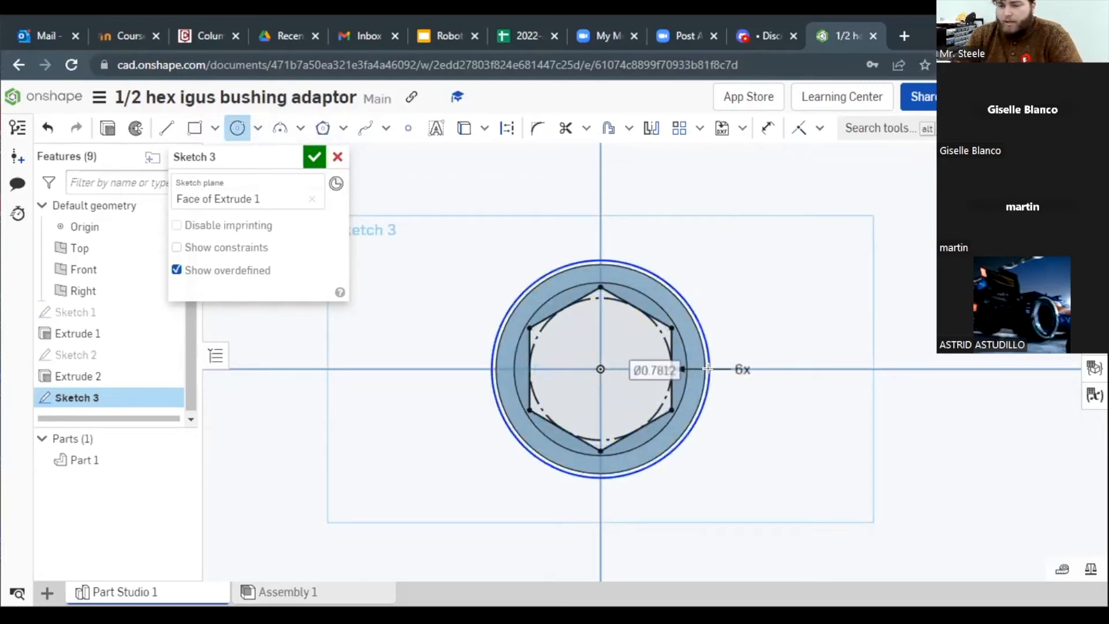
{"action": "key", "text": "u"}
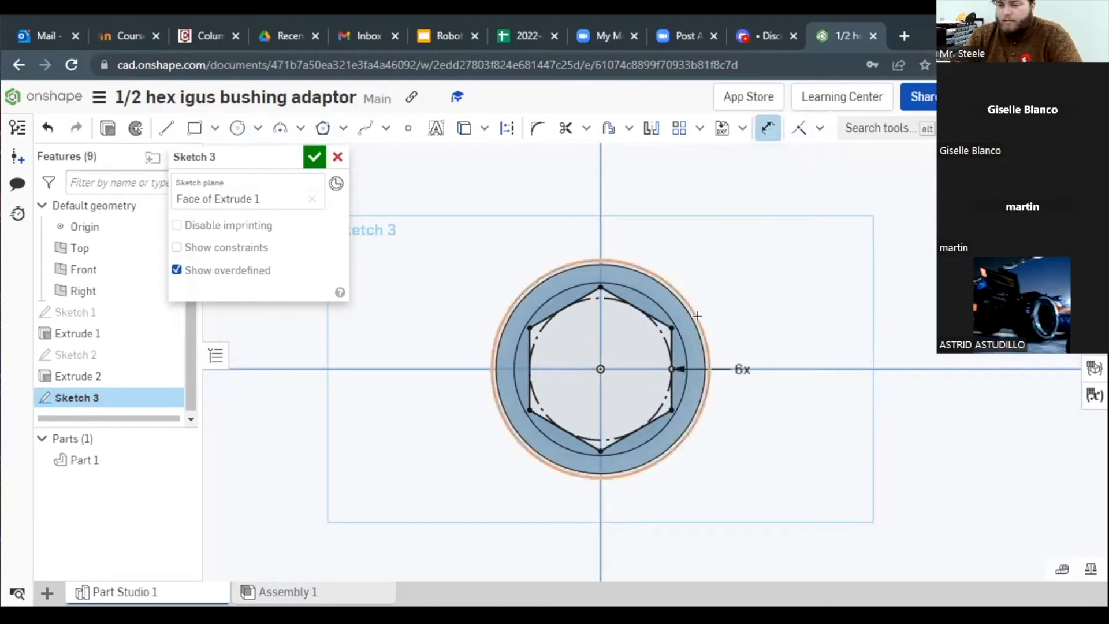
{"action": "left_click", "coordinate": [697, 316]}
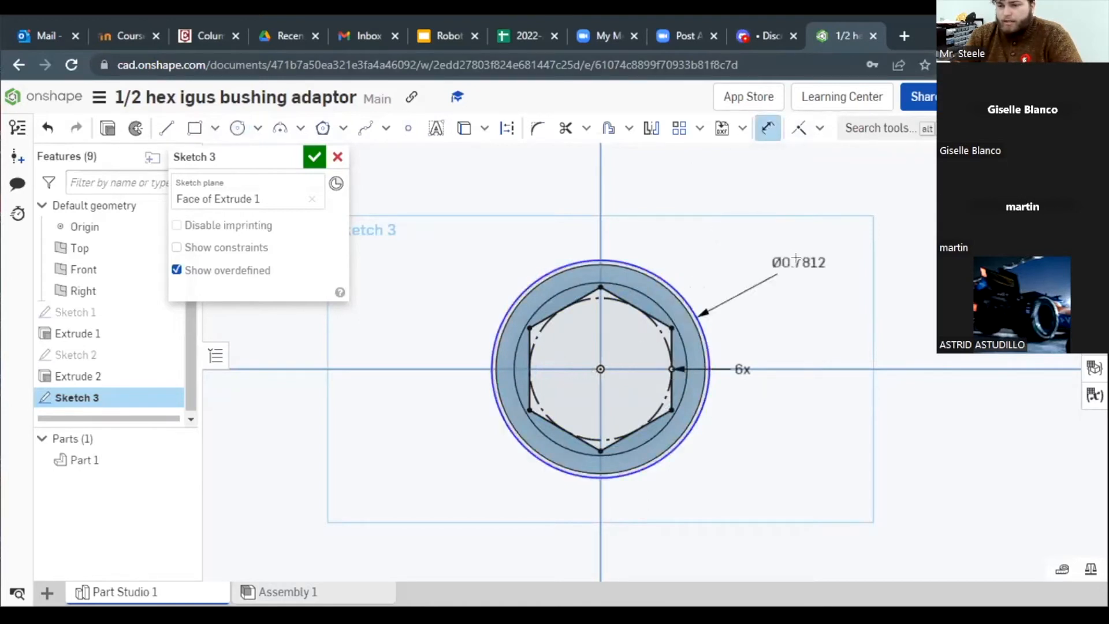
{"action": "left_click", "coordinate": [788, 255]}
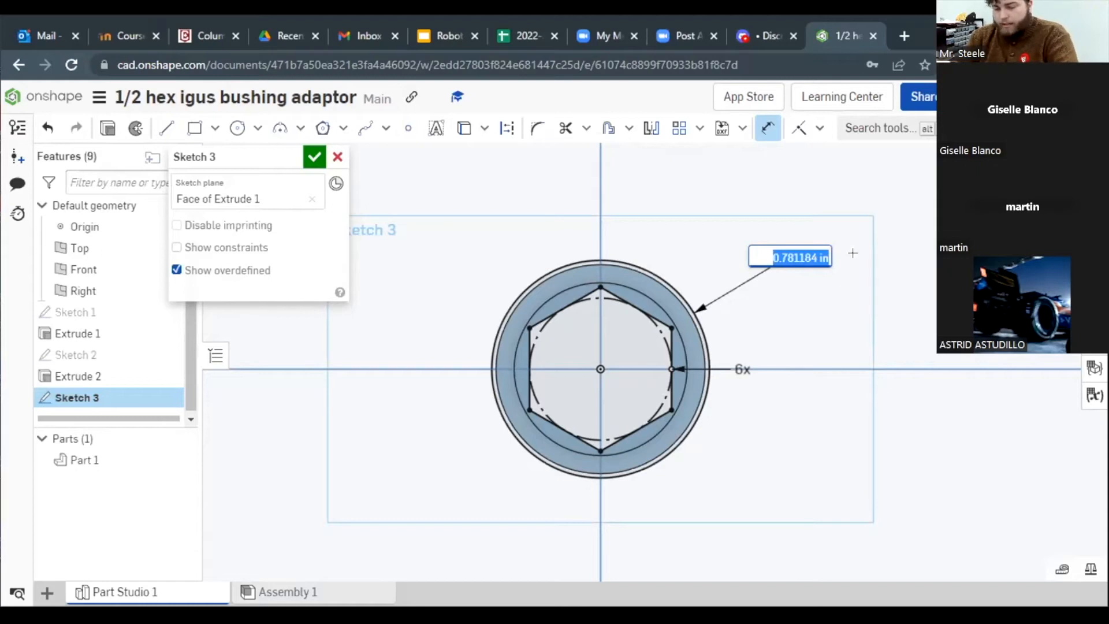
{"action": "type", "text": ".75"}
{"action": "key", "text": "Return"}
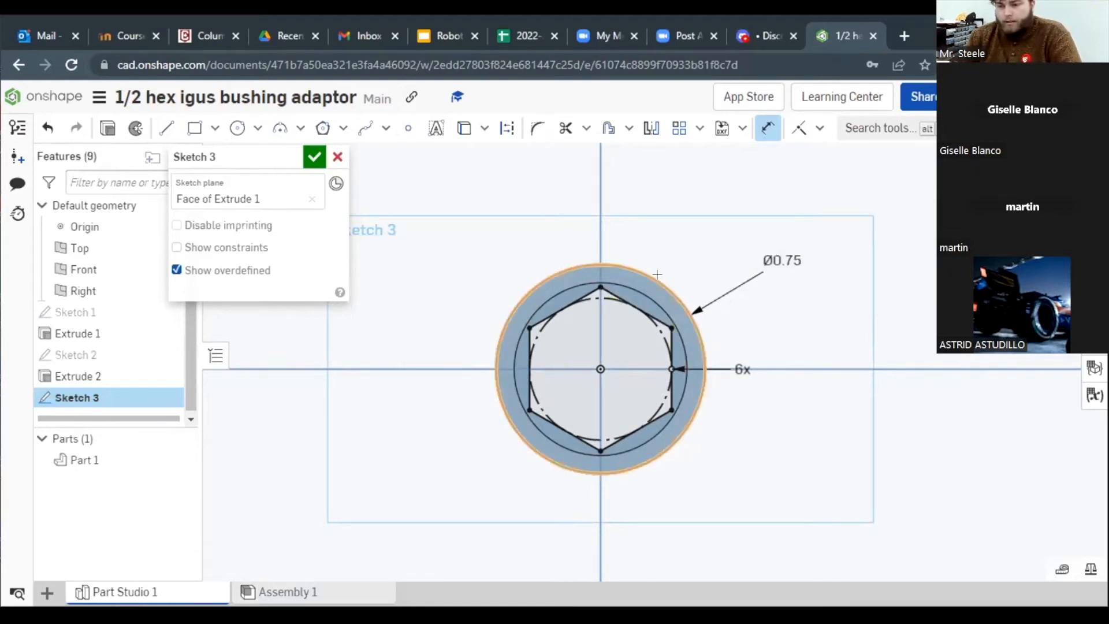
Step: Extrude the sketch region between the hexagon and the circle 1 mm, added to the existing part, and accept the feature
{"action": "mouse_move", "coordinate": [656, 248]}
{"action": "right_mouse_down"}
{"action": "mouse_move", "coordinate": [686, 271]}
{"action": "mouse_move", "coordinate": [661, 376]}
{"action": "mouse_move", "coordinate": [621, 262]}
{"action": "mouse_move", "coordinate": [606, 294]}
{"action": "right_mouse_up"}
{"action": "key", "text": "n"}
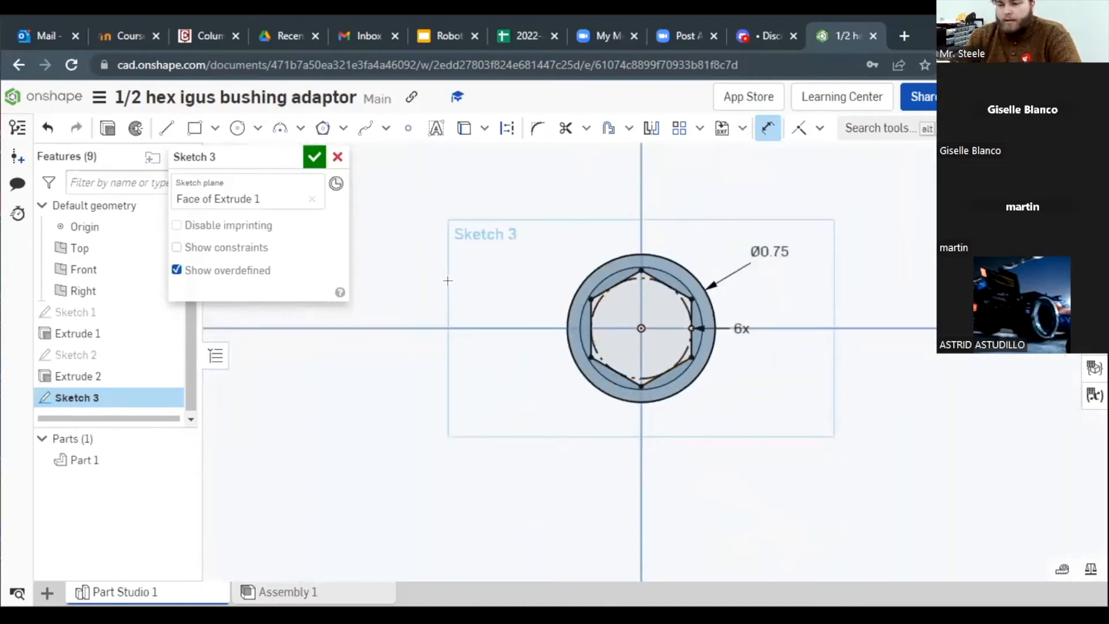
{"action": "left_click", "coordinate": [107, 128]}
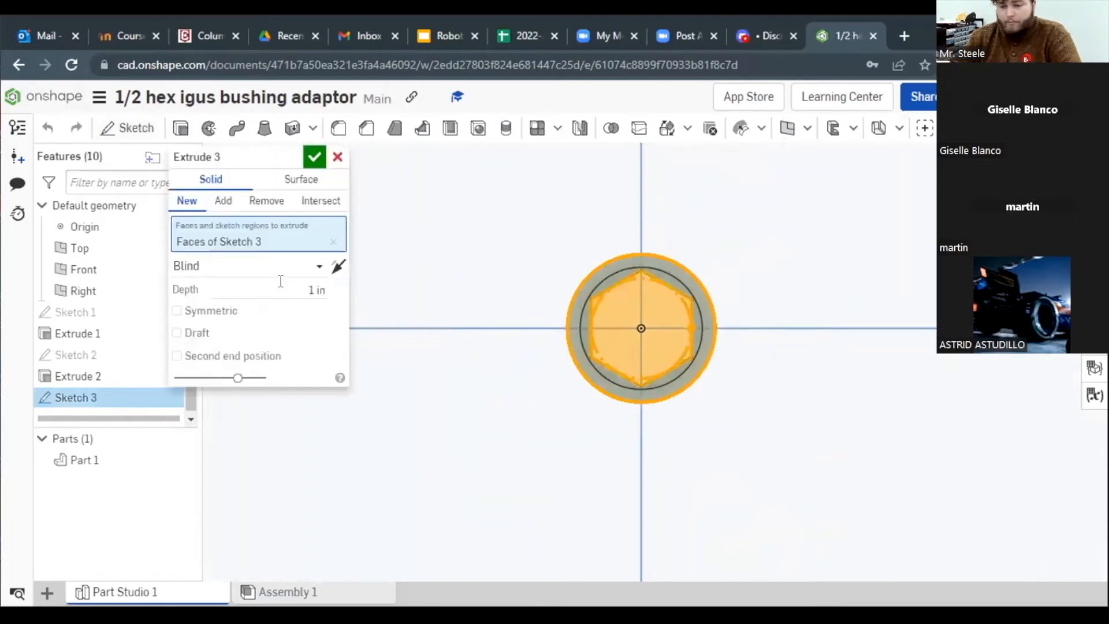
{"action": "left_click", "coordinate": [280, 283]}
{"action": "type", "text": "1/16"}
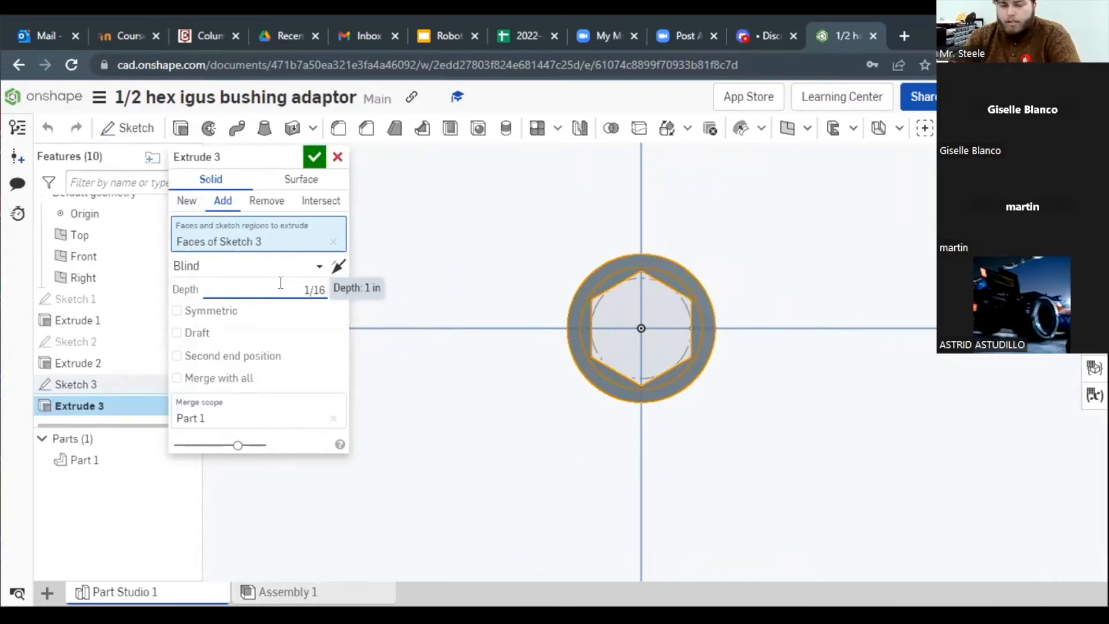
{"action": "key", "text": "BackSpace"}
{"action": "key", "text": "BackSpace"}
{"action": "key", "text": "BackSpace"}
{"action": "key", "text": "BackSpace"}
{"action": "type", "text": "1m"}
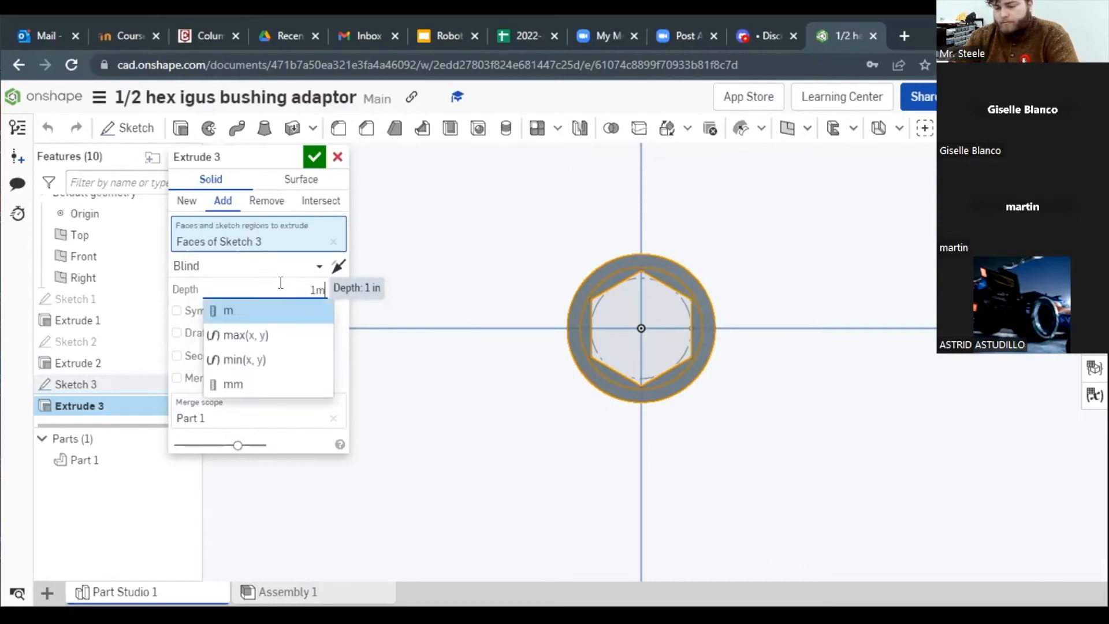
{"action": "type", "text": "m"}
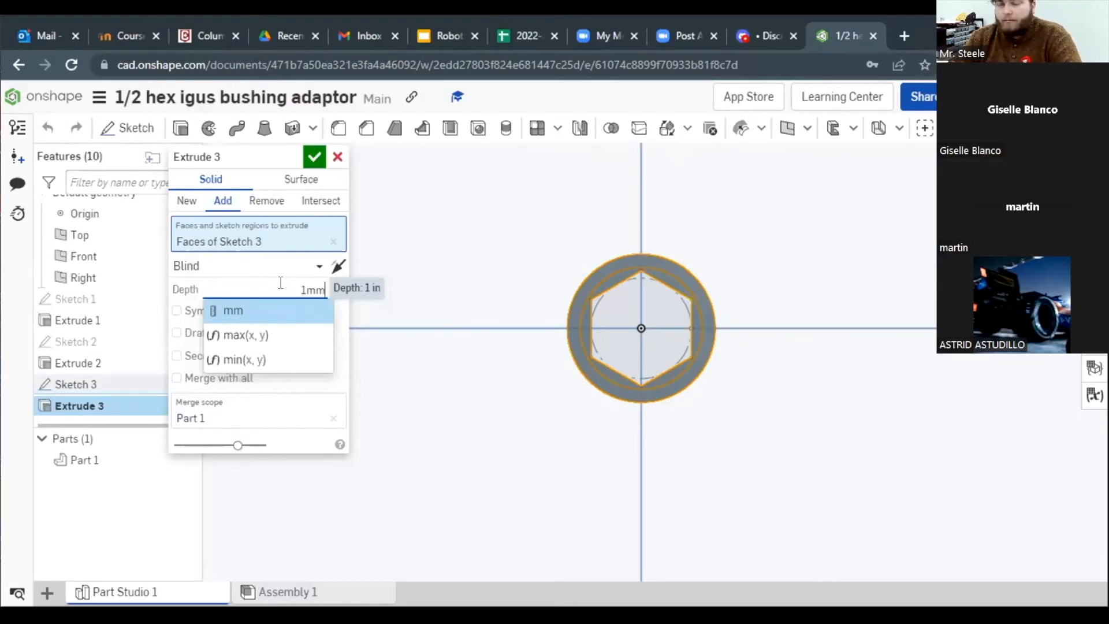
{"action": "key", "text": "Return"}
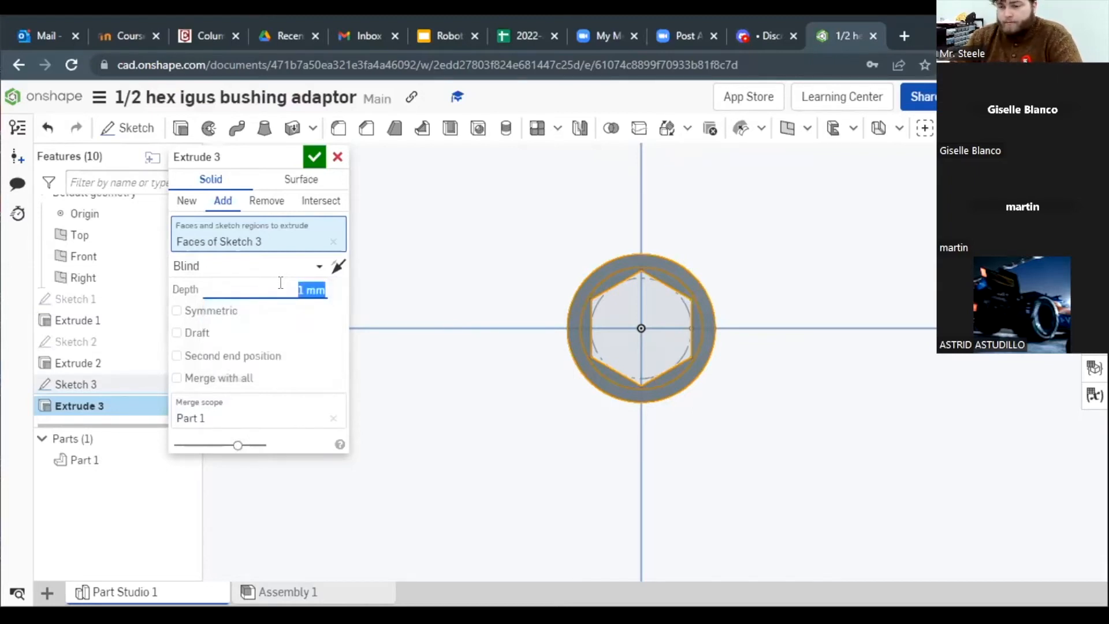
{"action": "right_click_drag", "start_coordinate": [560, 263], "coordinate": [664, 276]}
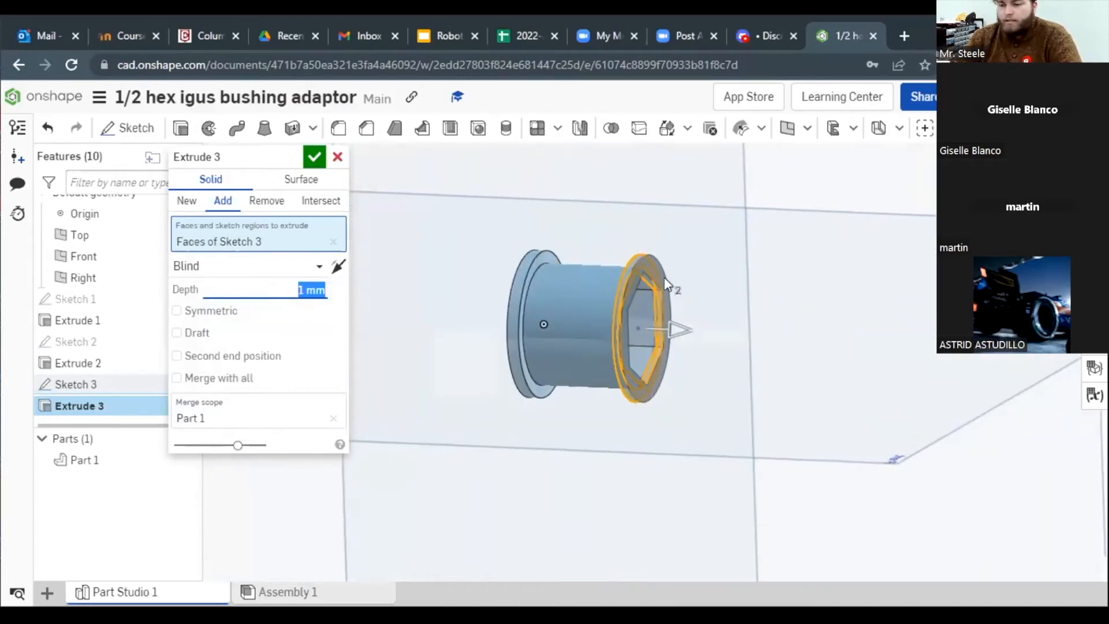
{"action": "left_click", "coordinate": [312, 158]}
Step: Reopen the sketch behind the 1 mm lip for editing and set the outer circle's diameter to 0.51 in
{"action": "right_click_drag", "start_coordinate": [476, 245], "coordinate": [277, 254]}
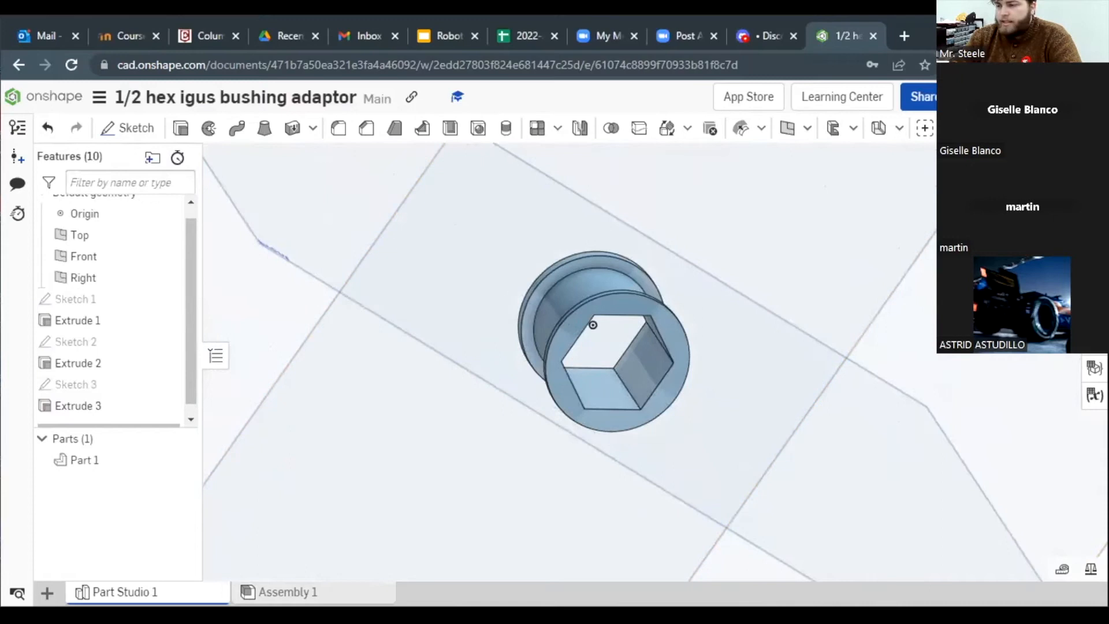
{"action": "key", "text": "shift+5"}
{"action": "scroll", "coordinate": [682, 361], "scroll_direction": "up", "scroll_amount": 5}
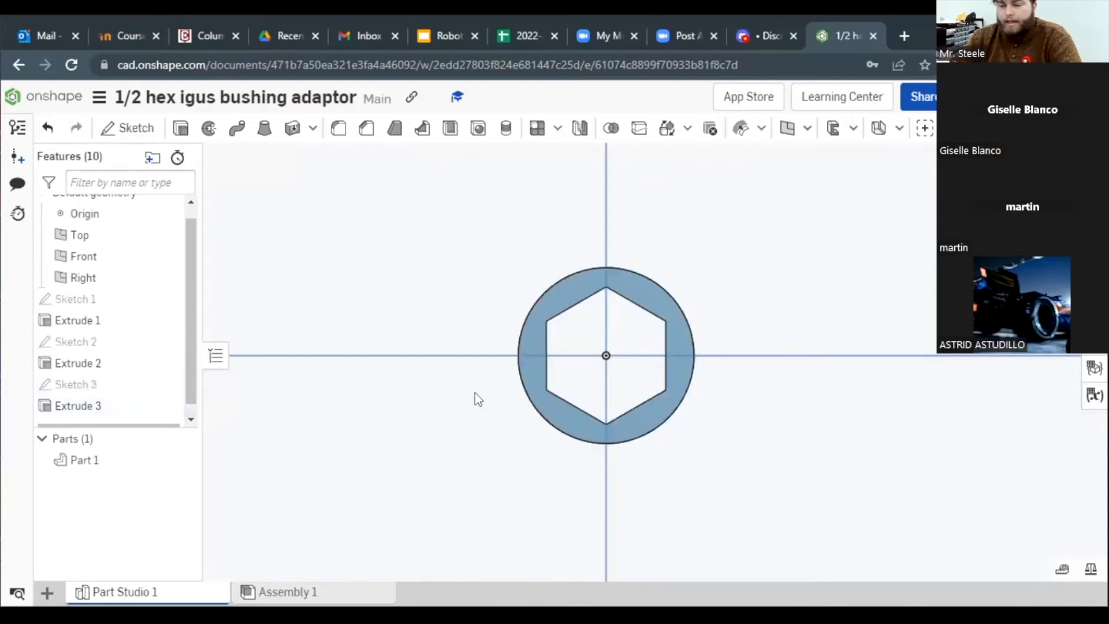
{"action": "right_click", "coordinate": [114, 390]}
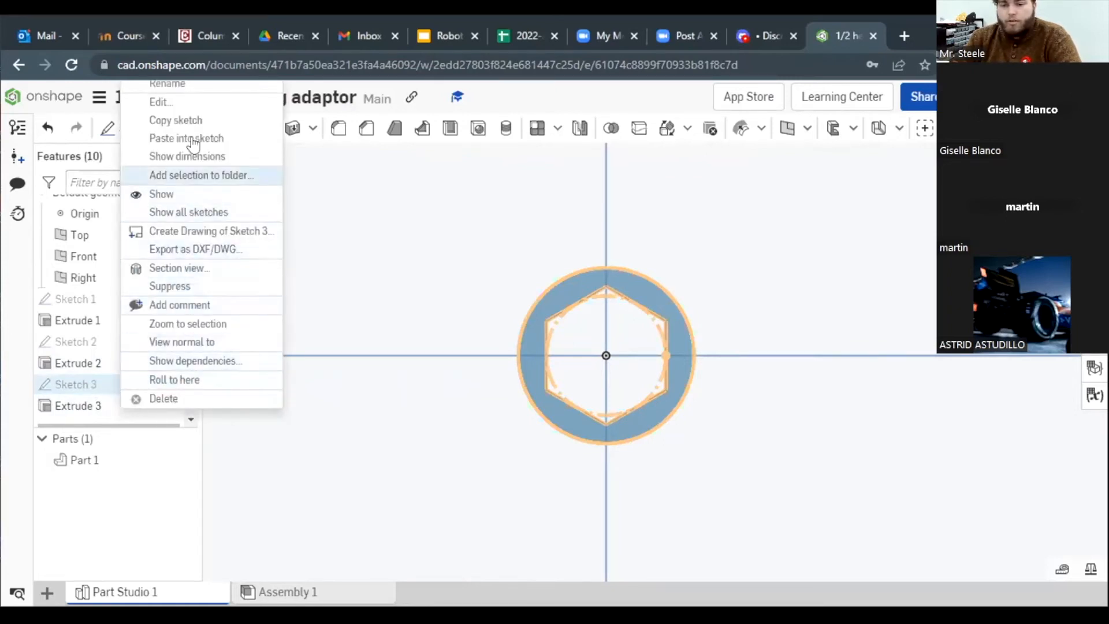
{"action": "left_click", "coordinate": [184, 108]}
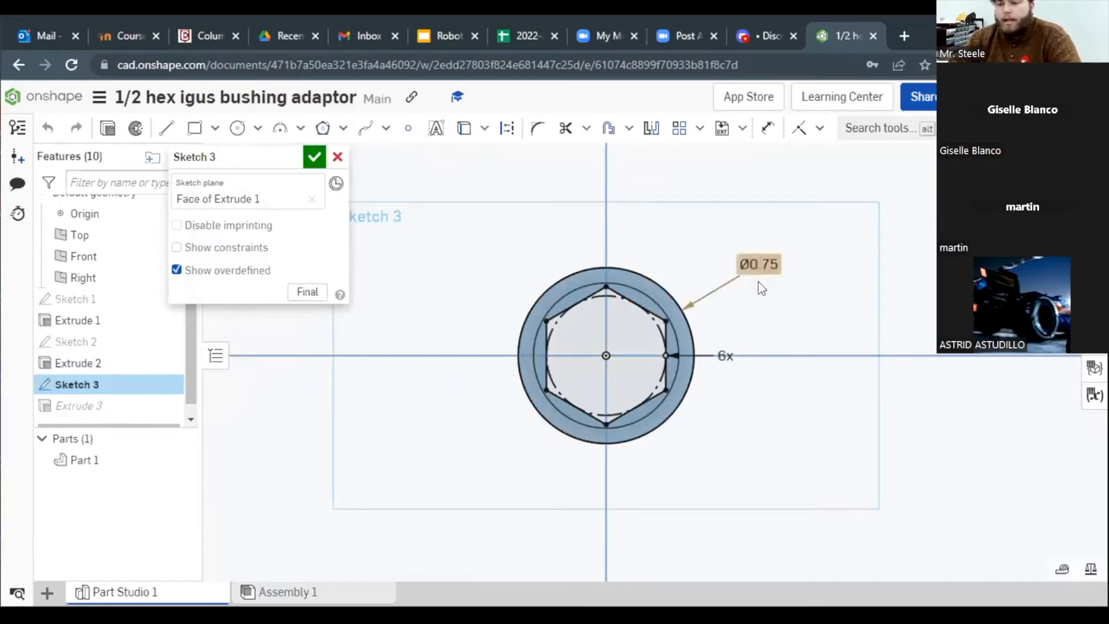
{"action": "left_click_drag", "start_coordinate": [762, 266], "coordinate": [867, 266]}
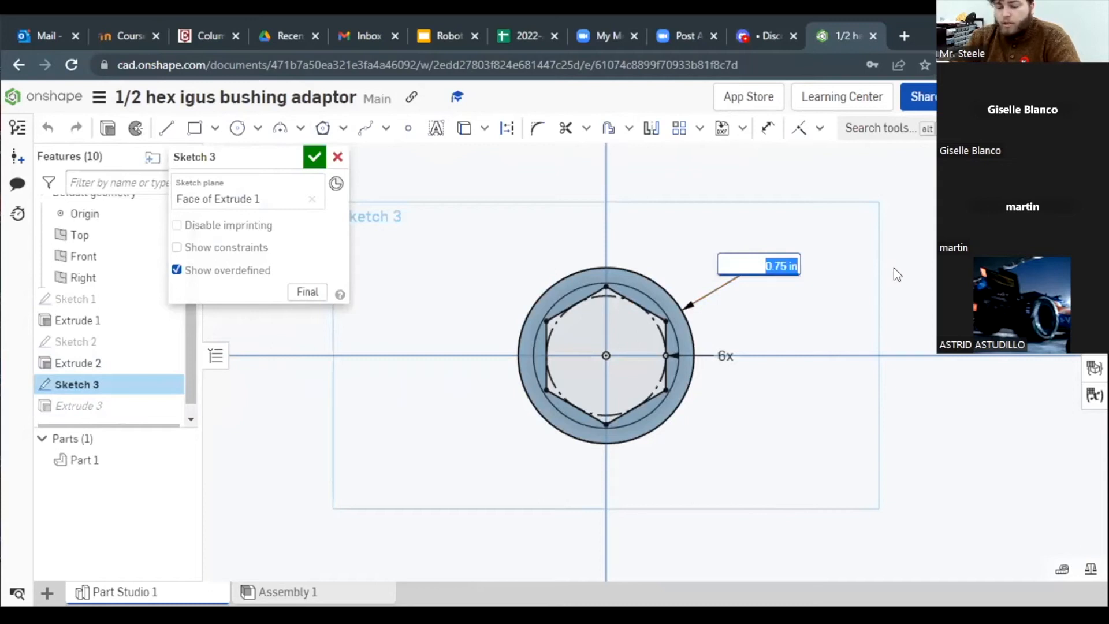
{"action": "type", "text": ".51"}
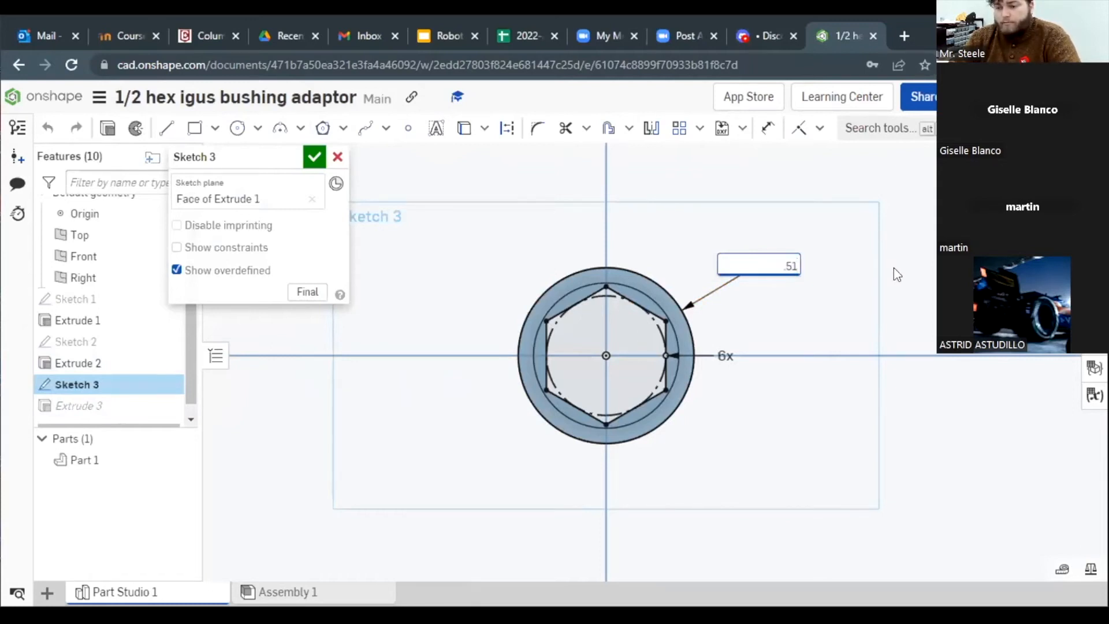
{"action": "key", "text": "Return"}
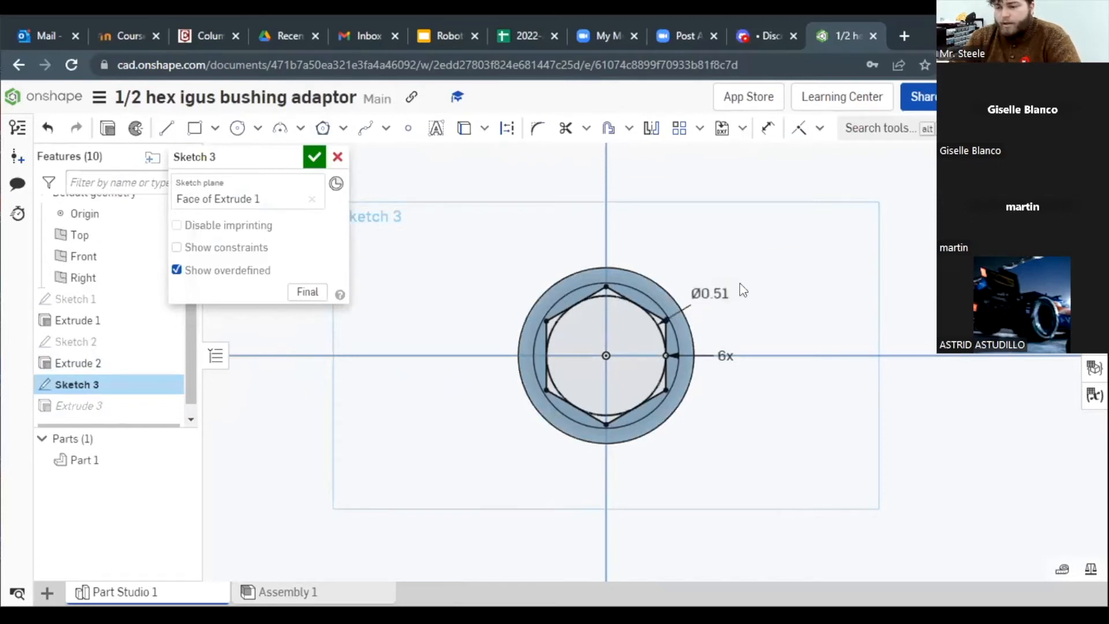
Step: Set the lip circle's diameter to 0.63 in and accept the sketch
{"action": "double_click", "coordinate": [710, 293]}
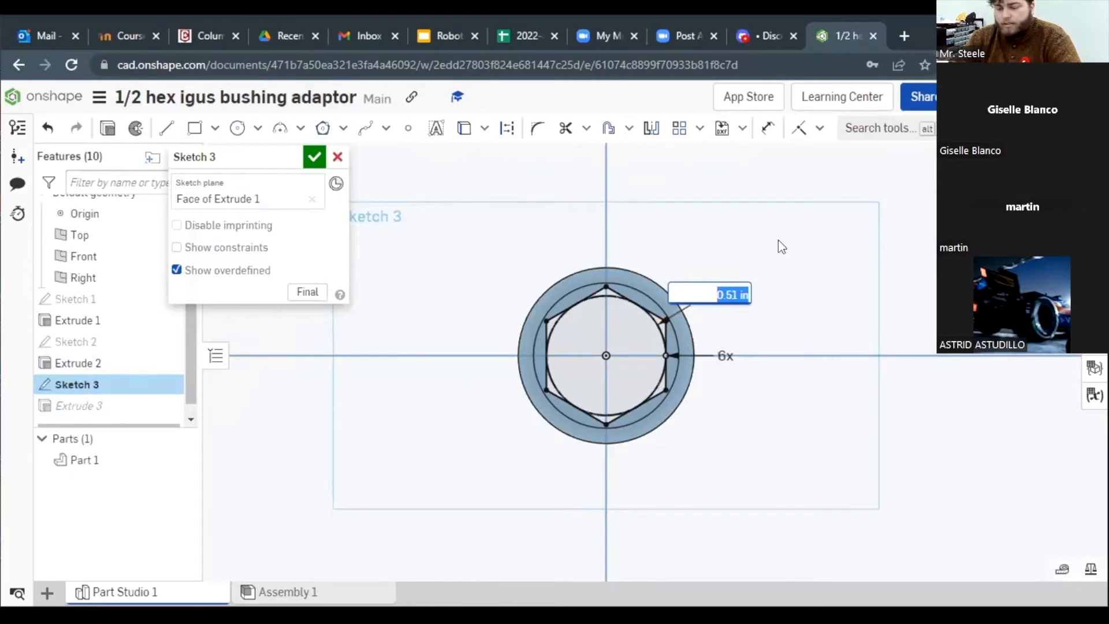
{"action": "key", "text": "BackSpace"}
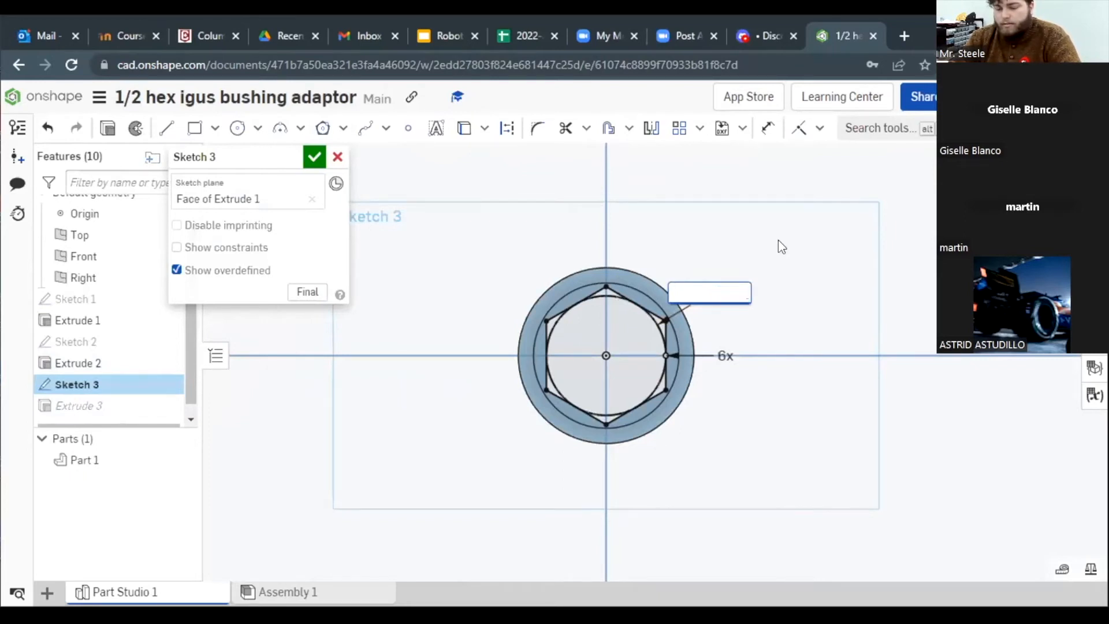
{"action": "type", "text": "61"}
{"action": "key", "text": "Return"}
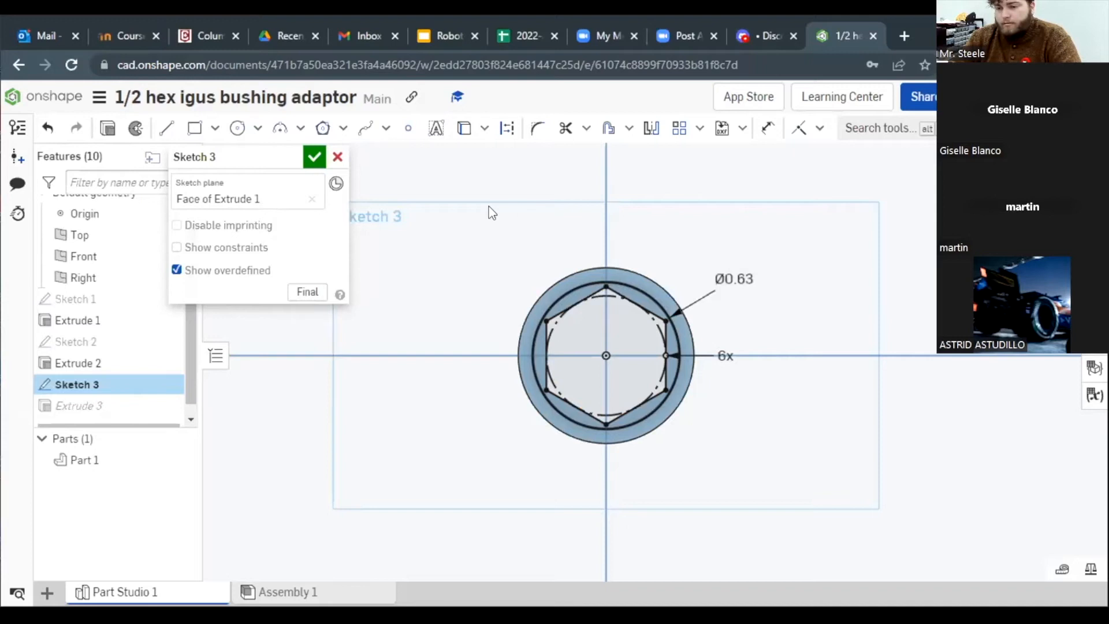
{"action": "left_click", "coordinate": [314, 157]}
Step: Inspect the bushing's thin end lip closely, checking its step over the ring body and the hex bore
{"action": "right_click_drag", "start_coordinate": [498, 233], "coordinate": [607, 238]}
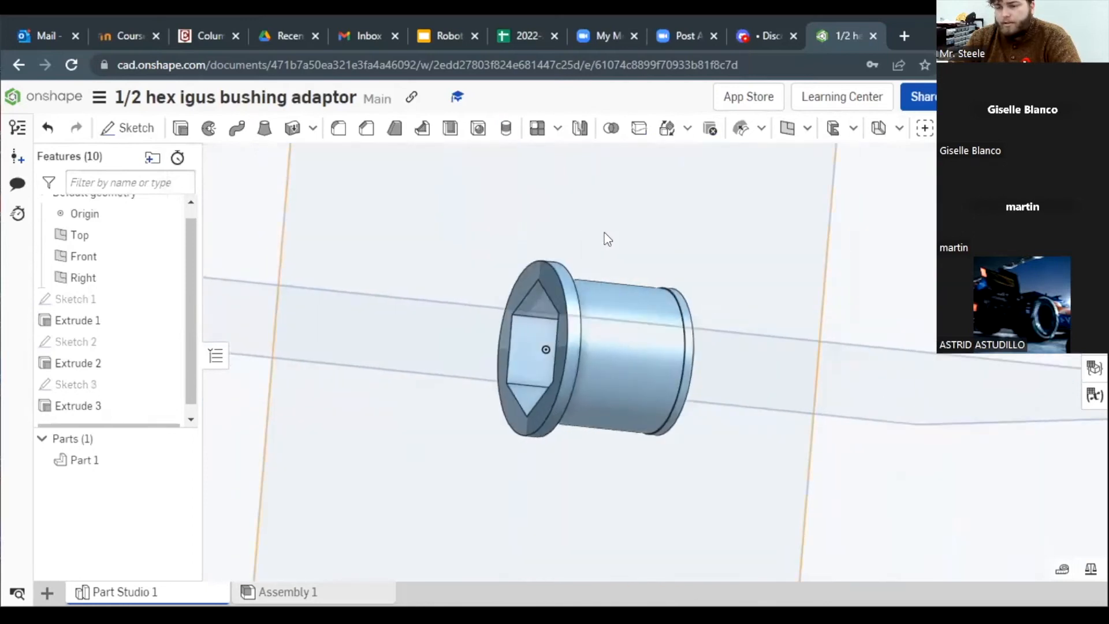
{"action": "scroll", "coordinate": [694, 329], "scroll_direction": "up", "scroll_amount": 6}
{"action": "right_click_drag", "start_coordinate": [638, 200], "coordinate": [621, 223]}
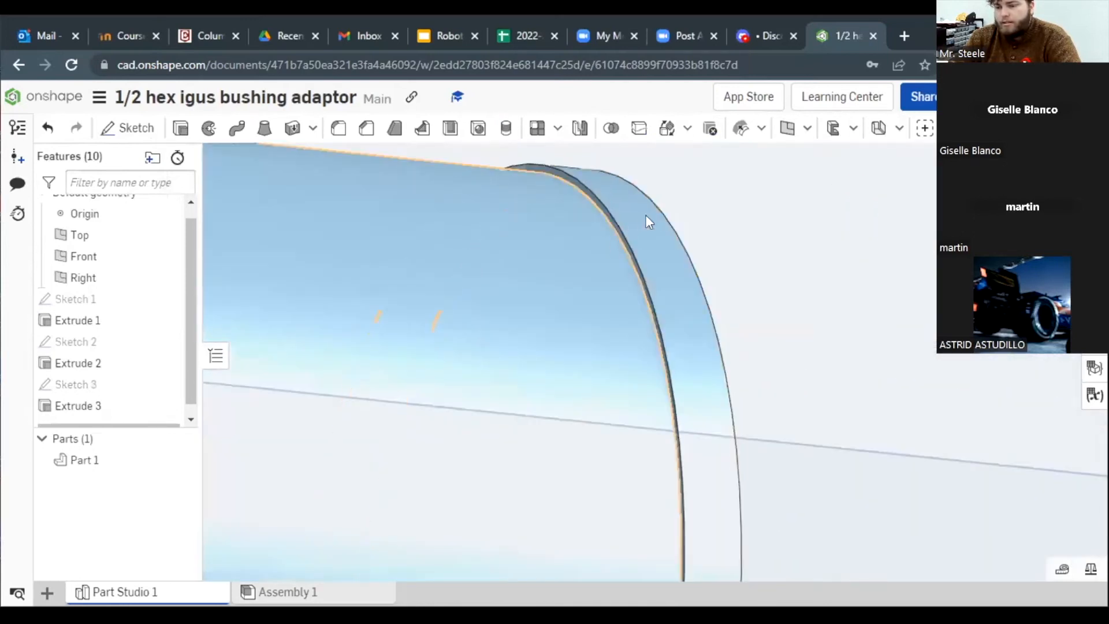
{"action": "scroll", "coordinate": [572, 215], "scroll_direction": "down", "scroll_amount": 8}
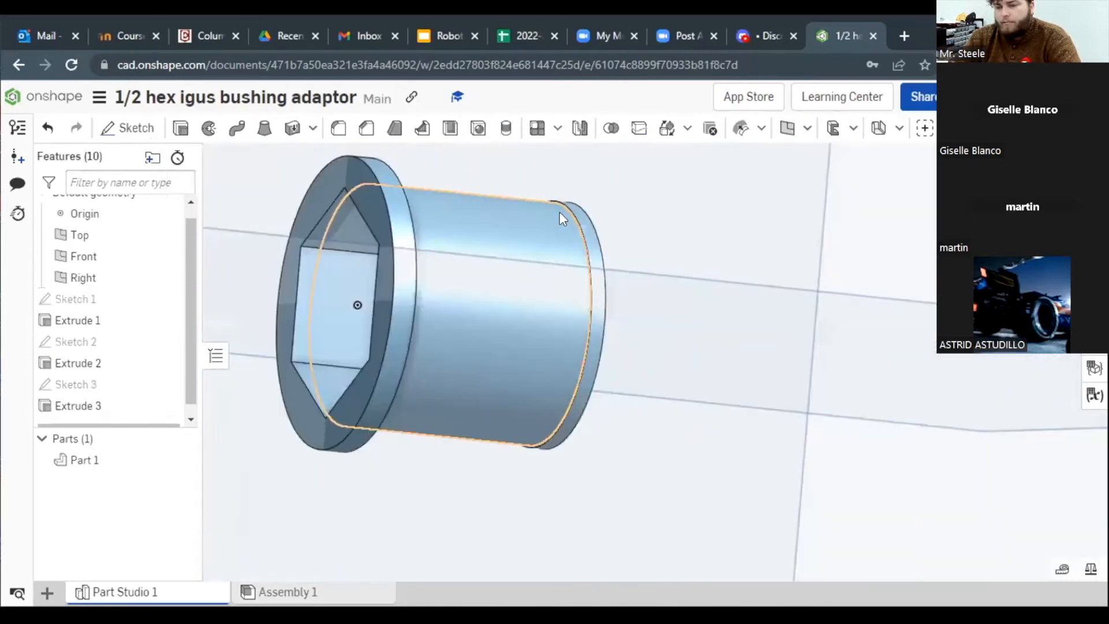
{"action": "mouse_move", "coordinate": [543, 207]}
{"action": "right_mouse_down"}
{"action": "mouse_move", "coordinate": [494, 189]}
{"action": "mouse_move", "coordinate": [538, 211]}
{"action": "mouse_move", "coordinate": [488, 206]}
{"action": "mouse_move", "coordinate": [537, 191]}
{"action": "mouse_move", "coordinate": [531, 206]}
{"action": "right_mouse_up"}
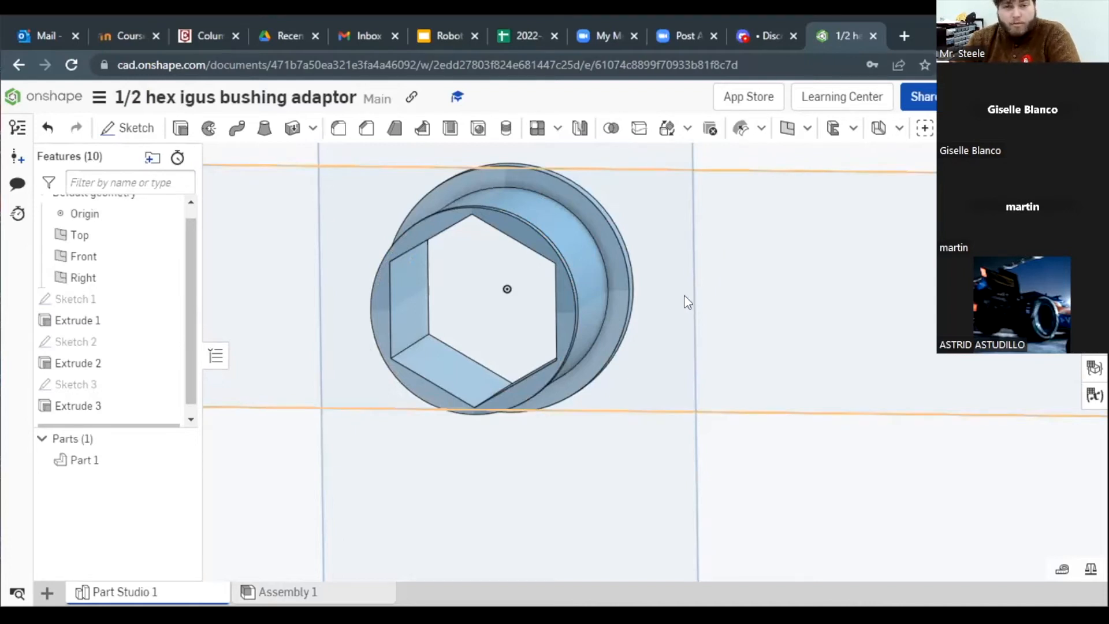
Step: Start a new sketch on the lip's end face and draw a vertical line from the origin to beyond the flange's outer edge
{"action": "key", "text": "shift+5"}
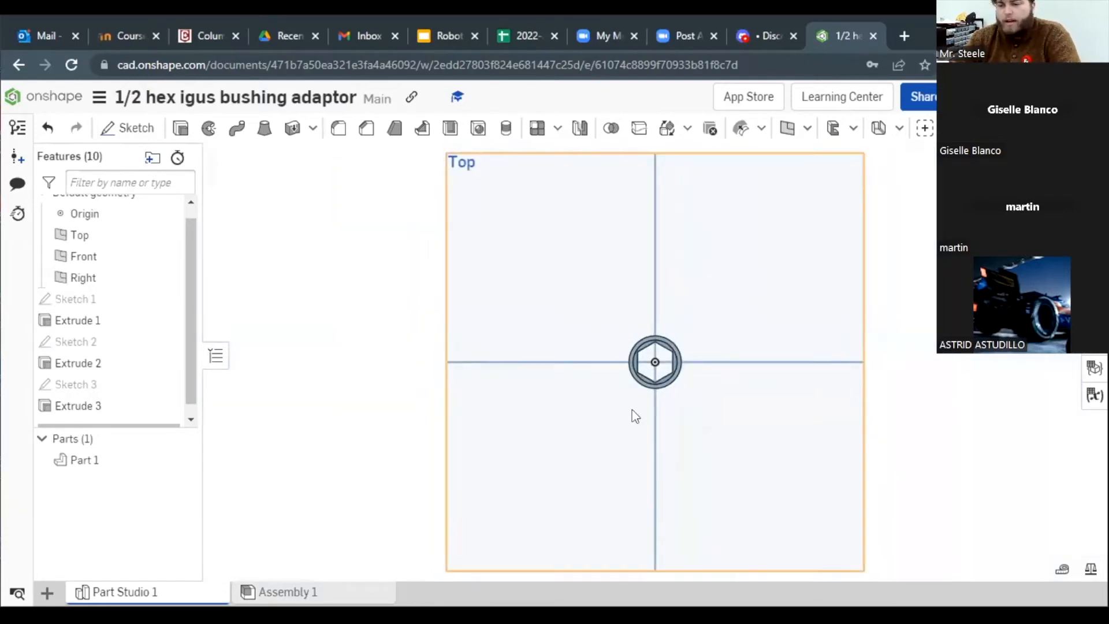
{"action": "scroll", "coordinate": [666, 366], "scroll_direction": "up", "scroll_amount": 5}
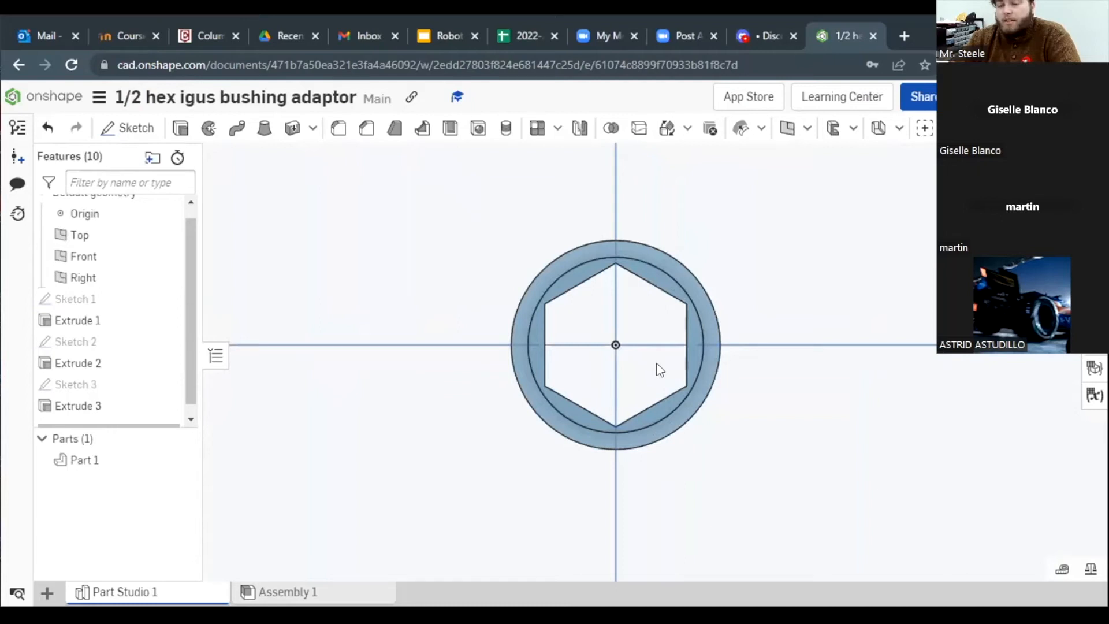
{"action": "left_click", "coordinate": [136, 131]}
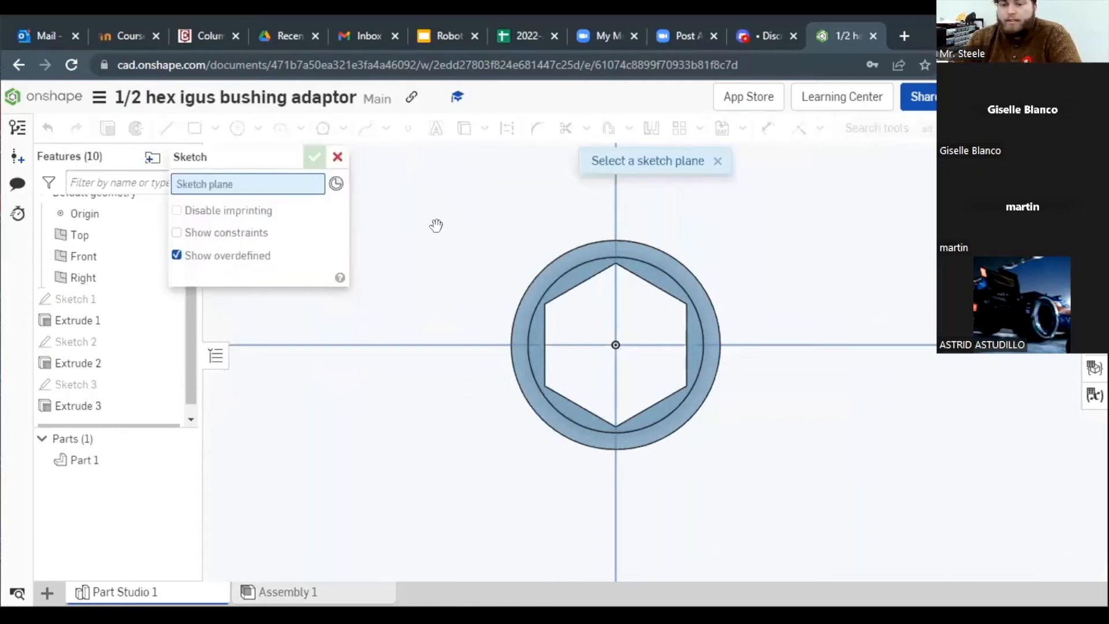
{"action": "left_click", "coordinate": [662, 287]}
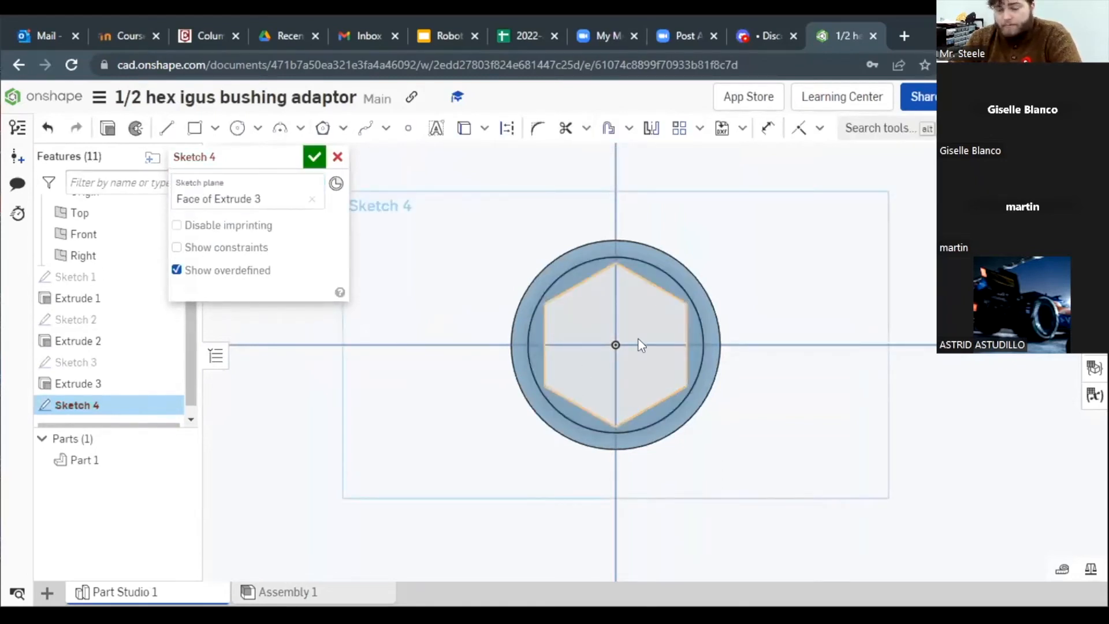
{"action": "left_click", "coordinate": [166, 133]}
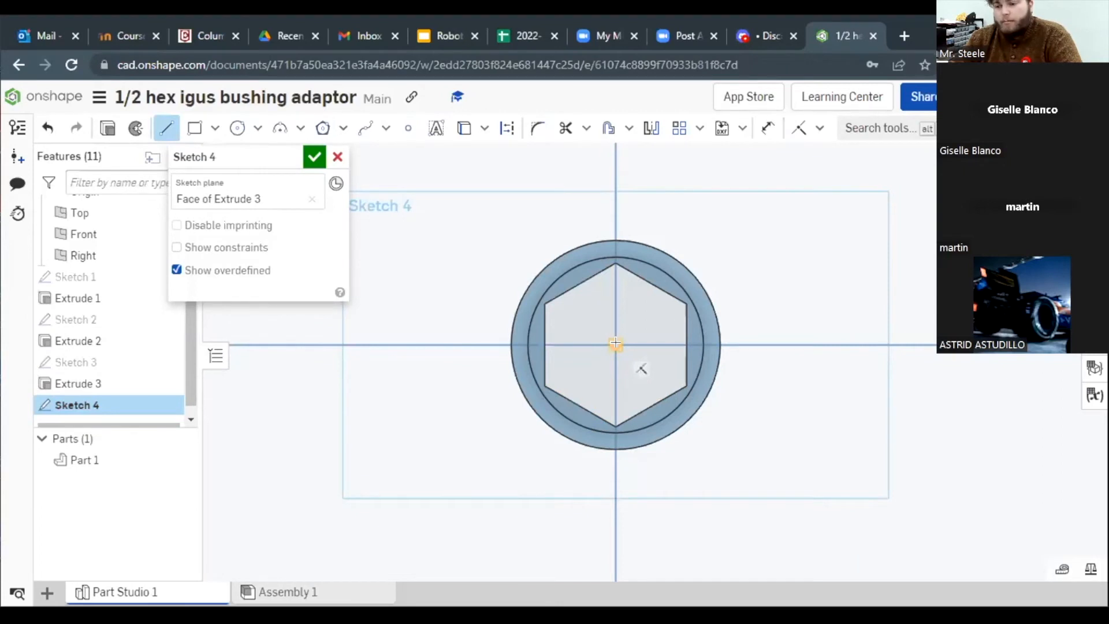
{"action": "left_click", "coordinate": [616, 343]}
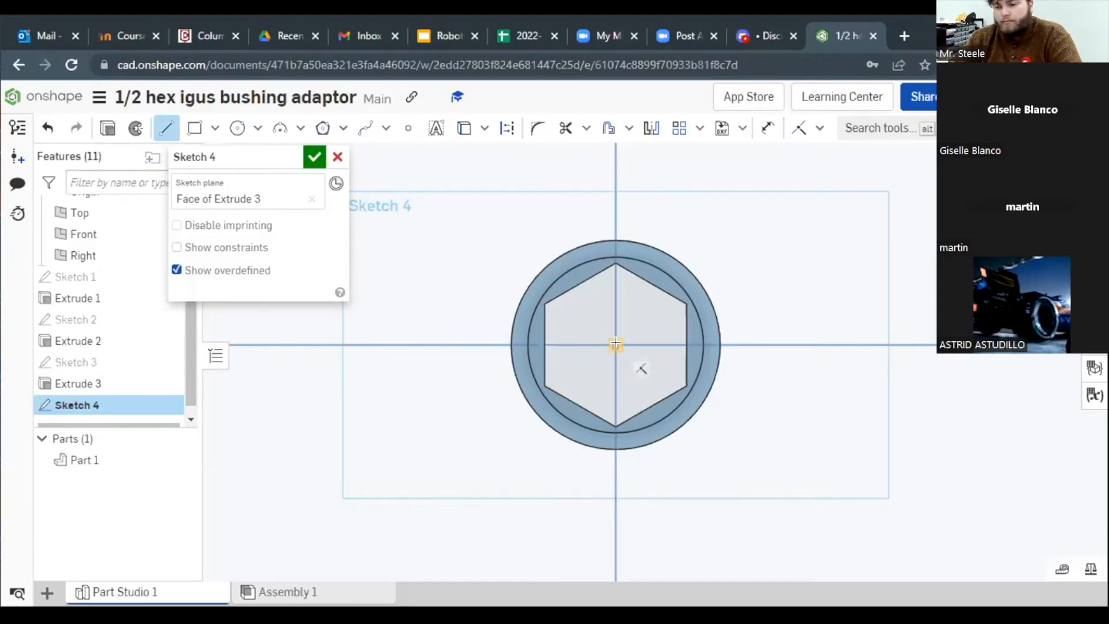
{"action": "left_click", "coordinate": [616, 225]}
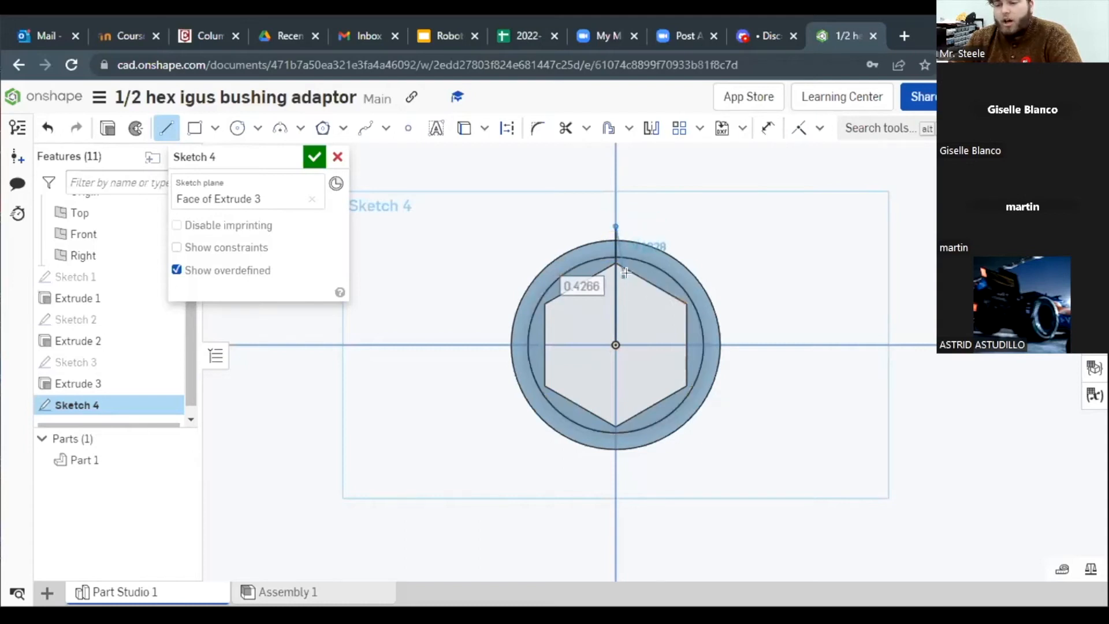
{"action": "key", "text": "Escape"}
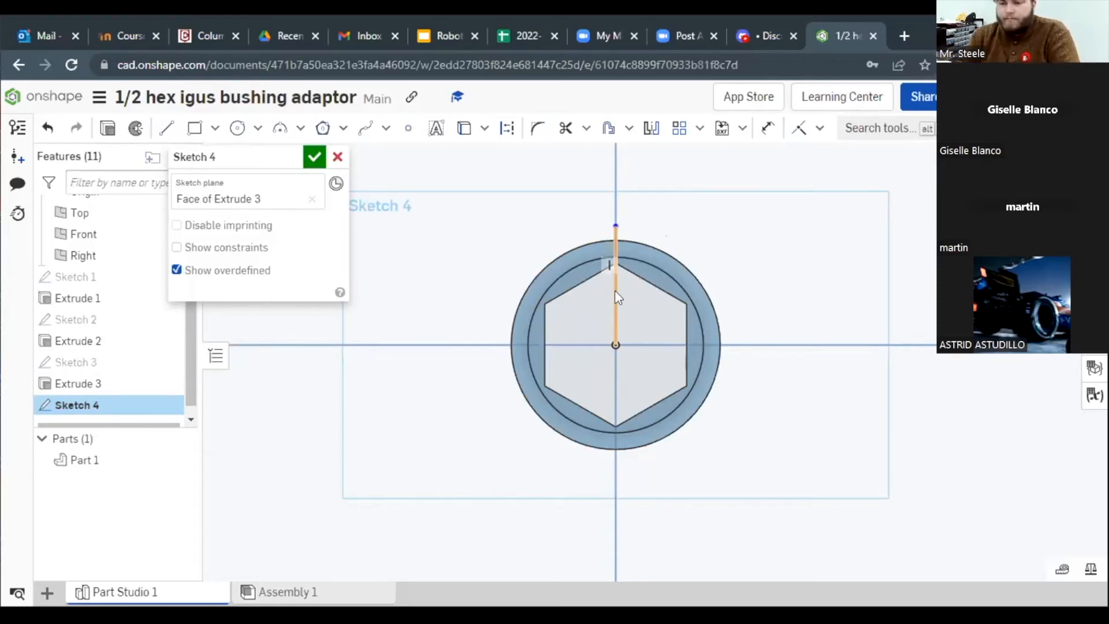
{"action": "scroll", "coordinate": [637, 296], "scroll_direction": "up", "scroll_amount": 3}
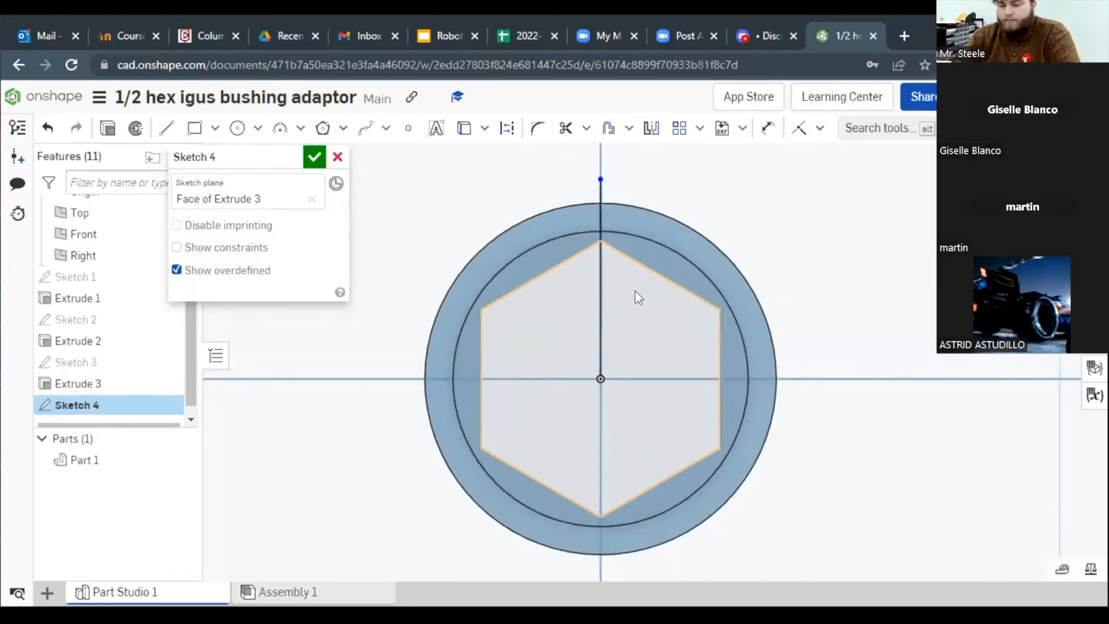
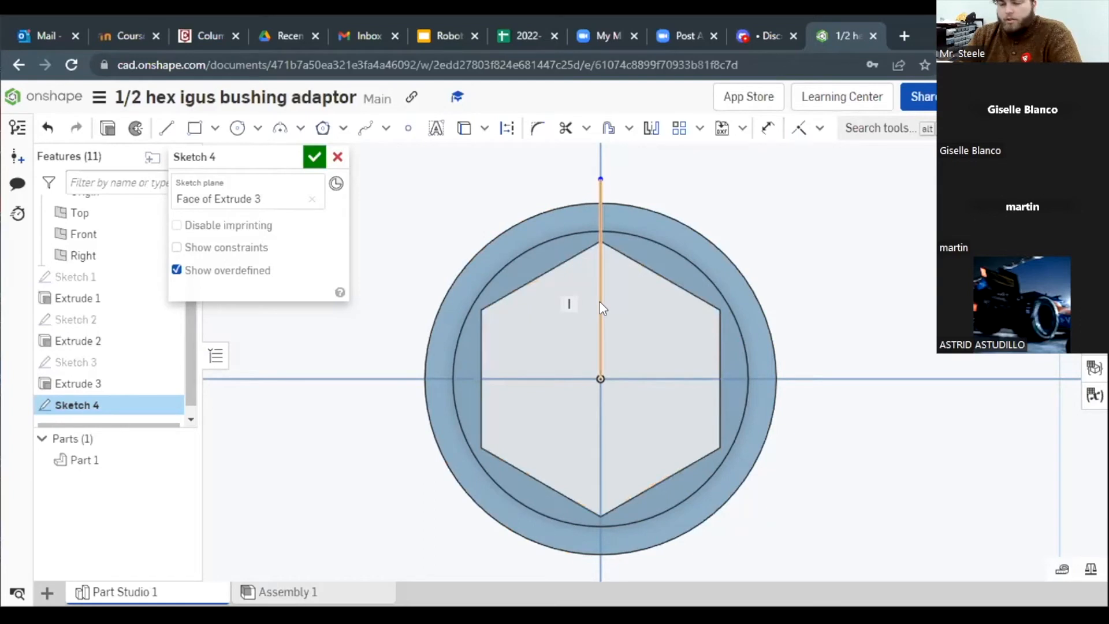
Step: Draw a second line about 0.44 in long from the origin past the flange's edge, tilted slightly clockwise of the vertical line
{"action": "left_click", "coordinate": [167, 131]}
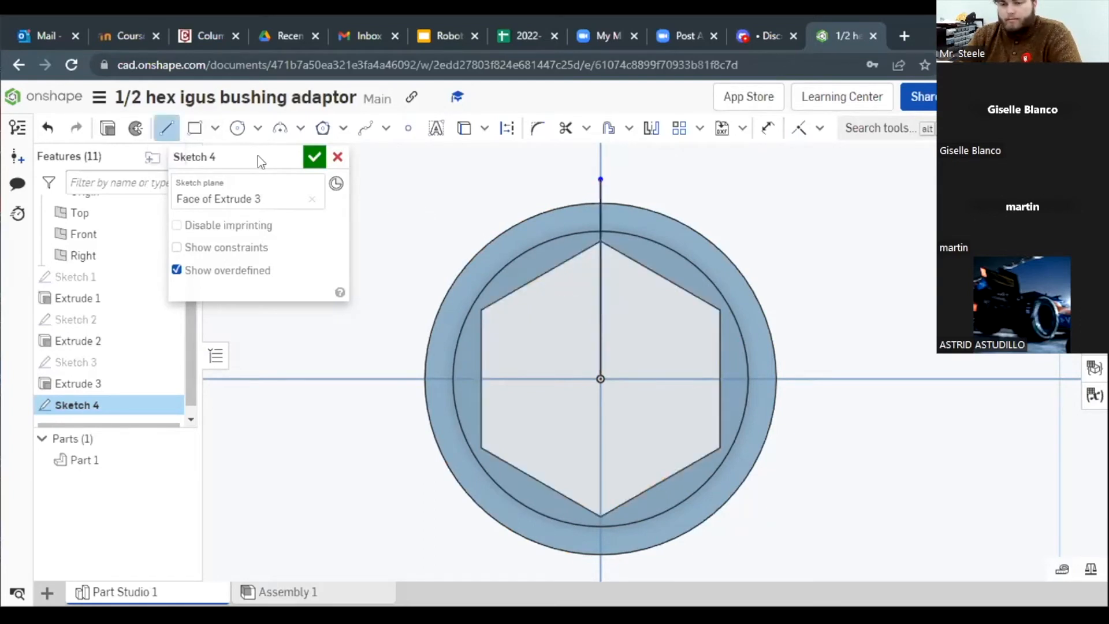
{"action": "left_click", "coordinate": [600, 379]}
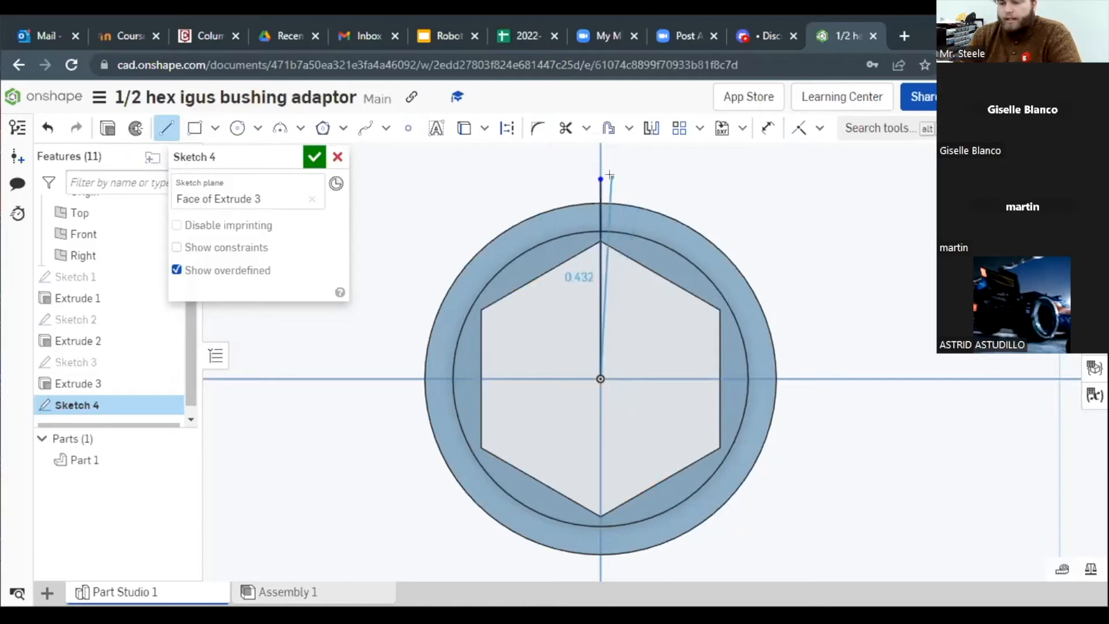
{"action": "left_click", "coordinate": [643, 178]}
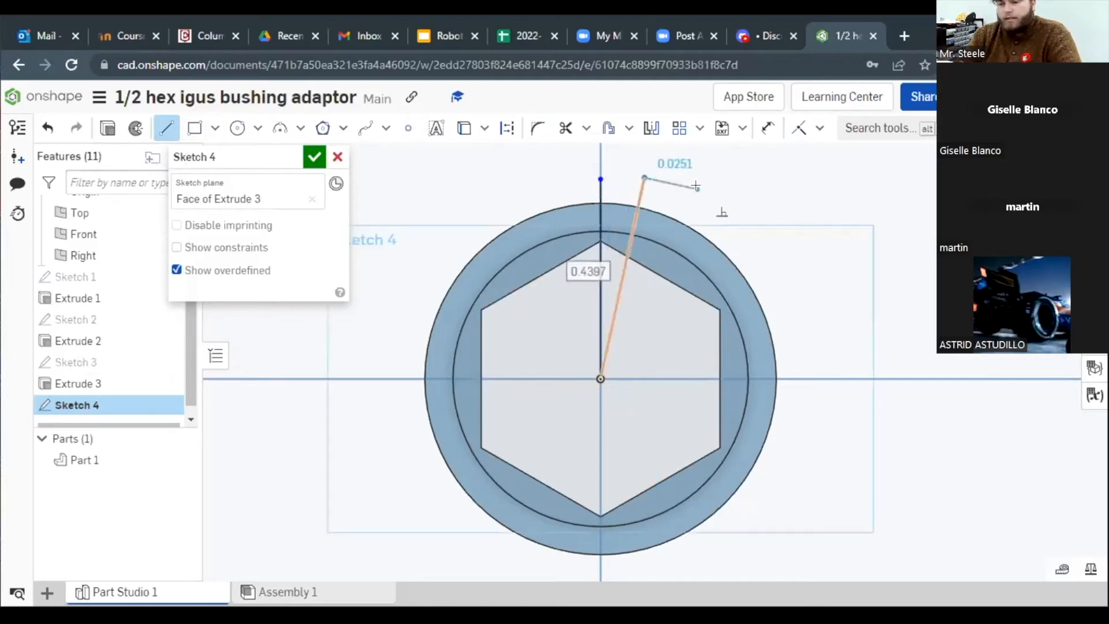
{"action": "key", "text": "Escape"}
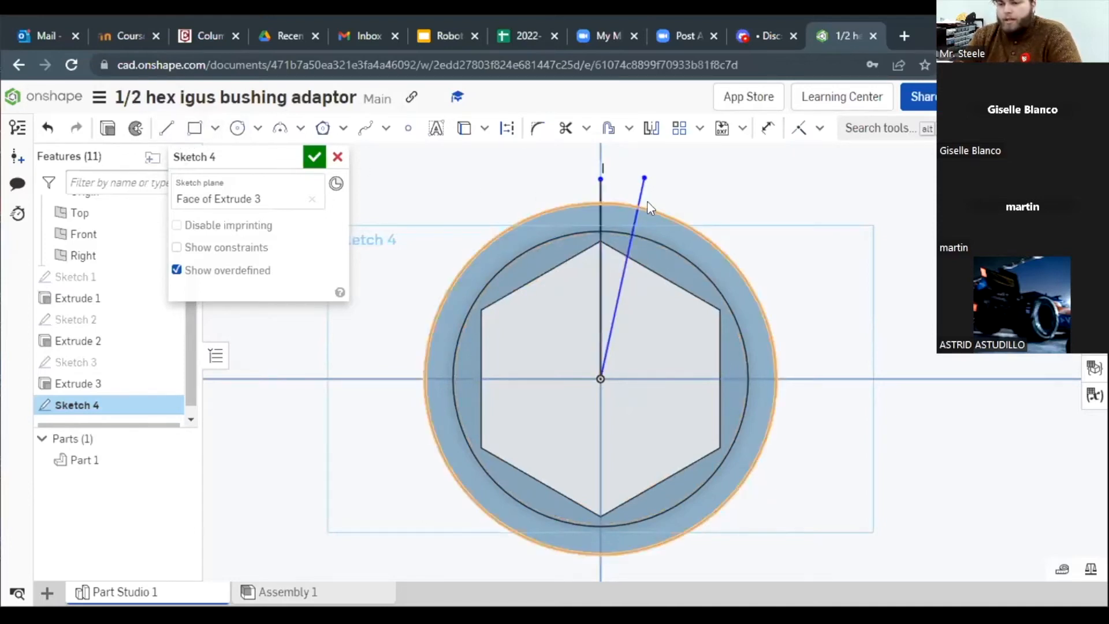
{"action": "left_click", "coordinate": [601, 199]}
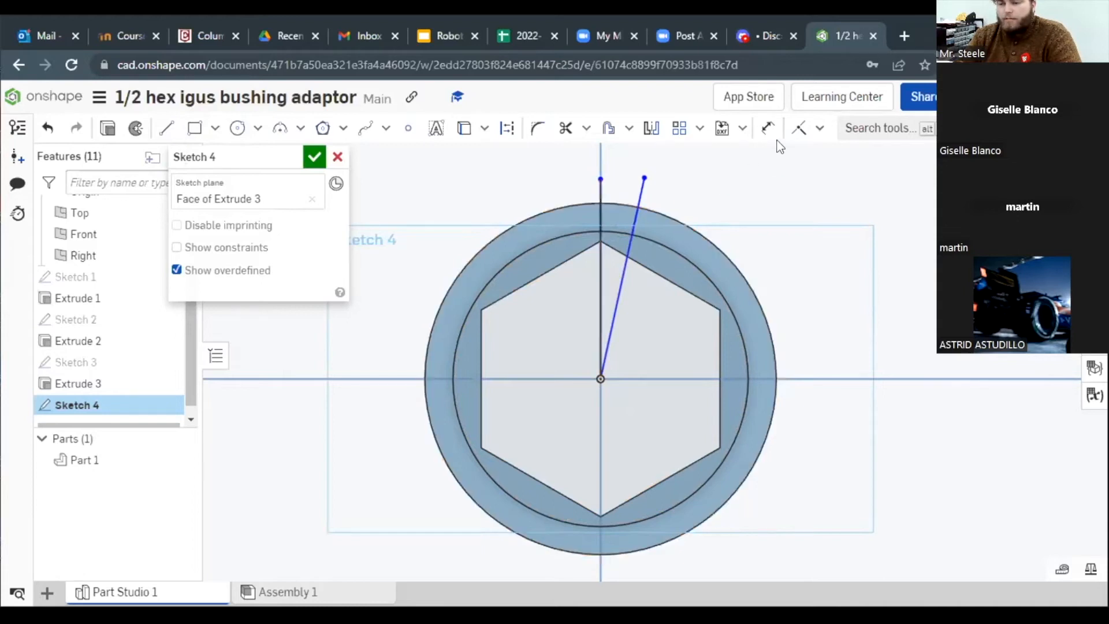
Step: Dimension the angle between the vertical and tilted lines and set it to 6.25 degrees
{"action": "left_click", "coordinate": [768, 128]}
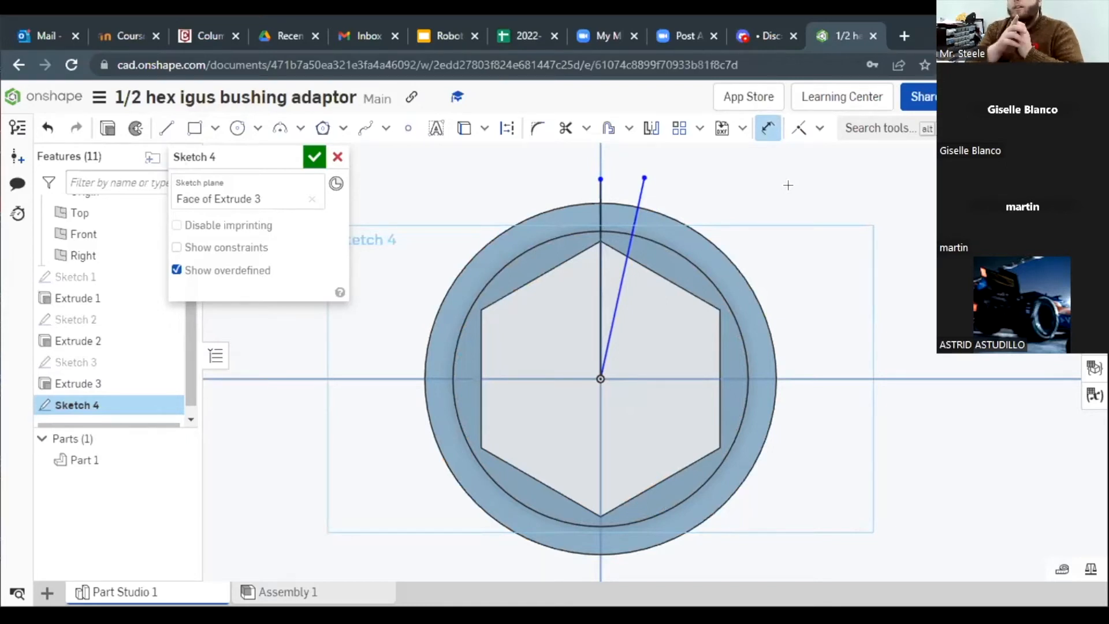
{"action": "left_click", "coordinate": [598, 200]}
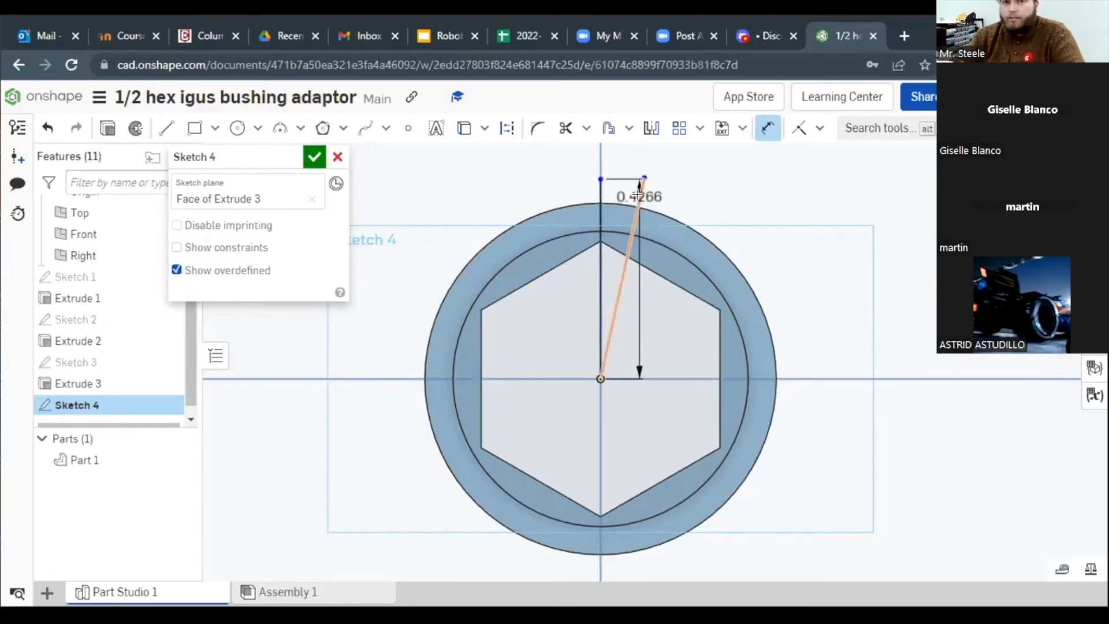
{"action": "left_click", "coordinate": [638, 195]}
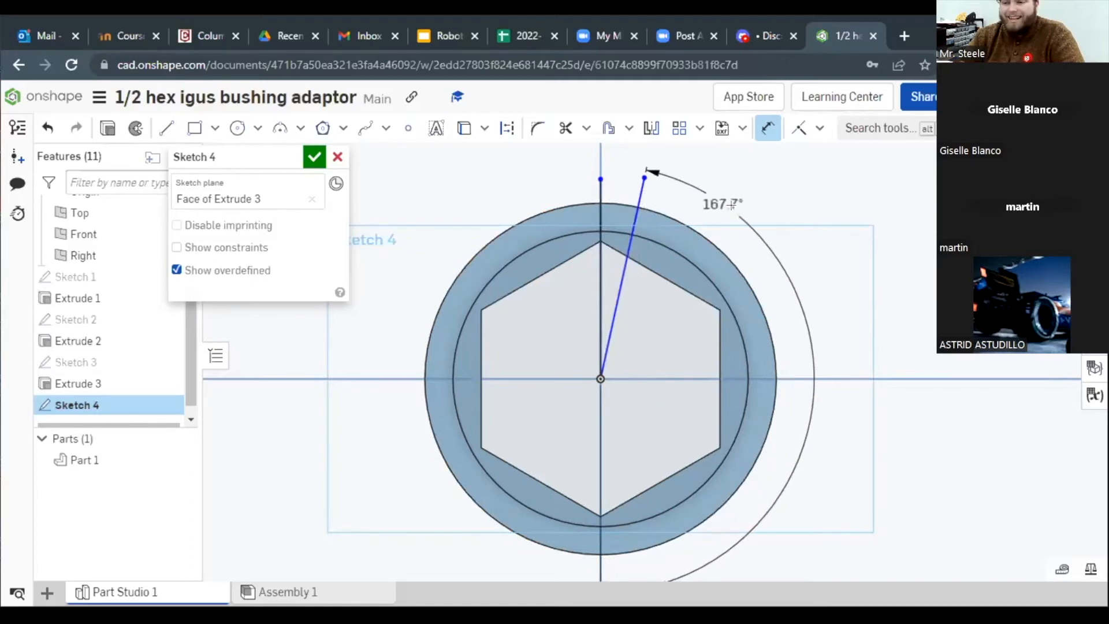
{"action": "scroll", "coordinate": [628, 254], "scroll_direction": "down", "scroll_amount": 3}
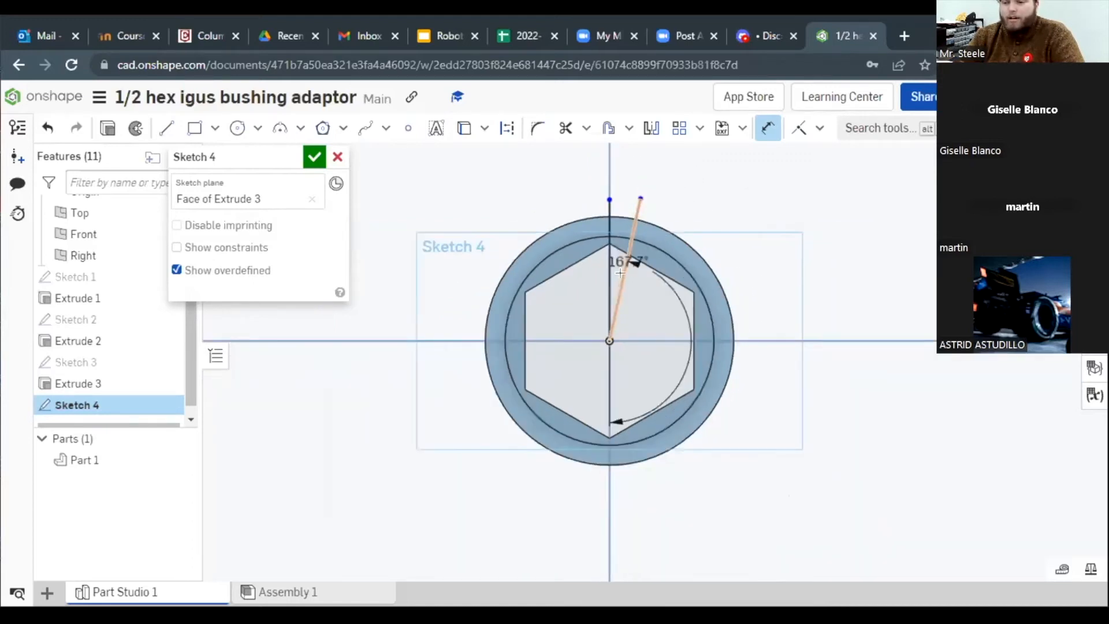
{"action": "scroll", "coordinate": [628, 192], "scroll_direction": "down", "scroll_amount": 5}
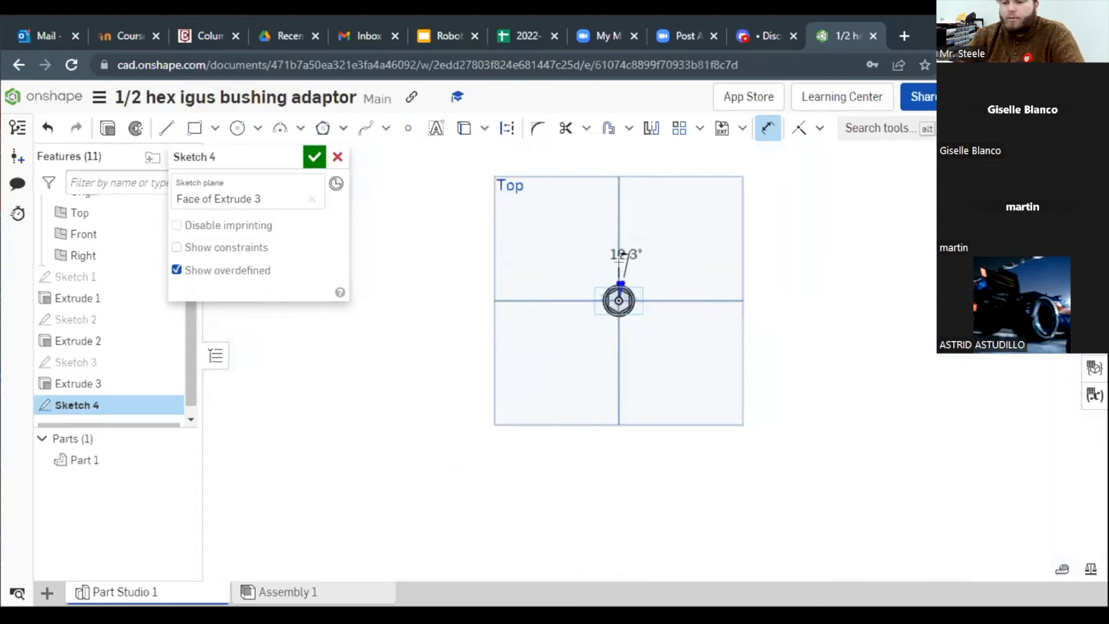
{"action": "scroll", "coordinate": [627, 219], "scroll_direction": "up", "scroll_amount": 5}
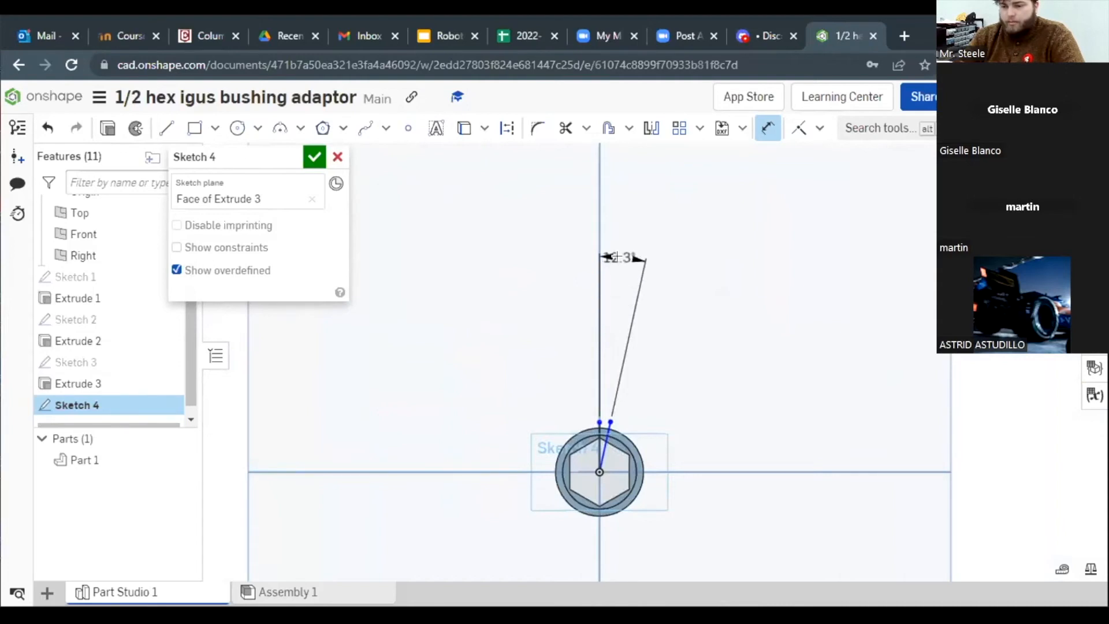
{"action": "left_click", "coordinate": [615, 258]}
{"action": "scroll", "coordinate": [615, 188], "scroll_direction": "down", "scroll_amount": 2}
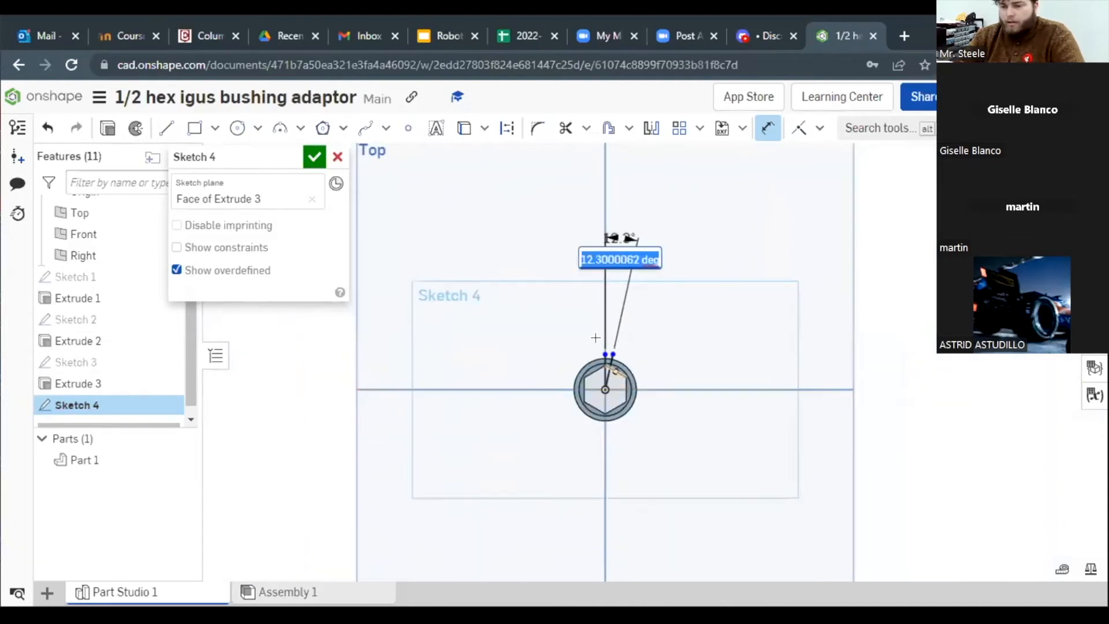
{"action": "scroll", "coordinate": [595, 337], "scroll_direction": "up", "scroll_amount": 1}
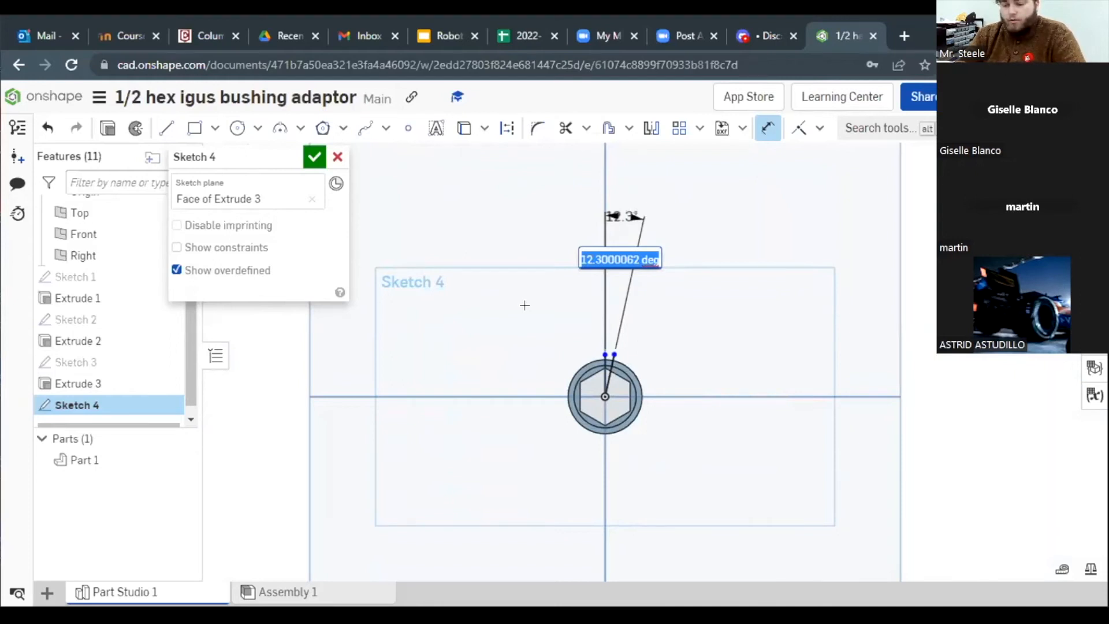
{"action": "key", "text": "BackSpace"}
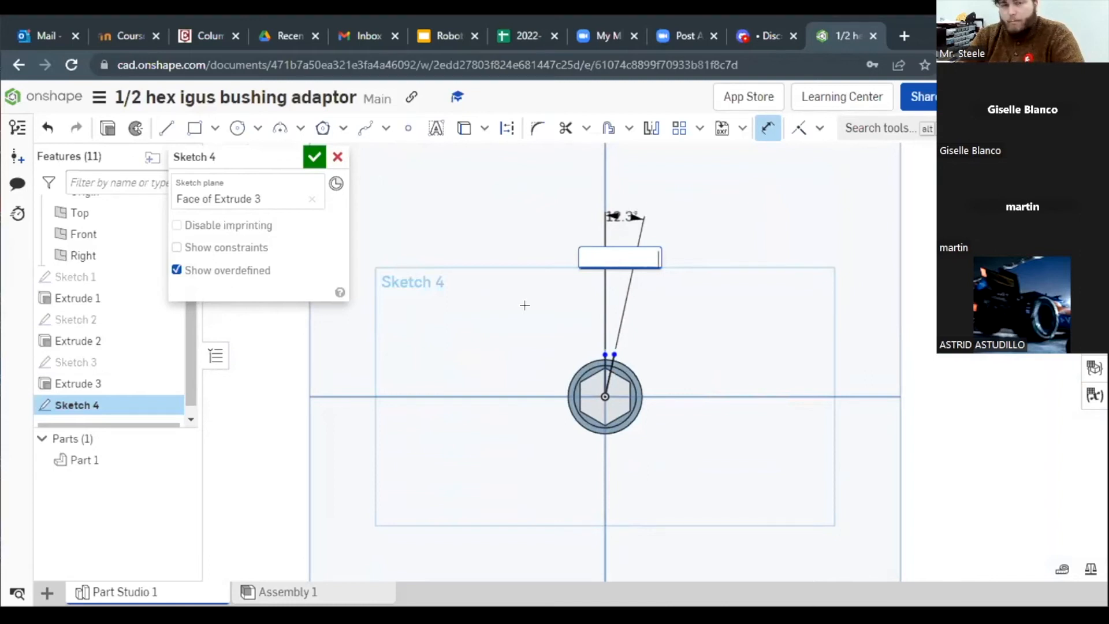
{"action": "type", "text": "6.25"}
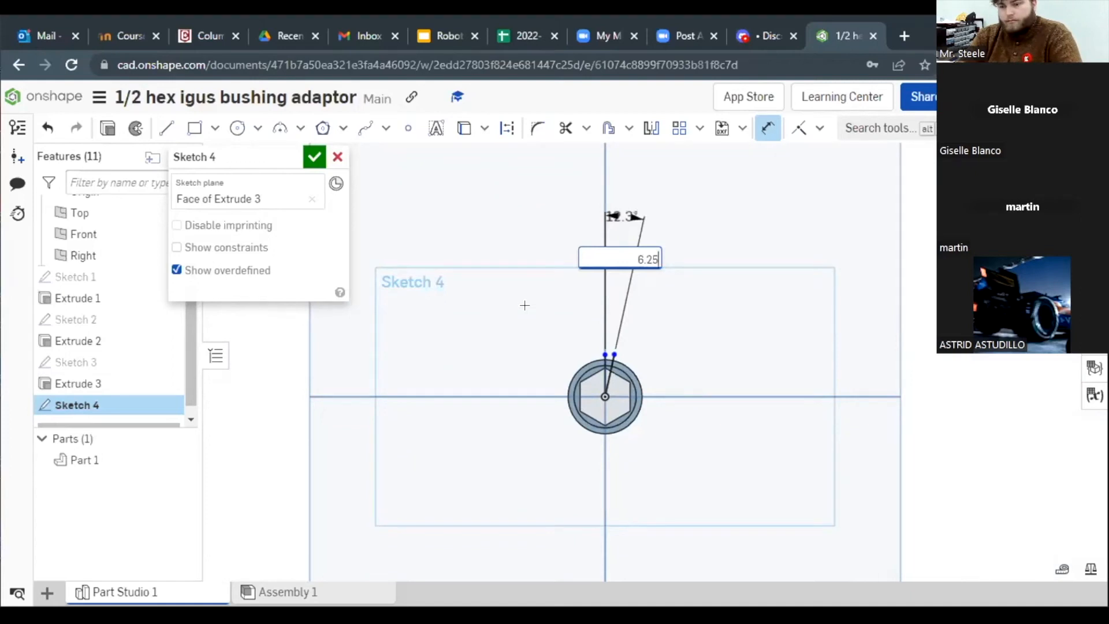
{"action": "key", "text": "Return"}
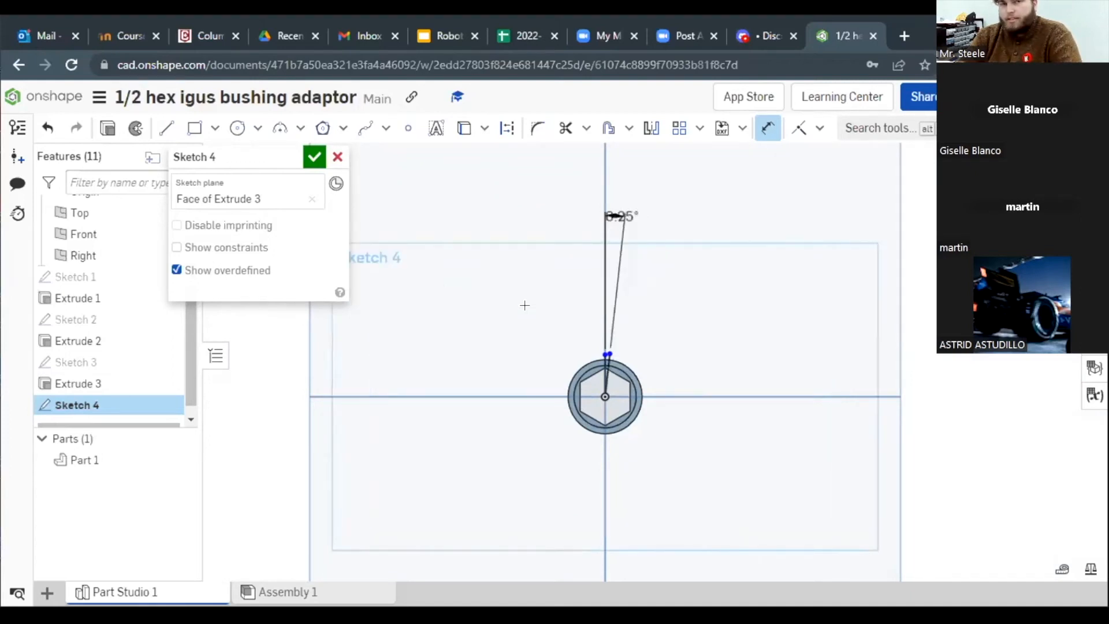
Step: Delete the tilted line and the vertical line from the sketch
{"action": "scroll", "coordinate": [607, 384], "scroll_direction": "up", "scroll_amount": 5}
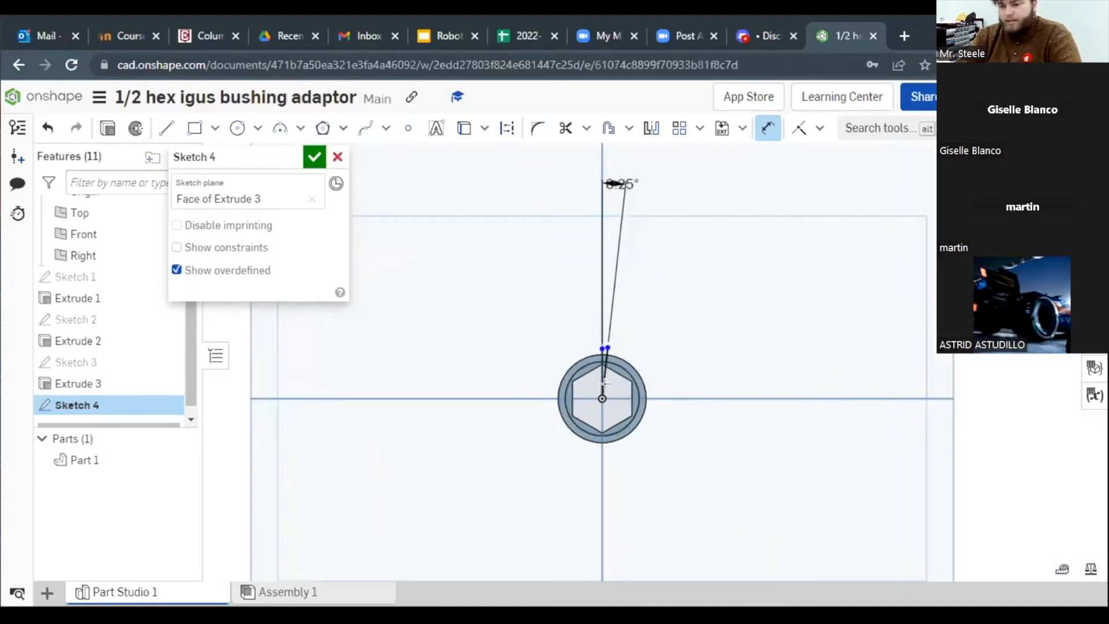
{"action": "scroll", "coordinate": [603, 382], "scroll_direction": "up", "scroll_amount": 2}
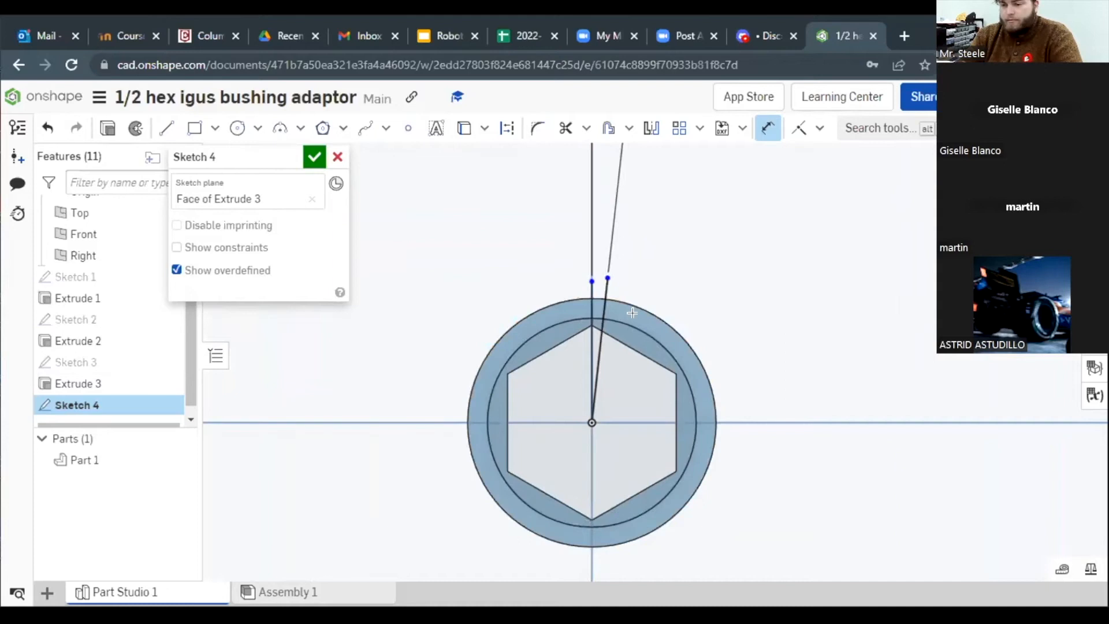
{"action": "scroll", "coordinate": [586, 278], "scroll_direction": "down", "scroll_amount": 2}
{"action": "scroll", "coordinate": [595, 329], "scroll_direction": "up", "scroll_amount": 3}
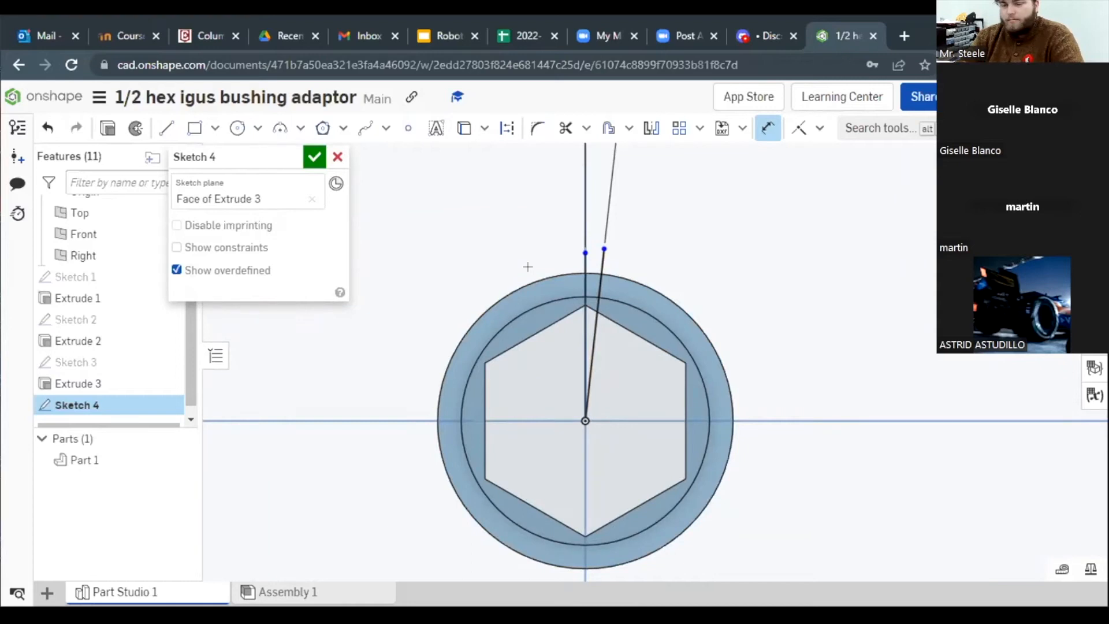
{"action": "left_click", "coordinate": [767, 130]}
{"action": "left_click", "coordinate": [600, 259]}
{"action": "key", "text": "Delete"}
{"action": "scroll", "coordinate": [597, 368], "scroll_direction": "down", "scroll_amount": 5}
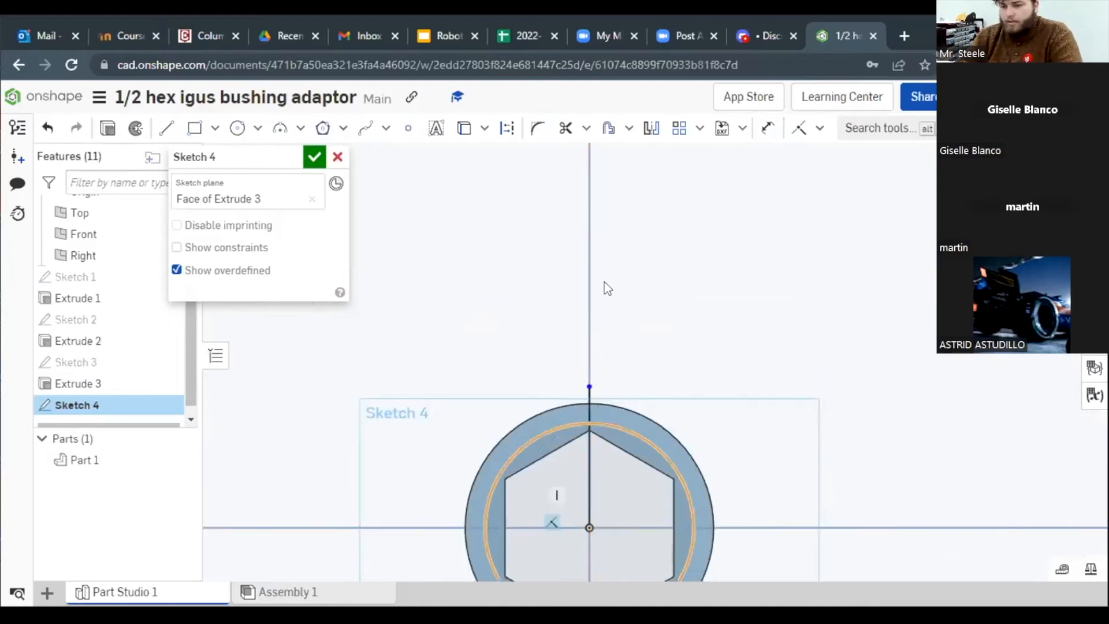
{"action": "scroll", "coordinate": [606, 417], "scroll_direction": "up", "scroll_amount": 4}
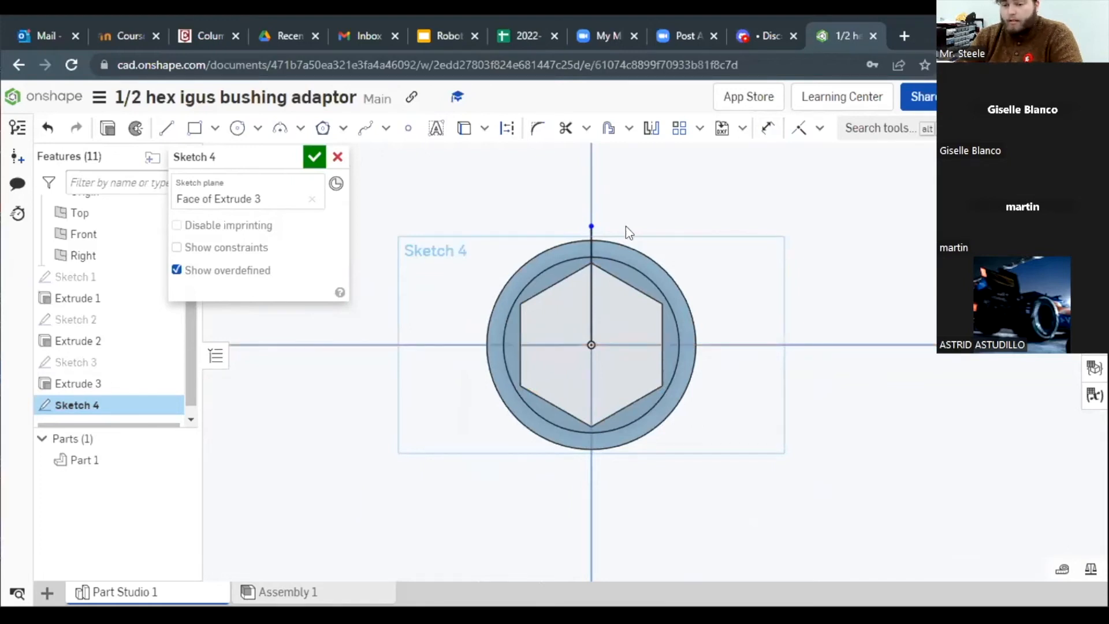
{"action": "left_click", "coordinate": [587, 245]}
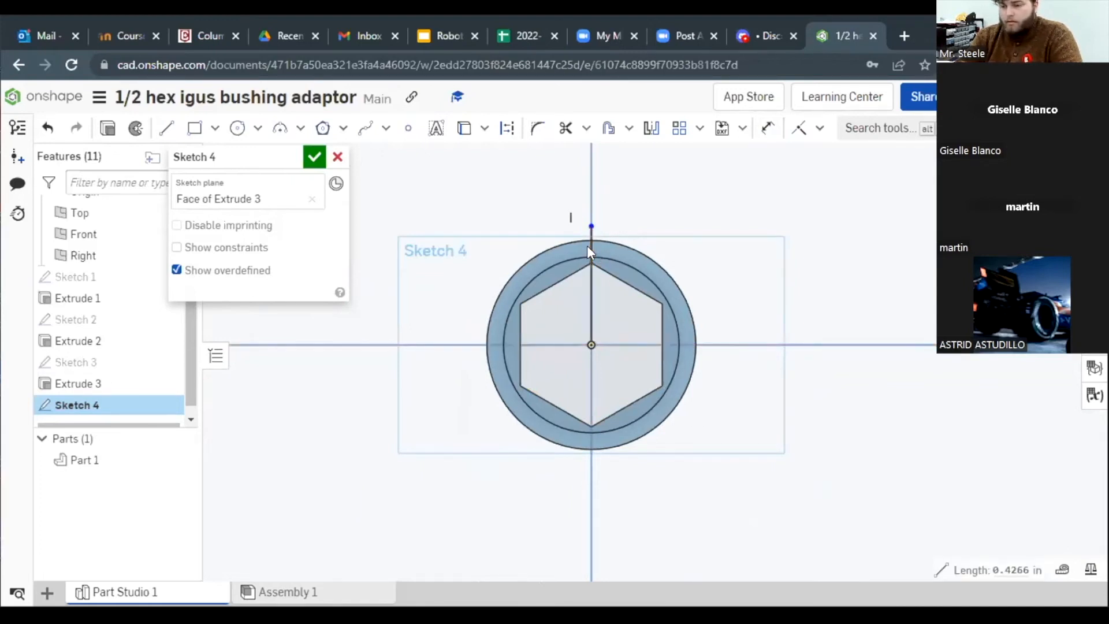
{"action": "key", "text": "Delete"}
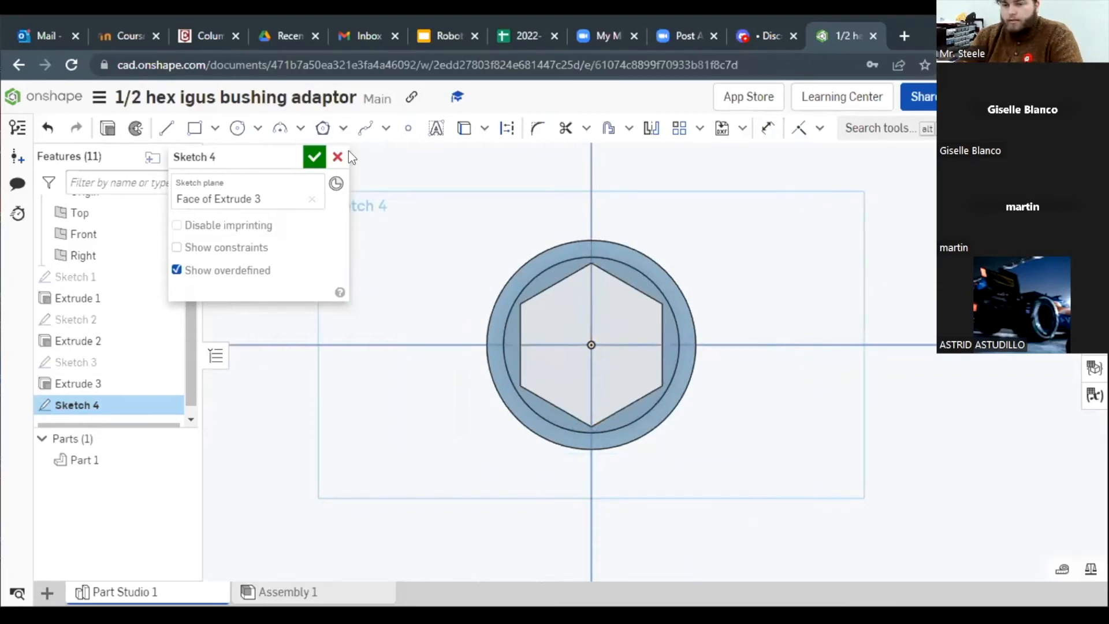
Step: Draw two lines about 0.48 in long from the origin past the flange's edge, one vertical and one tilted slightly clockwise
{"action": "left_click", "coordinate": [165, 132]}
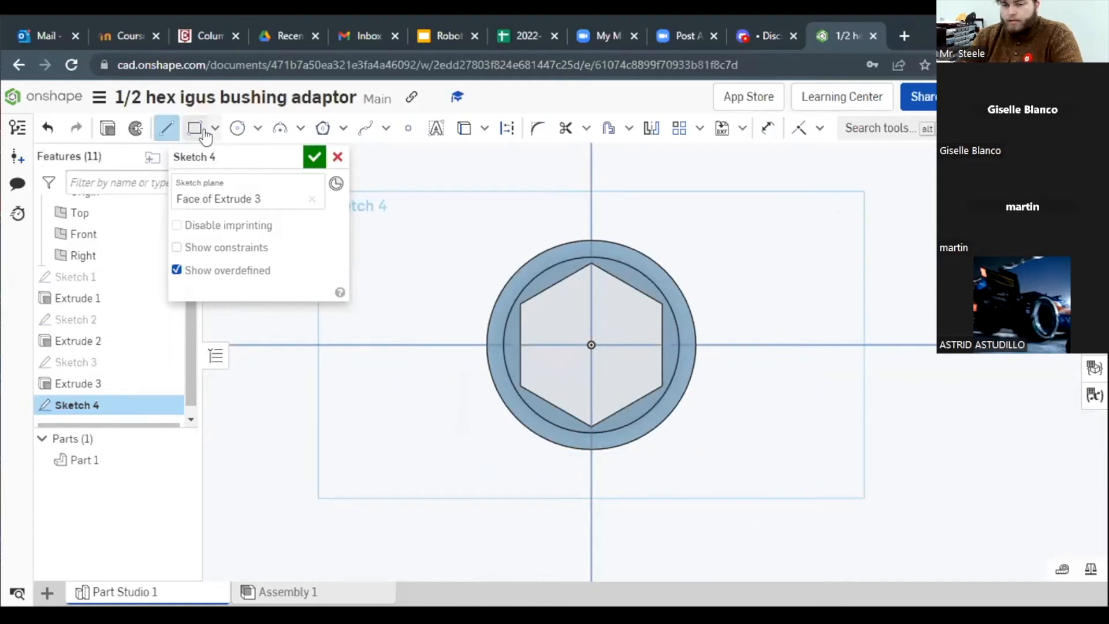
{"action": "left_click", "coordinate": [590, 345]}
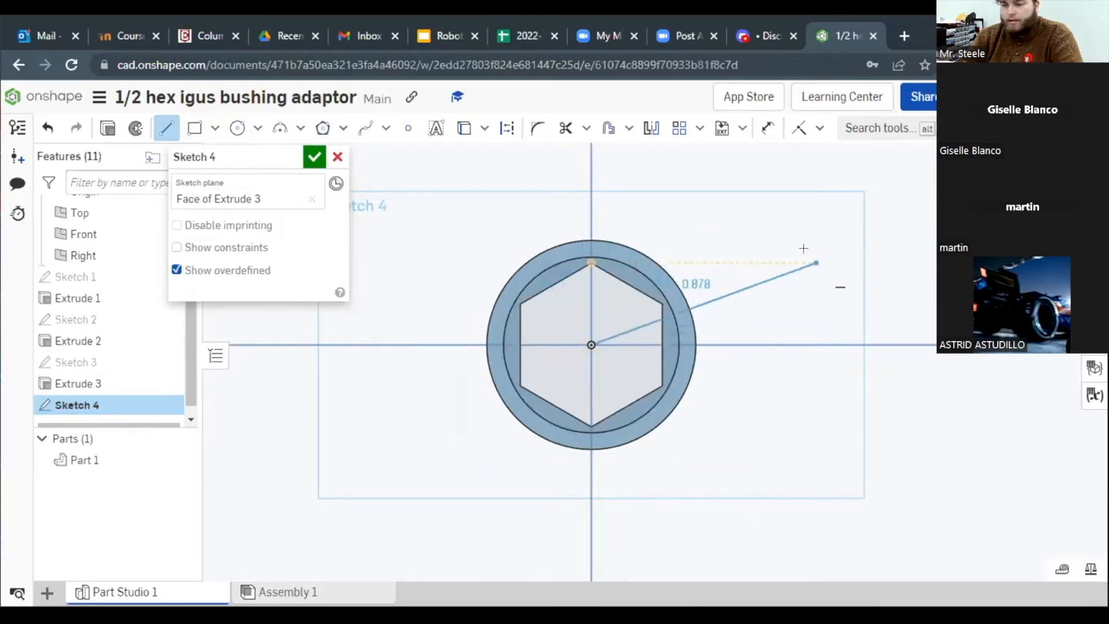
{"action": "left_click", "coordinate": [591, 210]}
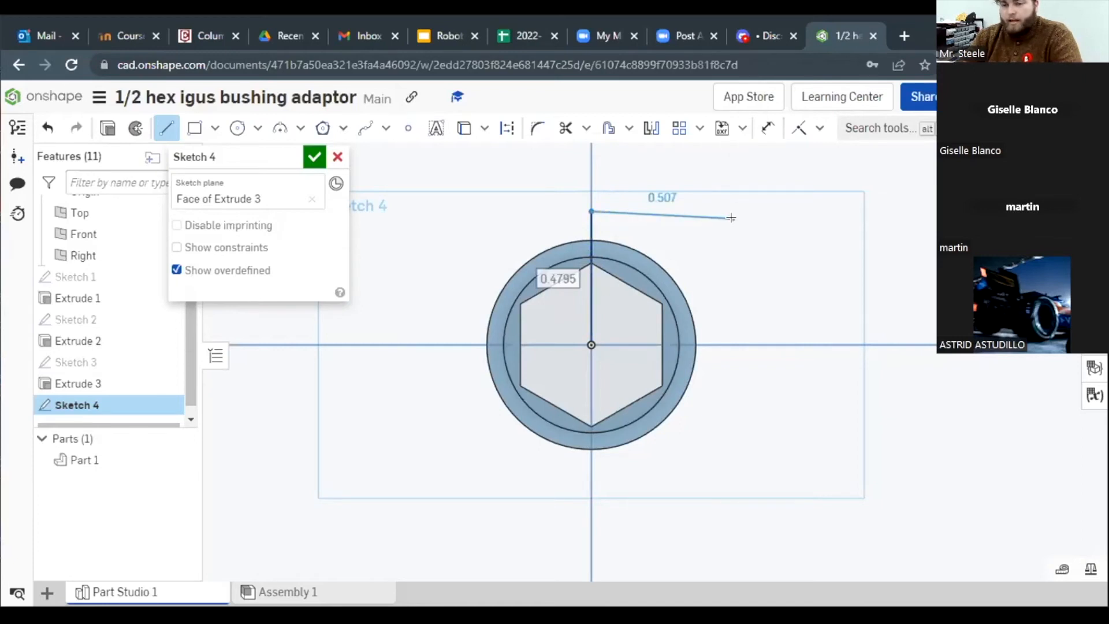
{"action": "left_click", "coordinate": [168, 129]}
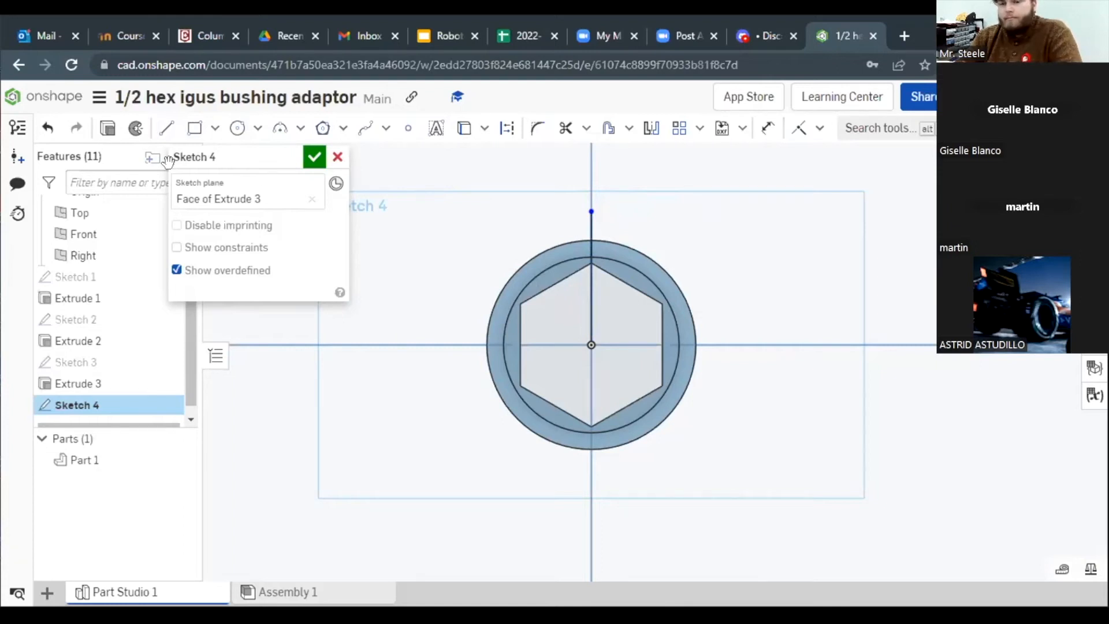
{"action": "left_click", "coordinate": [167, 128]}
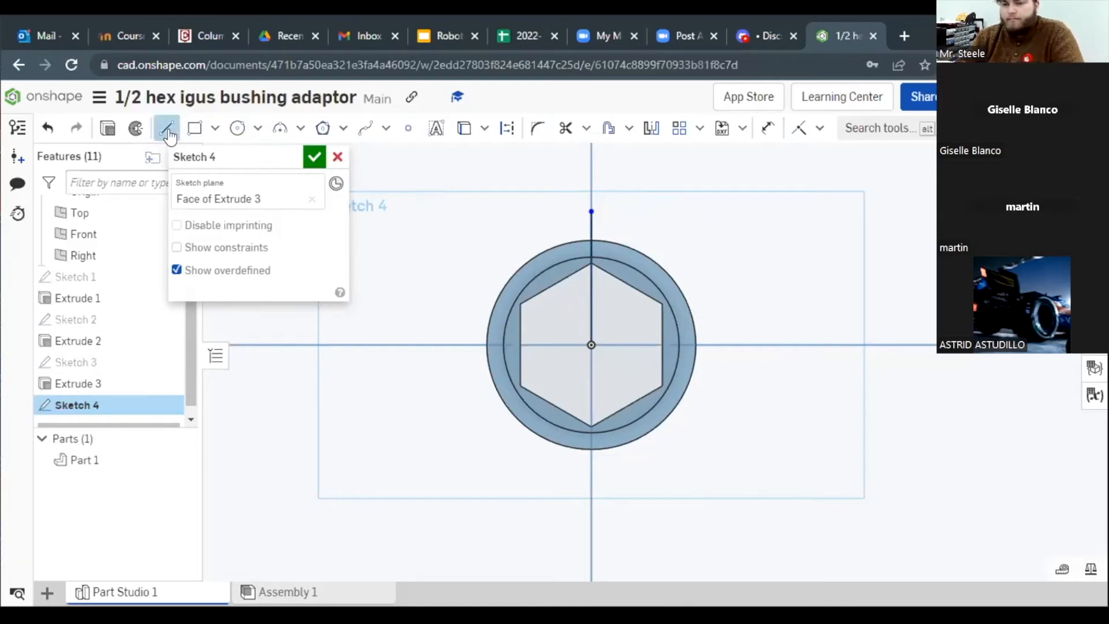
{"action": "left_click", "coordinate": [591, 345]}
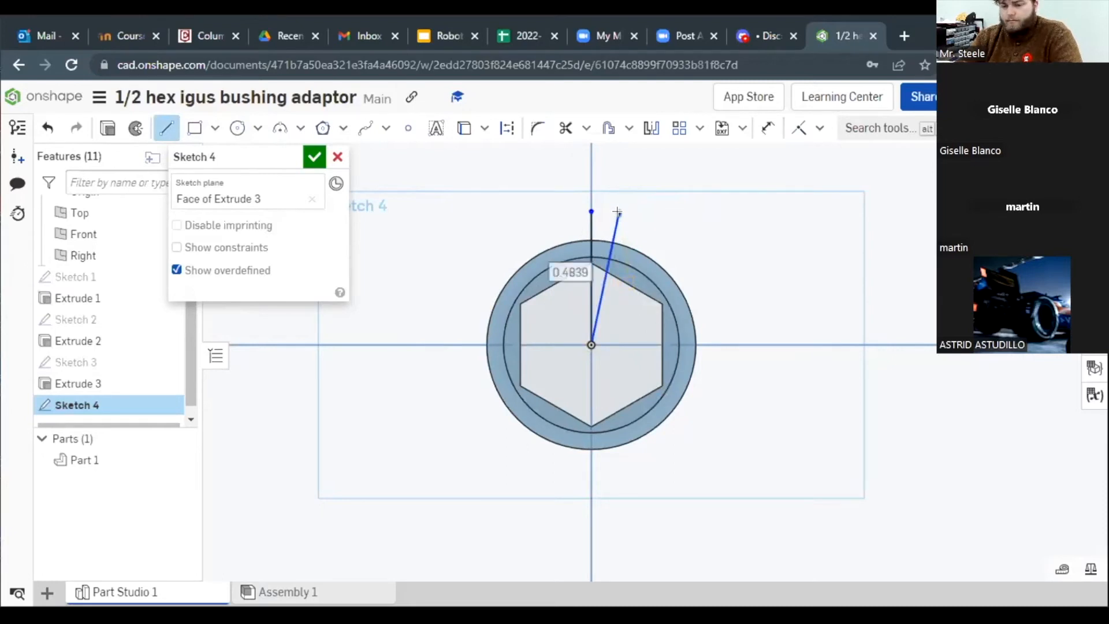
{"action": "left_click", "coordinate": [618, 213]}
{"action": "key", "text": "Escape"}
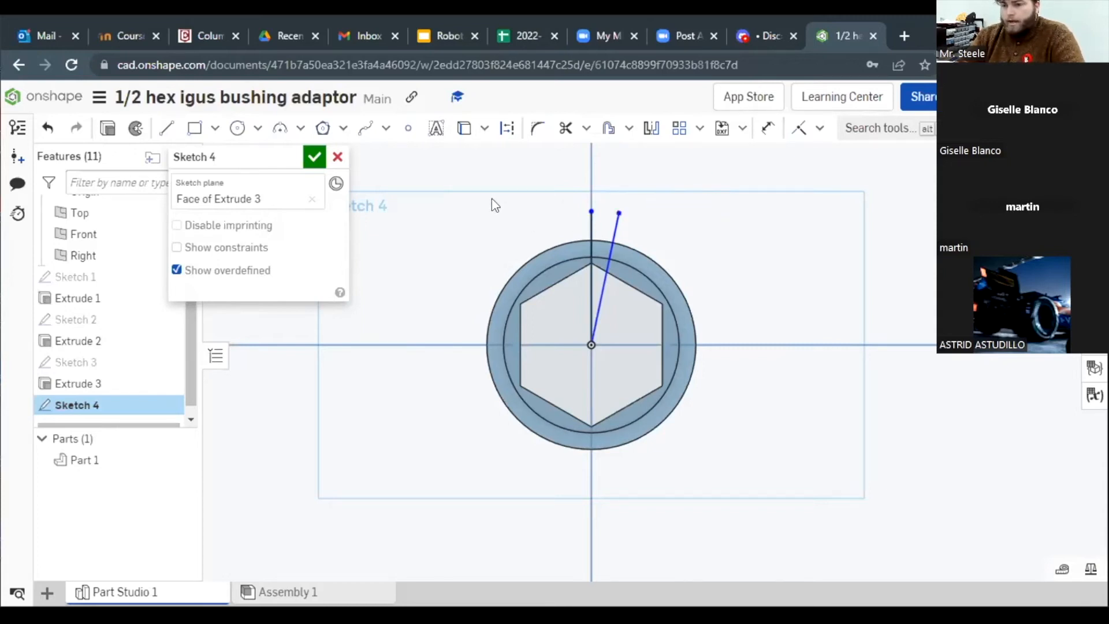
Step: Dimension the angle between the vertical and tilted lines and set it to 6.25 degrees
{"action": "left_click", "coordinate": [768, 131]}
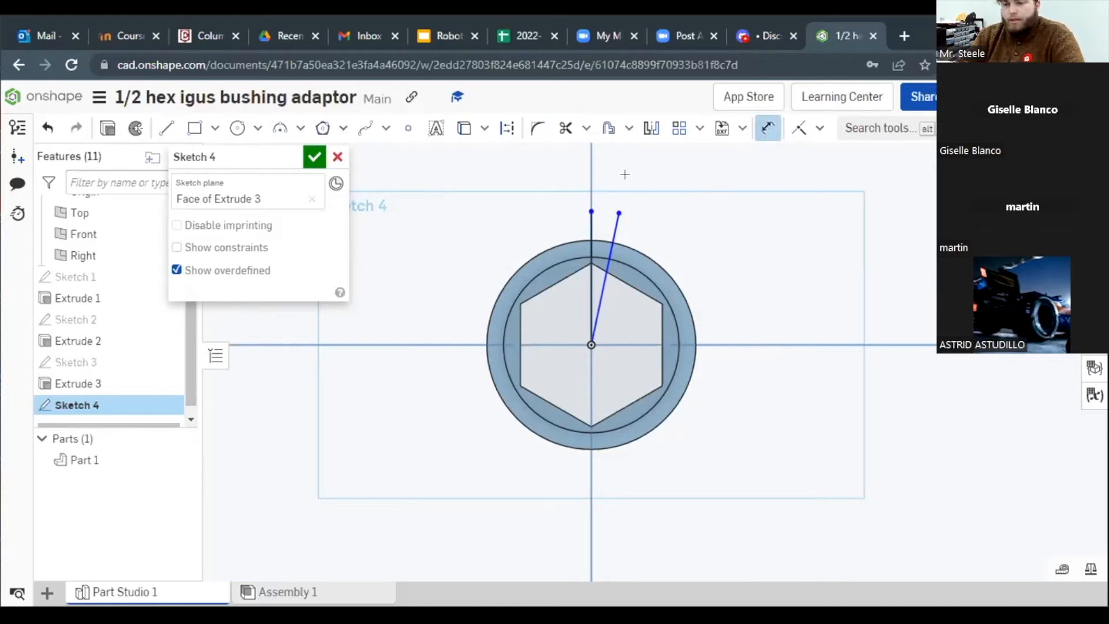
{"action": "left_click", "coordinate": [590, 232]}
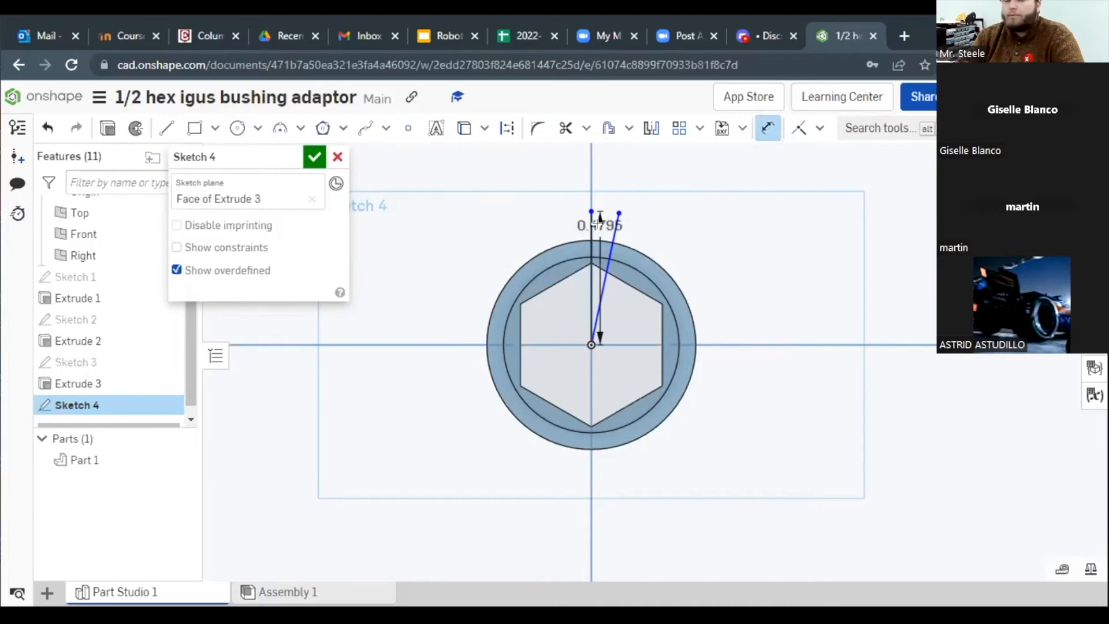
{"action": "left_click", "coordinate": [615, 232]}
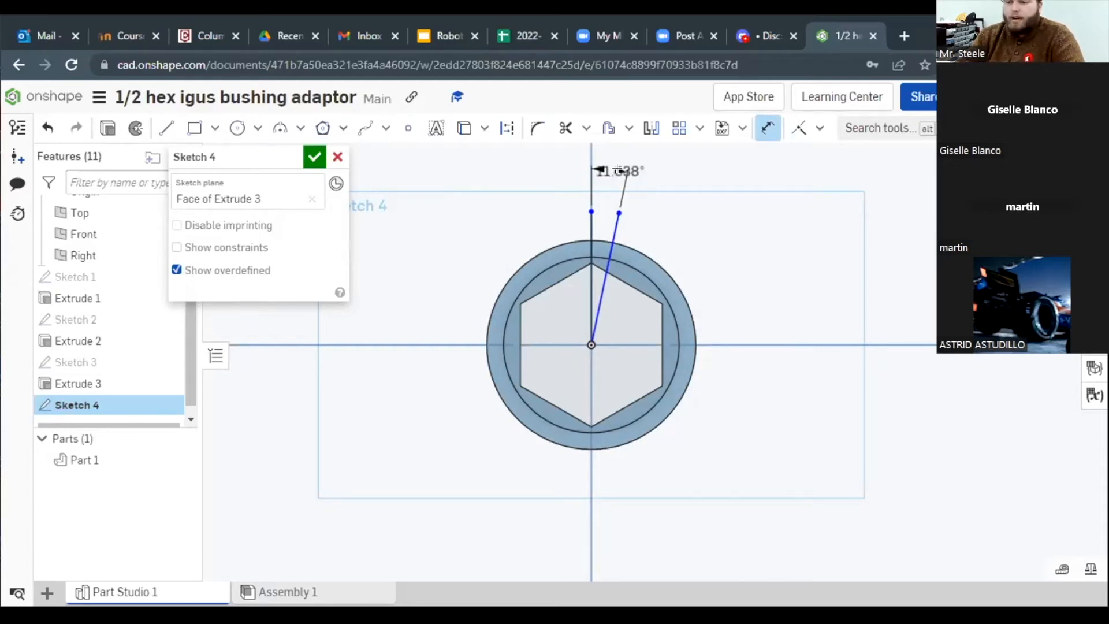
{"action": "left_click", "coordinate": [616, 168]}
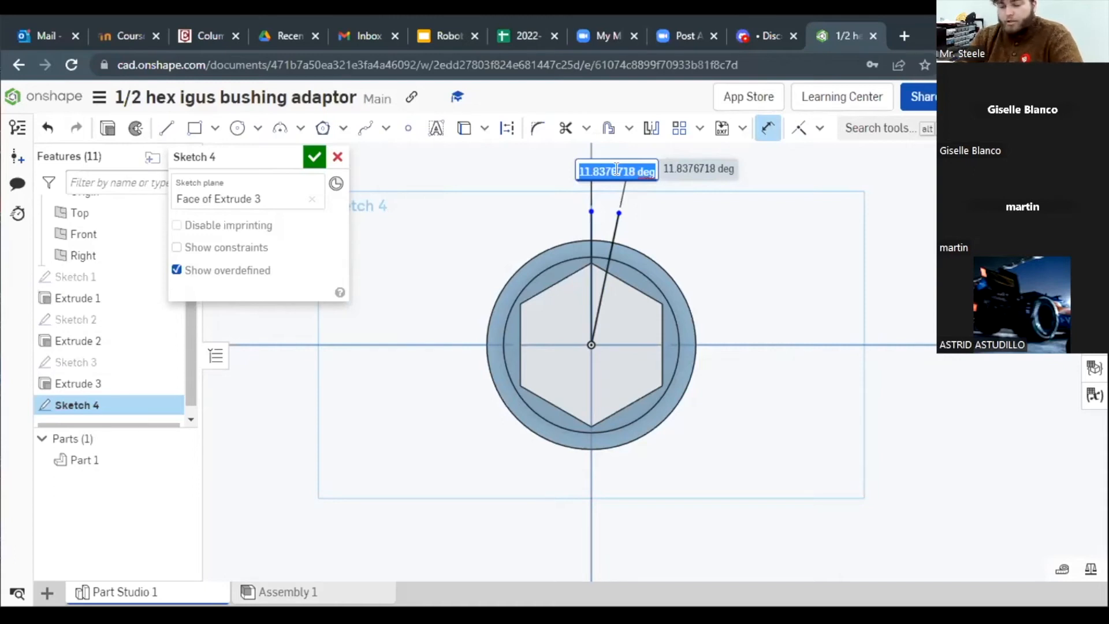
{"action": "type", "text": "6.25"}
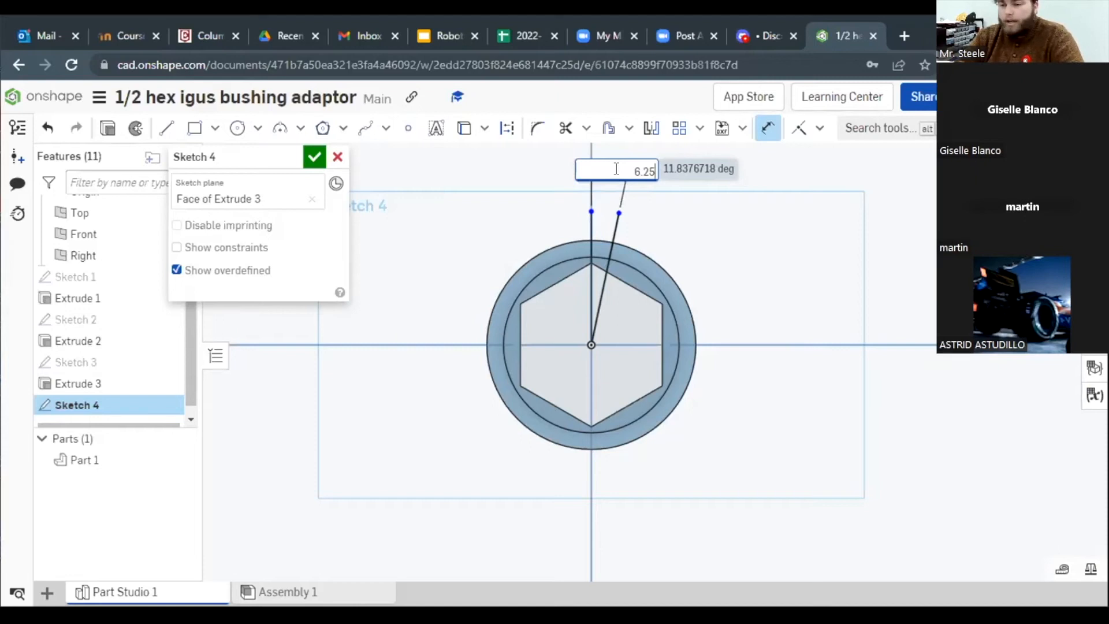
{"action": "key", "text": "Return"}
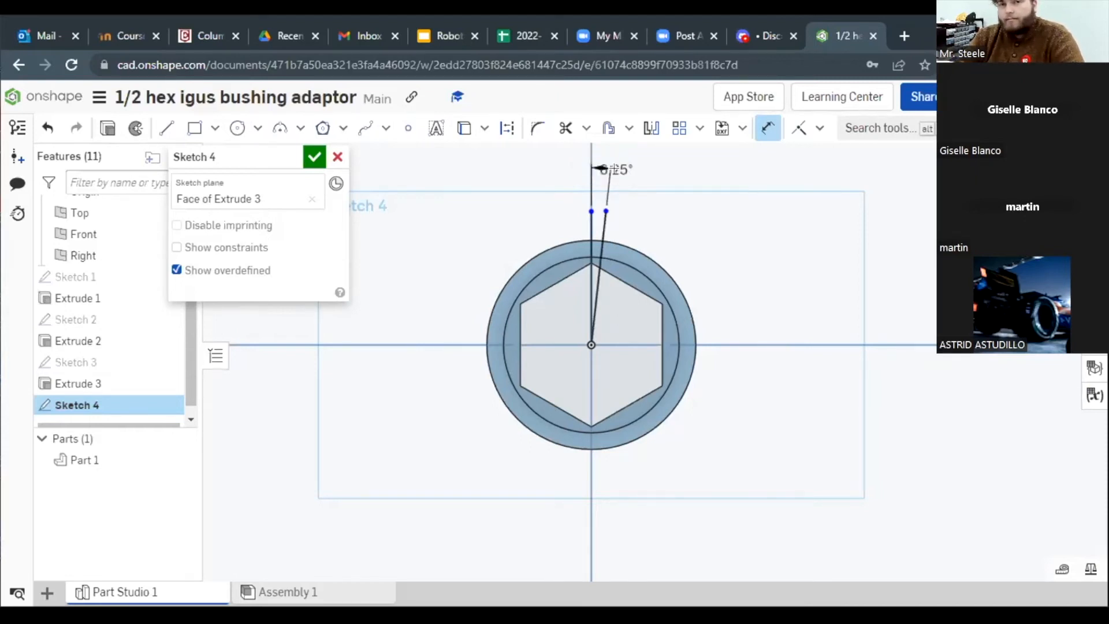
{"action": "left_click", "coordinate": [768, 127]}
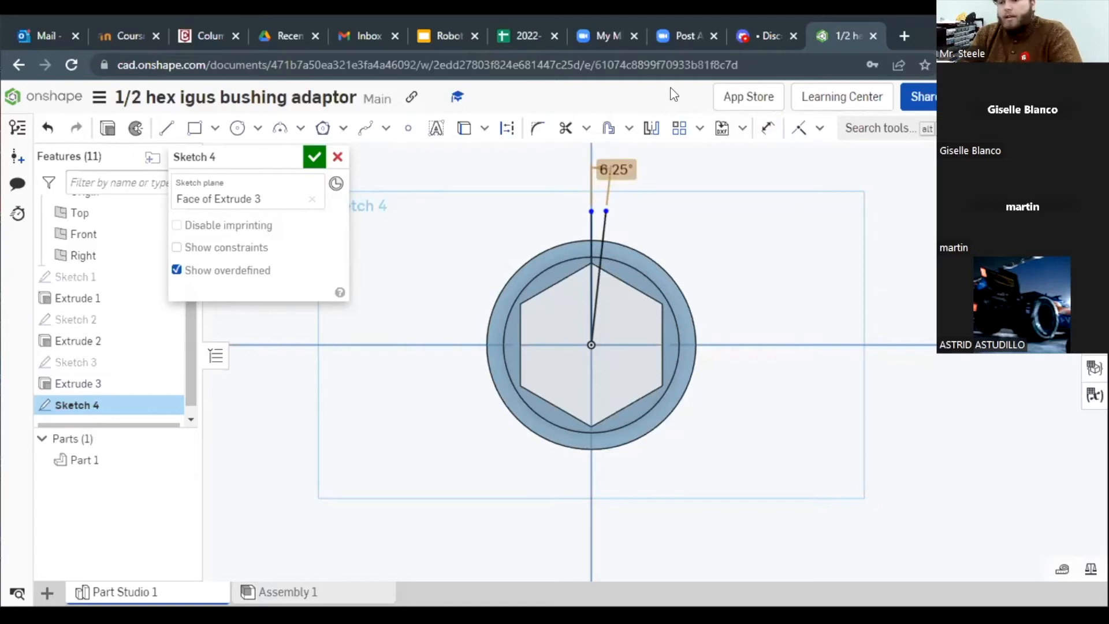
Step: Mirror the tilted line across the vertical line
{"action": "left_click", "coordinate": [651, 130]}
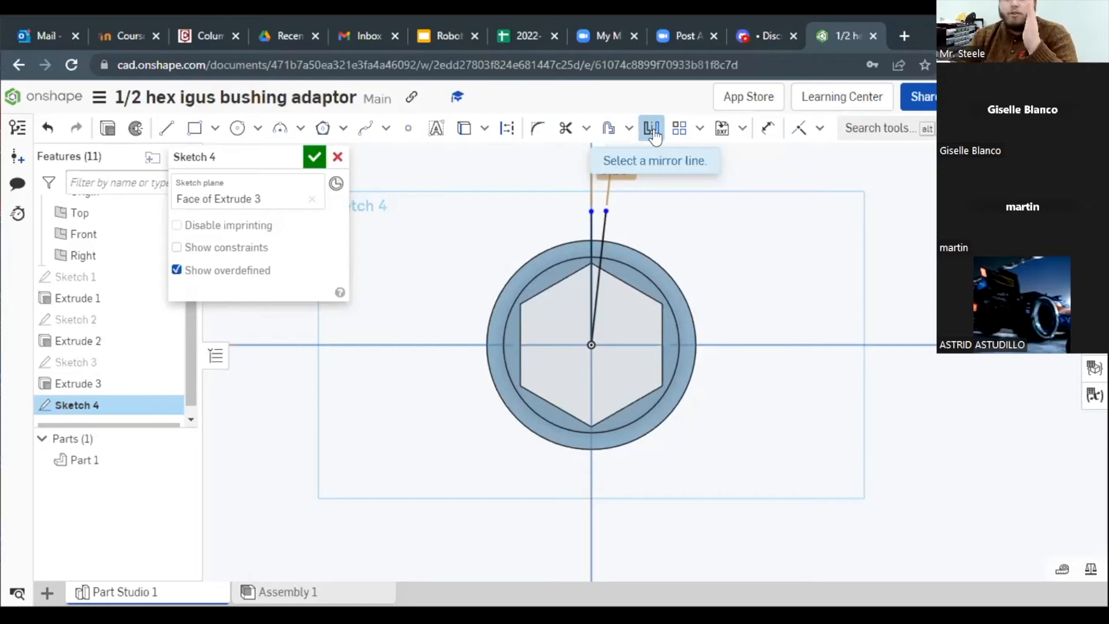
{"action": "left_click", "coordinate": [591, 224]}
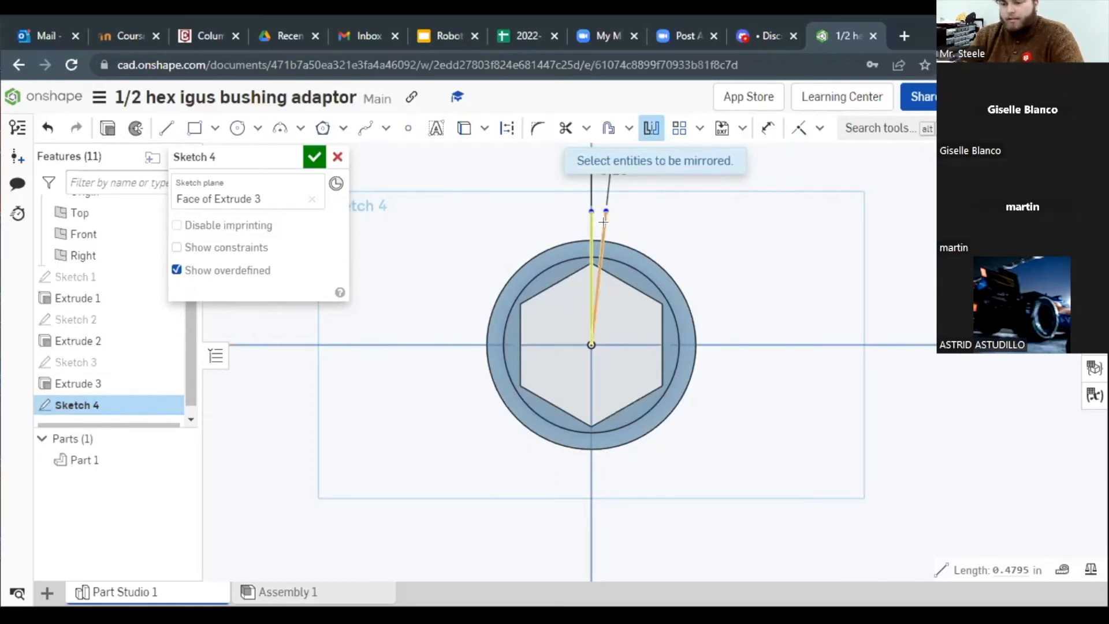
{"action": "left_click", "coordinate": [604, 221]}
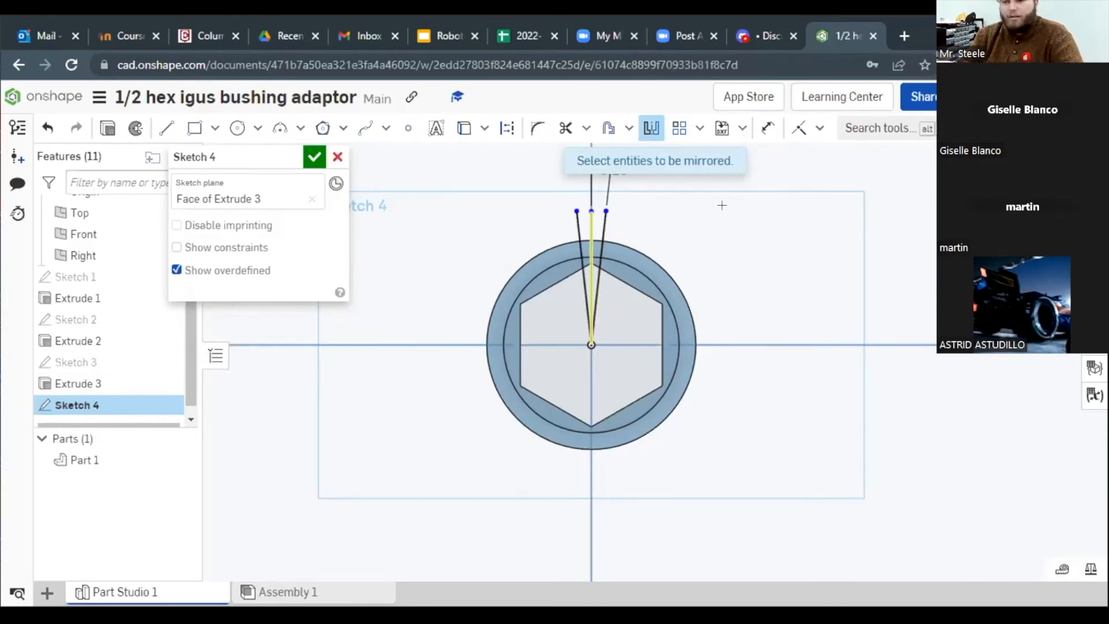
{"action": "left_click", "coordinate": [652, 128]}
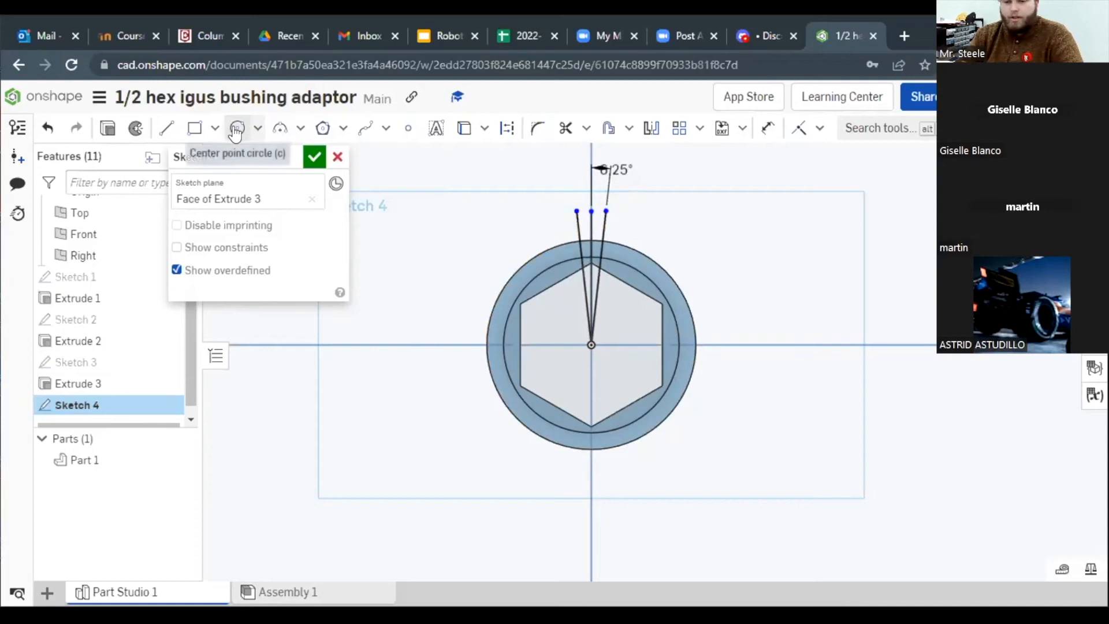
Step: Draw a six-sided polygon centred on the origin that matches the hex bore's outline
{"action": "left_click", "coordinate": [322, 130]}
{"action": "left_click", "coordinate": [591, 345]}
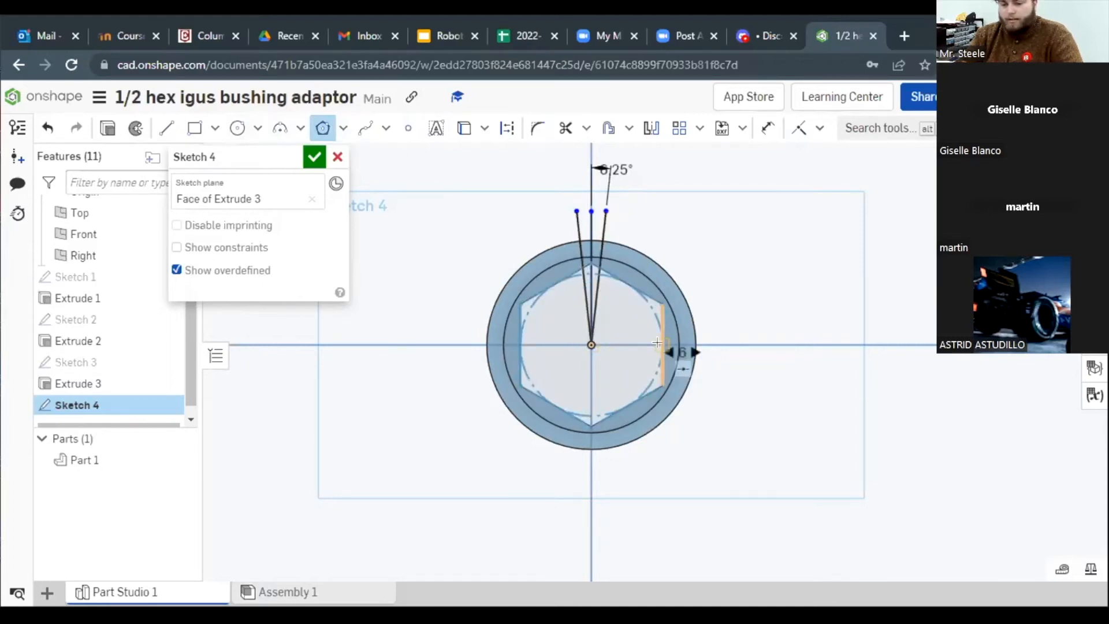
{"action": "left_click", "coordinate": [658, 344]}
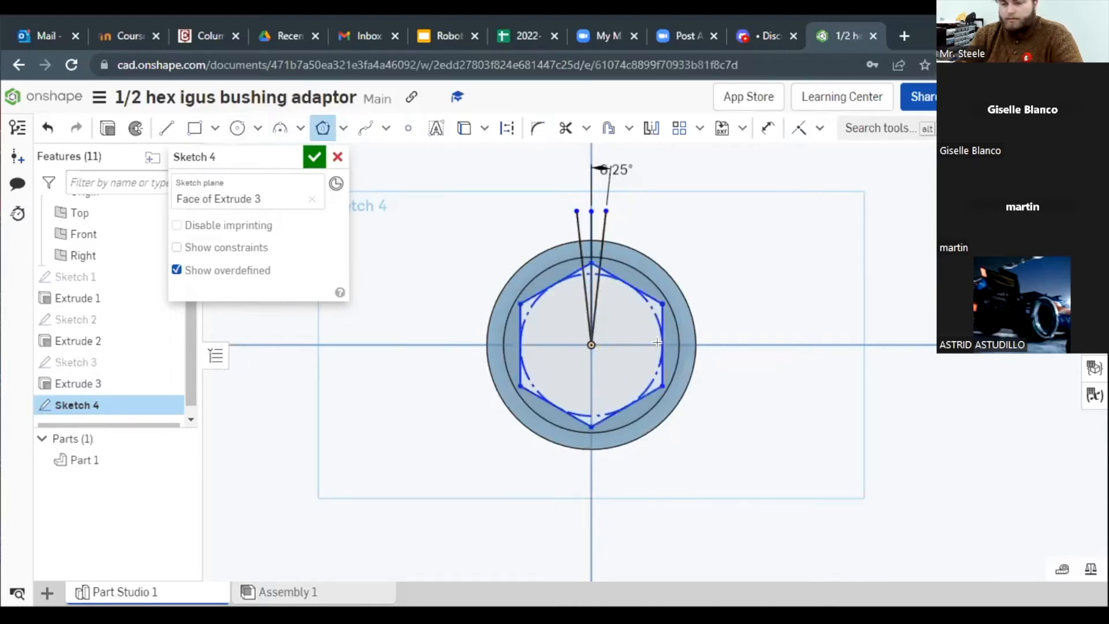
Step: Draw a circle centred on the origin around the flange and set its diameter to 0.75 in
{"action": "left_click", "coordinate": [237, 130]}
{"action": "left_click", "coordinate": [589, 345]}
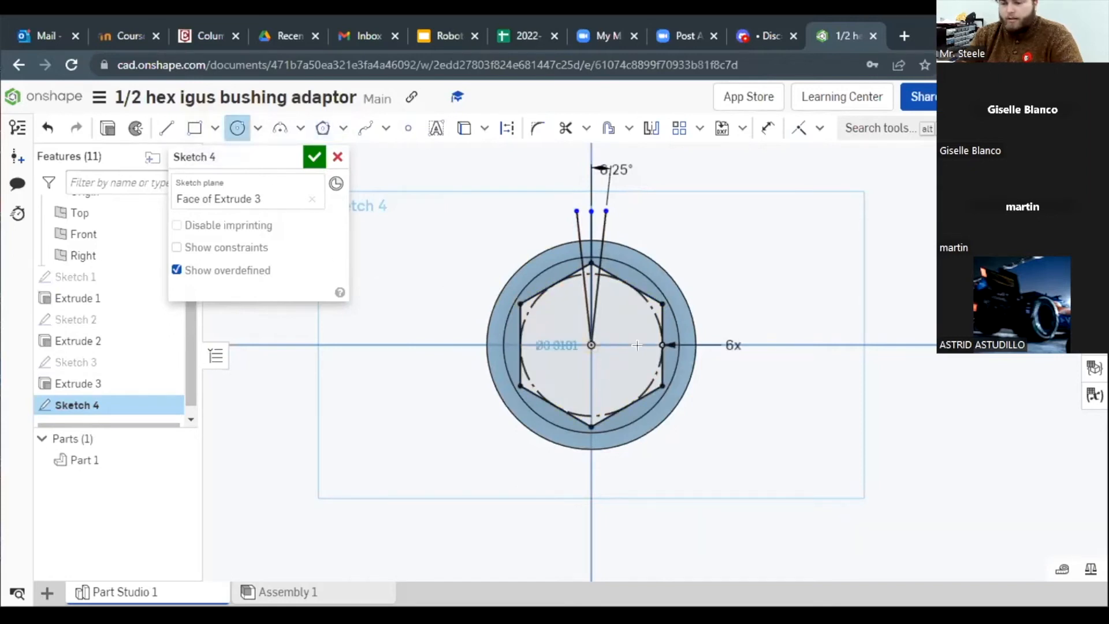
{"action": "left_click", "coordinate": [697, 315]}
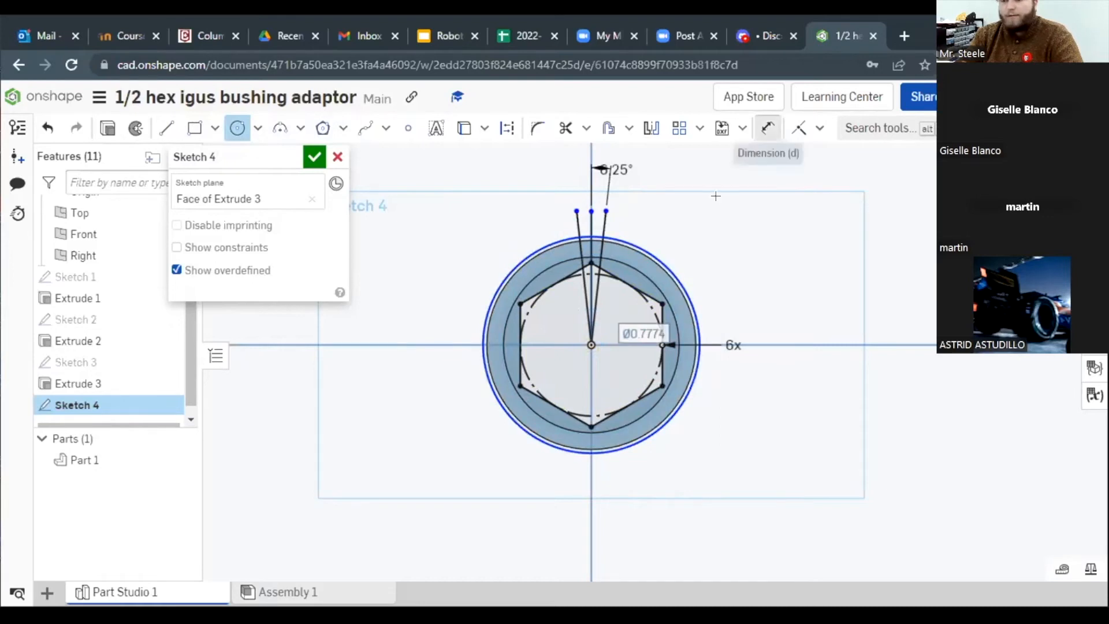
{"action": "key", "text": "d"}
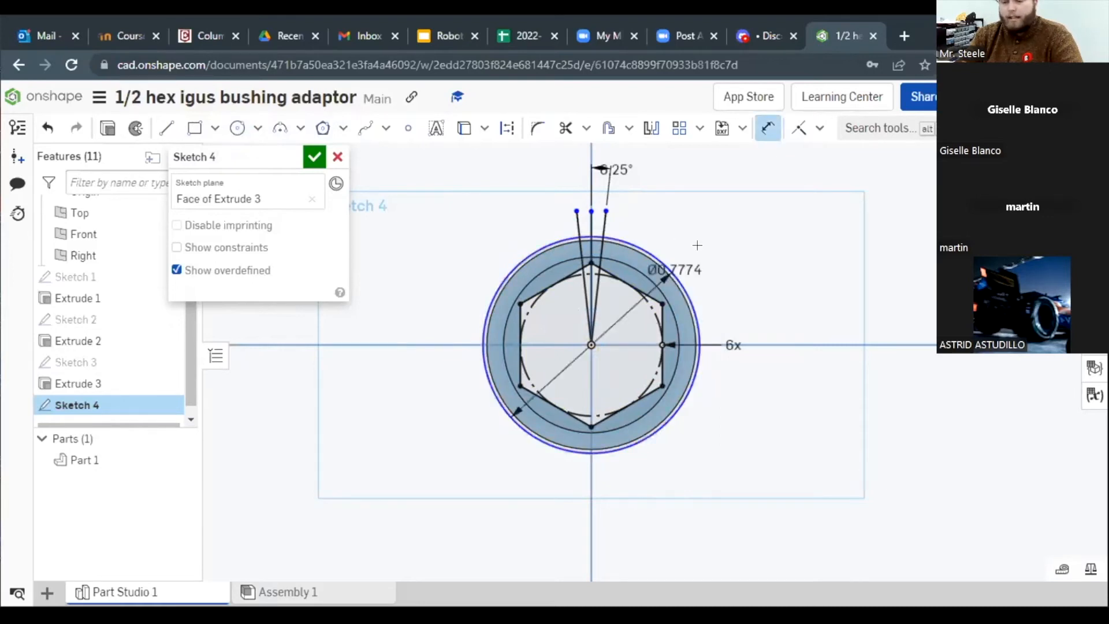
{"action": "left_click", "coordinate": [730, 226]}
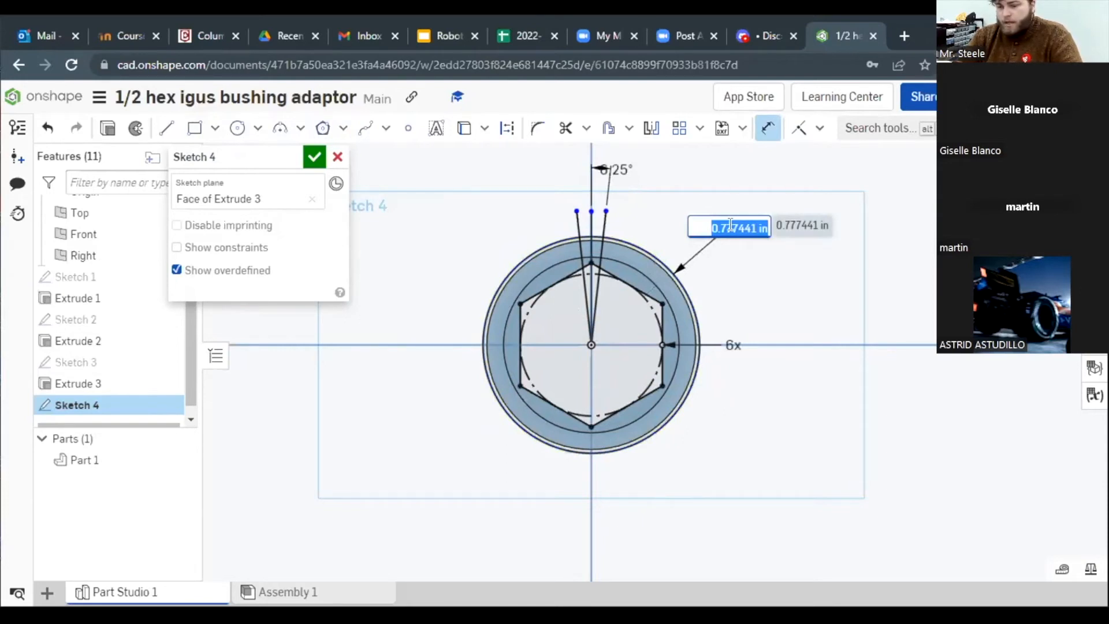
{"action": "type", "text": ".75"}
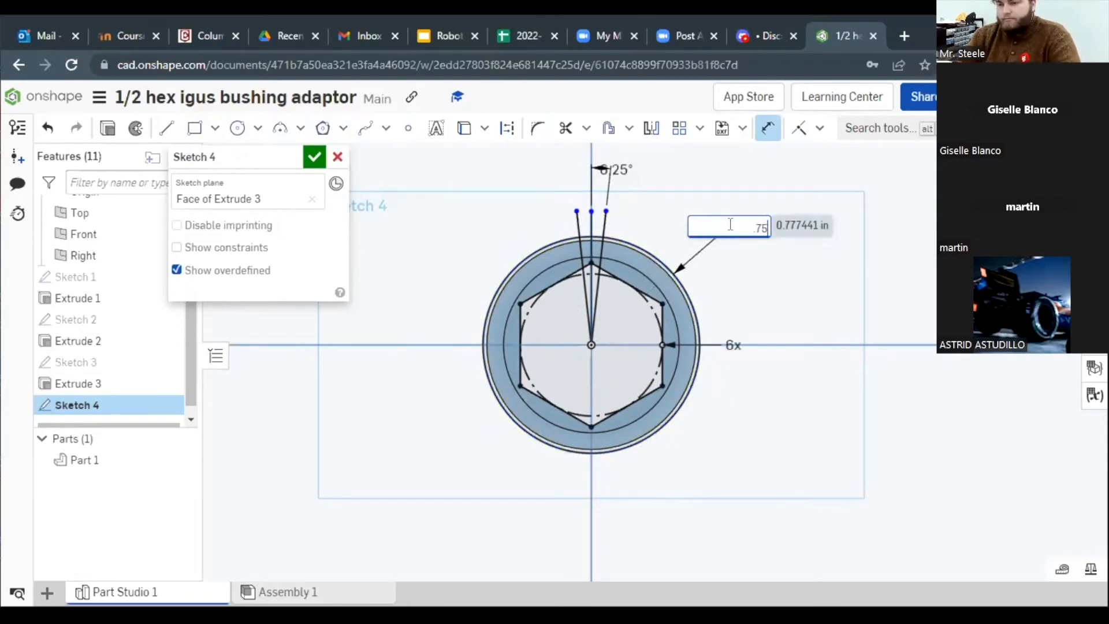
{"action": "key", "text": "Return"}
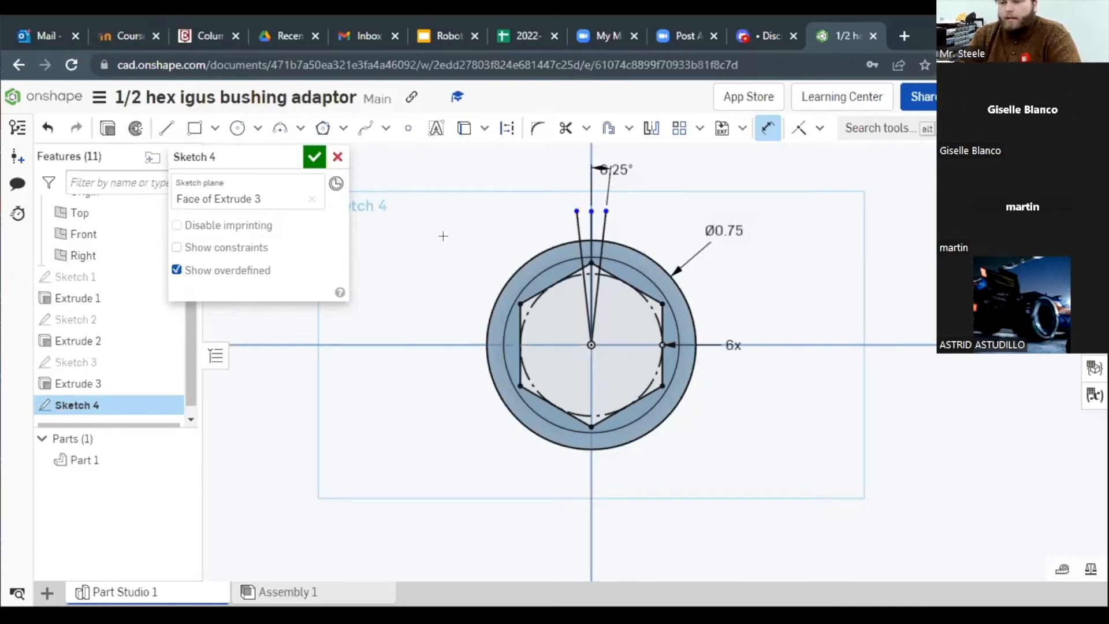
{"action": "left_click", "coordinate": [768, 128]}
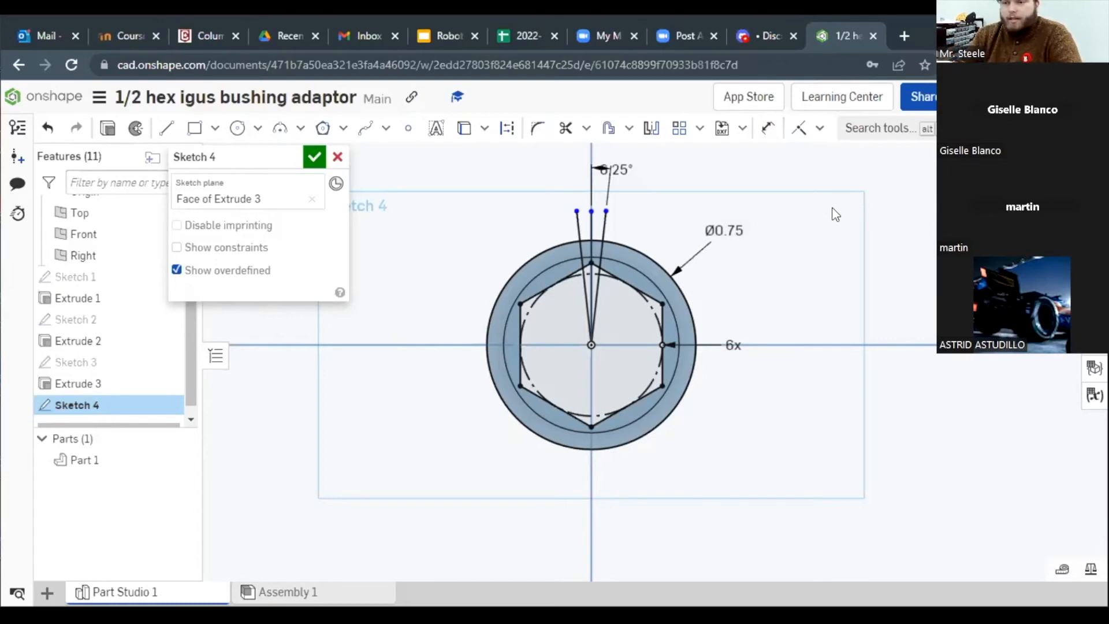
Step: Trim the ends of the vertical and both tilted lines that extend beyond the 0.75 in circle
{"action": "left_click", "coordinate": [565, 132]}
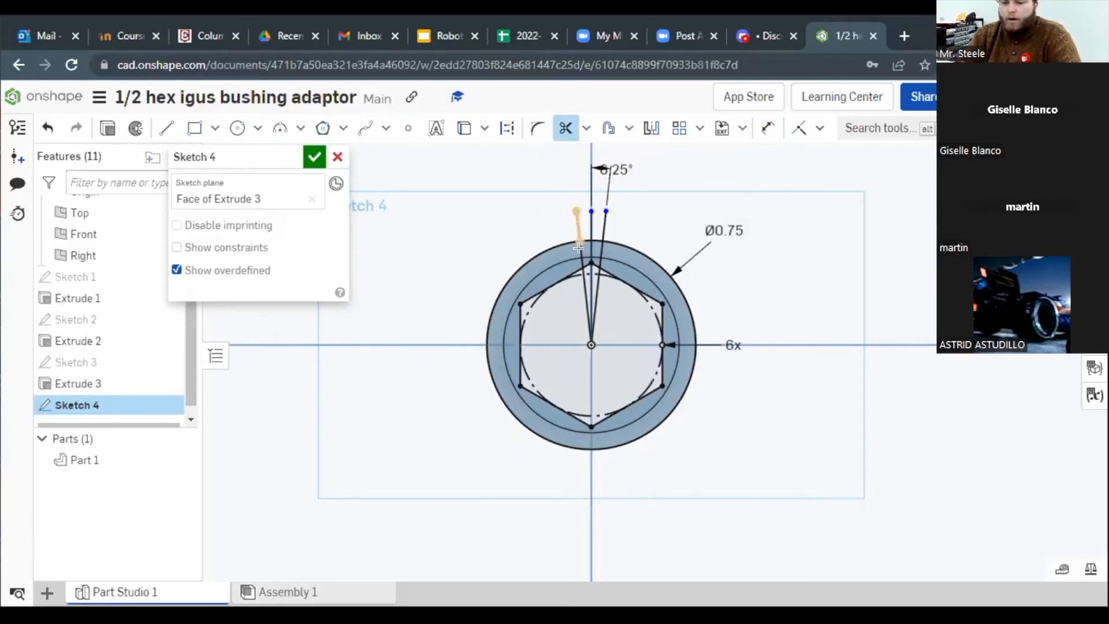
{"action": "left_click", "coordinate": [579, 224]}
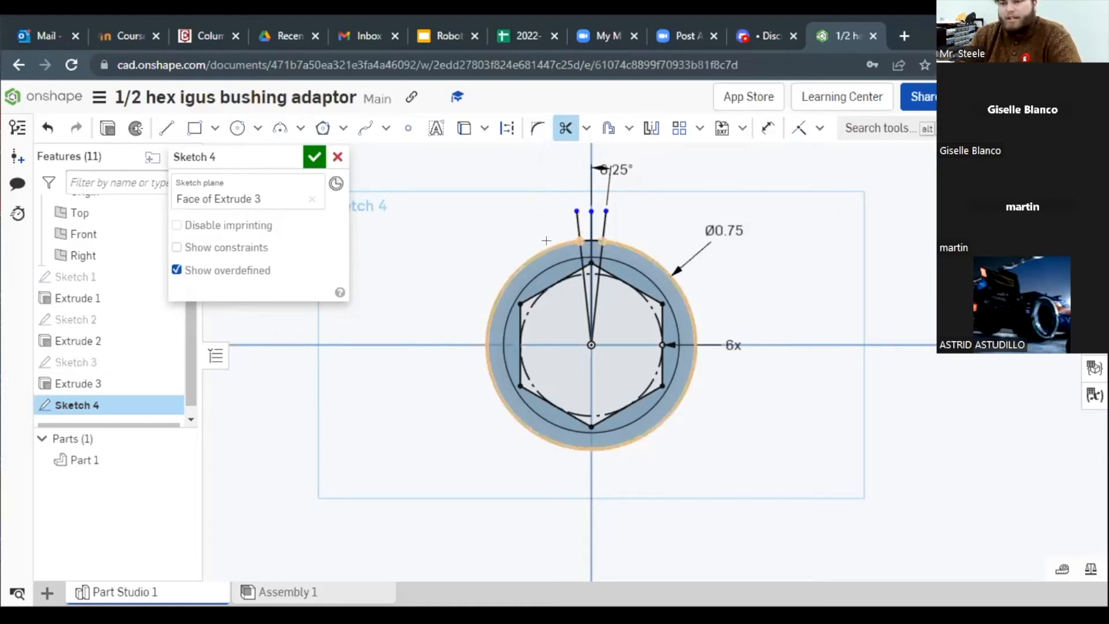
{"action": "left_click", "coordinate": [577, 224]}
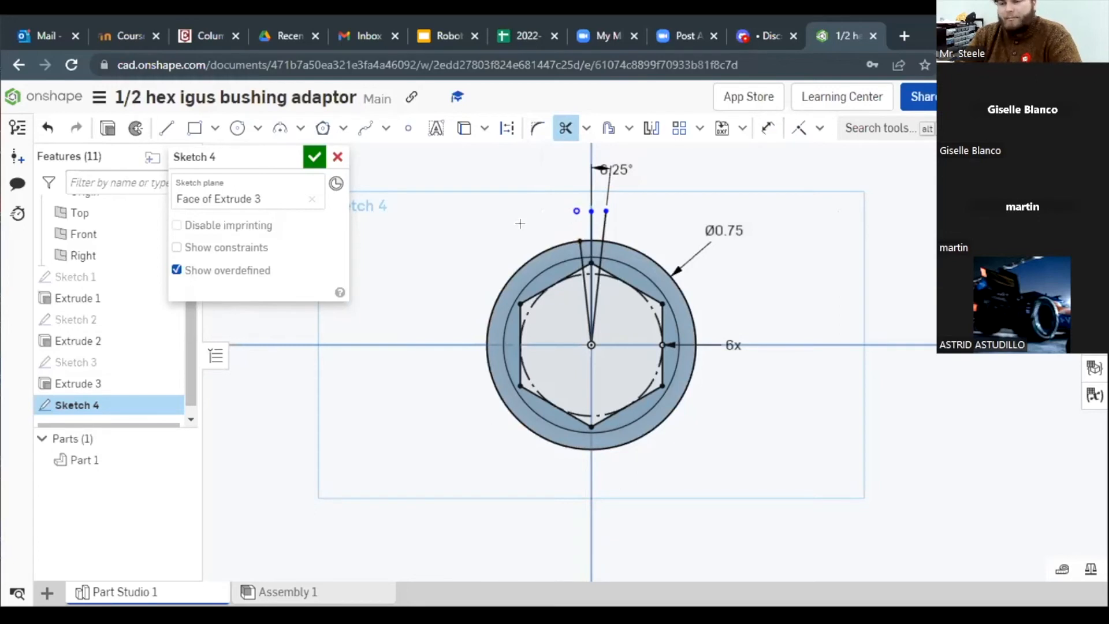
{"action": "left_click", "coordinate": [590, 221]}
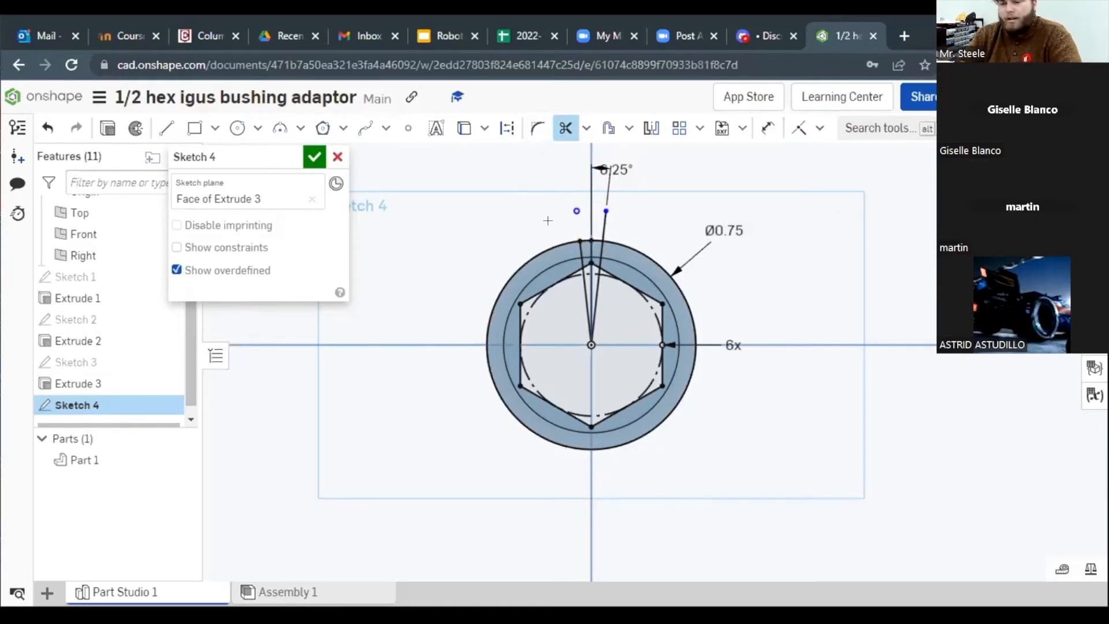
{"action": "left_click", "coordinate": [604, 223]}
{"action": "left_click", "coordinate": [565, 128]}
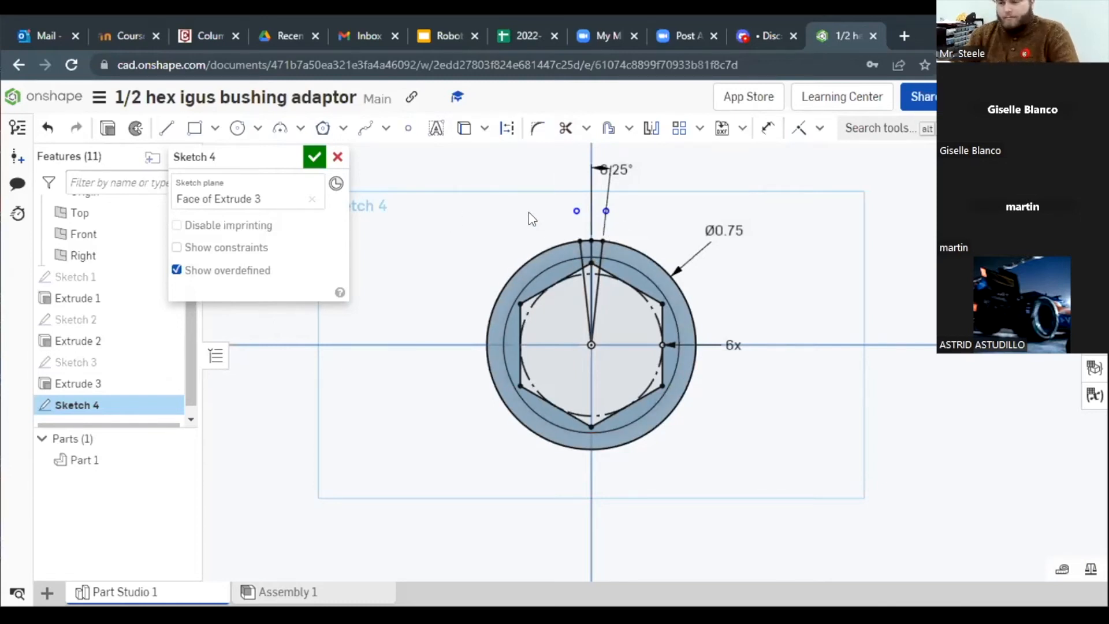
Step: Delete the two leftover points above the circle from the trimmed tilted lines
{"action": "left_click", "coordinate": [577, 211]}
{"action": "left_click", "coordinate": [606, 211]}
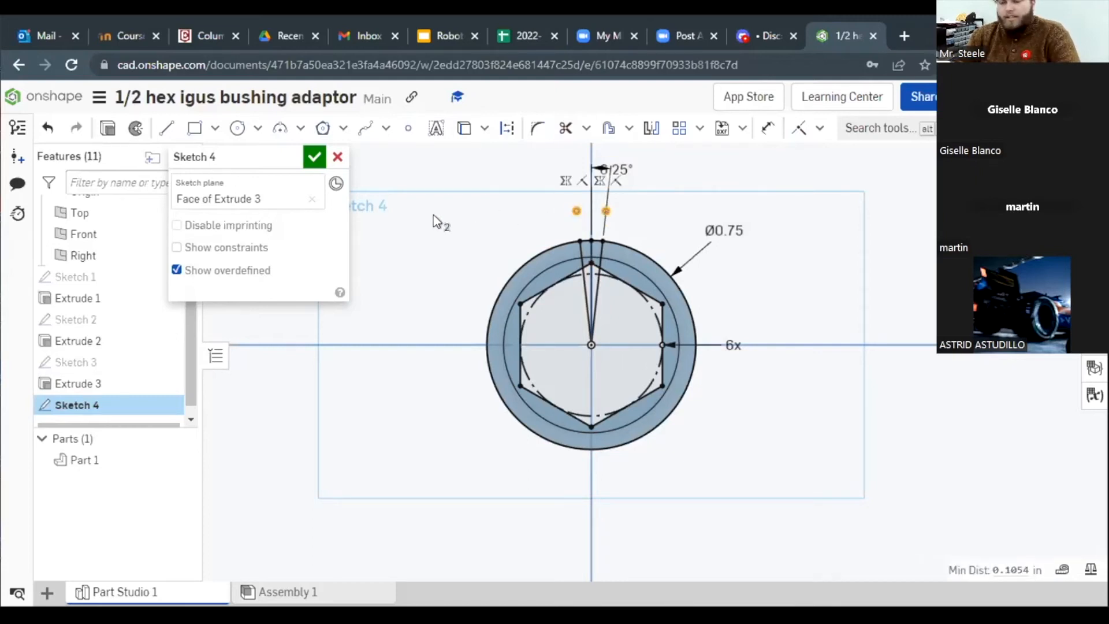
{"action": "key", "text": "Delete"}
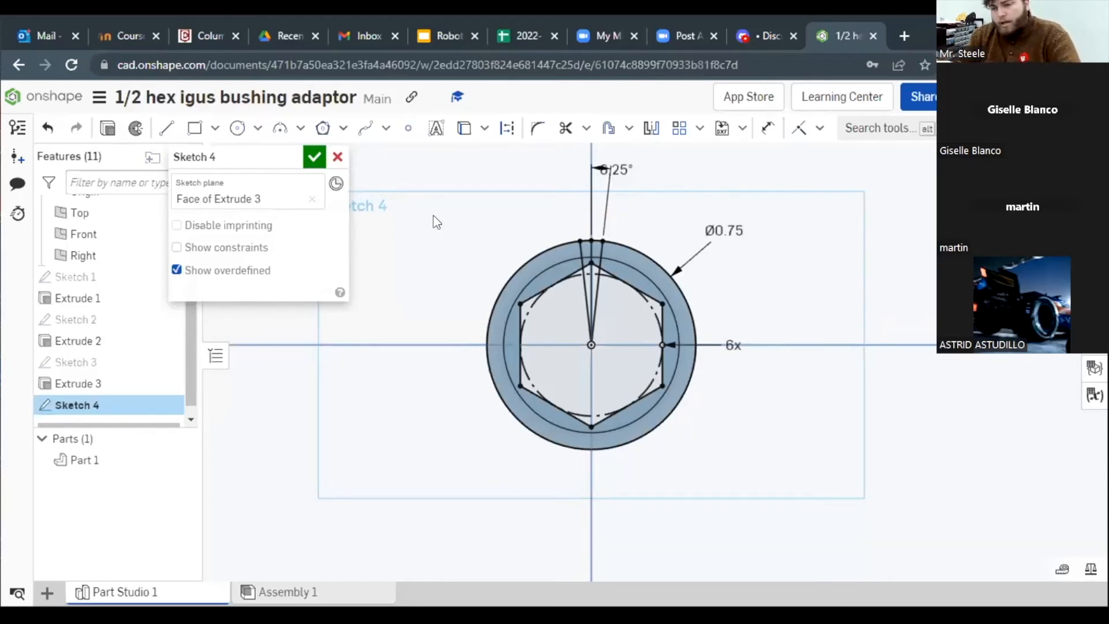
Step: Convert the vertical line between the two tilted lines to construction geometry
{"action": "scroll", "coordinate": [613, 314], "scroll_direction": "up", "scroll_amount": 3}
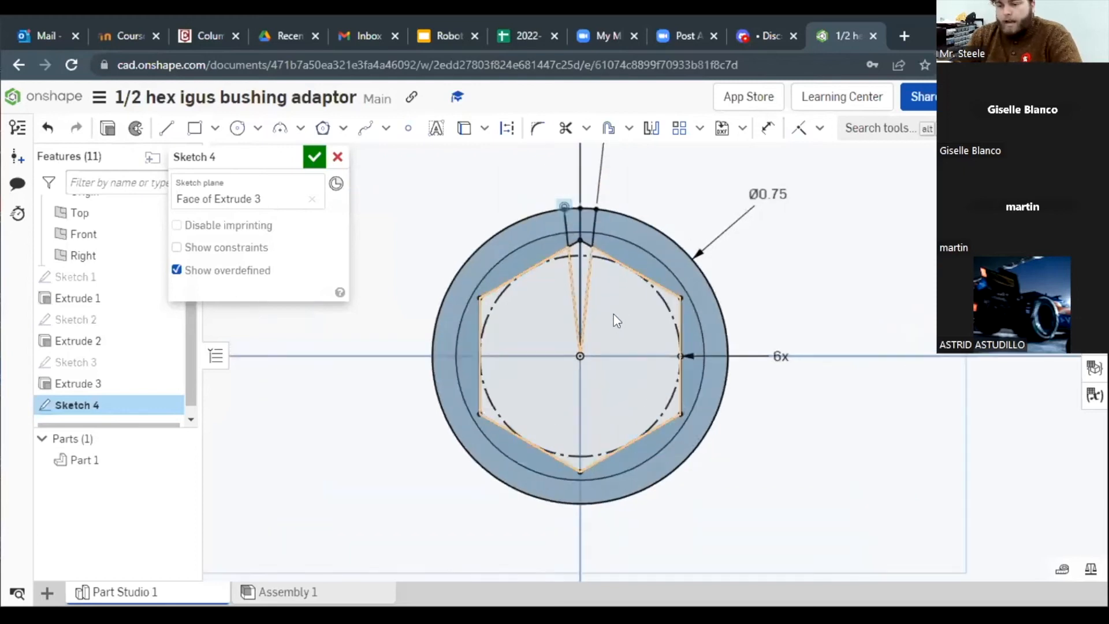
{"action": "left_click", "coordinate": [580, 278]}
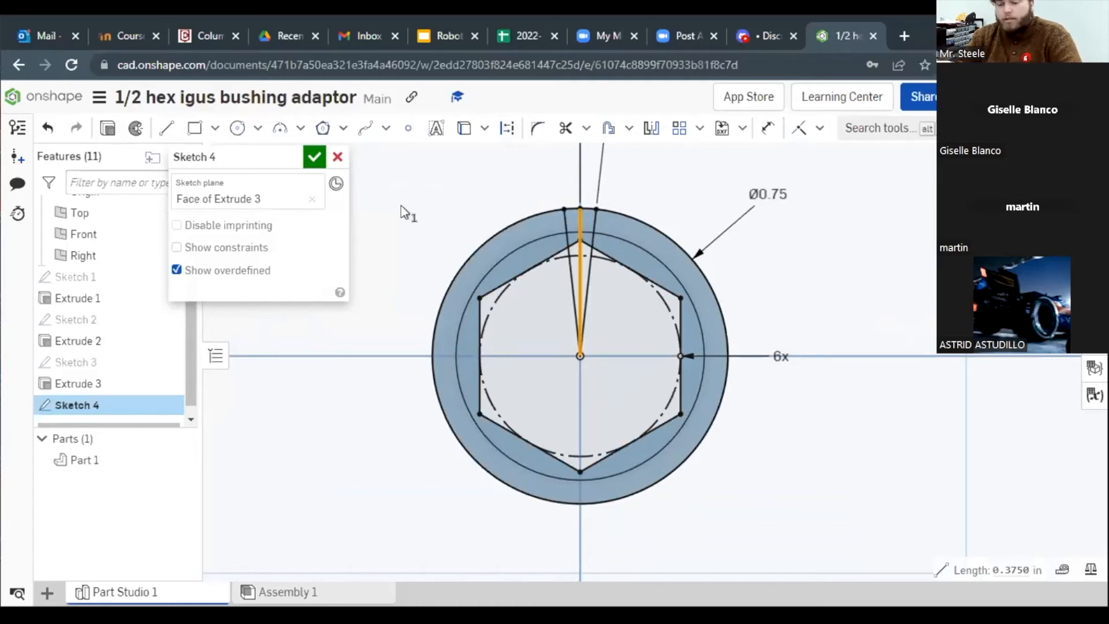
{"action": "key", "text": "q"}
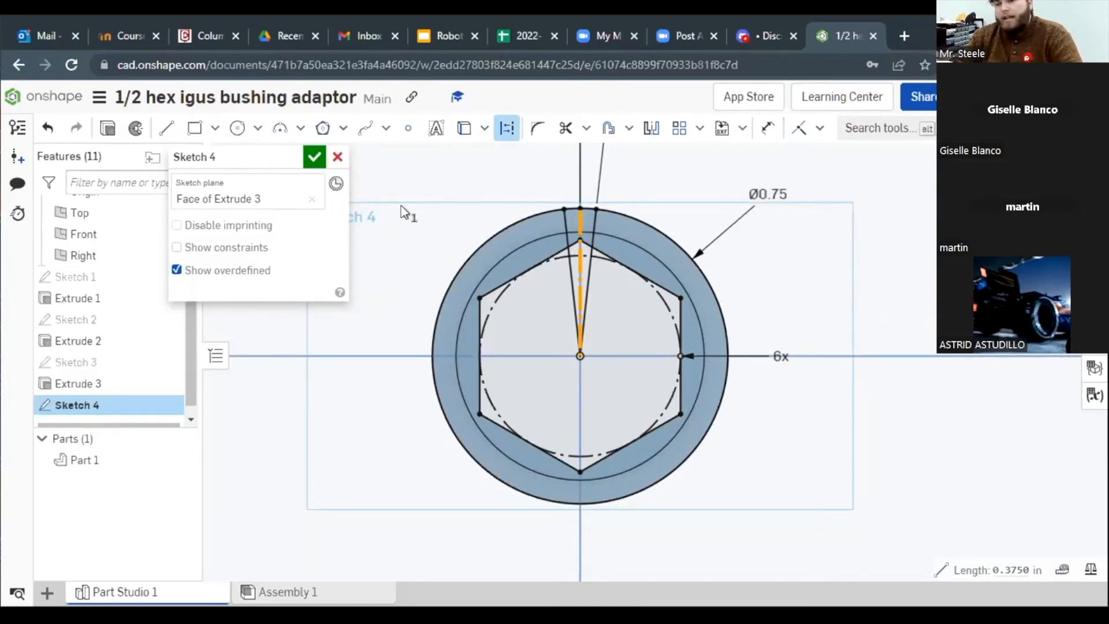
{"action": "key", "text": "Escape"}
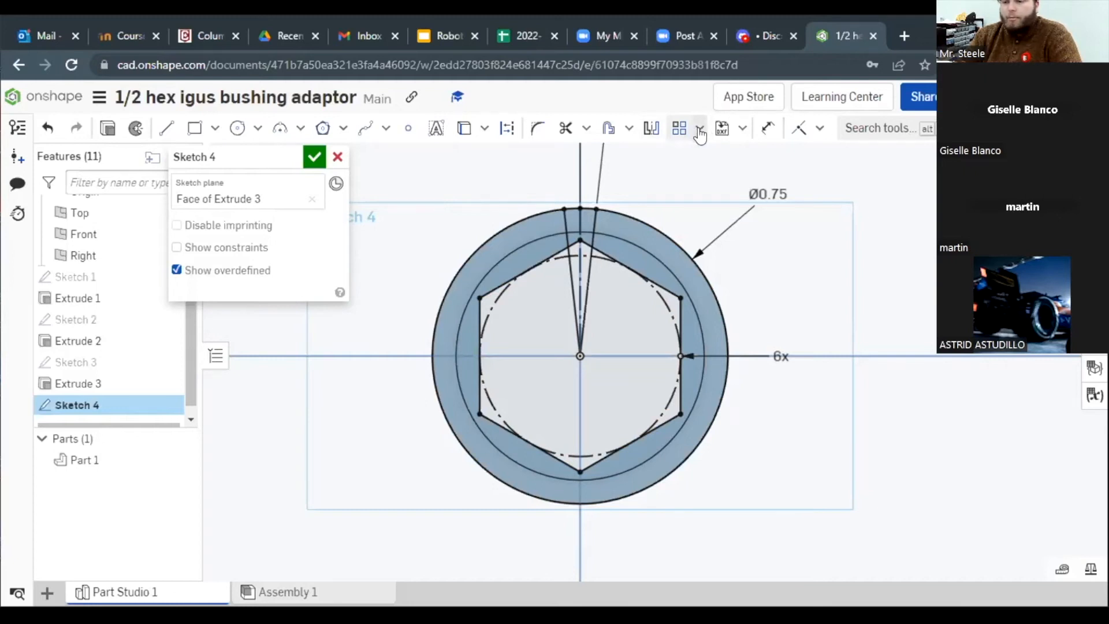
Step: Create a circular pattern of the two tilted lines around the origin with 6 instances
{"action": "left_click", "coordinate": [699, 133]}
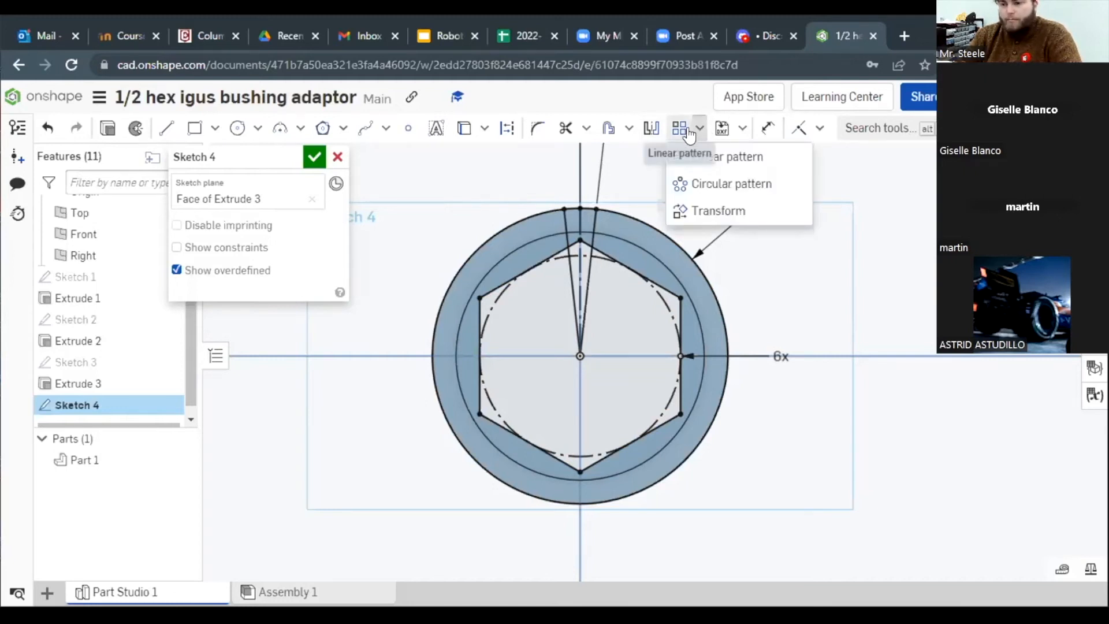
{"action": "left_click", "coordinate": [732, 183]}
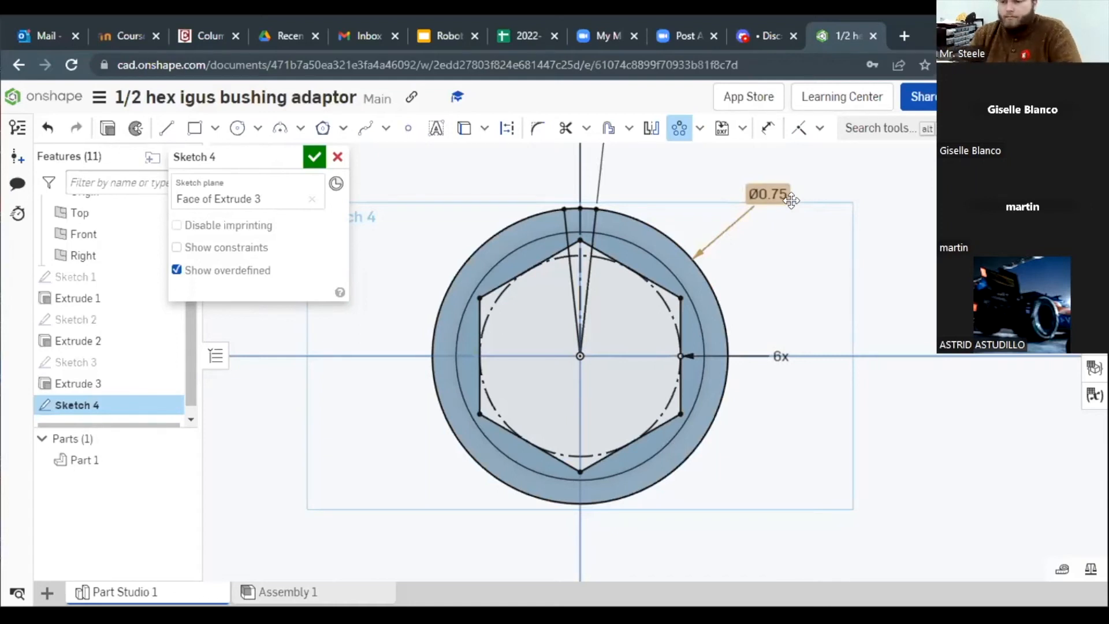
{"action": "left_click", "coordinate": [596, 218]}
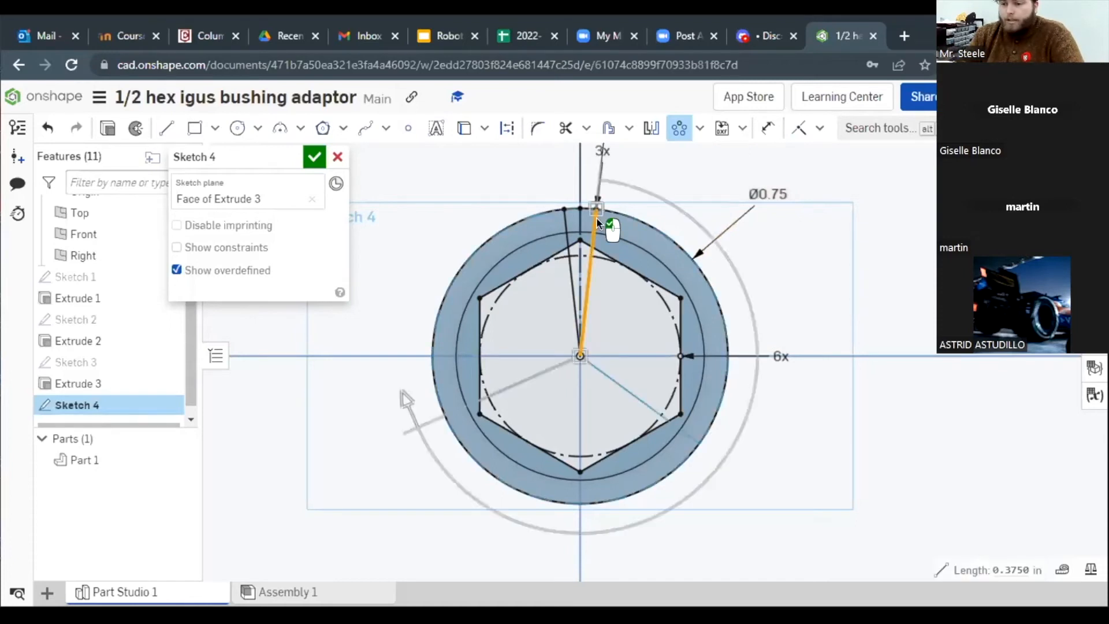
{"action": "left_click", "coordinate": [563, 221]}
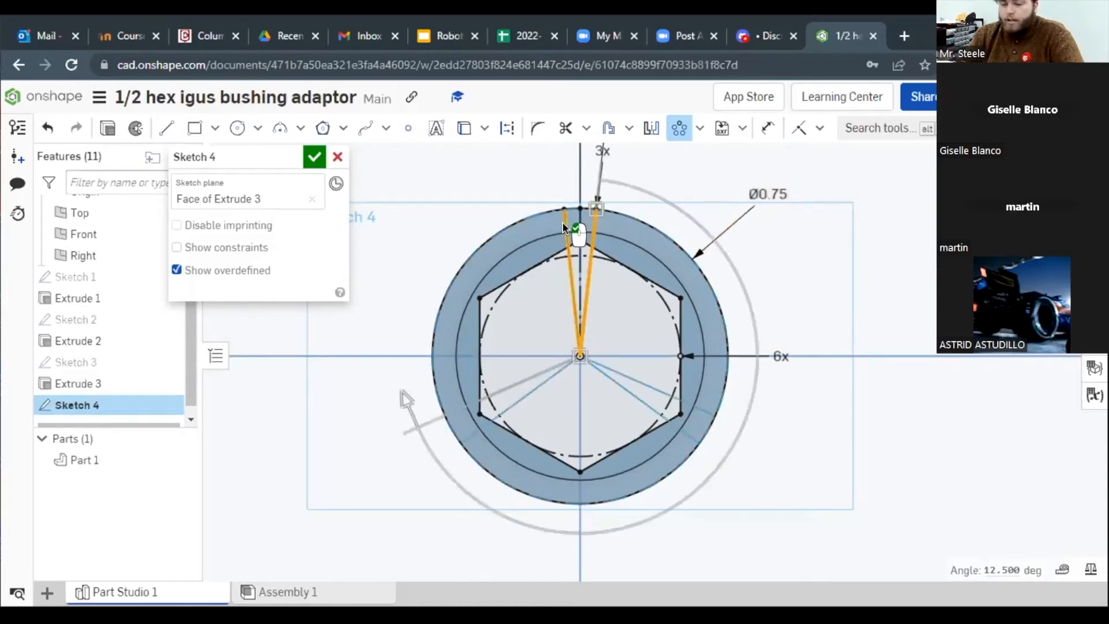
{"action": "scroll", "coordinate": [560, 162], "scroll_direction": "up", "scroll_amount": 3}
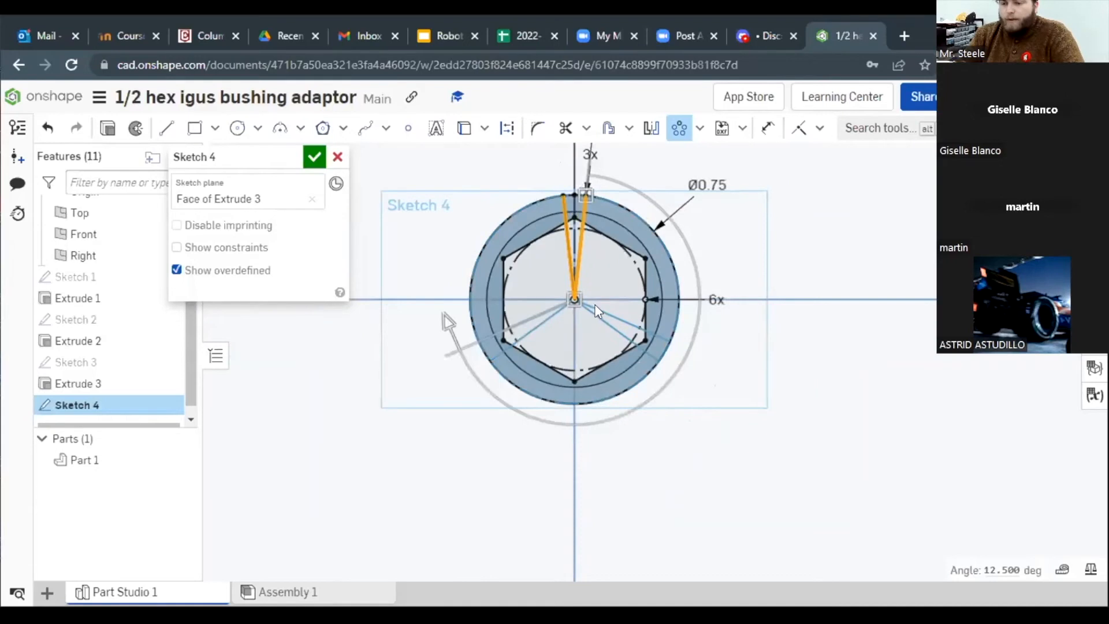
{"action": "scroll", "coordinate": [620, 165], "scroll_direction": "down", "scroll_amount": 3}
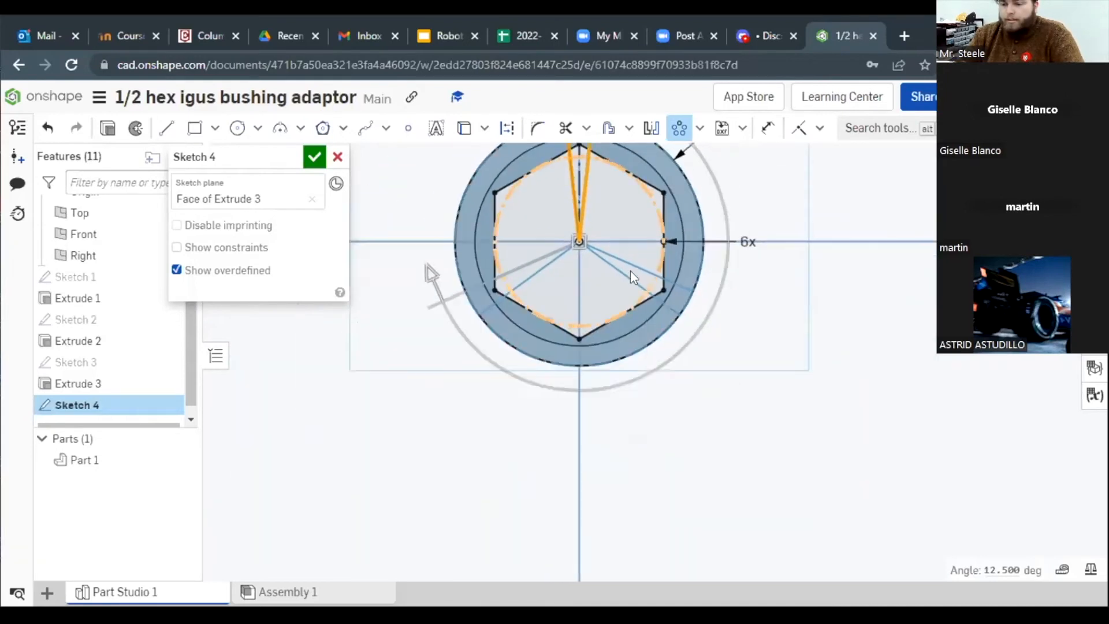
{"action": "scroll", "coordinate": [610, 365], "scroll_direction": "down", "scroll_amount": 2}
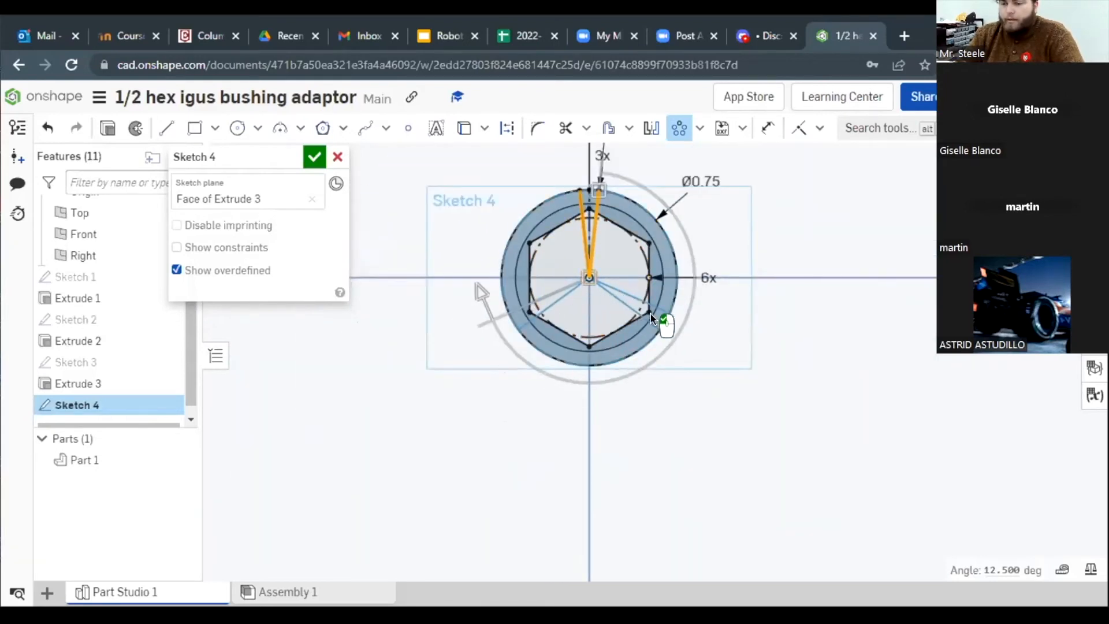
{"action": "scroll", "coordinate": [622, 207], "scroll_direction": "down", "scroll_amount": 1}
{"action": "scroll", "coordinate": [607, 156], "scroll_direction": "up", "scroll_amount": 2}
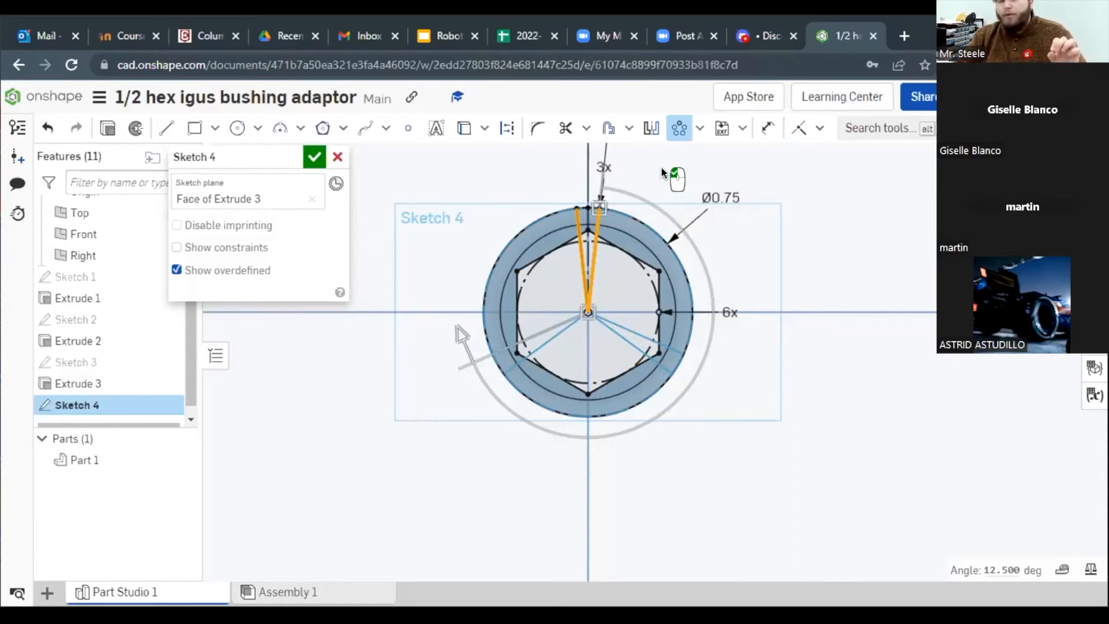
{"action": "left_click", "coordinate": [674, 168]}
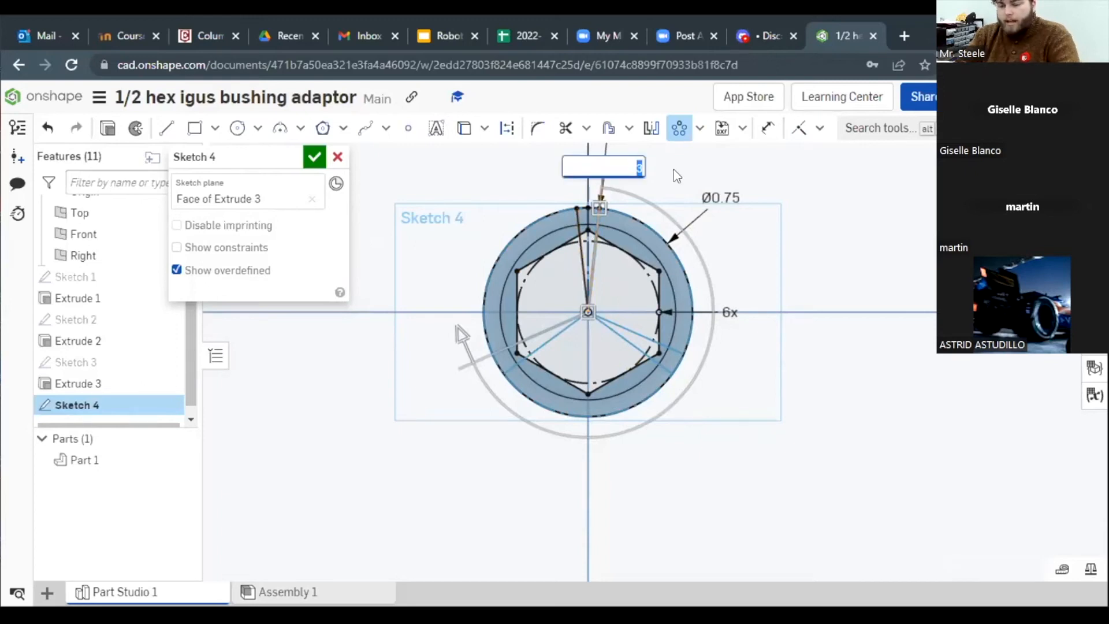
{"action": "key", "text": "Return"}
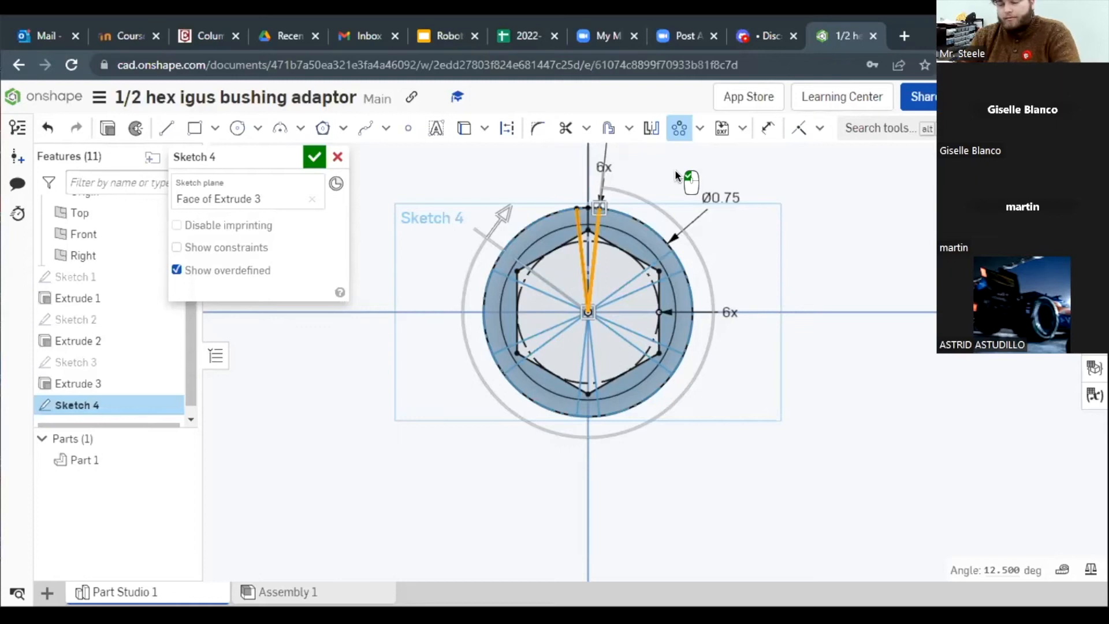
{"action": "left_click", "coordinate": [855, 215]}
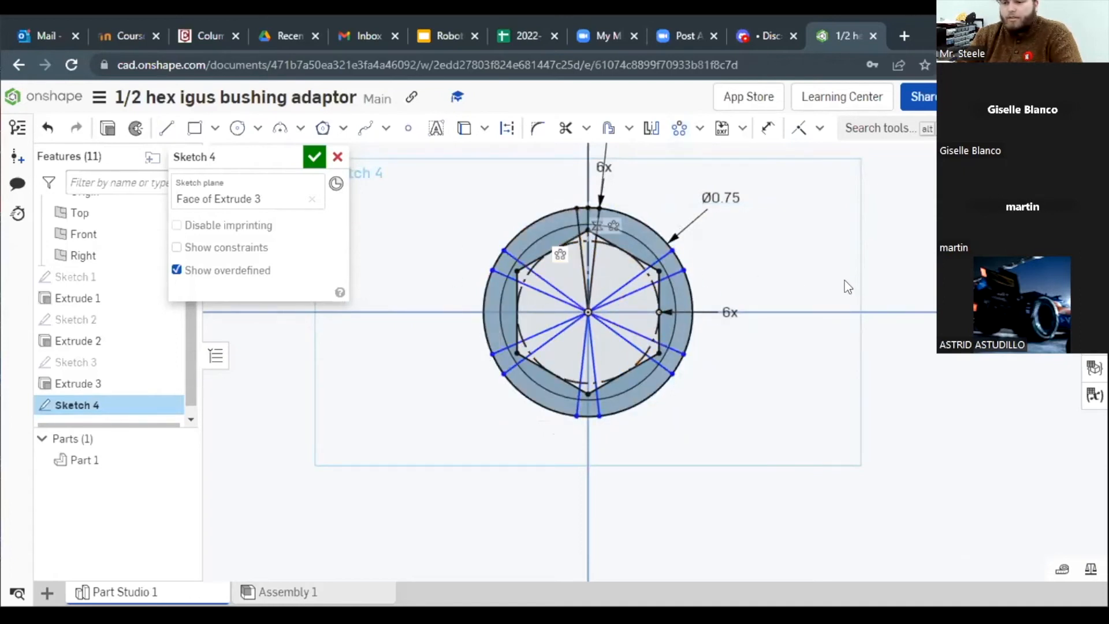
Step: Start an Extrude from the wedge-line sketch, clear its preselected faces and set the operation to Remove
{"action": "scroll", "coordinate": [380, 279], "scroll_direction": "down", "scroll_amount": 2}
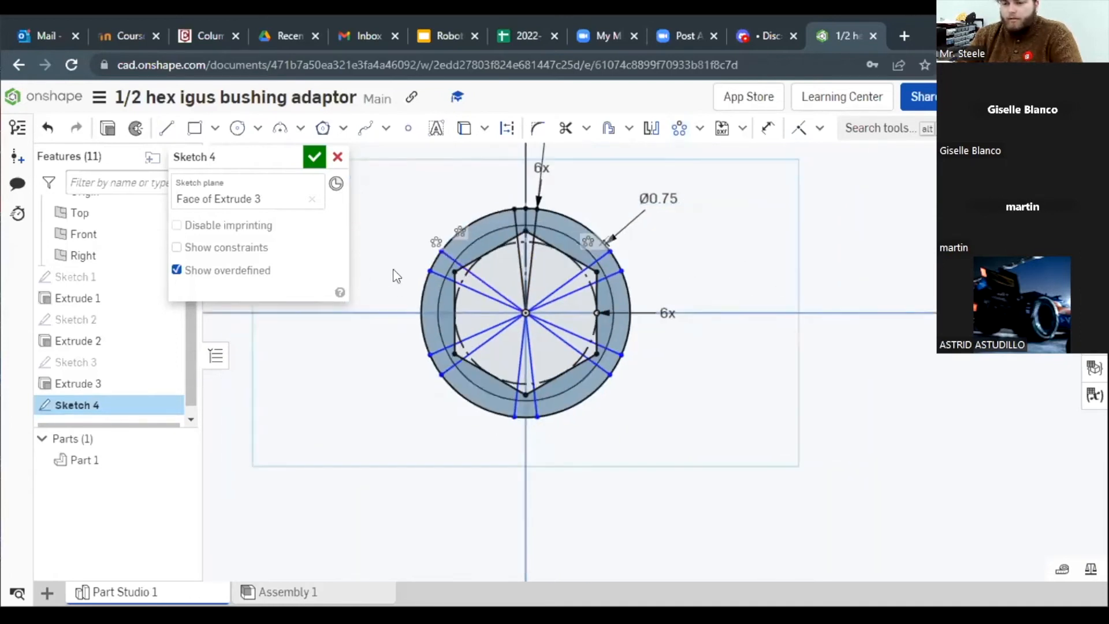
{"action": "scroll", "coordinate": [381, 283], "scroll_direction": "up", "scroll_amount": 2}
{"action": "scroll", "coordinate": [387, 297], "scroll_direction": "down", "scroll_amount": 2}
{"action": "scroll", "coordinate": [388, 297], "scroll_direction": "up", "scroll_amount": 3}
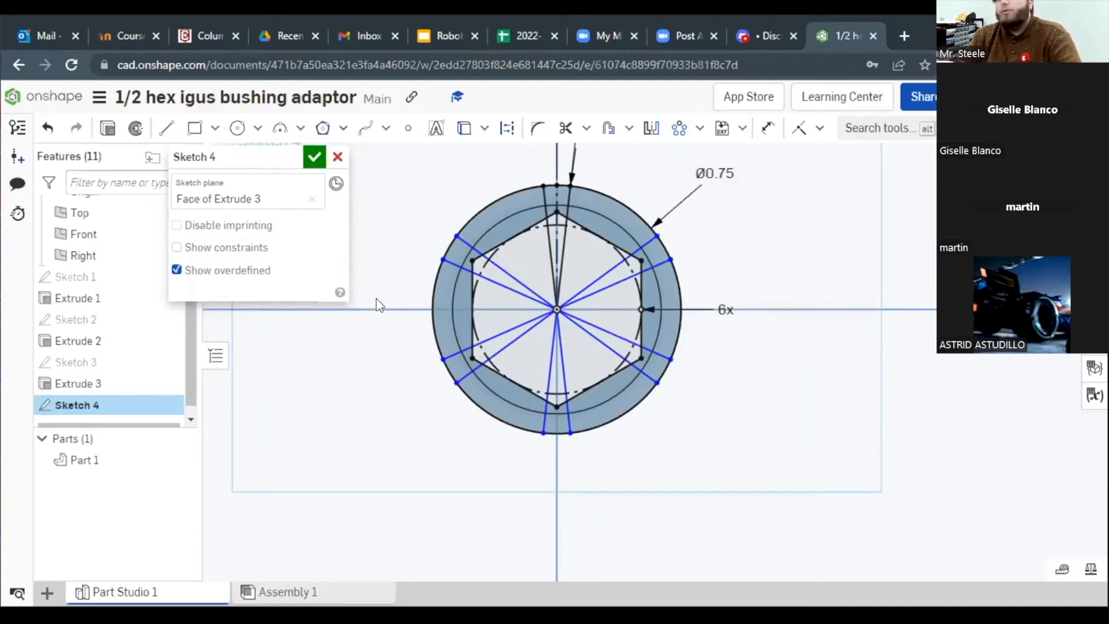
{"action": "left_click", "coordinate": [106, 130]}
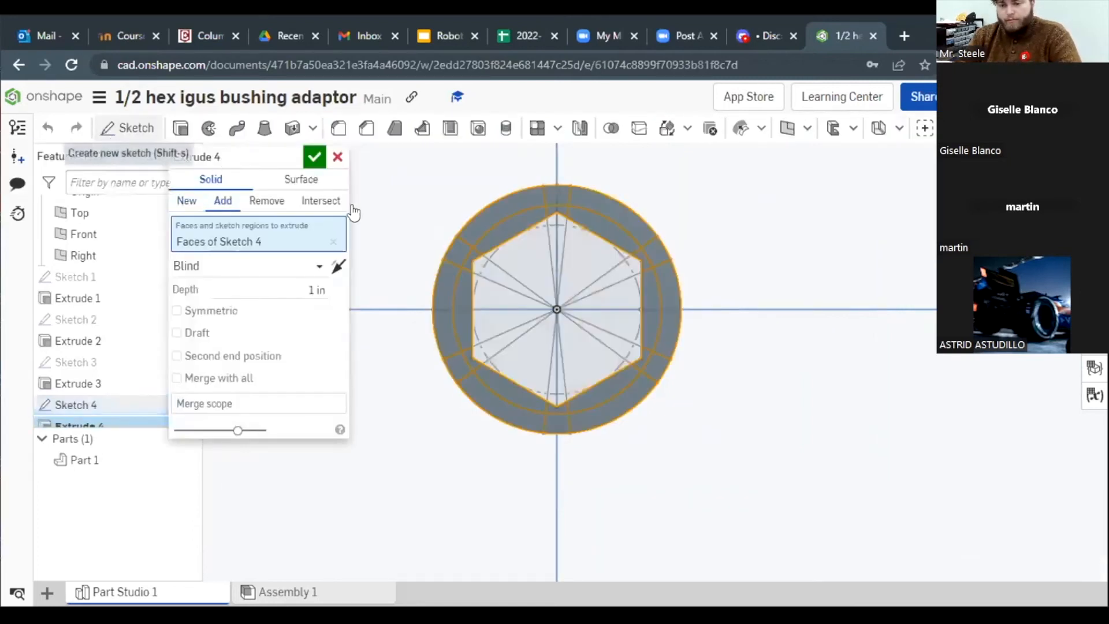
{"action": "left_click", "coordinate": [333, 242]}
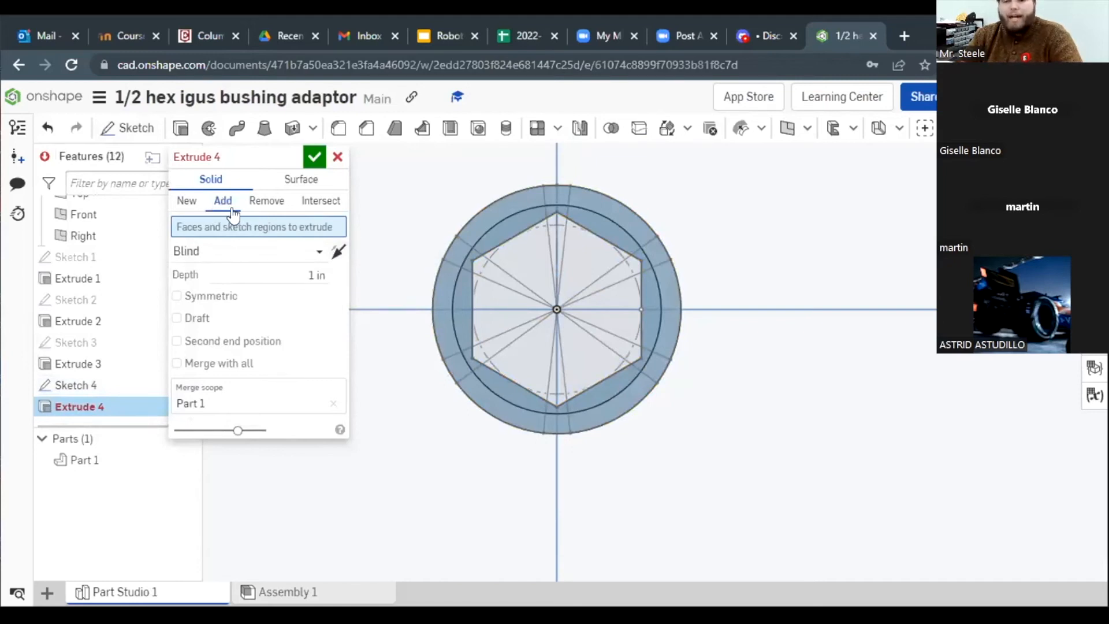
{"action": "left_click", "coordinate": [265, 207]}
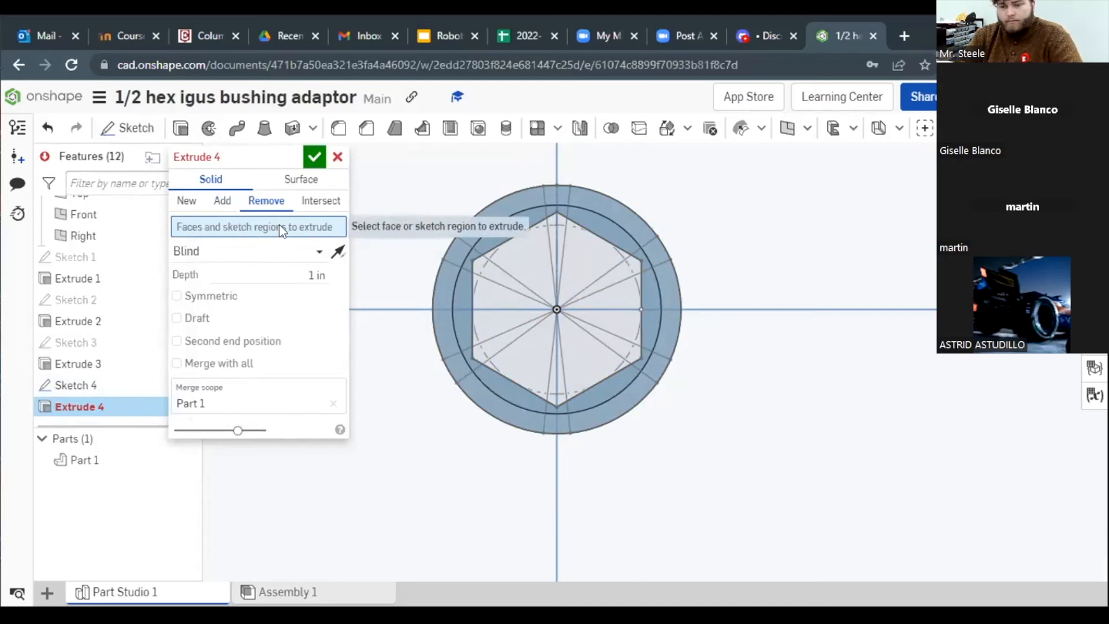
Step: Select the notched Sketch 4 regions at the top, upper-right, lower-right and bottom hexagon corners for the Remove extrude
{"action": "right_click_drag", "start_coordinate": [497, 163], "coordinate": [542, 202]}
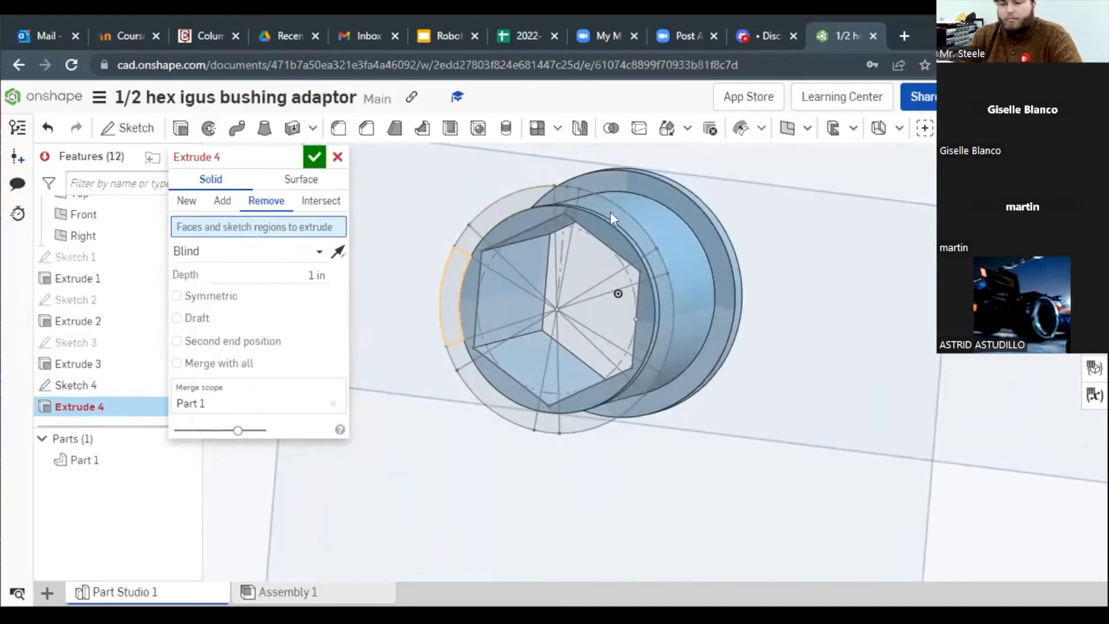
{"action": "scroll", "coordinate": [567, 206], "scroll_direction": "up", "scroll_amount": 5}
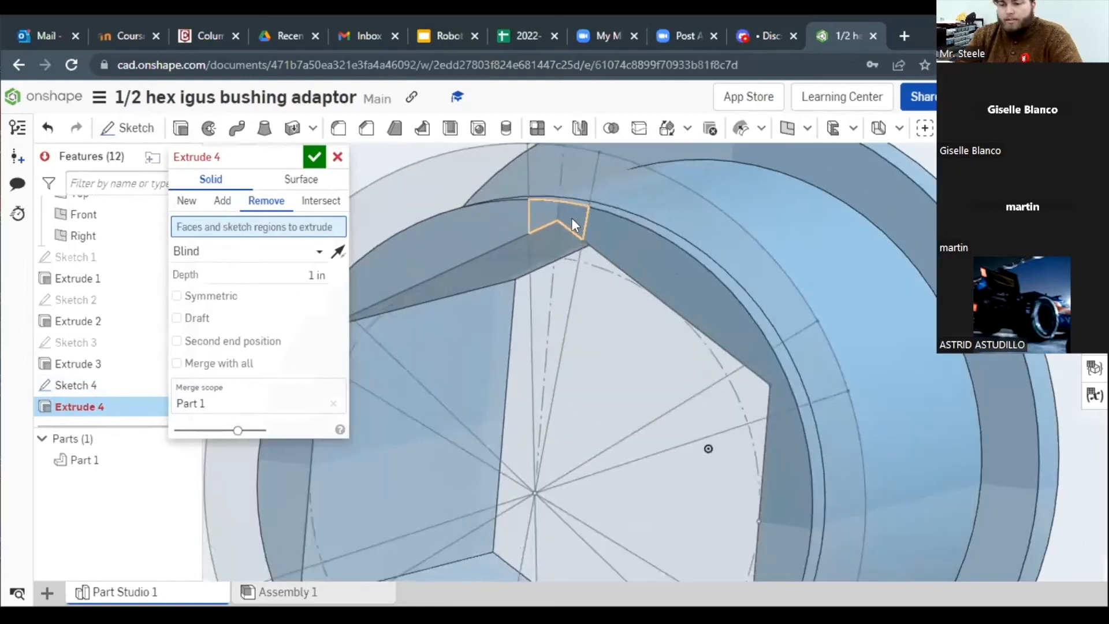
{"action": "left_click", "coordinate": [571, 218]}
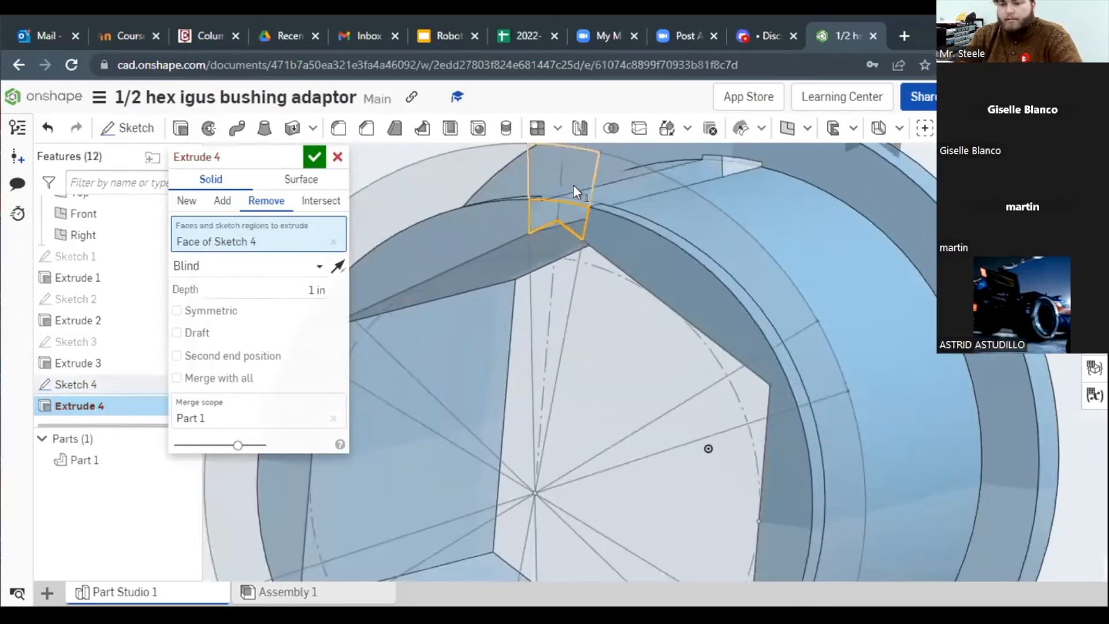
{"action": "scroll", "coordinate": [577, 190], "scroll_direction": "down", "scroll_amount": 5}
{"action": "scroll", "coordinate": [679, 292], "scroll_direction": "up", "scroll_amount": 5}
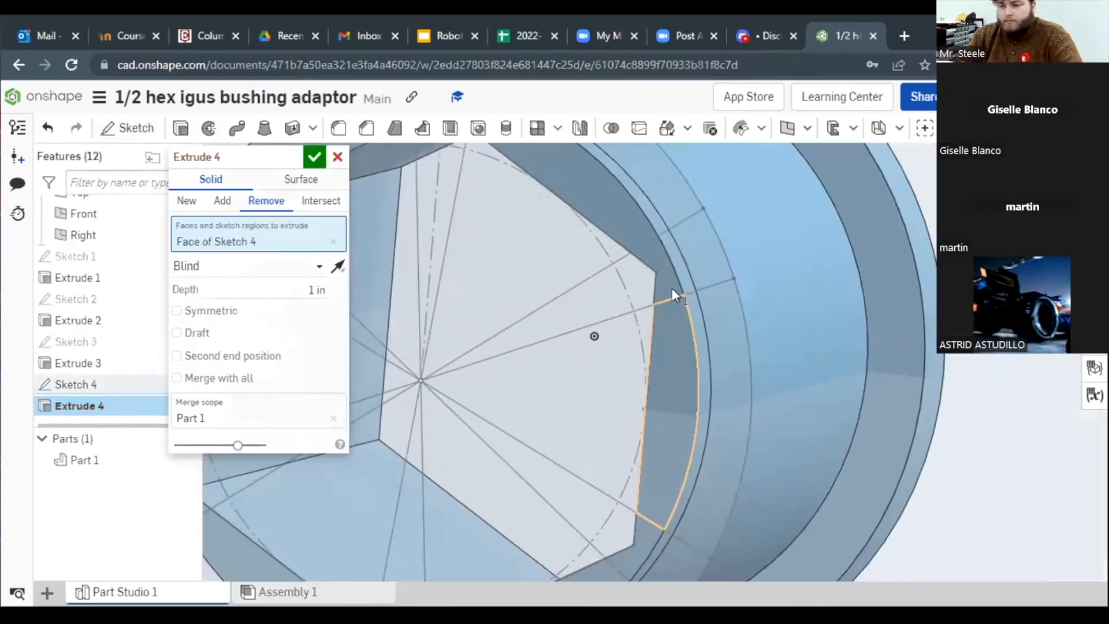
{"action": "left_click", "coordinate": [672, 291]}
{"action": "scroll", "coordinate": [719, 226], "scroll_direction": "down", "scroll_amount": 5}
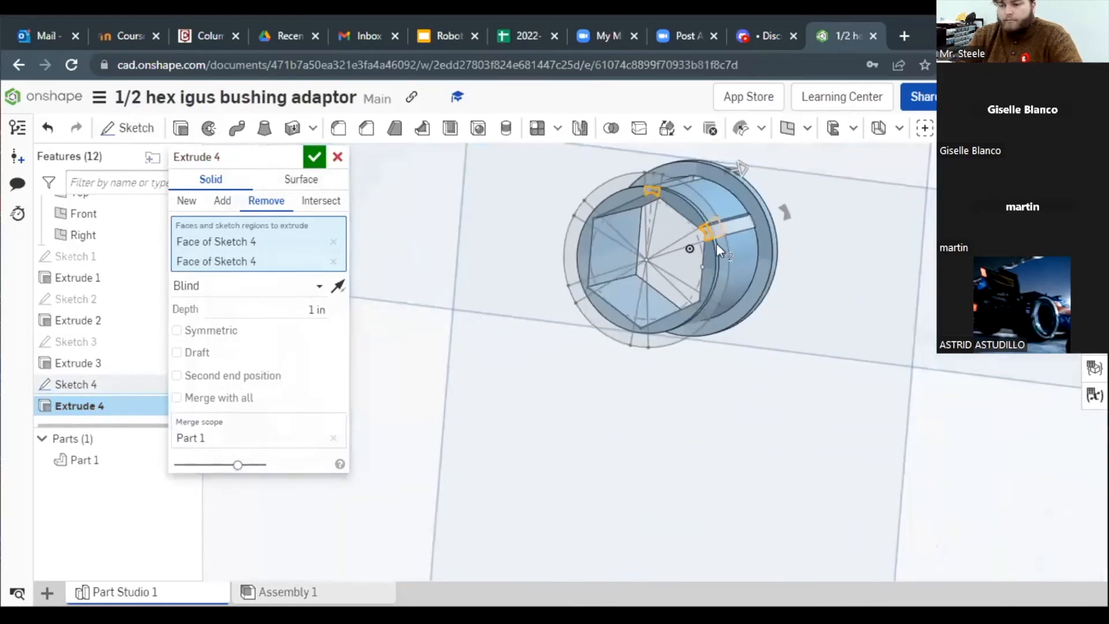
{"action": "scroll", "coordinate": [696, 307], "scroll_direction": "up", "scroll_amount": 5}
{"action": "left_click", "coordinate": [698, 280]}
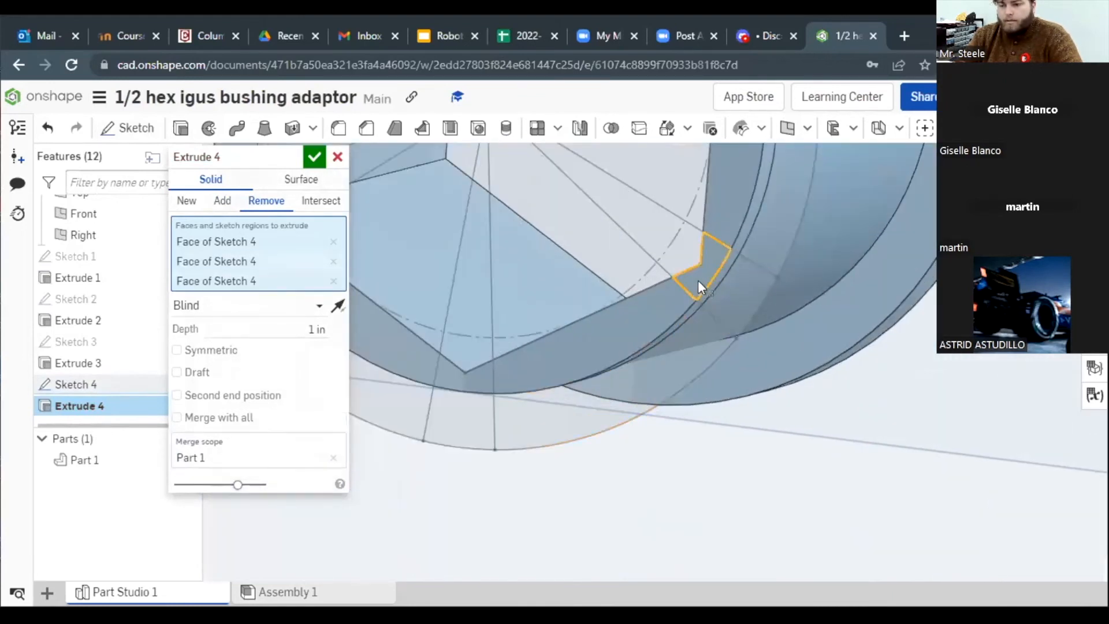
{"action": "left_click", "coordinate": [460, 377]}
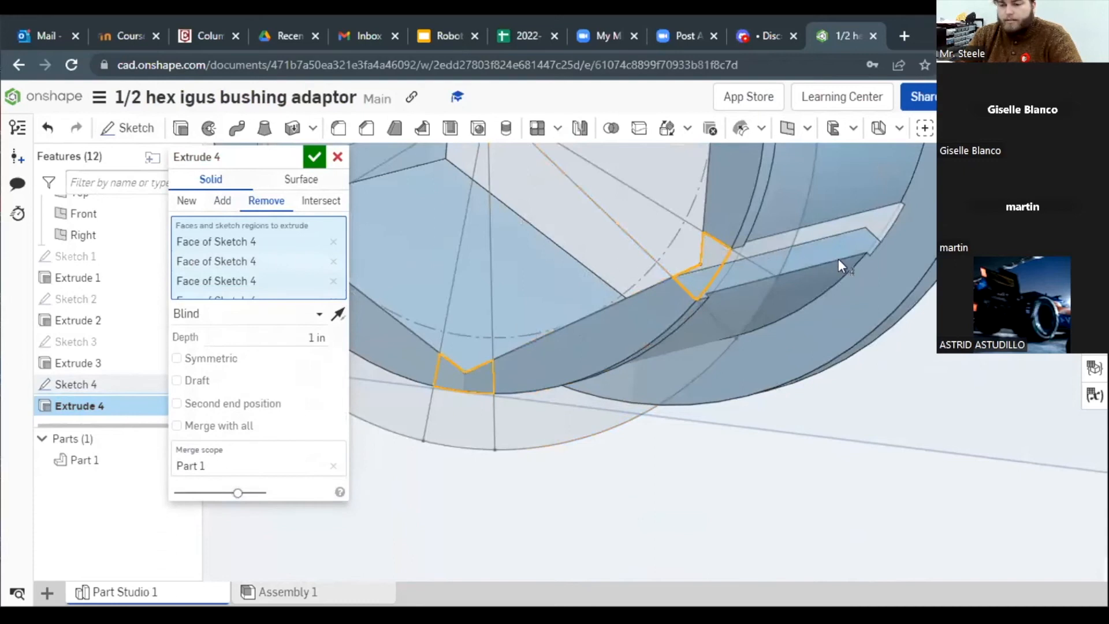
Step: Add the Sketch 4 regions at the two remaining left hexagon corners to the Remove extrude
{"action": "scroll", "coordinate": [856, 260], "scroll_direction": "down", "scroll_amount": 5}
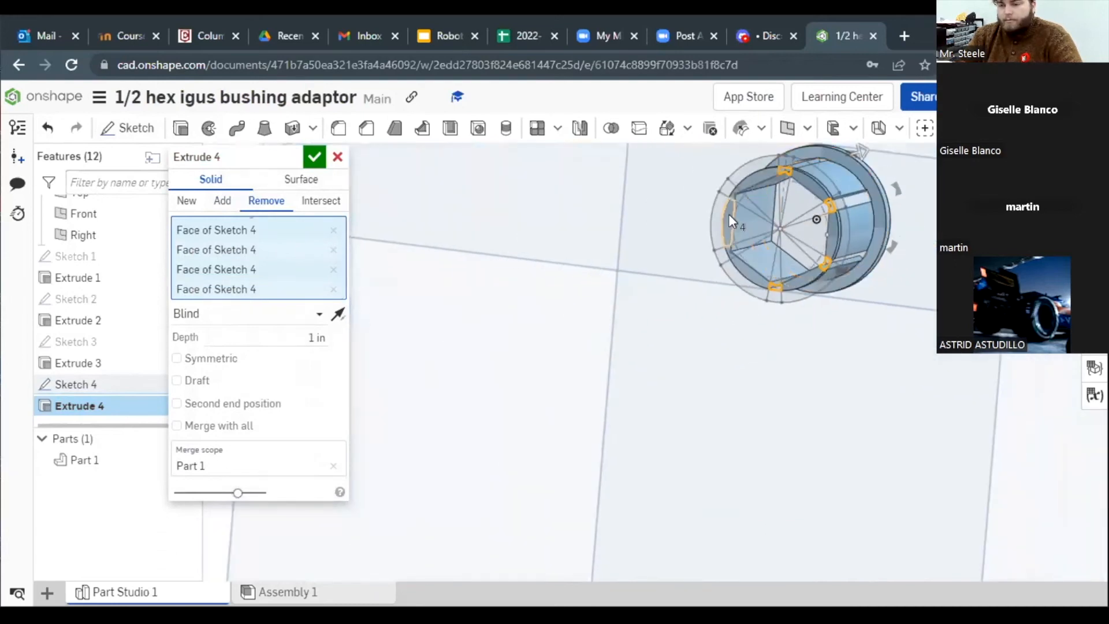
{"action": "scroll", "coordinate": [732, 209], "scroll_direction": "up", "scroll_amount": 5}
{"action": "left_click", "coordinate": [727, 304]}
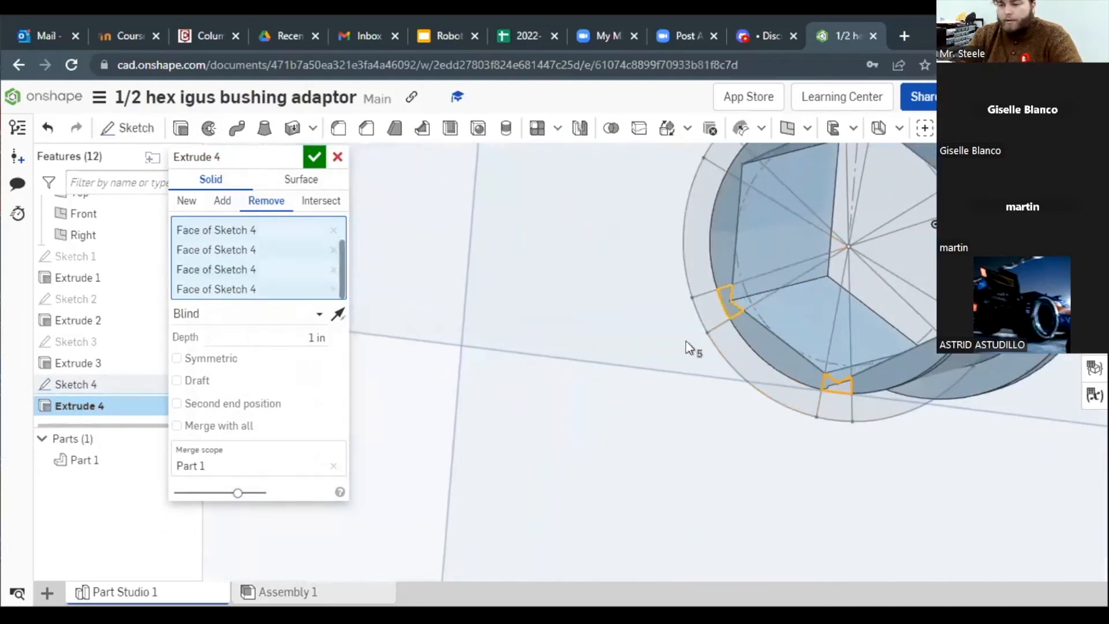
{"action": "left_click", "coordinate": [734, 166]}
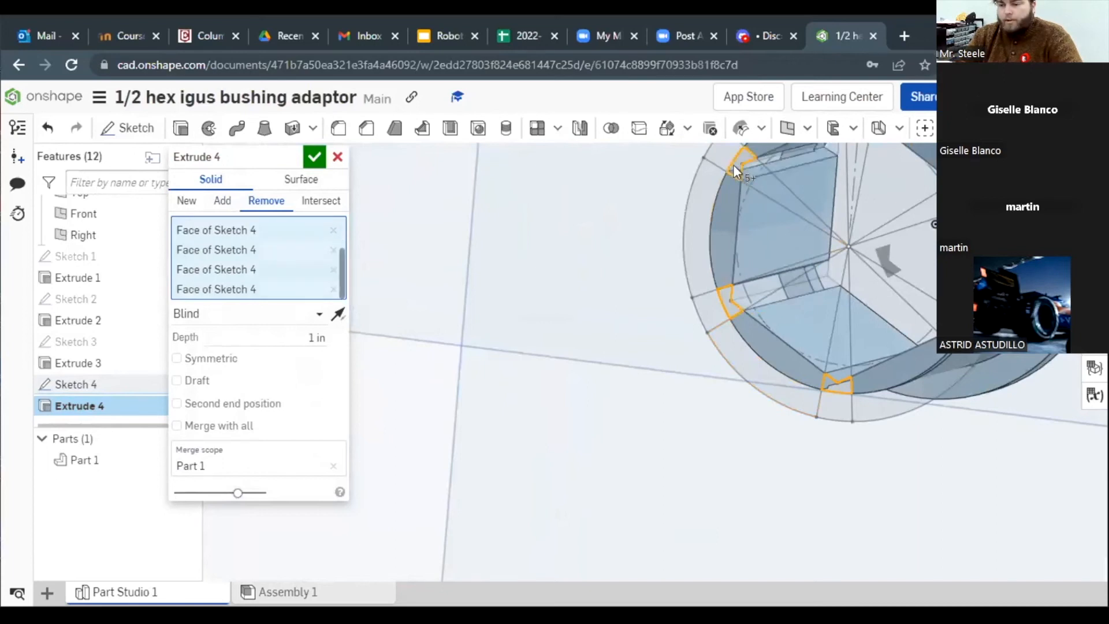
{"action": "scroll", "coordinate": [733, 227], "scroll_direction": "down", "scroll_amount": 5}
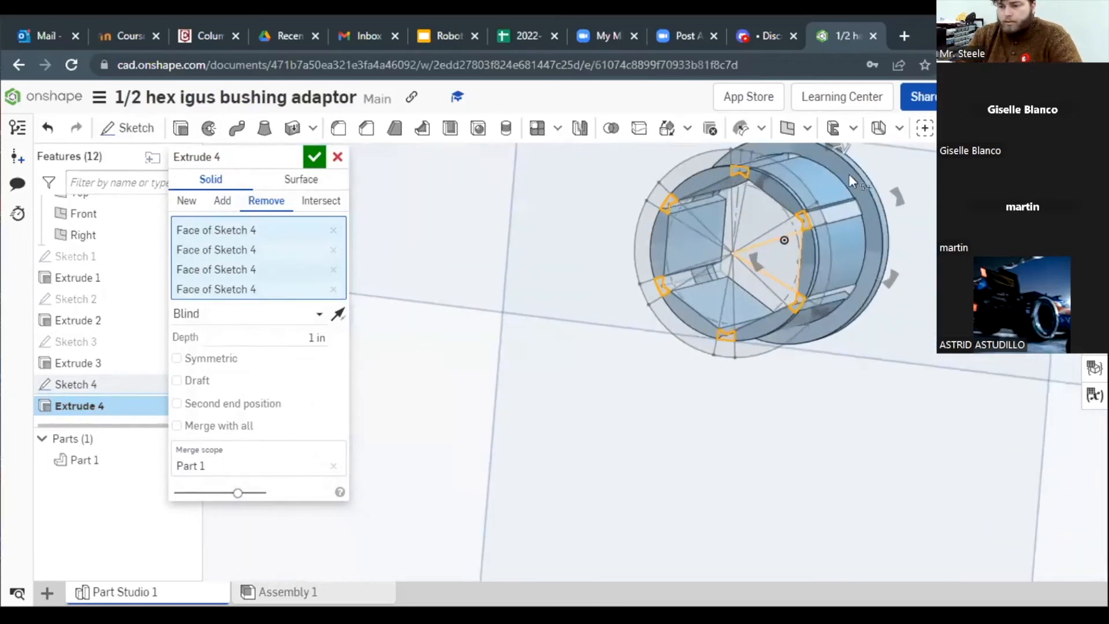
Step: Examine the previewed corner slots from the side and front, checking how far they cut towards the flange
{"action": "scroll", "coordinate": [882, 161], "scroll_direction": "up", "scroll_amount": 3}
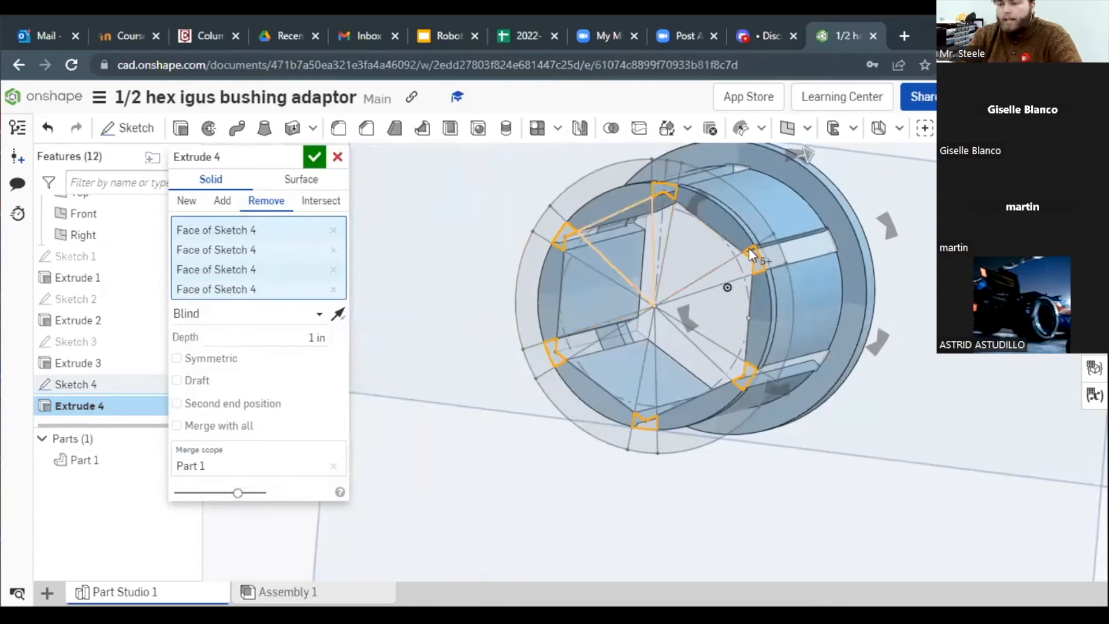
{"action": "mouse_move", "coordinate": [748, 248]}
{"action": "right_mouse_down"}
{"action": "mouse_move", "coordinate": [854, 216]}
{"action": "mouse_move", "coordinate": [727, 239]}
{"action": "mouse_move", "coordinate": [894, 217]}
{"action": "mouse_move", "coordinate": [779, 214]}
{"action": "mouse_move", "coordinate": [914, 216]}
{"action": "mouse_move", "coordinate": [744, 213]}
{"action": "mouse_move", "coordinate": [818, 213]}
{"action": "mouse_move", "coordinate": [763, 214]}
{"action": "right_mouse_up"}
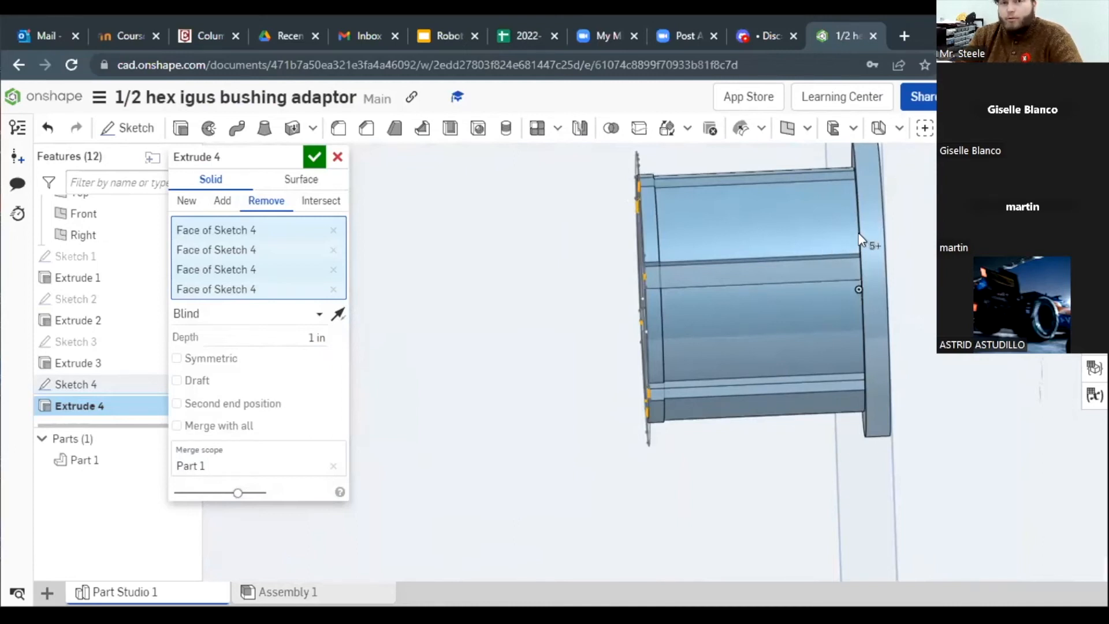
{"action": "right_click_drag", "start_coordinate": [857, 233], "coordinate": [952, 239]}
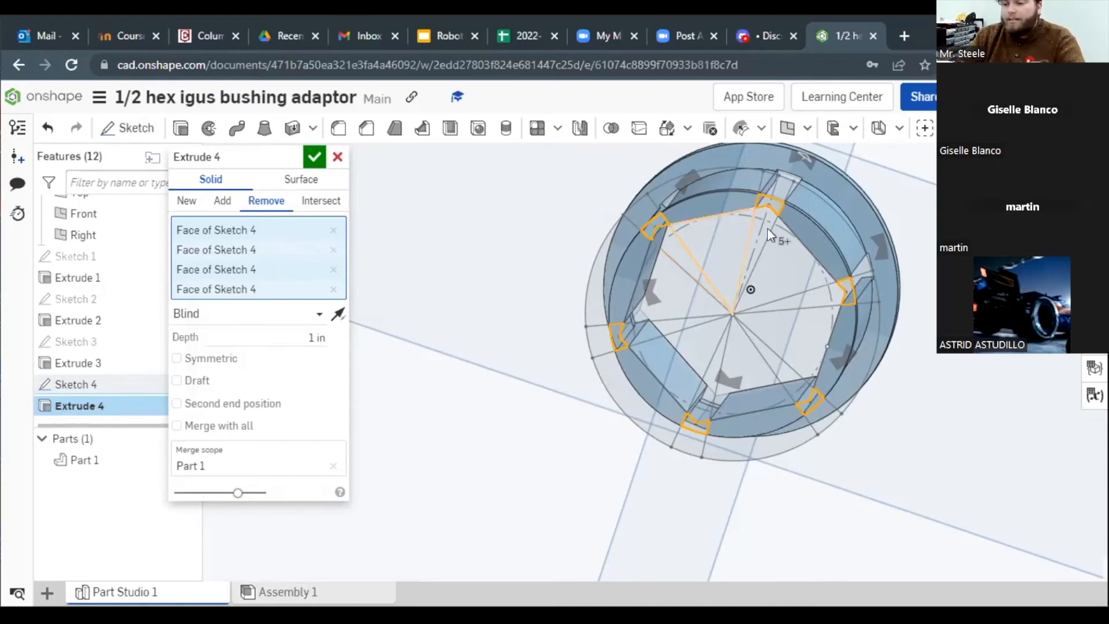
{"action": "scroll", "coordinate": [765, 219], "scroll_direction": "up", "scroll_amount": 2}
{"action": "scroll", "coordinate": [762, 222], "scroll_direction": "up", "scroll_amount": 2}
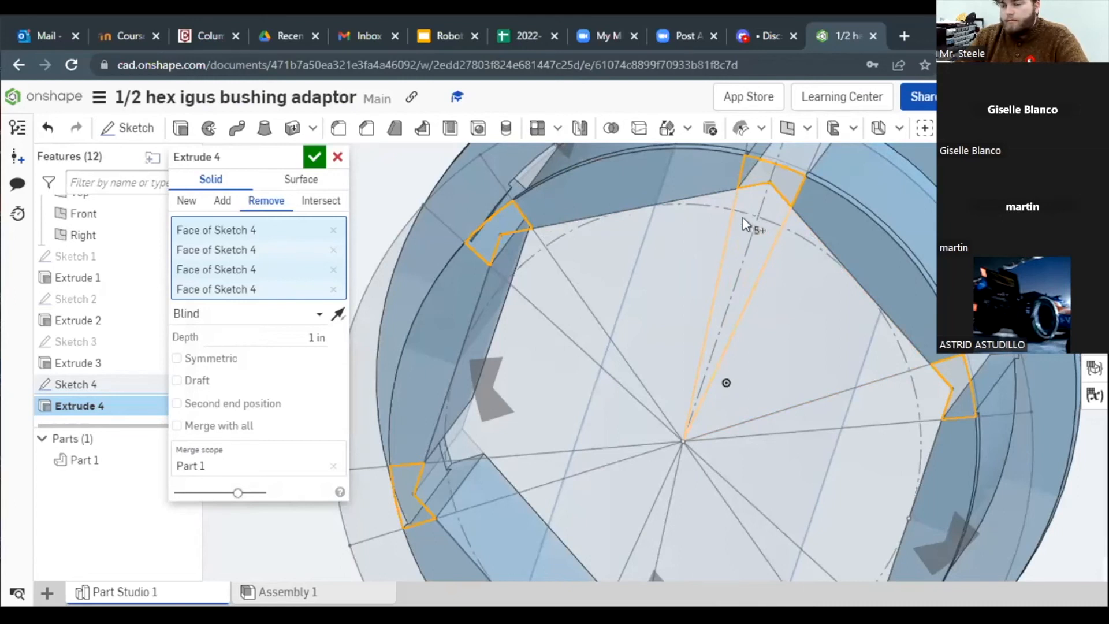
{"action": "scroll", "coordinate": [744, 214], "scroll_direction": "down", "scroll_amount": 5}
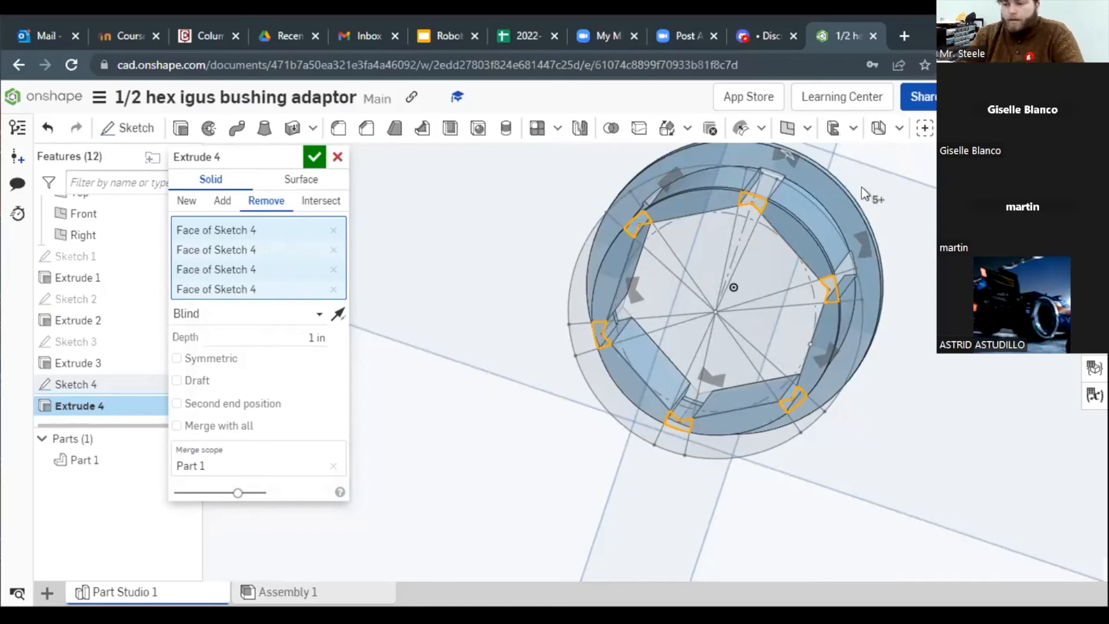
{"action": "right_click_drag", "start_coordinate": [877, 186], "coordinate": [809, 191]}
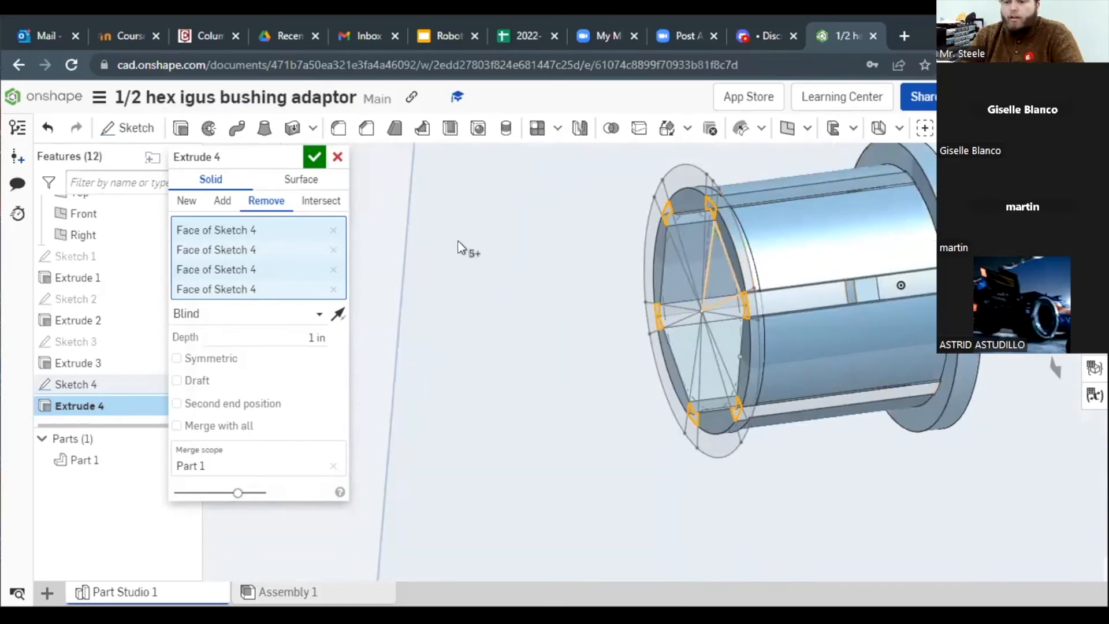
Step: Set the blind depth of the corner slot cuts to 1mm+0.51in, check the slot ends at the flange, and accept the extrude
{"action": "left_click", "coordinate": [284, 340]}
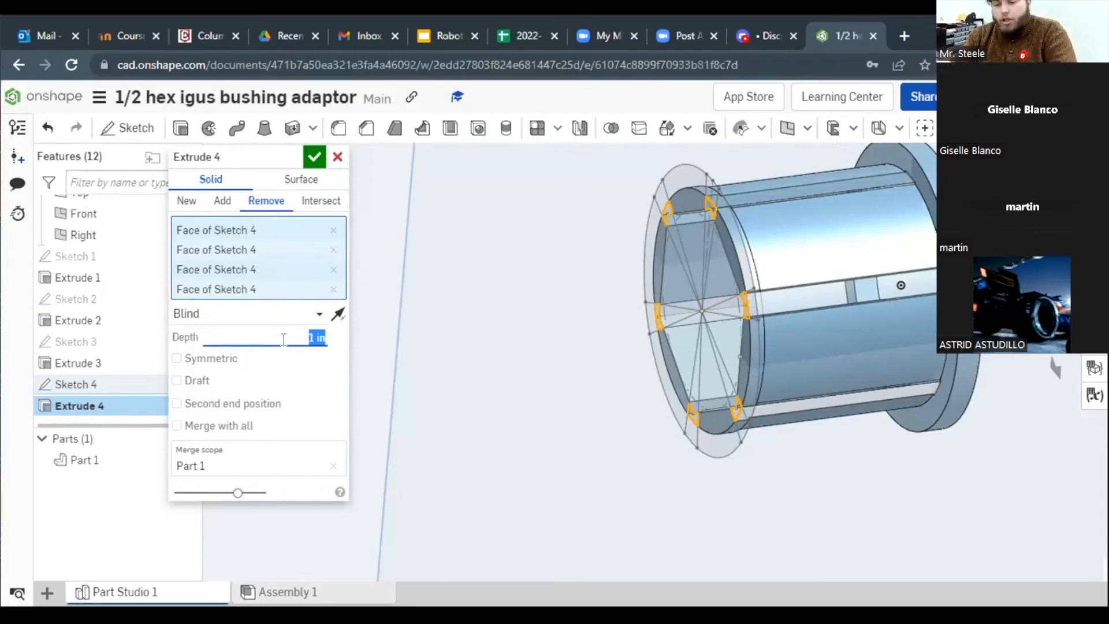
{"action": "type", "text": "1mm"}
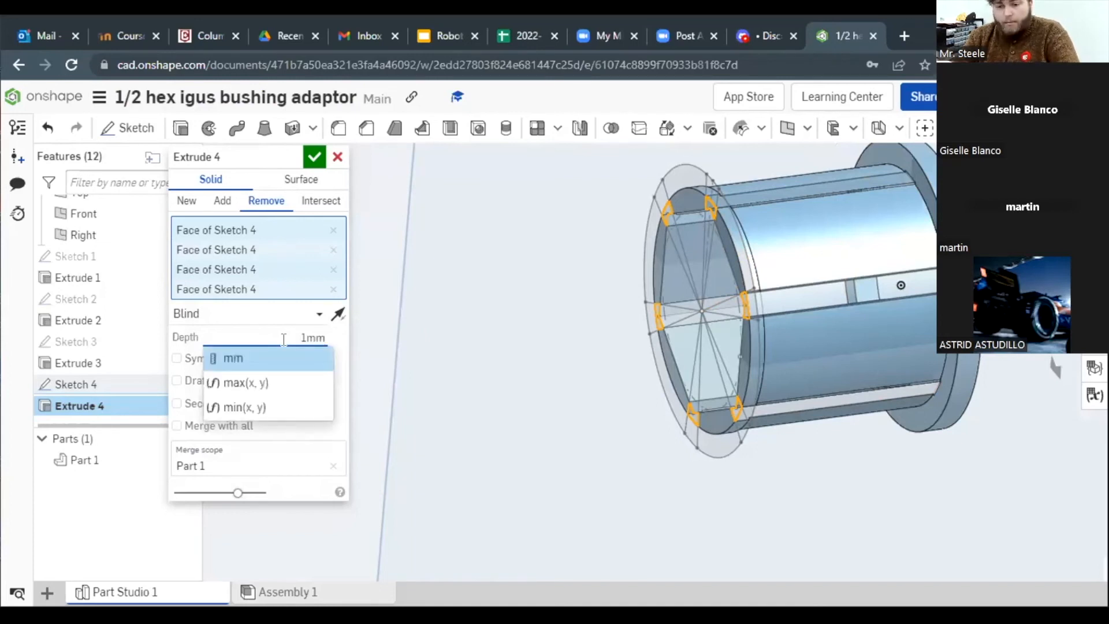
{"action": "type", "text": "+0"}
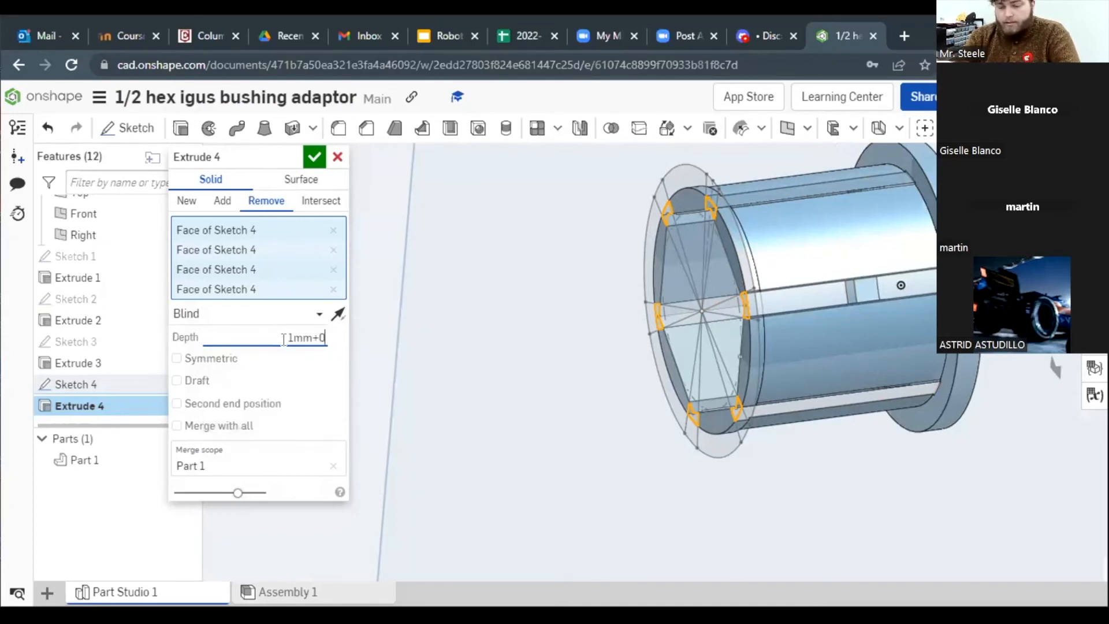
{"action": "type", "text": ".51in"}
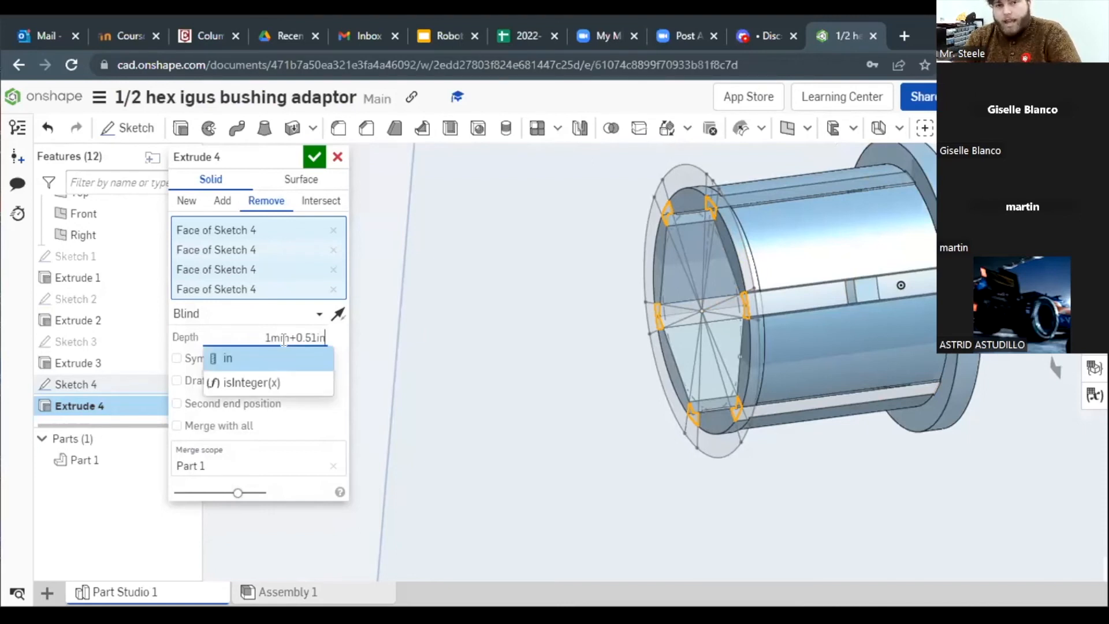
{"action": "key", "text": "Return"}
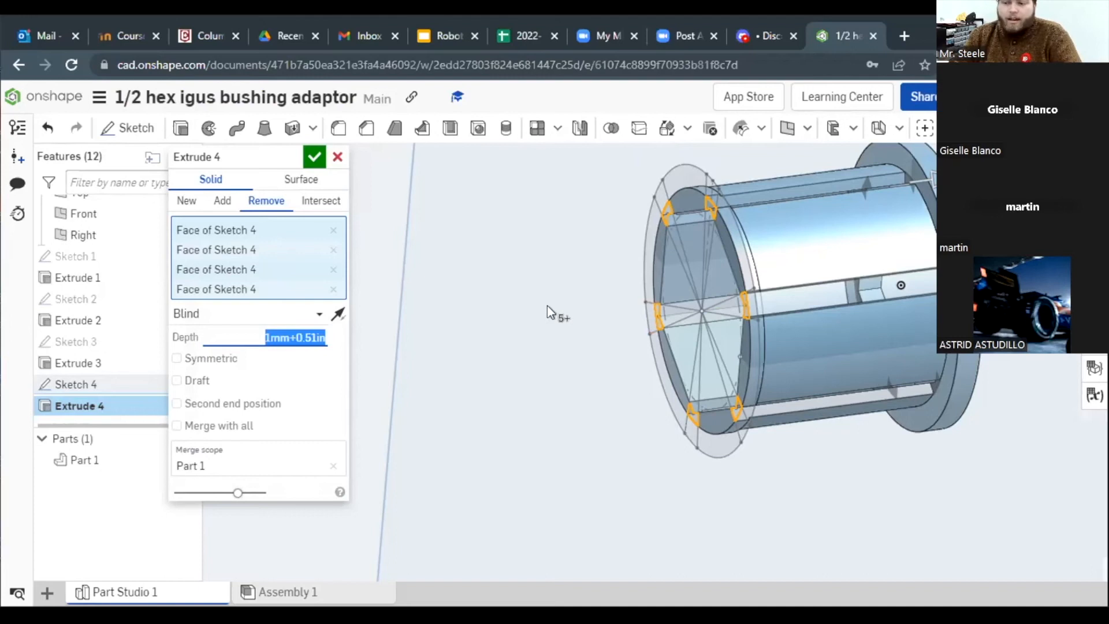
{"action": "right_click_drag", "start_coordinate": [580, 303], "coordinate": [657, 290]}
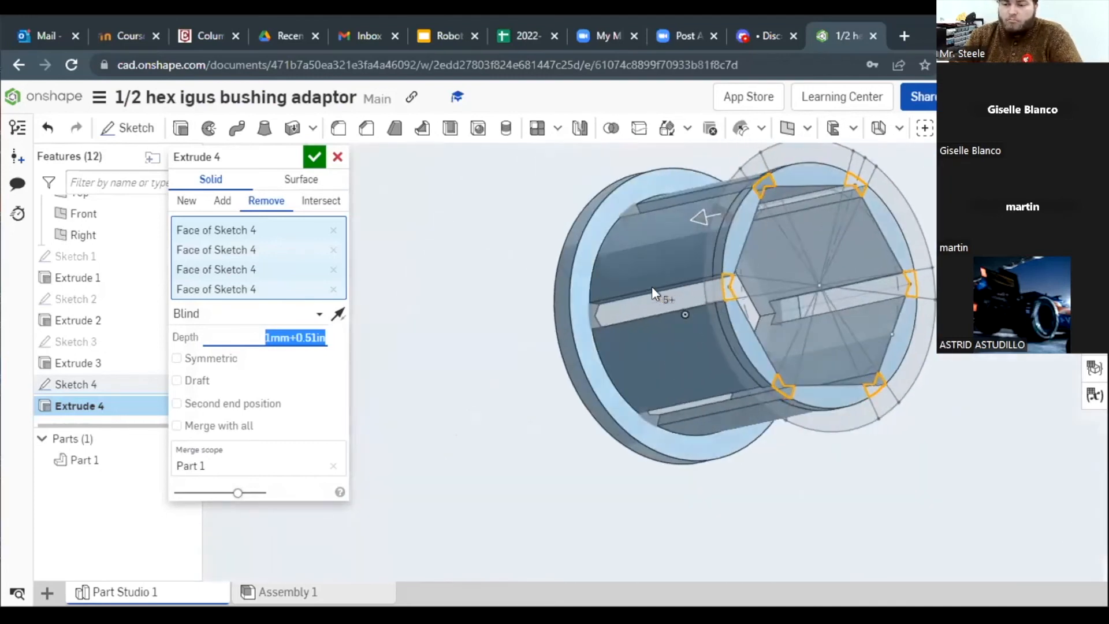
{"action": "scroll", "coordinate": [627, 315], "scroll_direction": "up", "scroll_amount": 6}
{"action": "right_click_drag", "start_coordinate": [601, 317], "coordinate": [639, 313]}
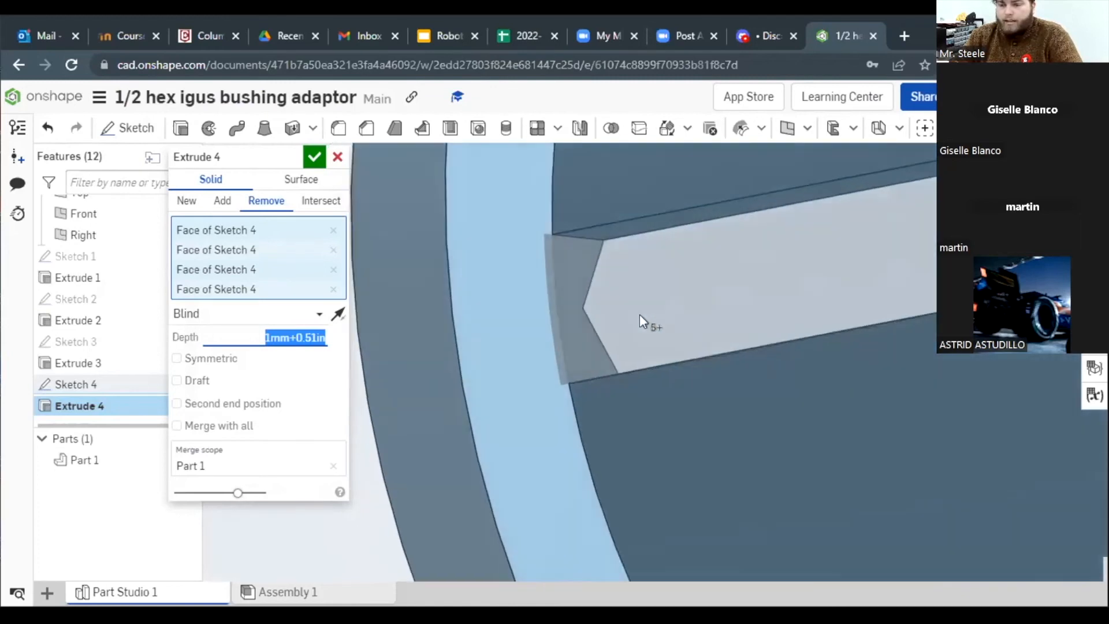
{"action": "left_click", "coordinate": [314, 157]}
{"action": "scroll", "coordinate": [483, 338], "scroll_direction": "down", "scroll_amount": 5}
{"action": "scroll", "coordinate": [480, 335], "scroll_direction": "down", "scroll_amount": 5}
{"action": "right_click_drag", "start_coordinate": [612, 320], "coordinate": [568, 303]}
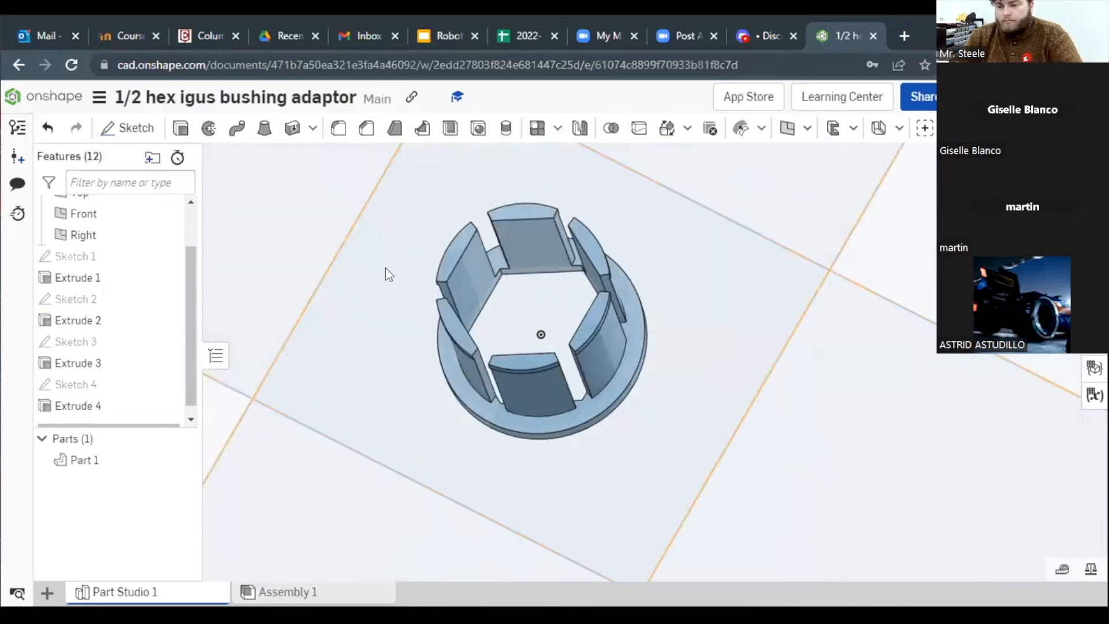
Step: Check the six slotted fingers of the adaptor and open the material assignment for Part 1
{"action": "right_click_drag", "start_coordinate": [404, 273], "coordinate": [427, 299]}
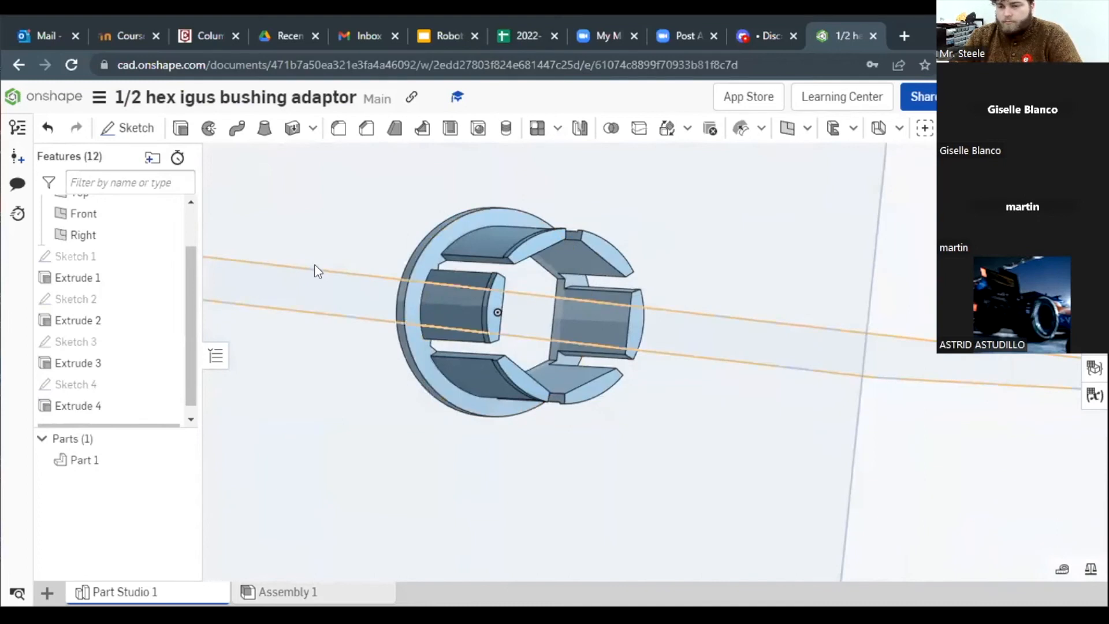
{"action": "mouse_move", "coordinate": [428, 276]}
{"action": "right_mouse_down"}
{"action": "mouse_move", "coordinate": [404, 275]}
{"action": "mouse_move", "coordinate": [422, 276]}
{"action": "right_mouse_up"}
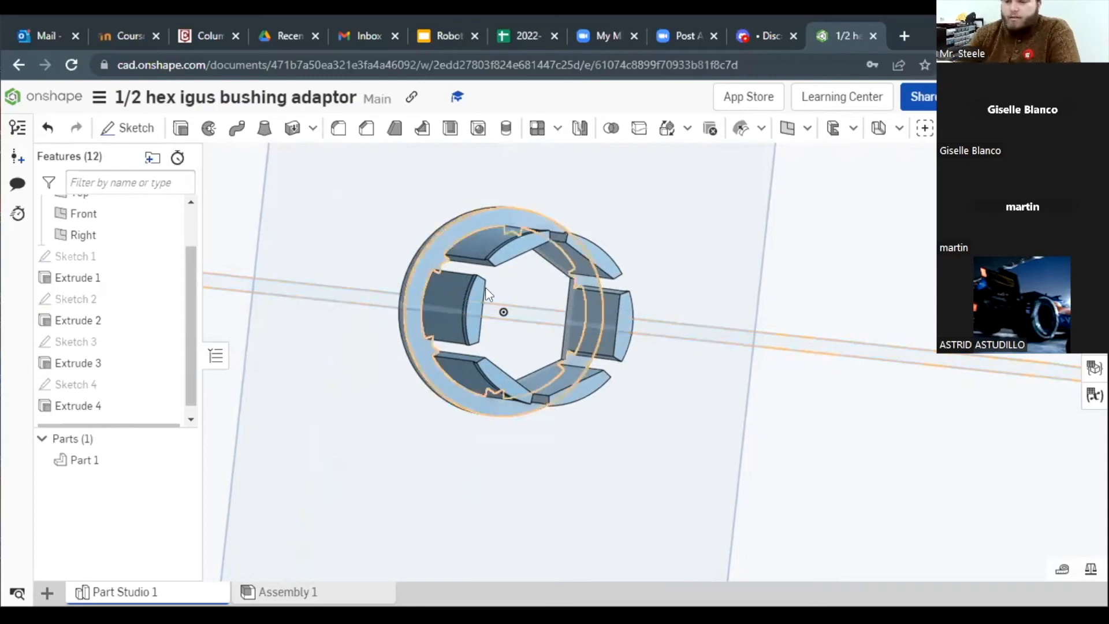
{"action": "right_click_drag", "start_coordinate": [362, 235], "coordinate": [379, 258]}
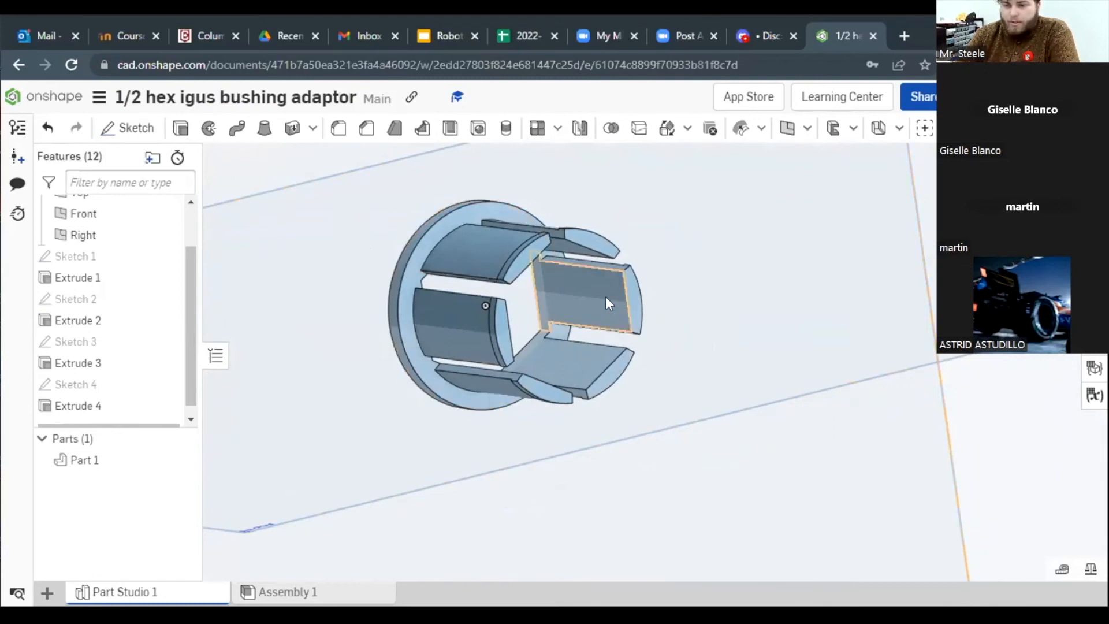
{"action": "left_click", "coordinate": [484, 255]}
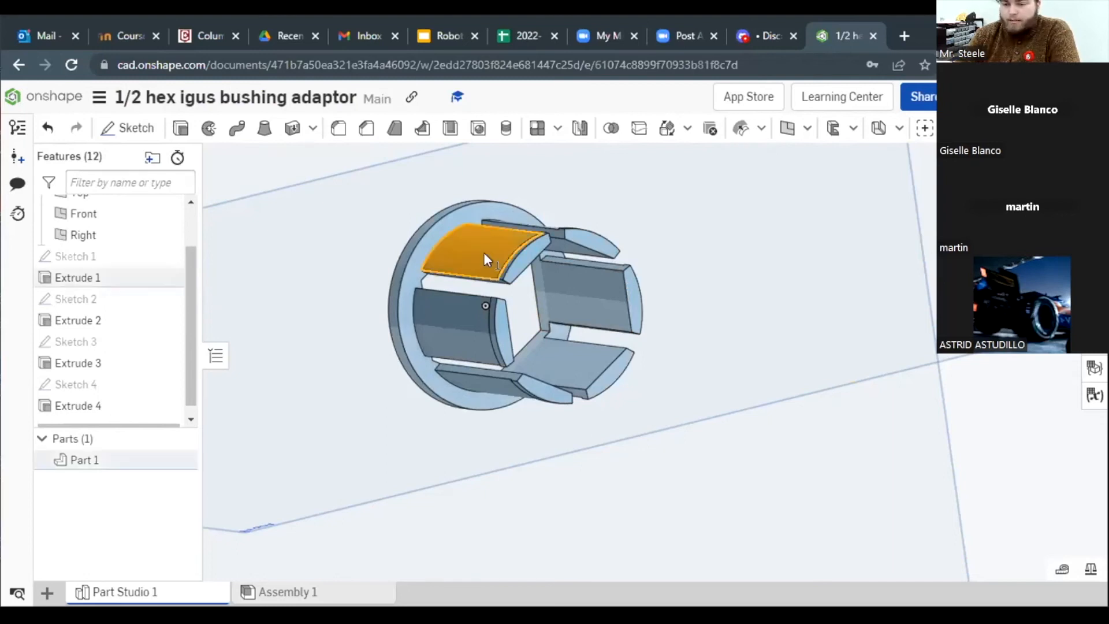
{"action": "right_click", "coordinate": [485, 258]}
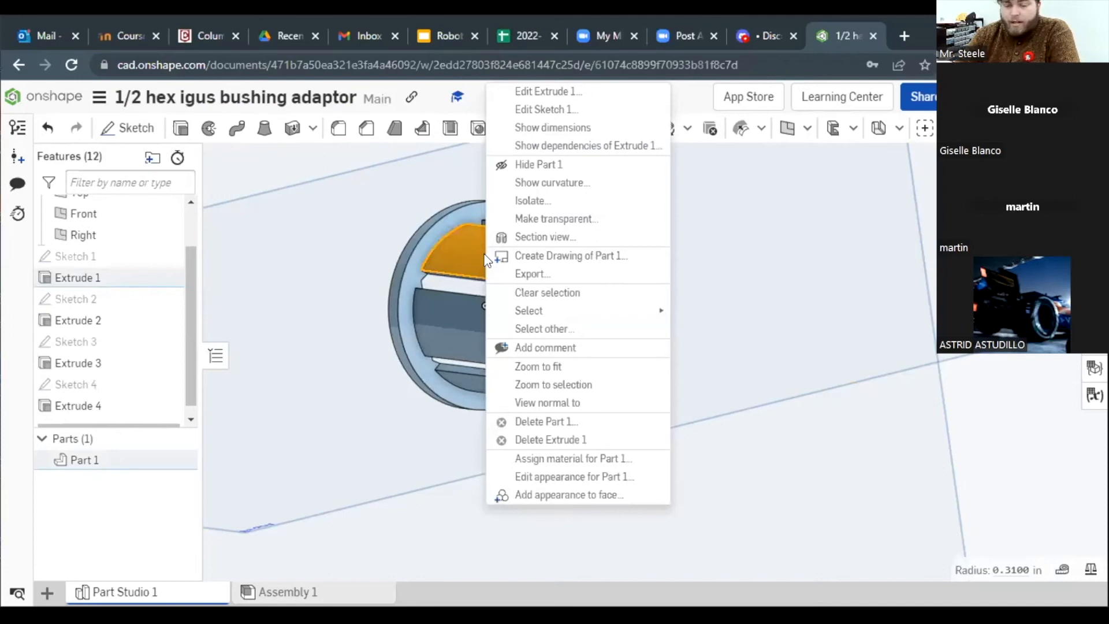
{"action": "left_click", "coordinate": [612, 459]}
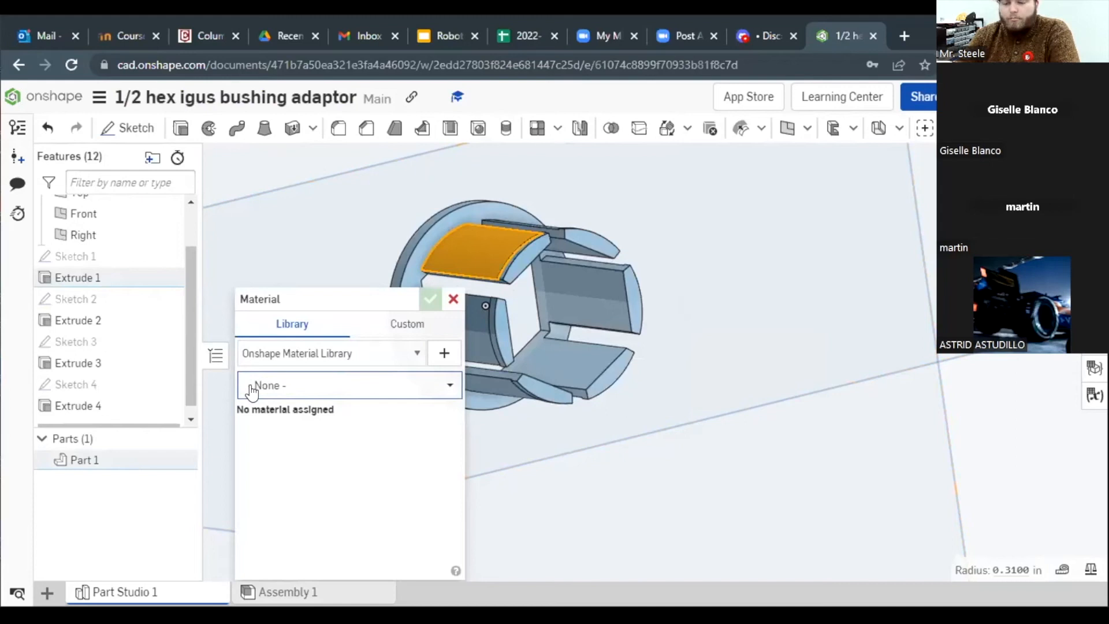
Step: Look through the full Onshape Material Library list for a material that suits the adaptor
{"action": "left_click", "coordinate": [364, 385]}
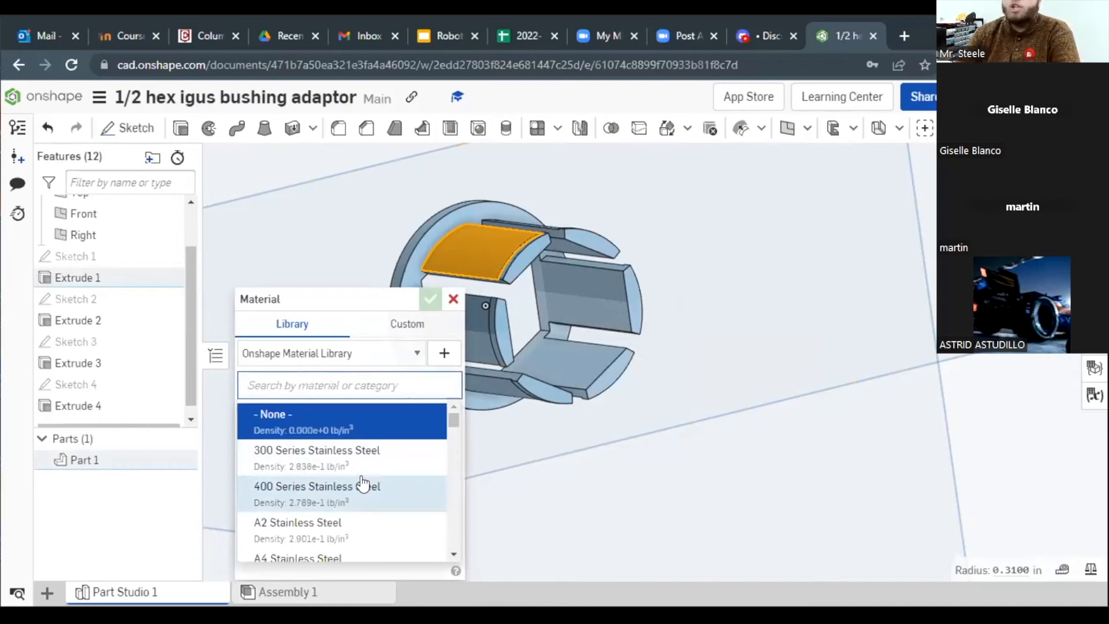
{"action": "scroll", "coordinate": [379, 459], "scroll_direction": "down", "scroll_amount": 15}
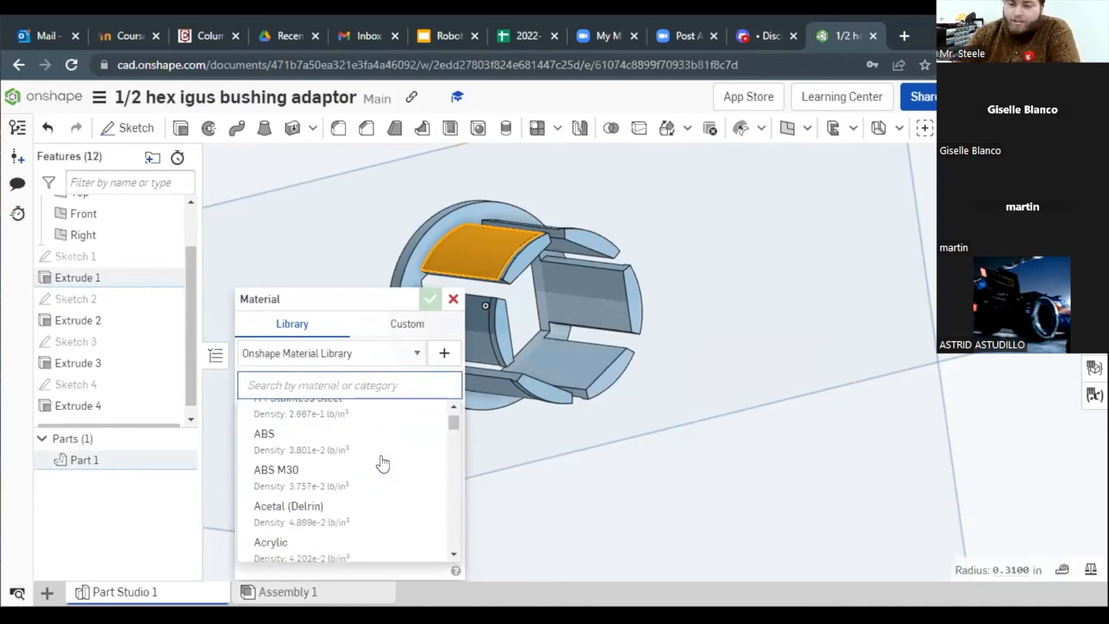
{"action": "scroll", "coordinate": [379, 444], "scroll_direction": "down", "scroll_amount": 20}
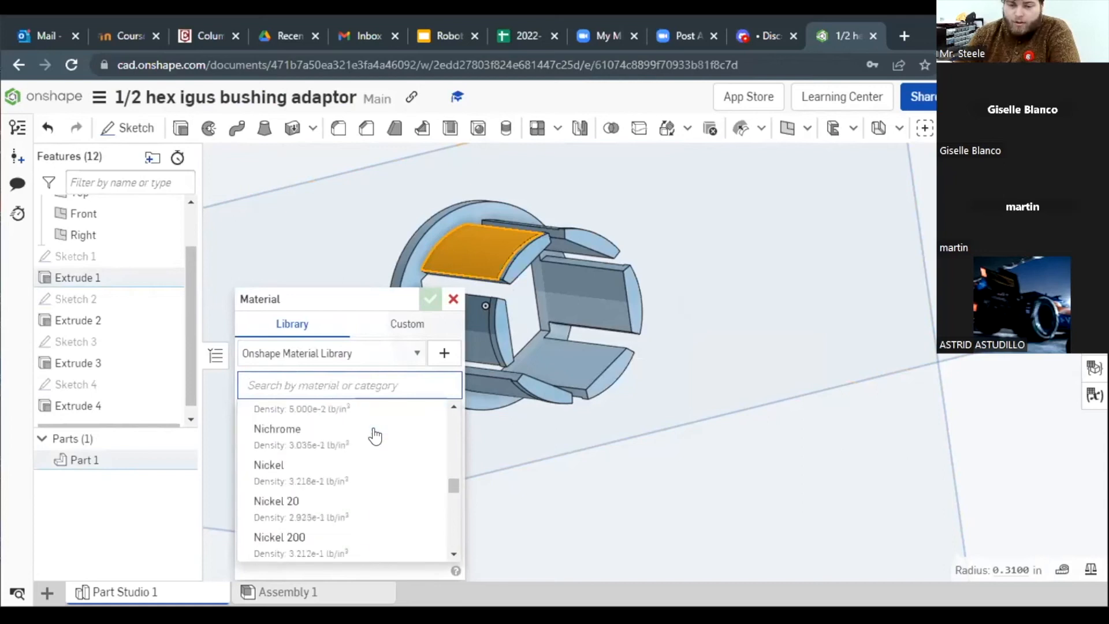
{"action": "scroll", "coordinate": [376, 436], "scroll_direction": "down", "scroll_amount": 12}
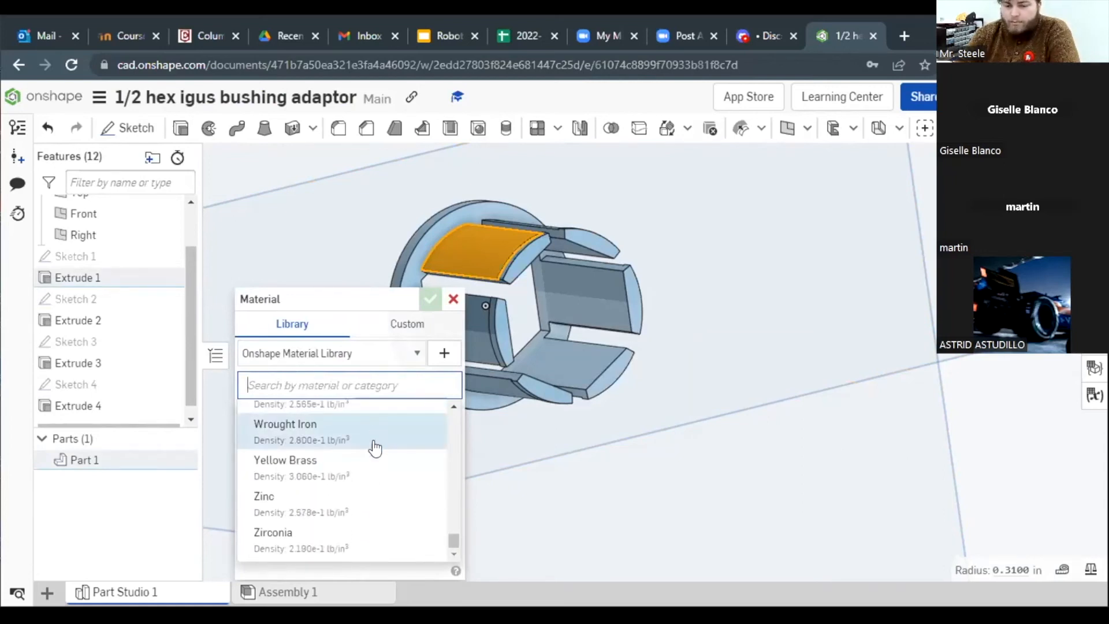
{"action": "scroll", "coordinate": [368, 506], "scroll_direction": "up", "scroll_amount": 3}
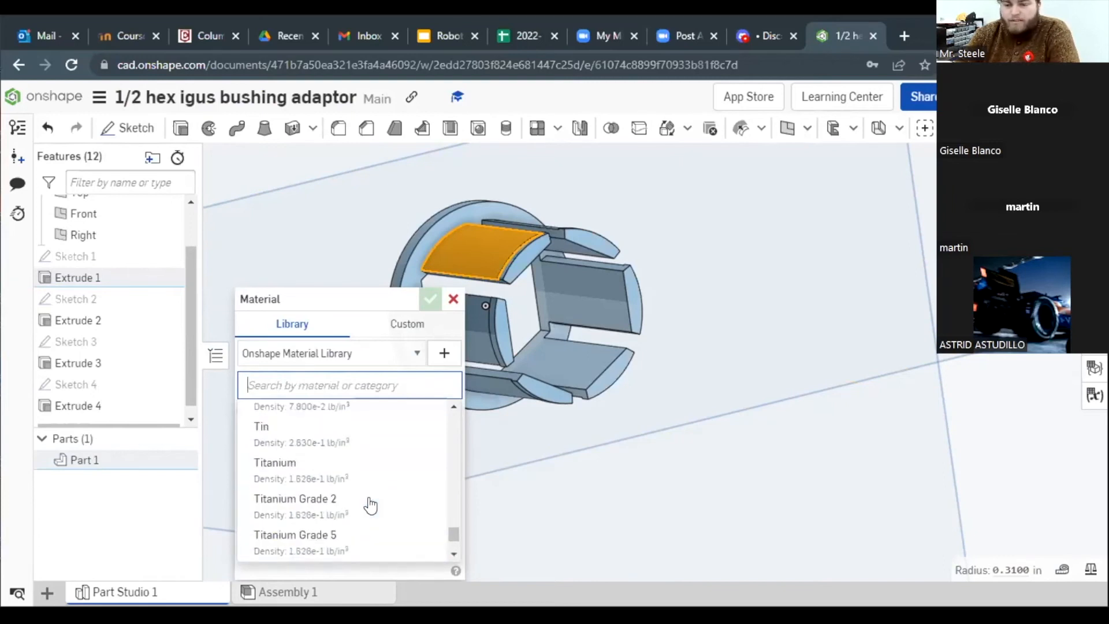
{"action": "scroll", "coordinate": [341, 462], "scroll_direction": "up", "scroll_amount": 6}
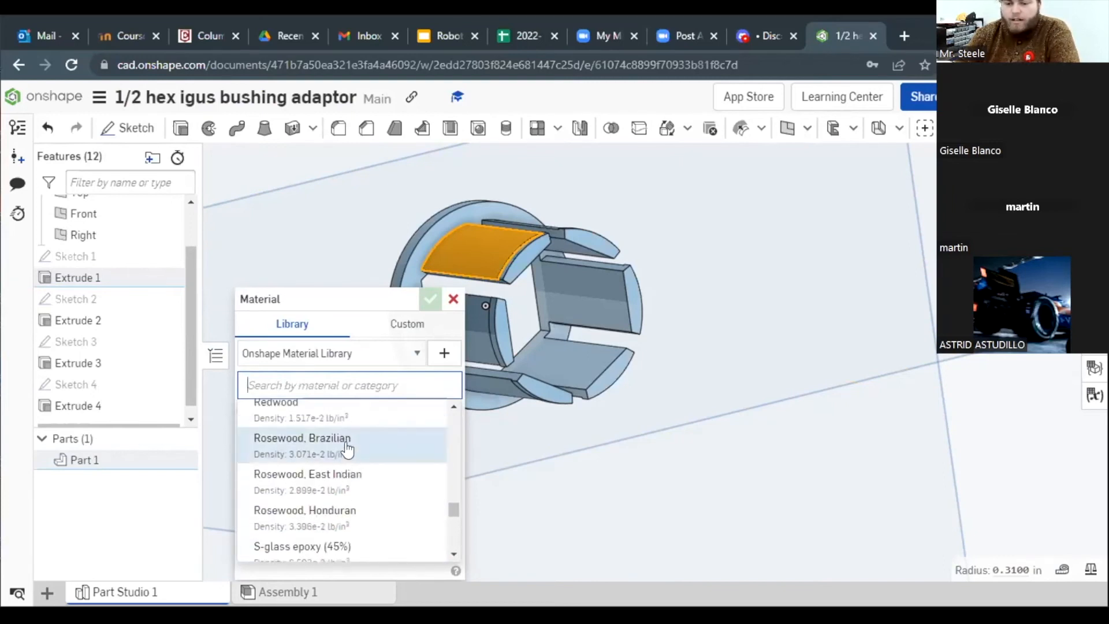
{"action": "scroll", "coordinate": [369, 457], "scroll_direction": "up", "scroll_amount": 2}
{"action": "scroll", "coordinate": [384, 456], "scroll_direction": "up", "scroll_amount": 5}
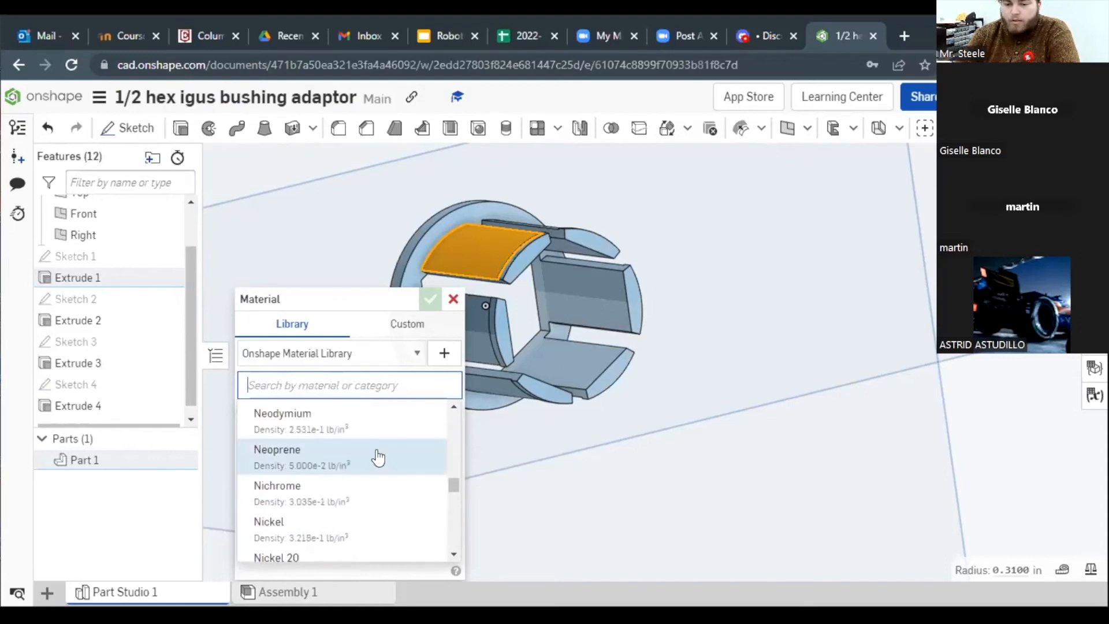
{"action": "scroll", "coordinate": [380, 459], "scroll_direction": "up", "scroll_amount": 5}
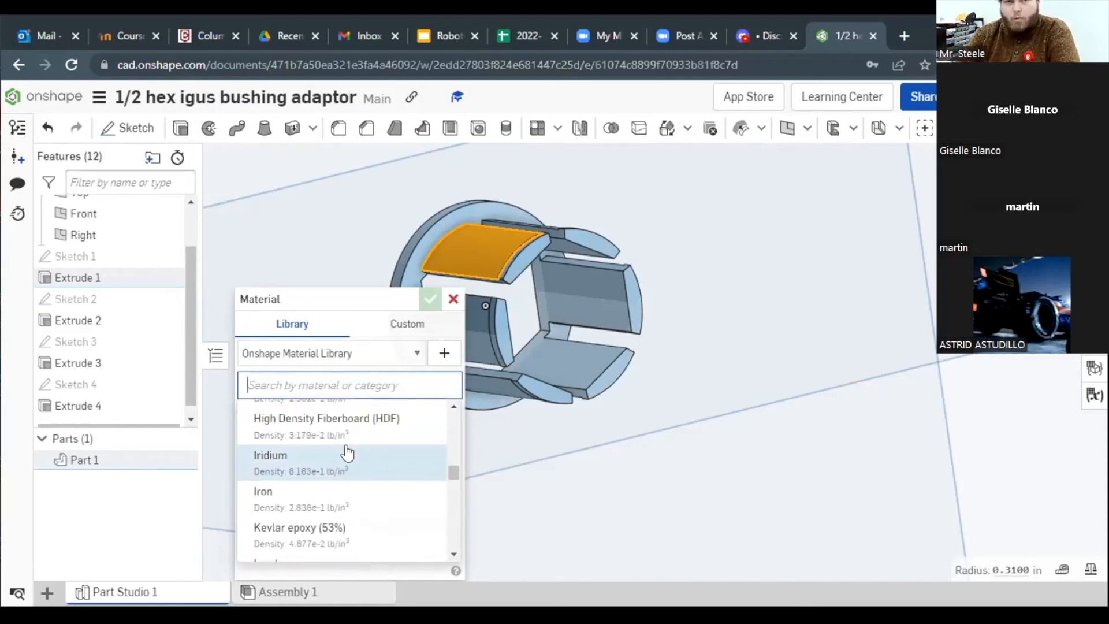
{"action": "scroll", "coordinate": [355, 453], "scroll_direction": "up", "scroll_amount": 10}
{"action": "scroll", "coordinate": [359, 455], "scroll_direction": "up", "scroll_amount": 1}
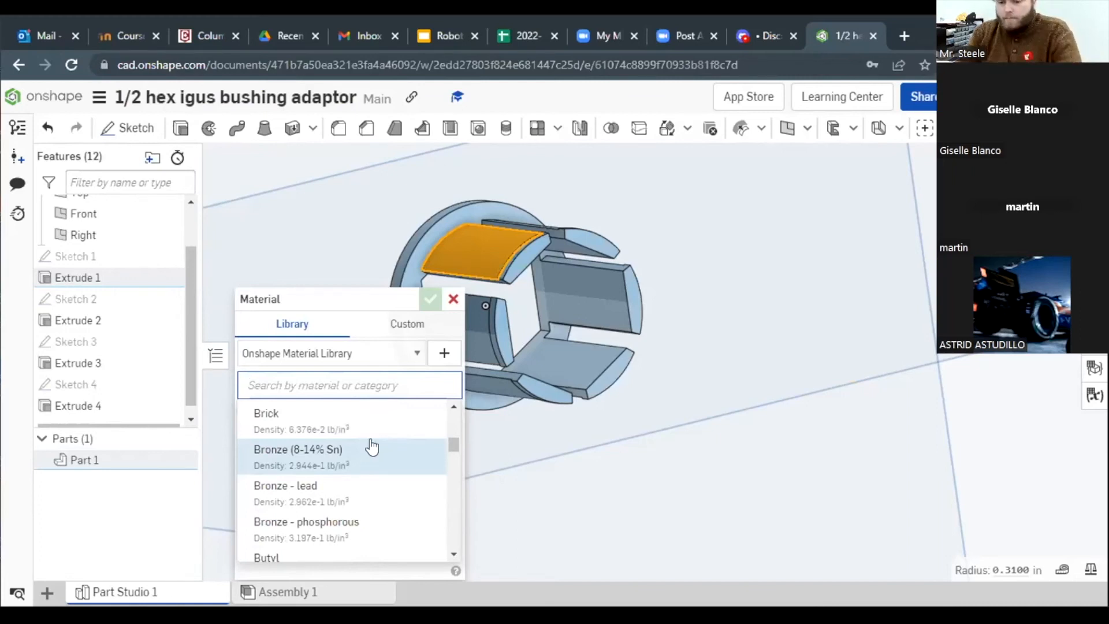
{"action": "scroll", "coordinate": [381, 458], "scroll_direction": "up", "scroll_amount": 1}
{"action": "scroll", "coordinate": [381, 458], "scroll_direction": "up", "scroll_amount": 10}
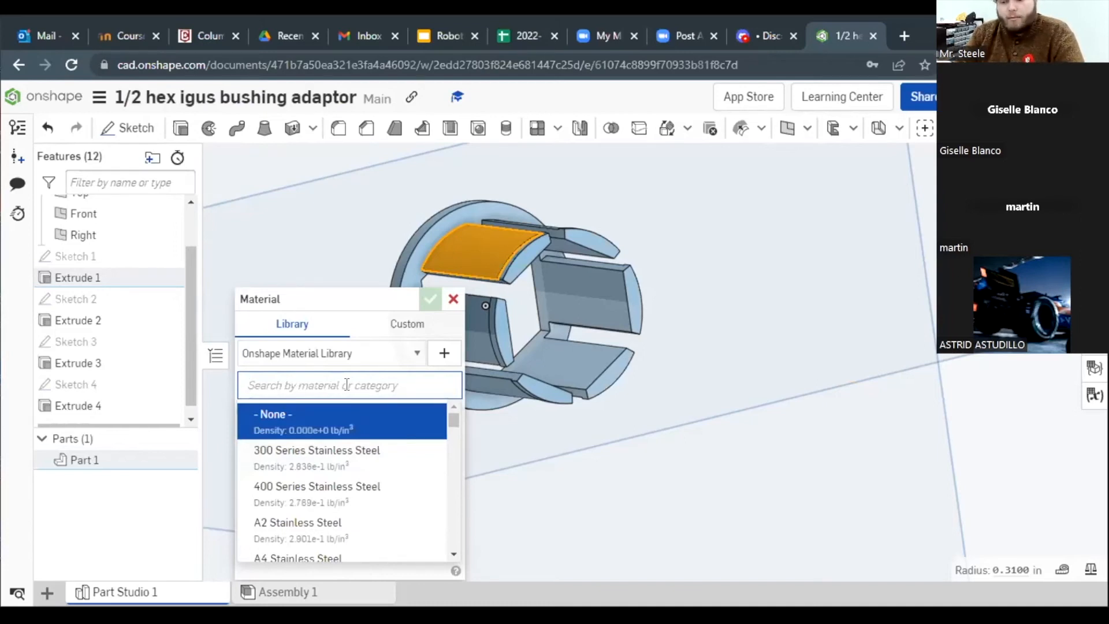
Step: Search the material library for "plastic" and look through the listed plastics
{"action": "type", "text": "plastic"}
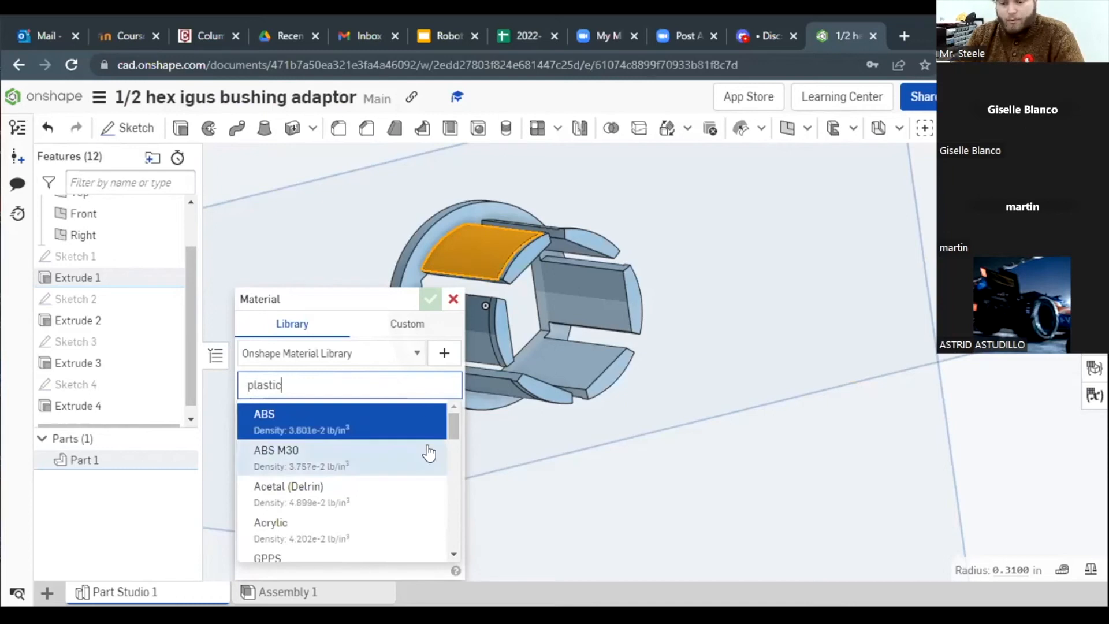
{"action": "scroll", "coordinate": [413, 455], "scroll_direction": "down", "scroll_amount": 1}
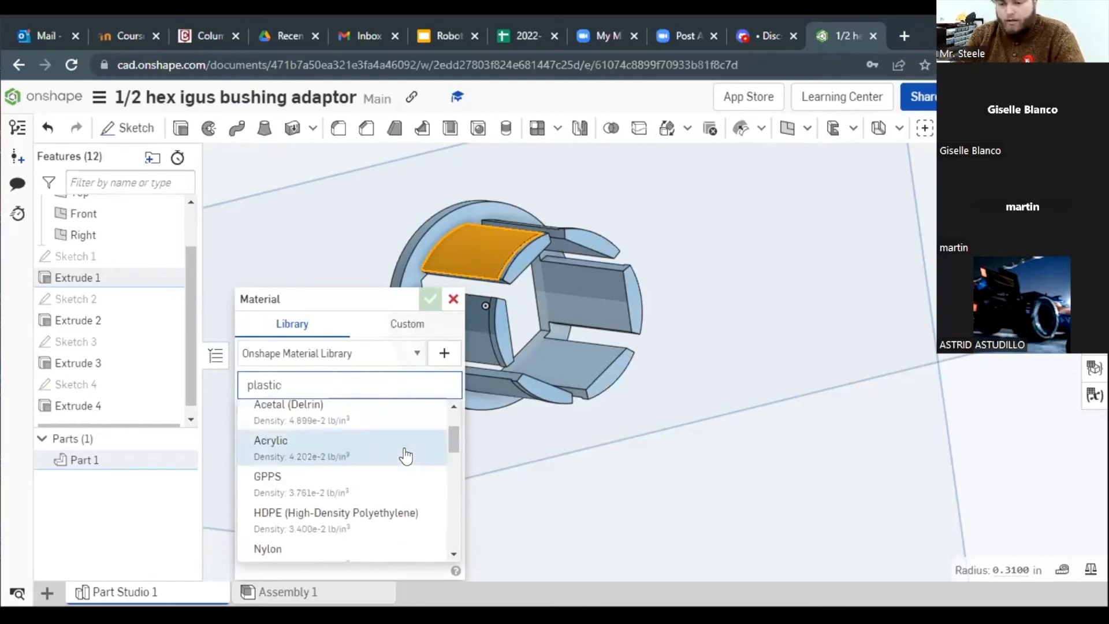
{"action": "scroll", "coordinate": [407, 456], "scroll_direction": "down", "scroll_amount": 1}
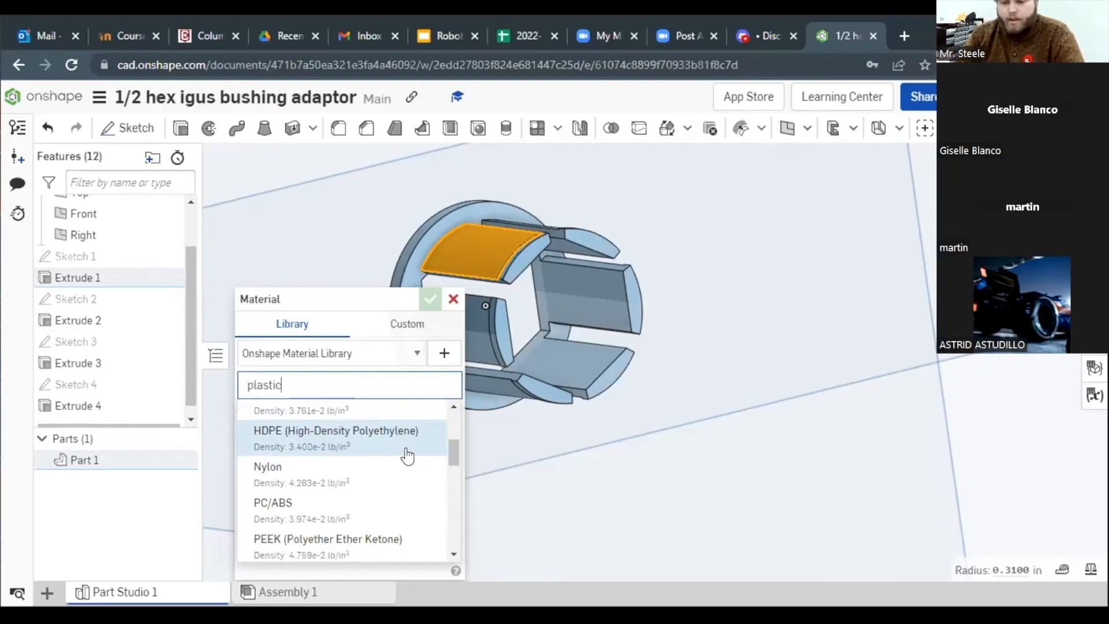
{"action": "scroll", "coordinate": [404, 465], "scroll_direction": "down", "scroll_amount": 3}
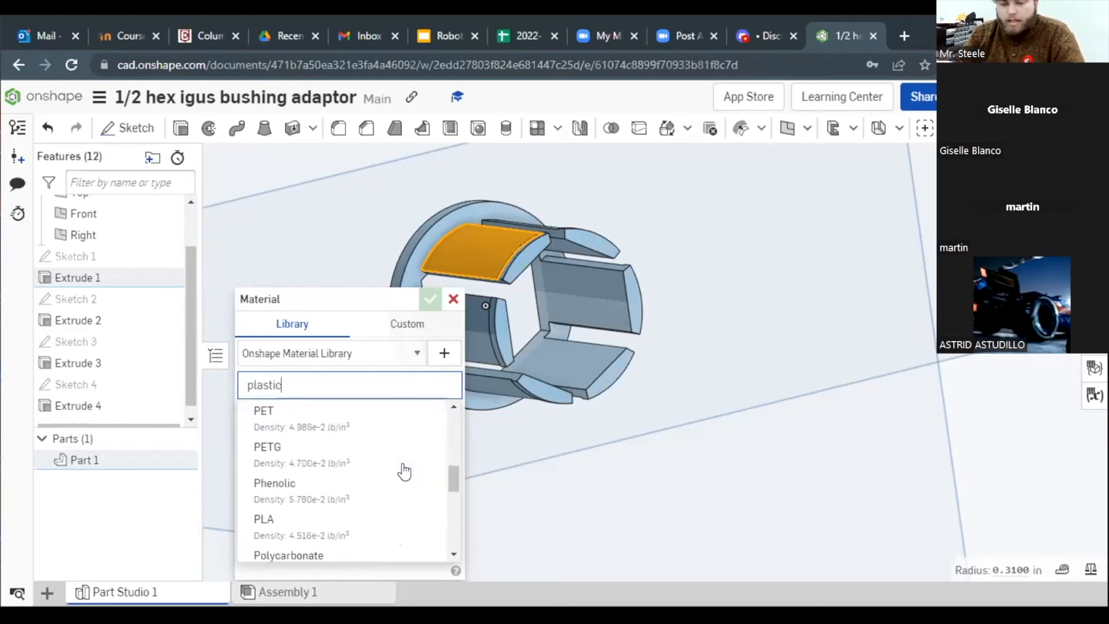
{"action": "scroll", "coordinate": [376, 456], "scroll_direction": "down", "scroll_amount": 2}
Step: Shorten the material search to "pla", choose PLA for Part 1, and accept the material assignment
{"action": "key", "text": "BackSpace"}
{"action": "key", "text": "BackSpace"}
{"action": "key", "text": "BackSpace"}
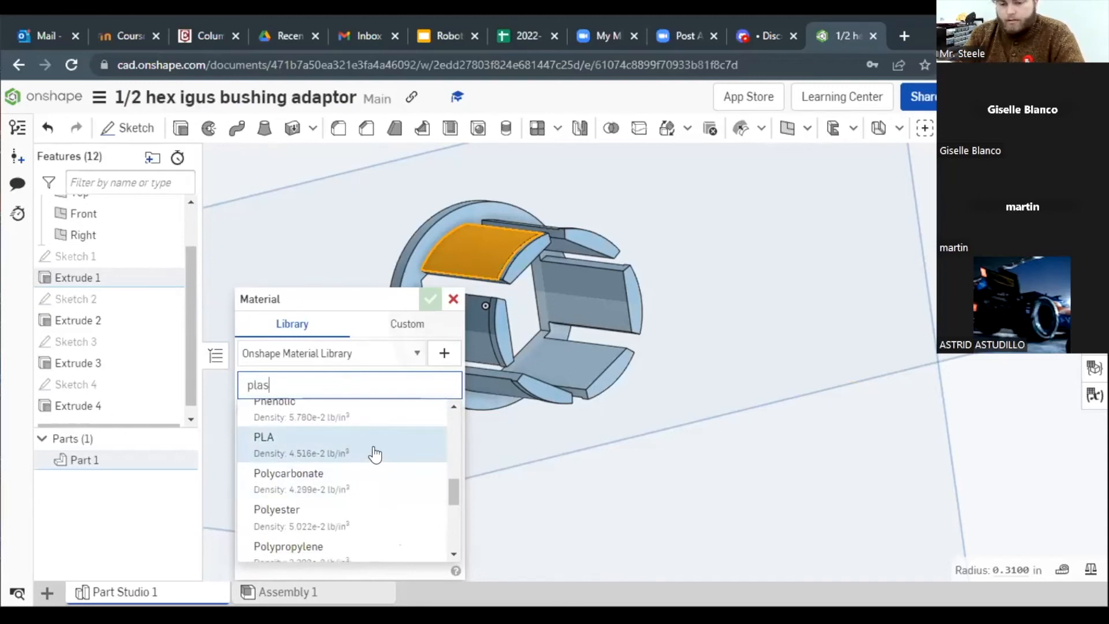
{"action": "key", "text": "BackSpace"}
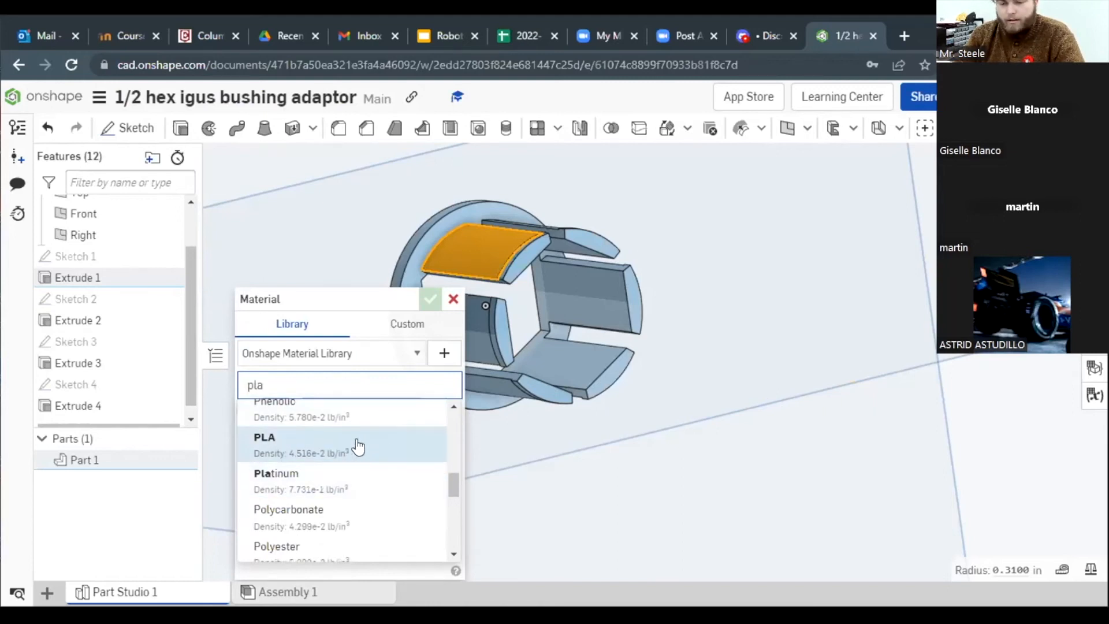
{"action": "left_click", "coordinate": [376, 439]}
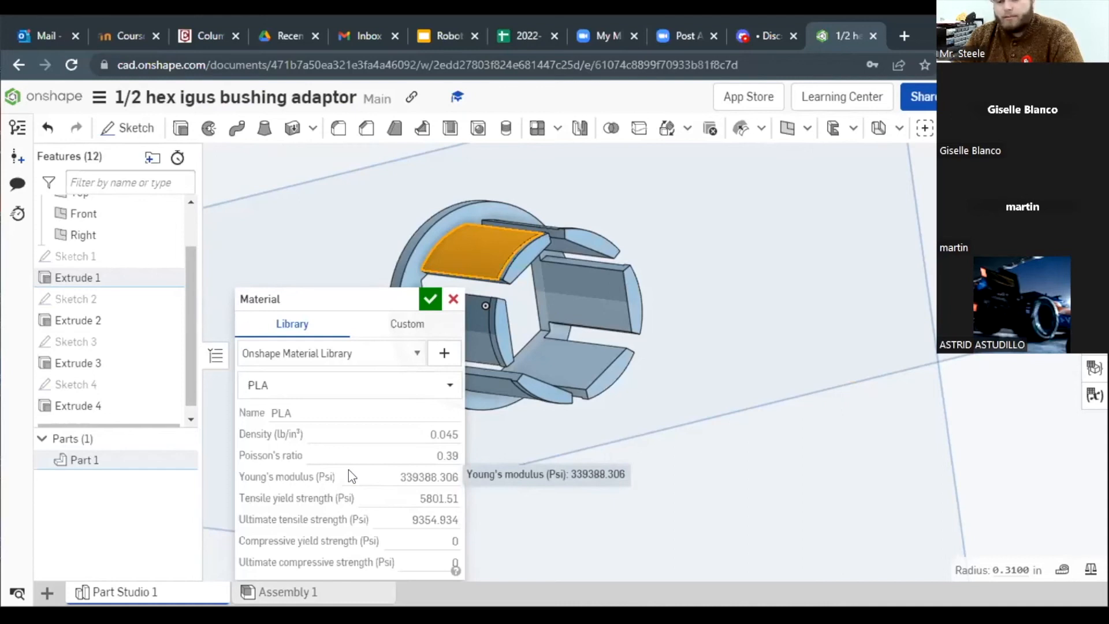
{"action": "left_click", "coordinate": [428, 300]}
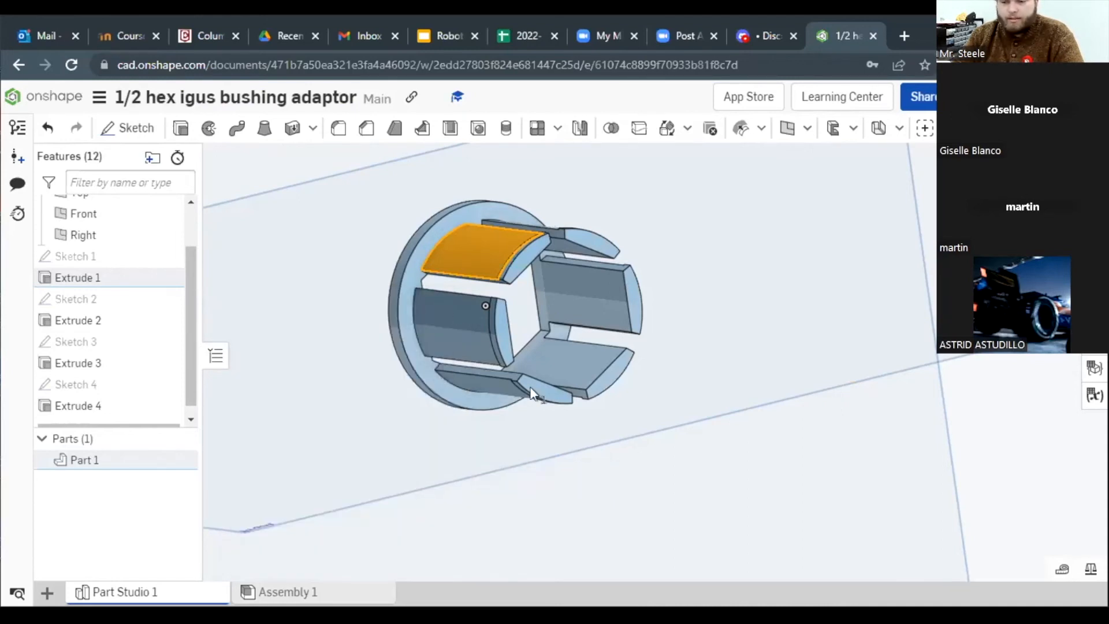
Step: Clear the current face and plane selection and display the mass properties of Part 1
{"action": "left_click", "coordinate": [736, 363]}
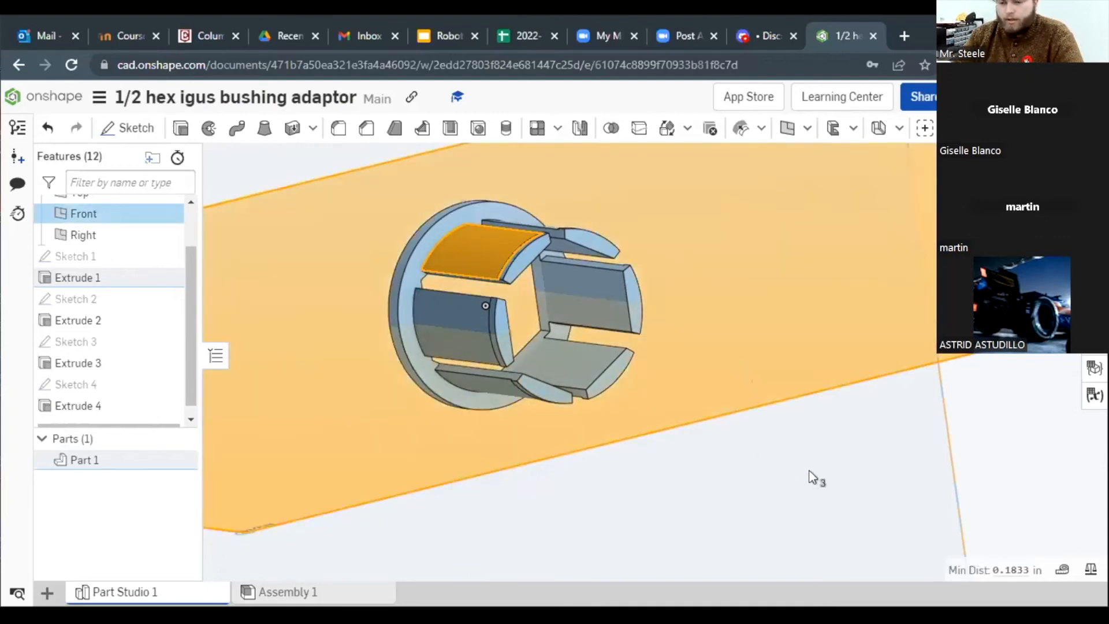
{"action": "left_click", "coordinate": [813, 478]}
{"action": "scroll", "coordinate": [664, 393], "scroll_direction": "down", "scroll_amount": 7}
{"action": "left_click", "coordinate": [863, 383]}
{"action": "scroll", "coordinate": [660, 383], "scroll_direction": "up", "scroll_amount": 1}
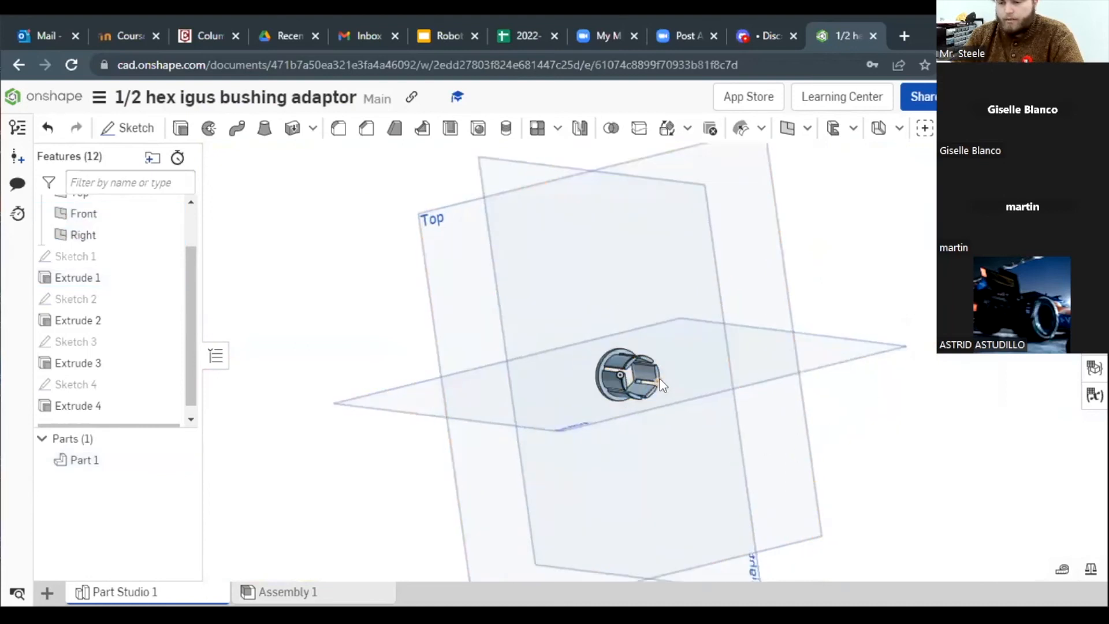
{"action": "scroll", "coordinate": [662, 385], "scroll_direction": "up", "scroll_amount": 6}
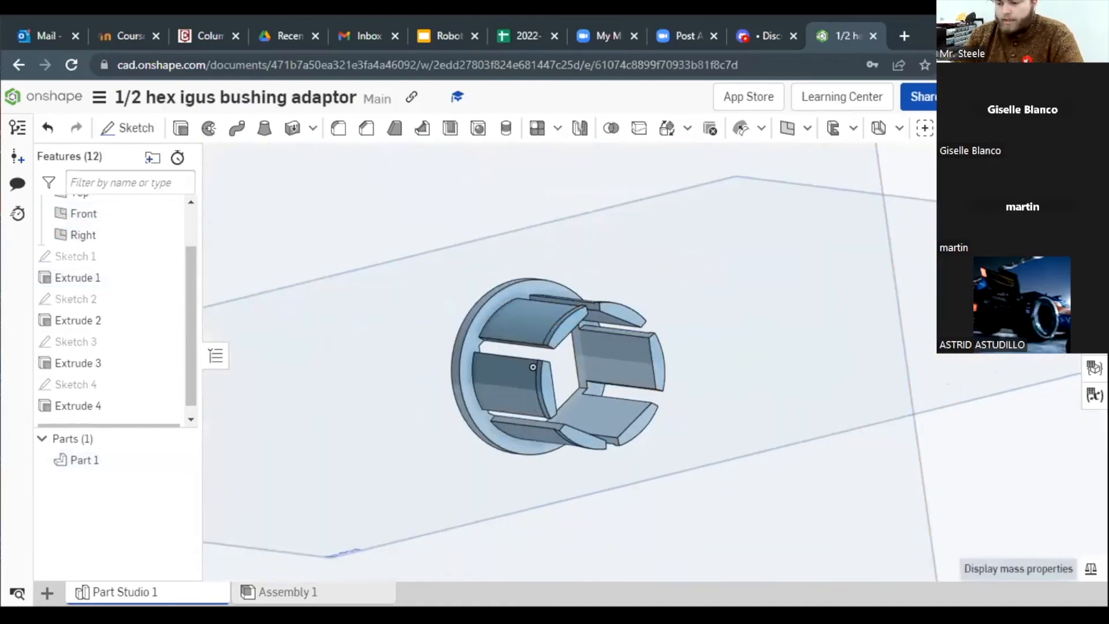
{"action": "left_click", "coordinate": [1091, 568]}
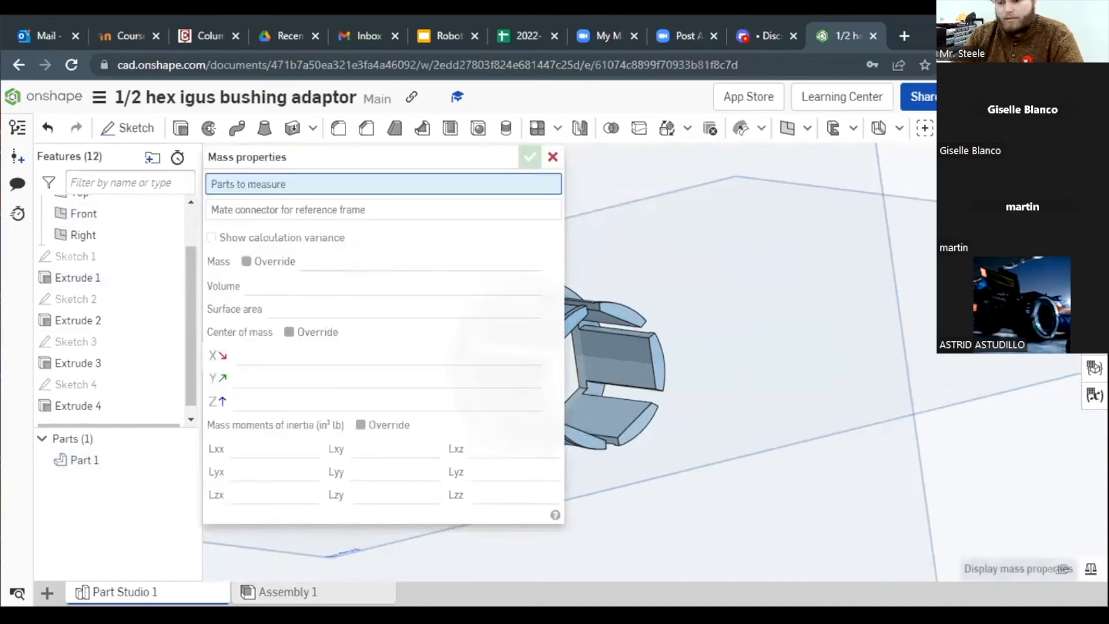
{"action": "scroll", "coordinate": [788, 348], "scroll_direction": "down", "scroll_amount": 3}
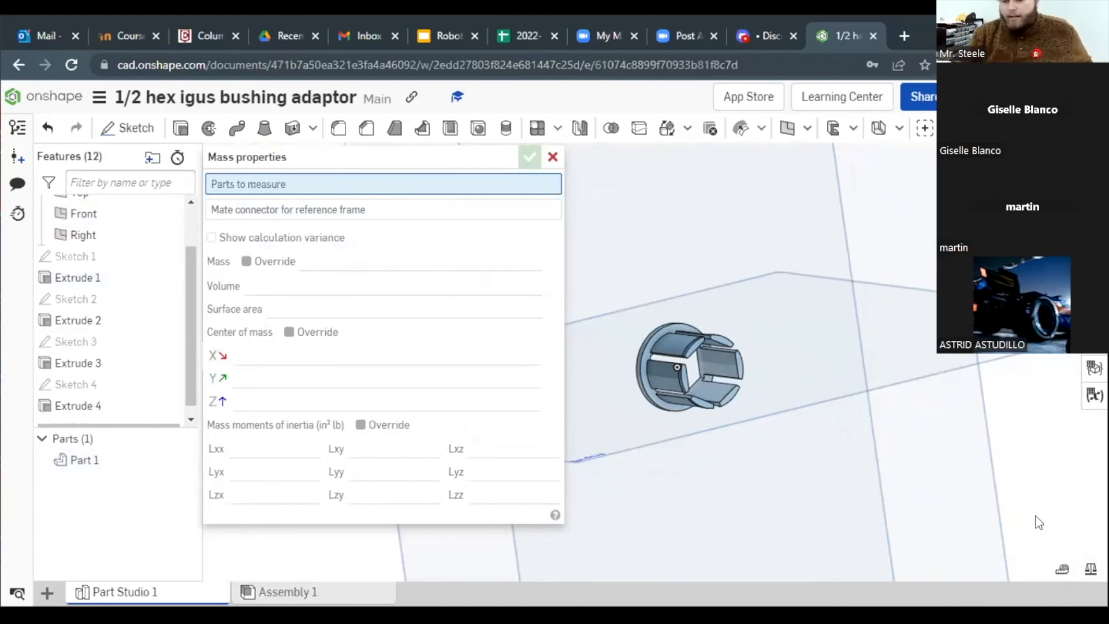
{"action": "scroll", "coordinate": [682, 338], "scroll_direction": "up", "scroll_amount": 5}
{"action": "left_click", "coordinate": [658, 338]}
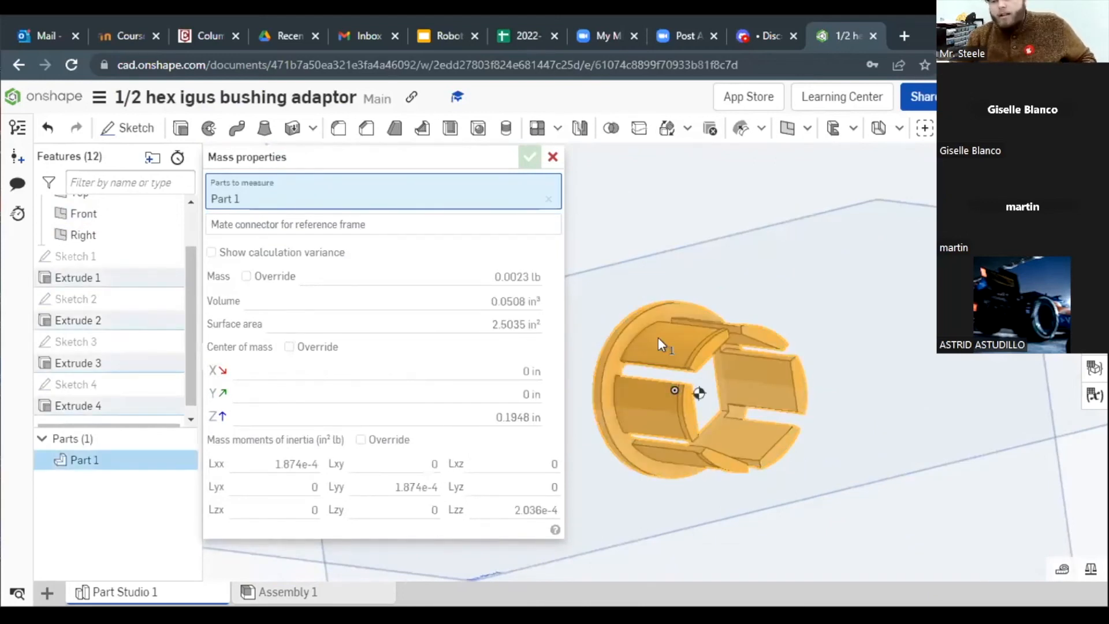
Step: Examine the part's centre of mass from the side and flange end, highlight its mass value, and close the mass properties
{"action": "right_click_drag", "start_coordinate": [817, 272], "coordinate": [873, 307]}
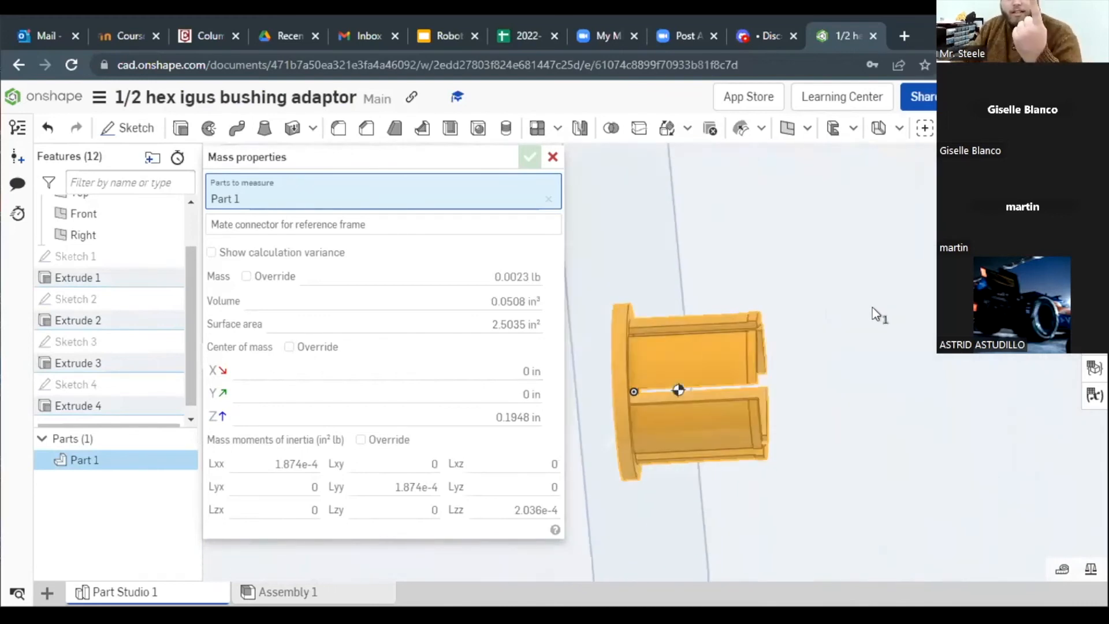
{"action": "mouse_move", "coordinate": [907, 300]}
{"action": "right_mouse_down"}
{"action": "mouse_move", "coordinate": [844, 297]}
{"action": "mouse_move", "coordinate": [808, 327]}
{"action": "mouse_move", "coordinate": [790, 295]}
{"action": "mouse_move", "coordinate": [934, 305]}
{"action": "mouse_move", "coordinate": [901, 282]}
{"action": "mouse_move", "coordinate": [947, 286]}
{"action": "mouse_move", "coordinate": [871, 286]}
{"action": "mouse_move", "coordinate": [900, 286]}
{"action": "right_mouse_up"}
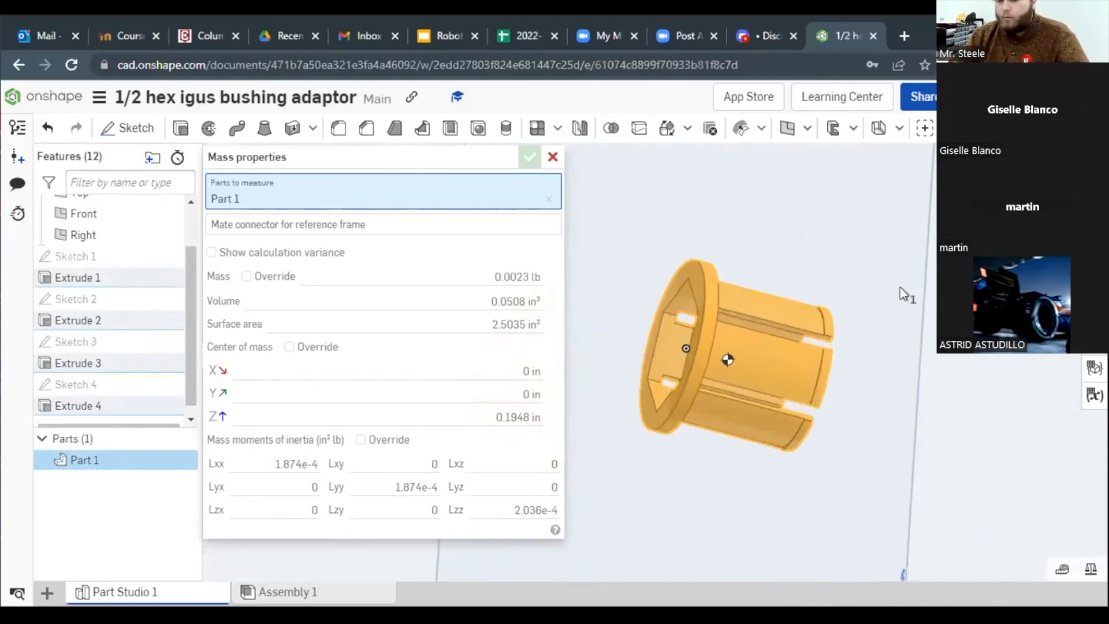
{"action": "left_click_drag", "start_coordinate": [490, 277], "coordinate": [543, 275]}
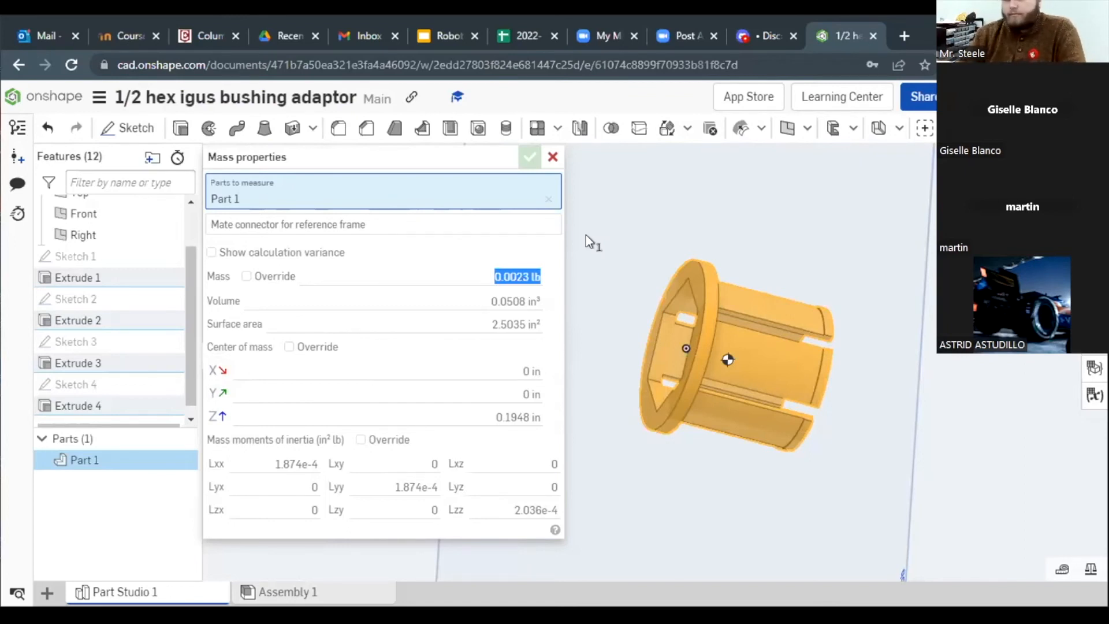
{"action": "left_click", "coordinate": [552, 157]}
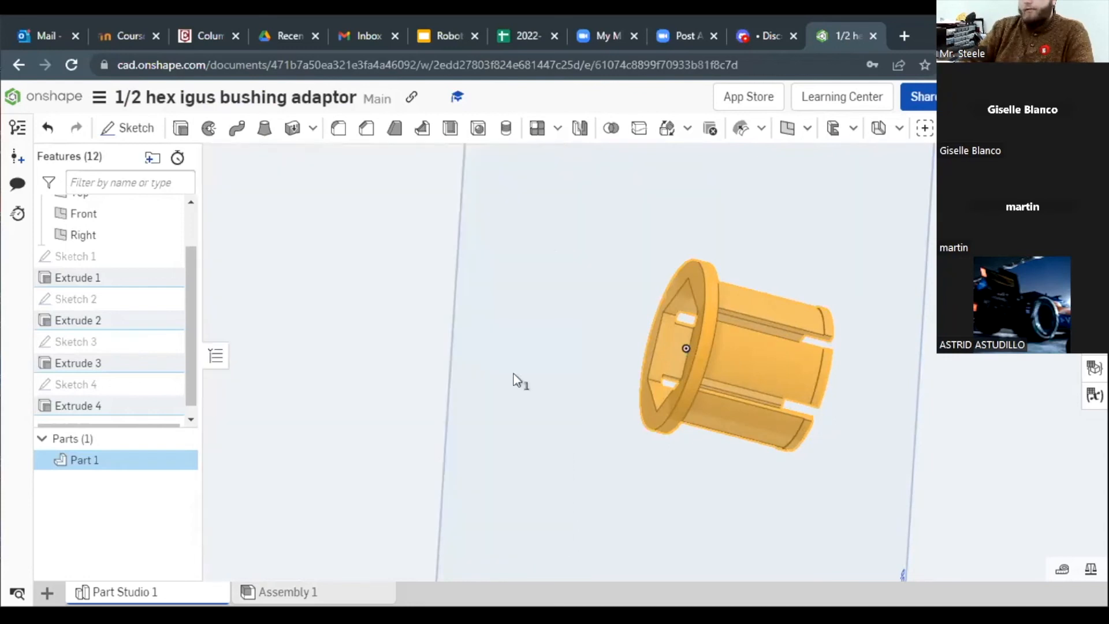
{"action": "scroll", "coordinate": [570, 407], "scroll_direction": "down", "scroll_amount": 5}
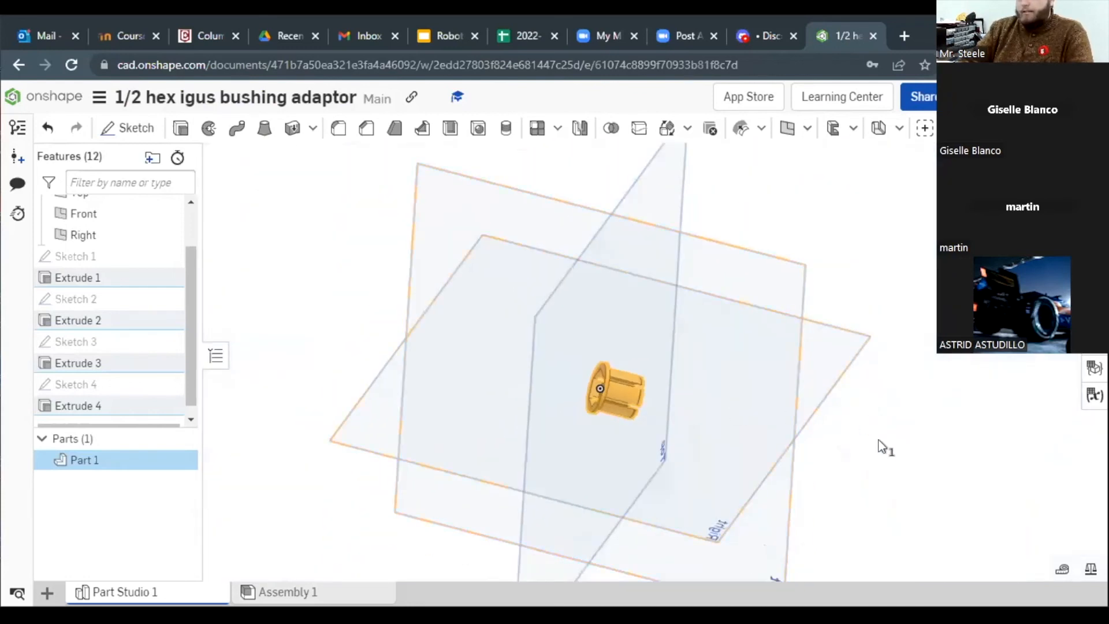
Step: Clear the selection and examine the adaptor in an isometric view with its slotted end facing up
{"action": "left_click", "coordinate": [849, 453]}
{"action": "right_click_drag", "start_coordinate": [567, 412], "coordinate": [485, 363]}
{"action": "key", "text": "shift+7"}
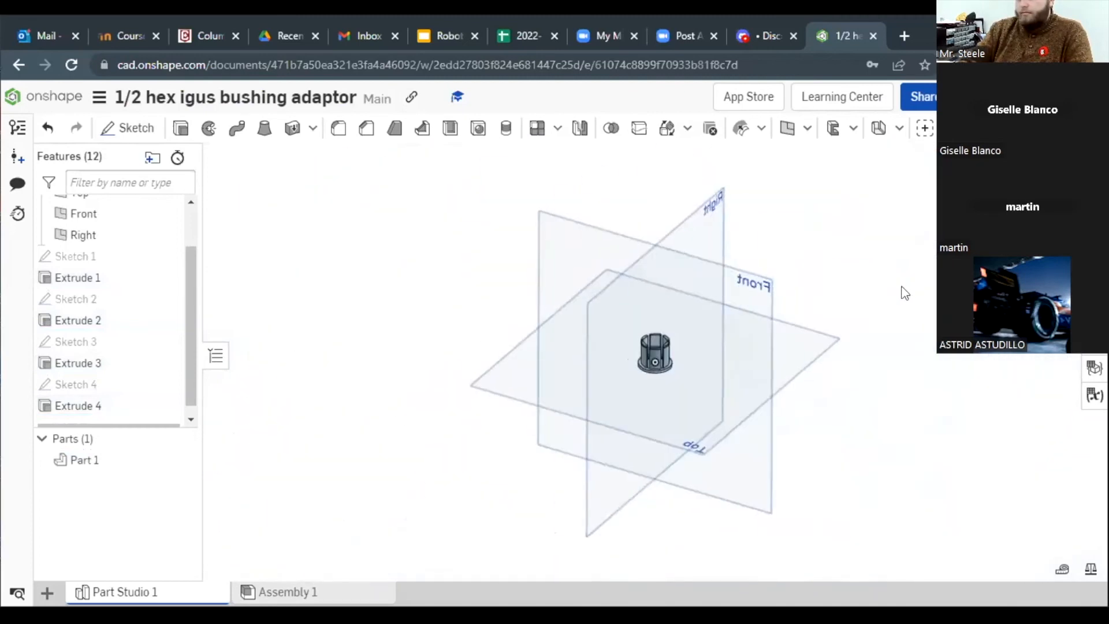
{"action": "key", "text": "shift+5"}
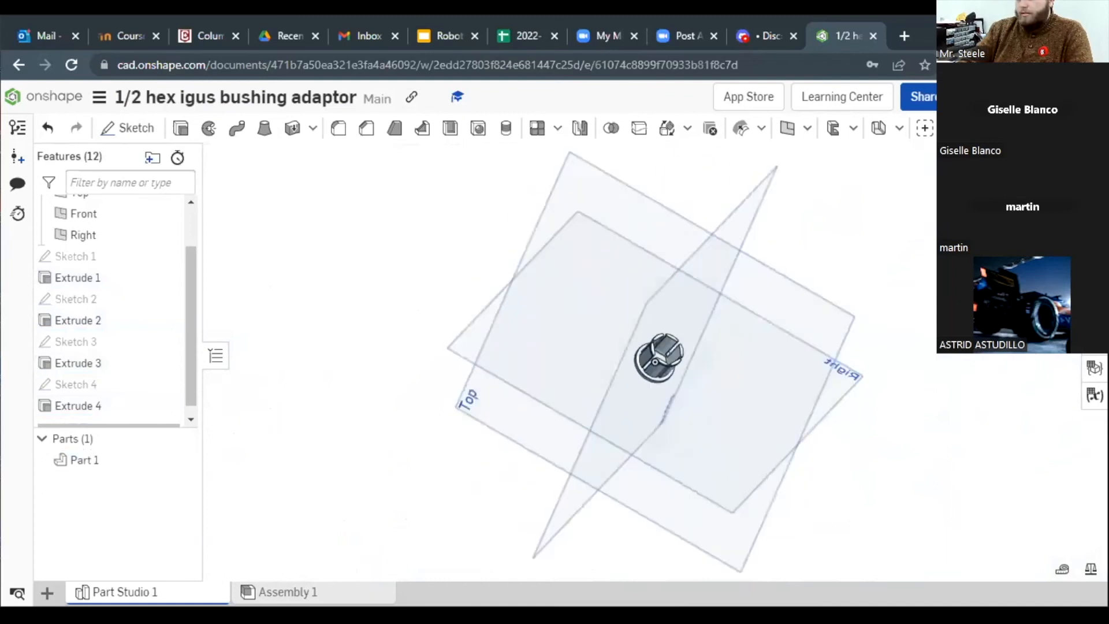
{"action": "key", "text": "shift+7"}
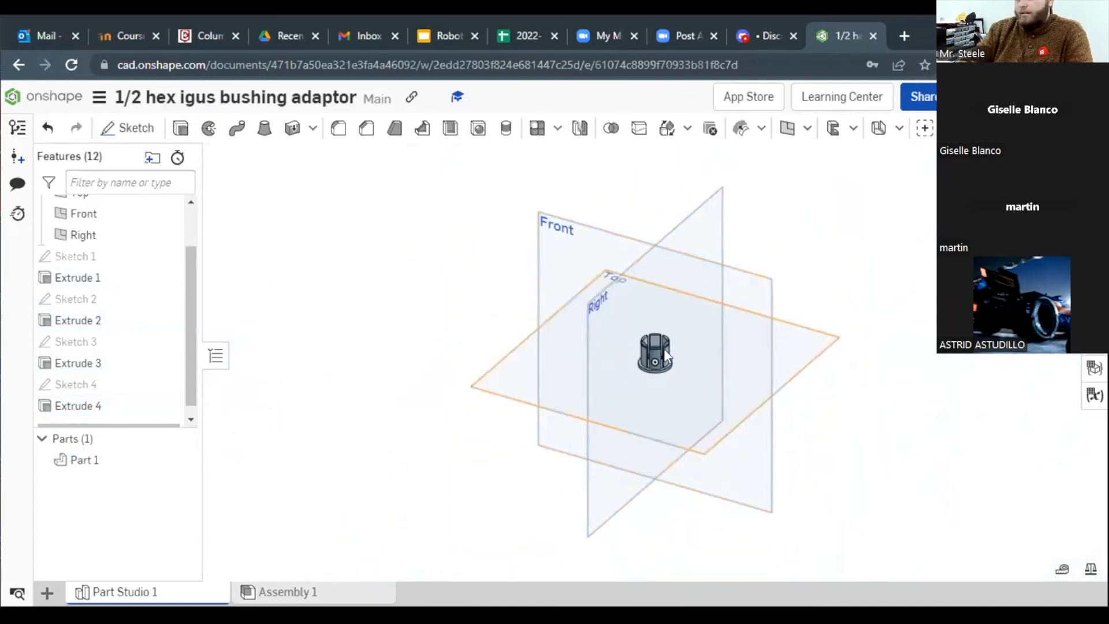
{"action": "scroll", "coordinate": [649, 338], "scroll_direction": "up", "scroll_amount": 3}
{"action": "scroll", "coordinate": [670, 317], "scroll_direction": "up", "scroll_amount": 2}
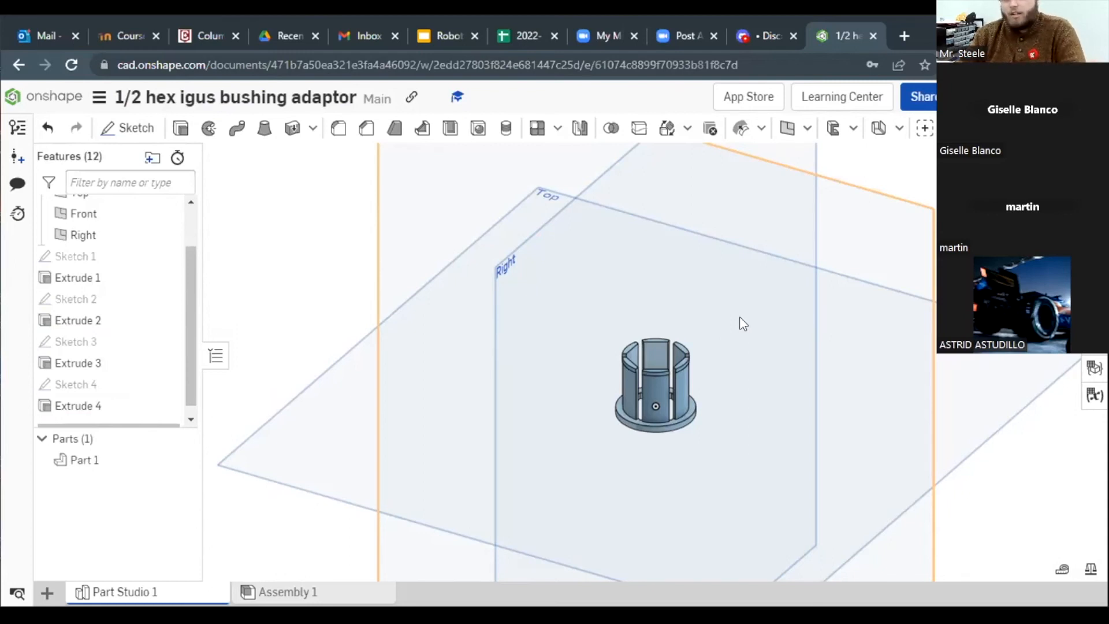
Step: Try the custom dark red on Part 1, set its appearance colour to purple 7D168E, and accept it
{"action": "left_click", "coordinate": [655, 389]}
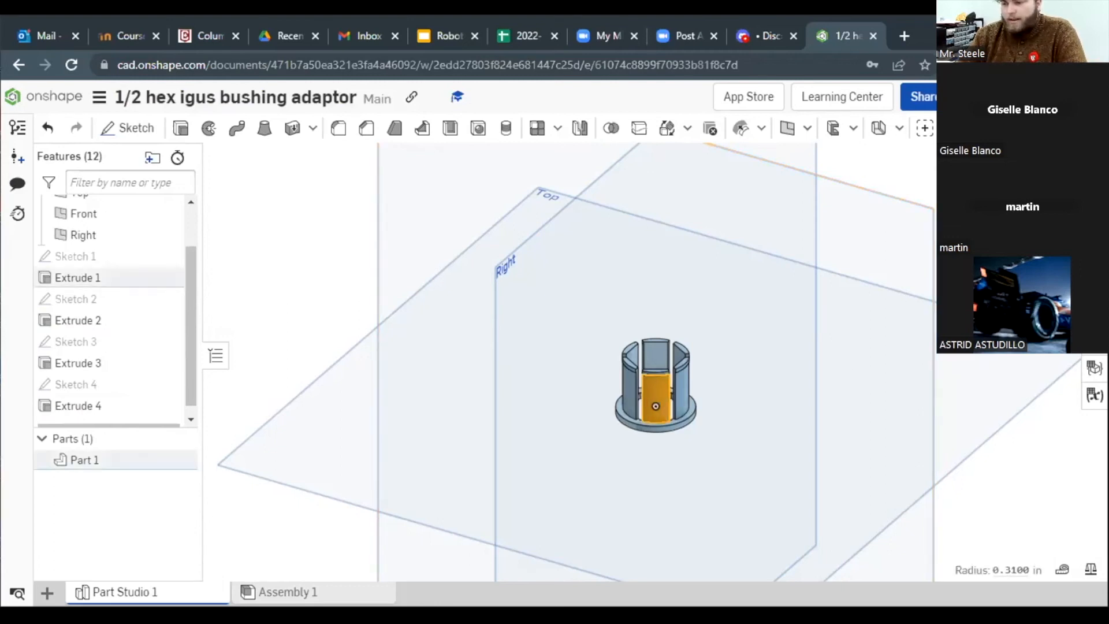
{"action": "left_click", "coordinate": [1095, 315]}
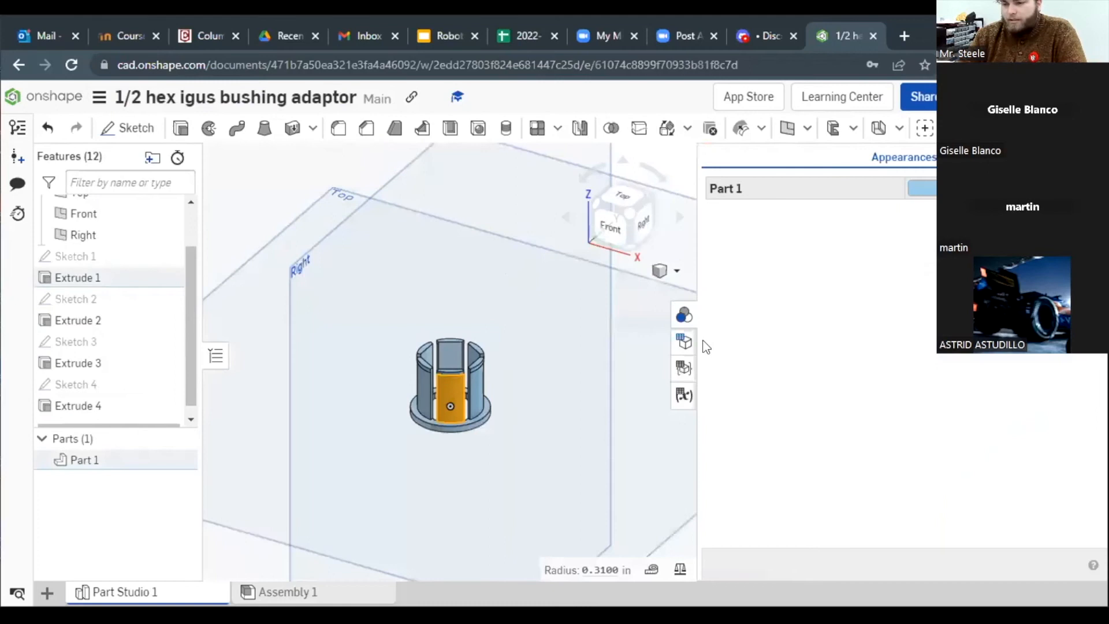
{"action": "left_click", "coordinate": [931, 193]}
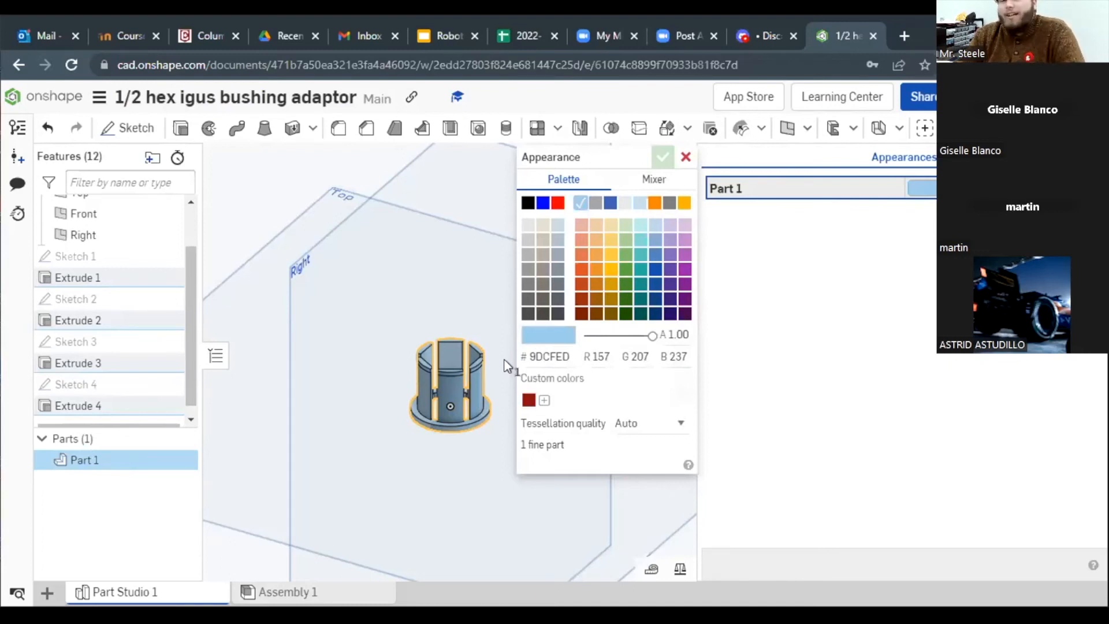
{"action": "left_click", "coordinate": [528, 400]}
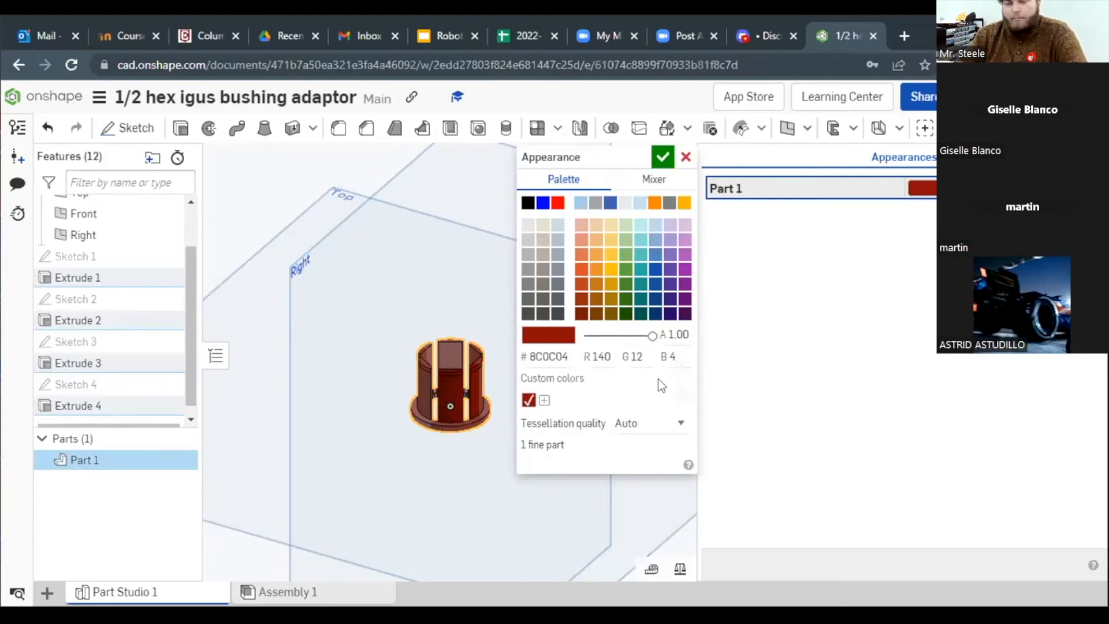
{"action": "left_click", "coordinate": [686, 285]}
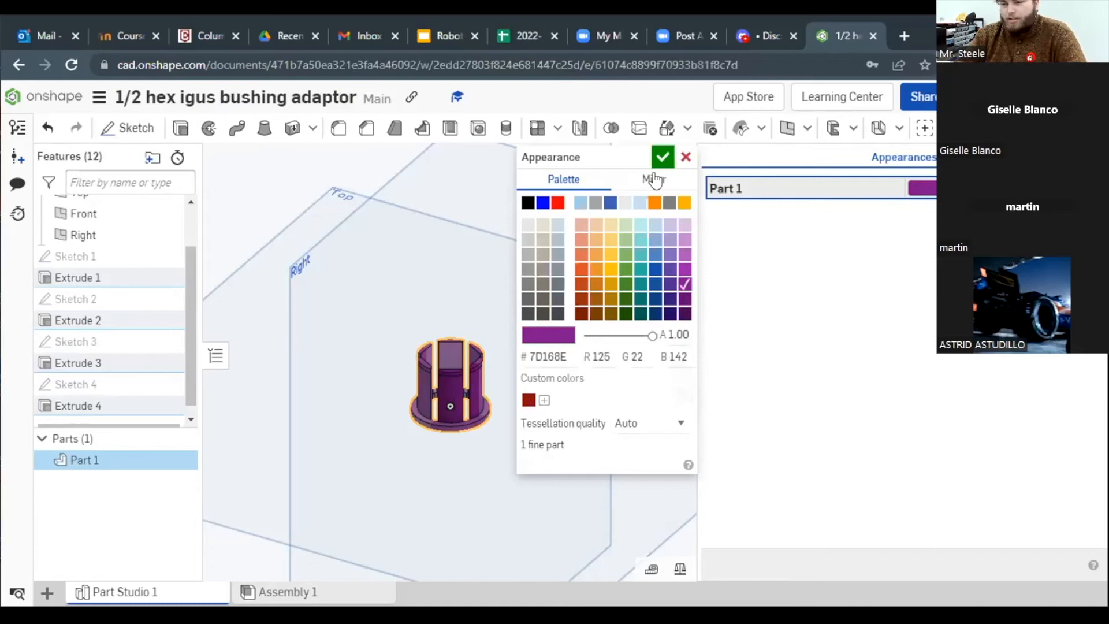
{"action": "left_click", "coordinate": [663, 156]}
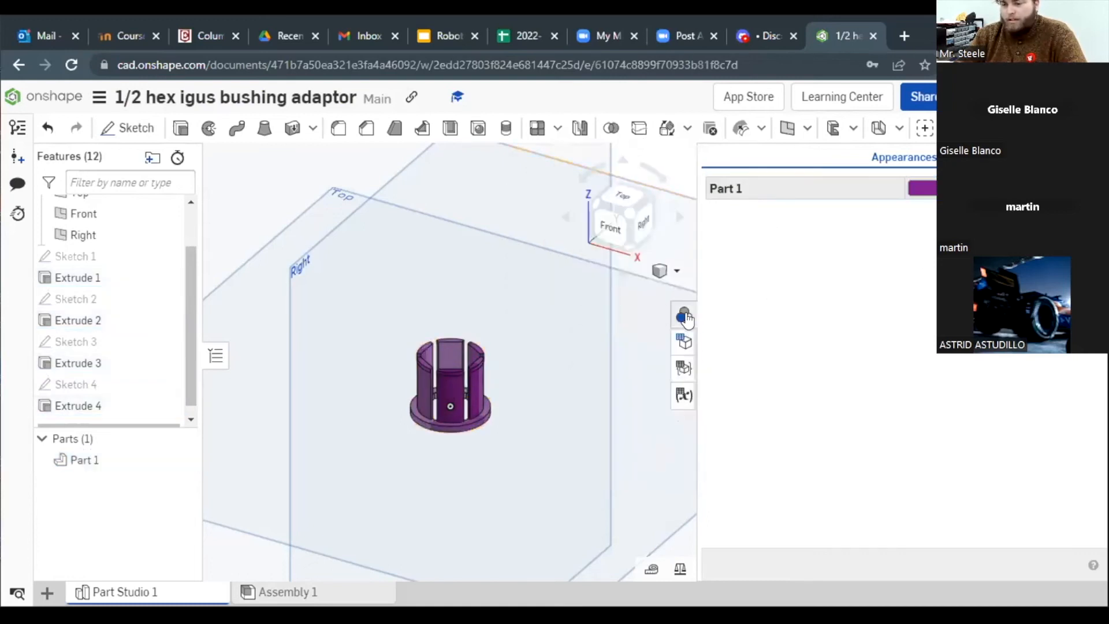
{"action": "left_click", "coordinate": [683, 316]}
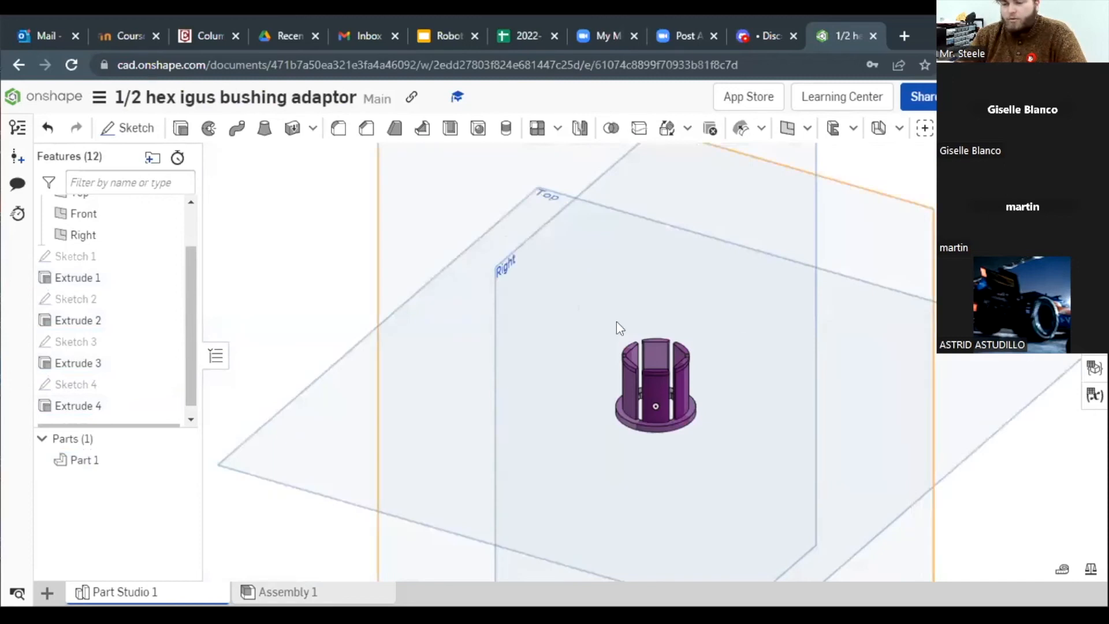
{"action": "right_click_drag", "start_coordinate": [678, 293], "coordinate": [717, 310]}
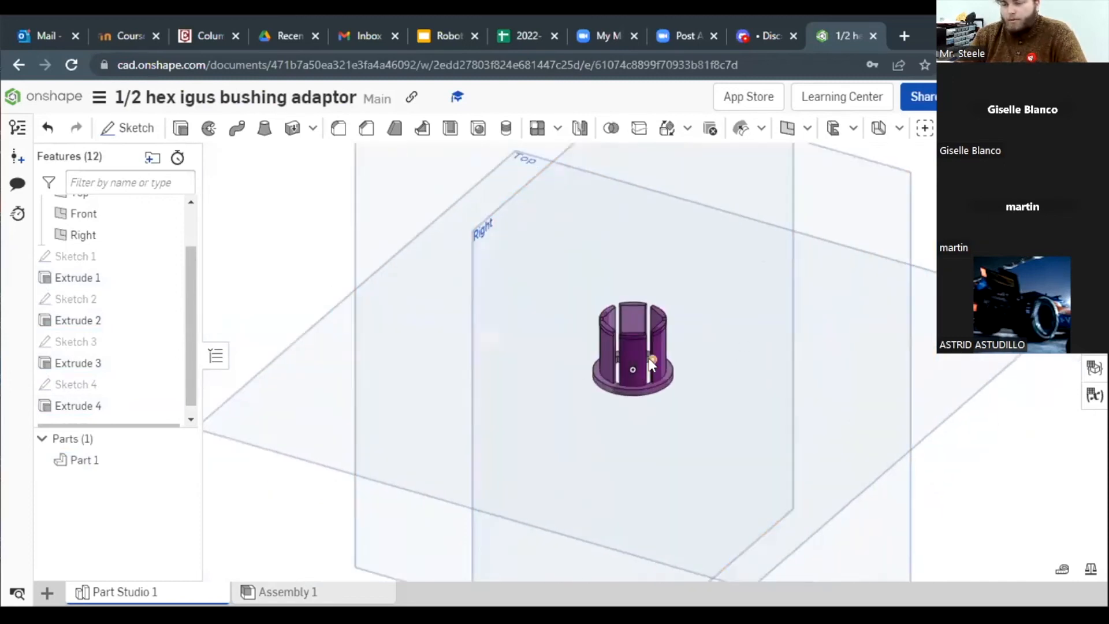
{"action": "scroll", "coordinate": [649, 358], "scroll_direction": "up", "scroll_amount": 5}
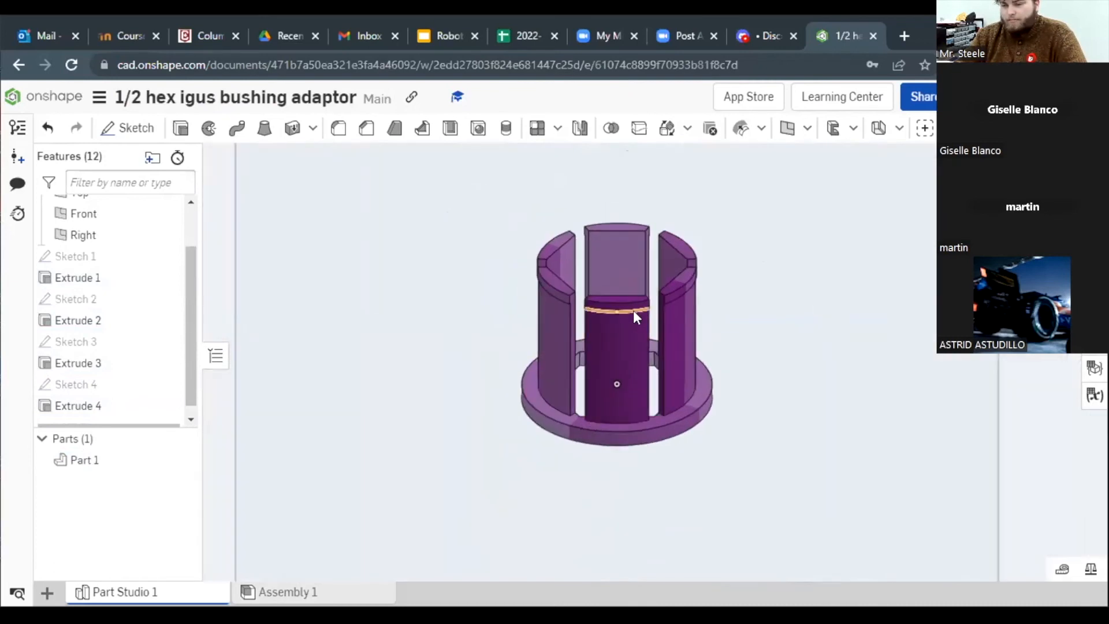
{"action": "scroll", "coordinate": [633, 310], "scroll_direction": "down", "scroll_amount": 5}
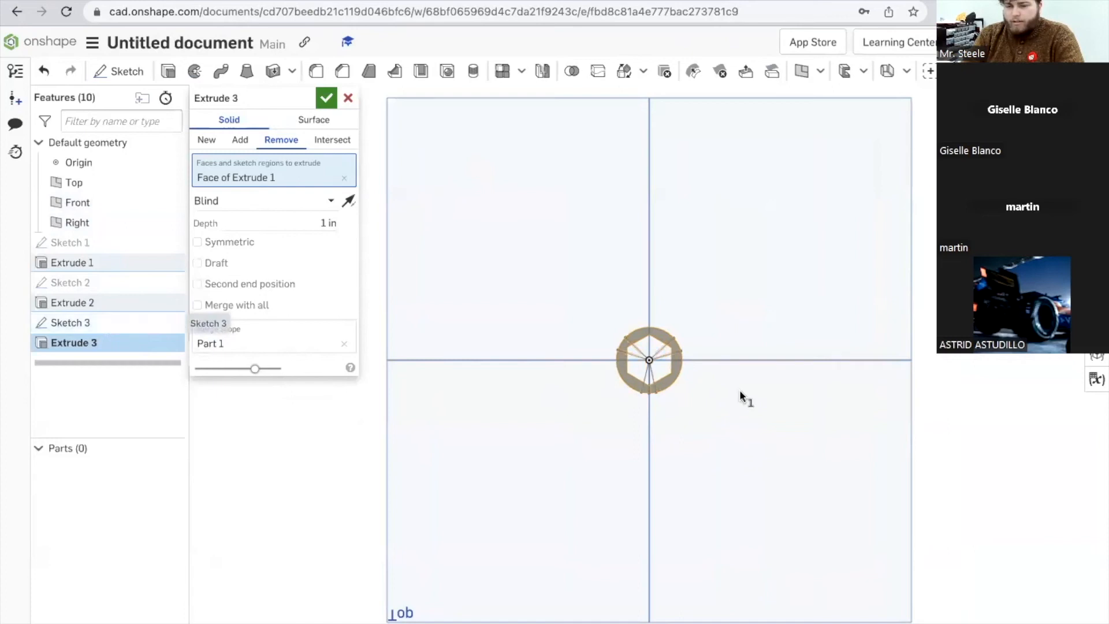
Step: Inspect the Extrude 3 preview in the untitled document, change its operation from Remove to Add, and accept the feature
{"action": "mouse_move", "coordinate": [643, 389]}
{"action": "right_mouse_down"}
{"action": "mouse_move", "coordinate": [661, 561]}
{"action": "mouse_move", "coordinate": [648, 497]}
{"action": "mouse_move", "coordinate": [648, 516]}
{"action": "mouse_move", "coordinate": [664, 503]}
{"action": "right_mouse_up"}
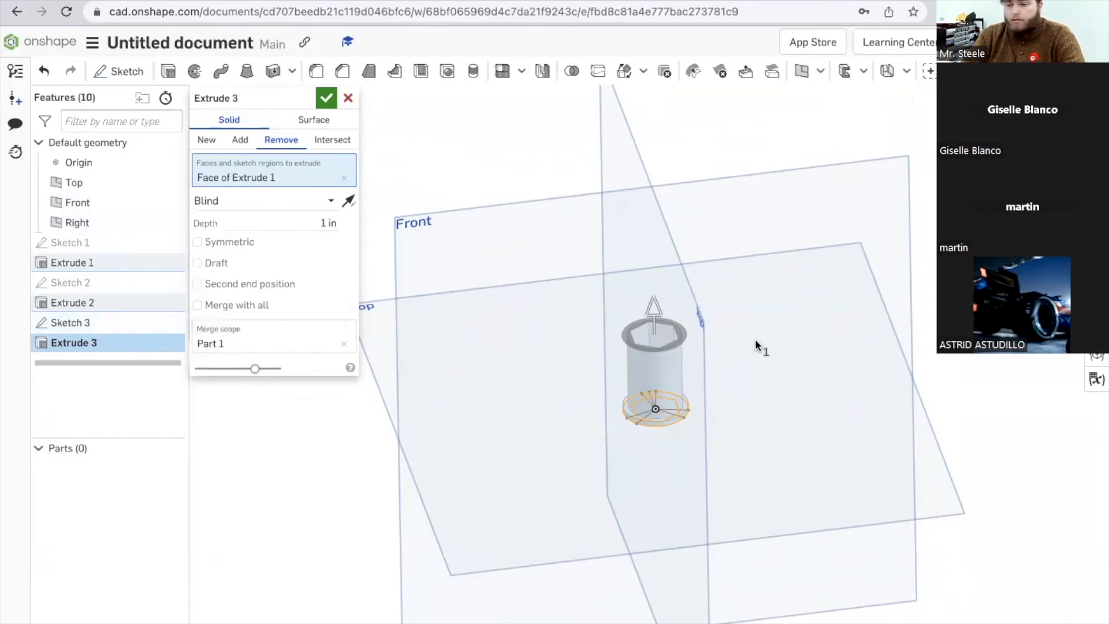
{"action": "mouse_move", "coordinate": [737, 334]}
{"action": "right_mouse_down"}
{"action": "mouse_move", "coordinate": [737, 362]}
{"action": "mouse_move", "coordinate": [757, 389]}
{"action": "mouse_move", "coordinate": [775, 386]}
{"action": "mouse_move", "coordinate": [769, 398]}
{"action": "mouse_move", "coordinate": [809, 315]}
{"action": "mouse_move", "coordinate": [784, 335]}
{"action": "mouse_move", "coordinate": [726, 318]}
{"action": "right_mouse_up"}
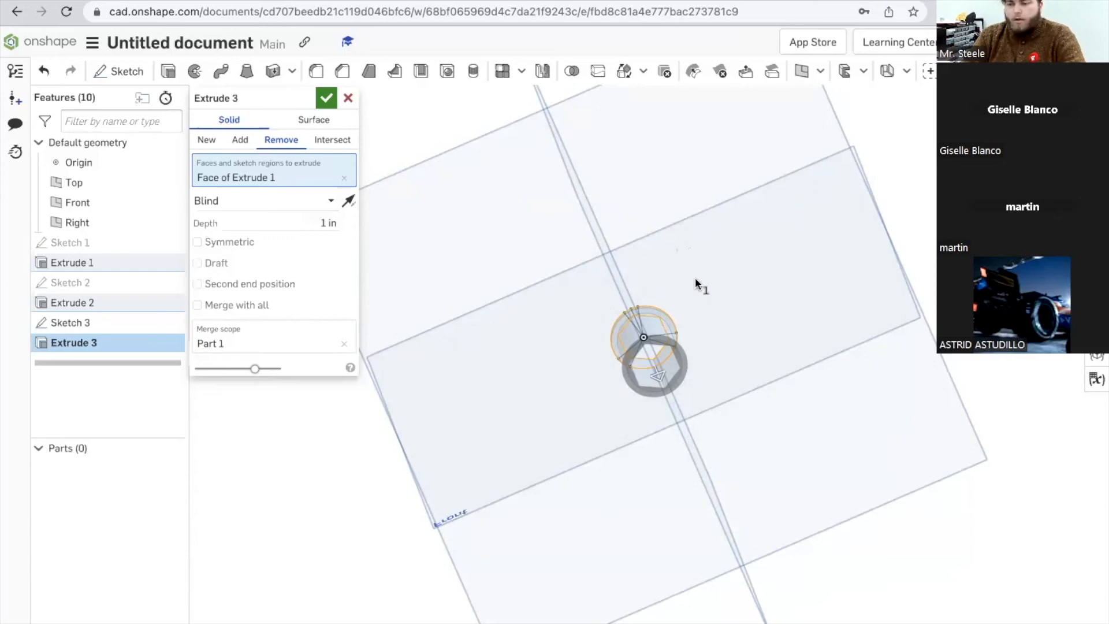
{"action": "right_click_drag", "start_coordinate": [695, 280], "coordinate": [677, 262]}
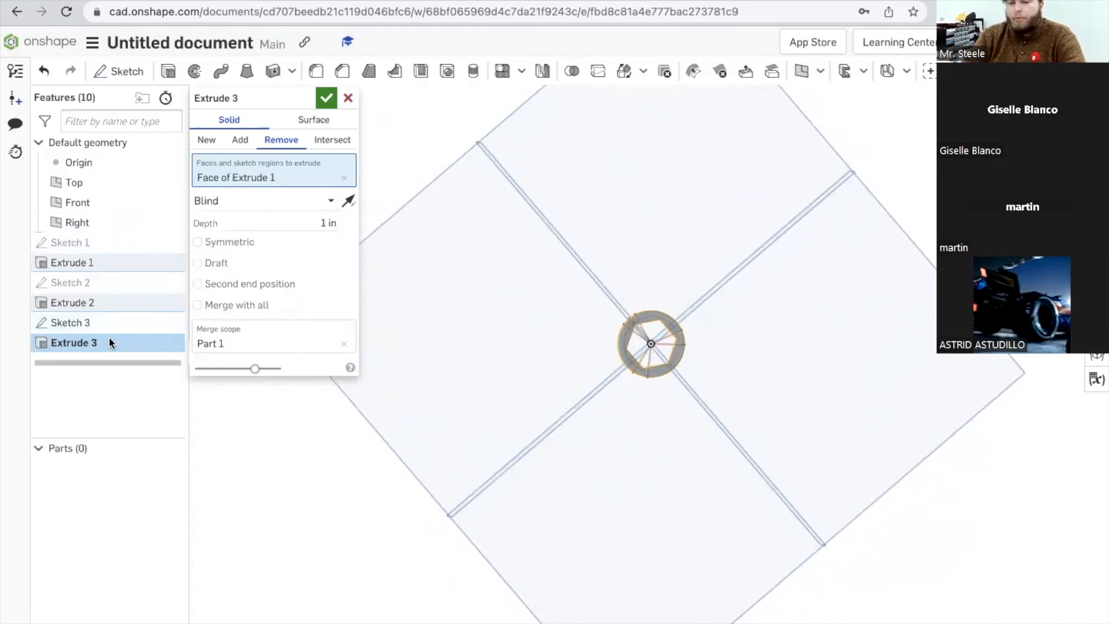
{"action": "left_click", "coordinate": [240, 141]}
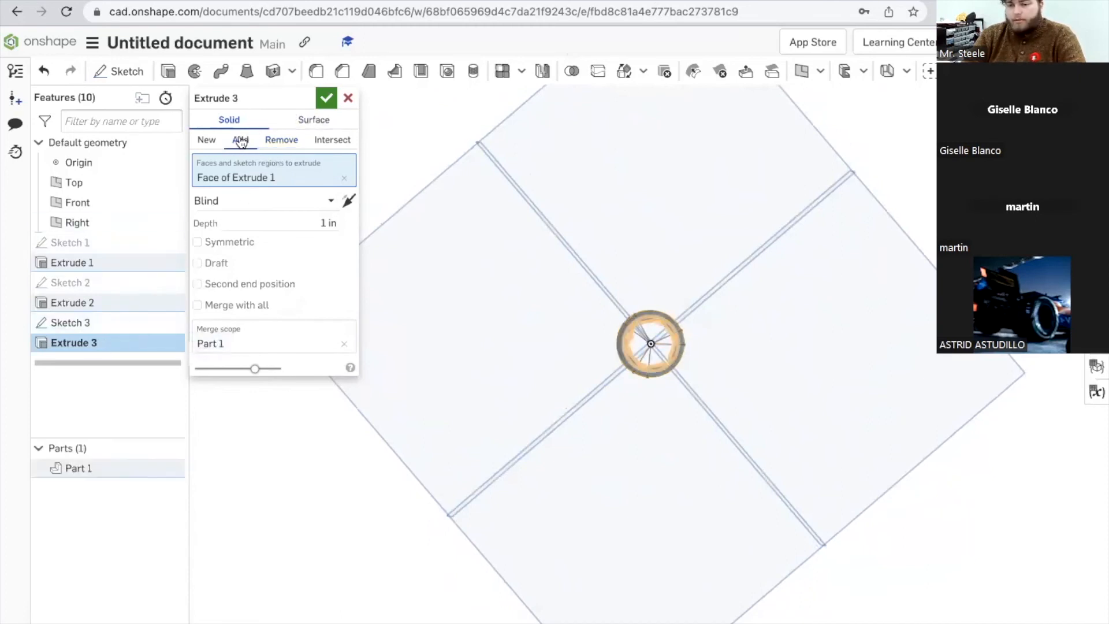
{"action": "right_click_drag", "start_coordinate": [730, 297], "coordinate": [745, 344]}
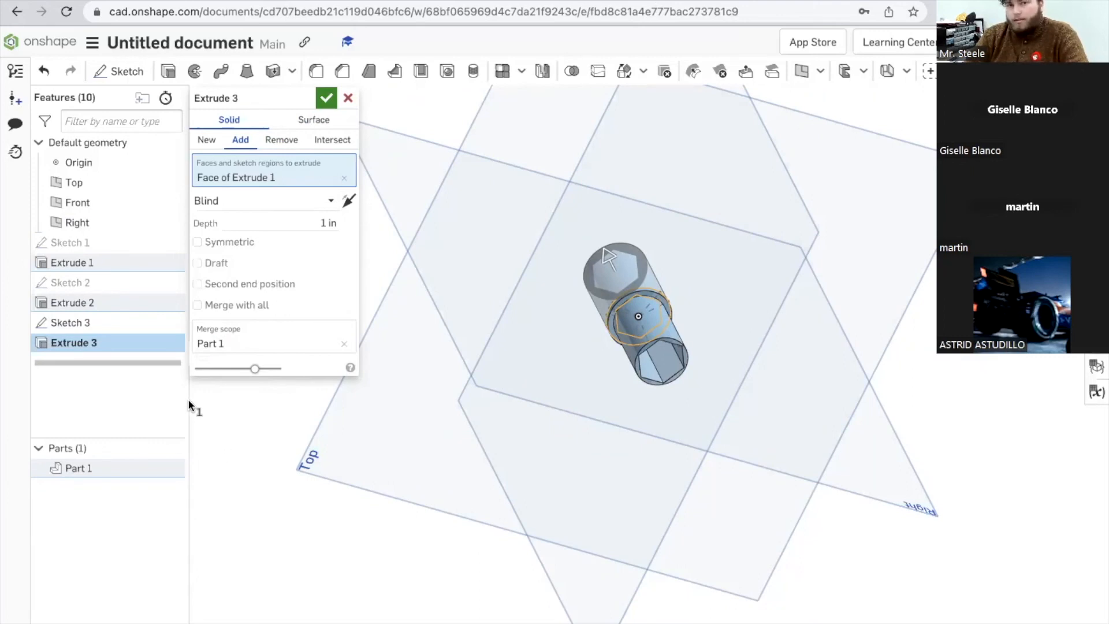
{"action": "right_click", "coordinate": [126, 327]}
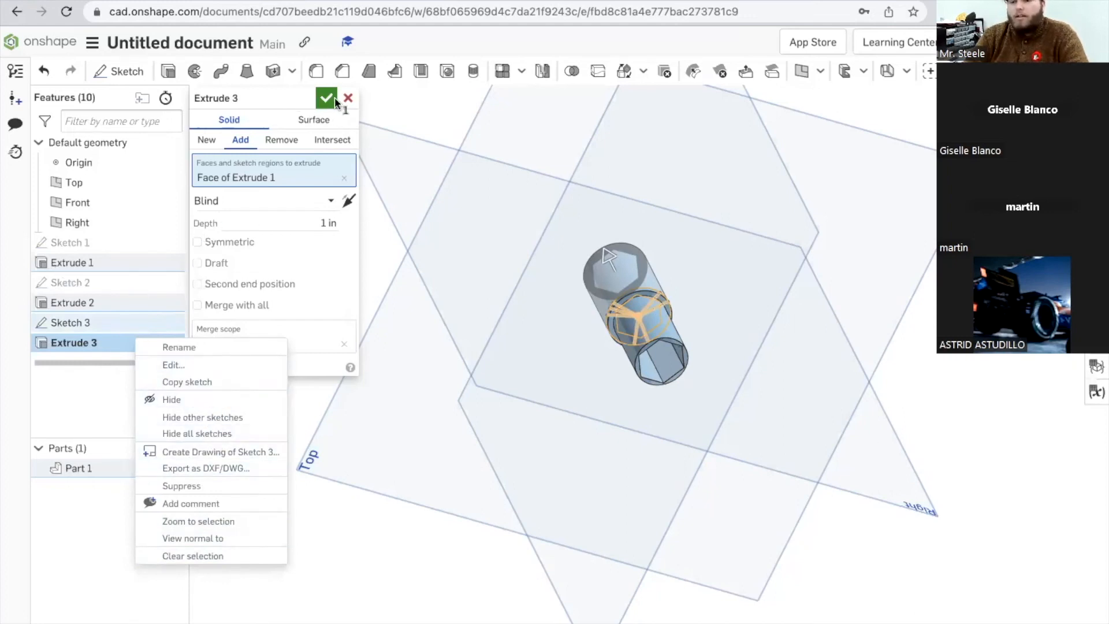
{"action": "left_click", "coordinate": [110, 320]}
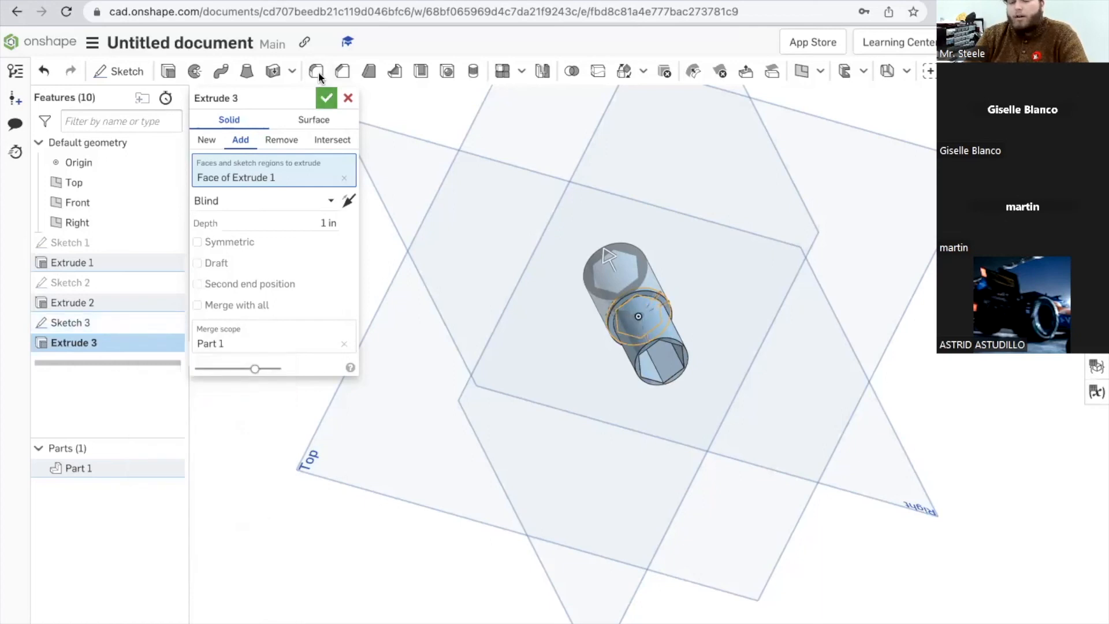
{"action": "left_click", "coordinate": [326, 99]}
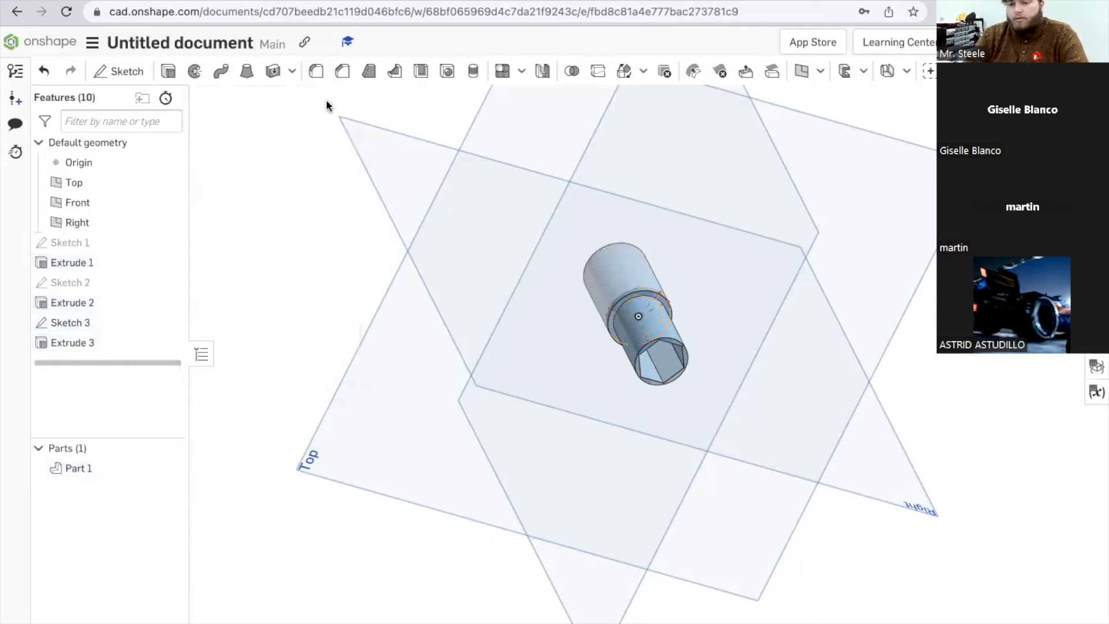
Step: Delete Sketch 3 and Extrude 3 from the feature list
{"action": "right_click", "coordinate": [118, 321]}
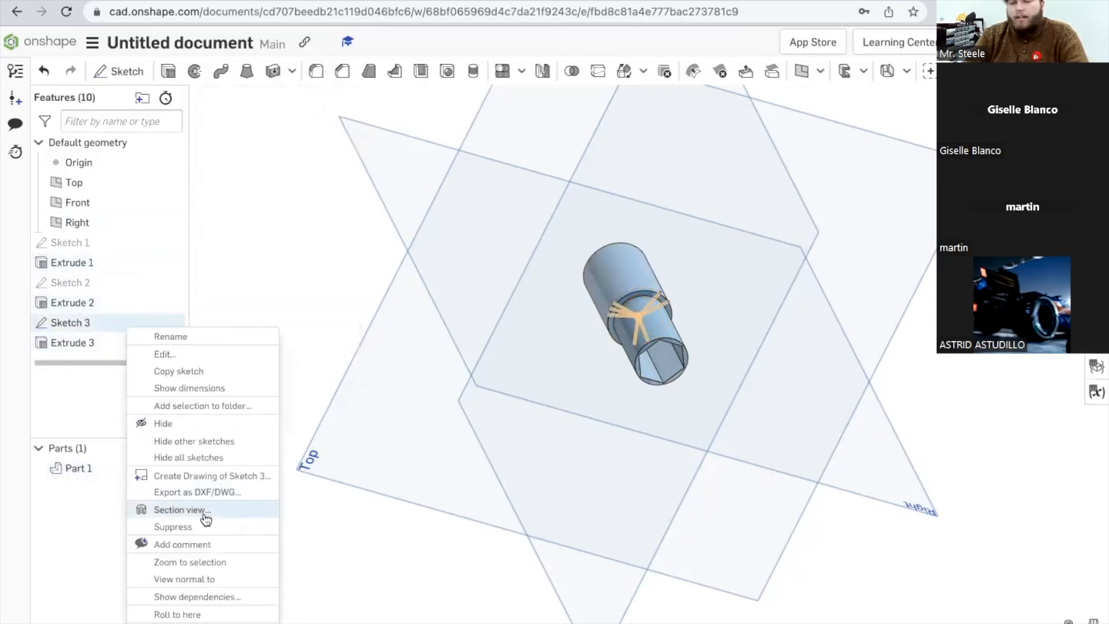
{"action": "left_click", "coordinate": [190, 622]}
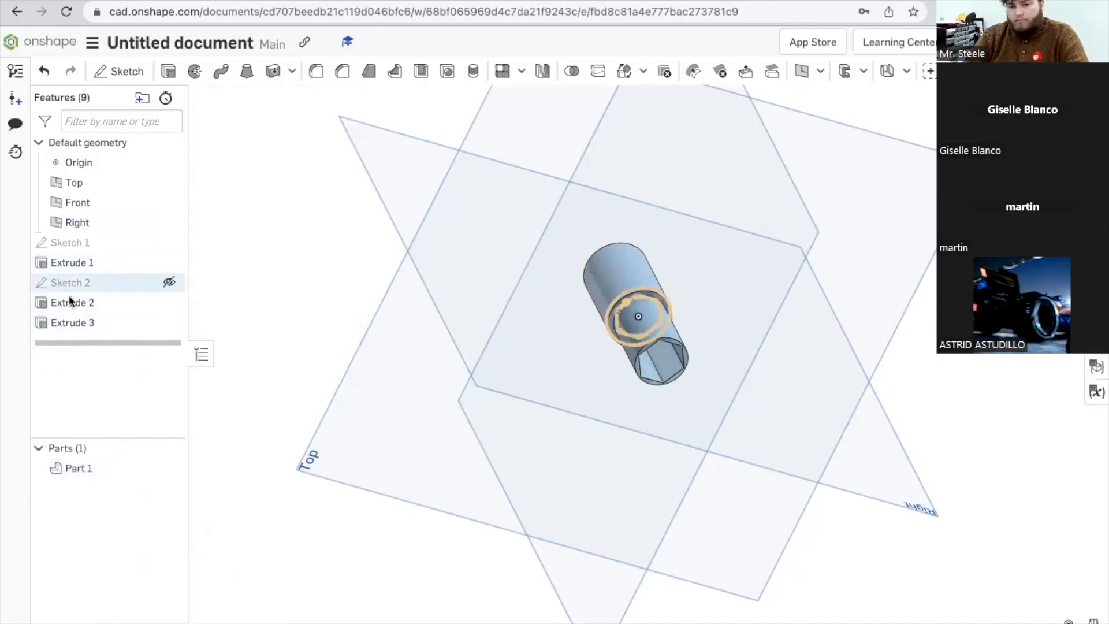
{"action": "right_click", "coordinate": [84, 329]}
{"action": "left_click", "coordinate": [153, 488]}
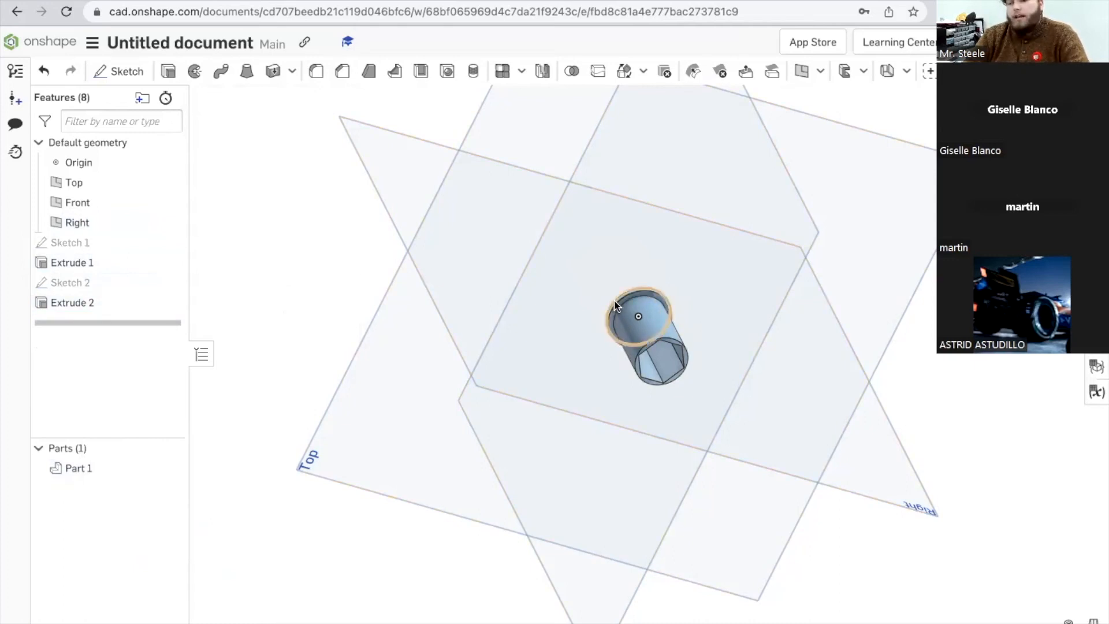
Step: Select the outer circular edge on the end opposite the flange and examine the hexagonal bore up close
{"action": "right_click_drag", "start_coordinate": [617, 315], "coordinate": [628, 340]}
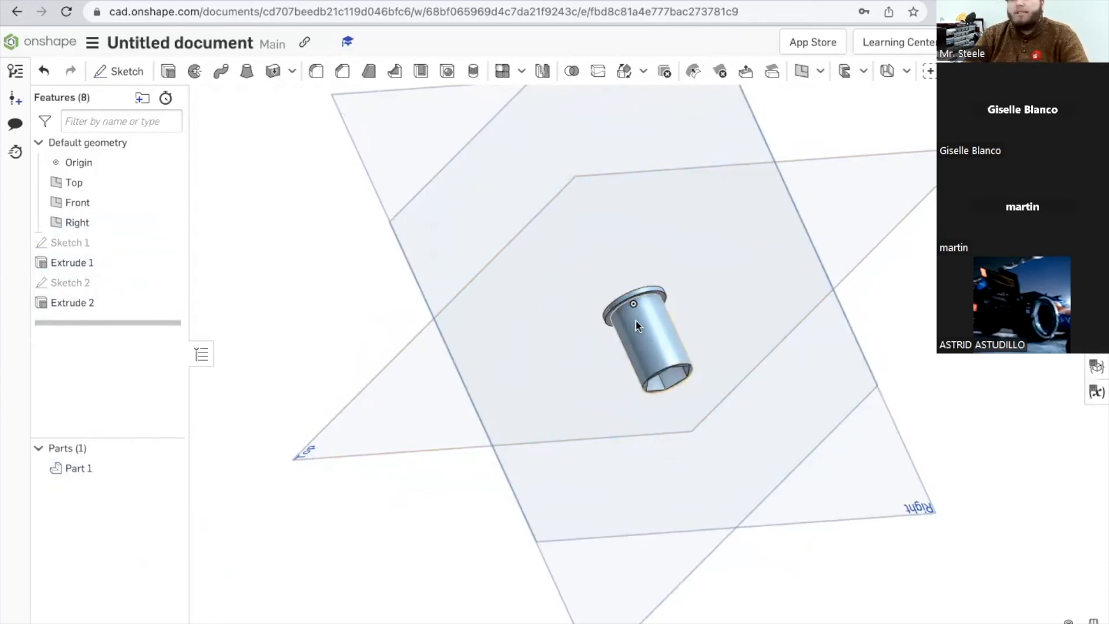
{"action": "left_click", "coordinate": [670, 386]}
{"action": "right_click_drag", "start_coordinate": [705, 396], "coordinate": [673, 352]}
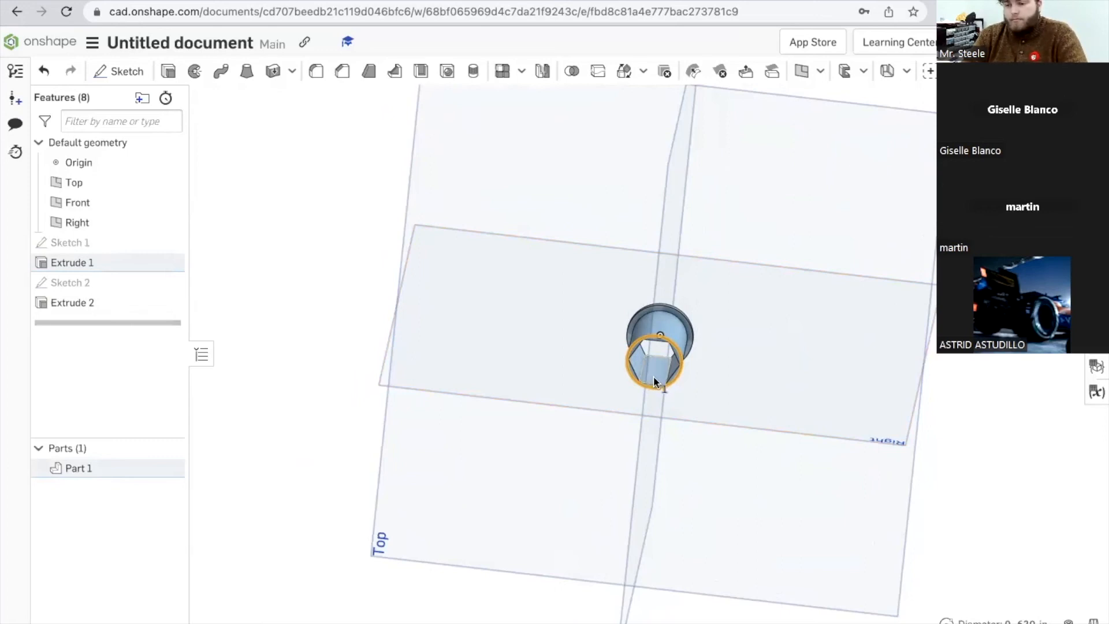
{"action": "scroll", "coordinate": [653, 376], "scroll_direction": "up", "scroll_amount": 5}
{"action": "scroll", "coordinate": [653, 375], "scroll_direction": "up", "scroll_amount": 2}
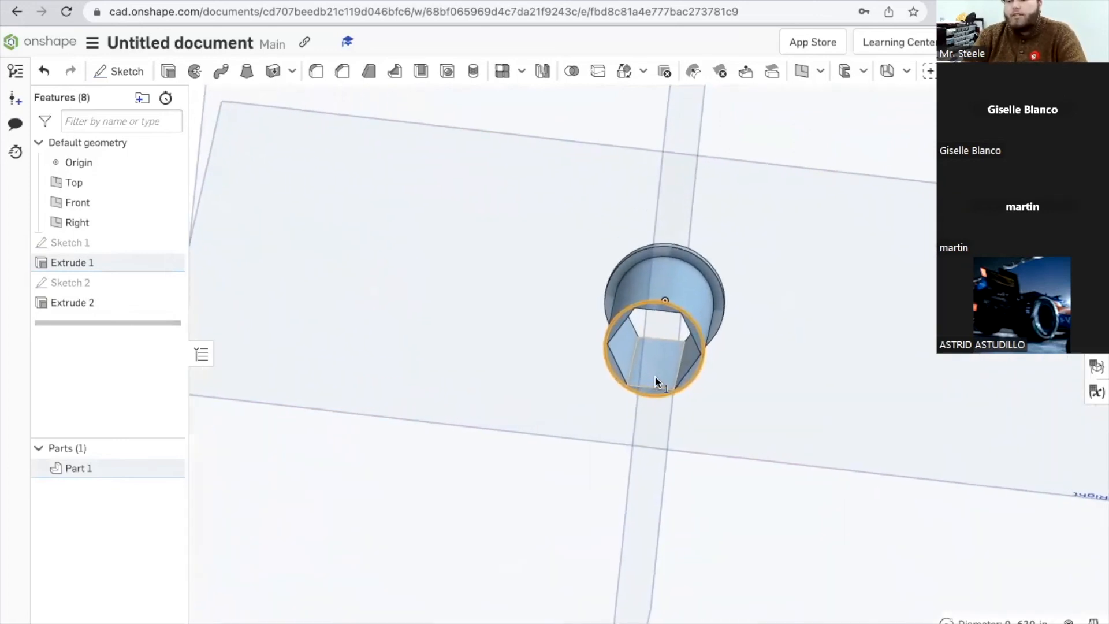
{"action": "right_click_drag", "start_coordinate": [657, 376], "coordinate": [681, 373]}
{"action": "scroll", "coordinate": [681, 374], "scroll_direction": "up", "scroll_amount": 3}
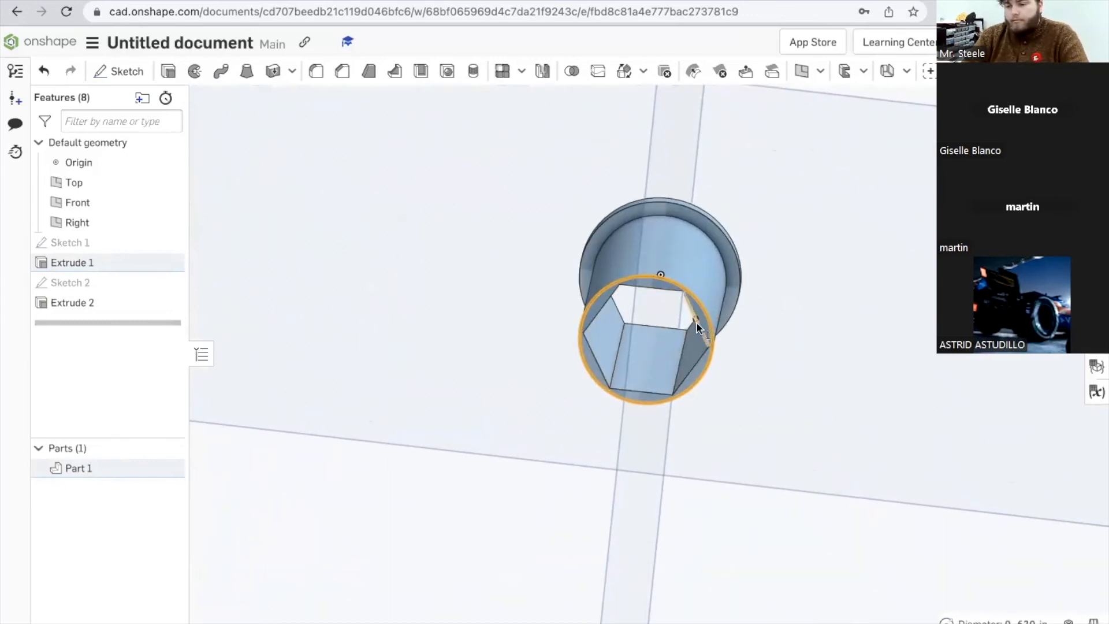
Step: Point out neighbouring hexagon edges and the midpoint of one side on the bore's end face, and clear the selection
{"action": "left_click", "coordinate": [698, 338]}
{"action": "left_click", "coordinate": [660, 383]}
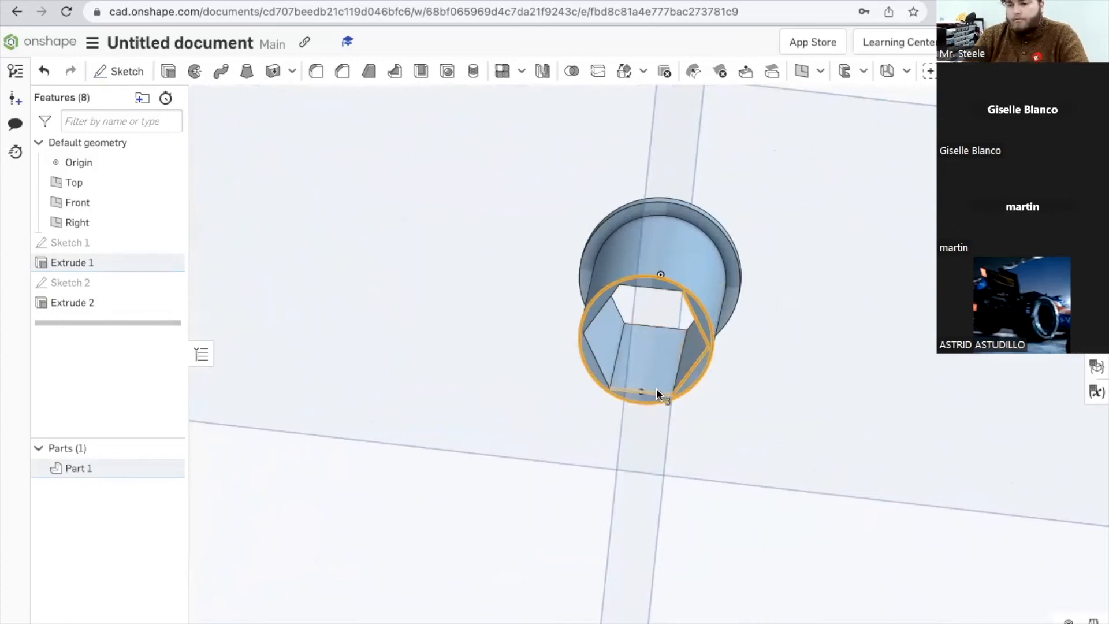
{"action": "left_click", "coordinate": [685, 390]}
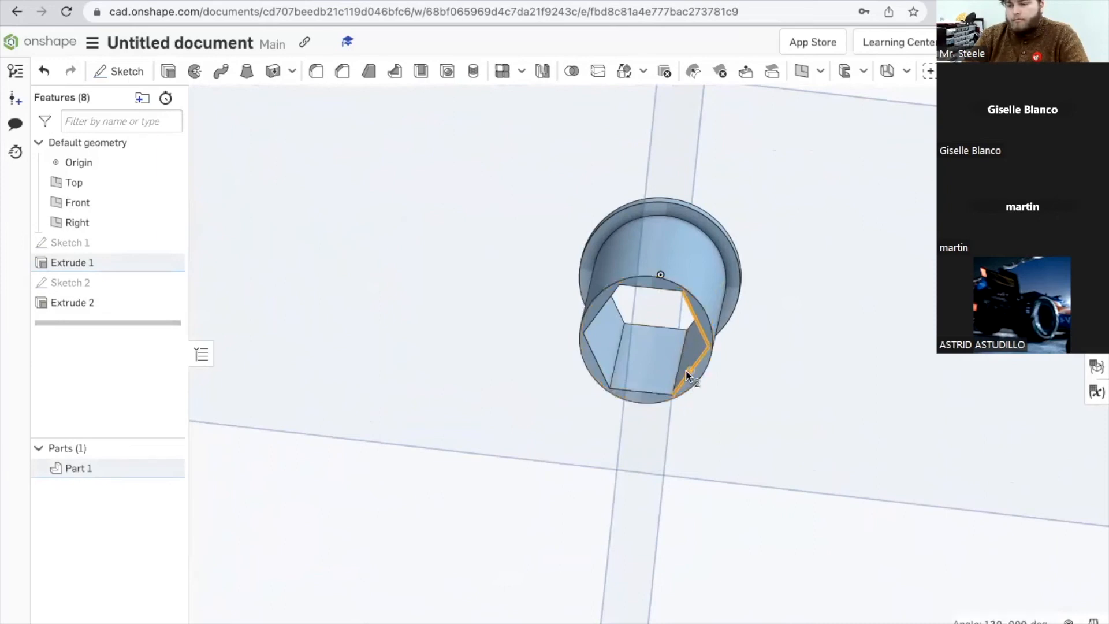
{"action": "left_click", "coordinate": [697, 347]}
{"action": "left_click", "coordinate": [698, 352]}
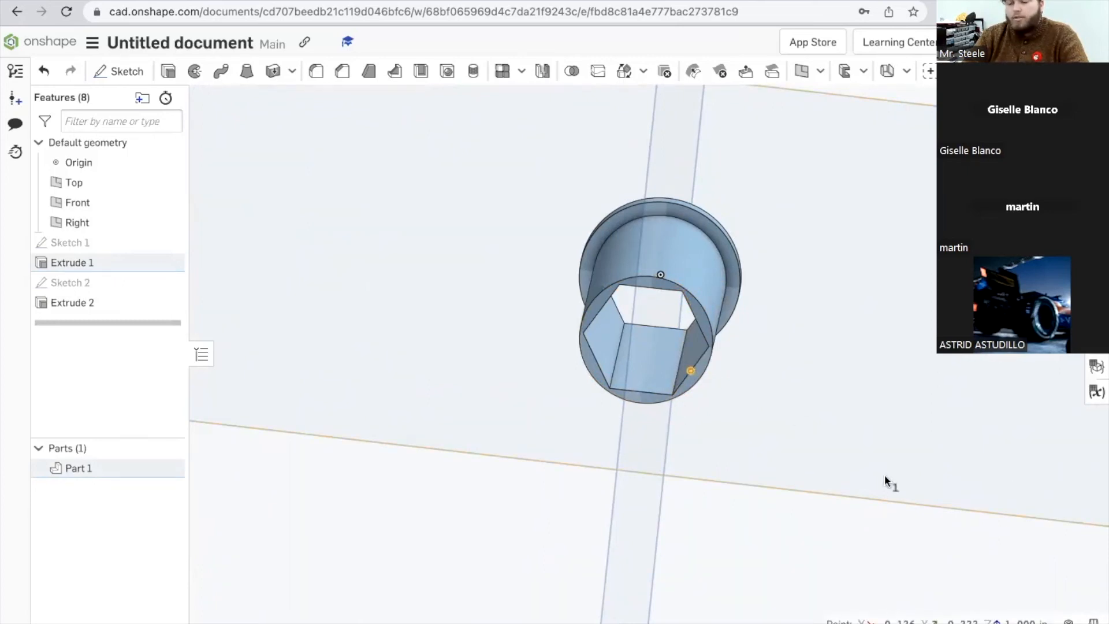
{"action": "left_click", "coordinate": [776, 448]}
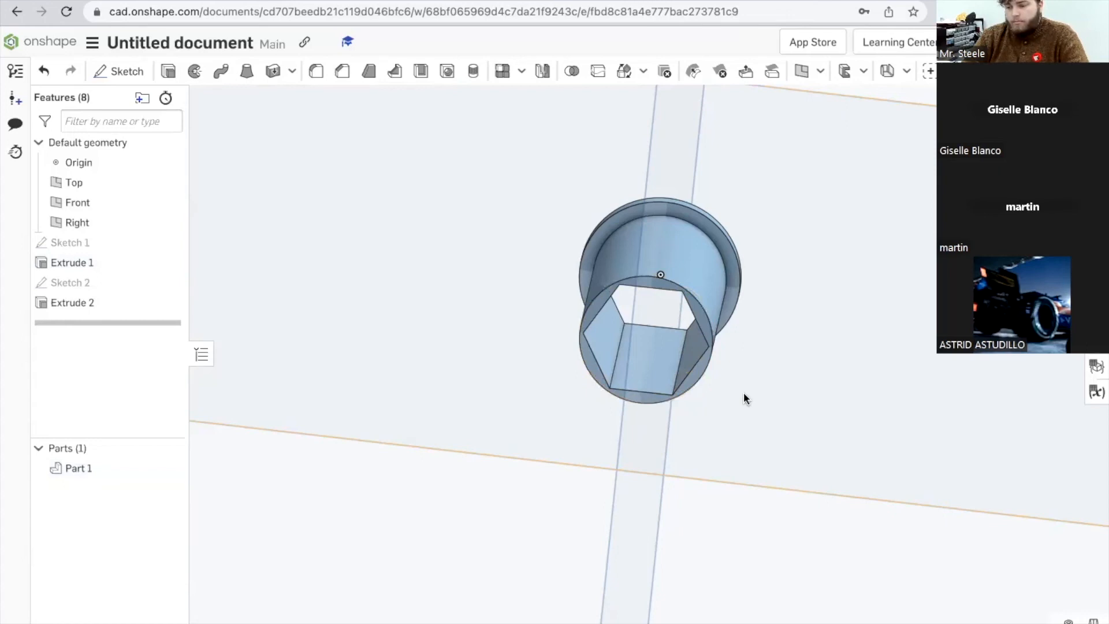
{"action": "scroll", "coordinate": [1045, 173], "scroll_direction": "down", "scroll_amount": 3}
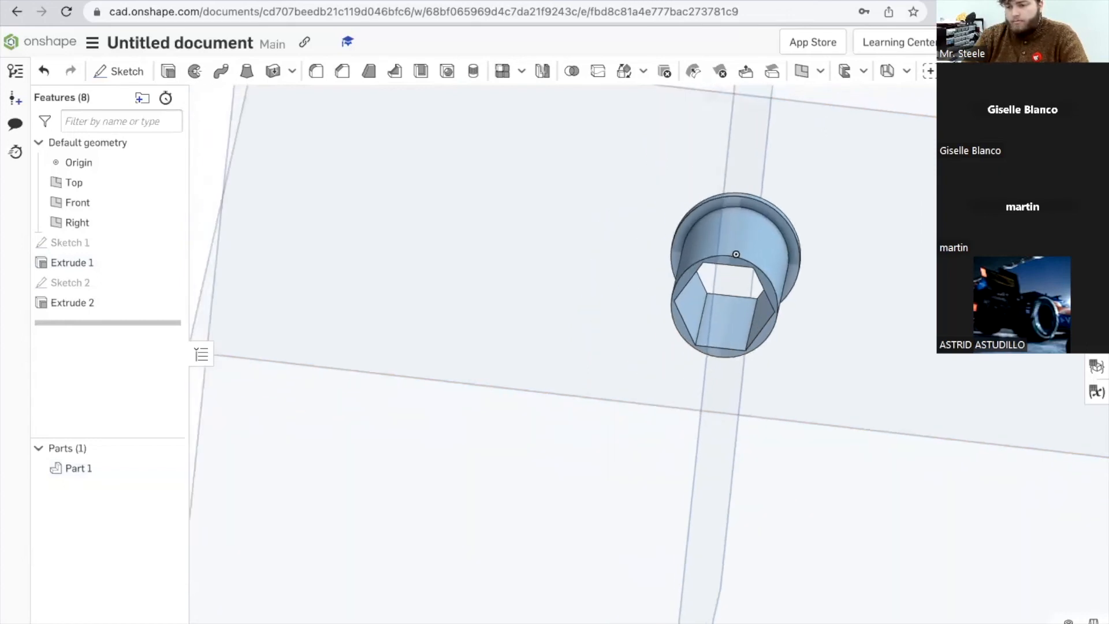
{"action": "scroll", "coordinate": [1045, 174], "scroll_direction": "up", "scroll_amount": 3}
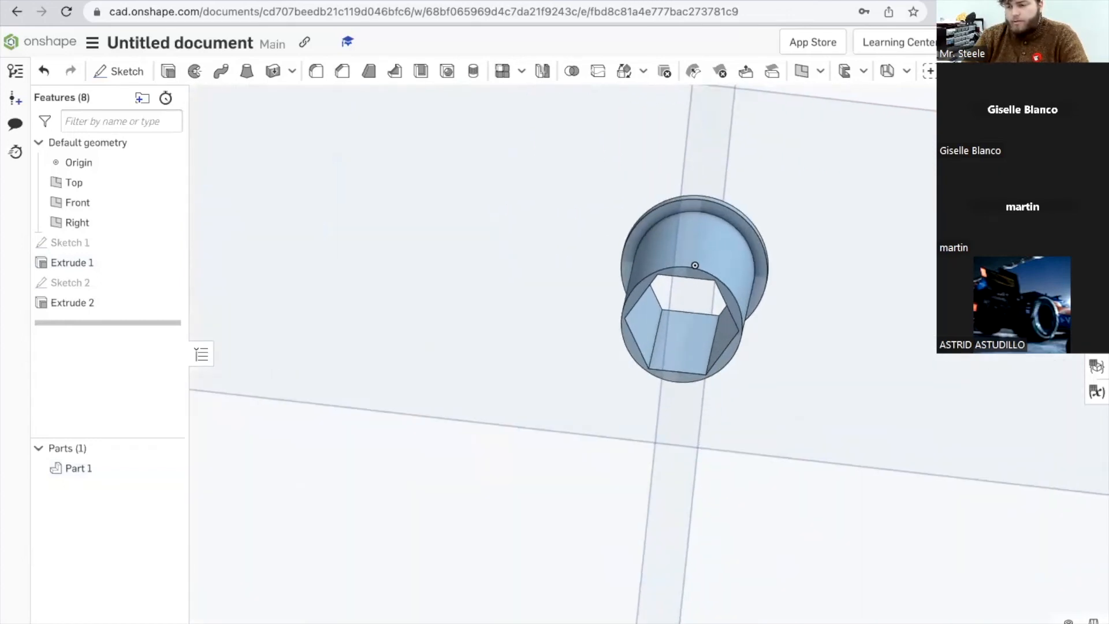
Step: Start a new sketch on the bushing's end face opposite the flange, viewed square-on
{"action": "right_click_drag", "start_coordinate": [695, 265], "coordinate": [691, 200]}
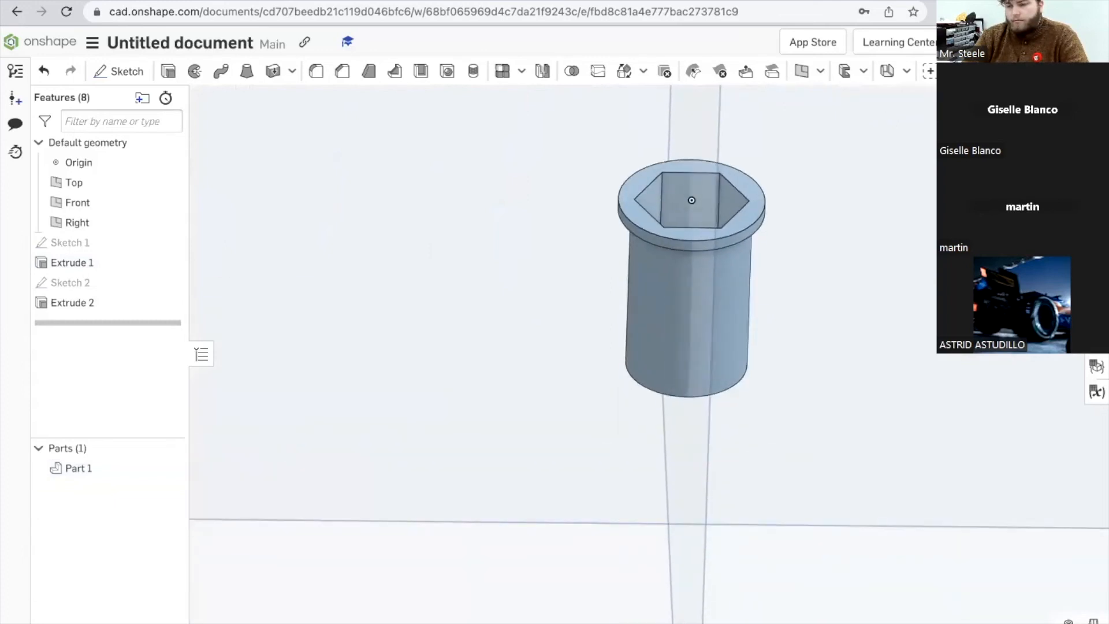
{"action": "key", "text": "shift+5"}
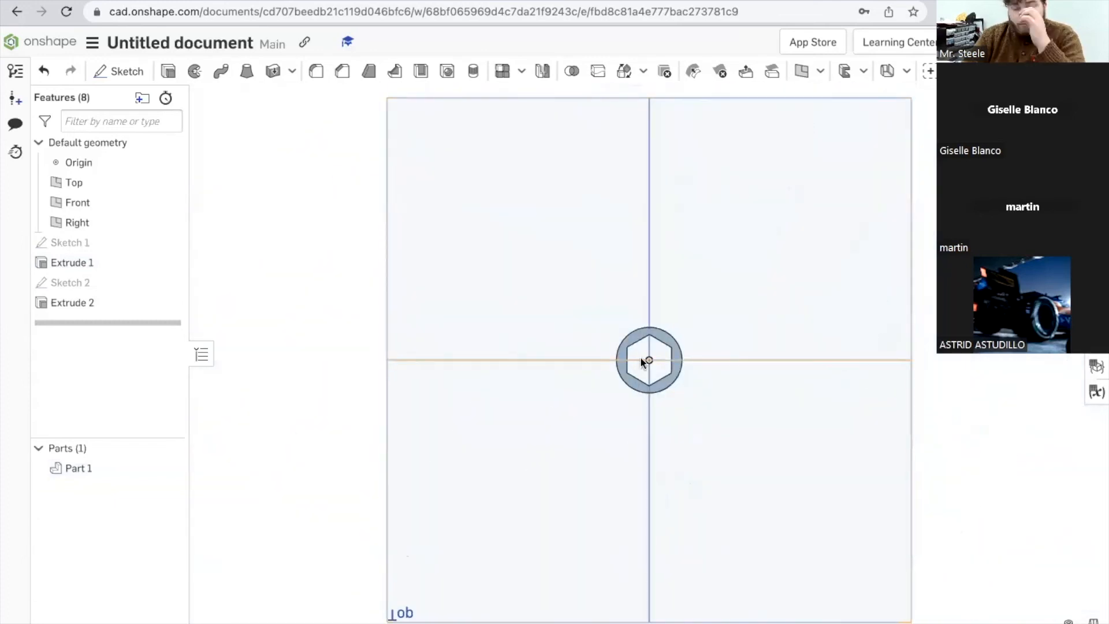
{"action": "scroll", "coordinate": [642, 362], "scroll_direction": "up", "scroll_amount": 3}
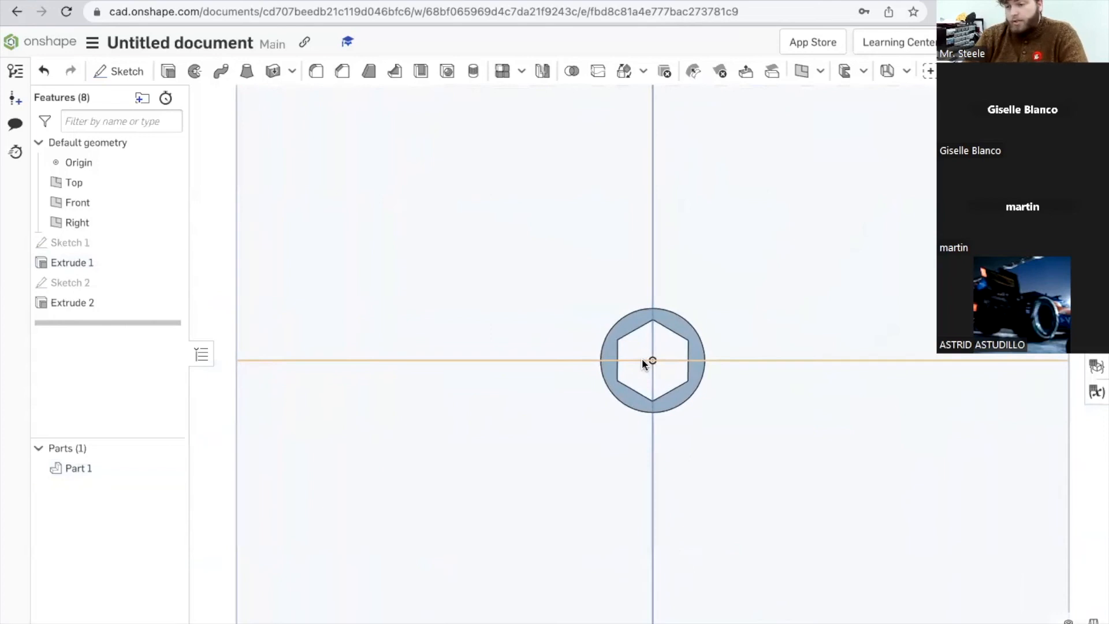
{"action": "scroll", "coordinate": [642, 359], "scroll_direction": "up", "scroll_amount": 1}
{"action": "right_click_drag", "start_coordinate": [643, 360], "coordinate": [645, 538]}
{"action": "right_click_drag", "start_coordinate": [1055, 278], "coordinate": [1057, 371]}
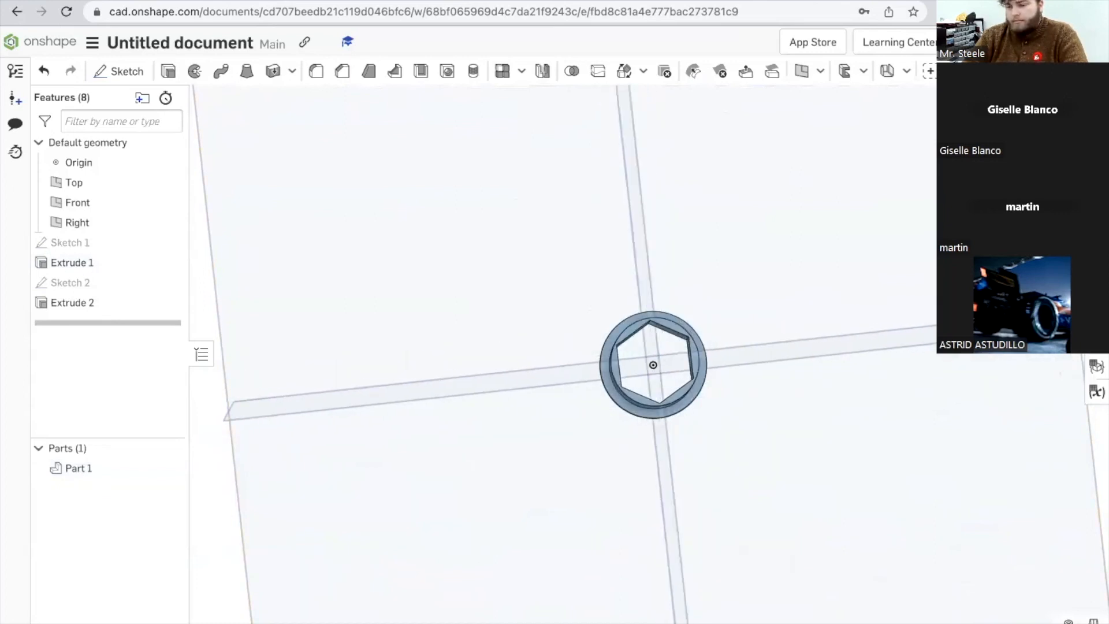
{"action": "key", "text": "shift+5"}
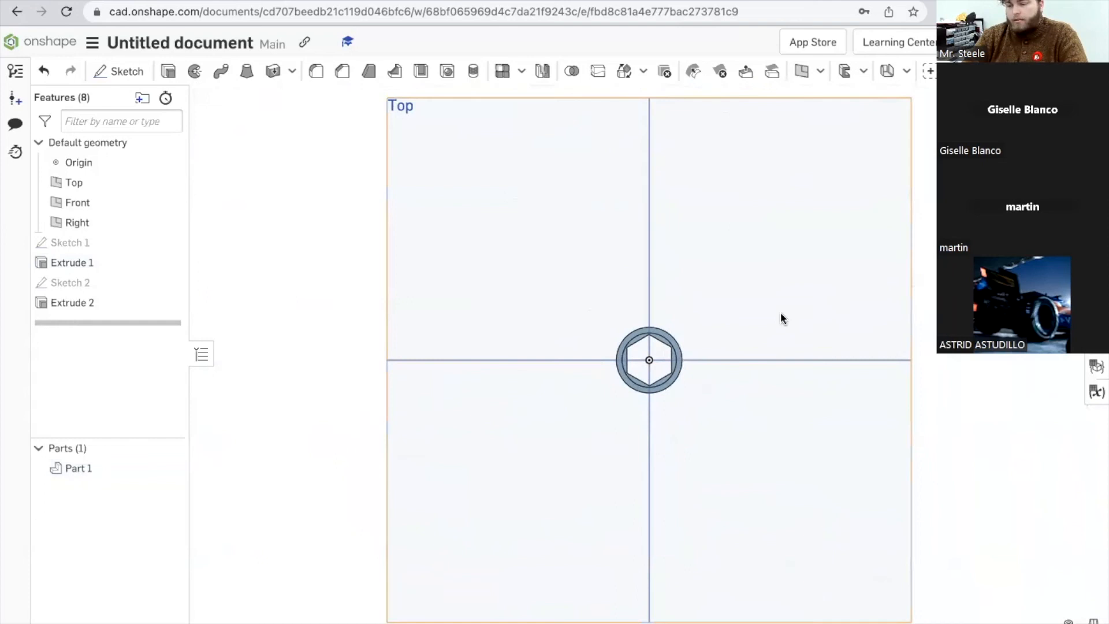
{"action": "scroll", "coordinate": [657, 347], "scroll_direction": "up", "scroll_amount": 5}
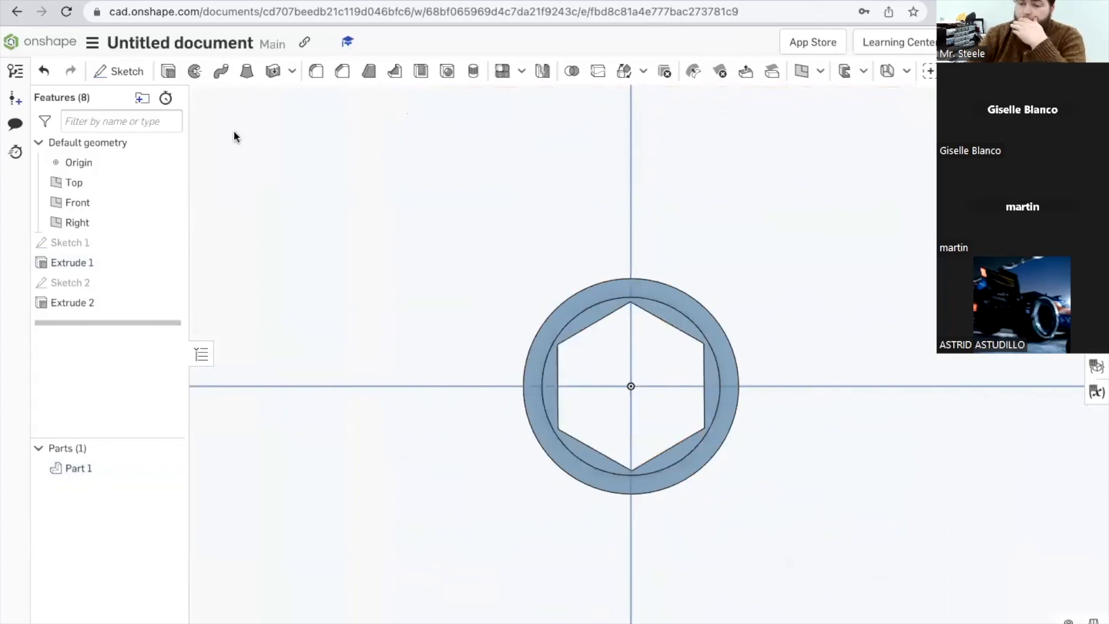
{"action": "left_click", "coordinate": [113, 70]}
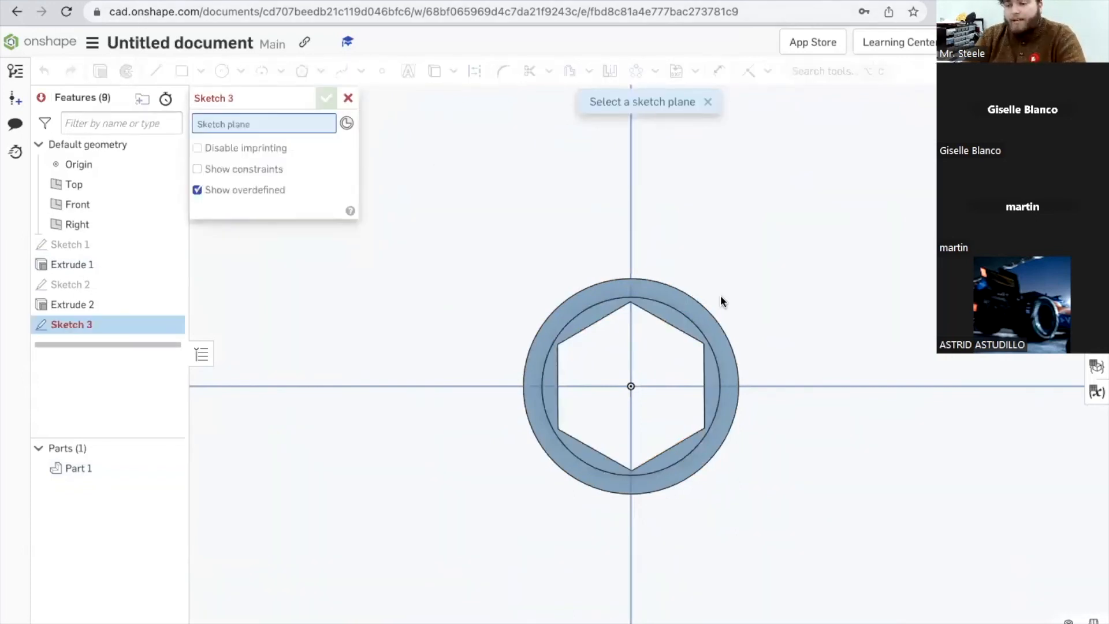
{"action": "left_click", "coordinate": [684, 320]}
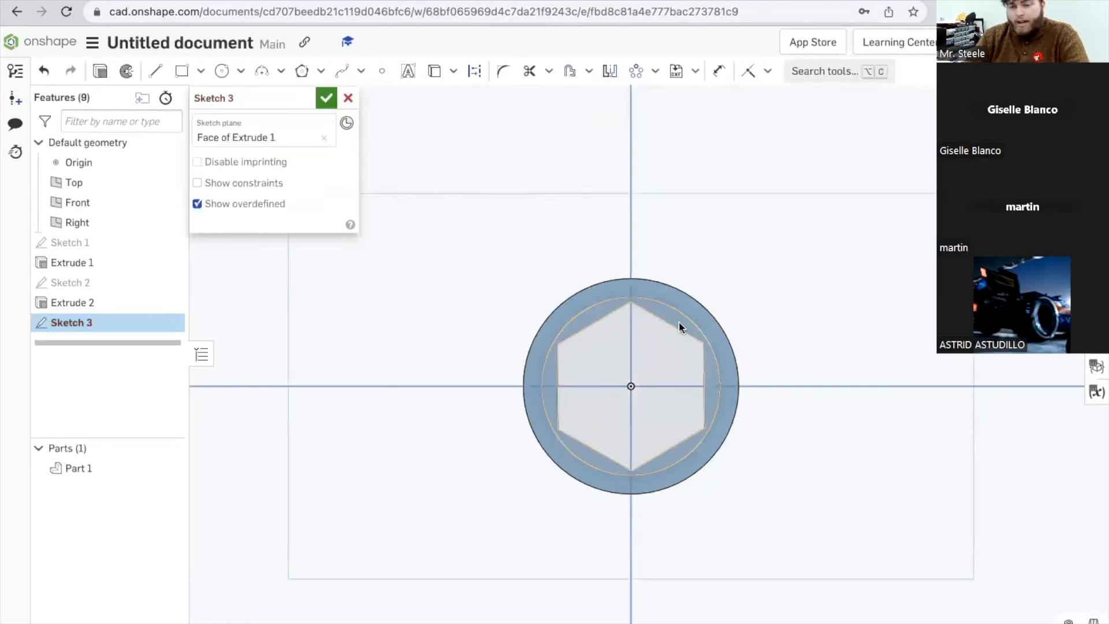
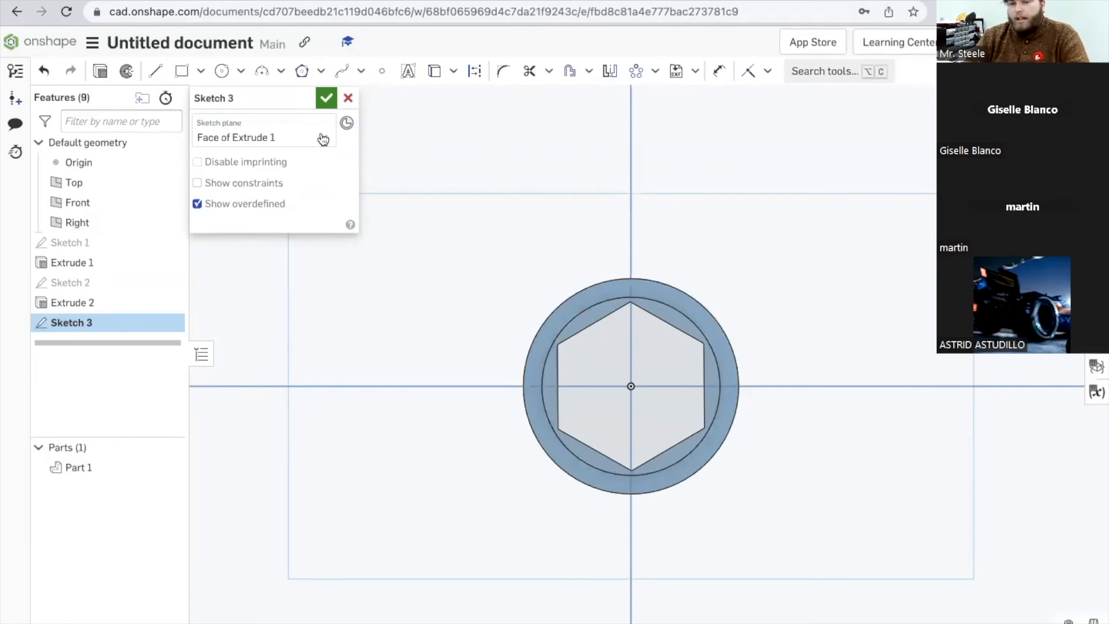
Step: Sketch a six-sided inscribed polygon centred on the origin, with its corners matching the hexagonal bore
{"action": "left_click", "coordinate": [303, 72]}
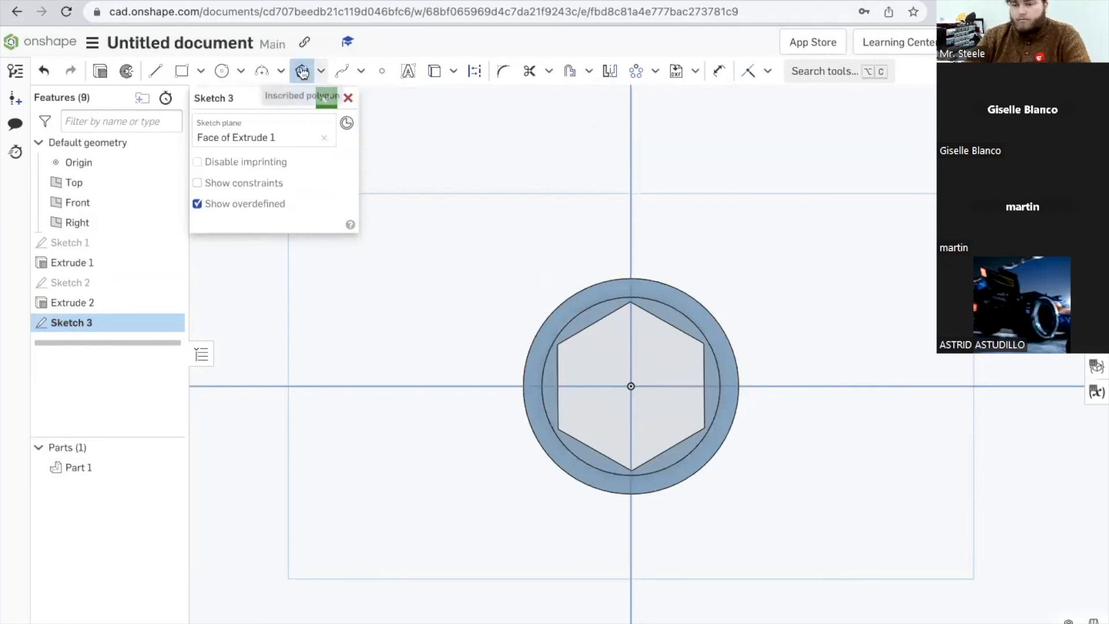
{"action": "left_click", "coordinate": [631, 385]}
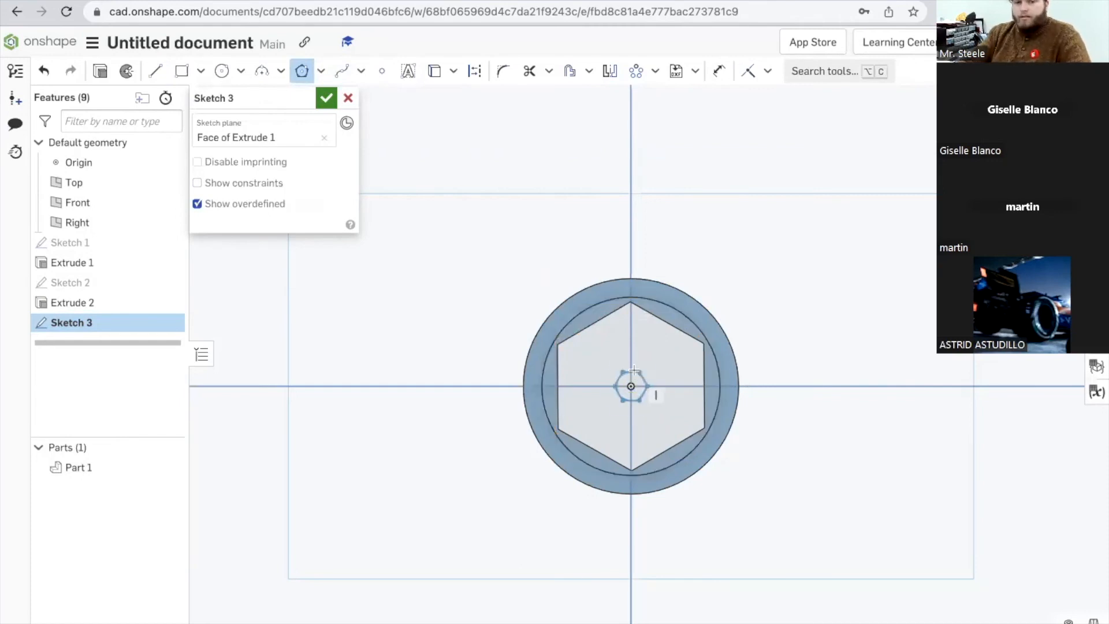
{"action": "left_click", "coordinate": [599, 329]}
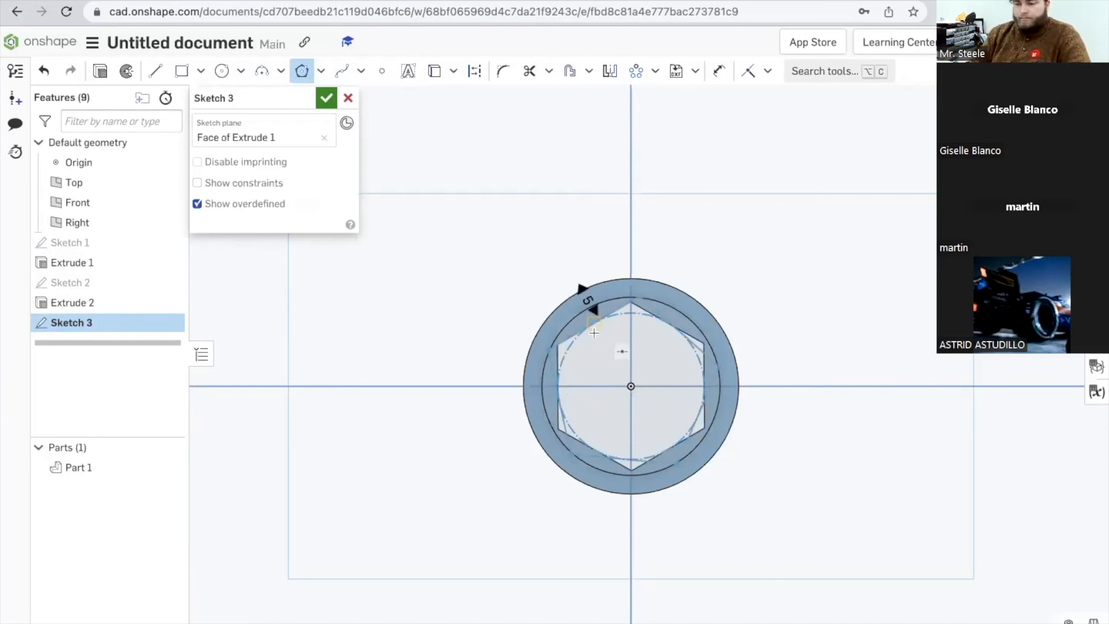
{"action": "left_click", "coordinate": [630, 312]}
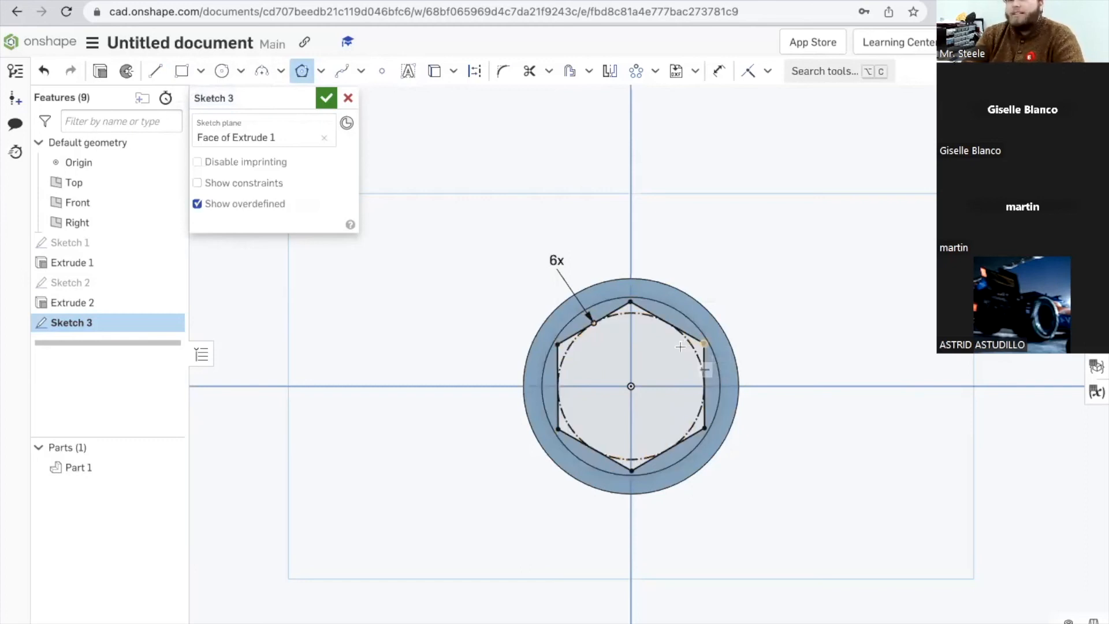
Step: Sketch a circle about 0.80 in in diameter around the end face, centred on the origin
{"action": "mouse_move", "coordinate": [743, 312]}
{"action": "right_mouse_down"}
{"action": "mouse_move", "coordinate": [792, 329]}
{"action": "mouse_move", "coordinate": [746, 319]}
{"action": "mouse_move", "coordinate": [680, 338]}
{"action": "right_mouse_up"}
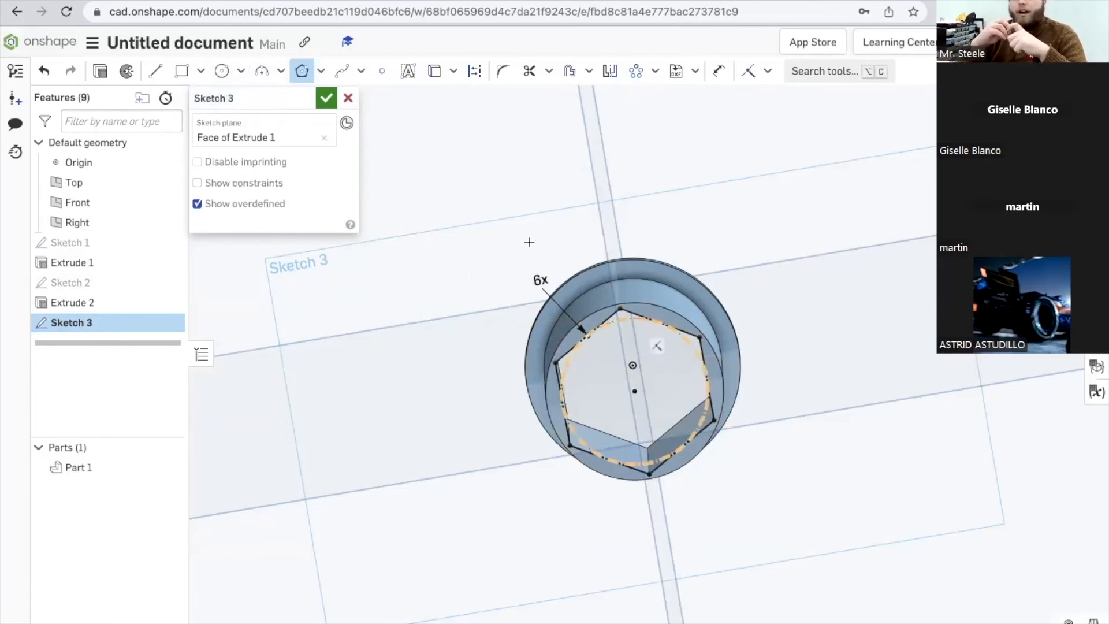
{"action": "left_click", "coordinate": [223, 79]}
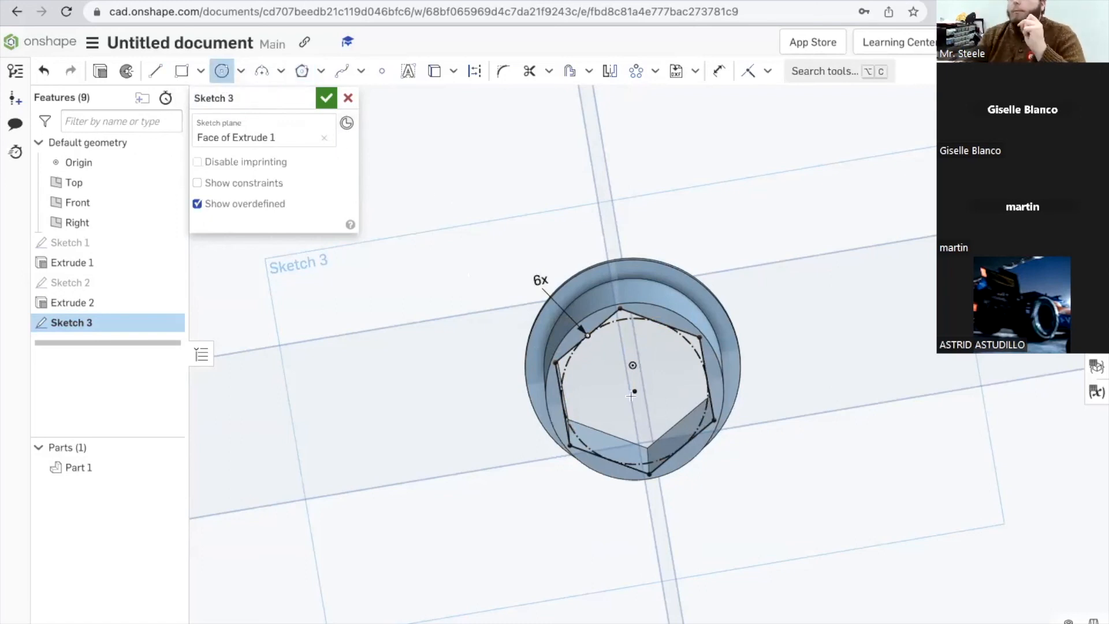
{"action": "scroll", "coordinate": [637, 387], "scroll_direction": "up", "scroll_amount": 2}
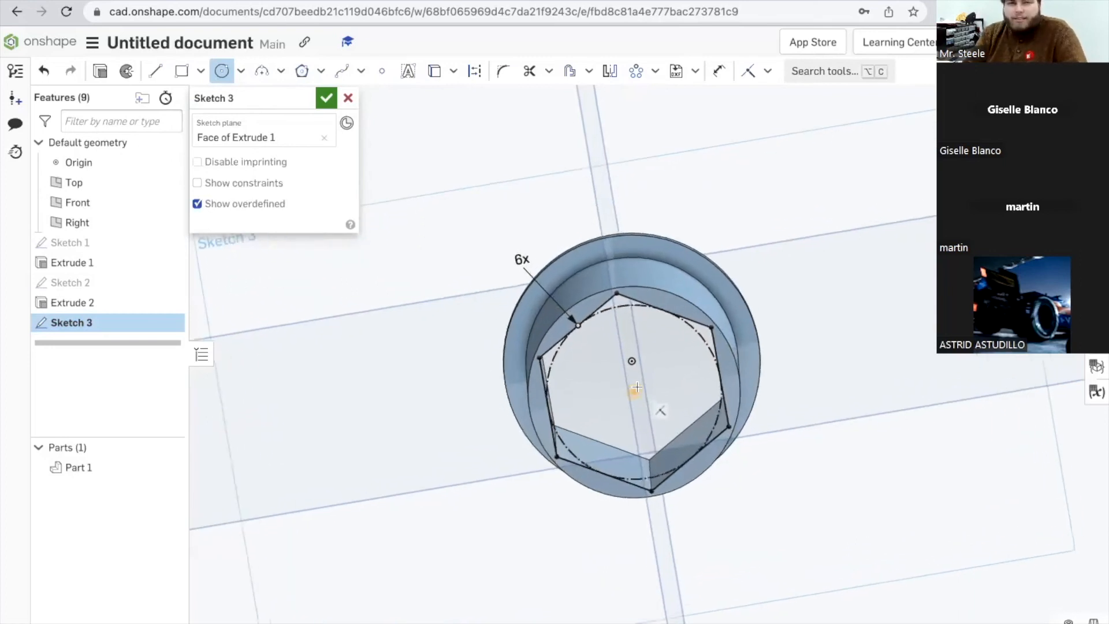
{"action": "scroll", "coordinate": [638, 387], "scroll_direction": "down", "scroll_amount": 1}
{"action": "right_click_drag", "start_coordinate": [879, 352], "coordinate": [925, 317]}
{"action": "key", "text": "n"}
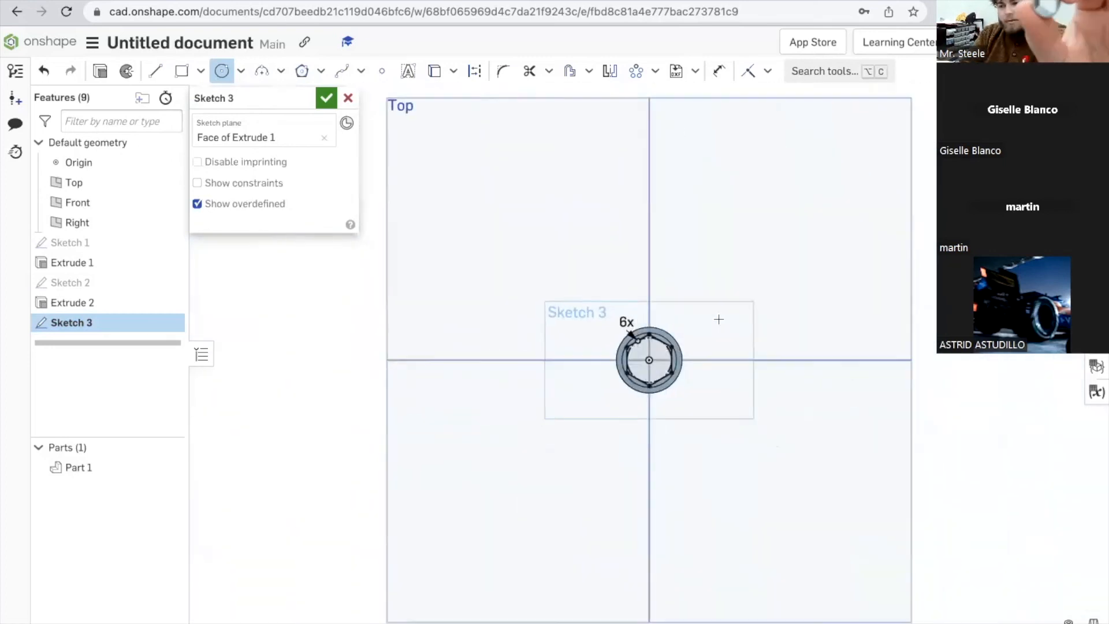
{"action": "scroll", "coordinate": [696, 371], "scroll_direction": "up", "scroll_amount": 3}
{"action": "scroll", "coordinate": [675, 347], "scroll_direction": "up", "scroll_amount": 1}
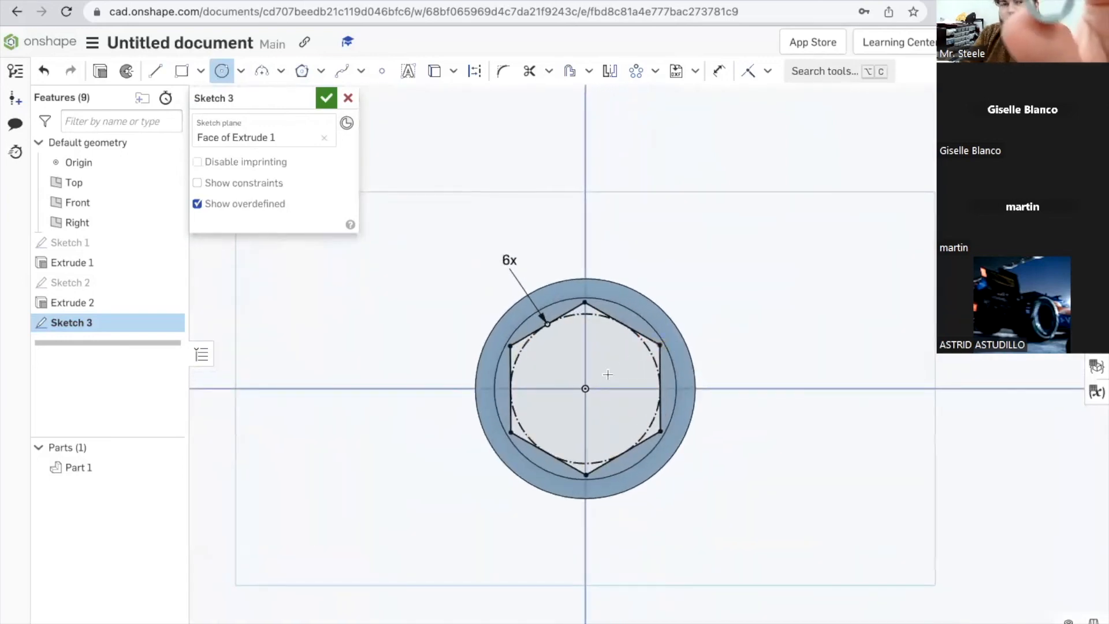
{"action": "left_click", "coordinate": [586, 388]}
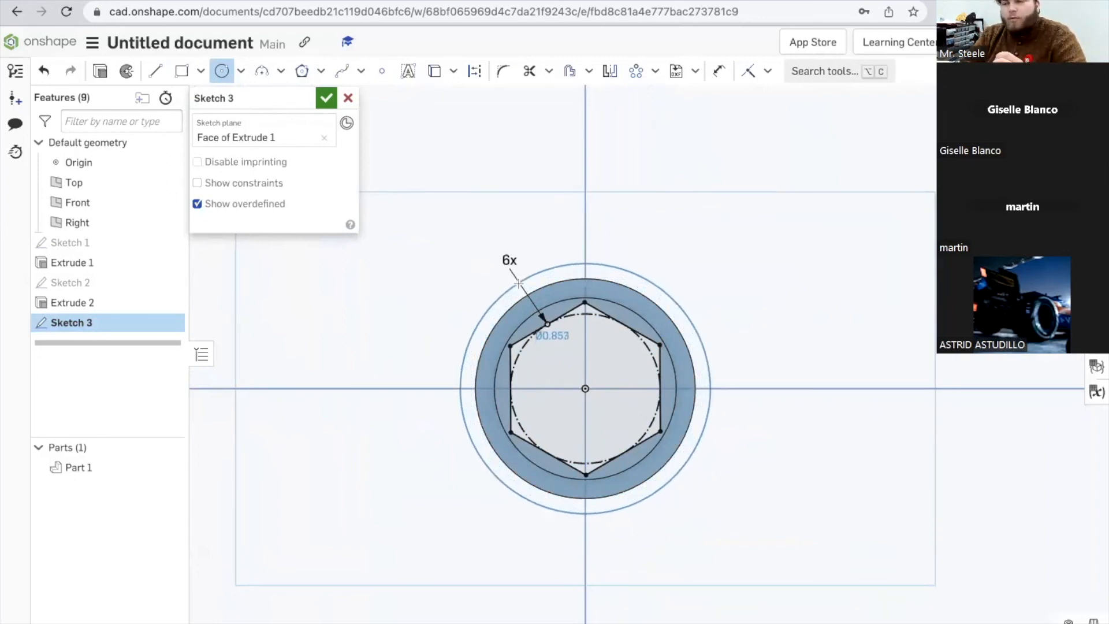
{"action": "left_click", "coordinate": [522, 289]}
Step: Dimension the outer circle's diameter and set it to 0.63 in
{"action": "key", "text": "d"}
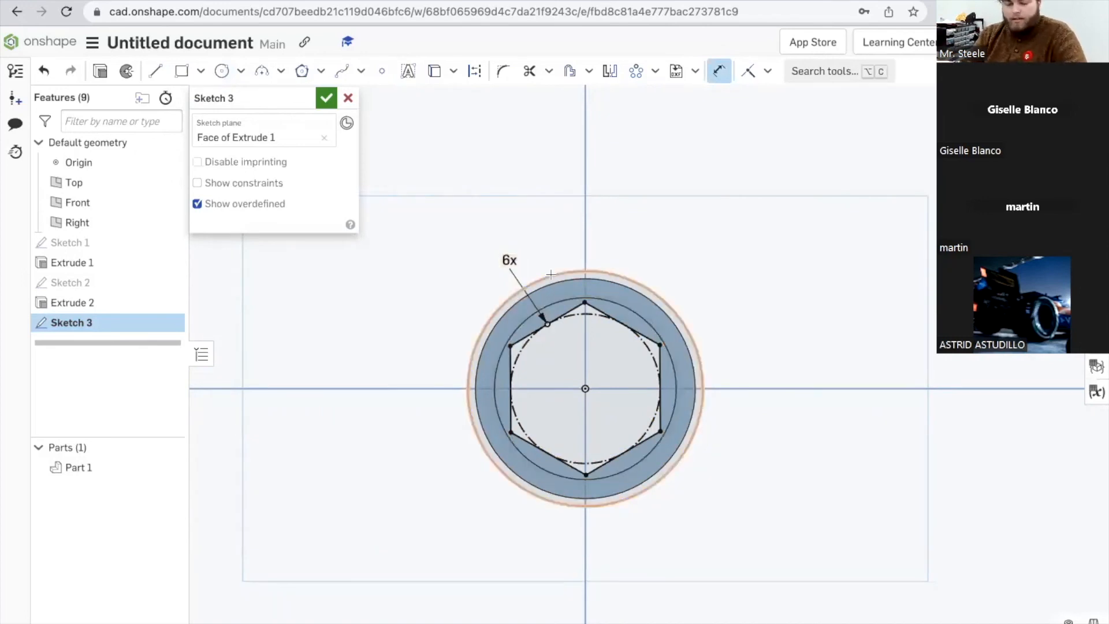
{"action": "key", "text": "Escape"}
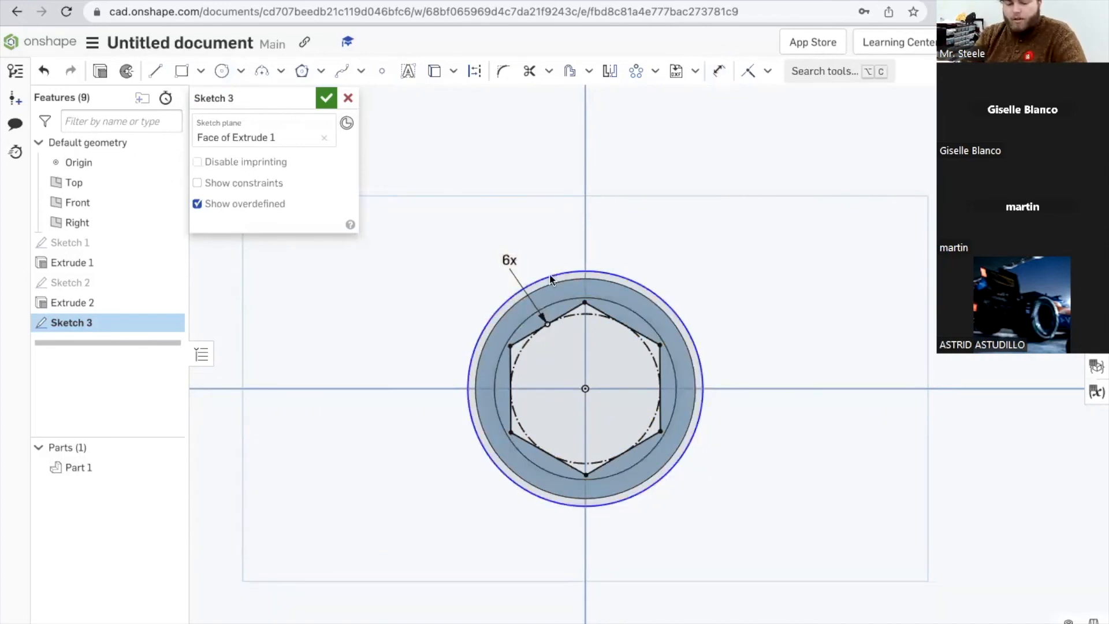
{"action": "key", "text": "shift+7"}
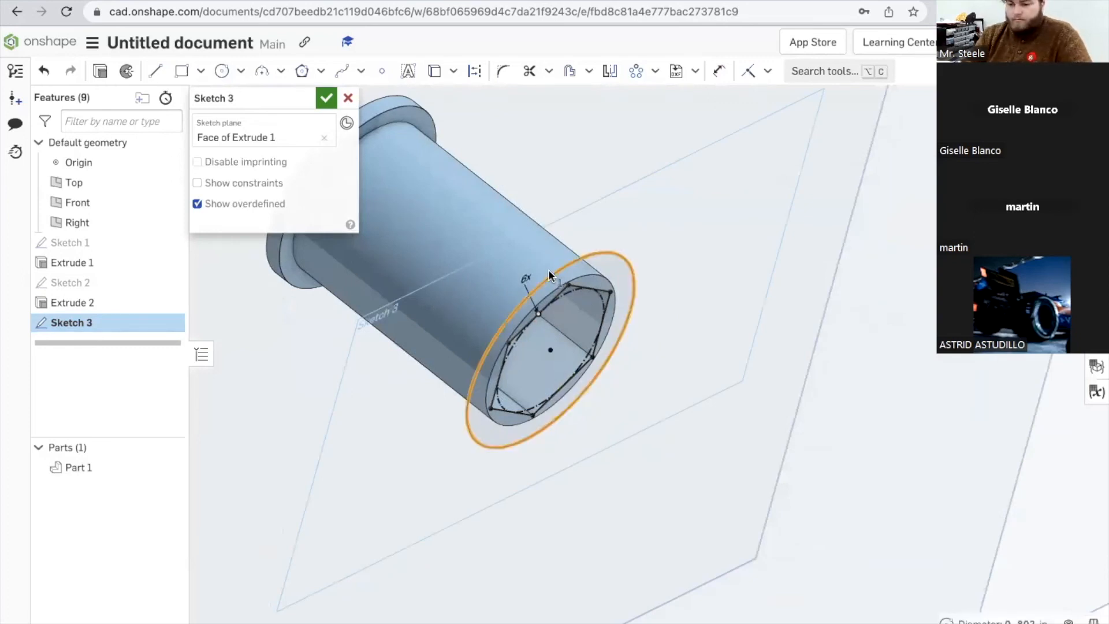
{"action": "key", "text": "u"}
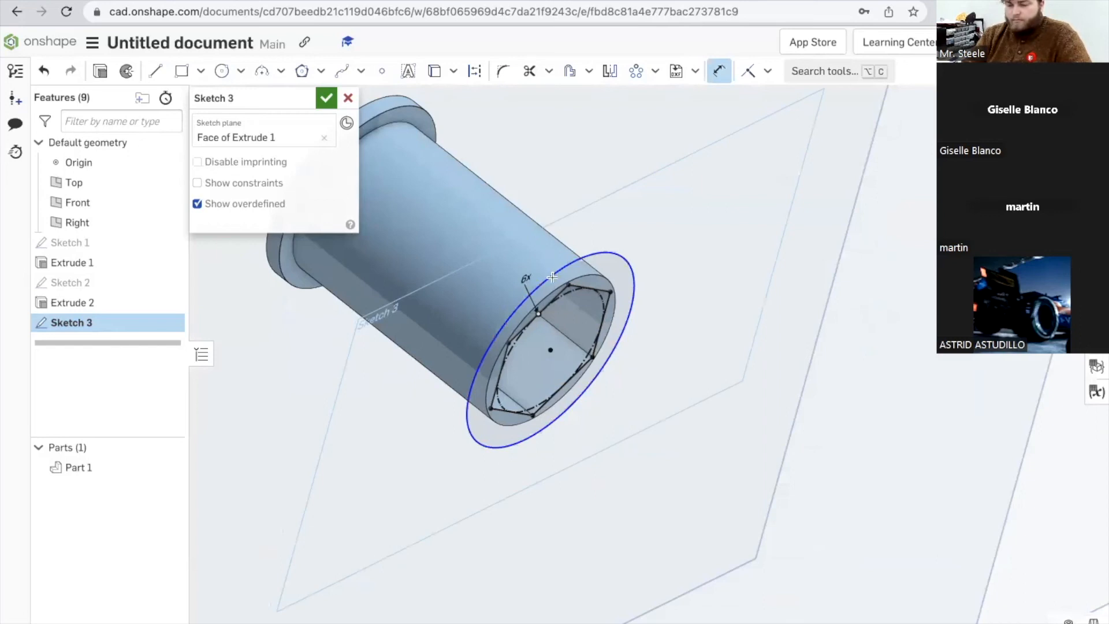
{"action": "mouse_move", "coordinate": [521, 257]}
{"action": "right_mouse_down"}
{"action": "mouse_move", "coordinate": [512, 242]}
{"action": "mouse_move", "coordinate": [486, 238]}
{"action": "right_mouse_up"}
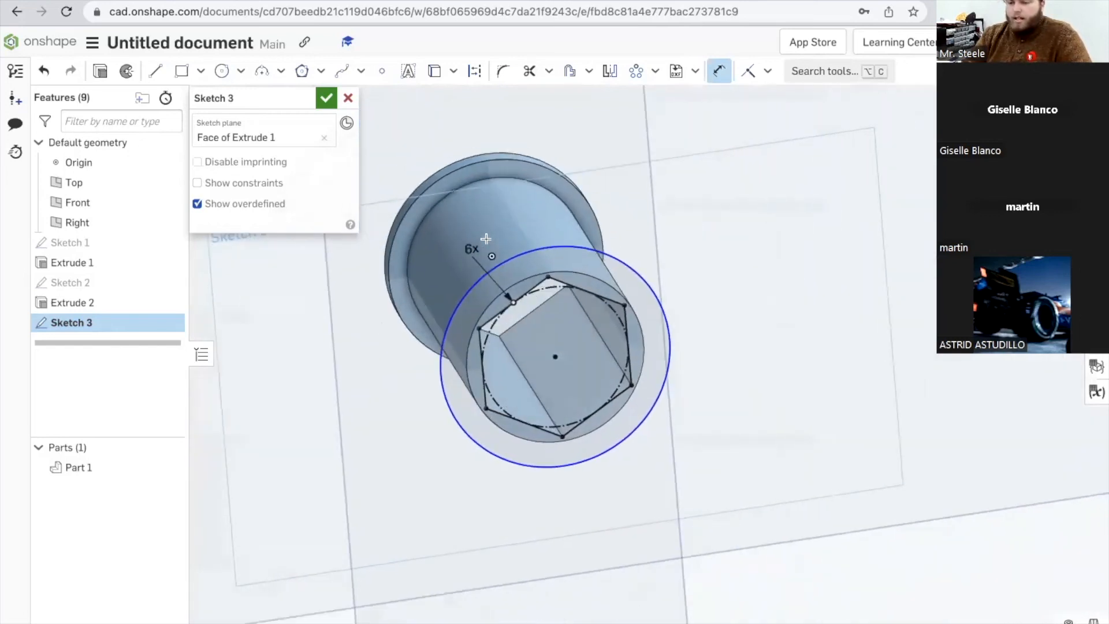
{"action": "left_click", "coordinate": [547, 246]}
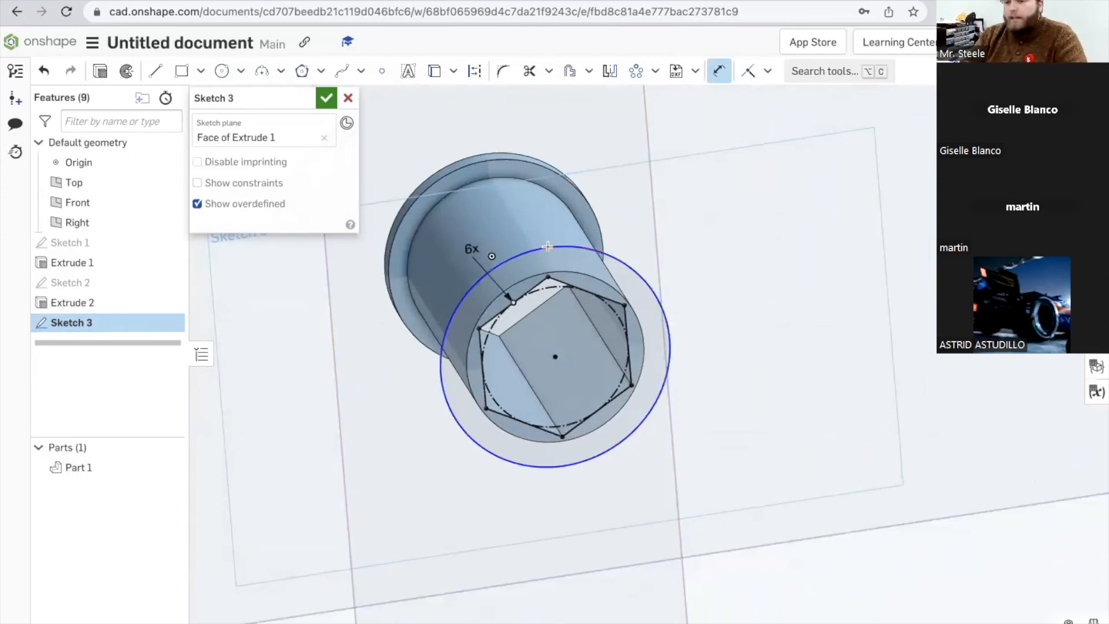
{"action": "left_click", "coordinate": [558, 248]}
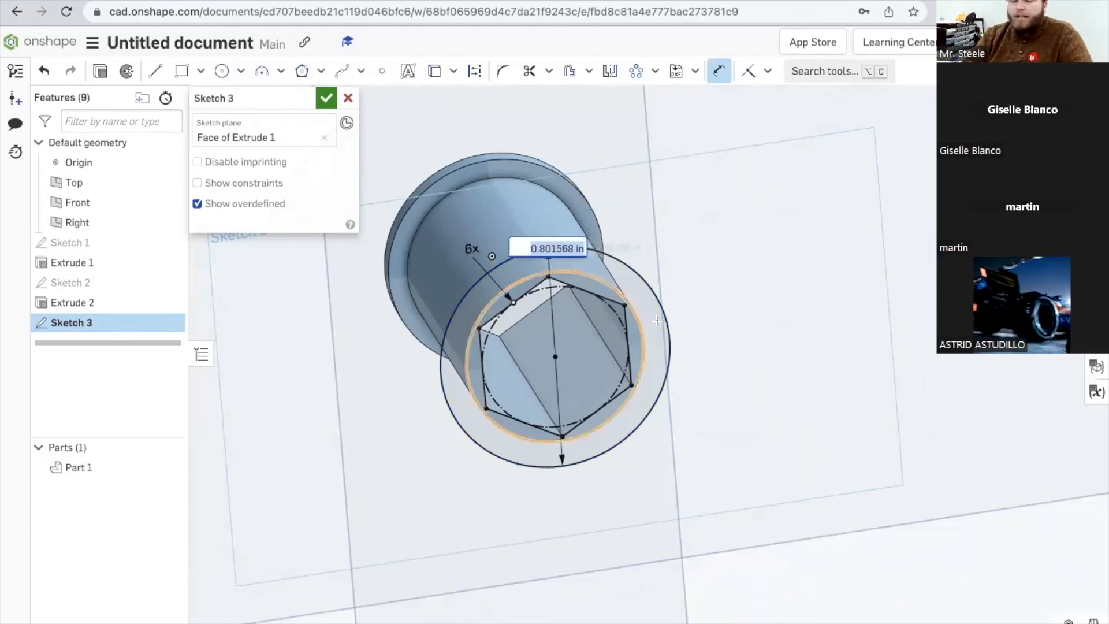
{"action": "left_click", "coordinate": [580, 252]}
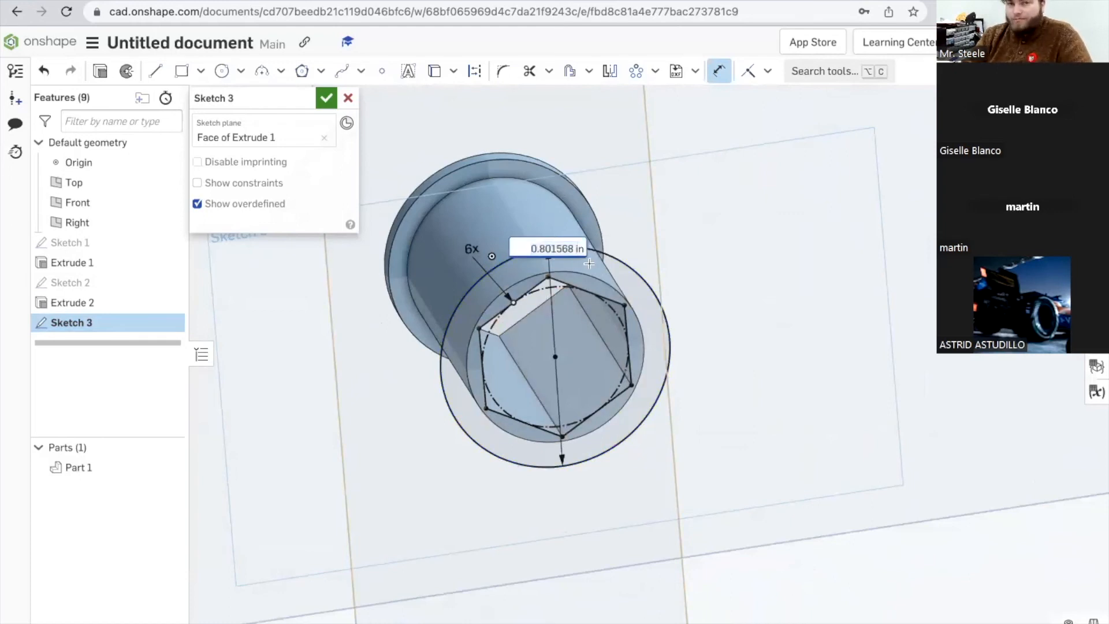
{"action": "key", "text": "BackSpace"}
{"action": "key", "text": "BackSpace"}
{"action": "key", "text": "BackSpace"}
{"action": "key", "text": "BackSpace"}
{"action": "key", "text": "BackSpace"}
{"action": "key", "text": "BackSpace"}
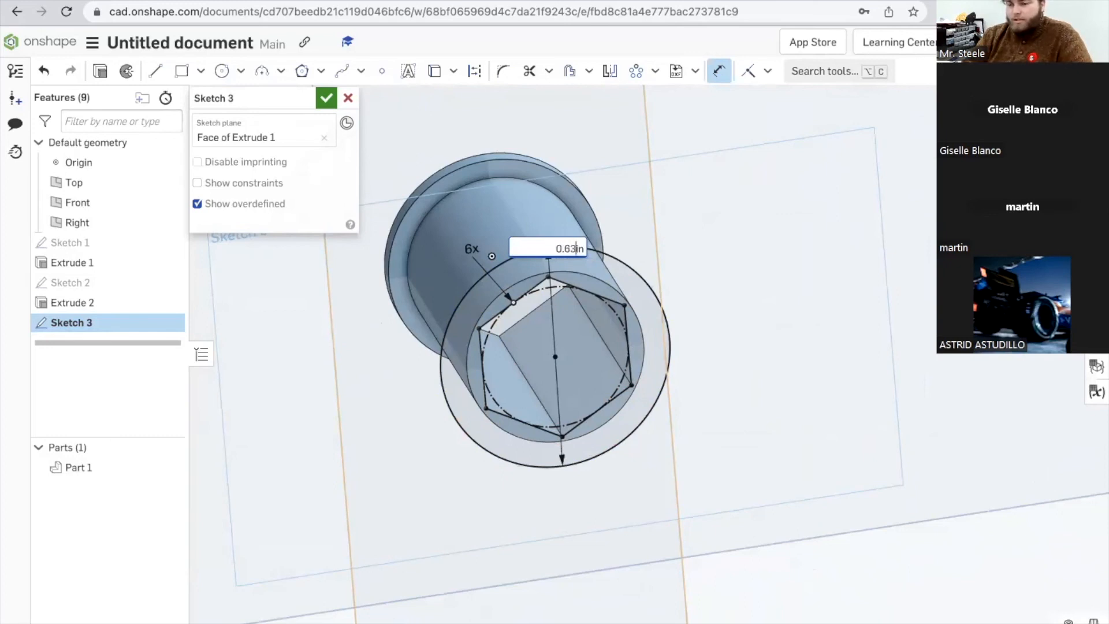
{"action": "key", "text": "Return"}
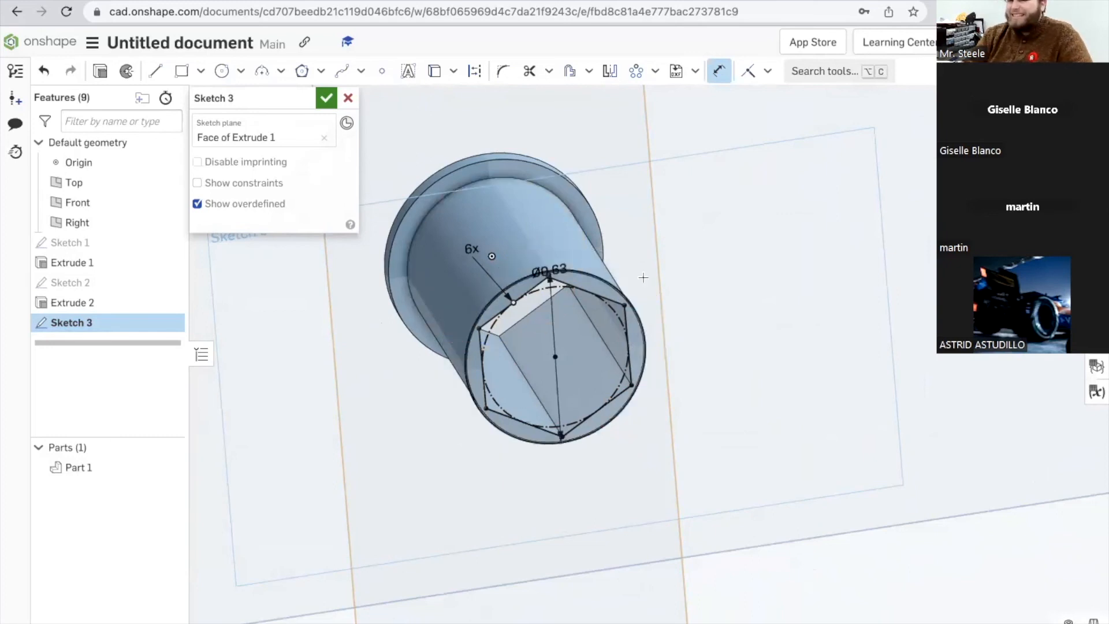
Step: Extrude the region between the hexagon and the 0.63 in circle by 1 mm, adding it to the bushing
{"action": "scroll", "coordinate": [604, 333], "scroll_direction": "up", "scroll_amount": 5}
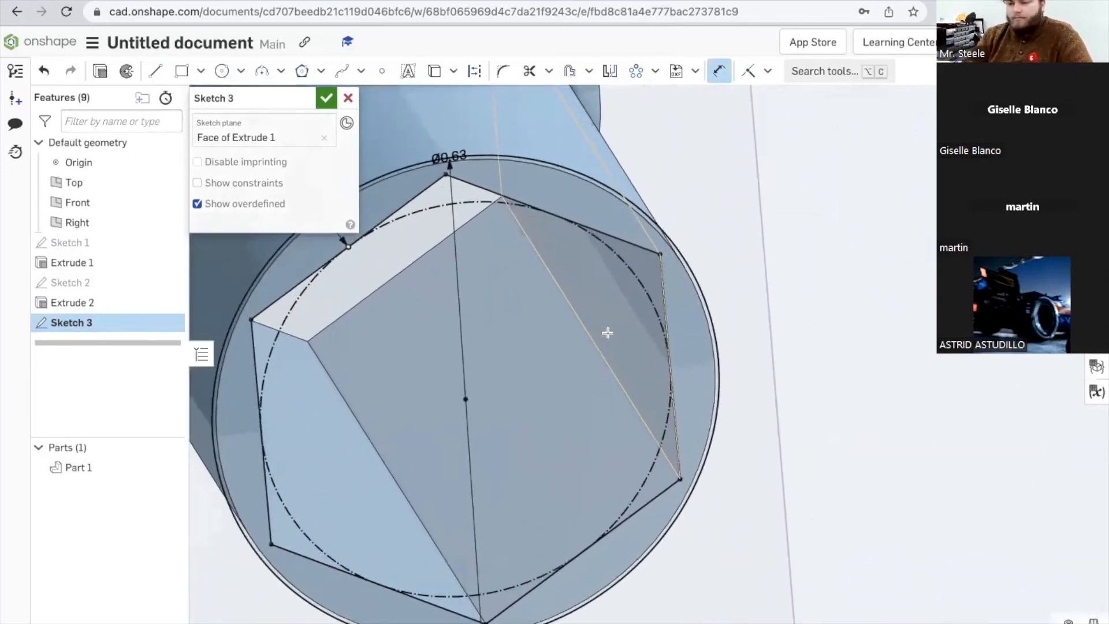
{"action": "mouse_move", "coordinate": [515, 295]}
{"action": "right_mouse_down"}
{"action": "mouse_move", "coordinate": [504, 296]}
{"action": "mouse_move", "coordinate": [503, 251]}
{"action": "mouse_move", "coordinate": [503, 282]}
{"action": "right_mouse_up"}
{"action": "scroll", "coordinate": [503, 282], "scroll_direction": "down", "scroll_amount": 3}
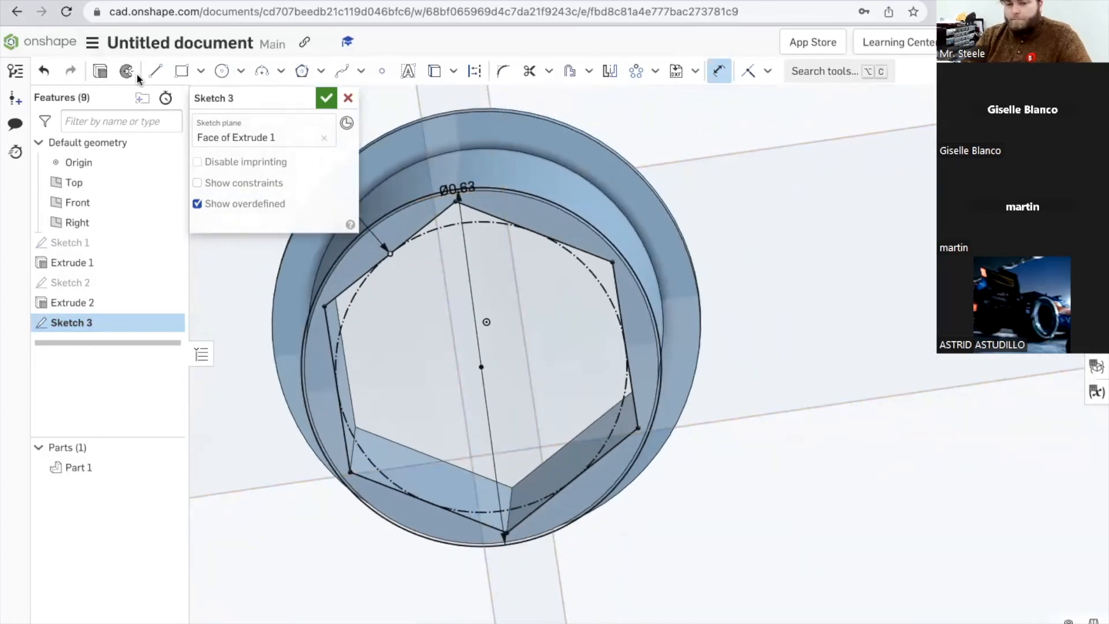
{"action": "left_click", "coordinate": [100, 71]}
{"action": "right_click_drag", "start_coordinate": [527, 300], "coordinate": [530, 244]}
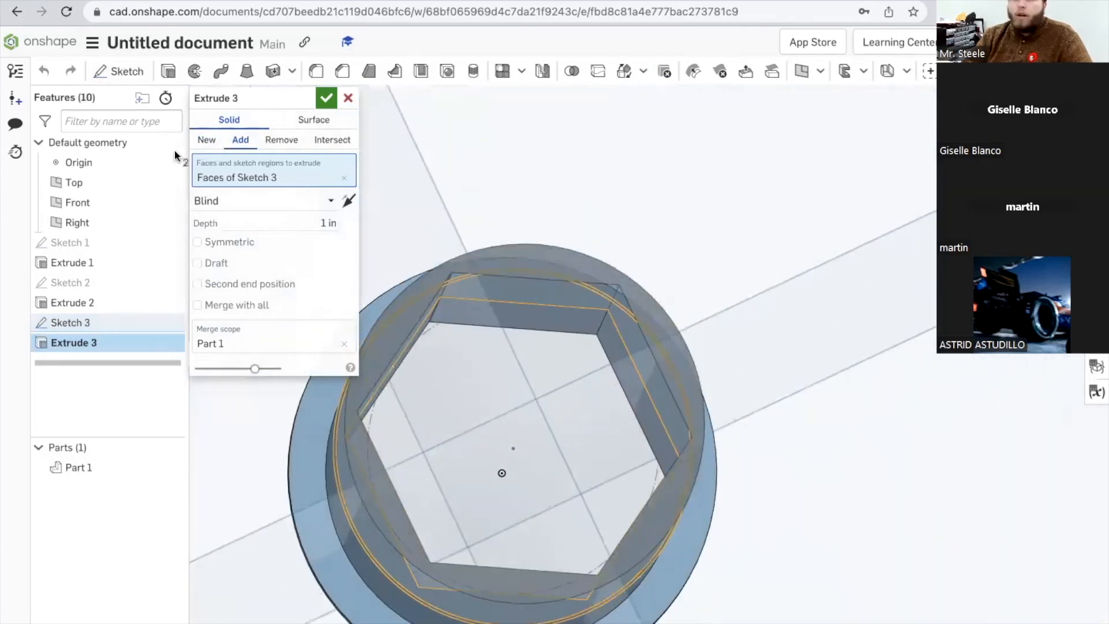
{"action": "left_click", "coordinate": [335, 224]}
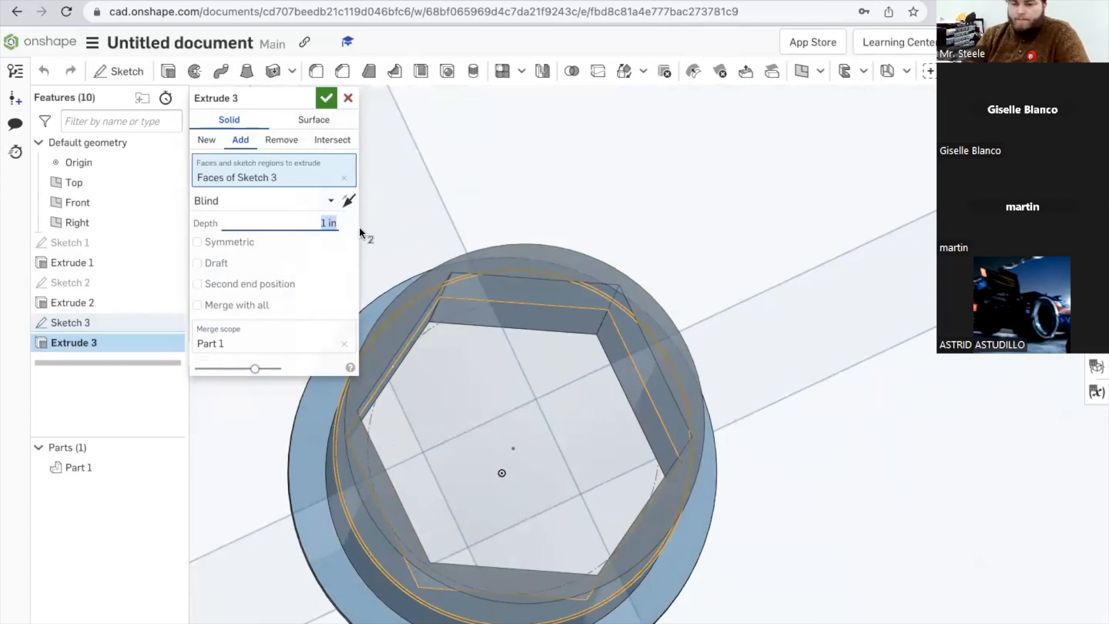
{"action": "left_click", "coordinate": [335, 223]}
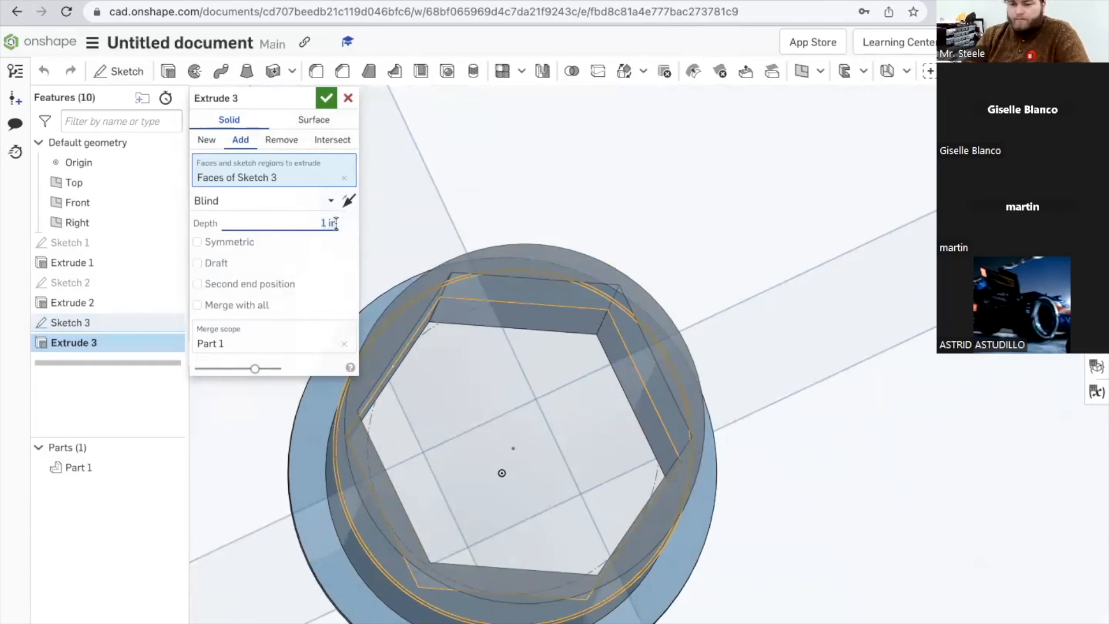
{"action": "type", "text": "mm"}
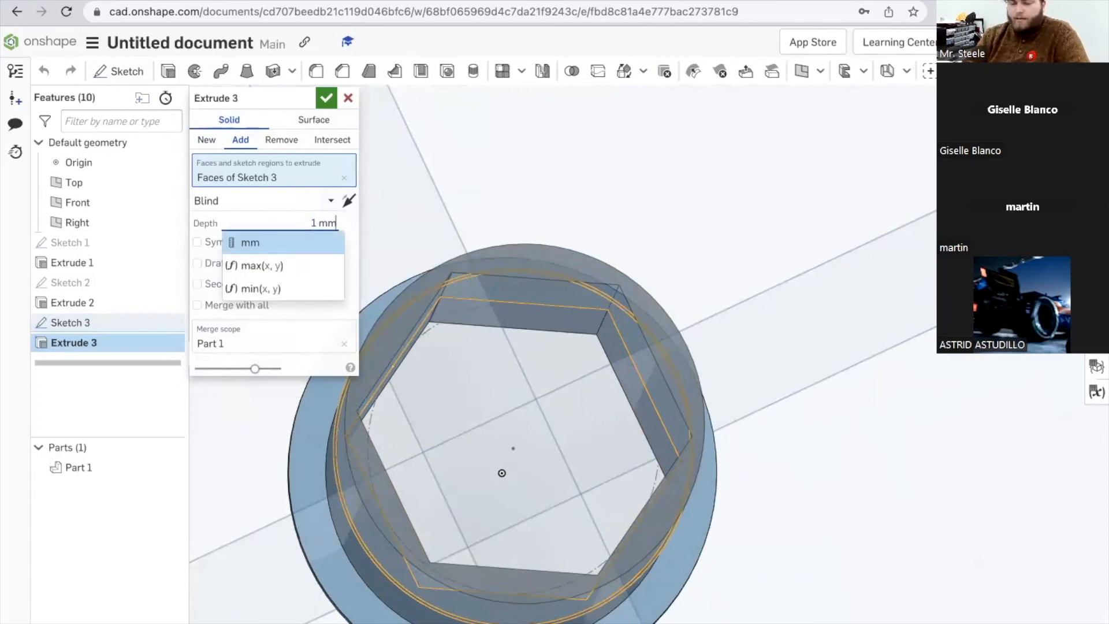
{"action": "key", "text": "Return"}
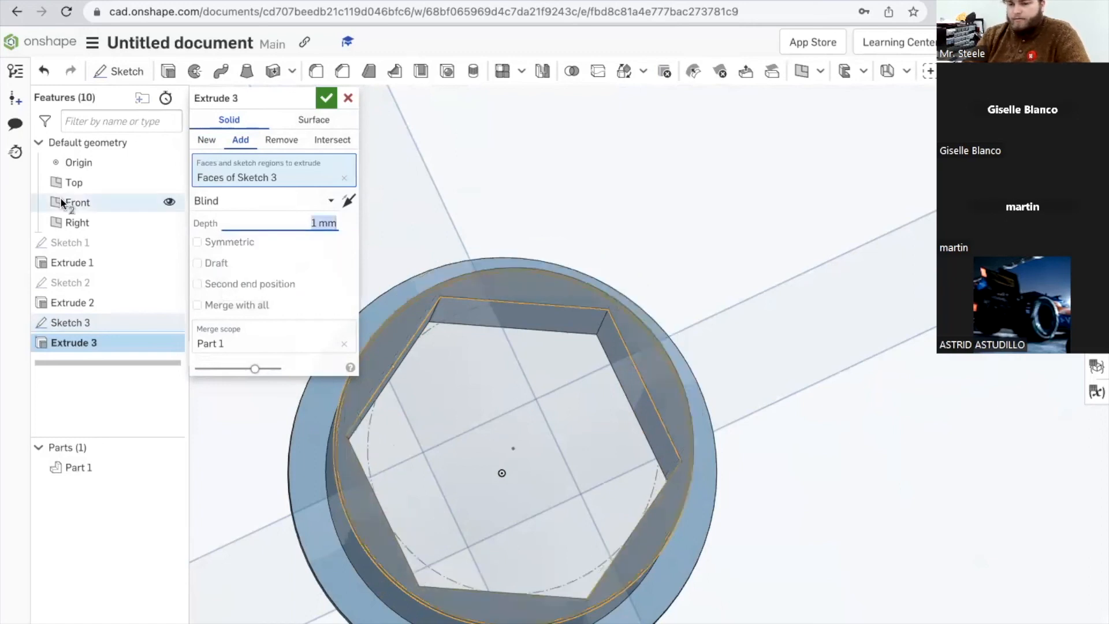
{"action": "mouse_move", "coordinate": [517, 222]}
{"action": "right_mouse_down"}
{"action": "mouse_move", "coordinate": [540, 307]}
{"action": "mouse_move", "coordinate": [518, 282]}
{"action": "mouse_move", "coordinate": [518, 299]}
{"action": "mouse_move", "coordinate": [513, 223]}
{"action": "mouse_move", "coordinate": [509, 242]}
{"action": "right_mouse_up"}
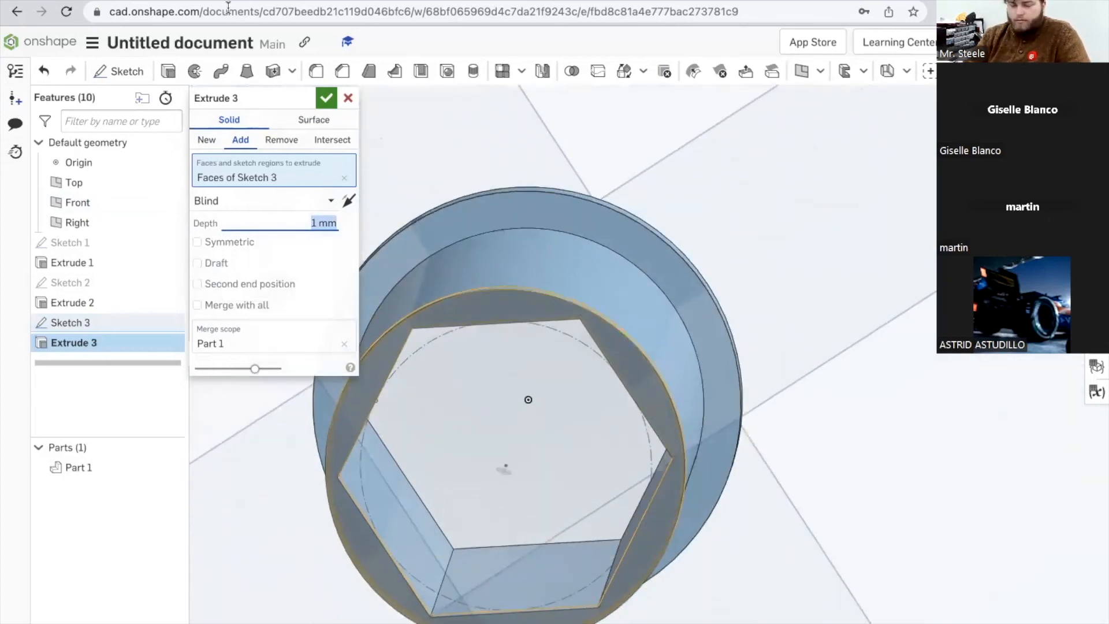
{"action": "left_click", "coordinate": [325, 98]}
Step: Start a new sketch on the end face of the newly added ring, viewed square-on
{"action": "mouse_move", "coordinate": [496, 205]}
{"action": "right_mouse_down"}
{"action": "mouse_move", "coordinate": [522, 277]}
{"action": "mouse_move", "coordinate": [507, 199]}
{"action": "right_mouse_up"}
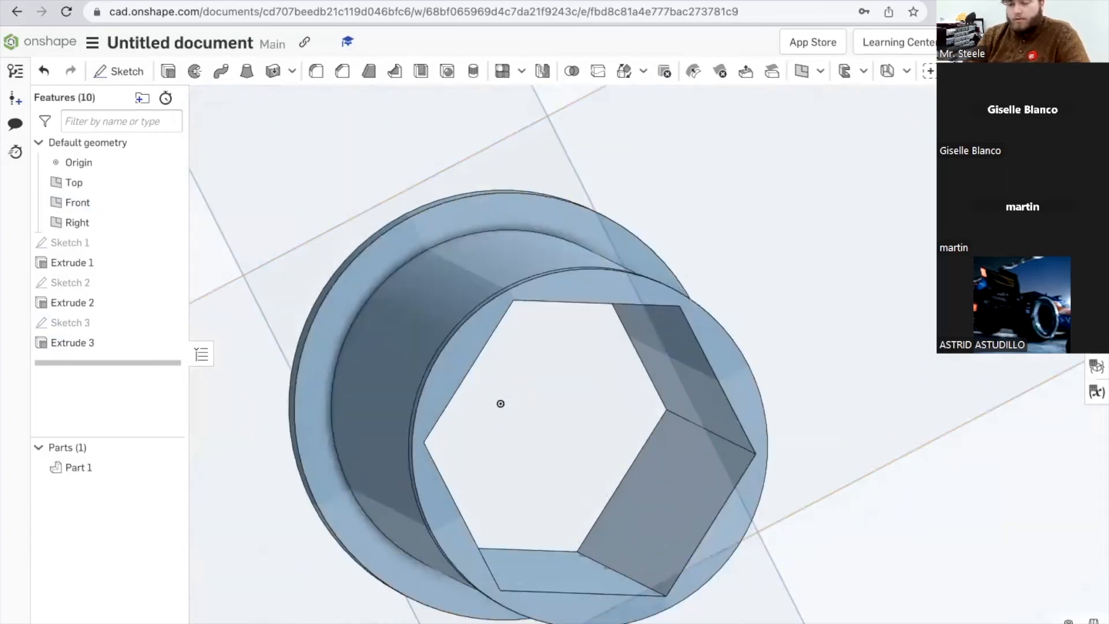
{"action": "key", "text": "shift+5"}
{"action": "scroll", "coordinate": [668, 370], "scroll_direction": "up", "scroll_amount": 3}
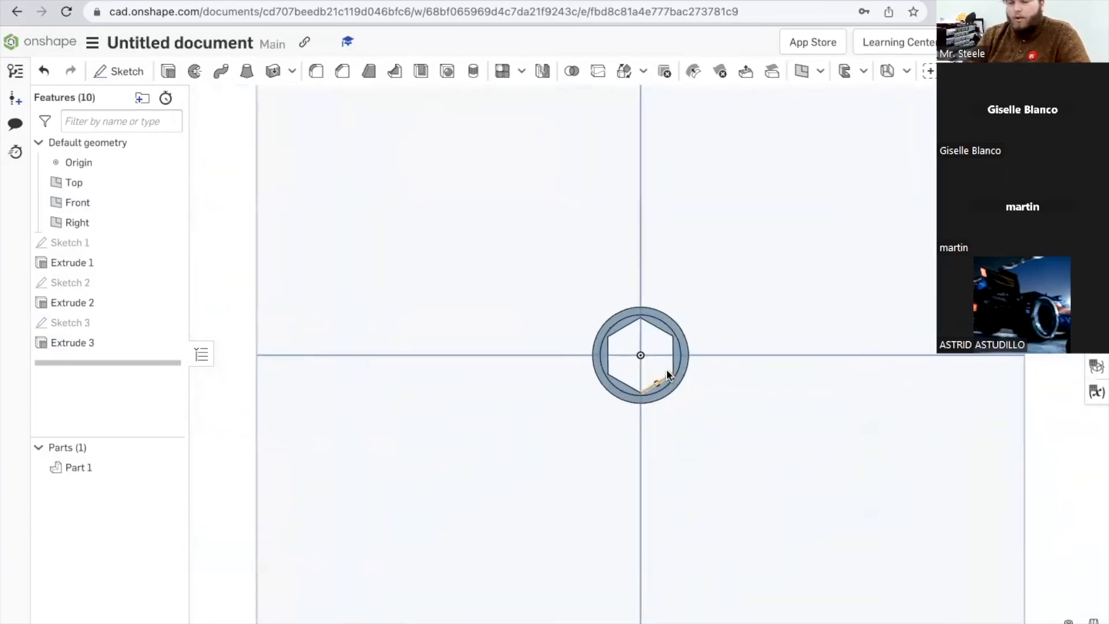
{"action": "scroll", "coordinate": [668, 374], "scroll_direction": "up", "scroll_amount": 4}
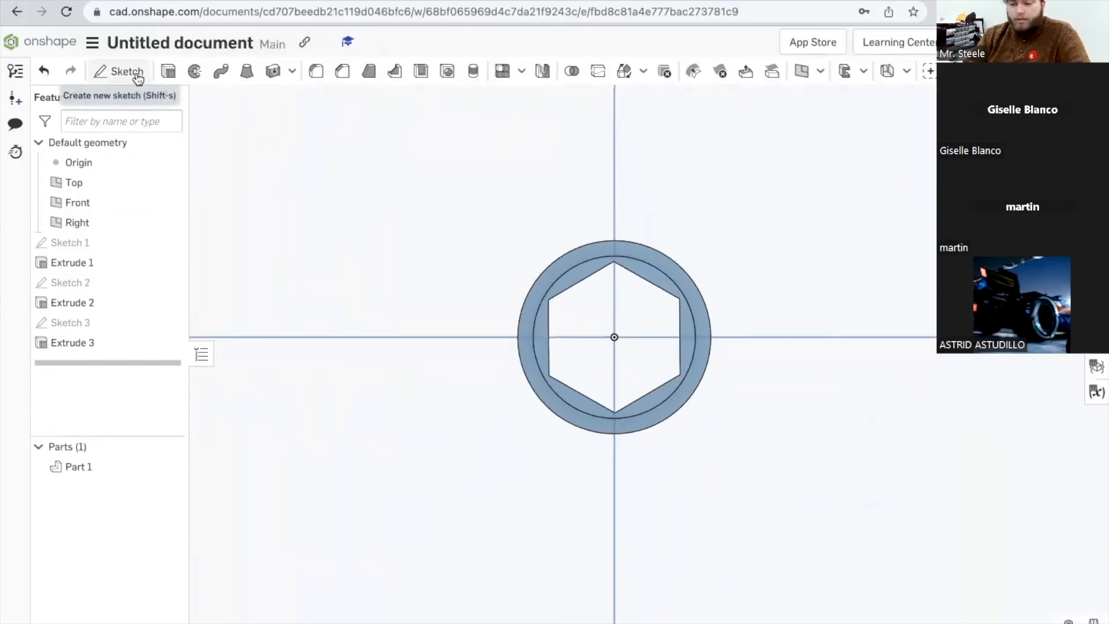
{"action": "left_click", "coordinate": [136, 73]}
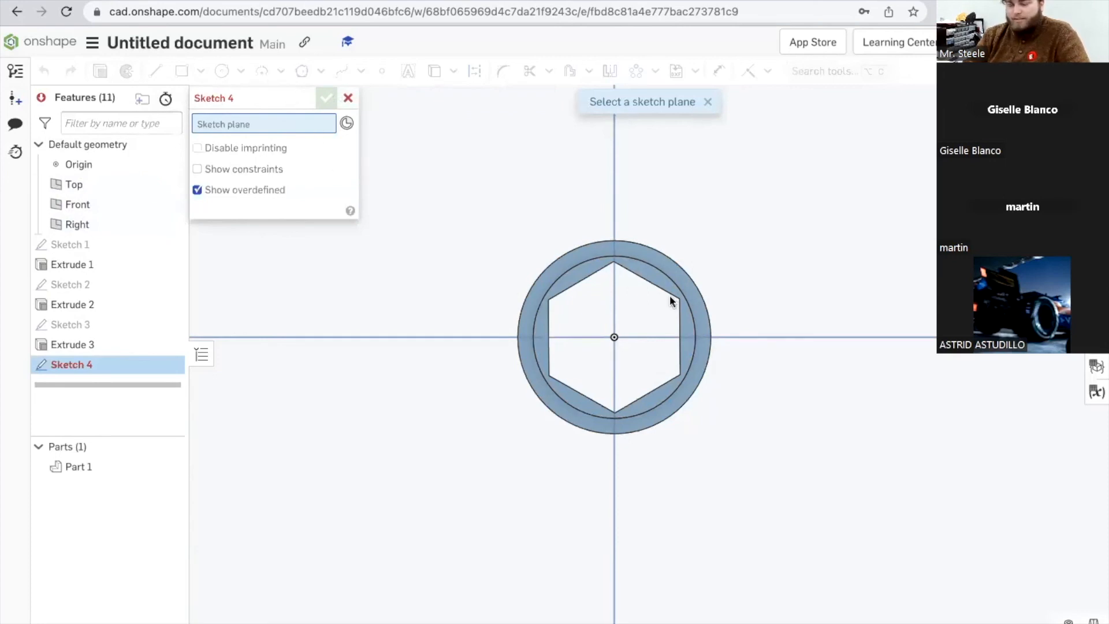
{"action": "left_click", "coordinate": [648, 272]}
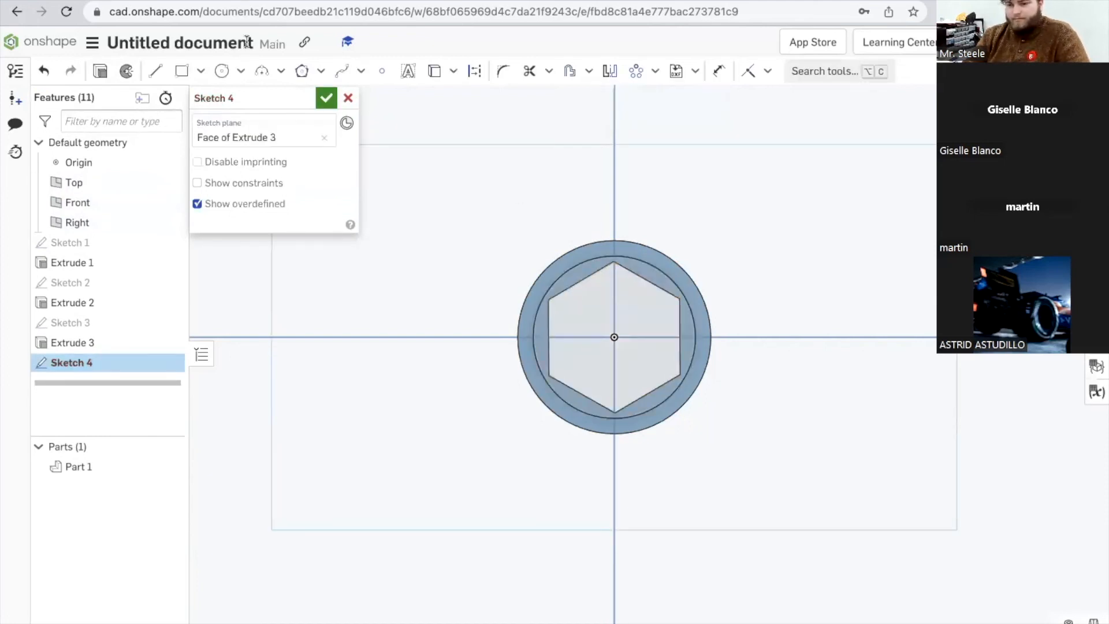
Step: Sketch a six-sided polygon centred on the origin, matching the edges of the hexagonal bore
{"action": "left_click", "coordinate": [302, 71]}
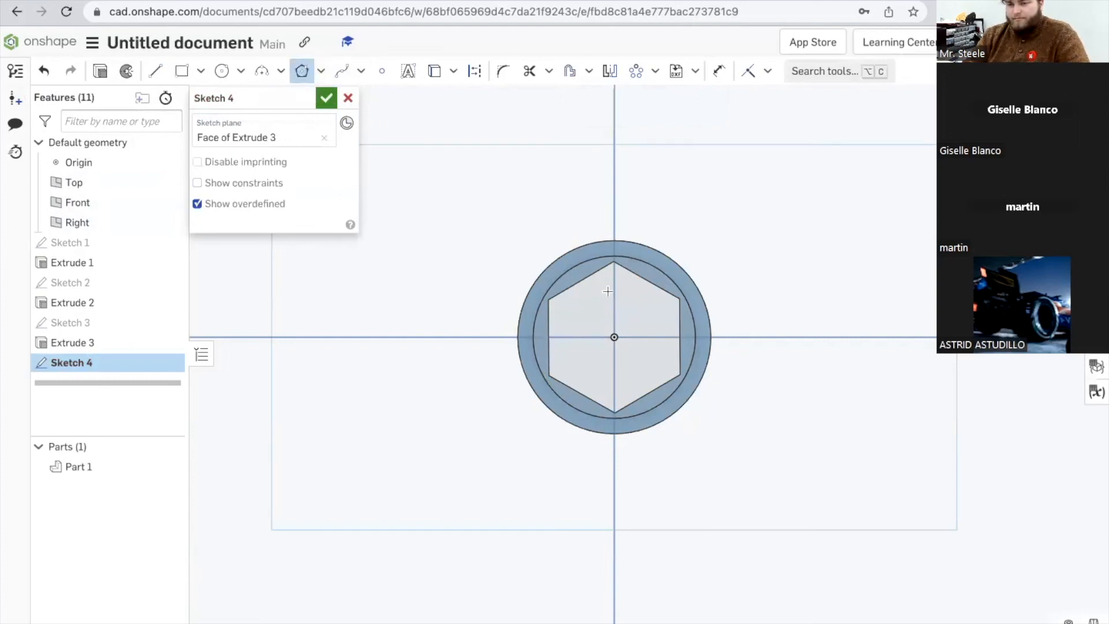
{"action": "left_click", "coordinate": [615, 337]}
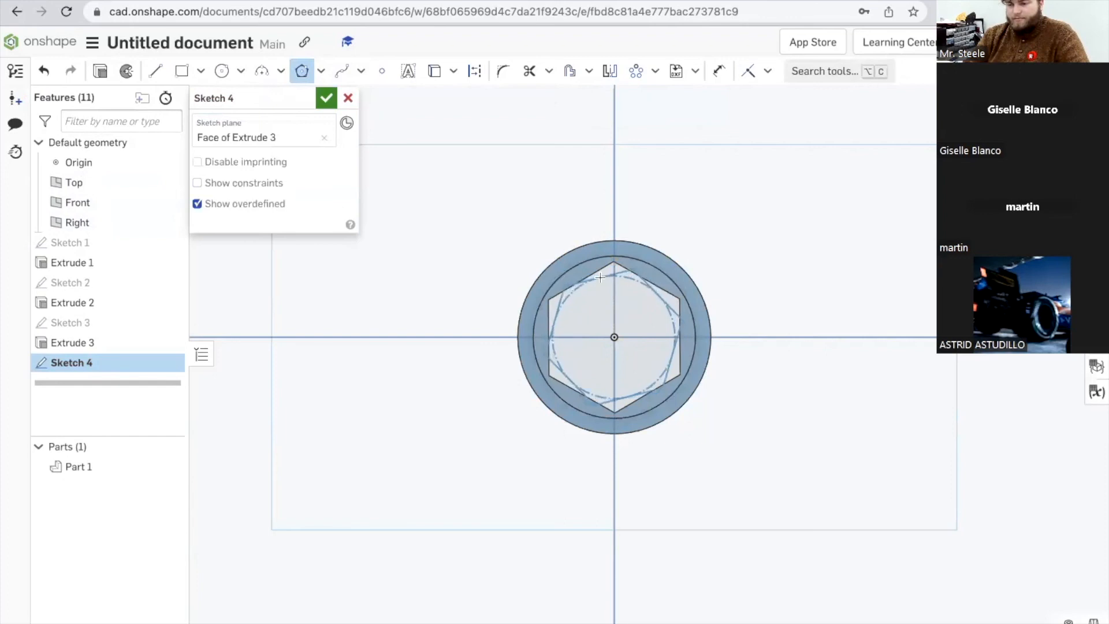
{"action": "left_click", "coordinate": [581, 281]}
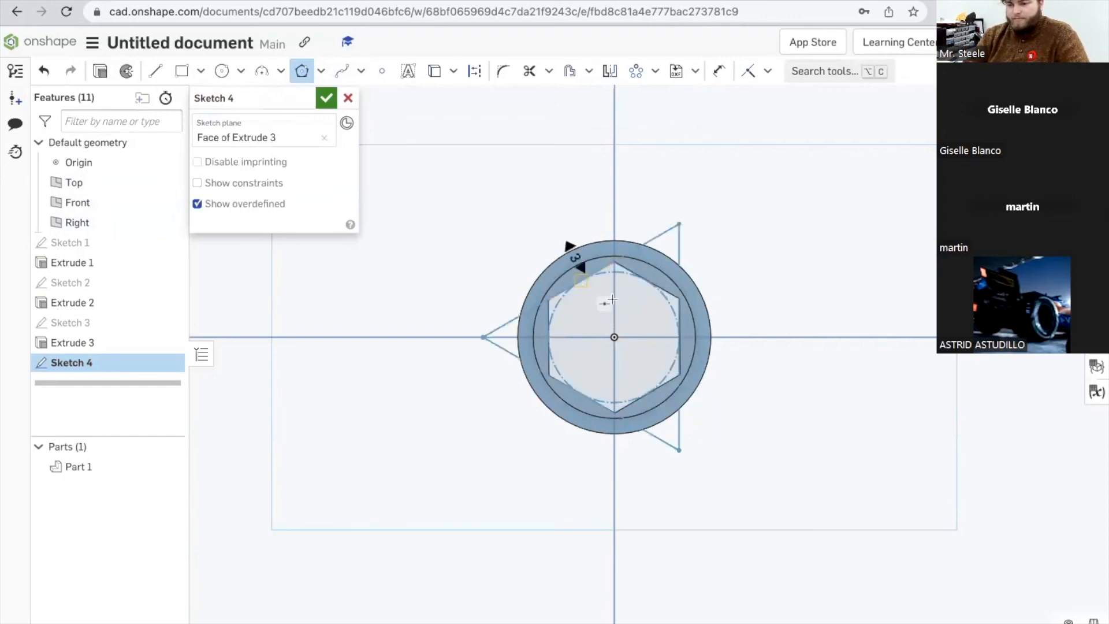
{"action": "left_click", "coordinate": [565, 297]}
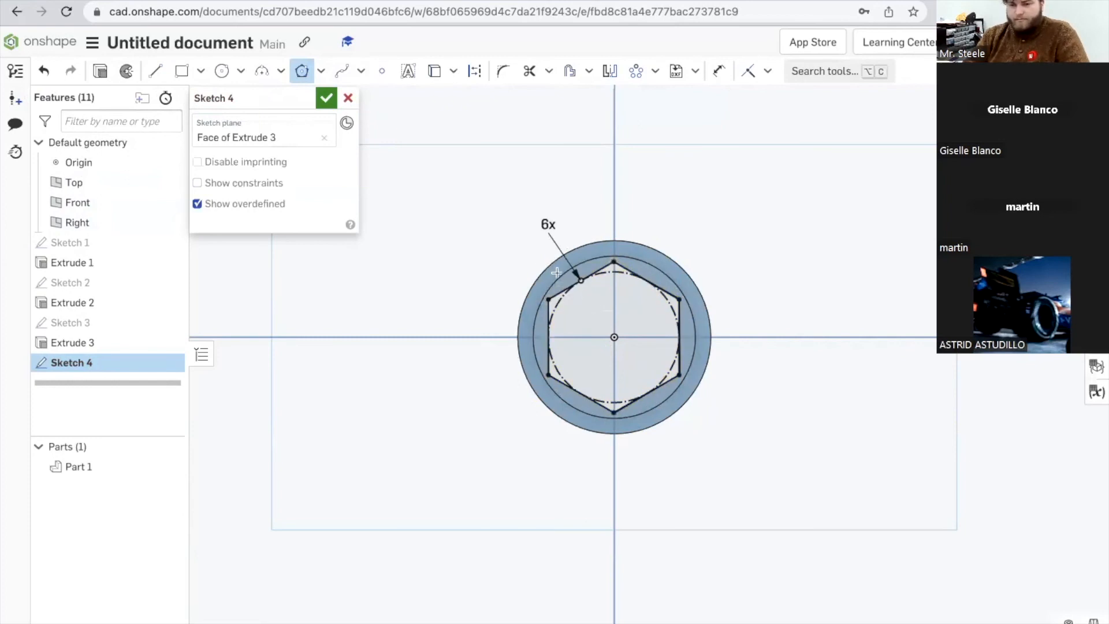
Step: Sketch a circle about 0.67 in in diameter centred on the origin, just outside the ring's edge
{"action": "left_click", "coordinate": [222, 71]}
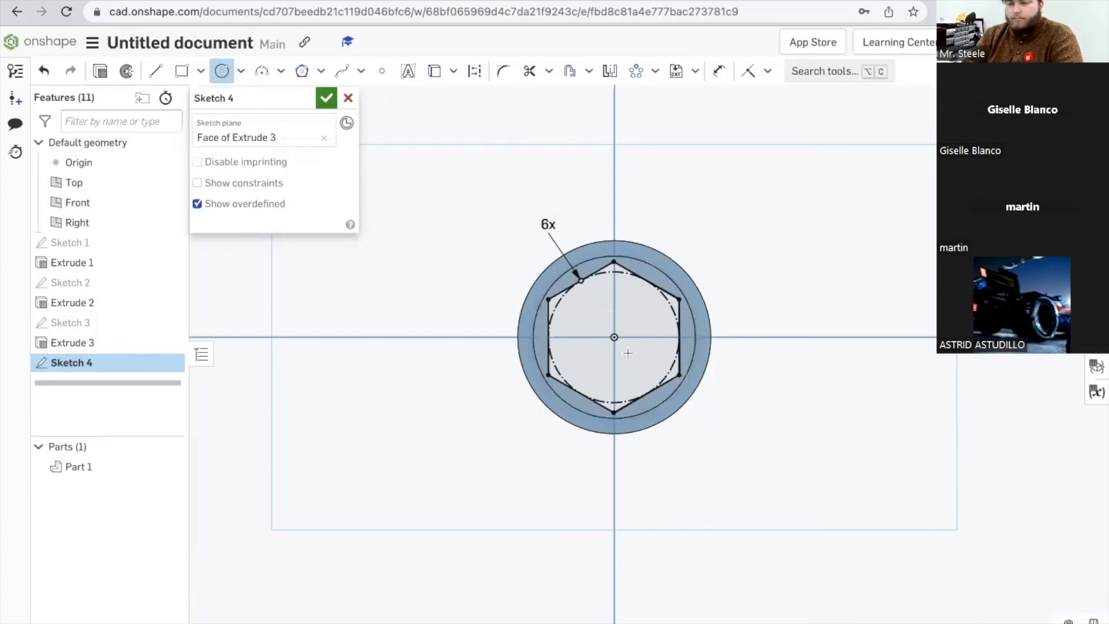
{"action": "left_click", "coordinate": [614, 336]}
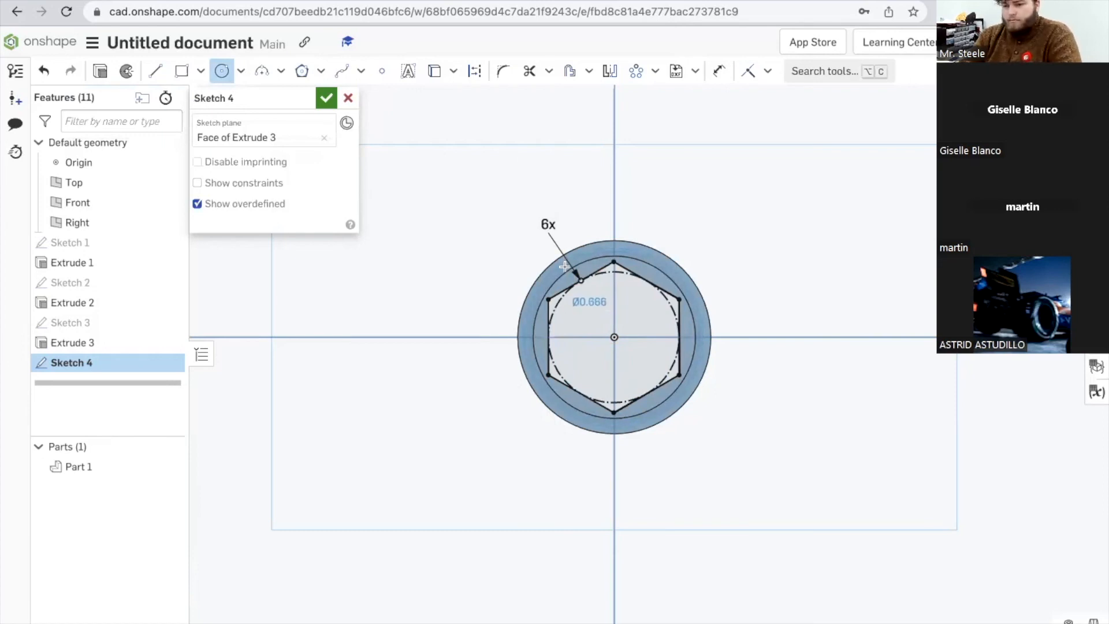
{"action": "left_click", "coordinate": [565, 267]}
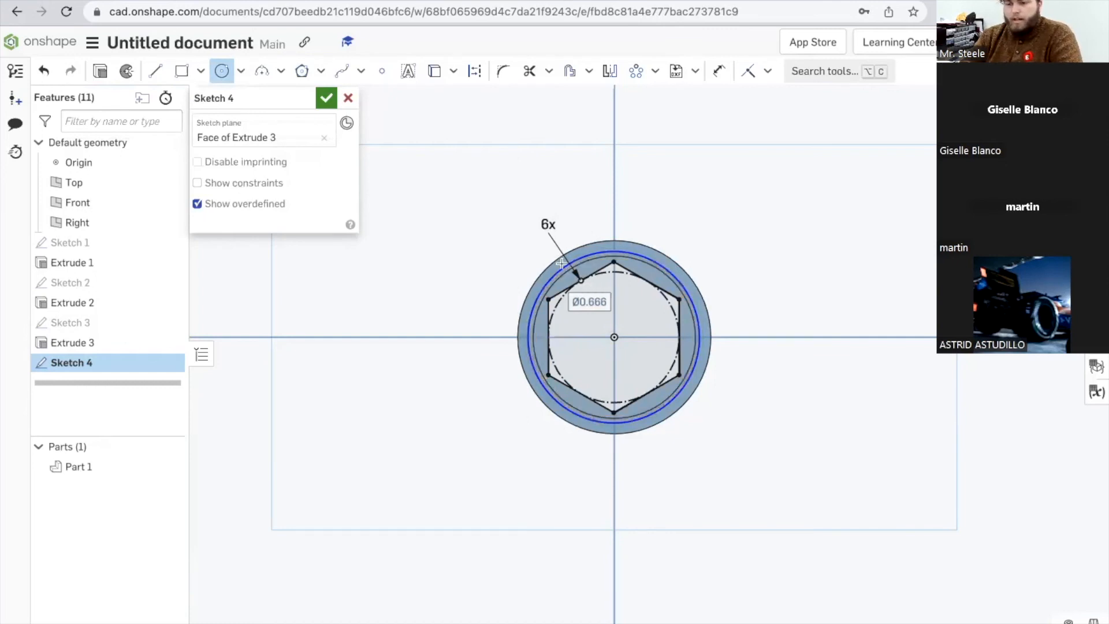
{"action": "left_click", "coordinate": [563, 266]}
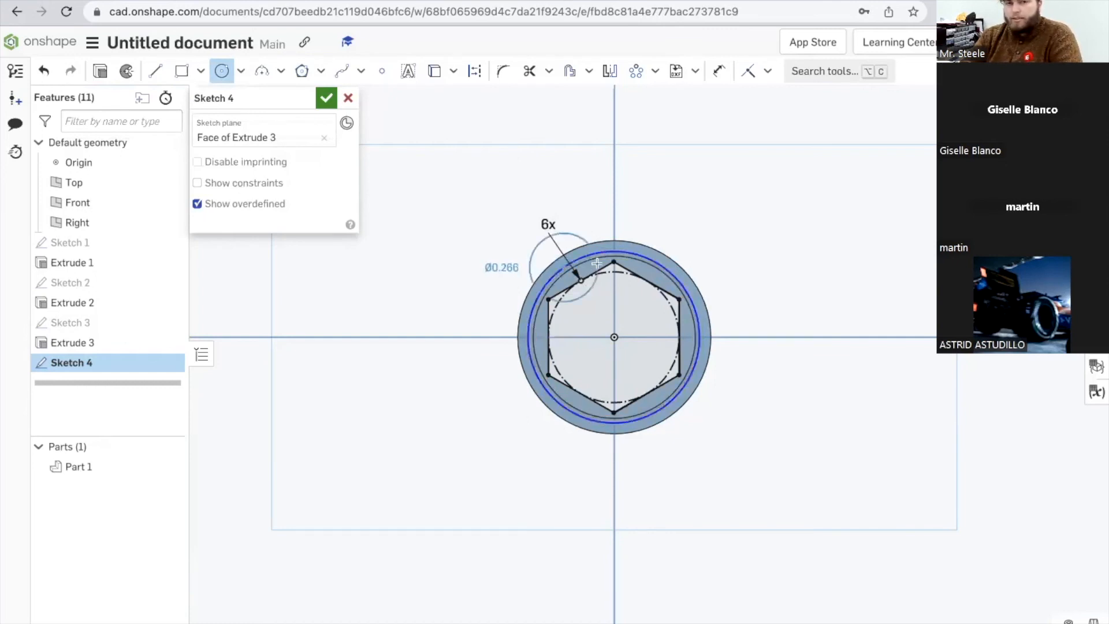
{"action": "key", "text": "Escape"}
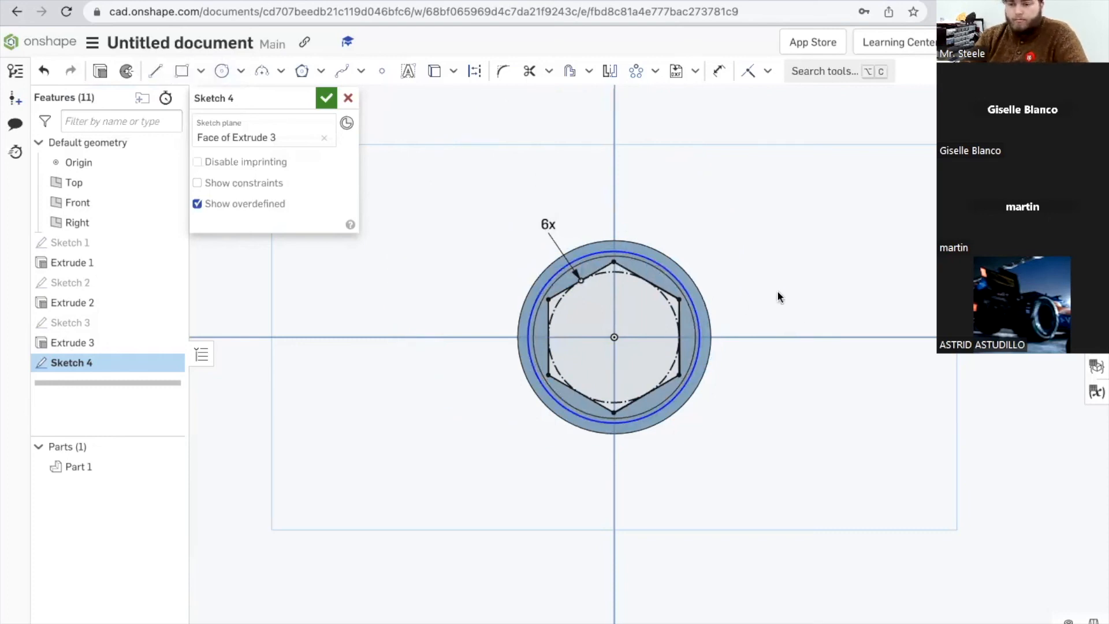
Step: Sketch two lines from the origin past the flange: a vertical one about 0.59 in long and a slanted one about 0.60 in long
{"action": "left_click", "coordinate": [154, 73]}
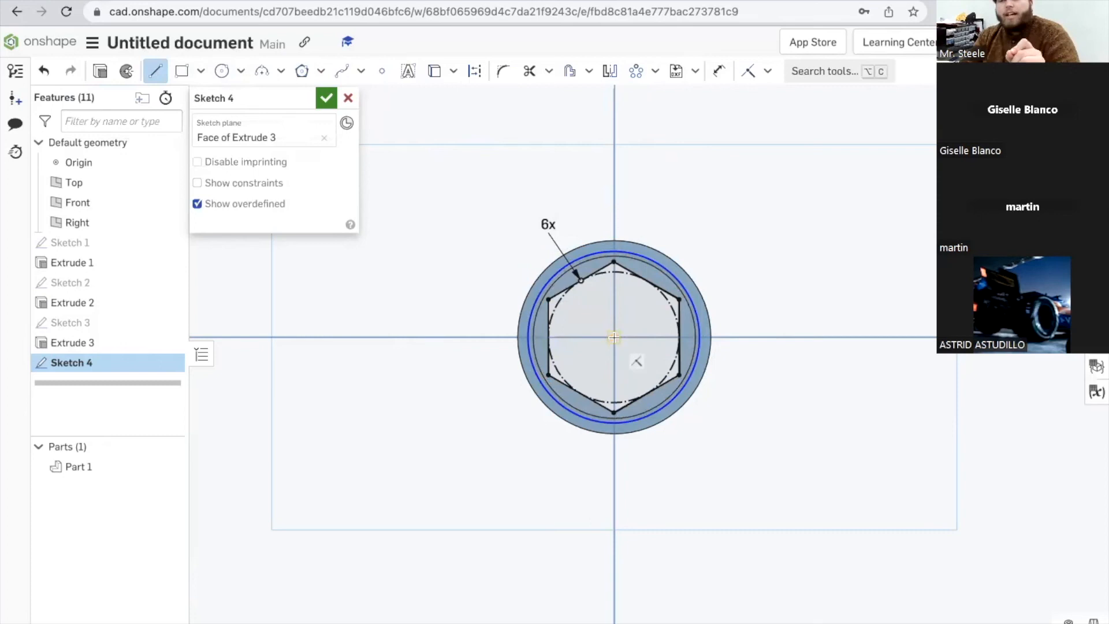
{"action": "left_click", "coordinate": [614, 337]}
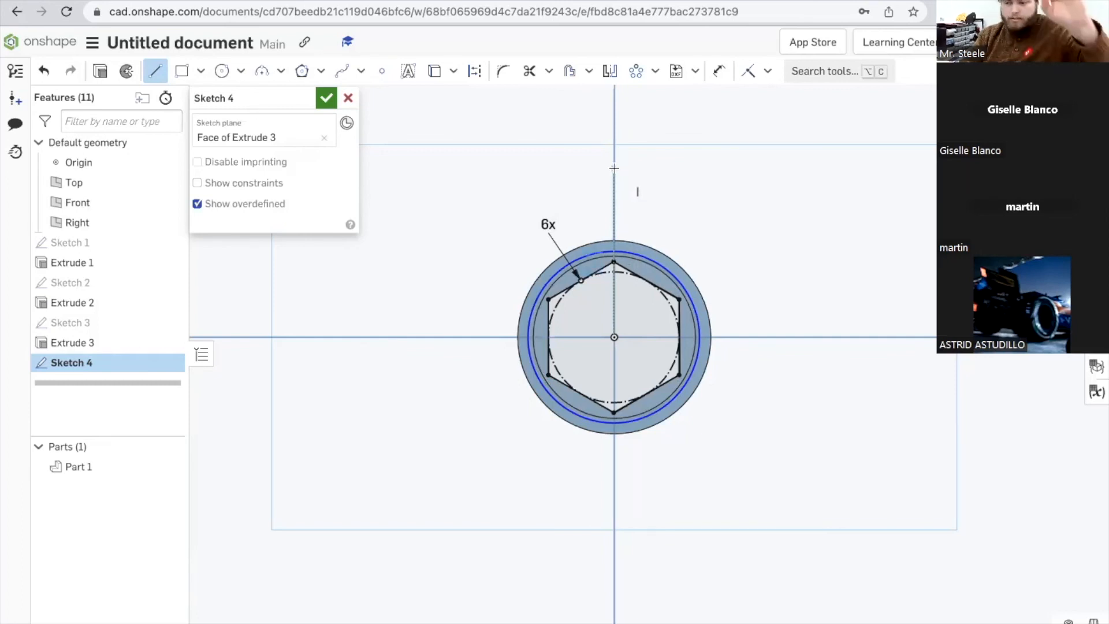
{"action": "left_click", "coordinate": [614, 183]}
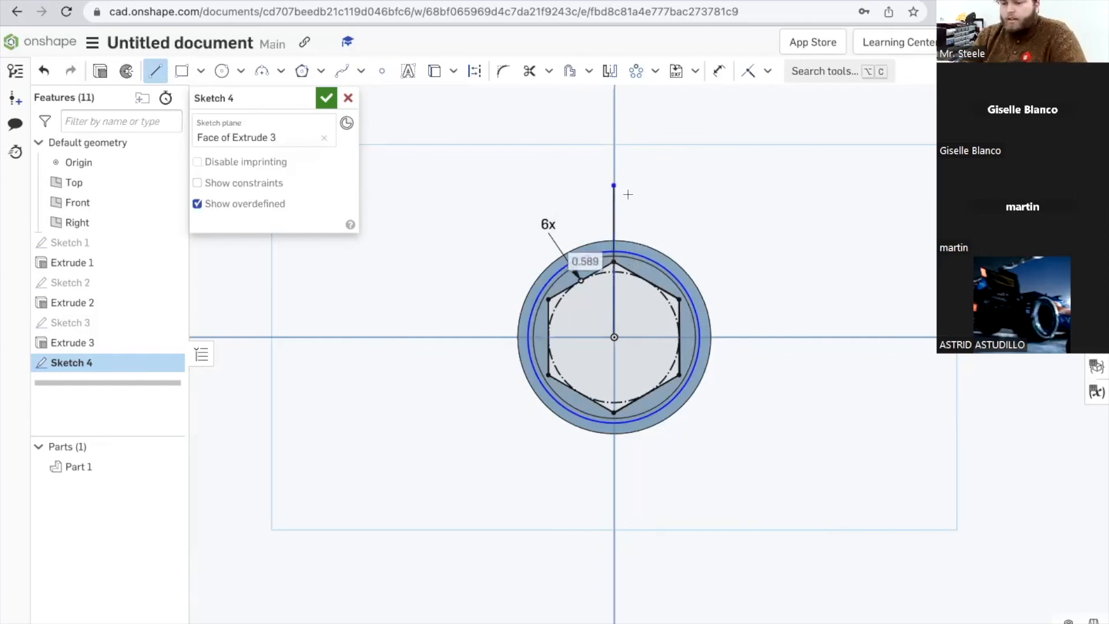
{"action": "left_click", "coordinate": [685, 287]}
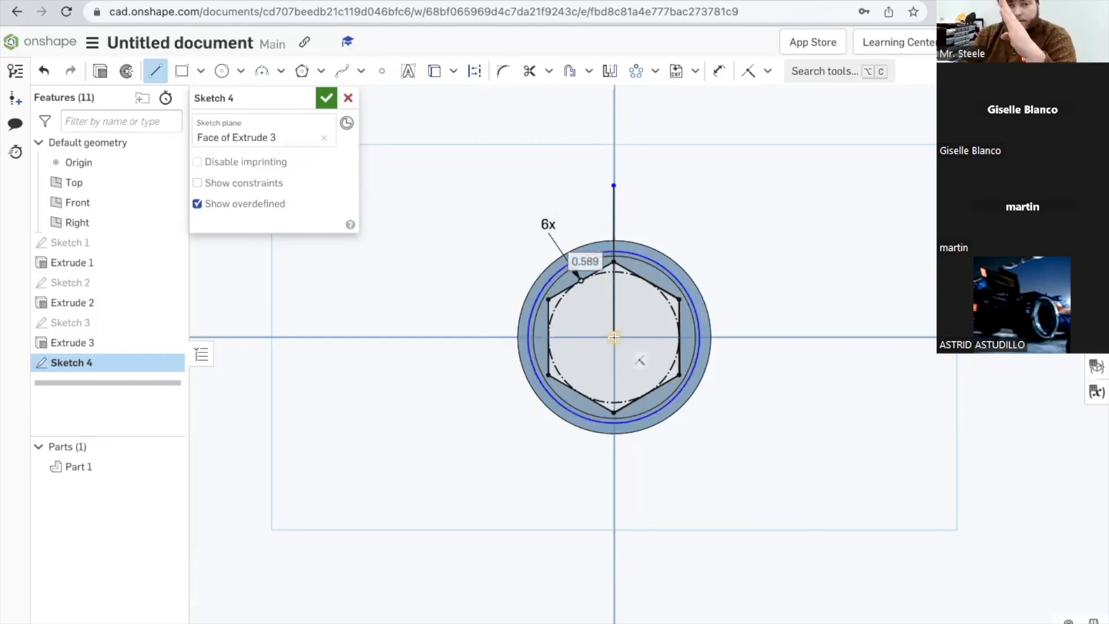
{"action": "left_click", "coordinate": [614, 336]}
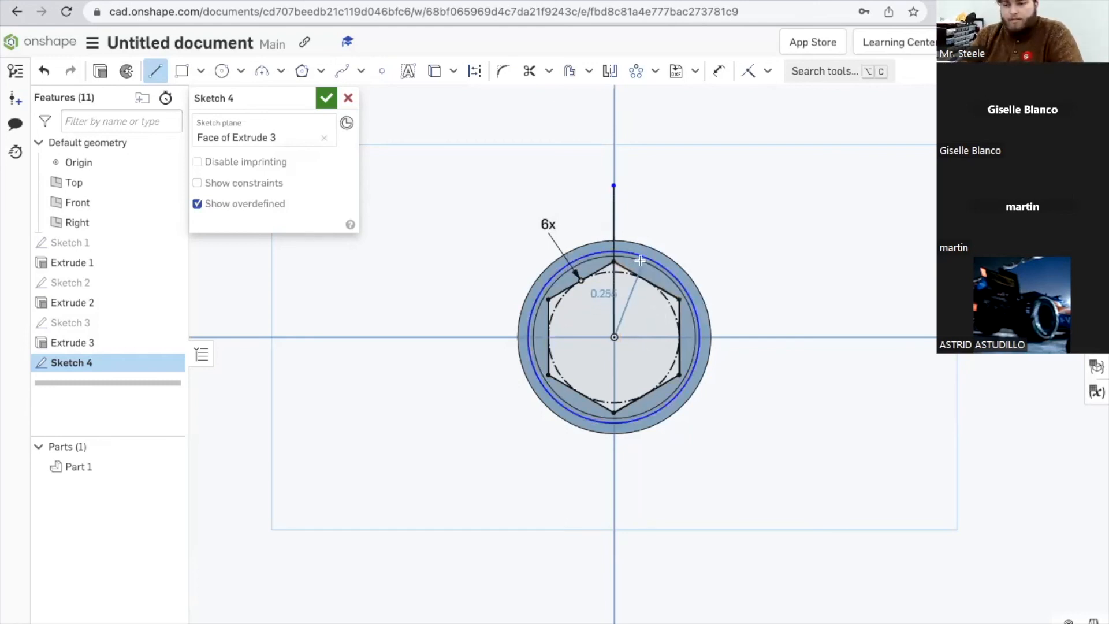
{"action": "left_click", "coordinate": [647, 186]}
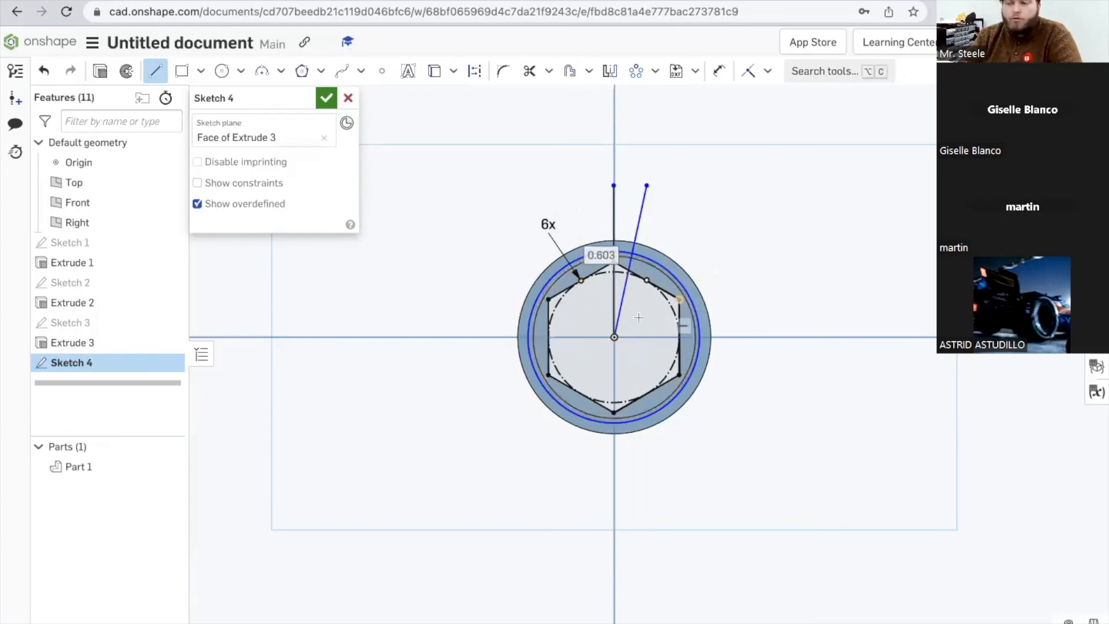
{"action": "left_click", "coordinate": [614, 335]}
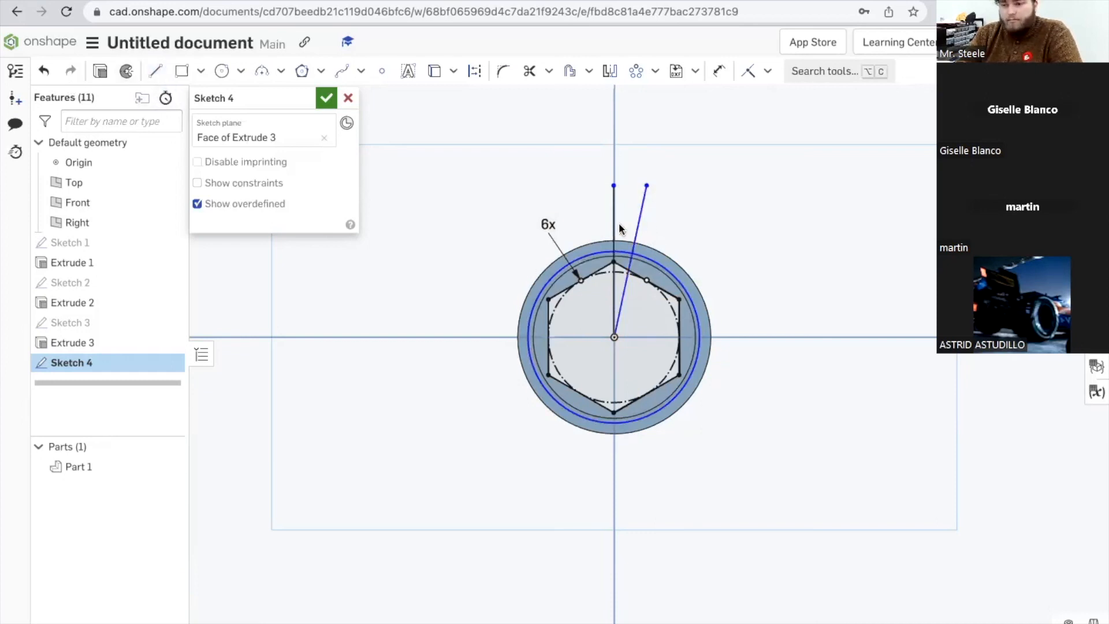
Step: Dimension the angle between the vertical and slanted lines at the origin and set it to 6.25 degrees
{"action": "key", "text": "d"}
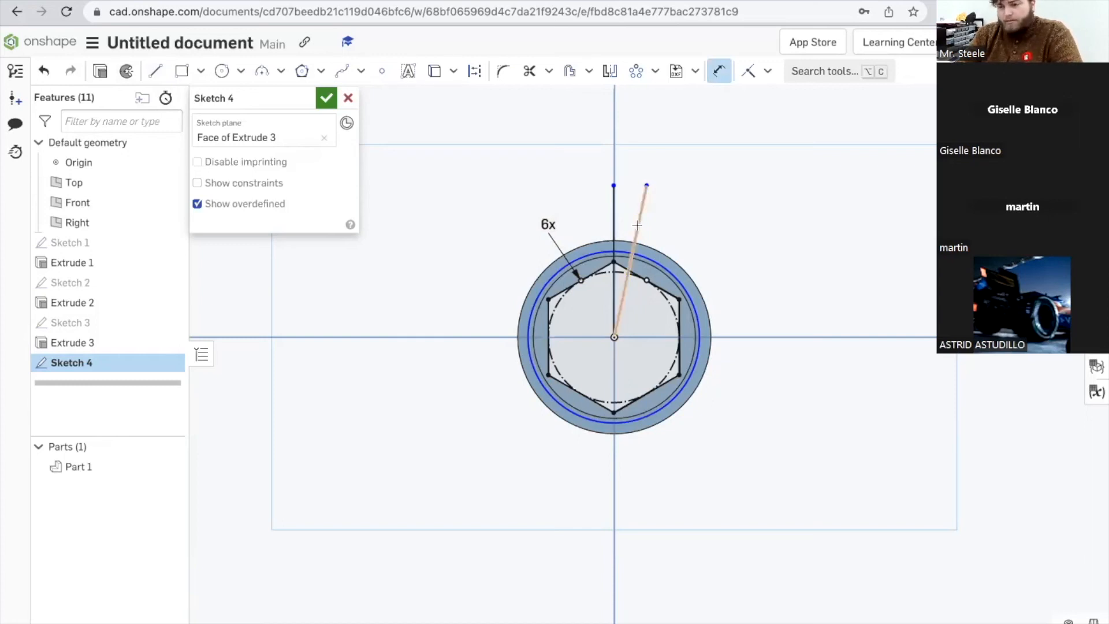
{"action": "left_click", "coordinate": [637, 225]}
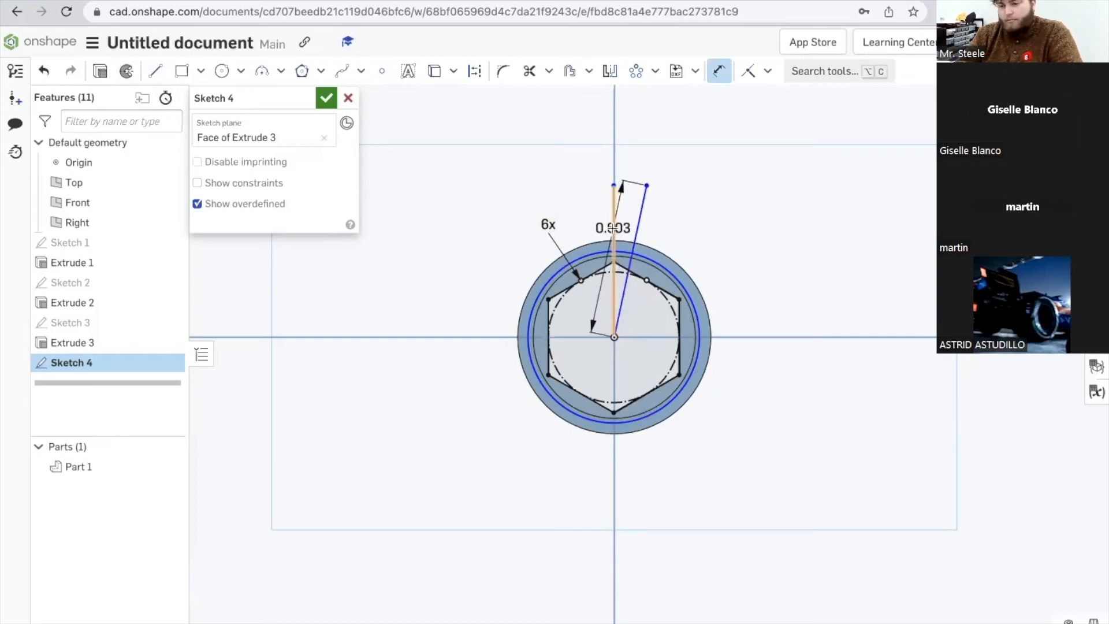
{"action": "left_click", "coordinate": [613, 228]}
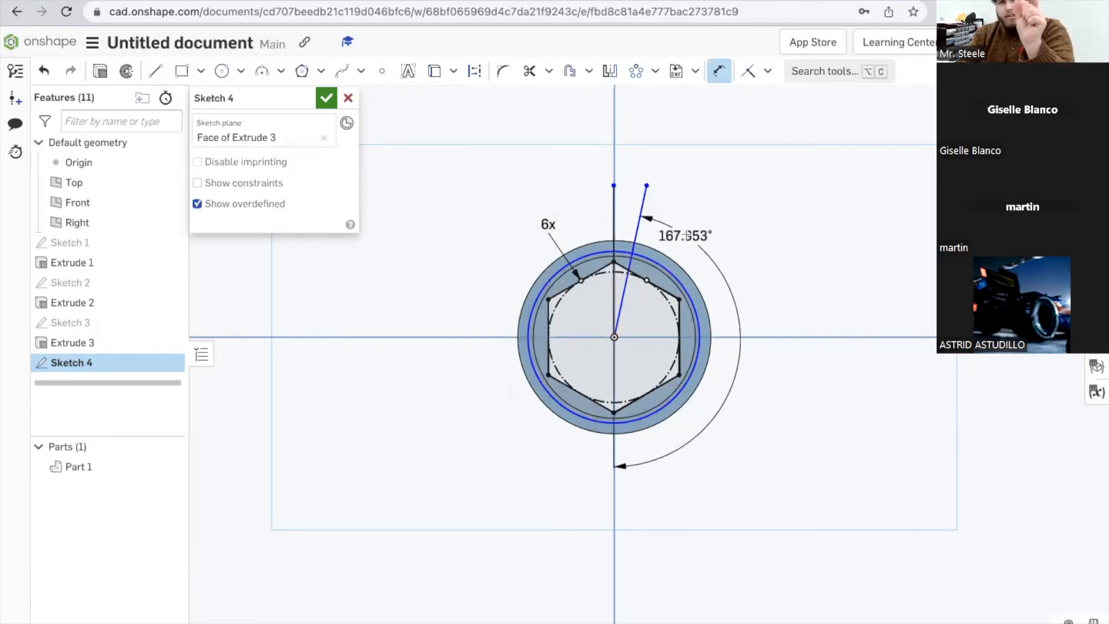
{"action": "left_click", "coordinate": [631, 205]}
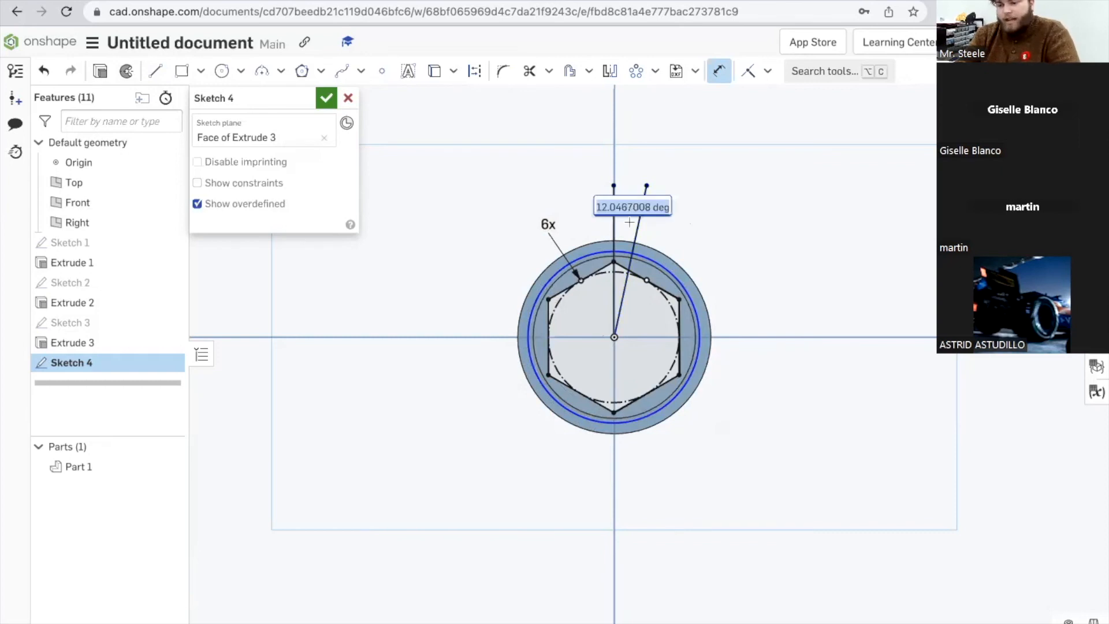
{"action": "key", "text": "Return"}
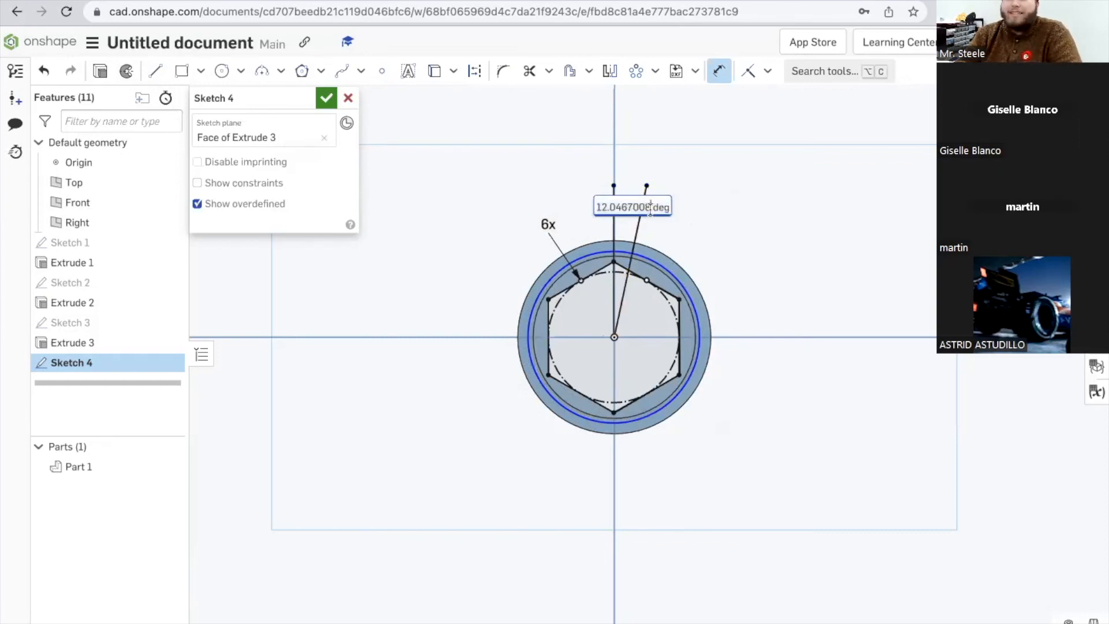
{"action": "key", "text": "BackSpace"}
{"action": "key", "text": "BackSpace"}
{"action": "key", "text": "BackSpace"}
{"action": "key", "text": "BackSpace"}
{"action": "key", "text": "BackSpace"}
{"action": "key", "text": "BackSpace"}
{"action": "key", "text": "BackSpace"}
{"action": "key", "text": "BackSpace"}
{"action": "key", "text": "BackSpace"}
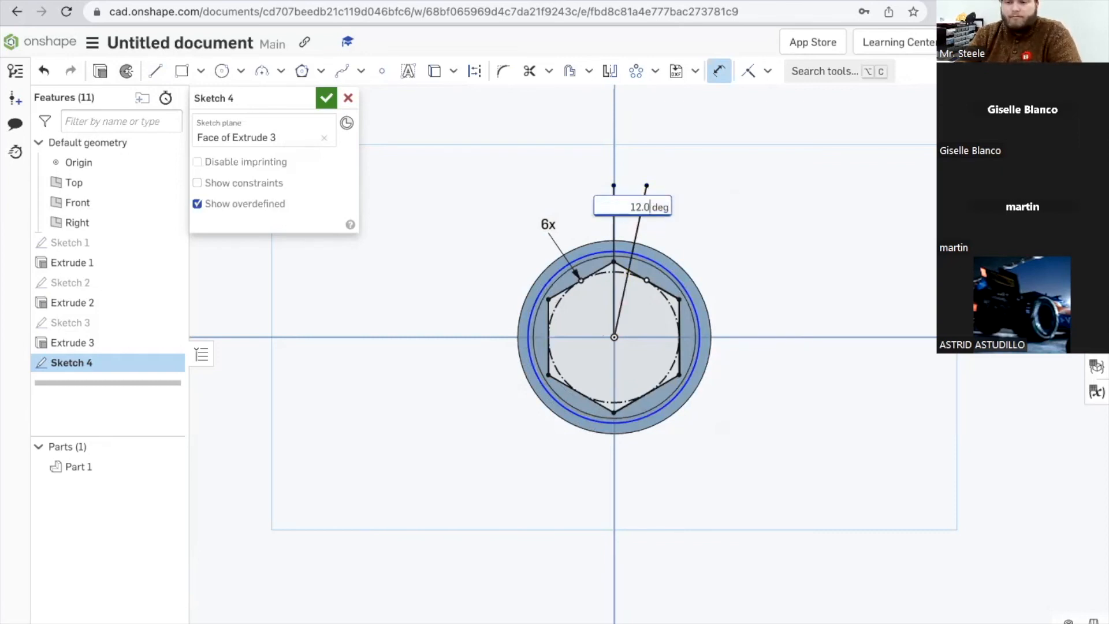
{"action": "key", "text": "BackSpace"}
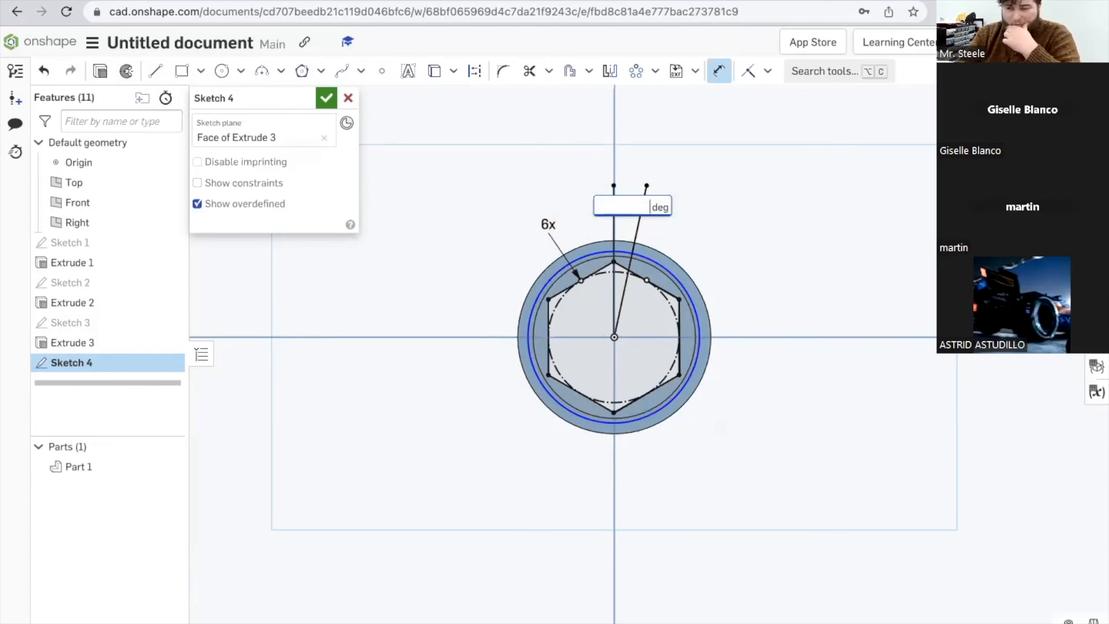
{"action": "type", "text": "6.25"}
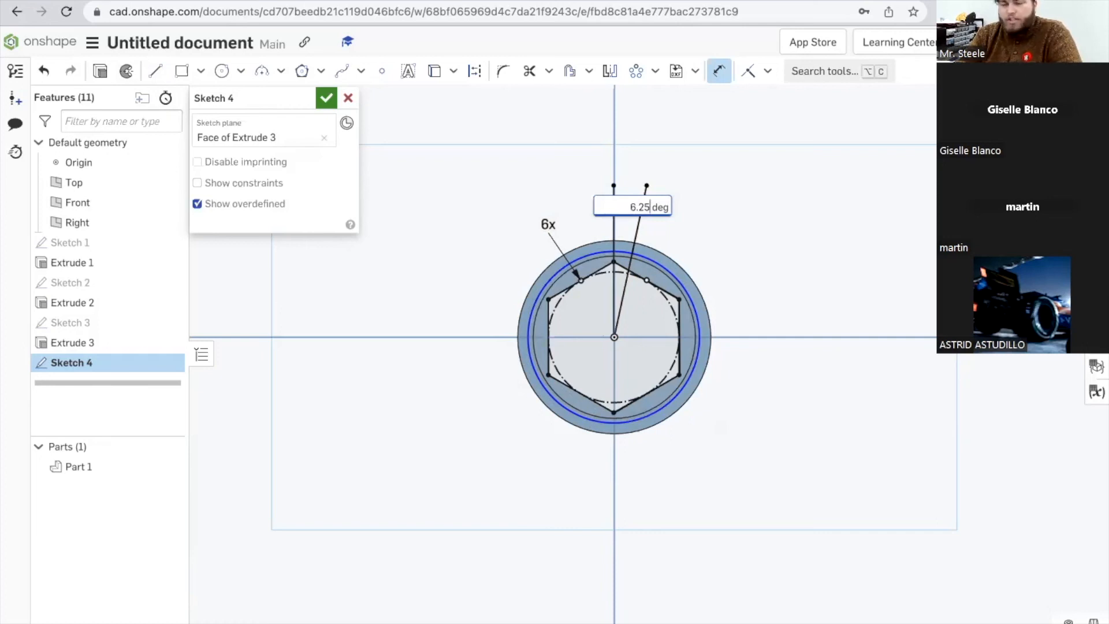
{"action": "key", "text": "Return"}
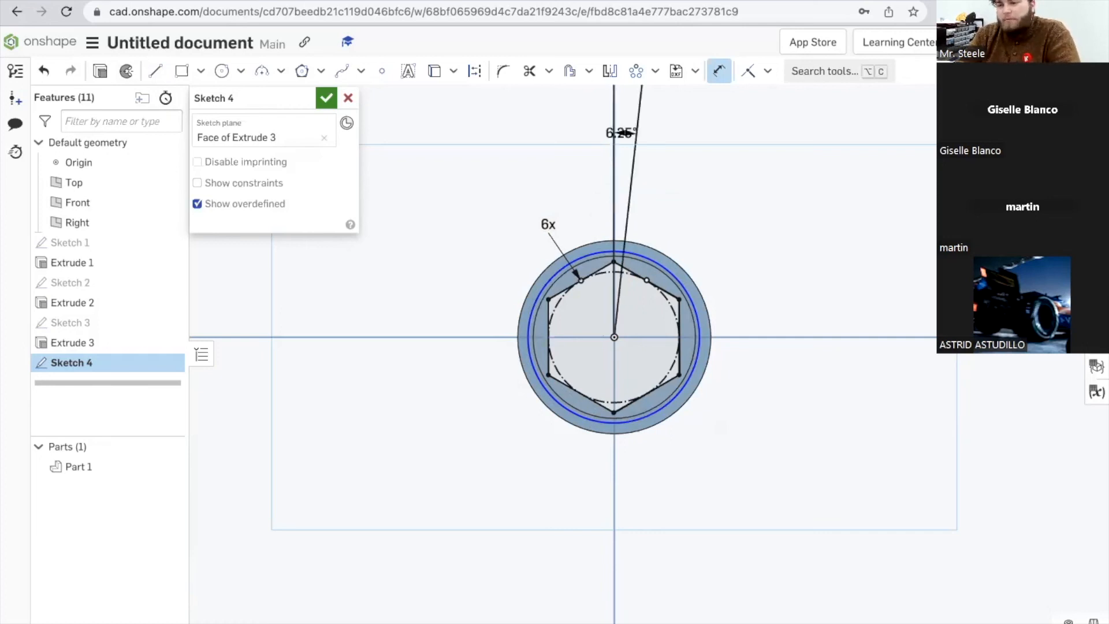
Step: Trim away the portions of the vertical and slanted lines that extend beyond the sketched circle
{"action": "scroll", "coordinate": [647, 232], "scroll_direction": "down", "scroll_amount": 4}
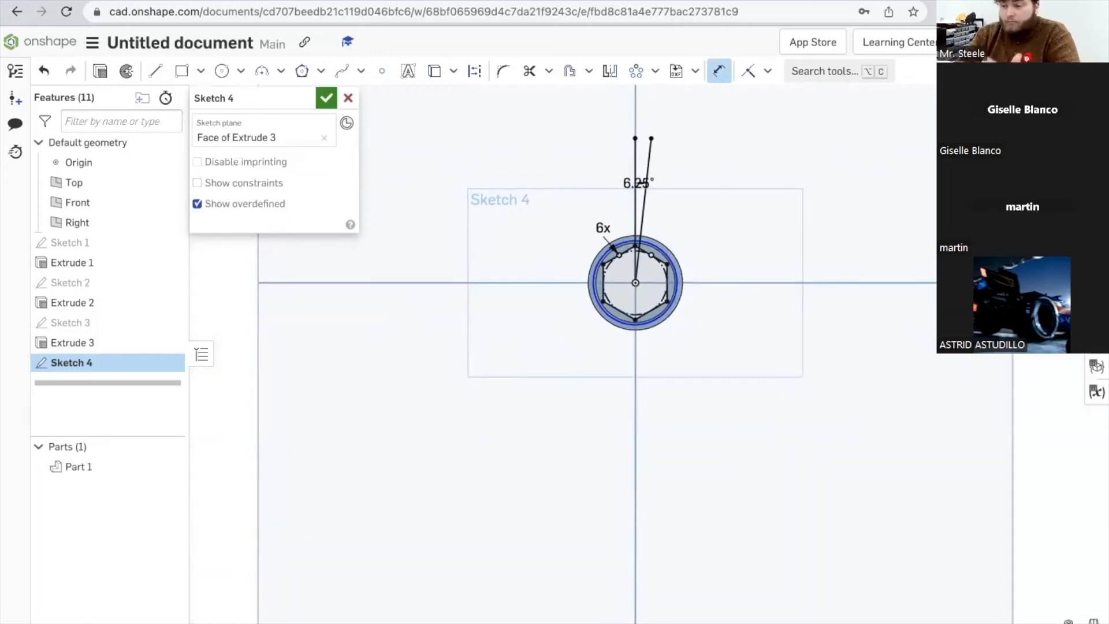
{"action": "scroll", "coordinate": [635, 243], "scroll_direction": "up", "scroll_amount": 2}
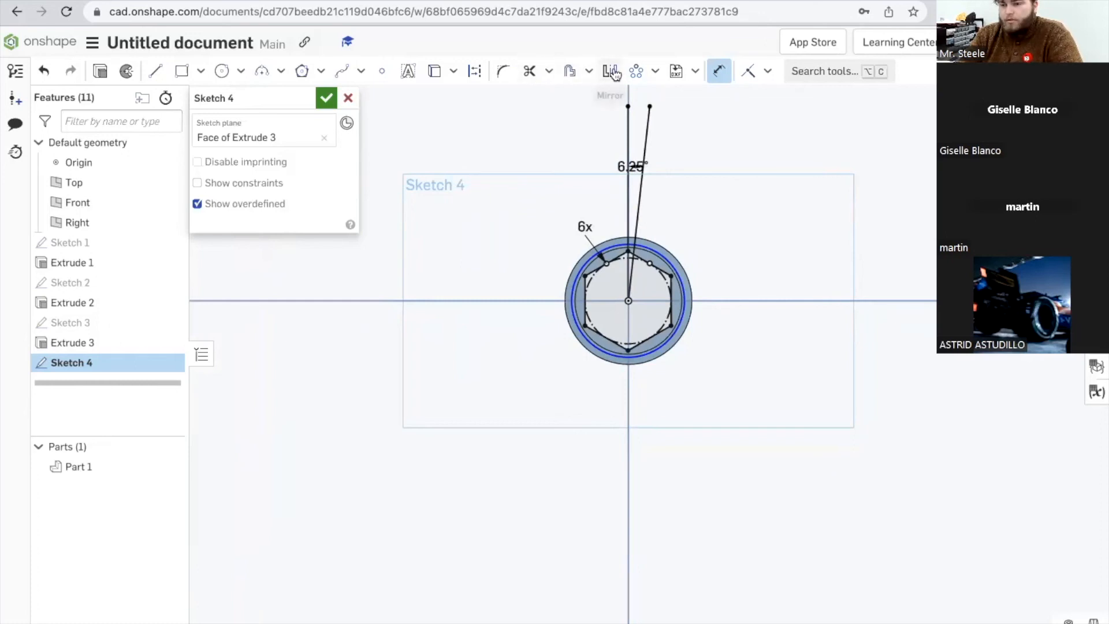
{"action": "left_click", "coordinate": [532, 73]}
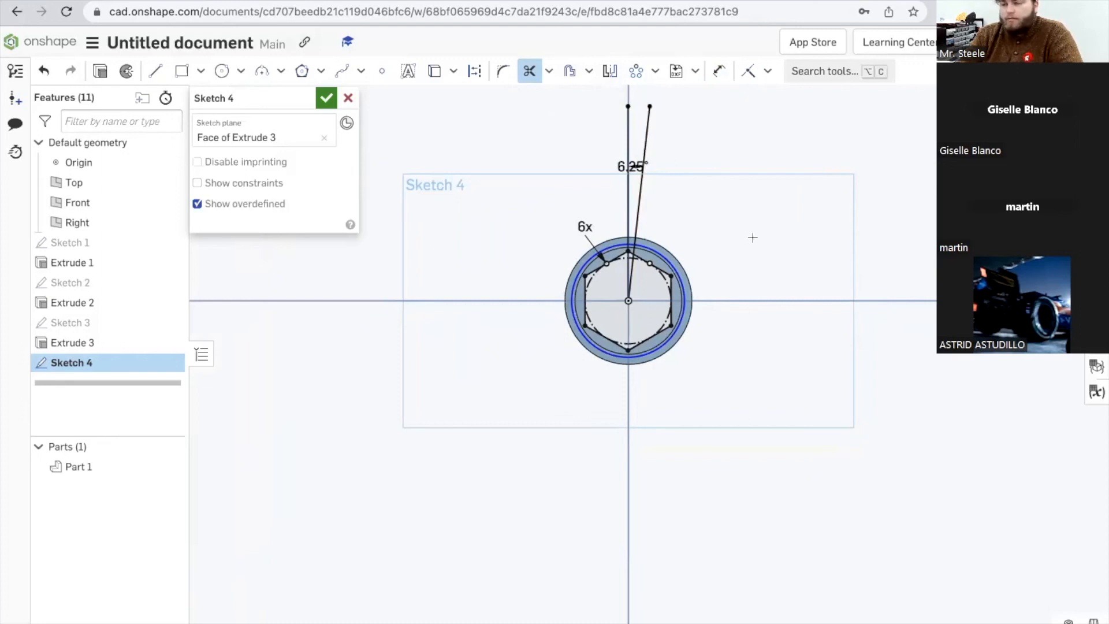
{"action": "left_click", "coordinate": [645, 146]}
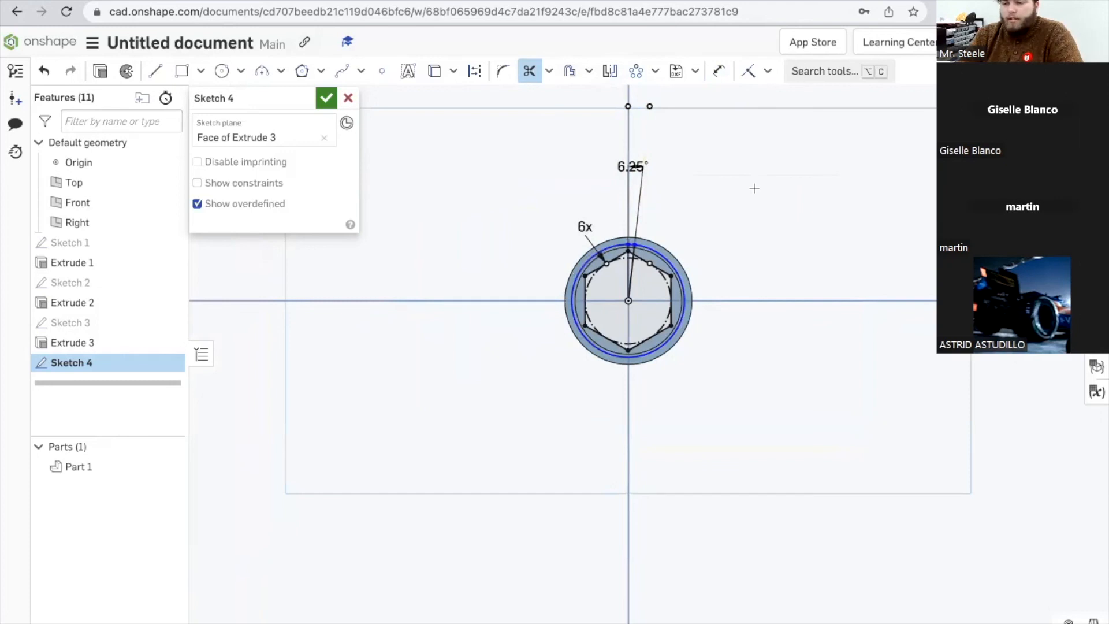
{"action": "left_click", "coordinate": [153, 83]}
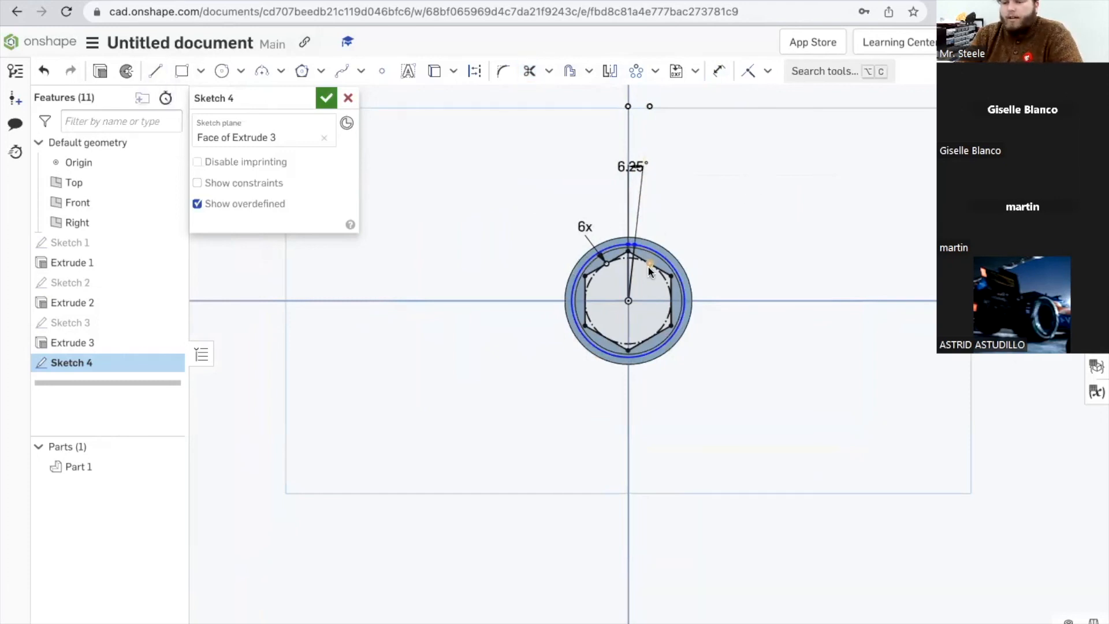
Step: Delete the leftover endpoints of the trimmed lines above the flange
{"action": "scroll", "coordinate": [647, 267], "scroll_direction": "up", "scroll_amount": 3}
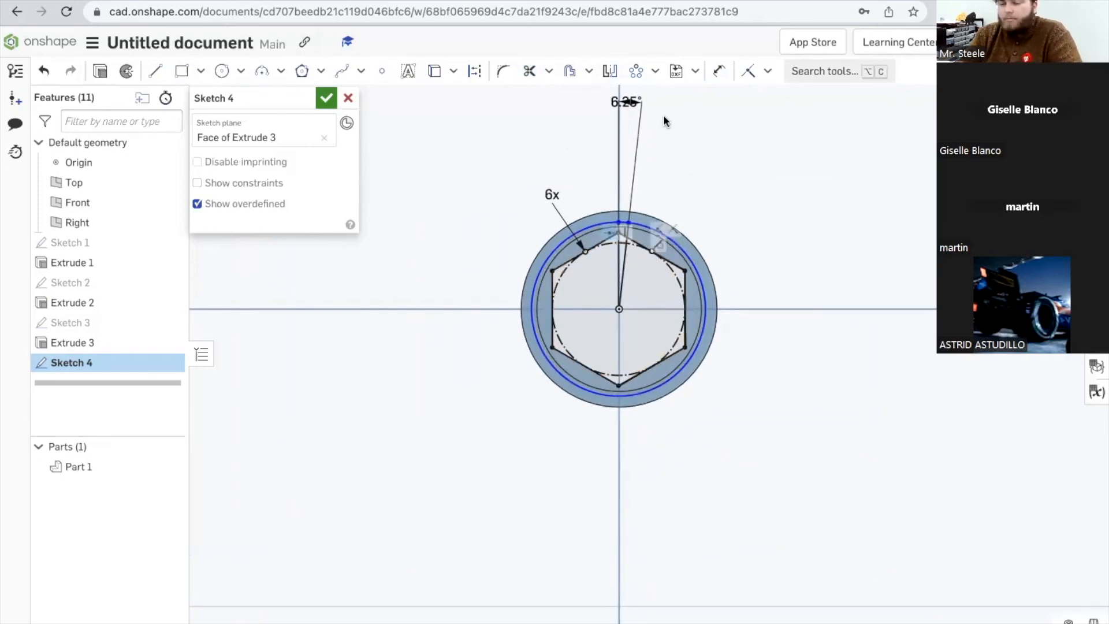
{"action": "scroll", "coordinate": [653, 127], "scroll_direction": "down", "scroll_amount": 3}
{"action": "scroll", "coordinate": [653, 128], "scroll_direction": "up", "scroll_amount": 4}
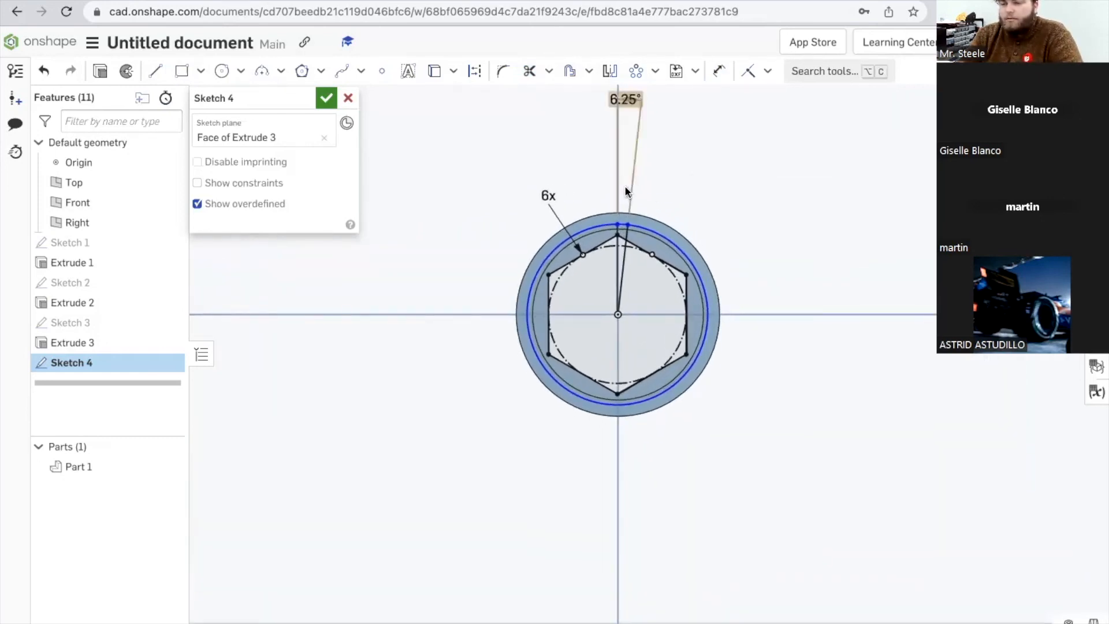
{"action": "scroll", "coordinate": [699, 170], "scroll_direction": "down", "scroll_amount": 5}
{"action": "scroll", "coordinate": [708, 161], "scroll_direction": "down", "scroll_amount": 1}
{"action": "left_click", "coordinate": [681, 114]}
{"action": "key", "text": "Delete"}
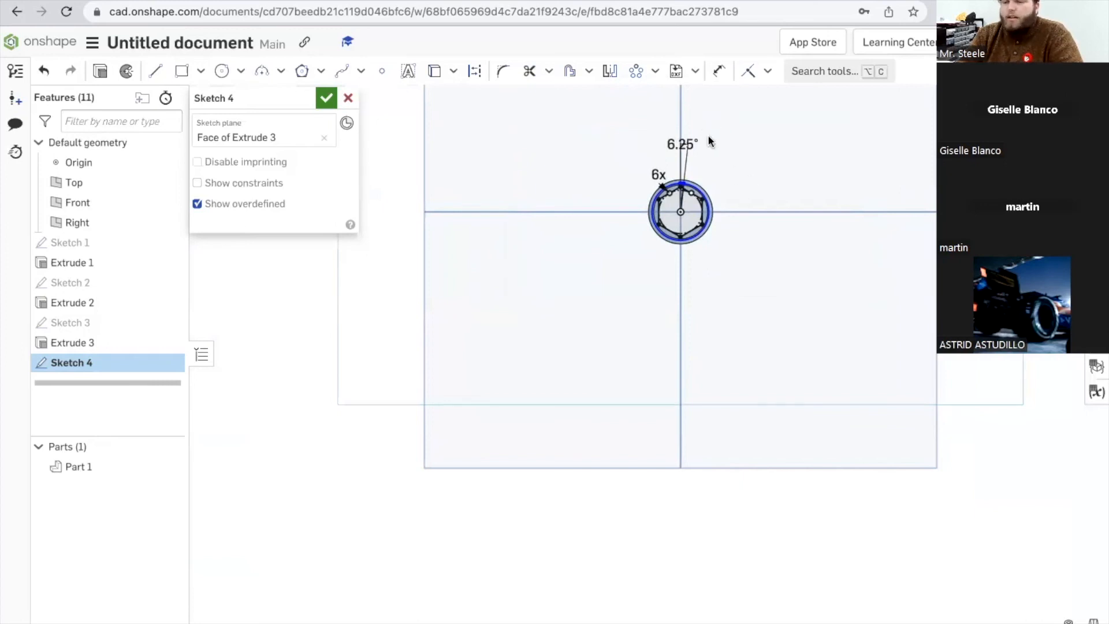
Step: Mirror the slanted line across the vertical centre line to form a symmetric wedge at the origin
{"action": "scroll", "coordinate": [691, 167], "scroll_direction": "up", "scroll_amount": 4}
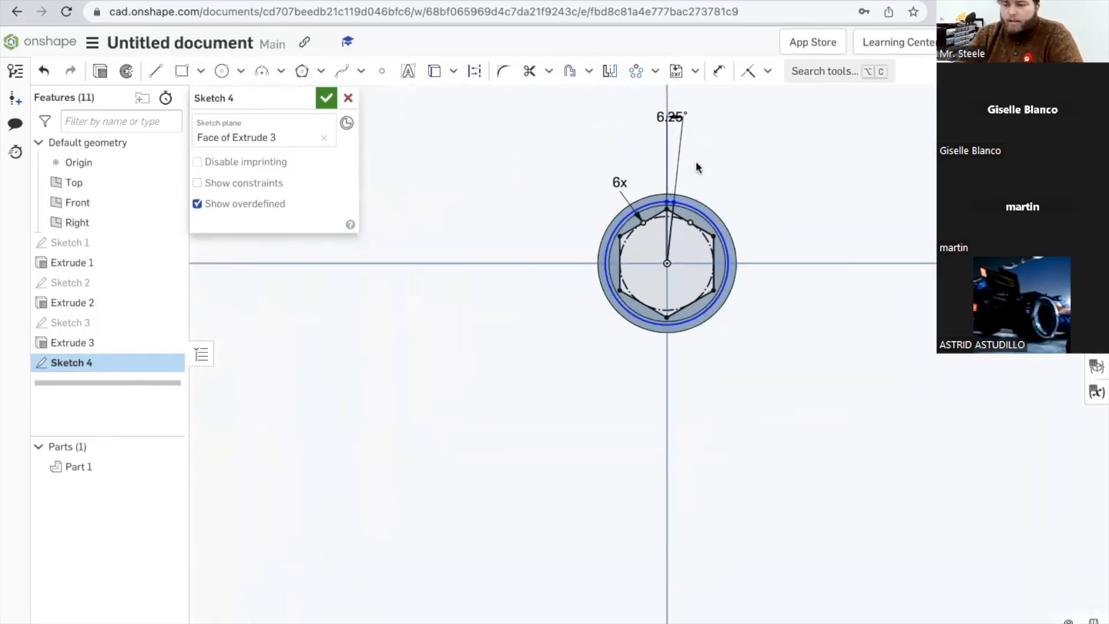
{"action": "scroll", "coordinate": [696, 167], "scroll_direction": "up", "scroll_amount": 3}
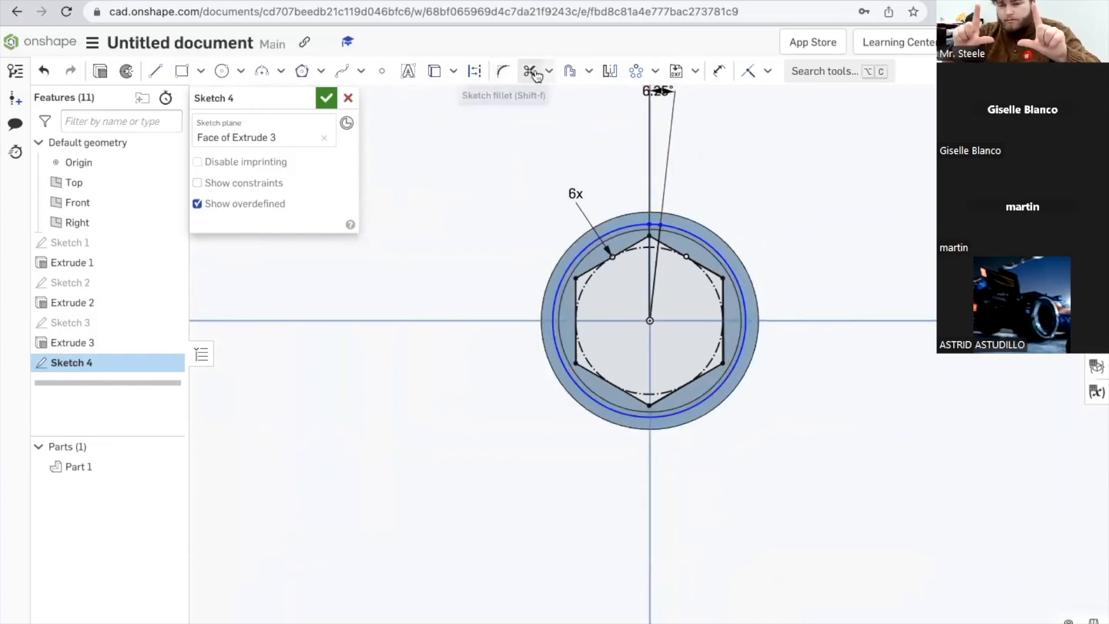
{"action": "left_click", "coordinate": [610, 71]}
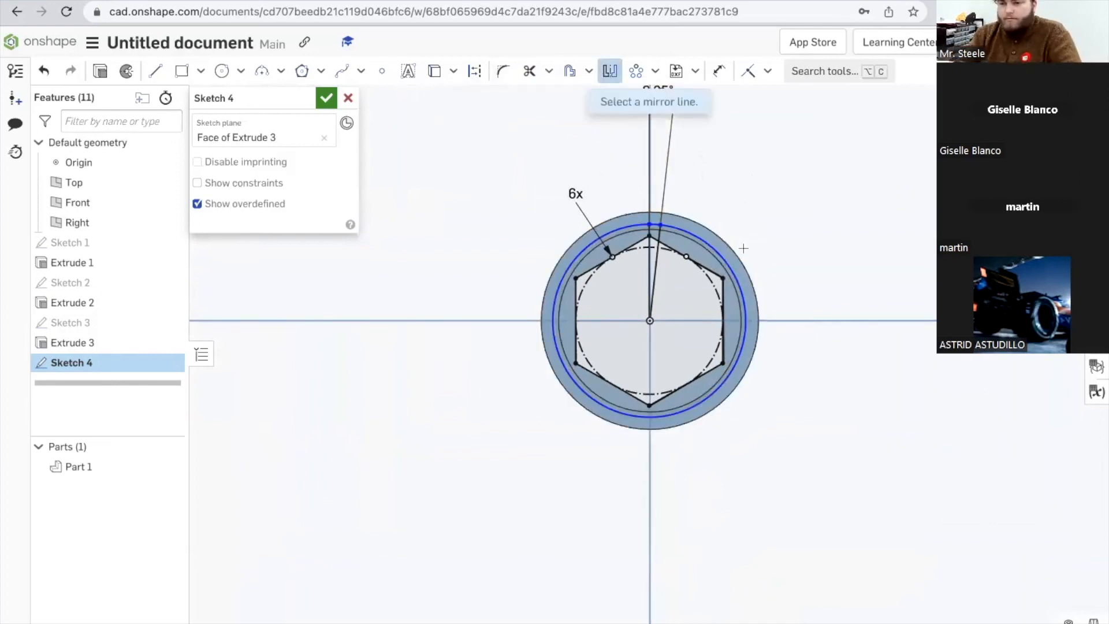
{"action": "left_click", "coordinate": [650, 163]}
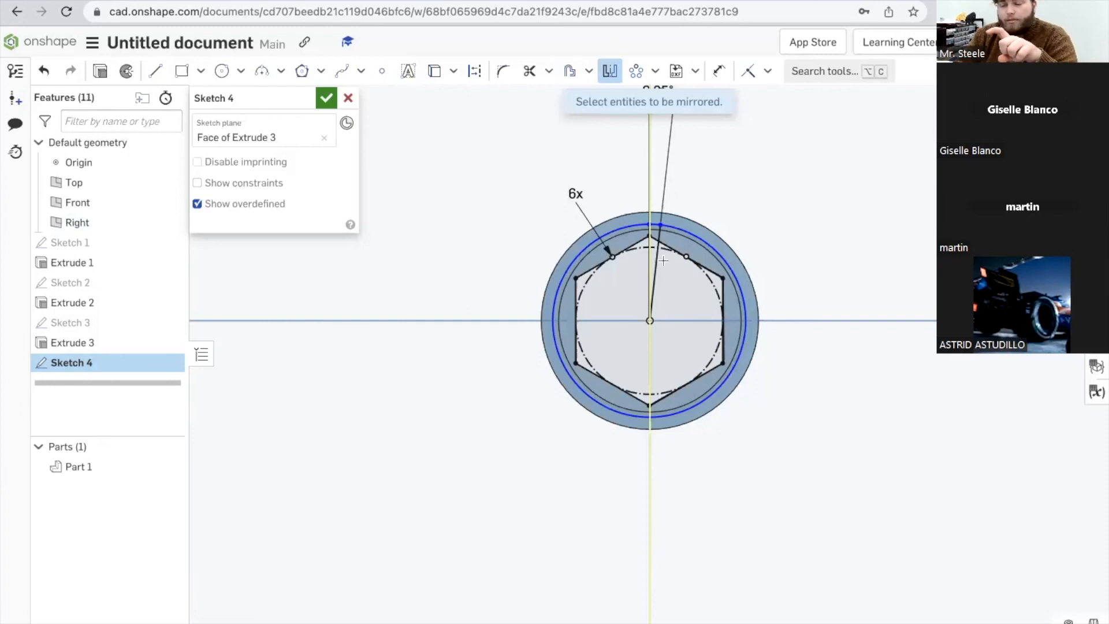
{"action": "left_click", "coordinate": [655, 260]}
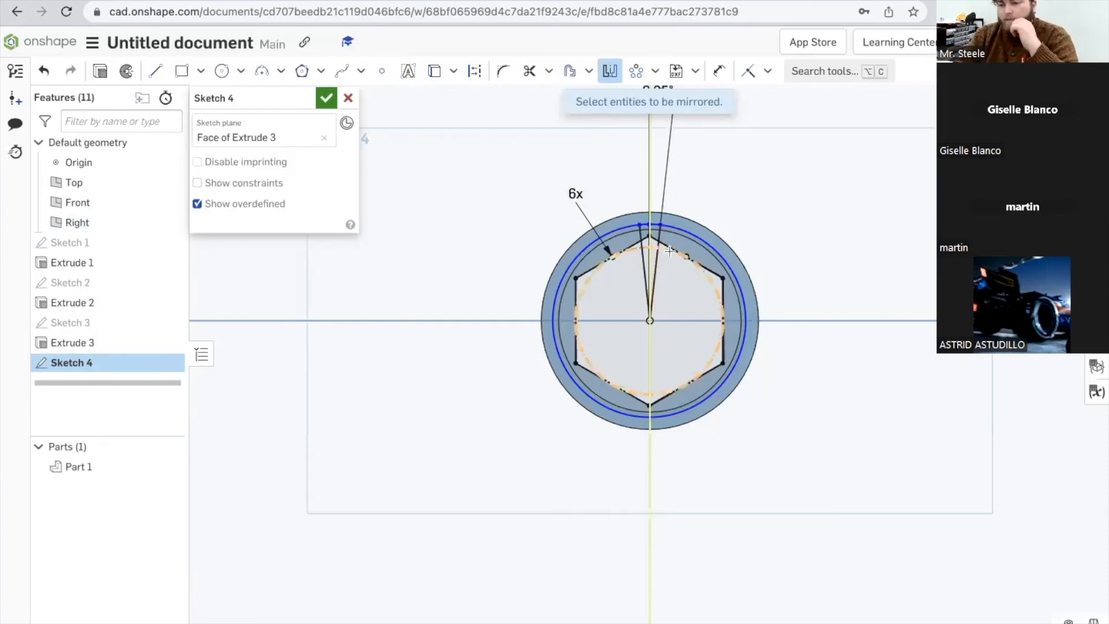
{"action": "left_click", "coordinate": [729, 271]}
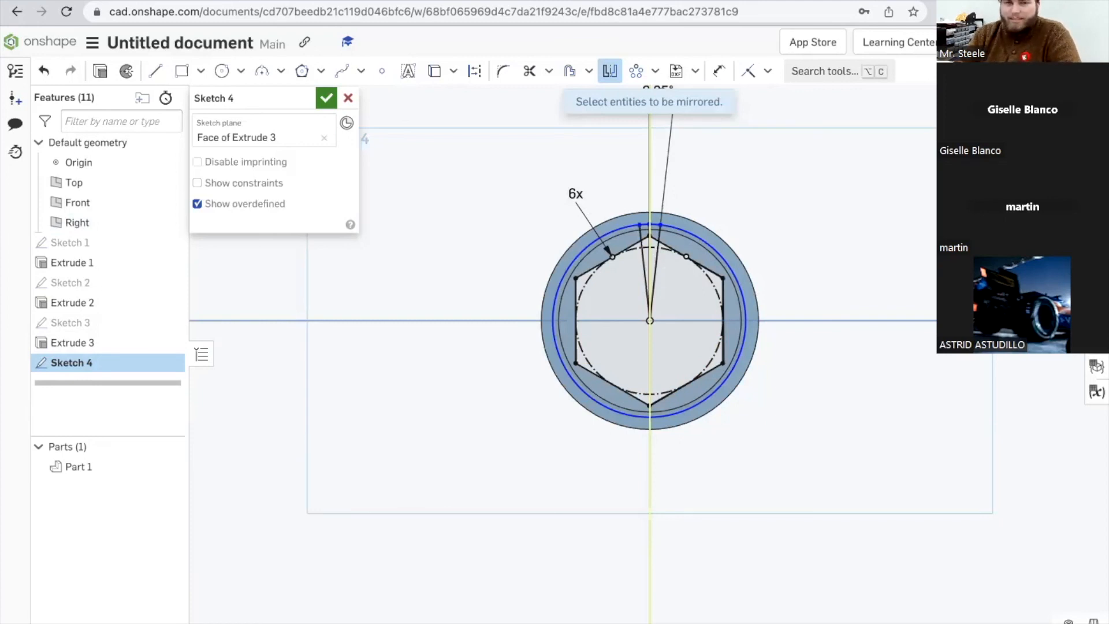
{"action": "key", "text": "Escape"}
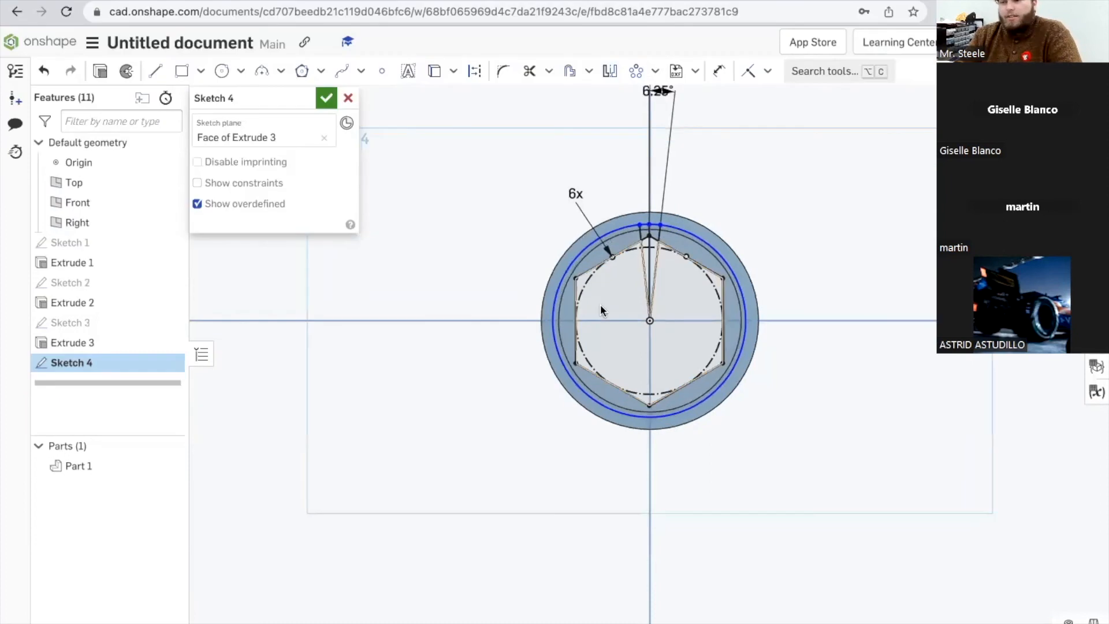
Step: Try to circular-pattern the two slanted wedge lines around the origin with 6 instances
{"action": "scroll", "coordinate": [614, 278], "scroll_direction": "up", "scroll_amount": 3}
{"action": "scroll", "coordinate": [614, 277], "scroll_direction": "down", "scroll_amount": 1}
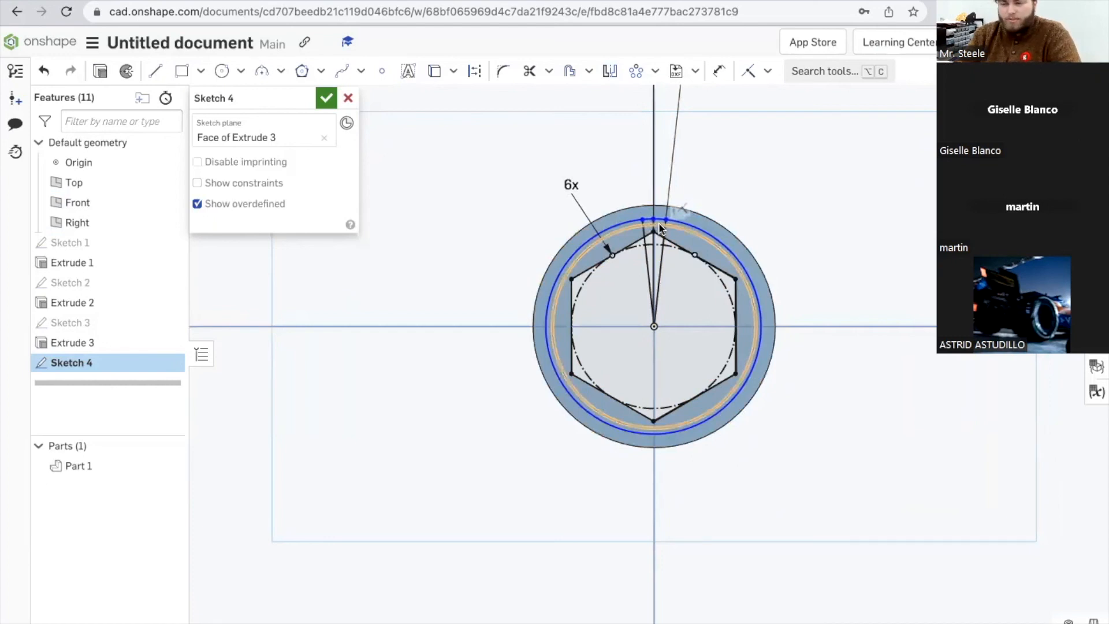
{"action": "left_click", "coordinate": [653, 71]}
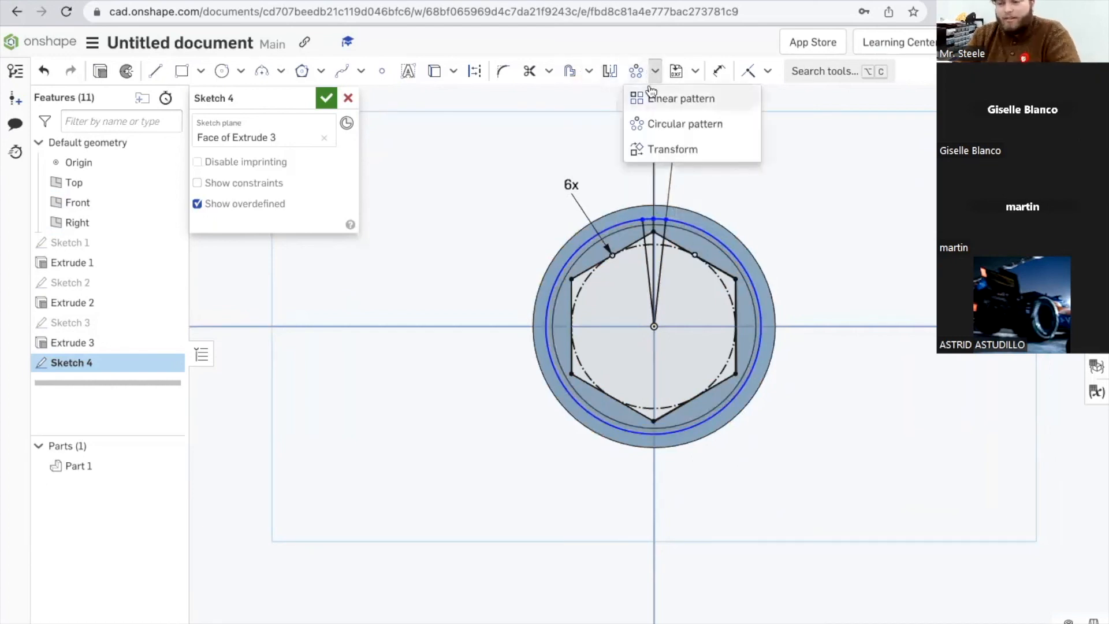
{"action": "left_click", "coordinate": [655, 72]}
{"action": "left_click", "coordinate": [637, 70]}
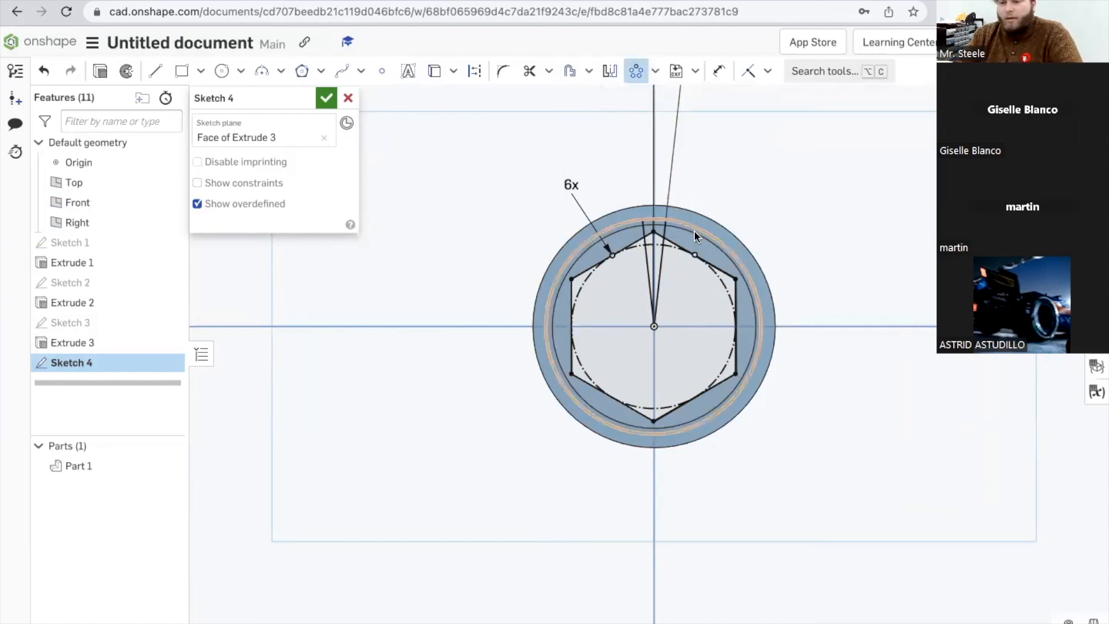
{"action": "left_click", "coordinate": [651, 223]}
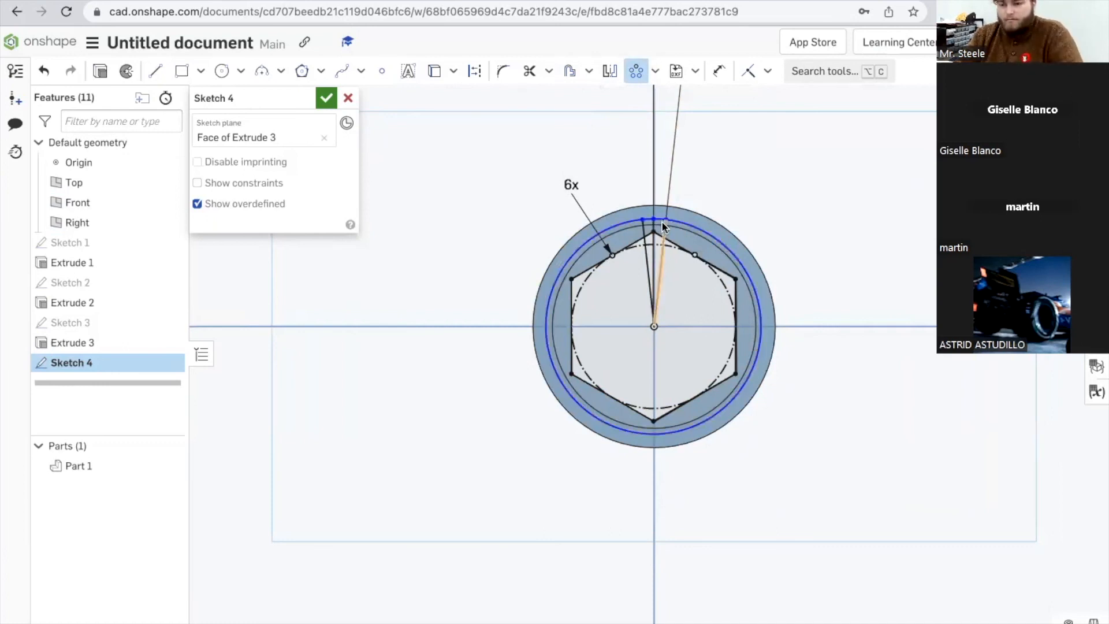
{"action": "left_click", "coordinate": [664, 225]}
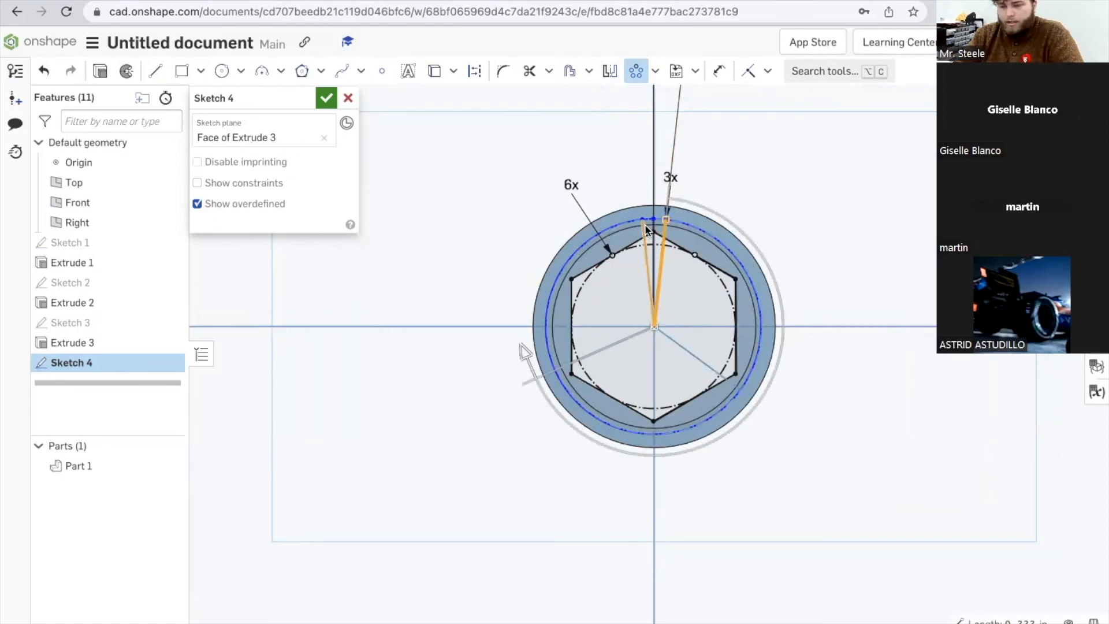
{"action": "left_click", "coordinate": [646, 228]}
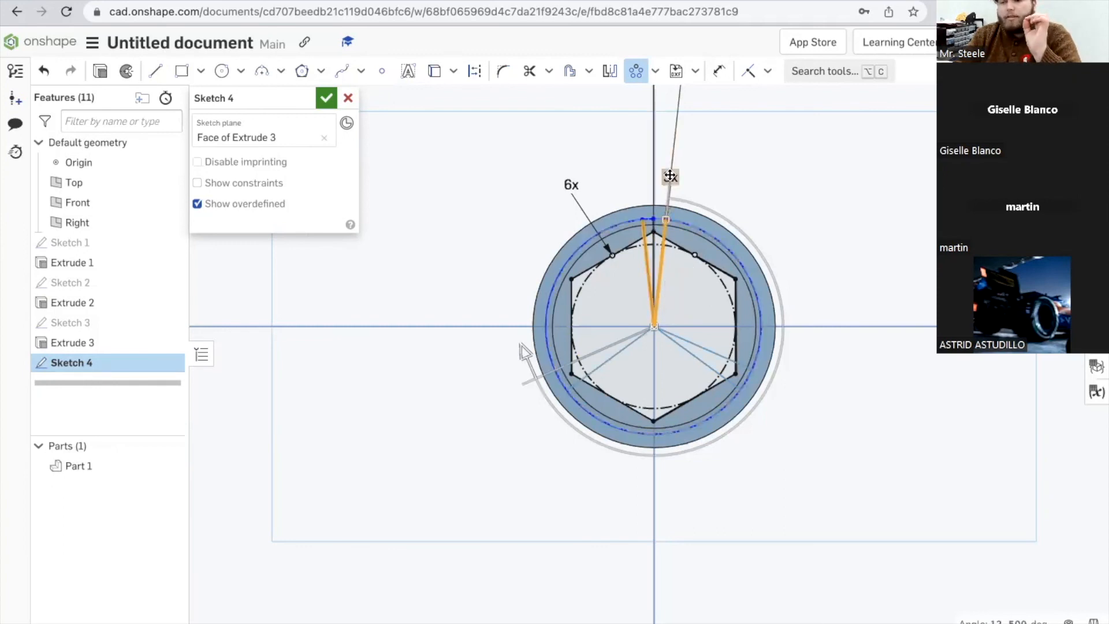
{"action": "double_click", "coordinate": [671, 175]}
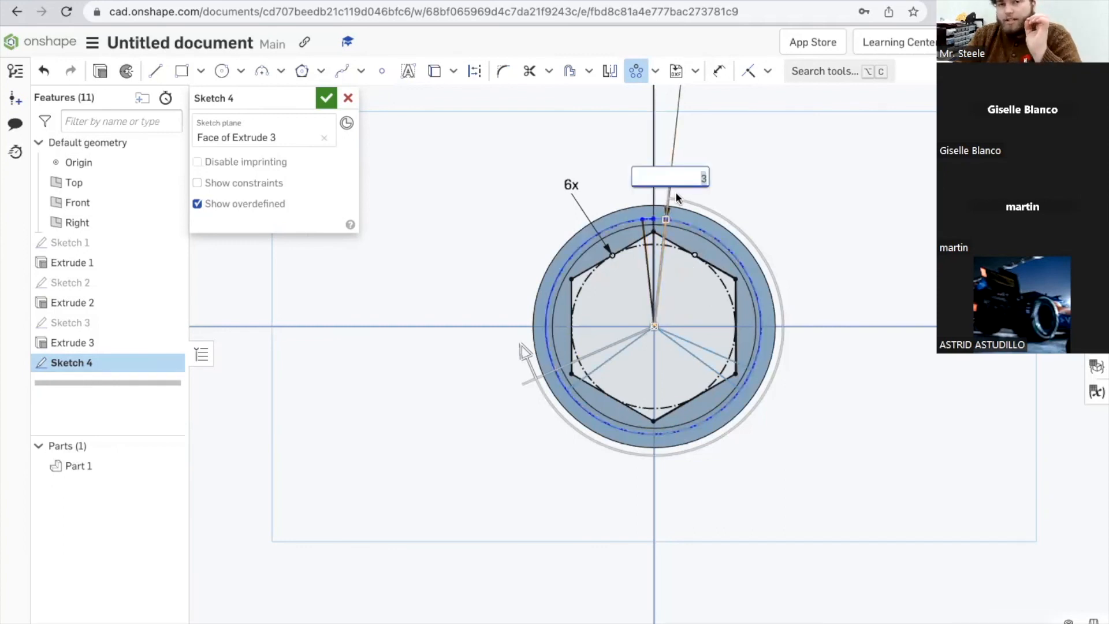
{"action": "type", "text": "6"}
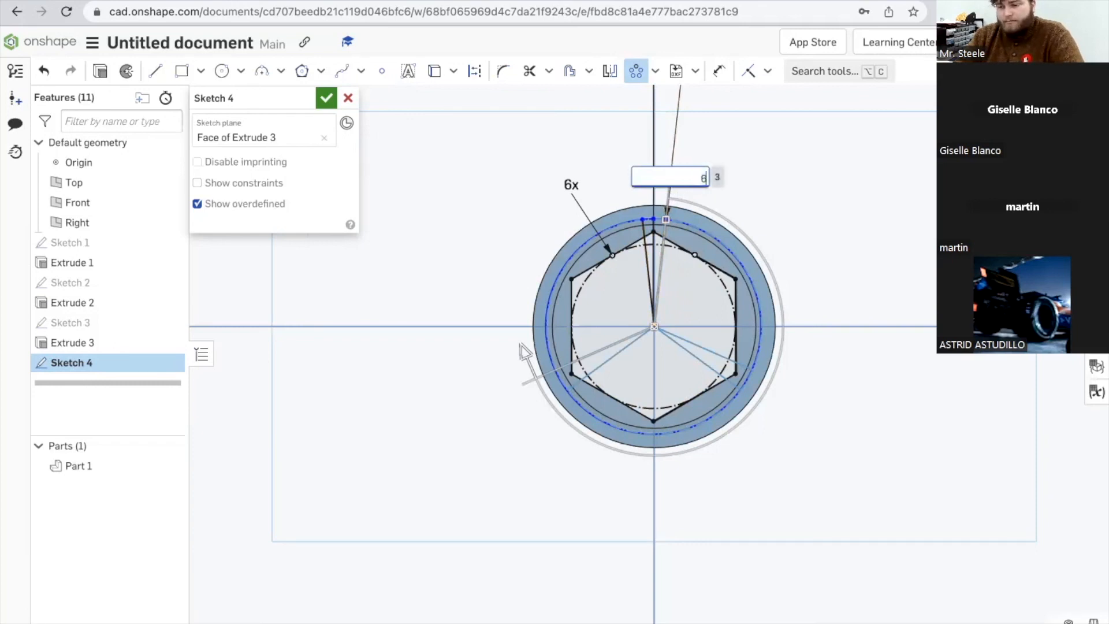
{"action": "key", "text": "Return"}
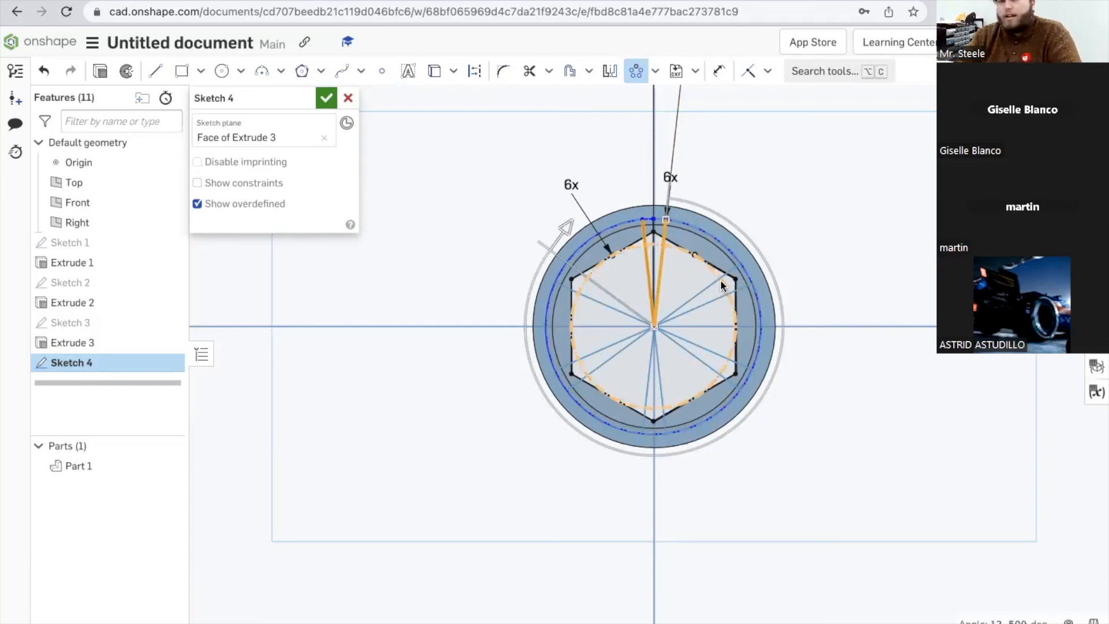
{"action": "key", "text": "Return"}
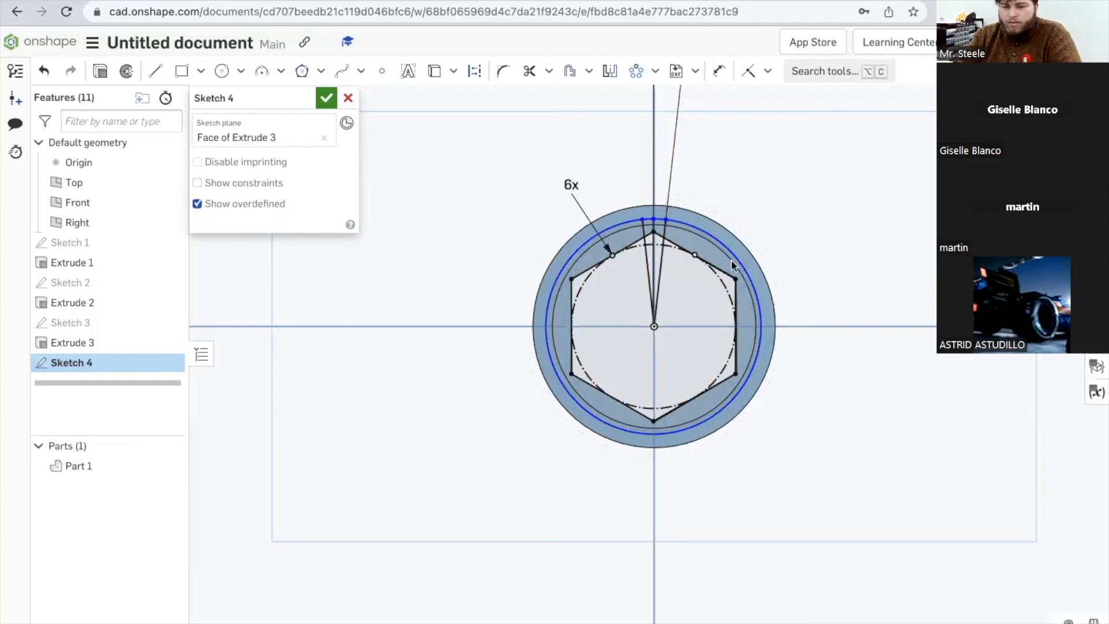
{"action": "left_click", "coordinate": [639, 73]}
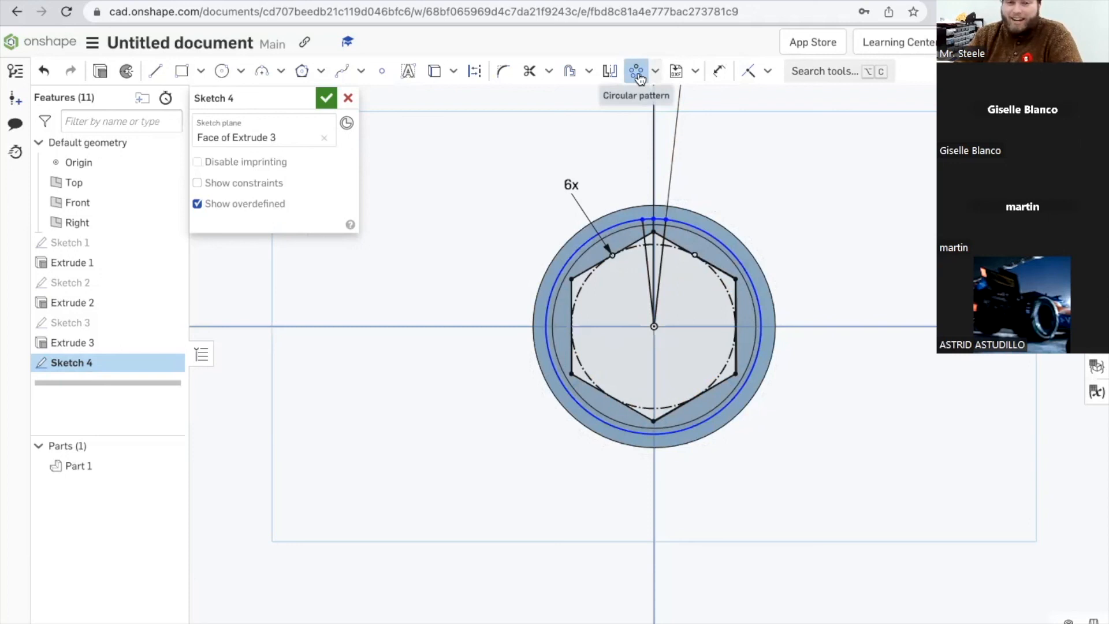
{"action": "left_click", "coordinate": [662, 230]}
{"action": "left_click", "coordinate": [643, 231]}
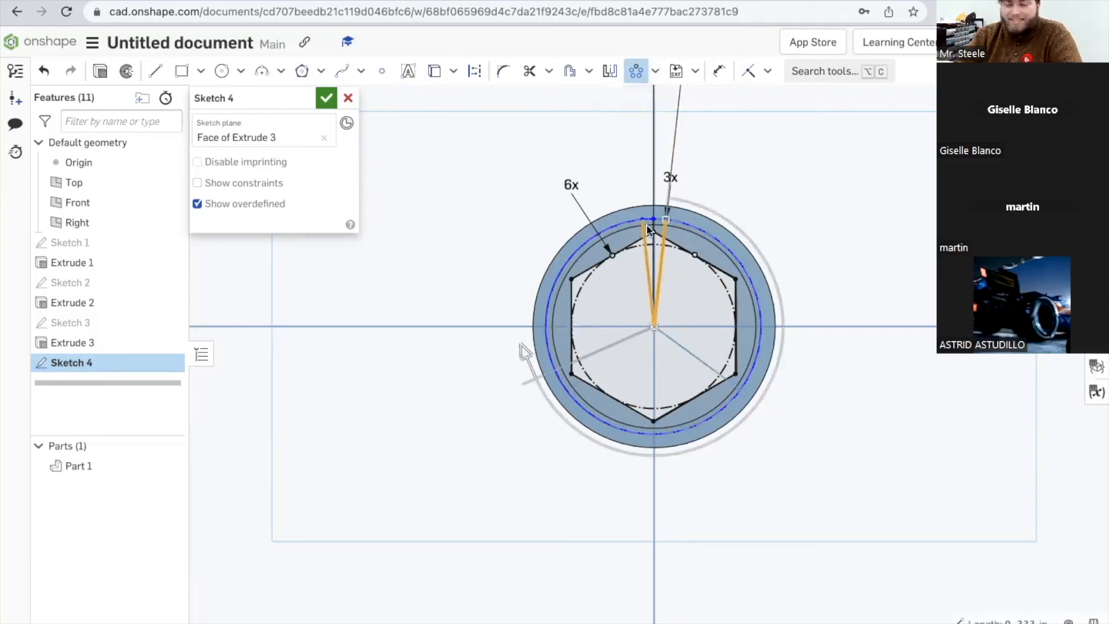
{"action": "left_click", "coordinate": [670, 177]}
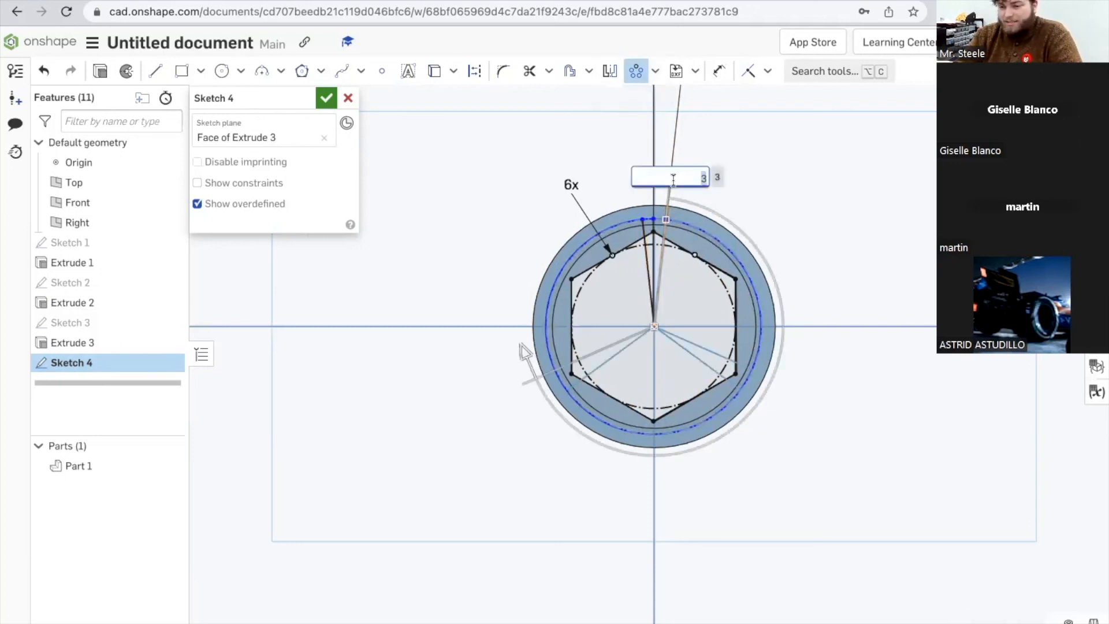
{"action": "type", "text": "6"}
{"action": "key", "text": "Return"}
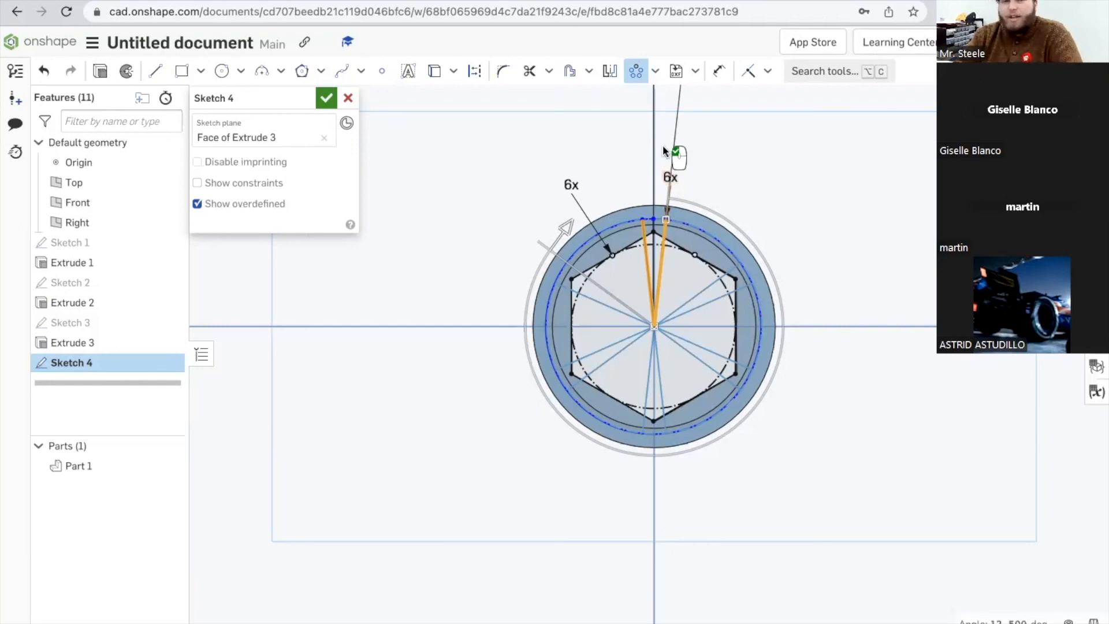
{"action": "left_click", "coordinate": [661, 249]}
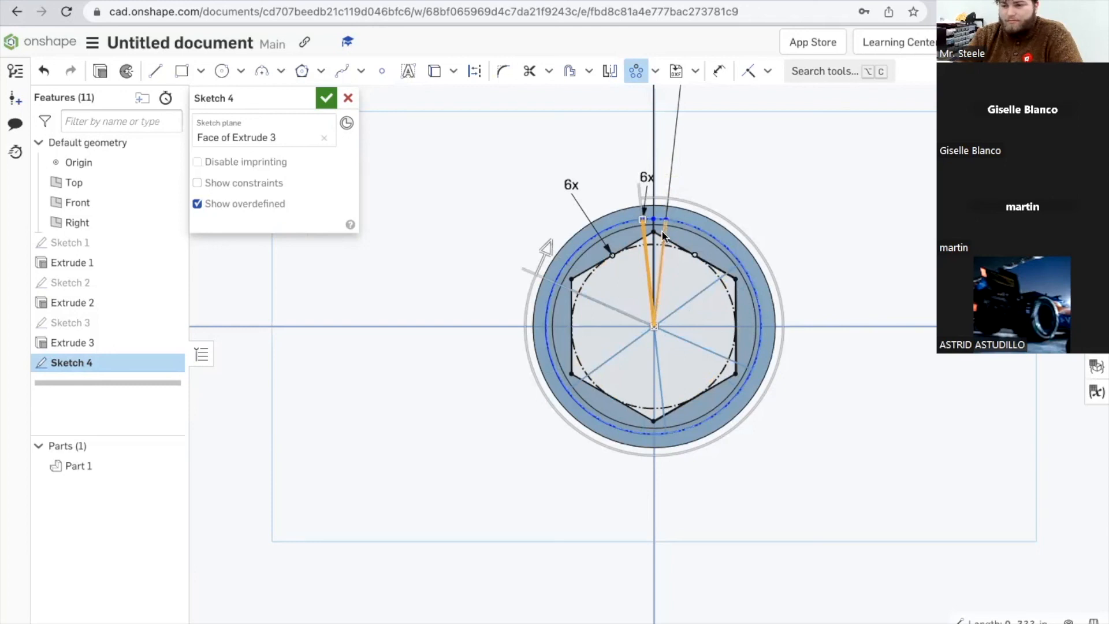
{"action": "key", "text": "Escape"}
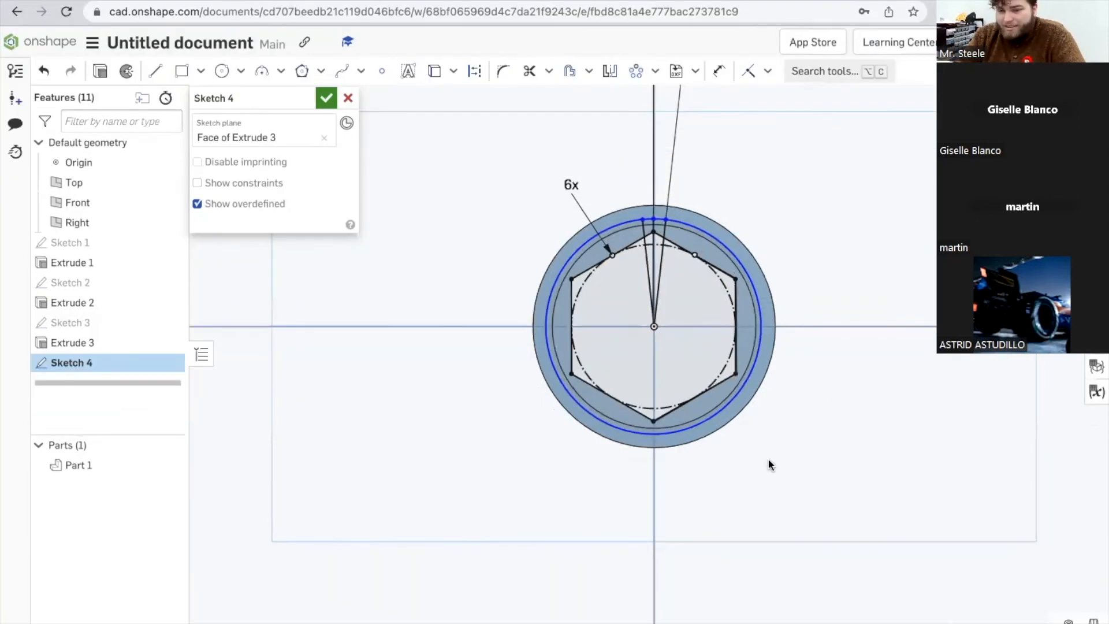
Step: Circular-pattern the two slanted wedge lines around the origin with 6 instances
{"action": "left_click", "coordinate": [636, 70]}
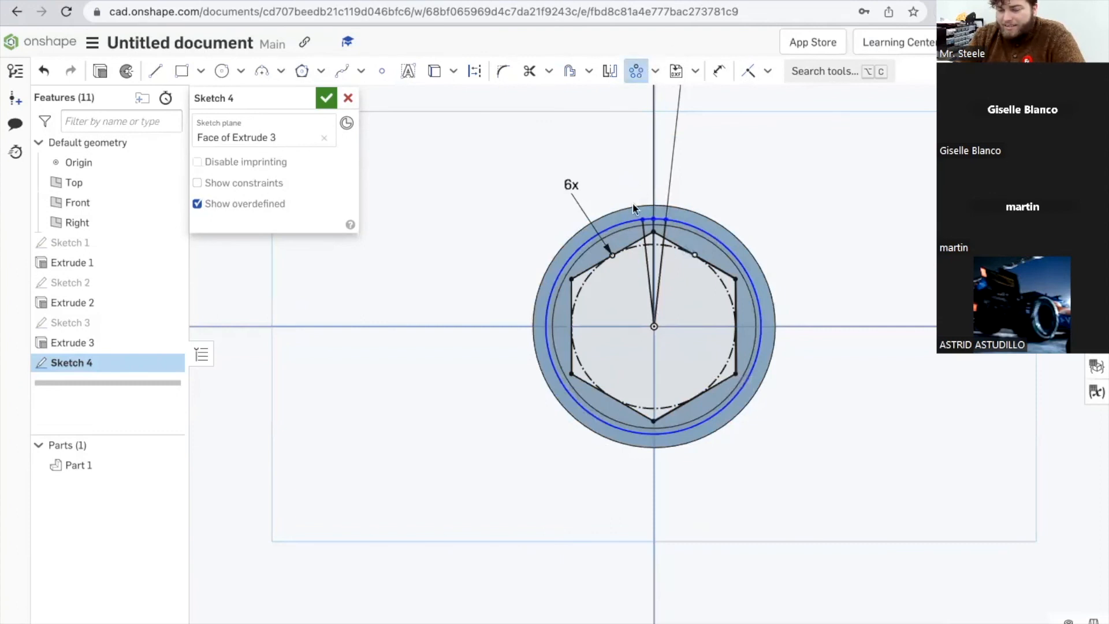
{"action": "left_click", "coordinate": [664, 246]}
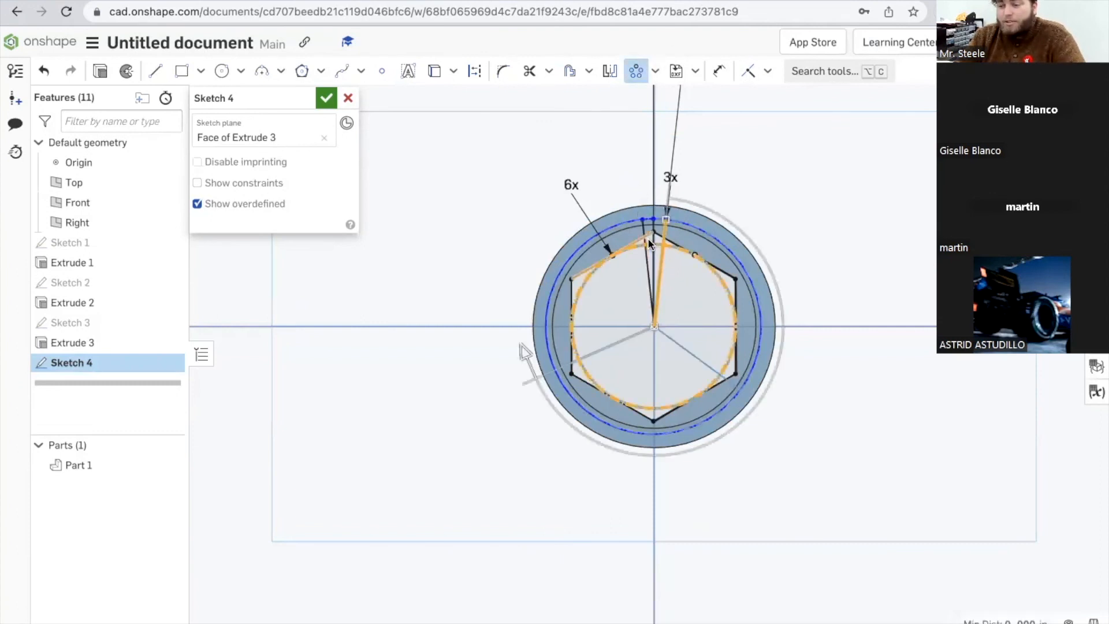
{"action": "left_click", "coordinate": [644, 242]}
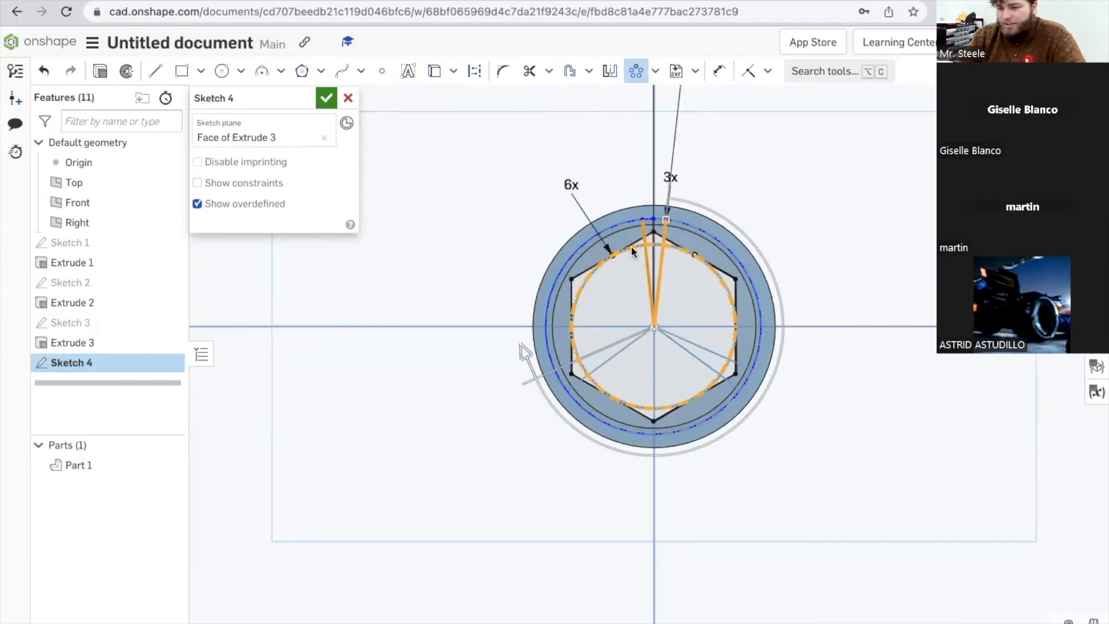
{"action": "double_click", "coordinate": [671, 179]}
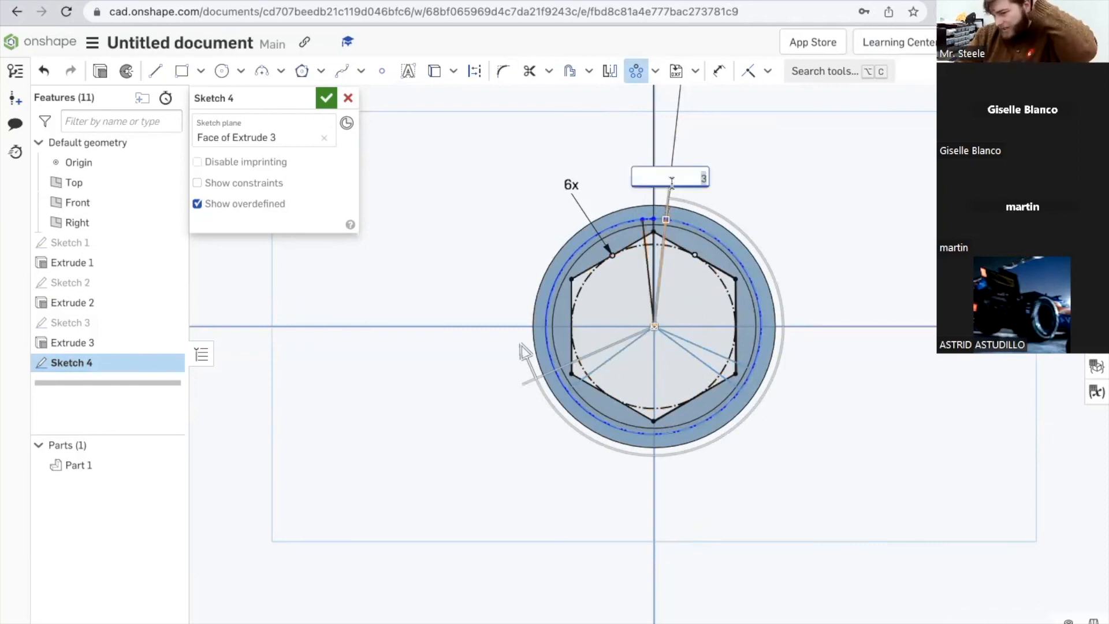
{"action": "type", "text": "6"}
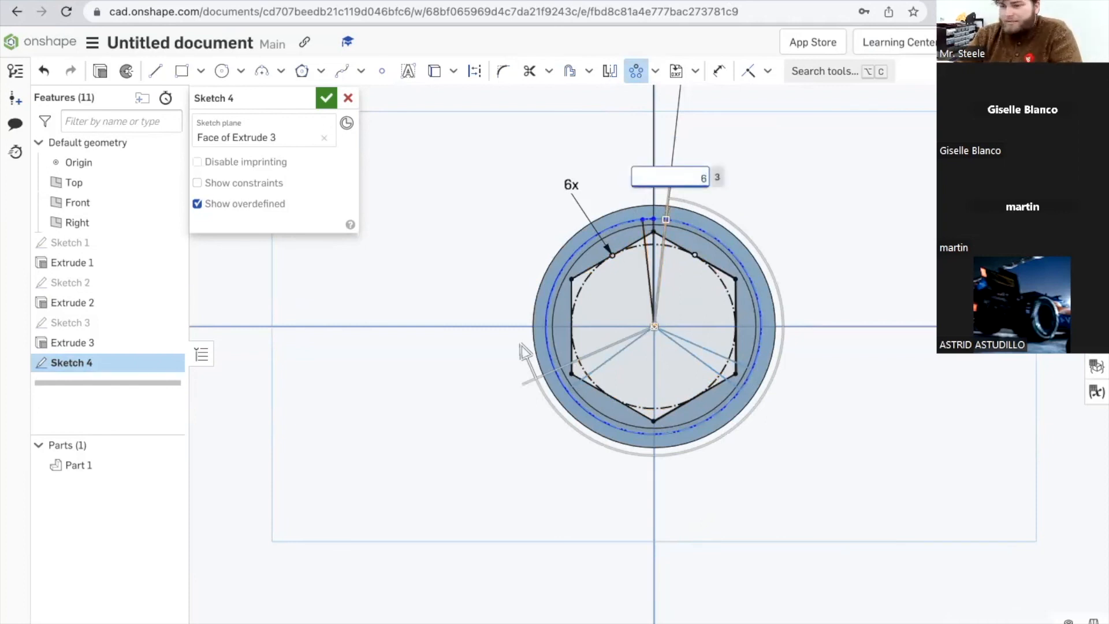
{"action": "key", "text": "Return"}
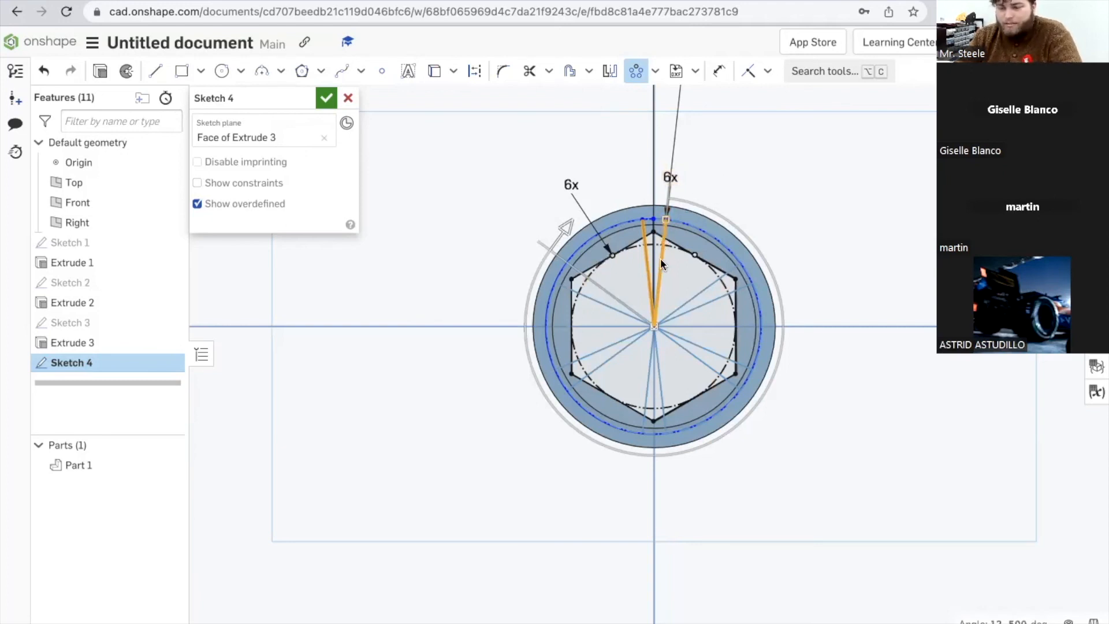
{"action": "left_click", "coordinate": [722, 177]}
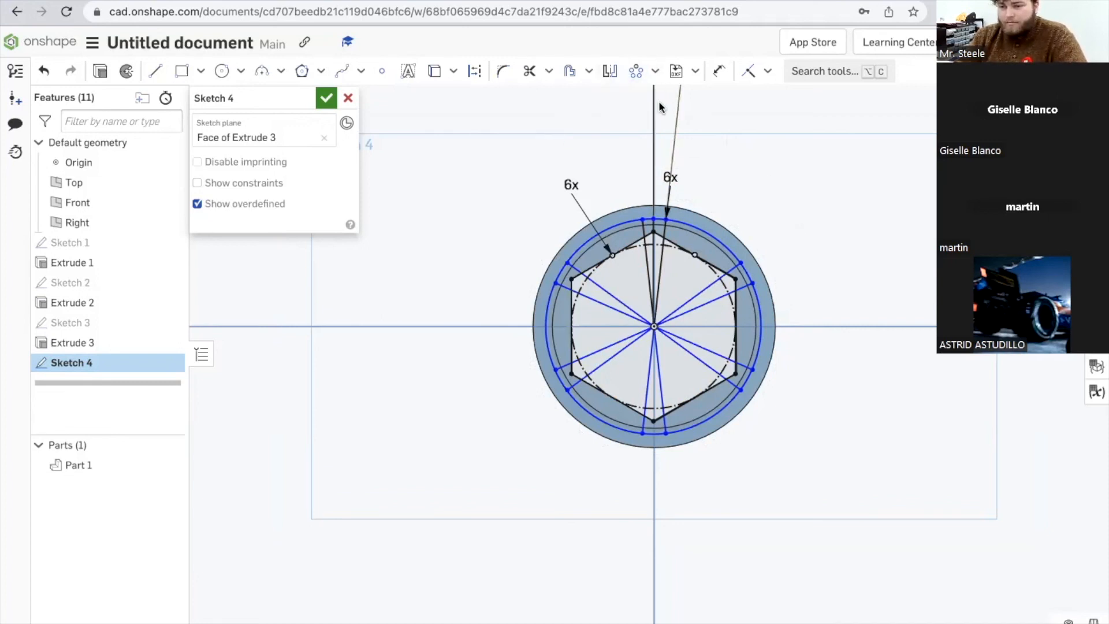
Step: Finish the wedge sketch and start a solid extrusion from it that removes material from Part 1
{"action": "left_click", "coordinate": [100, 71]}
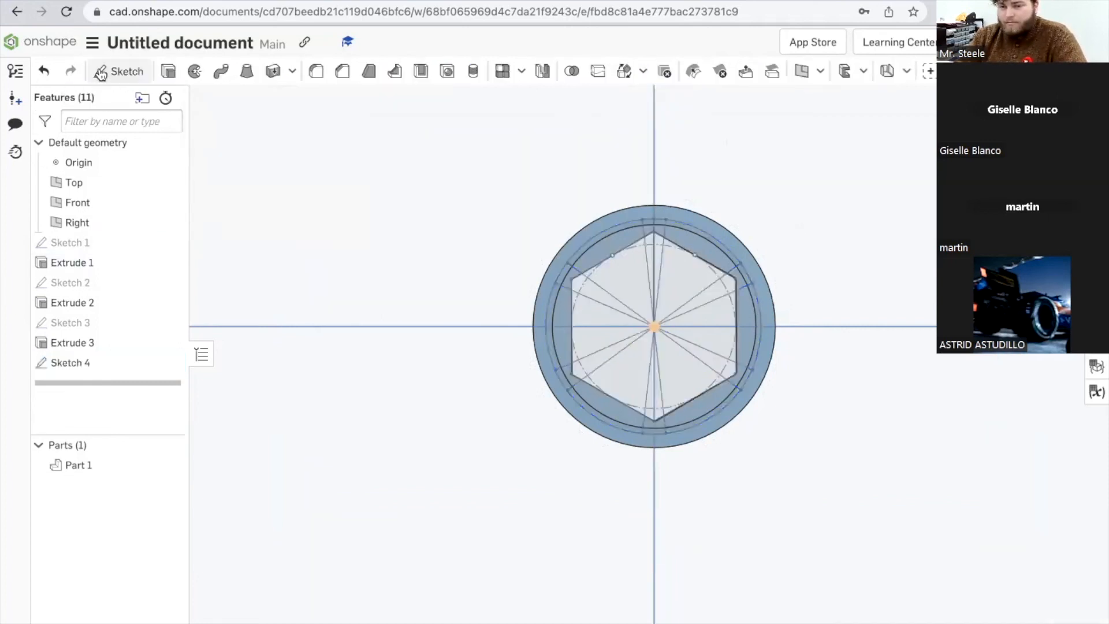
{"action": "key", "text": "shift+e"}
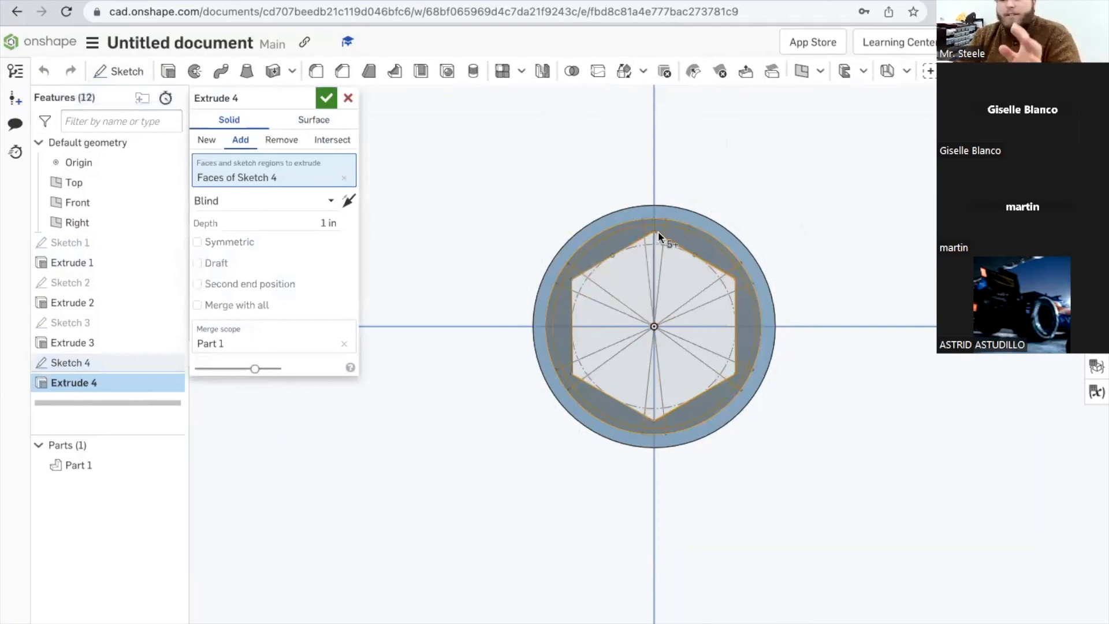
{"action": "left_click", "coordinate": [281, 141]}
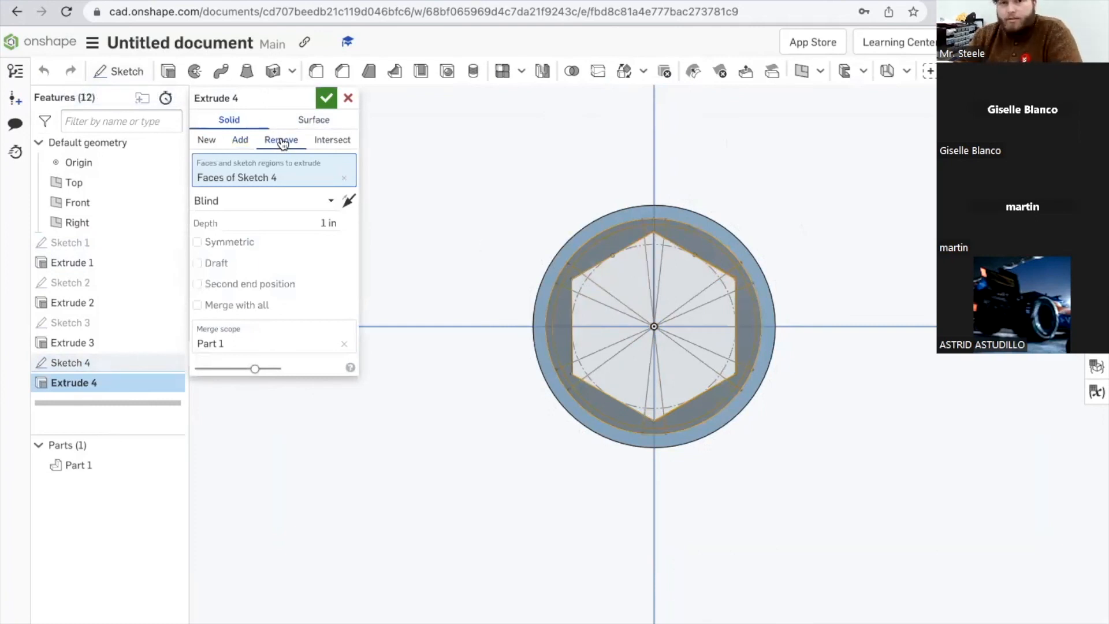
{"action": "left_click", "coordinate": [651, 224]}
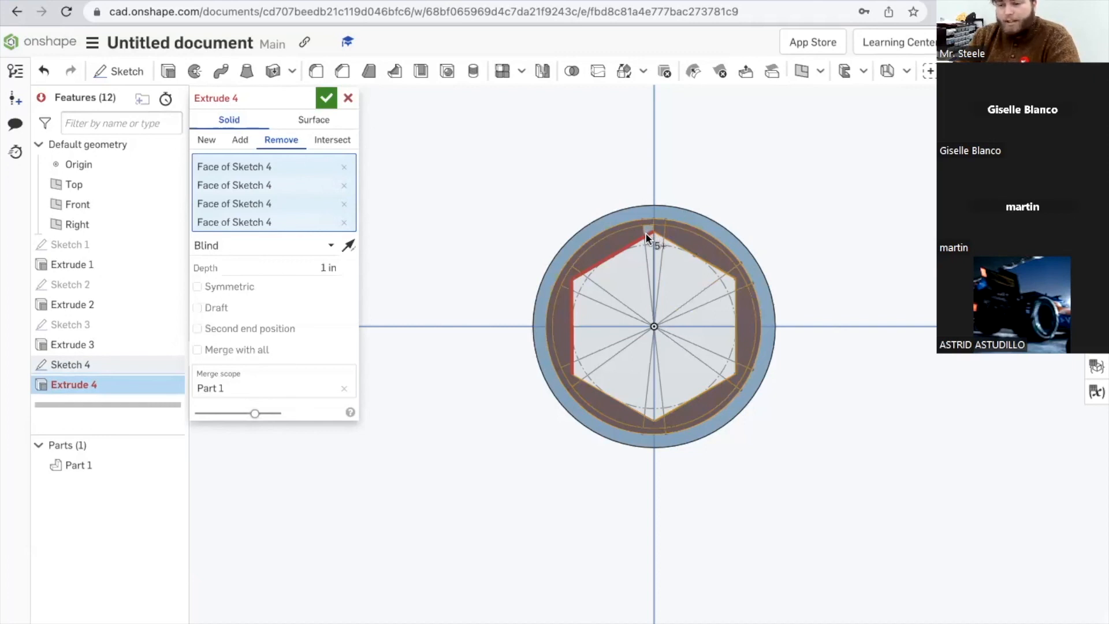
Step: Clear all the sketch regions preselected for the cut extrusion
{"action": "left_click", "coordinate": [345, 168]}
{"action": "left_click", "coordinate": [345, 169]}
{"action": "left_click", "coordinate": [345, 169]}
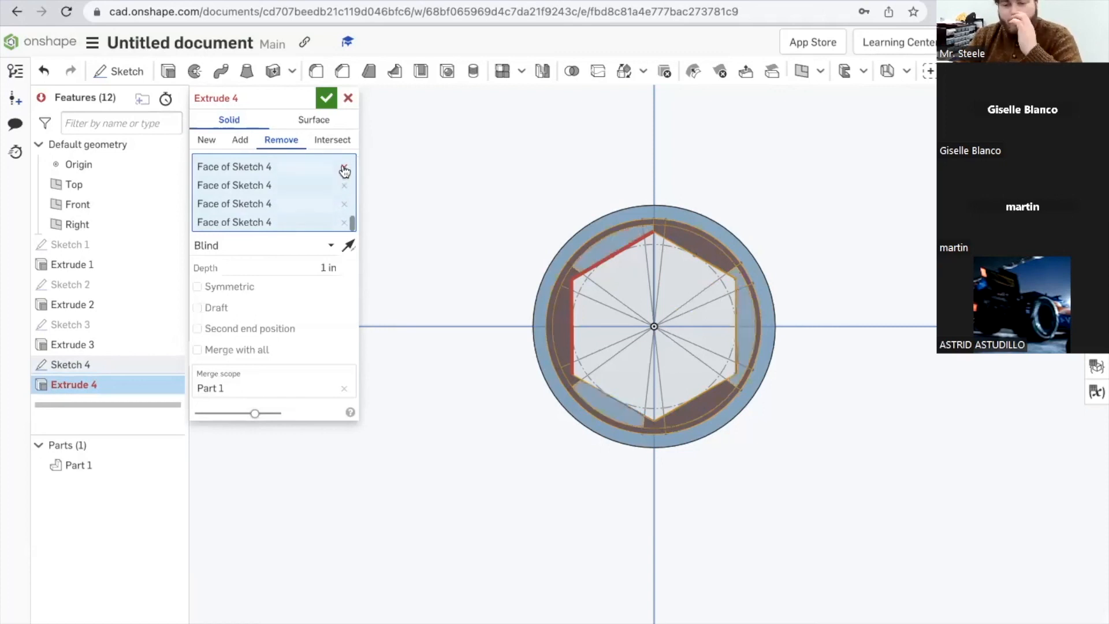
{"action": "left_click", "coordinate": [345, 169]}
{"action": "left_click", "coordinate": [345, 168]}
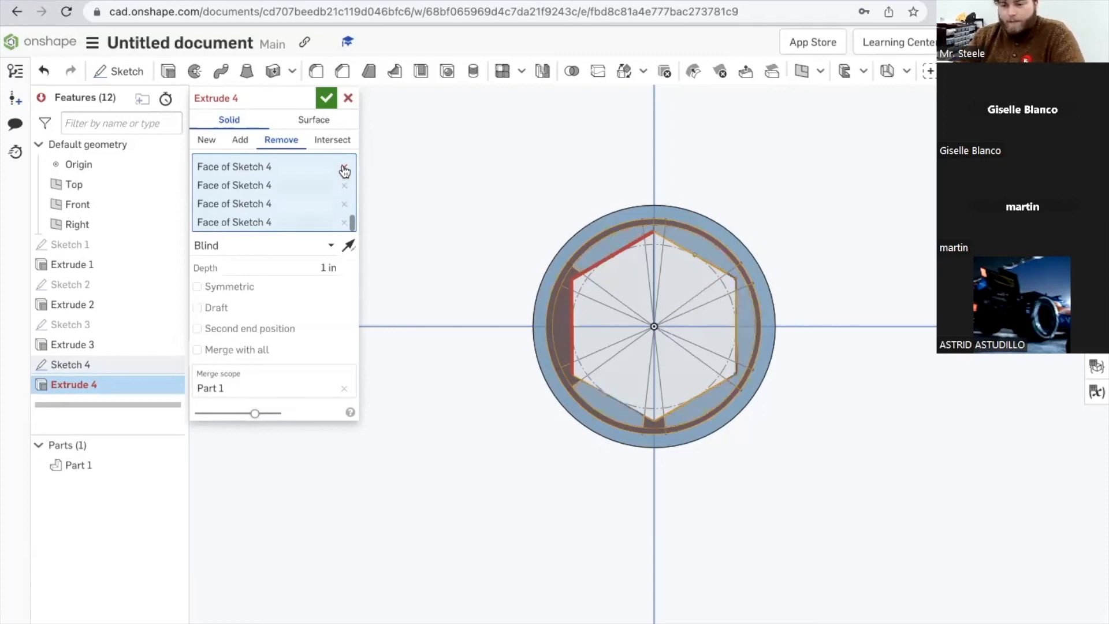
{"action": "left_click", "coordinate": [345, 168]}
{"action": "left_click", "coordinate": [345, 169]}
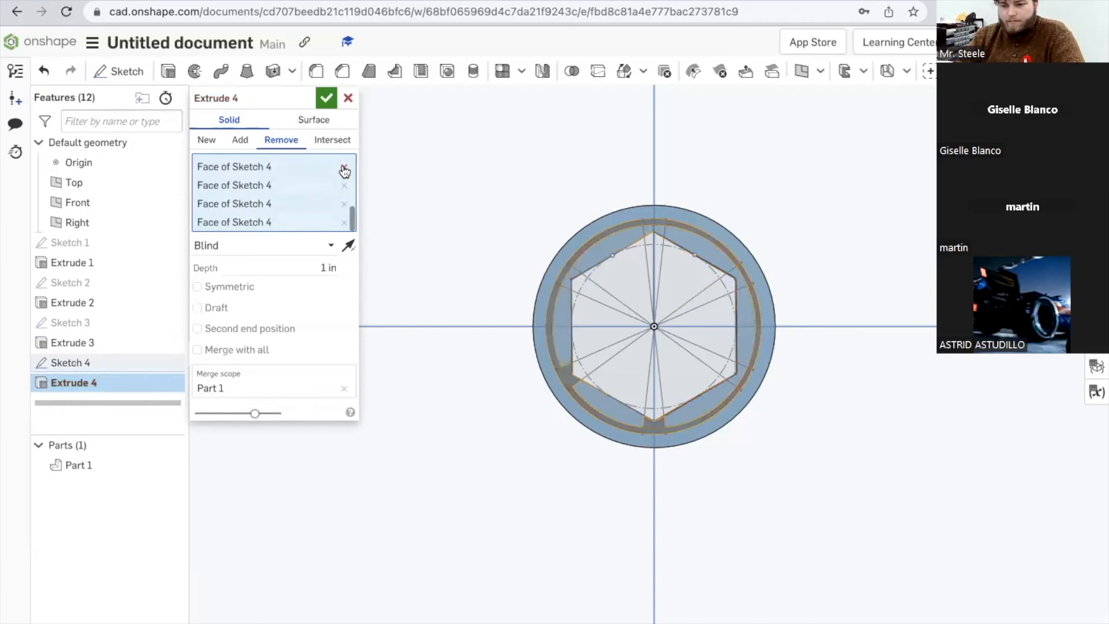
{"action": "left_click", "coordinate": [345, 169]}
{"action": "left_click", "coordinate": [345, 169]}
{"action": "left_click", "coordinate": [345, 169]}
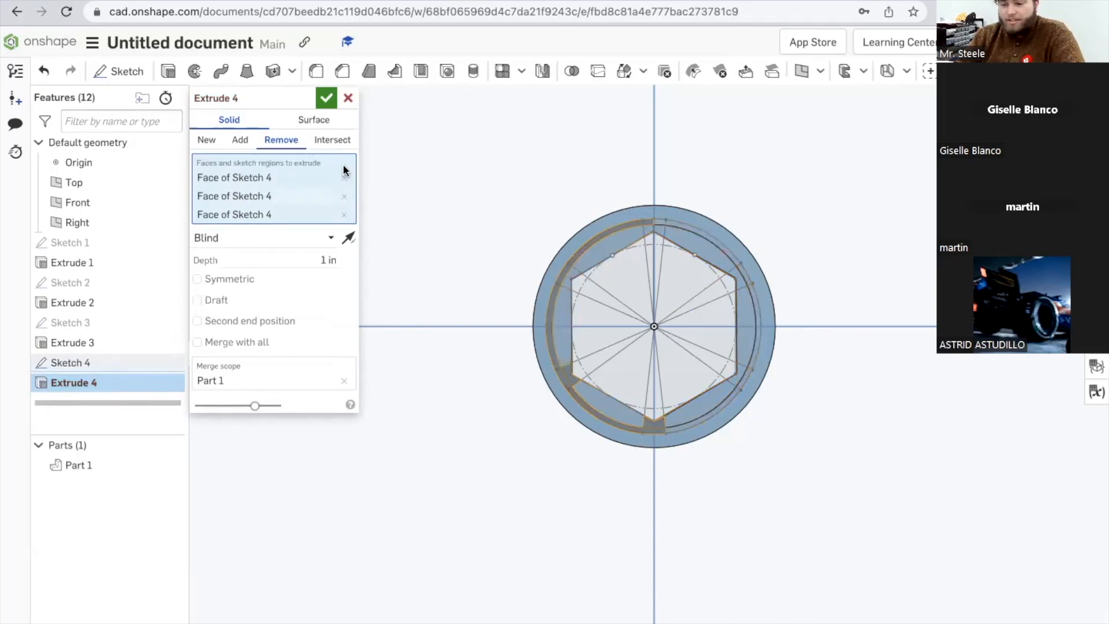
{"action": "left_click", "coordinate": [344, 179]}
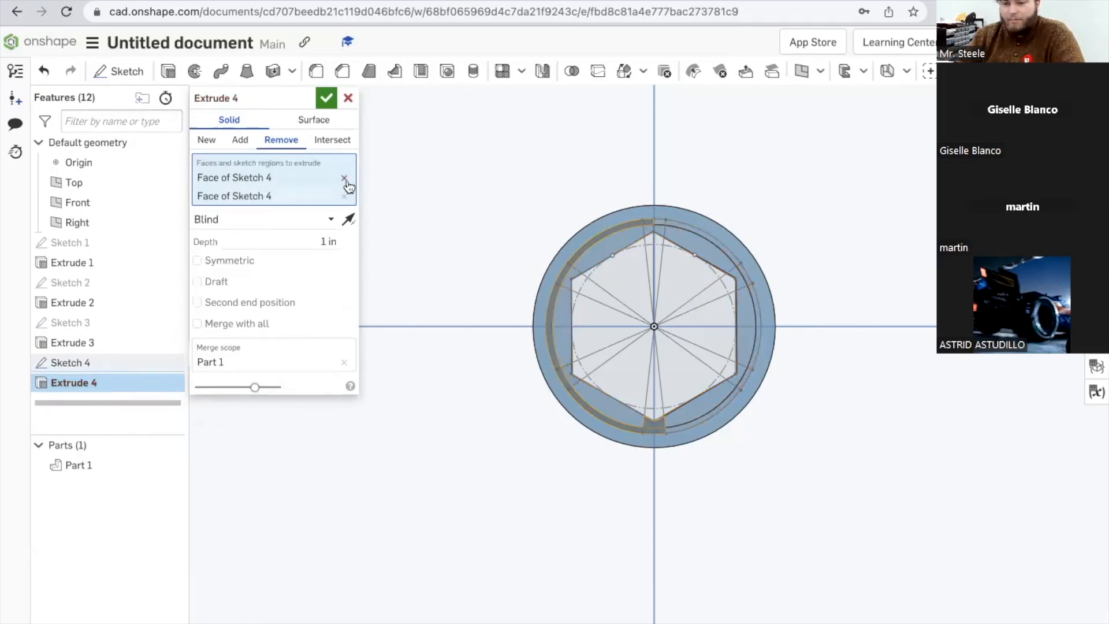
{"action": "left_click", "coordinate": [345, 179]}
{"action": "left_click", "coordinate": [345, 180]}
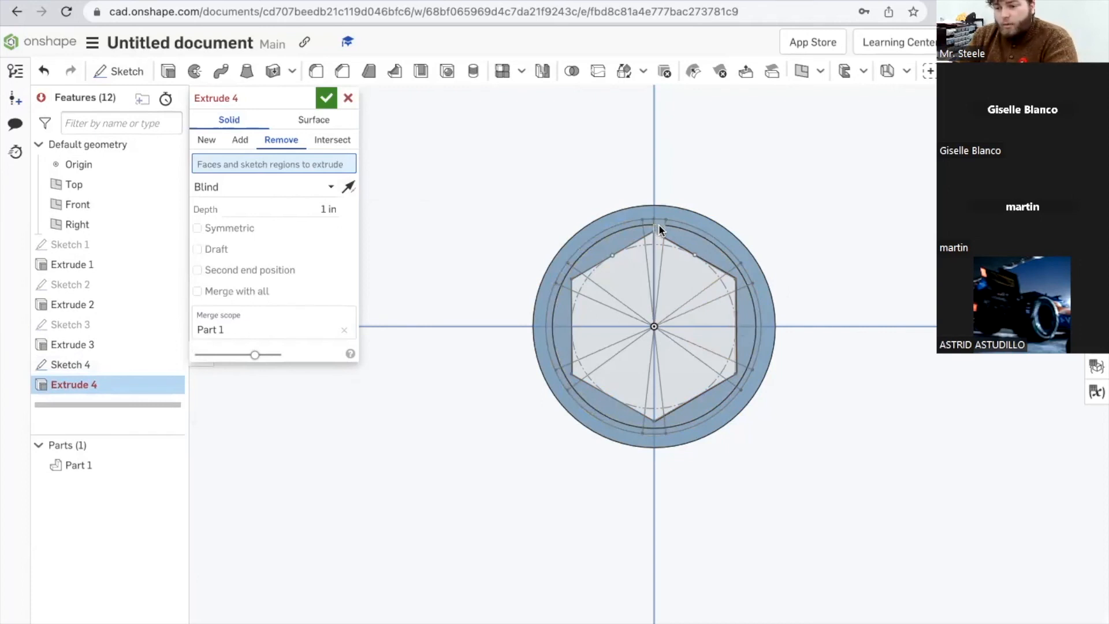
Step: Select the small wedge regions between the hexagon's six corners and the ring's inner circle for the cut
{"action": "scroll", "coordinate": [670, 260], "scroll_direction": "up", "scroll_amount": 5}
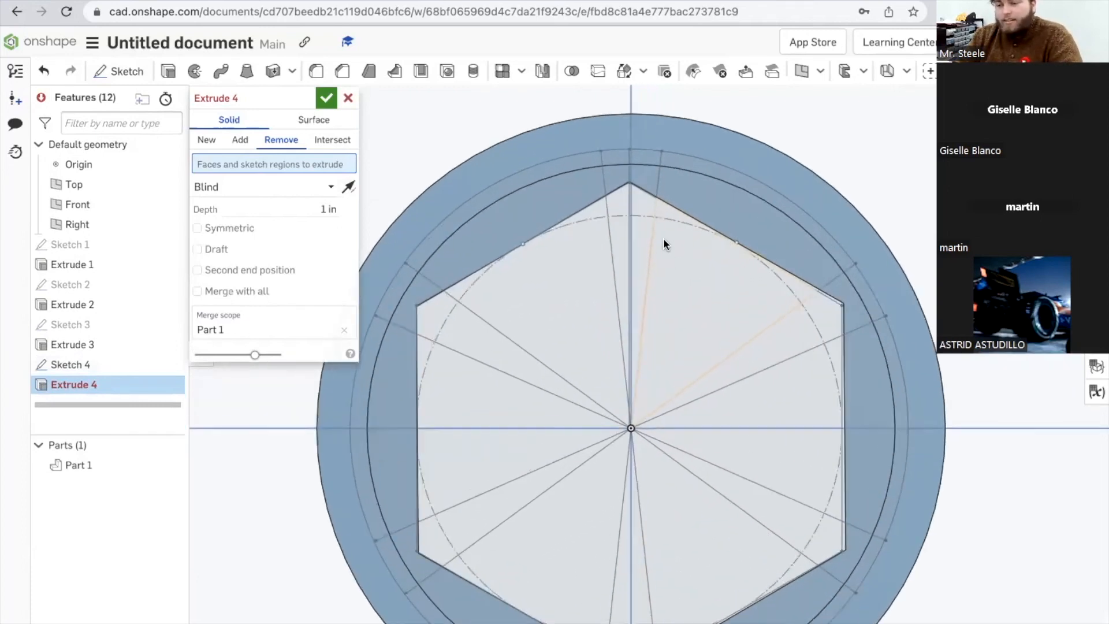
{"action": "left_click", "coordinate": [638, 181]}
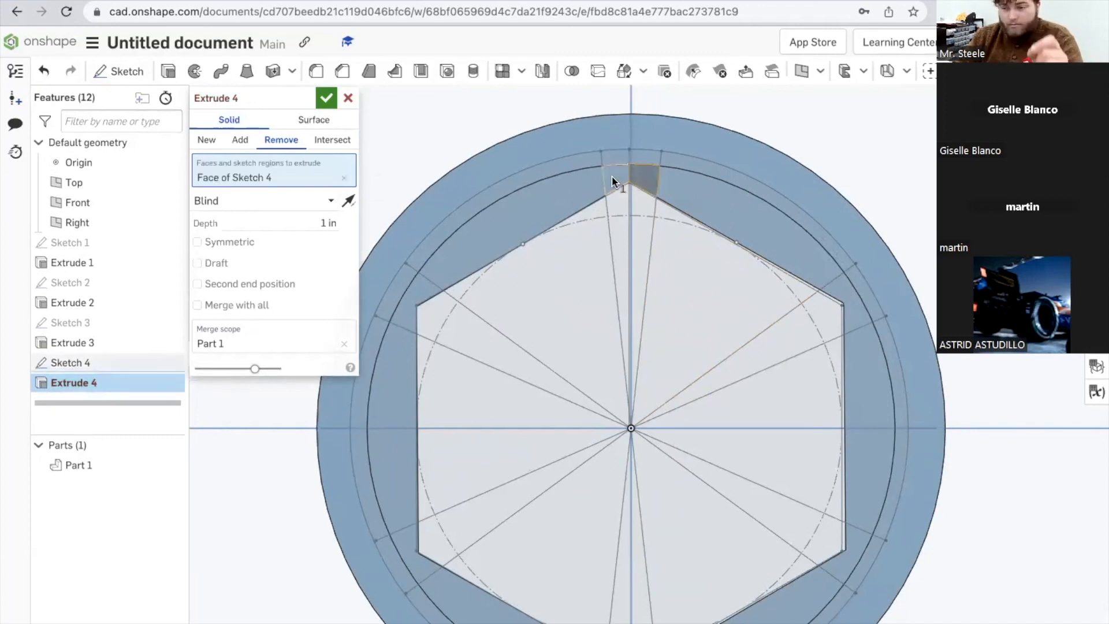
{"action": "left_click", "coordinate": [611, 180]}
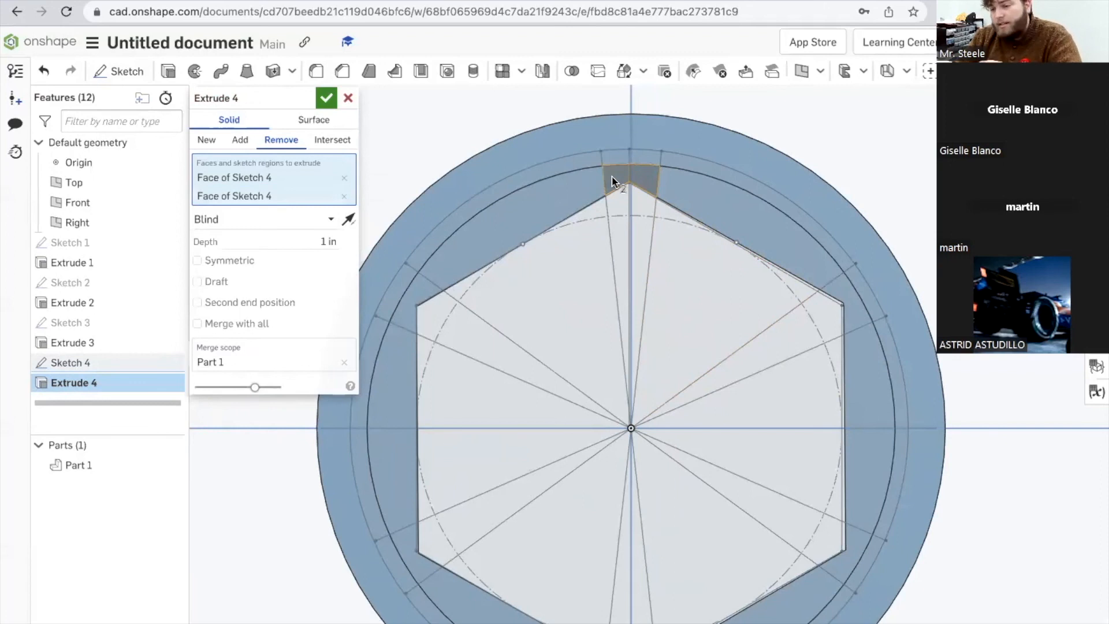
{"action": "scroll", "coordinate": [663, 269], "scroll_direction": "down", "scroll_amount": 1}
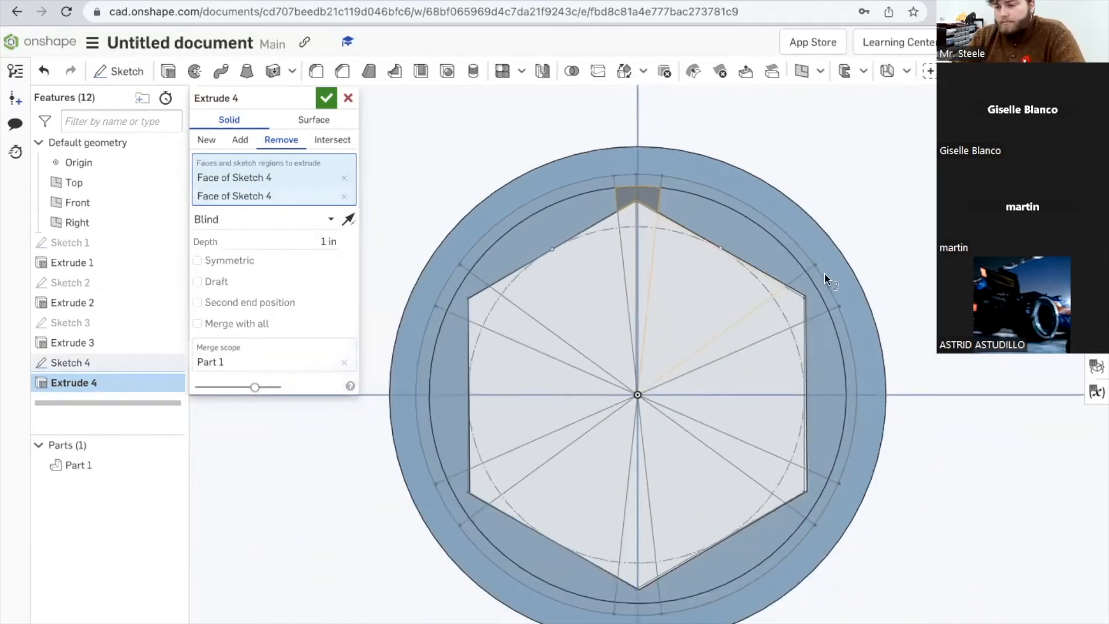
{"action": "left_click", "coordinate": [809, 295]}
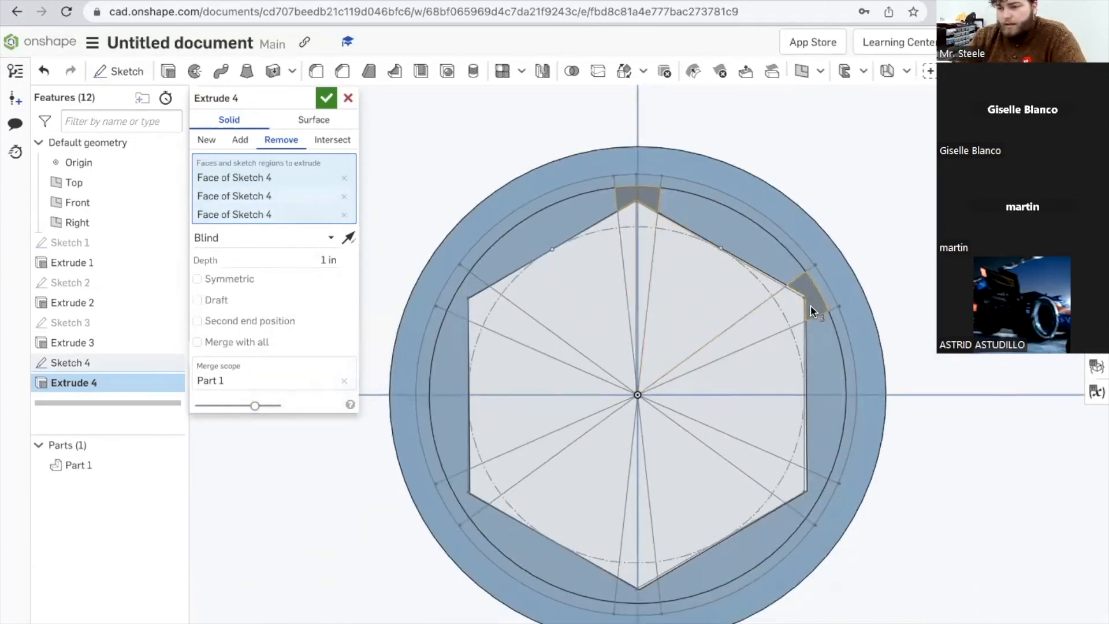
{"action": "left_click", "coordinate": [811, 485]}
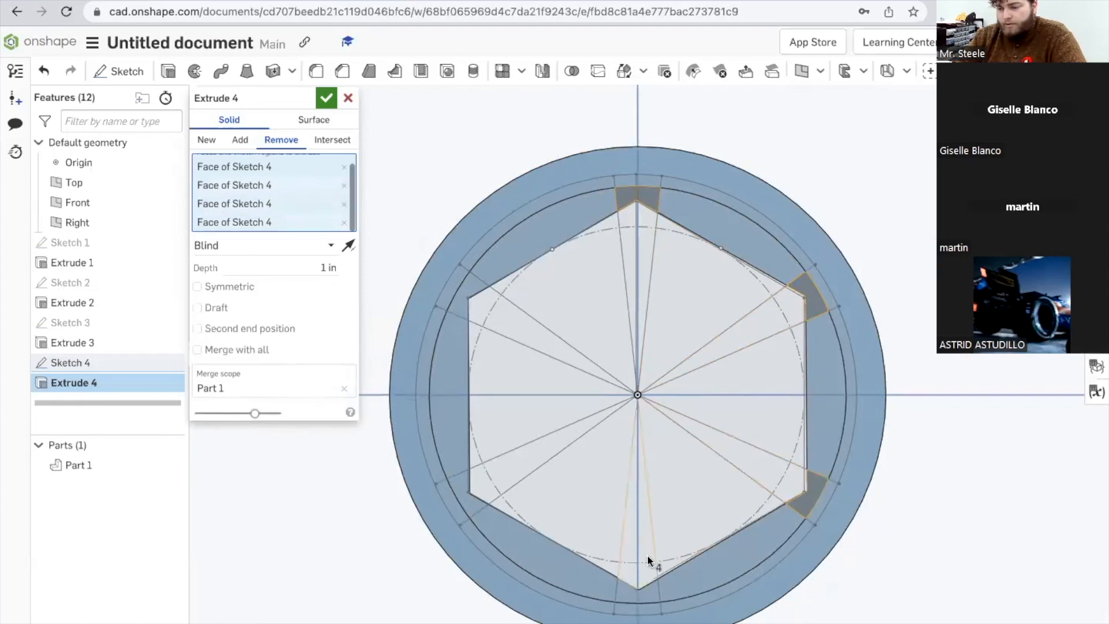
{"action": "left_click", "coordinate": [646, 587]}
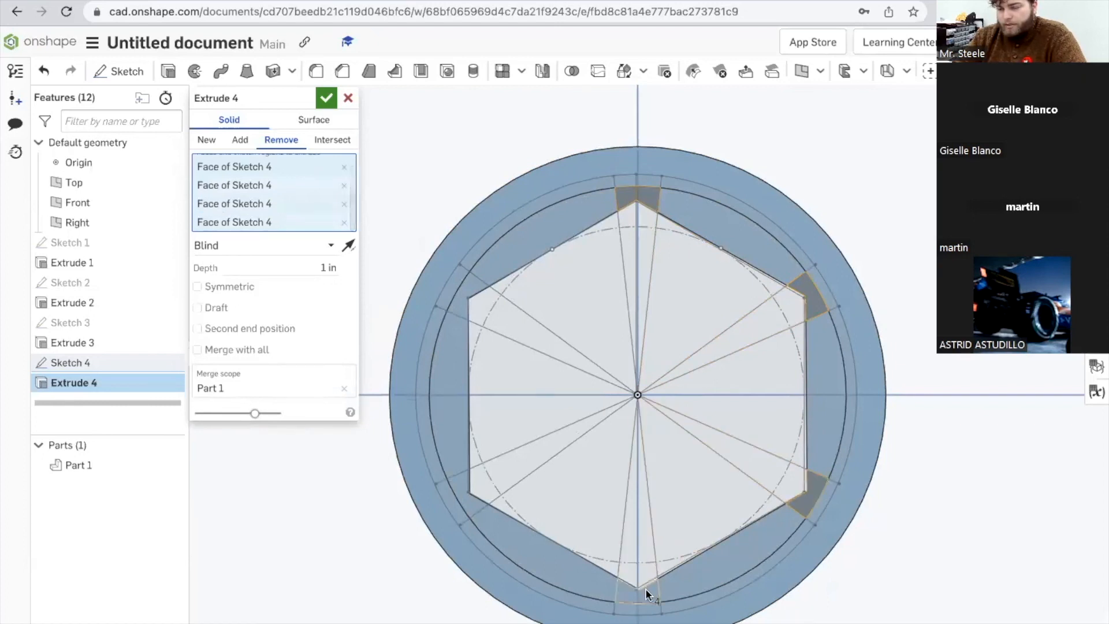
{"action": "left_click", "coordinate": [458, 489]}
{"action": "left_click", "coordinate": [461, 310]}
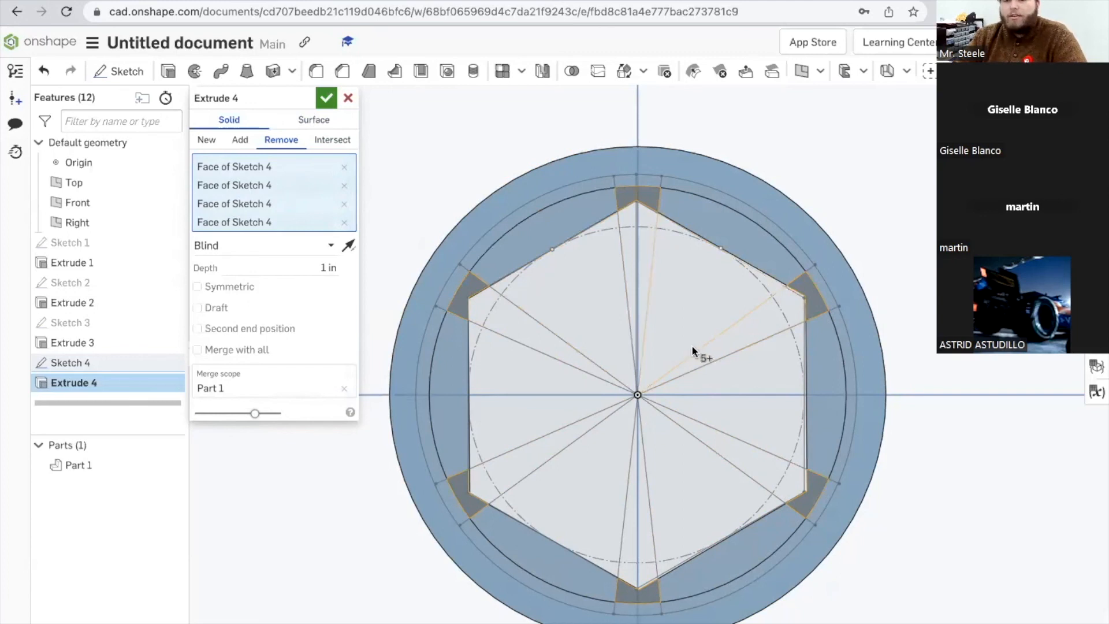
Step: Set the notch cut's depth to 1mm+0.51in and finish the extrusion
{"action": "left_click", "coordinate": [328, 269]}
{"action": "left_click", "coordinate": [327, 268]}
{"action": "left_click_drag", "start_coordinate": [337, 268], "coordinate": [320, 268]}
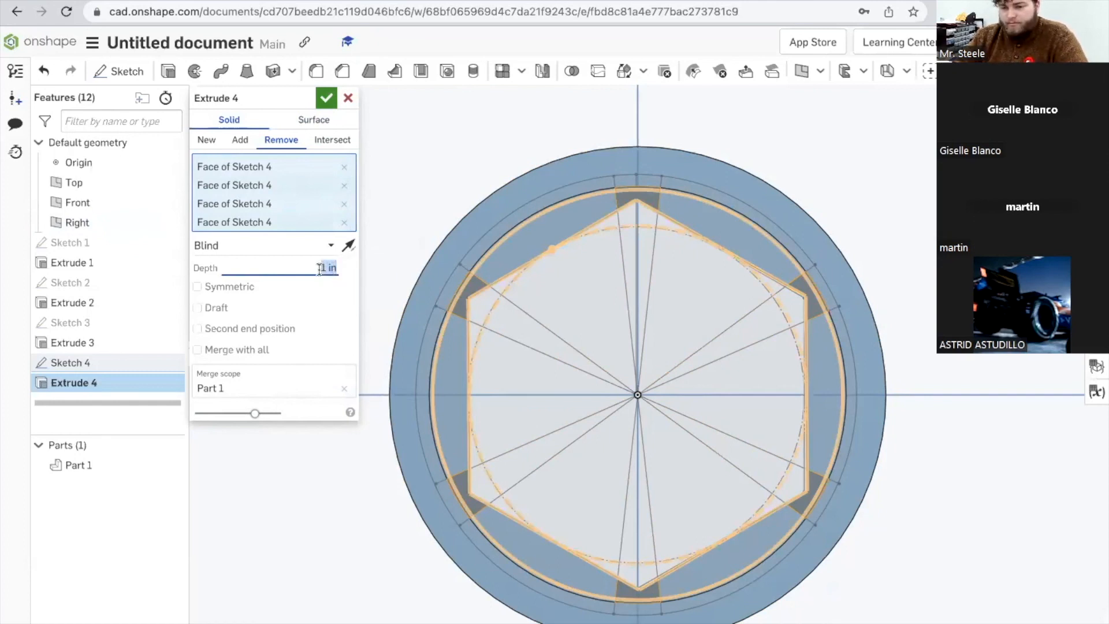
{"action": "type", "text": "1mm"}
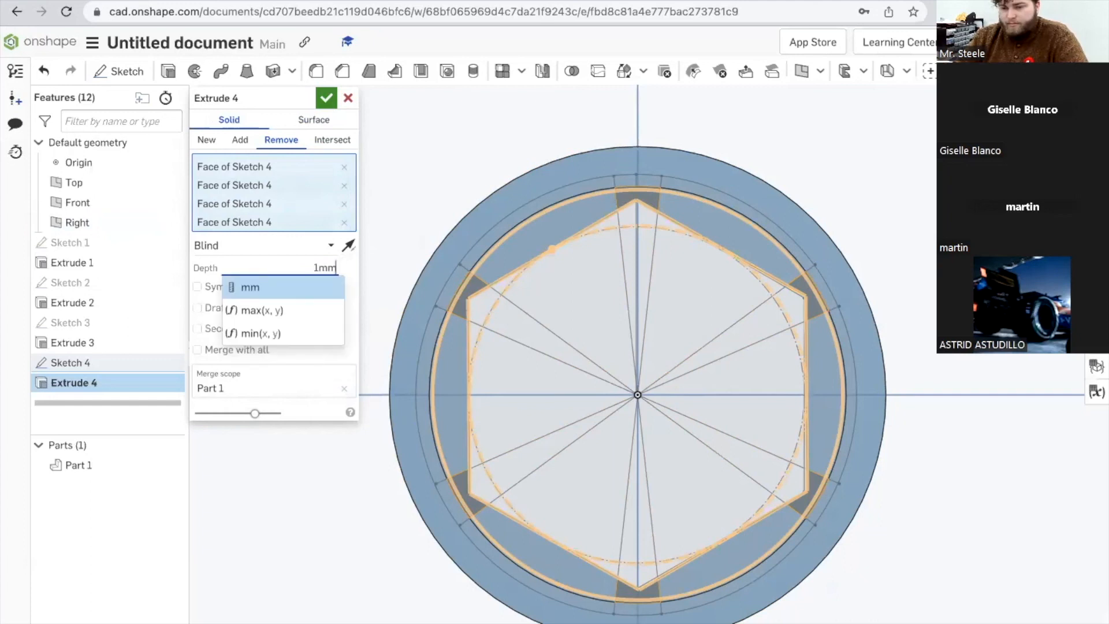
{"action": "type", "text": "+"}
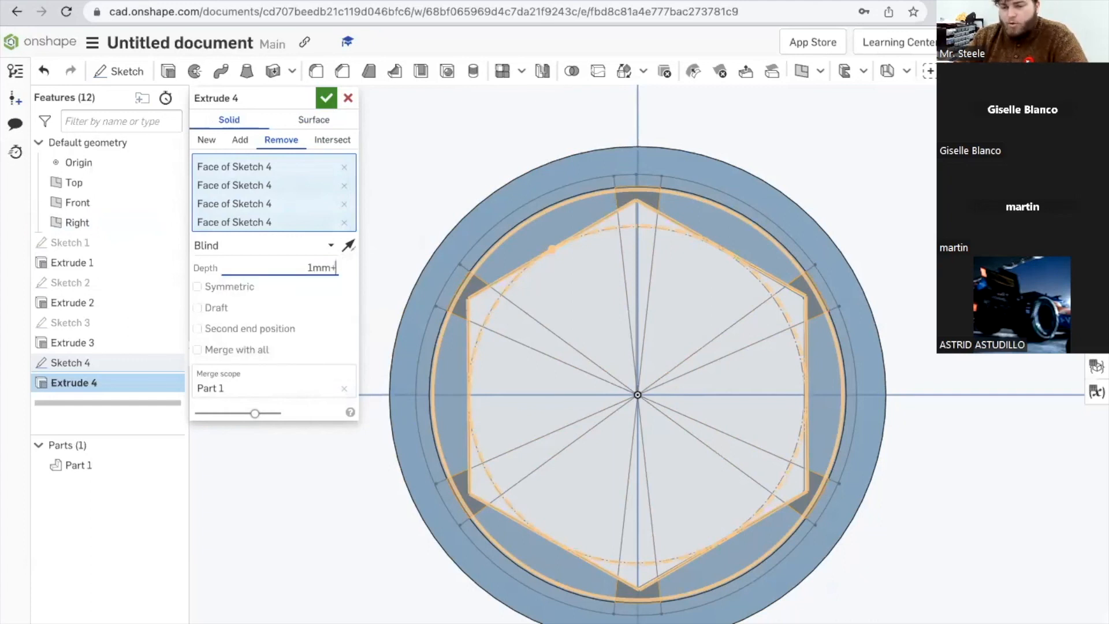
{"action": "type", "text": "0."}
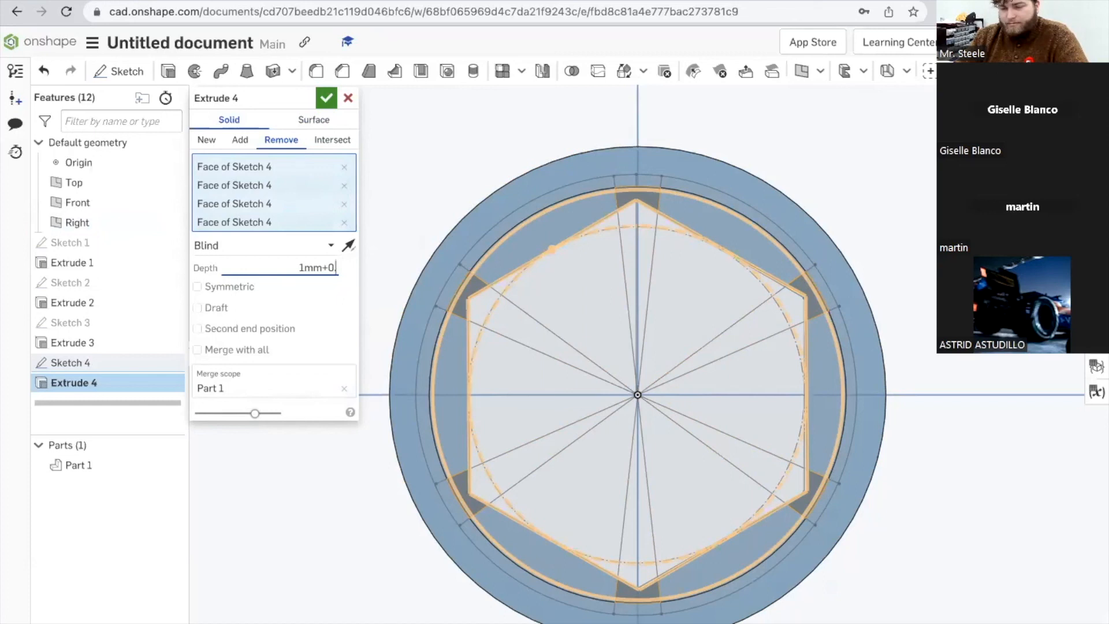
{"action": "type", "text": "51"}
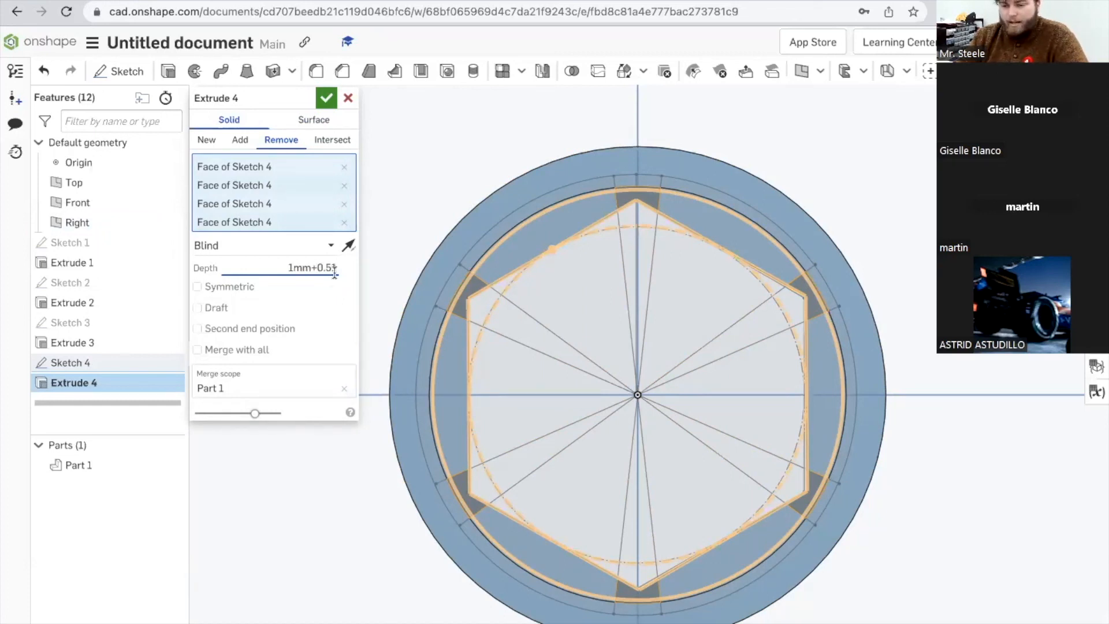
{"action": "type", "text": "in"}
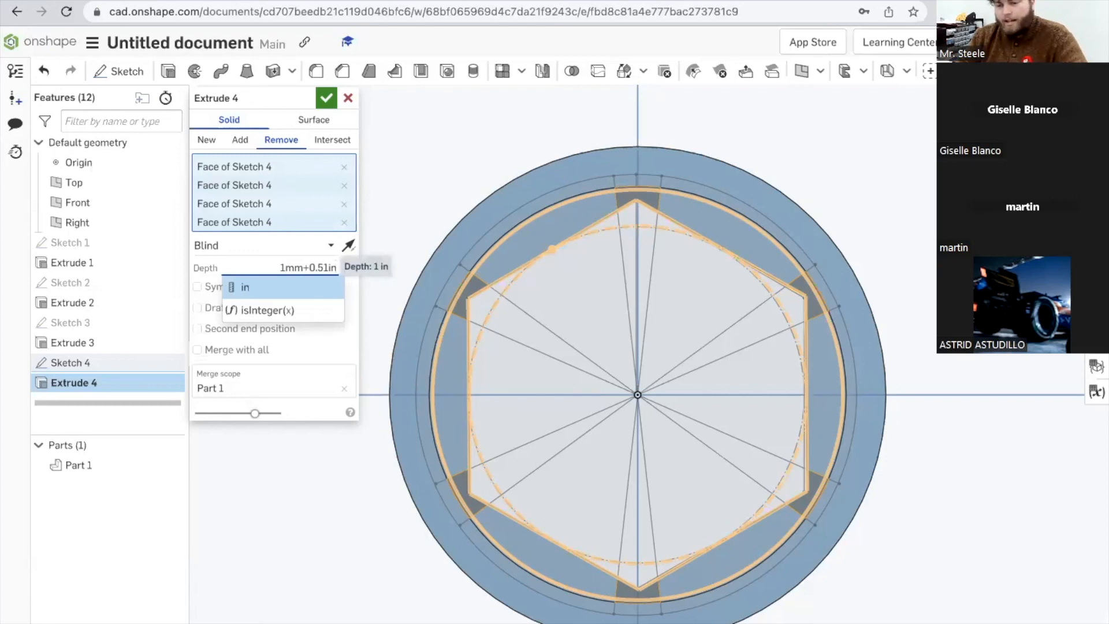
{"action": "key", "text": "Return"}
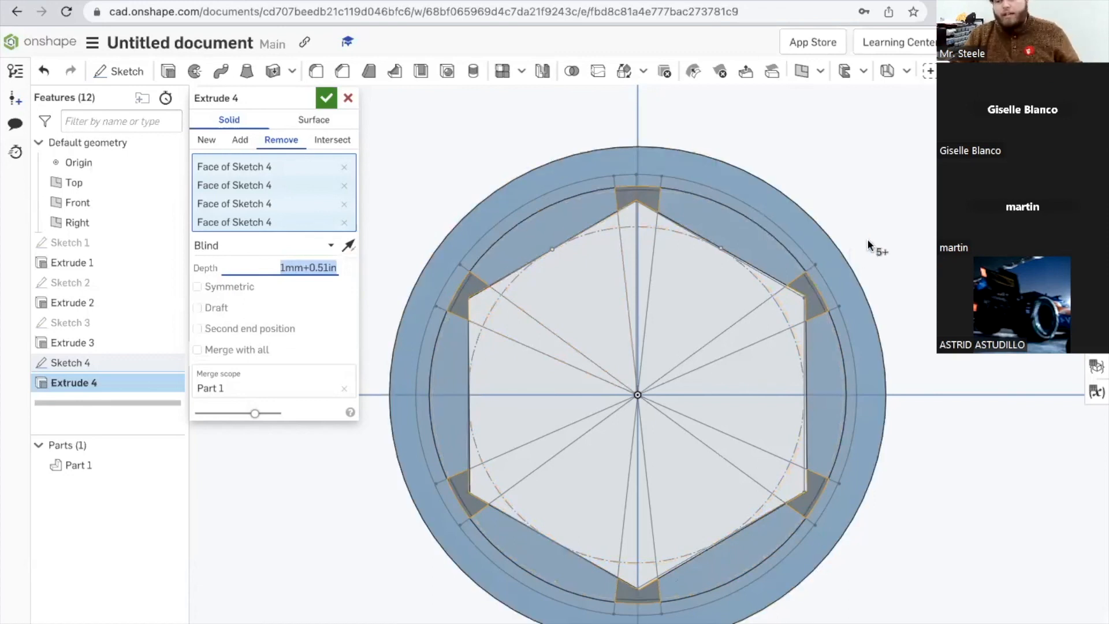
{"action": "mouse_move", "coordinate": [902, 252]}
{"action": "right_mouse_down"}
{"action": "mouse_move", "coordinate": [879, 289]}
{"action": "mouse_move", "coordinate": [876, 260]}
{"action": "mouse_move", "coordinate": [886, 255]}
{"action": "mouse_move", "coordinate": [868, 256]}
{"action": "right_mouse_up"}
{"action": "mouse_move", "coordinate": [850, 260]}
{"action": "right_mouse_down"}
{"action": "mouse_move", "coordinate": [829, 279]}
{"action": "mouse_move", "coordinate": [841, 272]}
{"action": "right_mouse_up"}
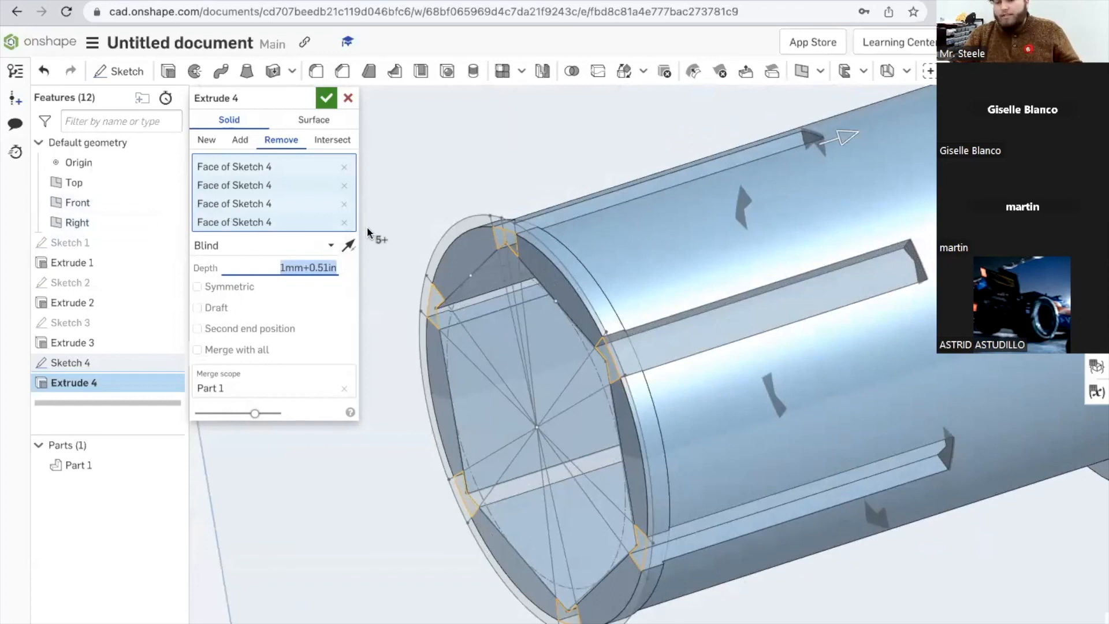
{"action": "right_click_drag", "start_coordinate": [549, 378], "coordinate": [566, 373]}
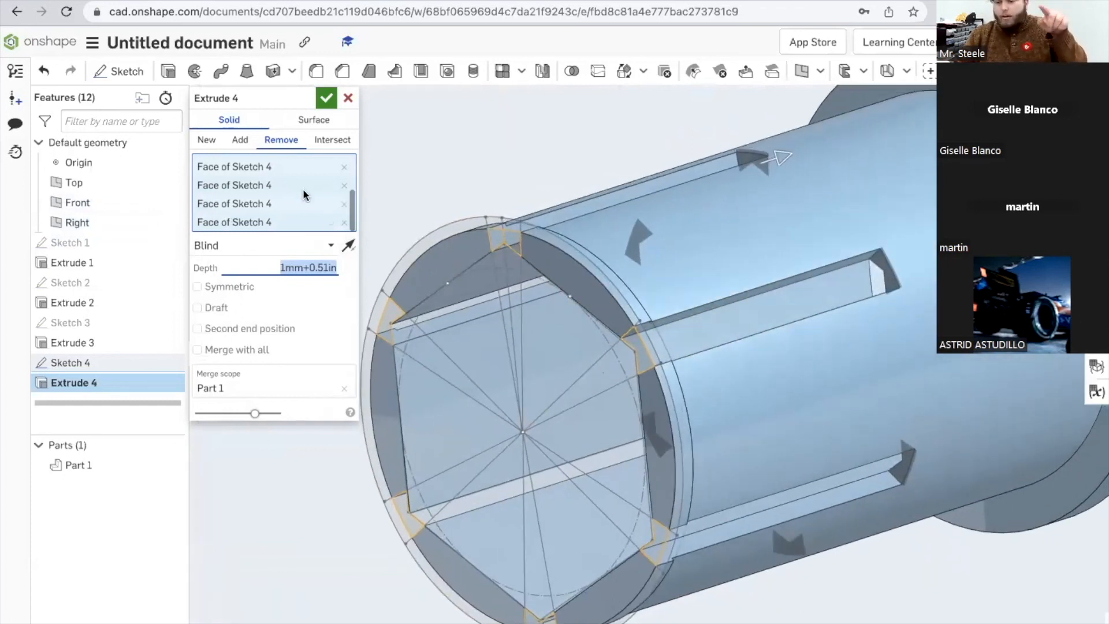
{"action": "left_click", "coordinate": [327, 98]}
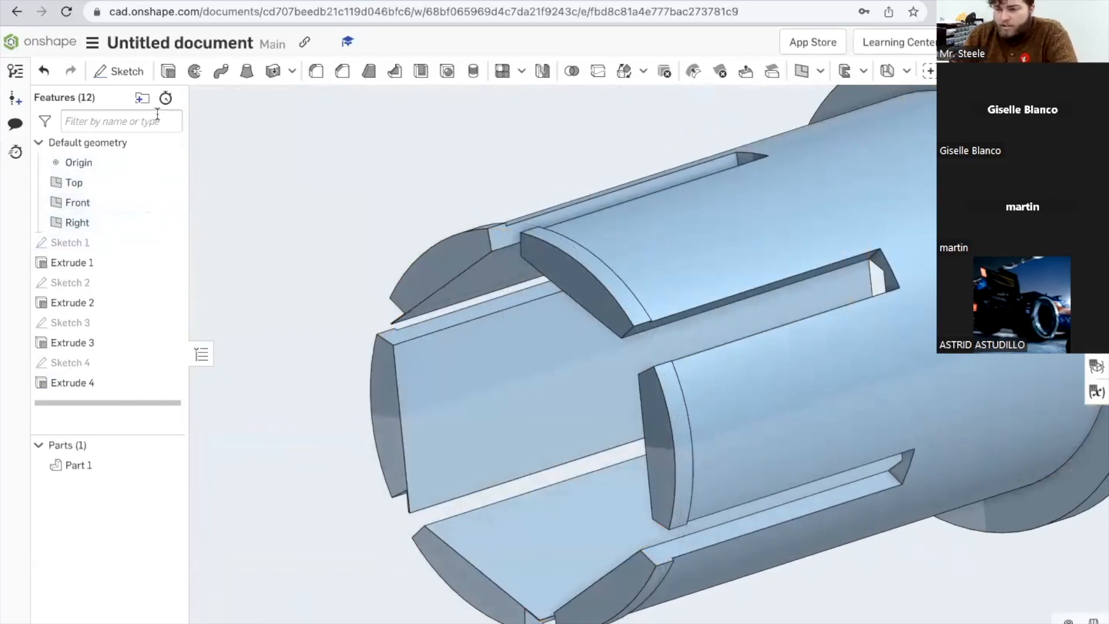
Step: Edit the first extrusion, the hex-bored tube body, and set its depth to 0.51 in
{"action": "left_click", "coordinate": [99, 261]}
{"action": "right_click", "coordinate": [99, 262]}
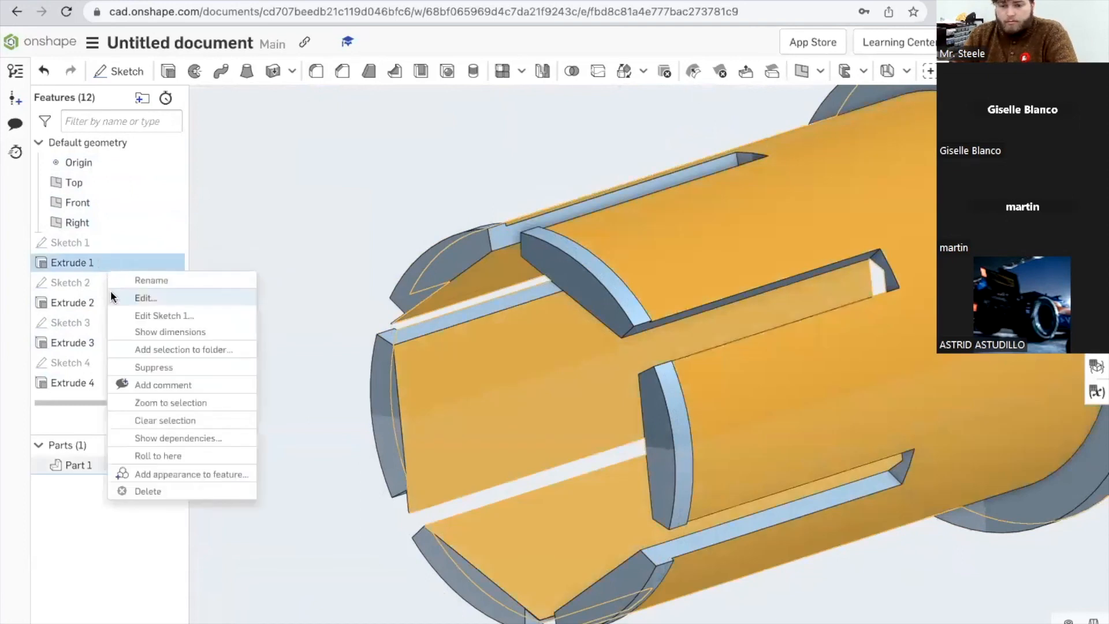
{"action": "left_click", "coordinate": [157, 297]}
{"action": "left_click", "coordinate": [323, 225]}
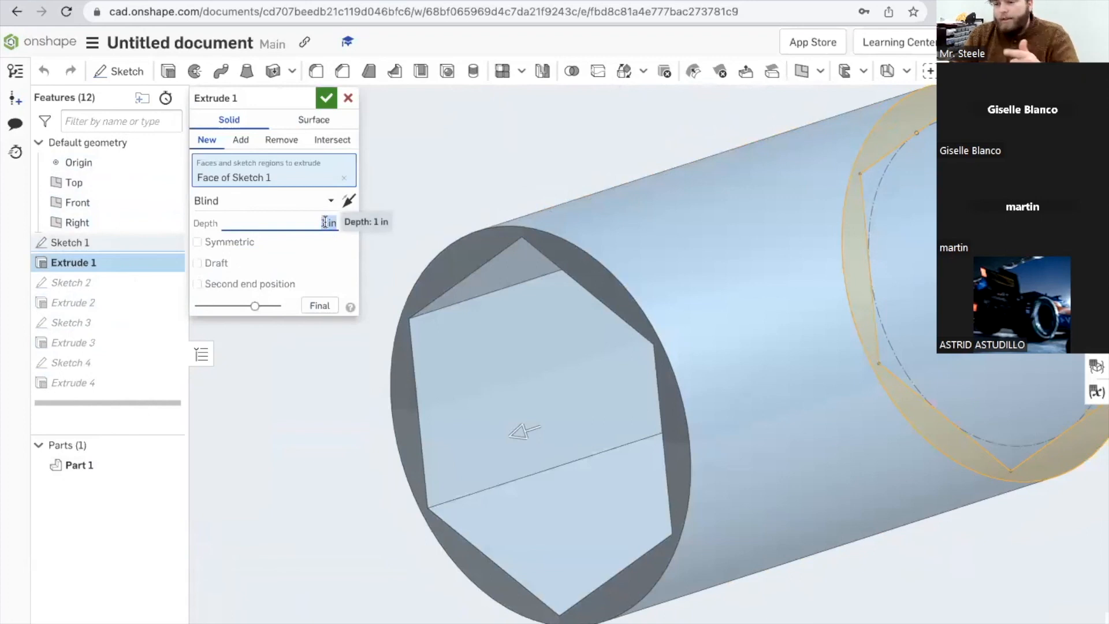
{"action": "left_click", "coordinate": [328, 222]}
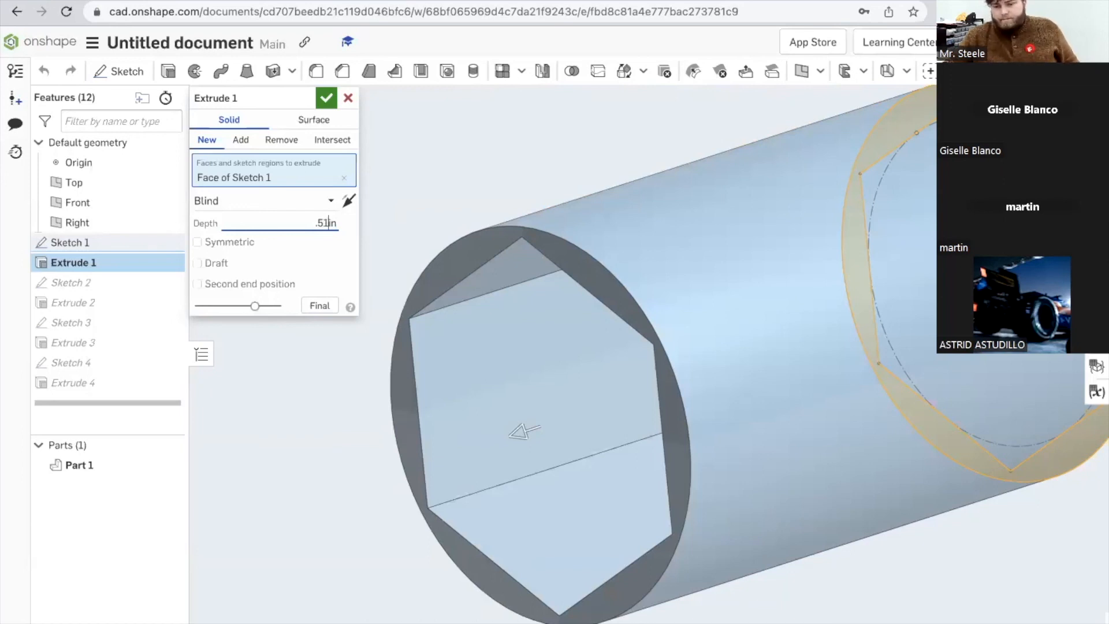
{"action": "key", "text": "Return"}
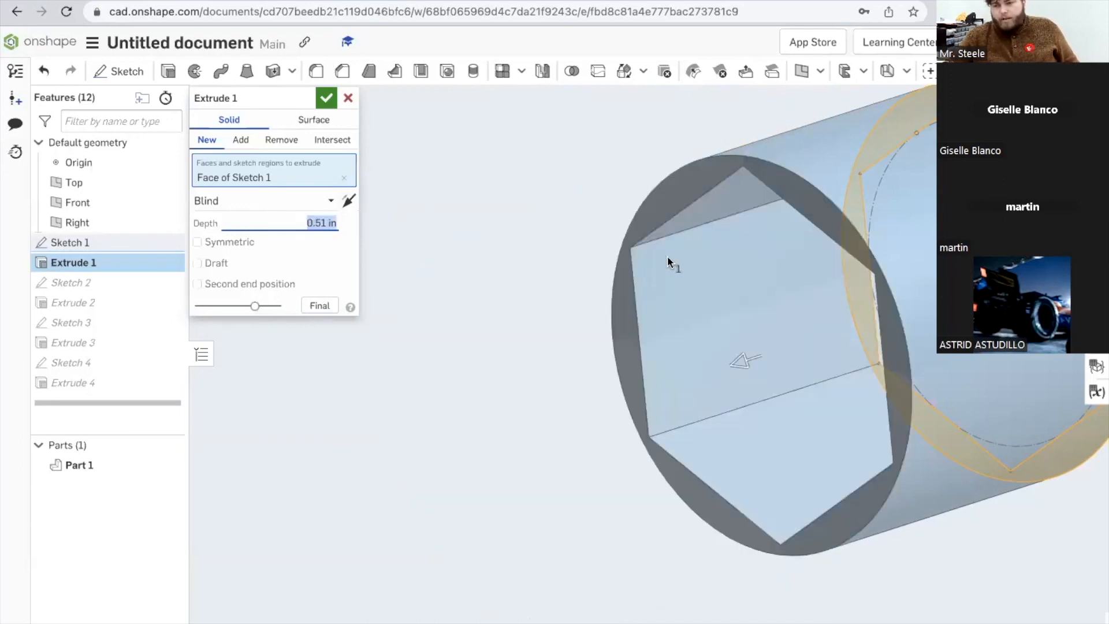
{"action": "left_click", "coordinate": [322, 100]}
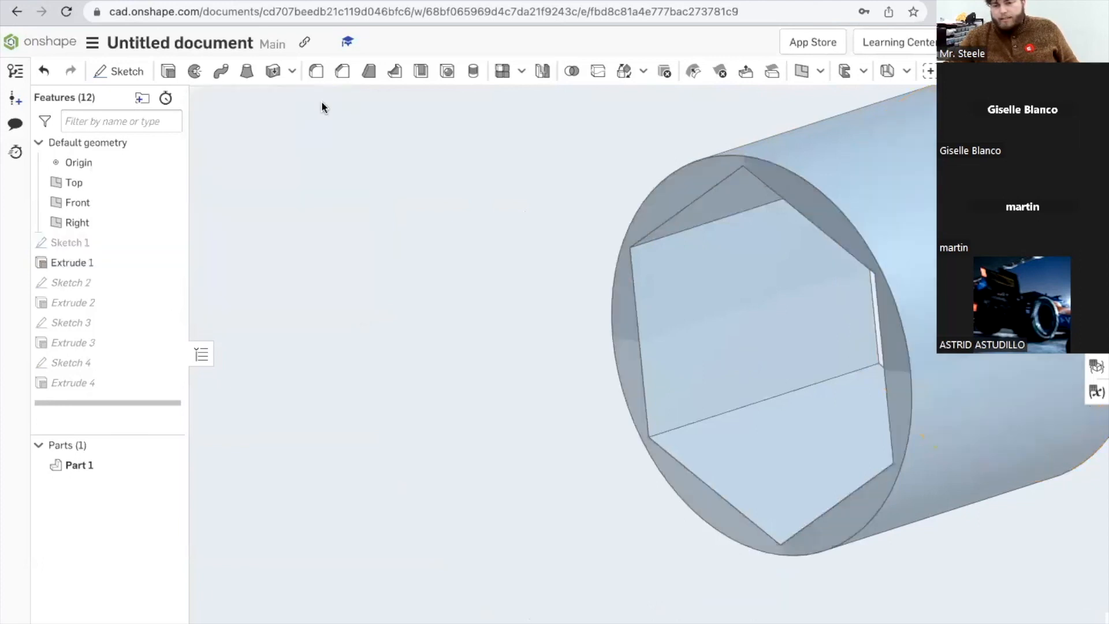
Step: Examine the shortened adaptor's six corner notches and its flange from several angles
{"action": "scroll", "coordinate": [650, 268], "scroll_direction": "up", "scroll_amount": 5}
{"action": "right_click_drag", "start_coordinate": [651, 263], "coordinate": [480, 289]}
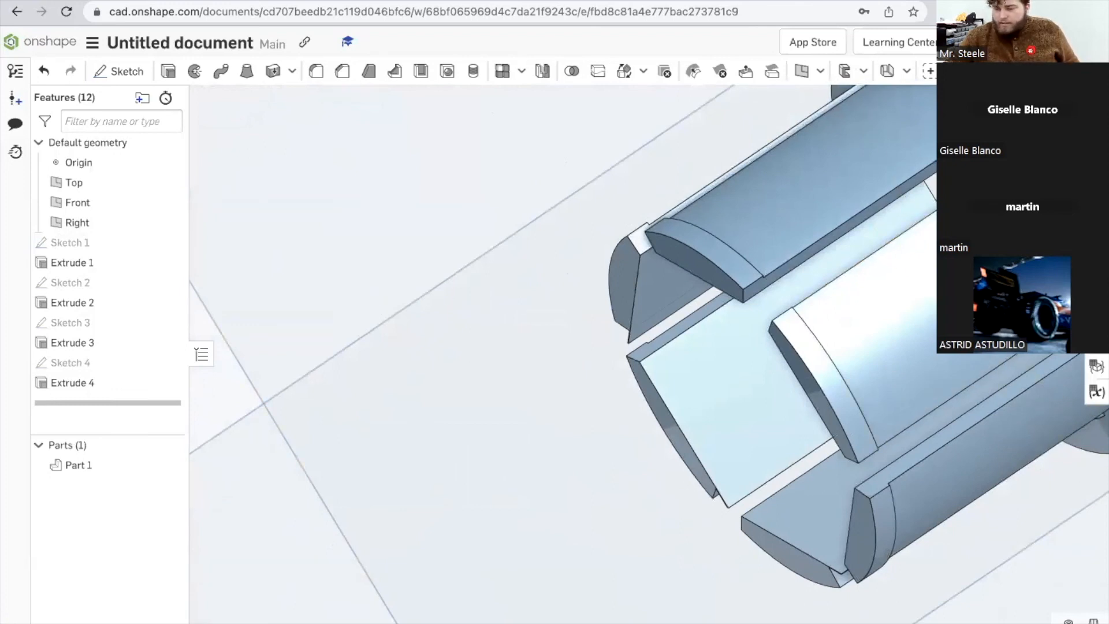
{"action": "key", "text": "shift+5"}
{"action": "right_click_drag", "start_coordinate": [788, 329], "coordinate": [757, 512]}
{"action": "scroll", "coordinate": [758, 512], "scroll_direction": "up", "scroll_amount": 5}
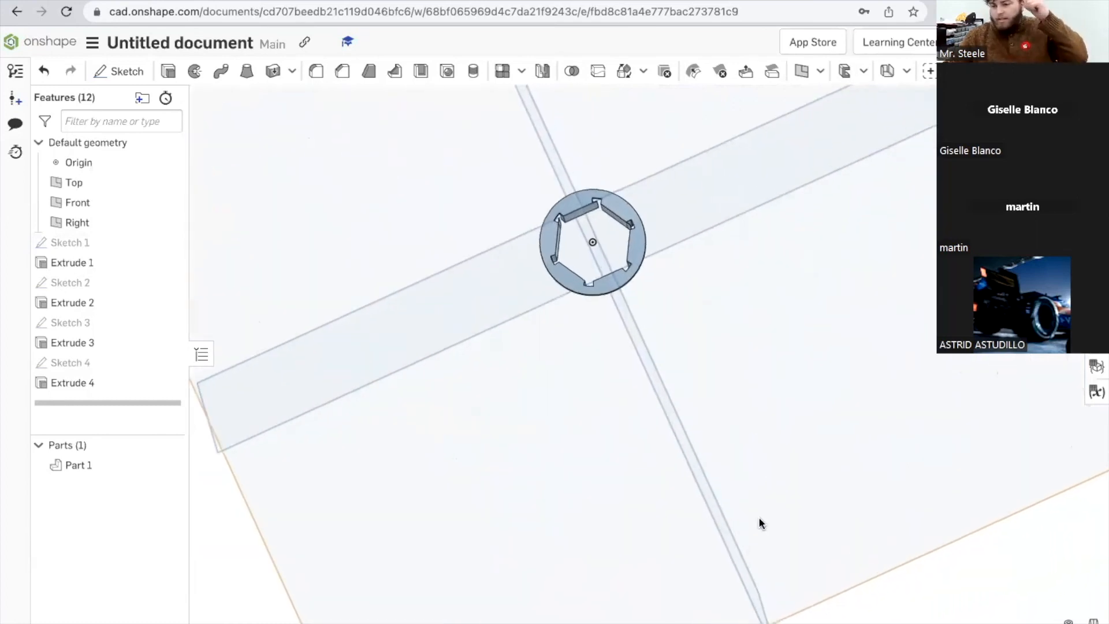
{"action": "right_click_drag", "start_coordinate": [583, 380], "coordinate": [591, 557]}
{"action": "scroll", "coordinate": [589, 404], "scroll_direction": "up", "scroll_amount": 3}
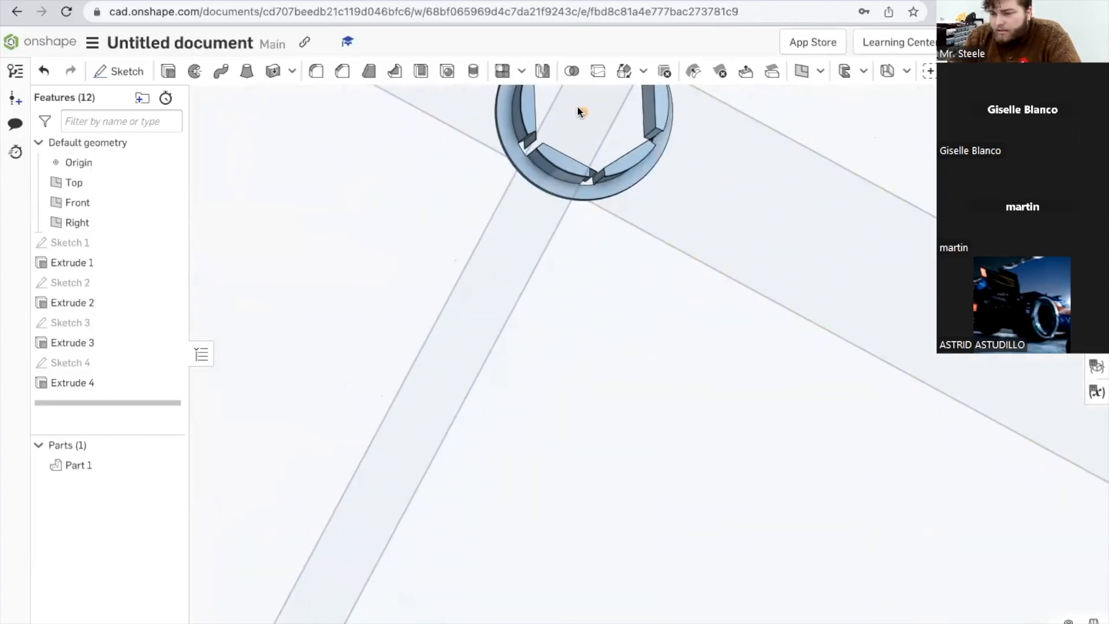
{"action": "scroll", "coordinate": [583, 113], "scroll_direction": "up", "scroll_amount": 4}
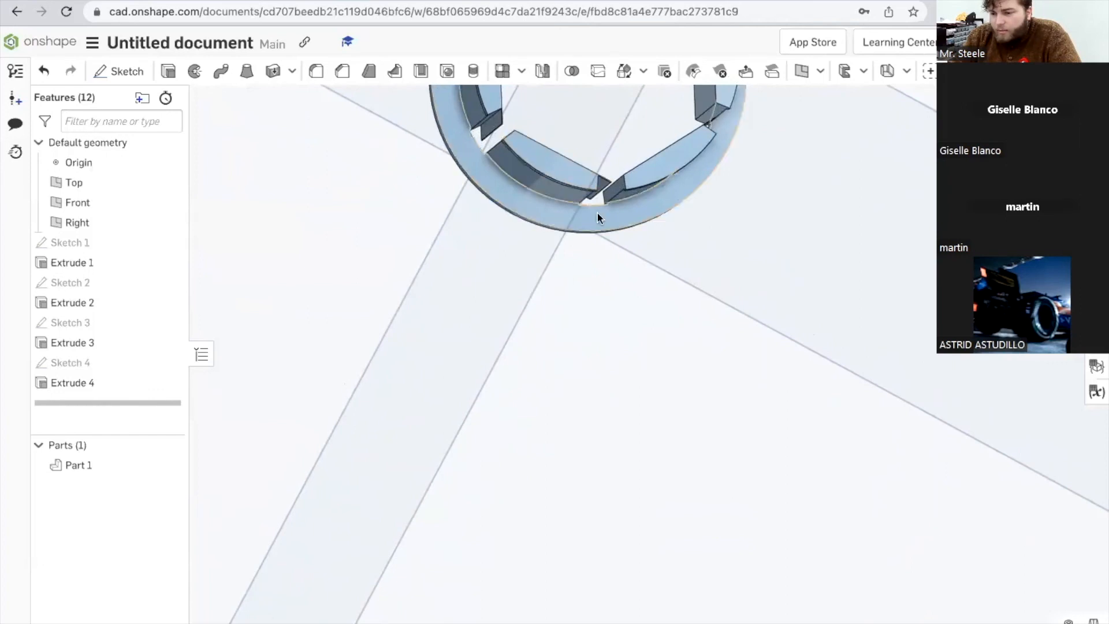
{"action": "mouse_move", "coordinate": [593, 211]}
{"action": "right_mouse_down"}
{"action": "mouse_move", "coordinate": [577, 218]}
{"action": "mouse_move", "coordinate": [574, 193]}
{"action": "mouse_move", "coordinate": [583, 209]}
{"action": "right_mouse_up"}
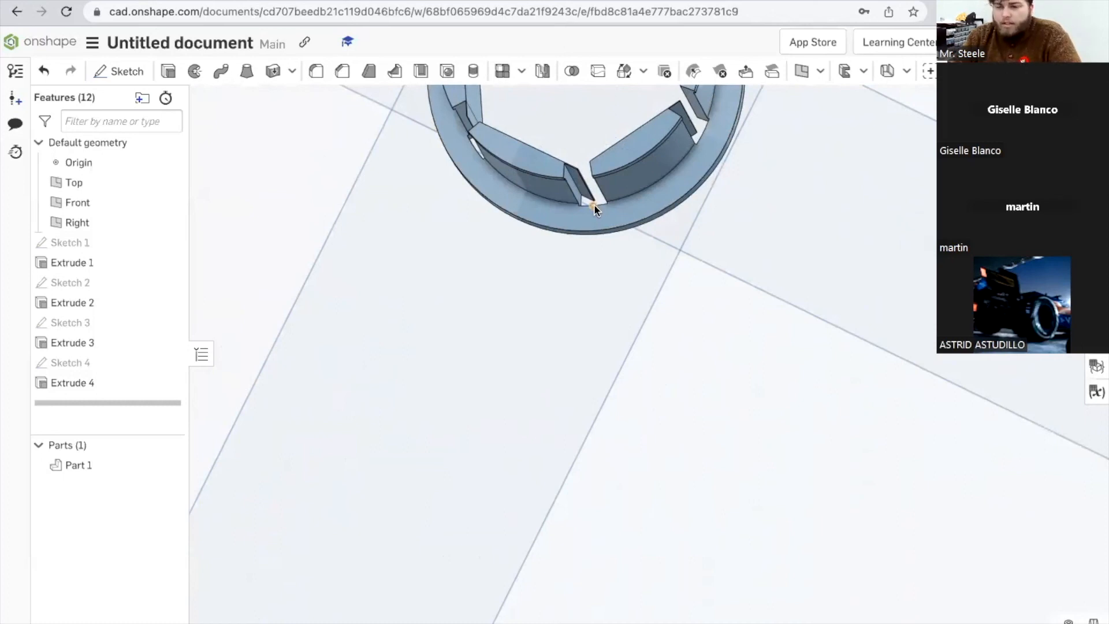
{"action": "right_click_drag", "start_coordinate": [629, 198], "coordinate": [618, 214]}
{"action": "key", "text": "shift+5"}
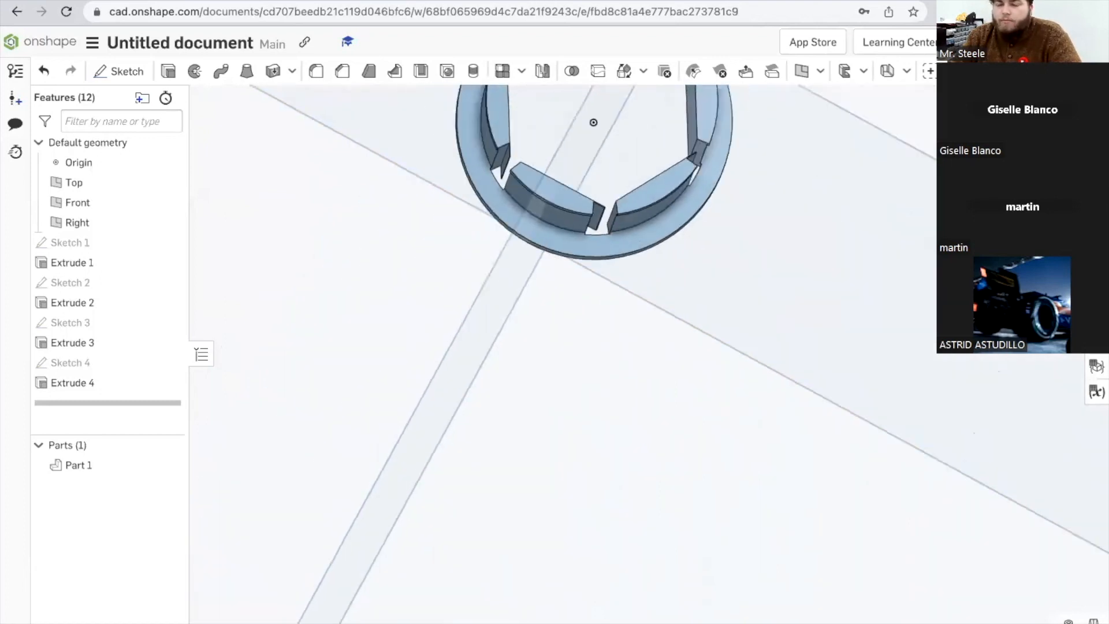
{"action": "scroll", "coordinate": [659, 372], "scroll_direction": "up", "scroll_amount": 3}
{"action": "right_click_drag", "start_coordinate": [660, 376], "coordinate": [647, 322]}
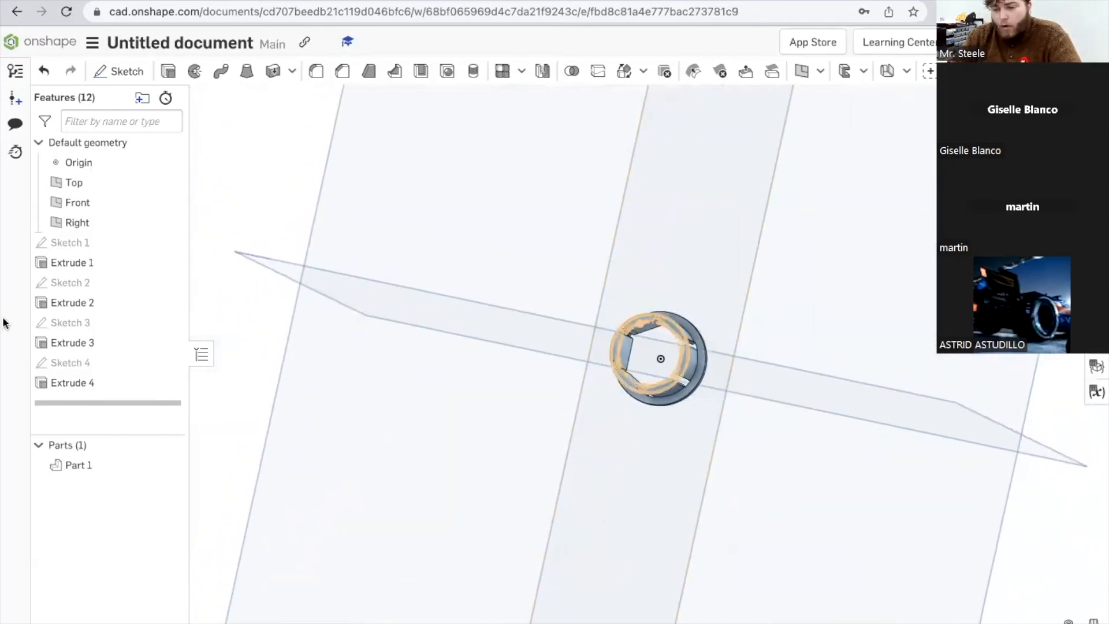
Step: Open the corner notch cut extrusion for editing and check its selected regions around the hexagonal bore
{"action": "right_click", "coordinate": [87, 383]}
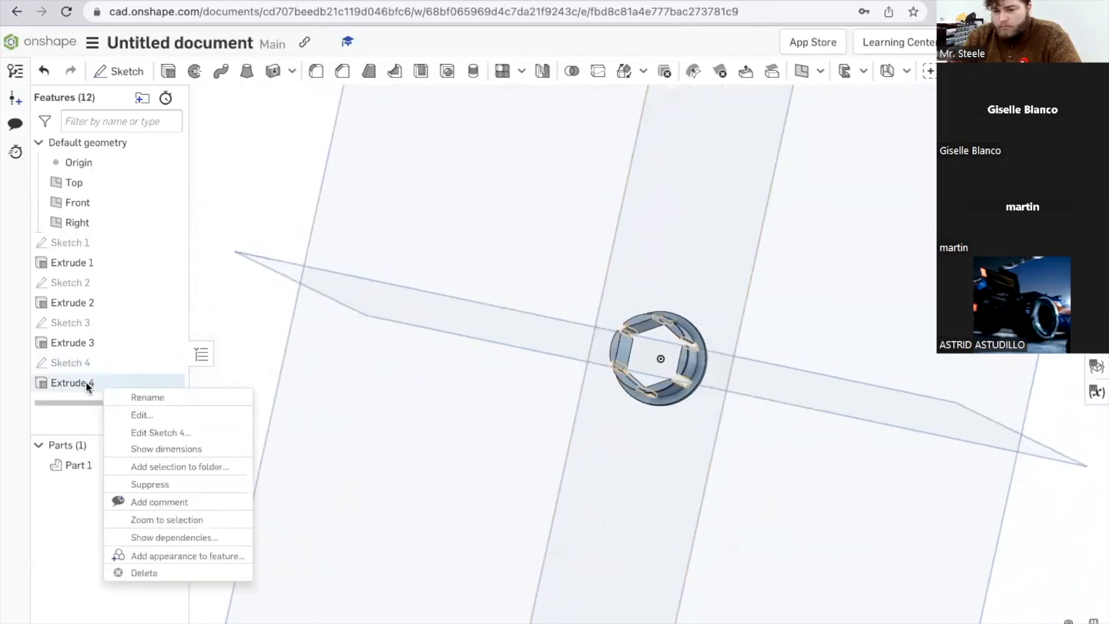
{"action": "left_click", "coordinate": [141, 415]}
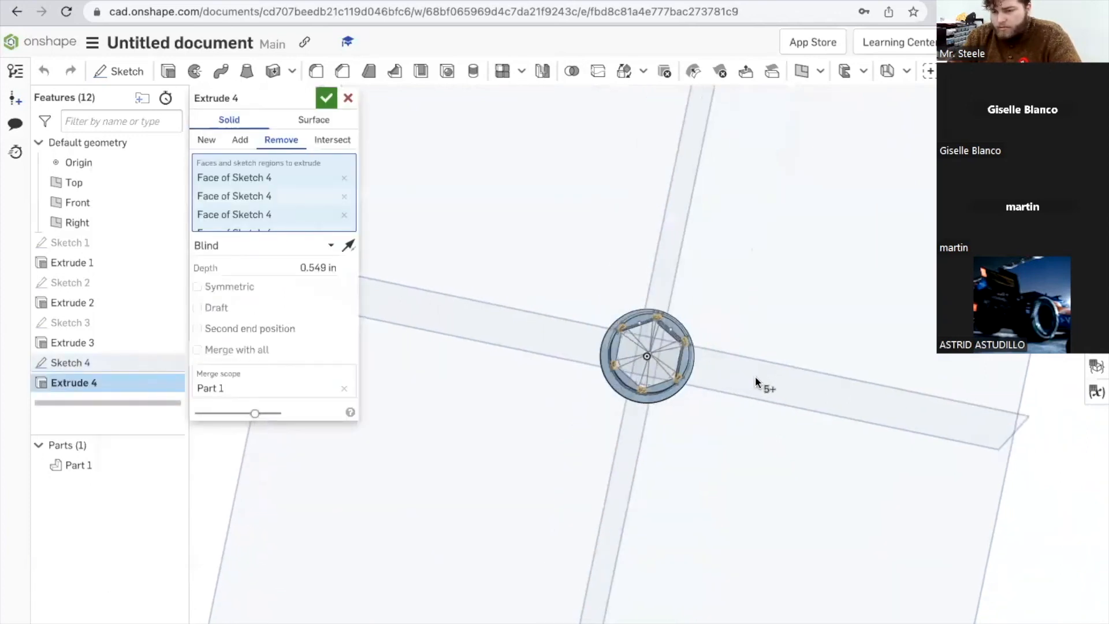
{"action": "scroll", "coordinate": [700, 394], "scroll_direction": "up", "scroll_amount": 5}
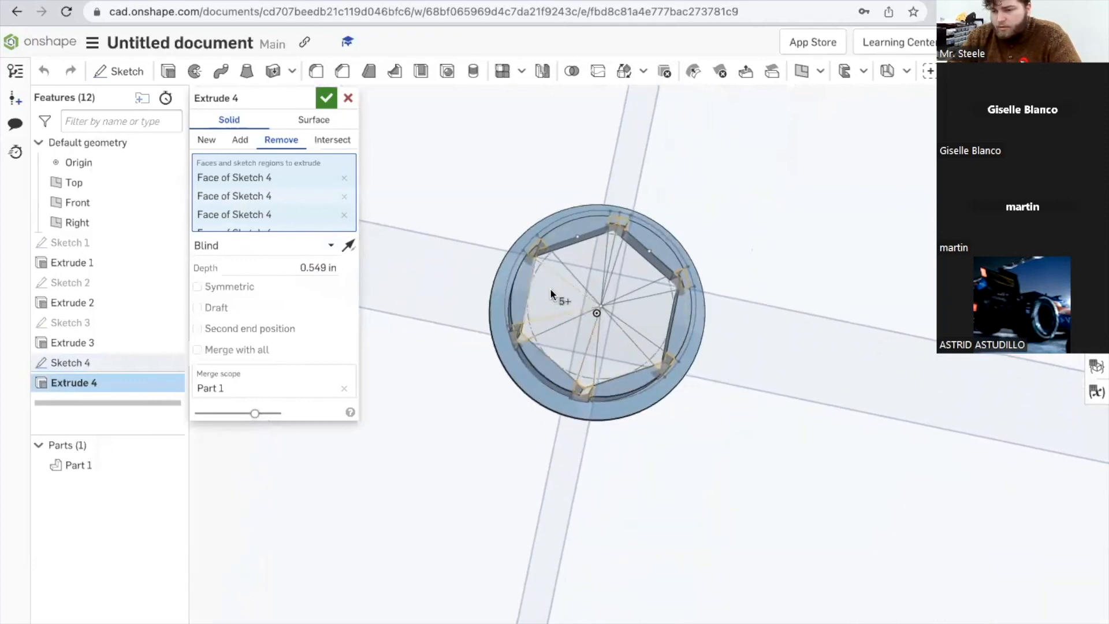
{"action": "scroll", "coordinate": [559, 268], "scroll_direction": "up", "scroll_amount": 3}
{"action": "scroll", "coordinate": [561, 270], "scroll_direction": "up", "scroll_amount": 5}
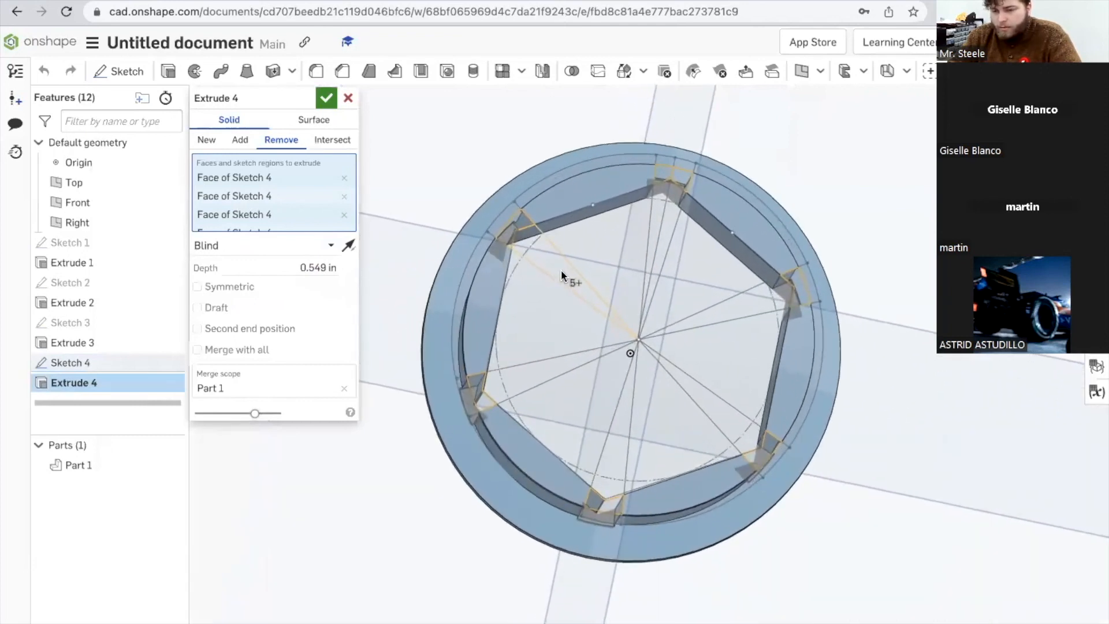
{"action": "scroll", "coordinate": [548, 279], "scroll_direction": "up", "scroll_amount": 5}
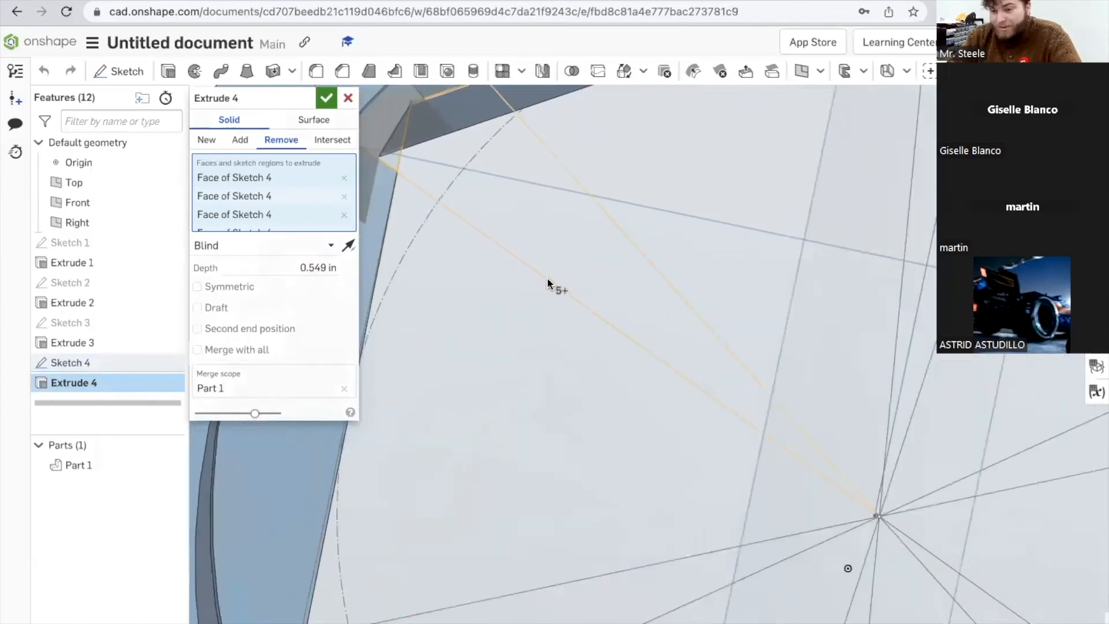
{"action": "scroll", "coordinate": [553, 279], "scroll_direction": "down", "scroll_amount": 10}
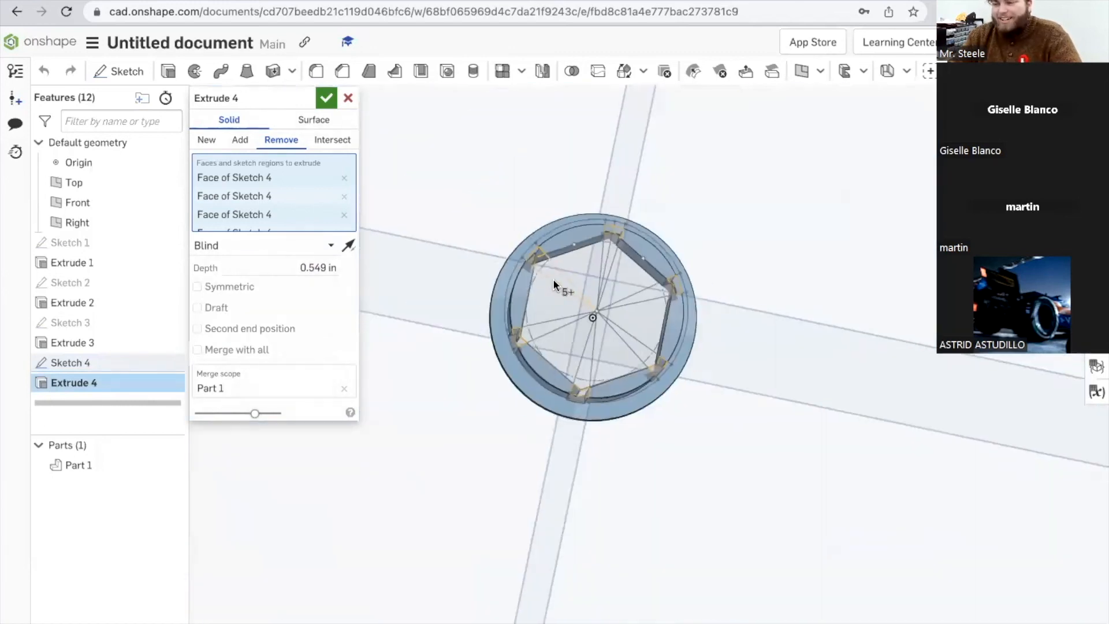
{"action": "scroll", "coordinate": [553, 279], "scroll_direction": "up", "scroll_amount": 3}
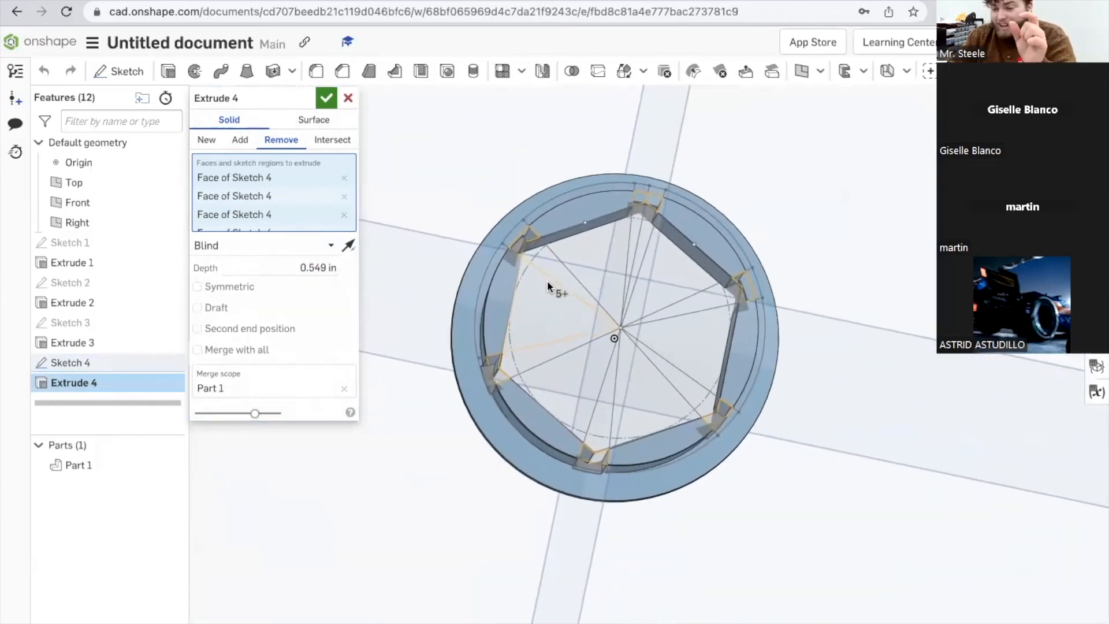
Step: Add the two thin sliver regions along the hexagon's top corner to the notch cut
{"action": "right_click_drag", "start_coordinate": [490, 263], "coordinate": [516, 247]}
{"action": "scroll", "coordinate": [629, 216], "scroll_direction": "up", "scroll_amount": 5}
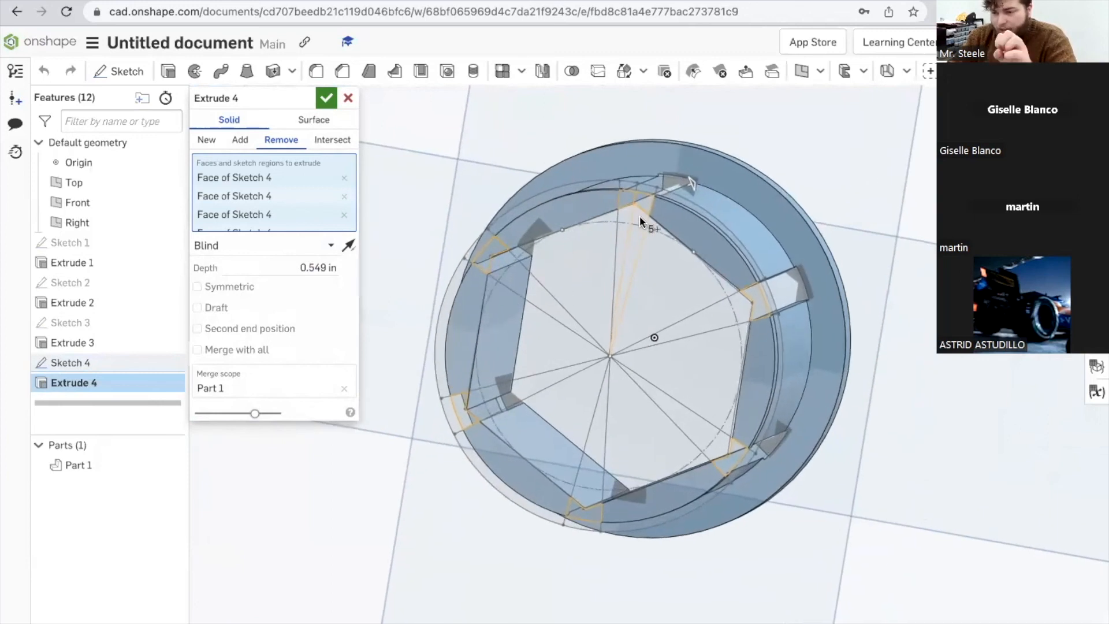
{"action": "scroll", "coordinate": [639, 216], "scroll_direction": "up", "scroll_amount": 2}
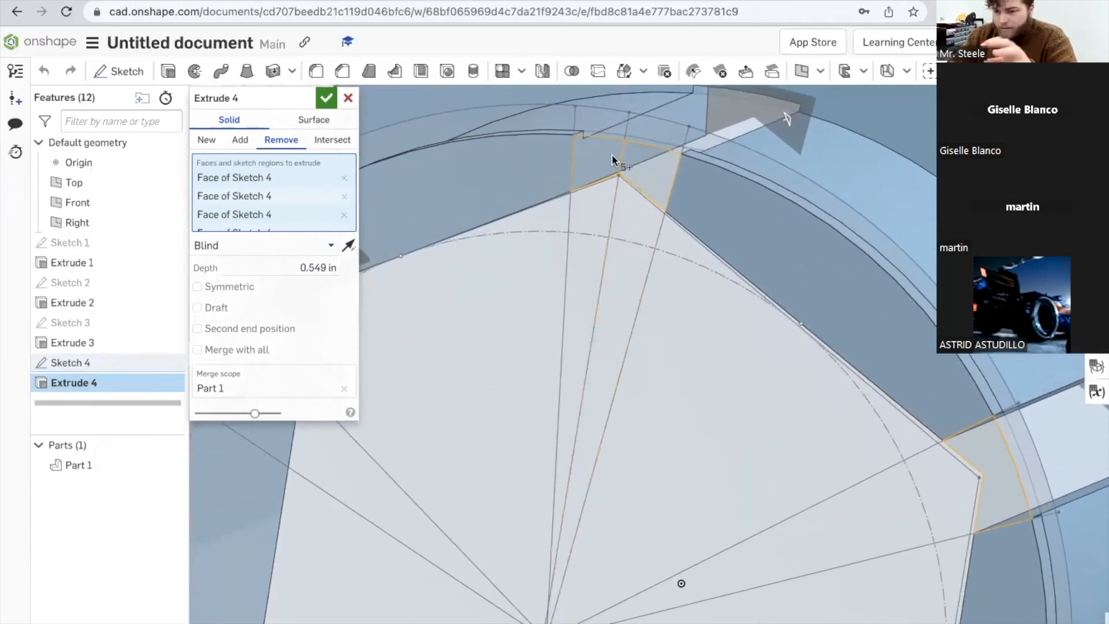
{"action": "right_click_drag", "start_coordinate": [670, 194], "coordinate": [698, 190]}
{"action": "scroll", "coordinate": [698, 192], "scroll_direction": "up", "scroll_amount": 1}
{"action": "scroll", "coordinate": [619, 184], "scroll_direction": "up", "scroll_amount": 4}
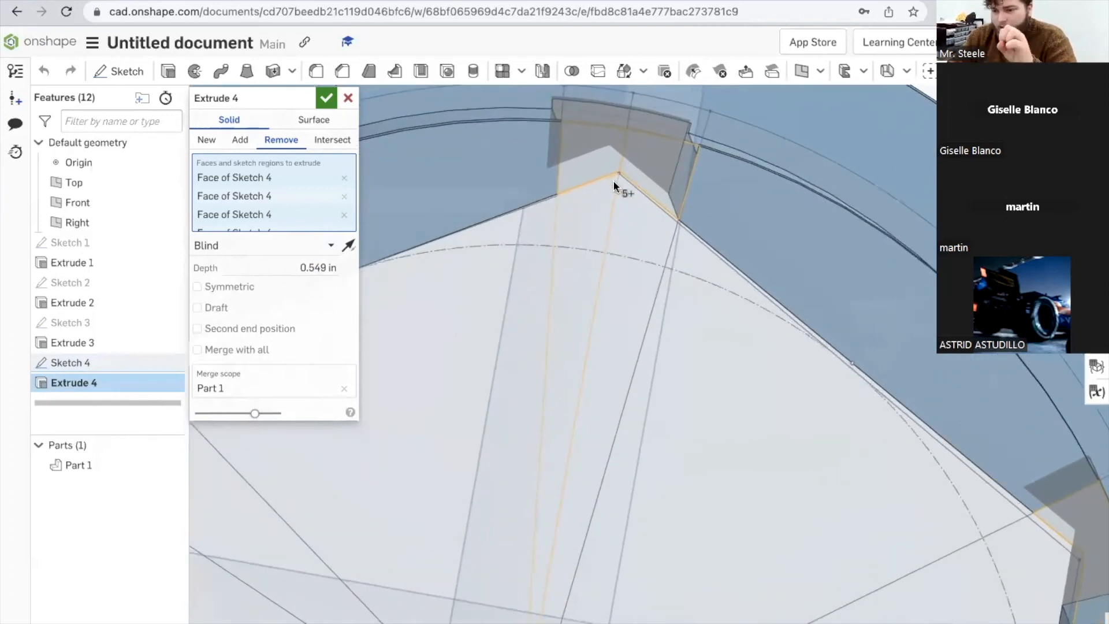
{"action": "scroll", "coordinate": [616, 183], "scroll_direction": "up", "scroll_amount": 3}
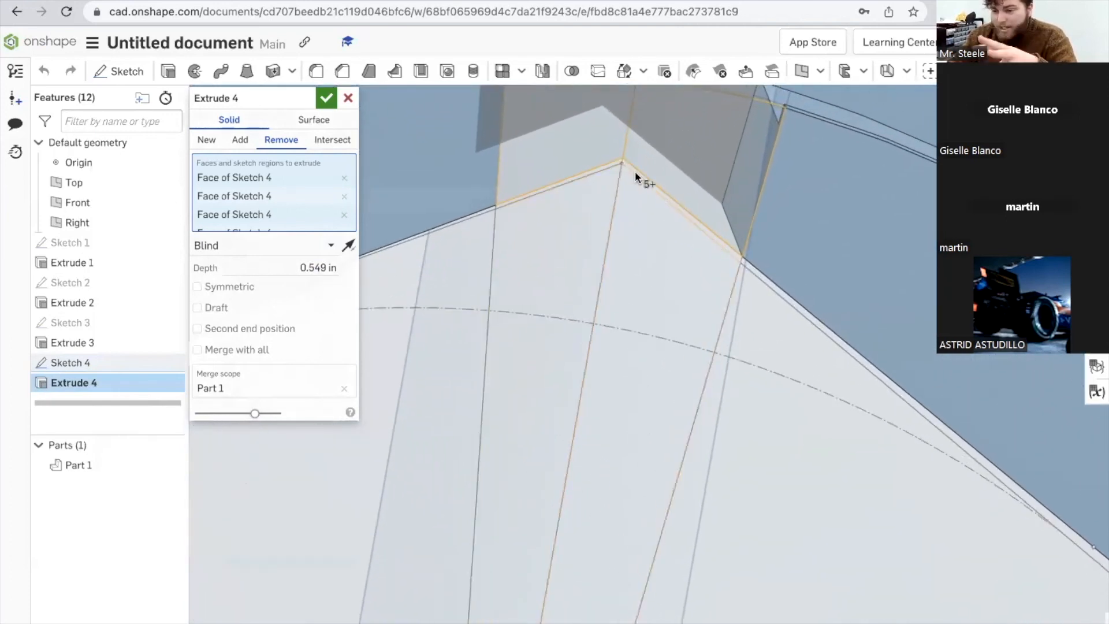
{"action": "scroll", "coordinate": [653, 145], "scroll_direction": "up", "scroll_amount": 1}
{"action": "scroll", "coordinate": [643, 165], "scroll_direction": "up", "scroll_amount": 3}
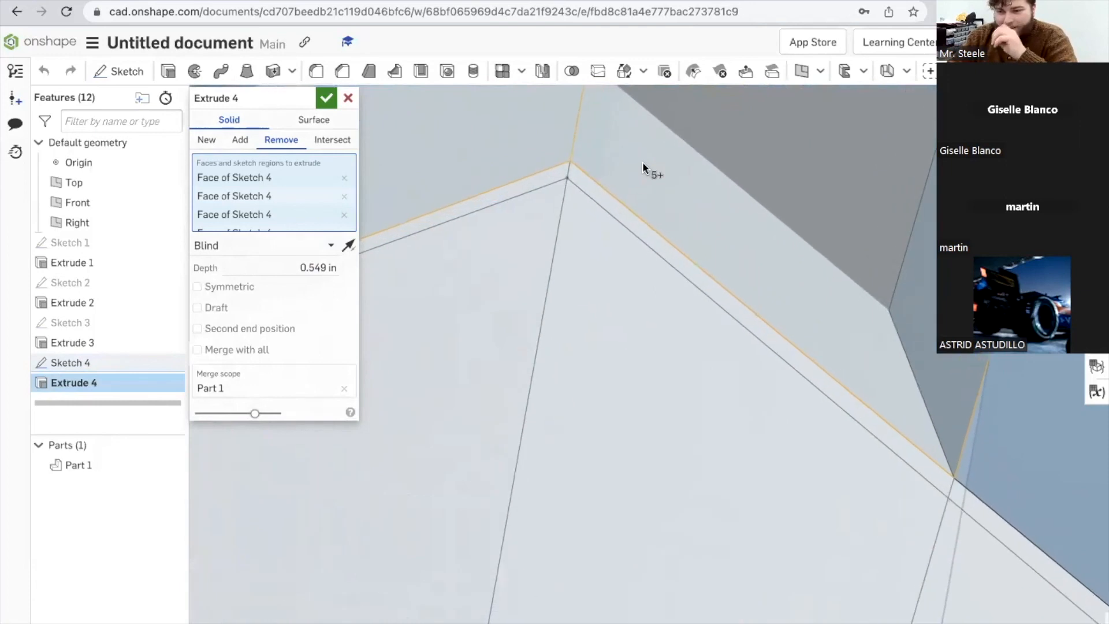
{"action": "scroll", "coordinate": [644, 161], "scroll_direction": "down", "scroll_amount": 3}
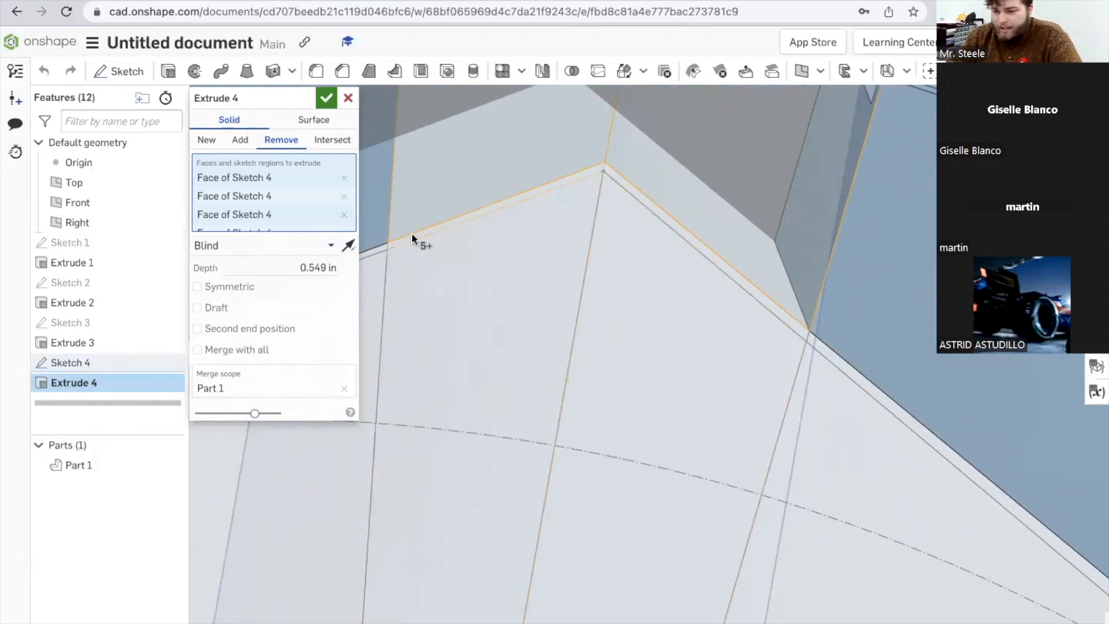
{"action": "left_click", "coordinate": [573, 169]}
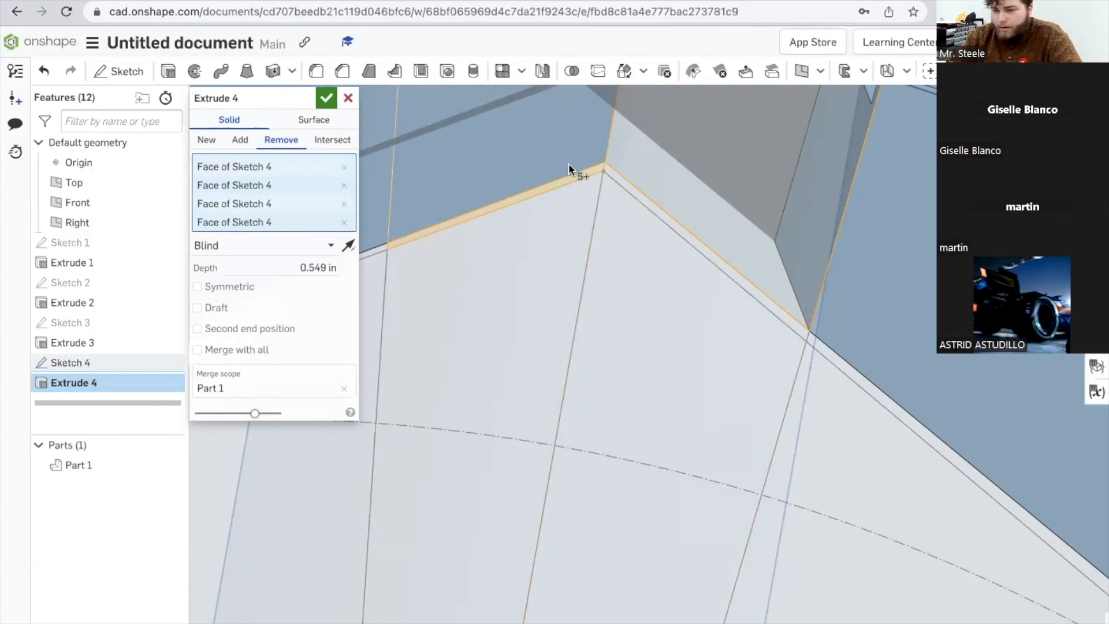
{"action": "left_click", "coordinate": [616, 179]}
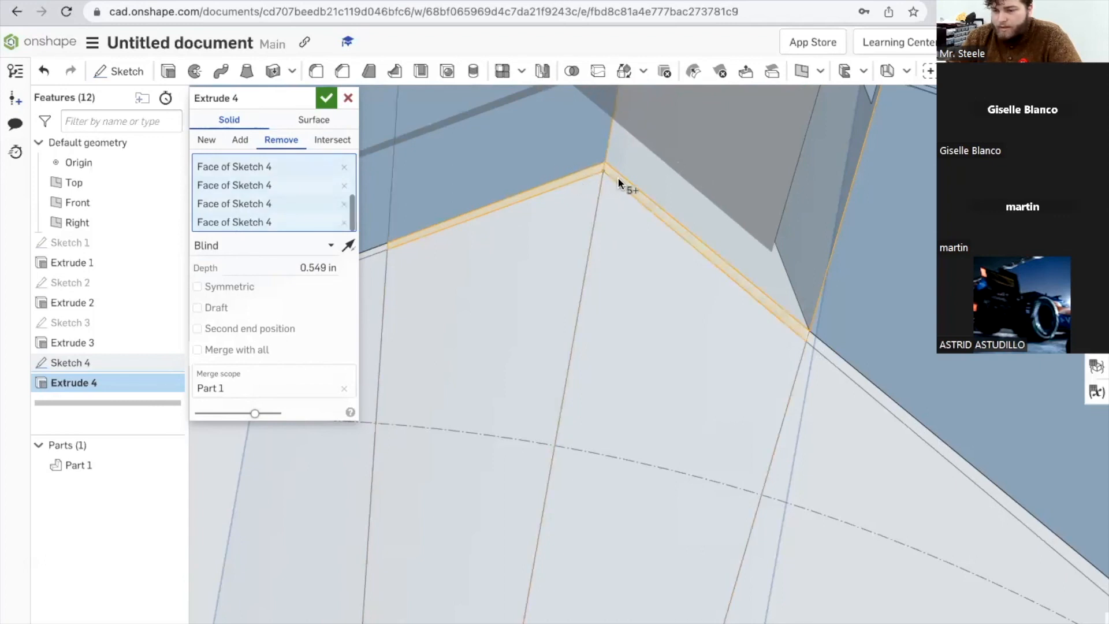
Step: Reselect the wedge region on the near side of the top corner so the notch cut includes it again
{"action": "scroll", "coordinate": [624, 178], "scroll_direction": "up", "scroll_amount": 1}
{"action": "scroll", "coordinate": [624, 179], "scroll_direction": "down", "scroll_amount": 3}
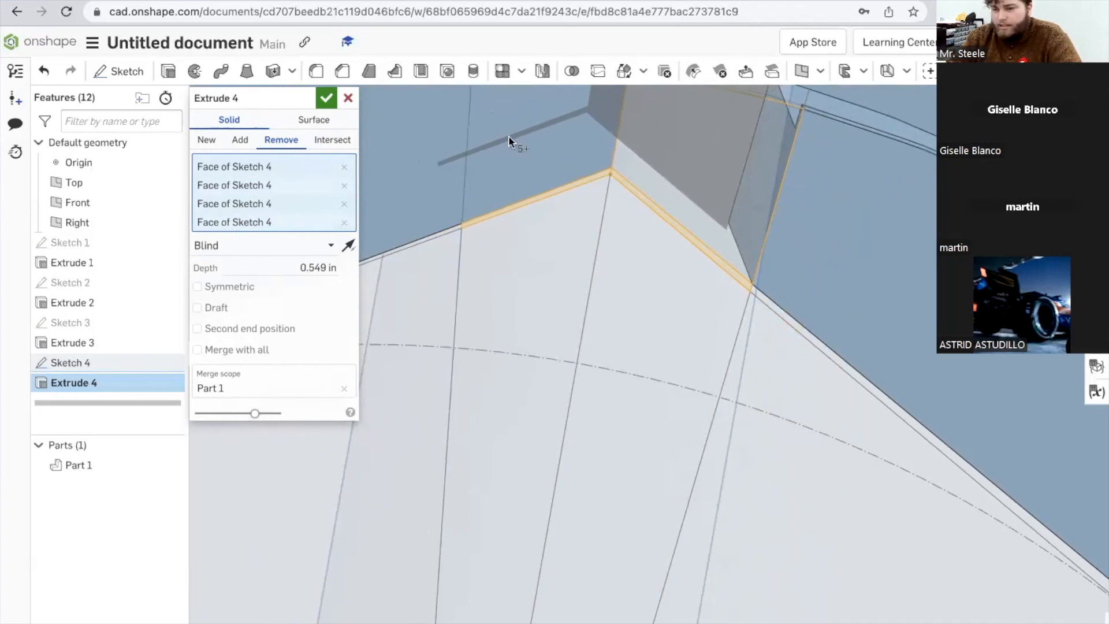
{"action": "left_click", "coordinate": [522, 126]}
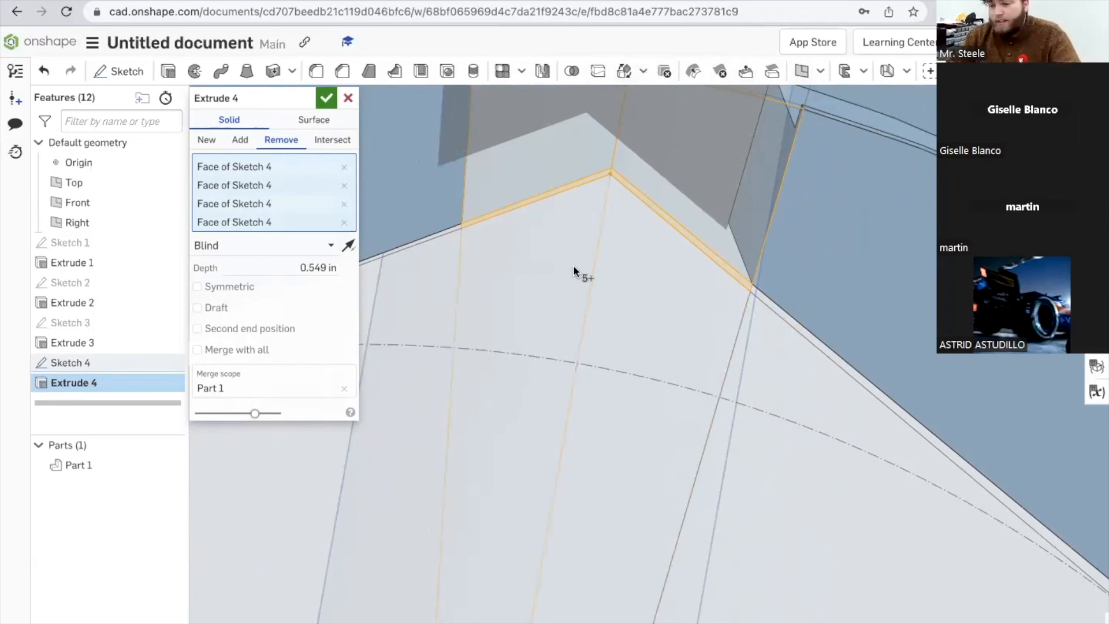
Step: Add the thin sliver regions at the hexagon's upper-left corner to the notch cut
{"action": "scroll", "coordinate": [580, 262], "scroll_direction": "up", "scroll_amount": 2}
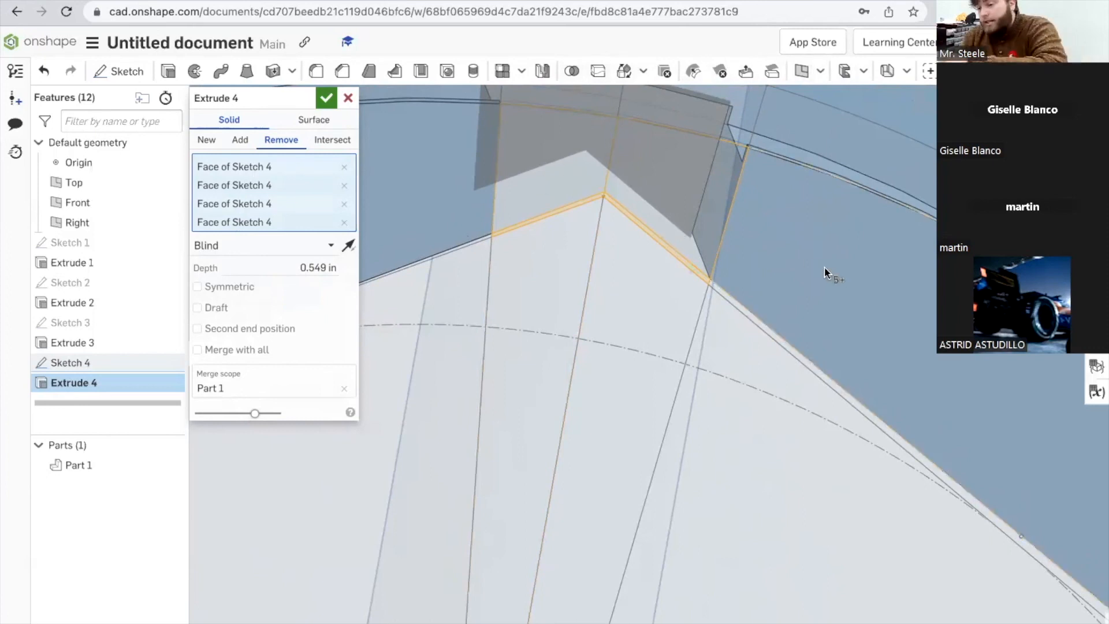
{"action": "scroll", "coordinate": [756, 295], "scroll_direction": "down", "scroll_amount": 5}
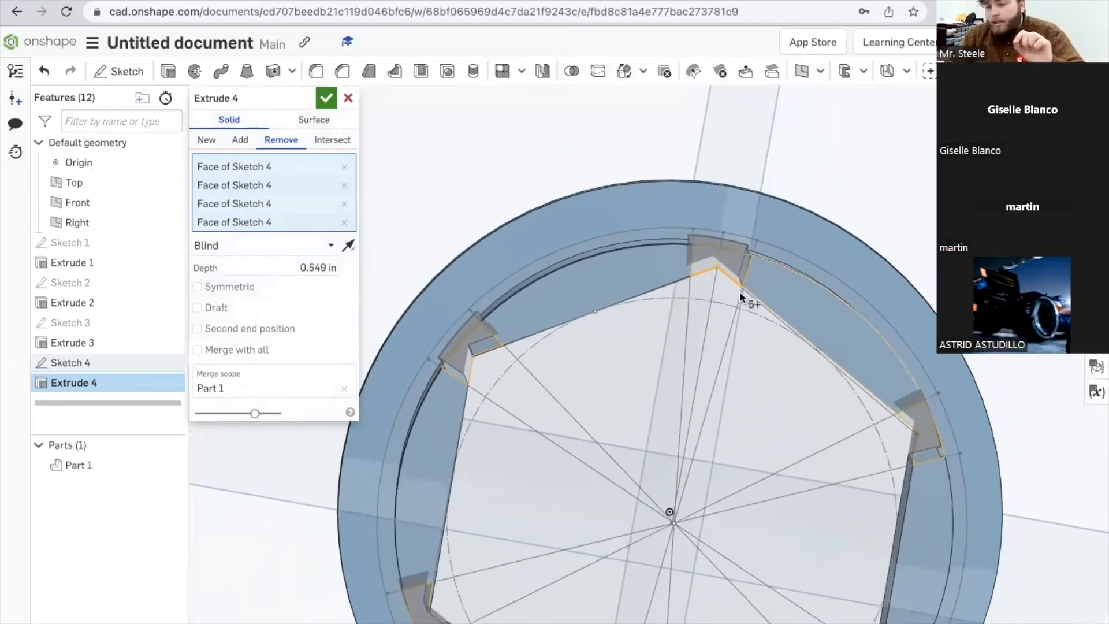
{"action": "scroll", "coordinate": [455, 369], "scroll_direction": "up", "scroll_amount": 6}
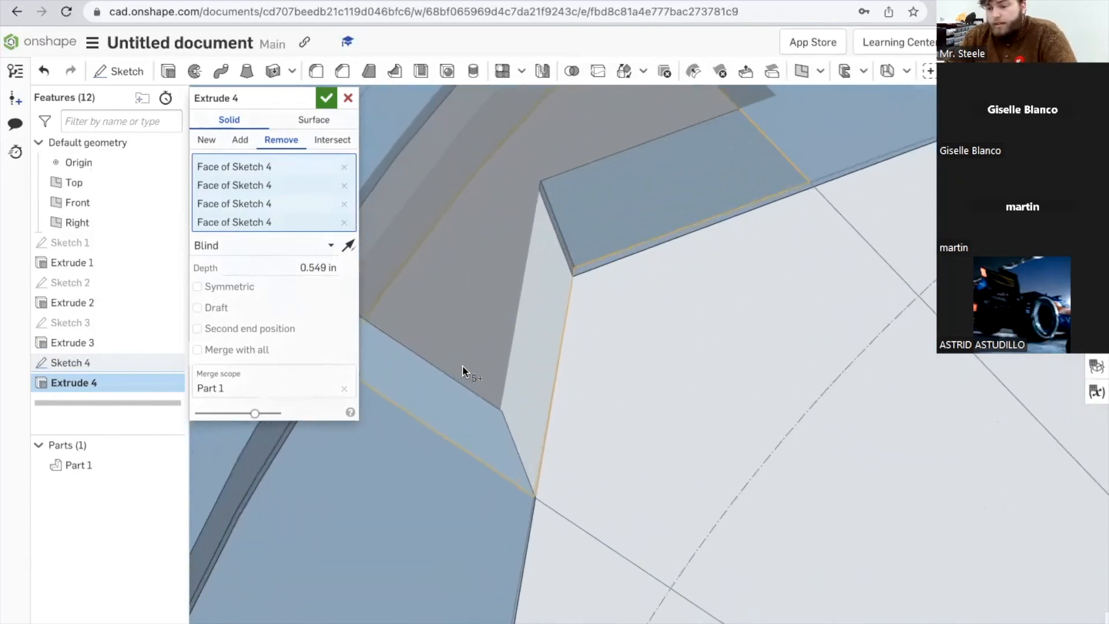
{"action": "left_click", "coordinate": [671, 234]}
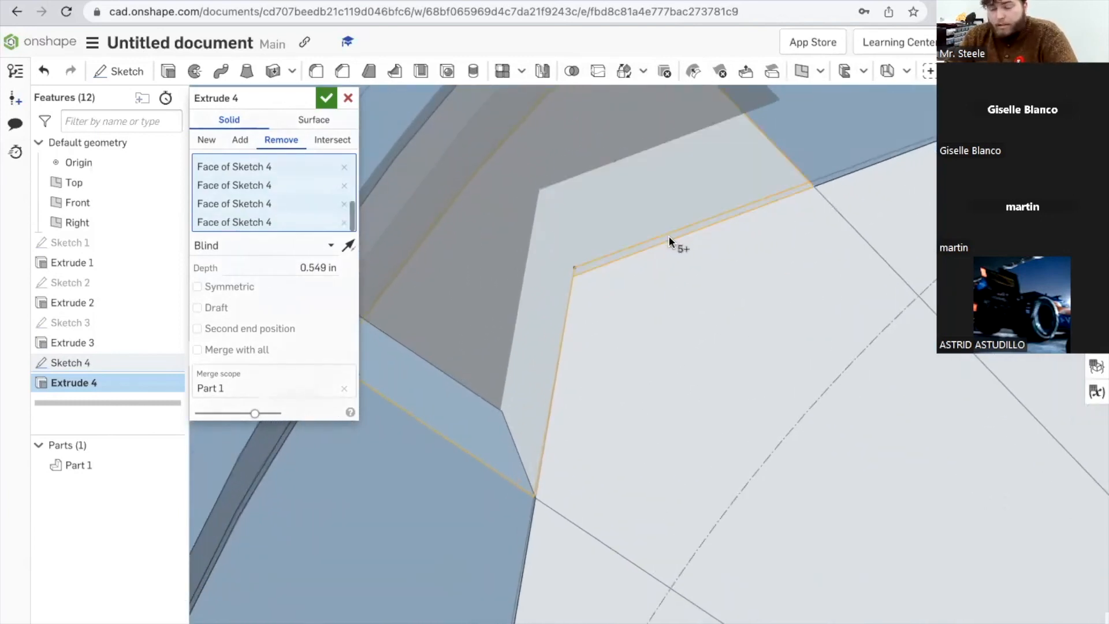
Step: Add the thin sliver regions at the hexagon's lower-left and bottom corners to the notch cut
{"action": "scroll", "coordinate": [658, 238], "scroll_direction": "down", "scroll_amount": 10}
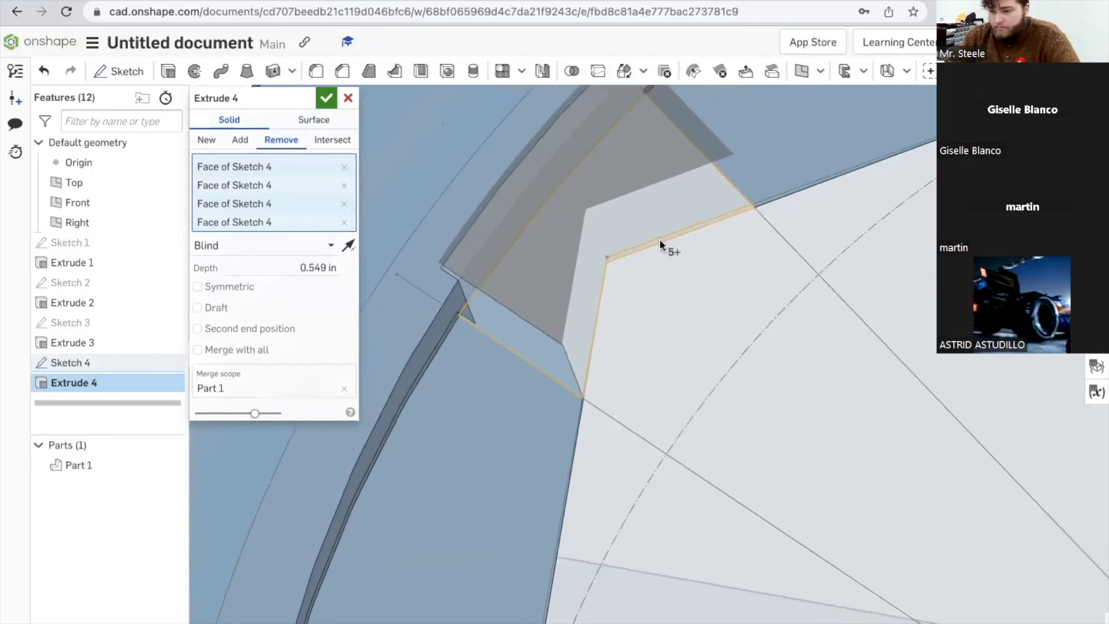
{"action": "scroll", "coordinate": [647, 383], "scroll_direction": "up", "scroll_amount": 10}
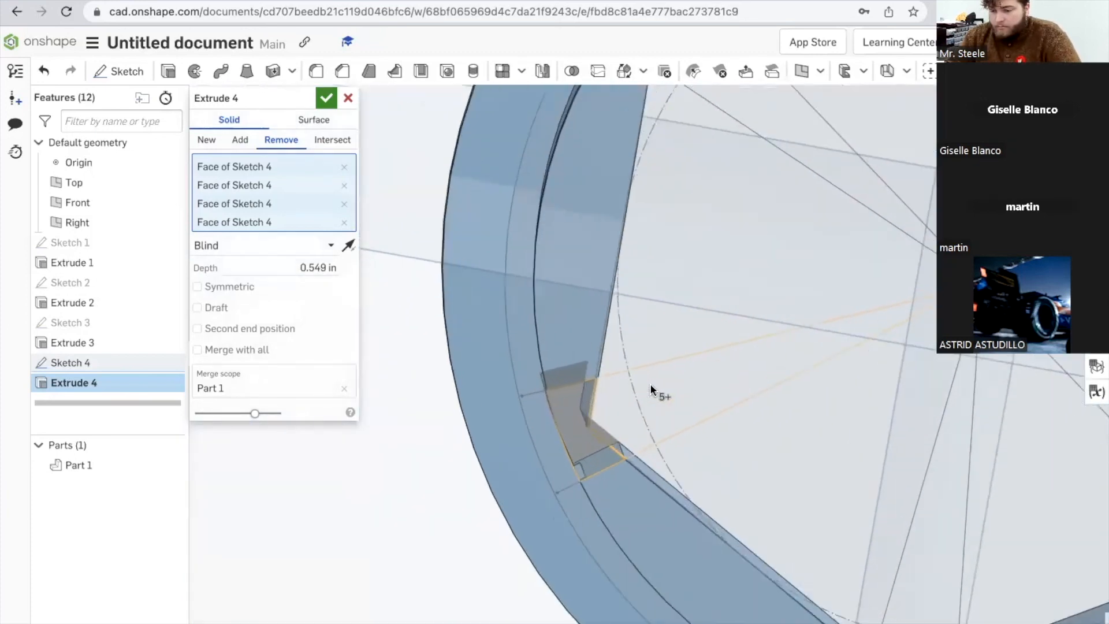
{"action": "scroll", "coordinate": [504, 375], "scroll_direction": "up", "scroll_amount": 5}
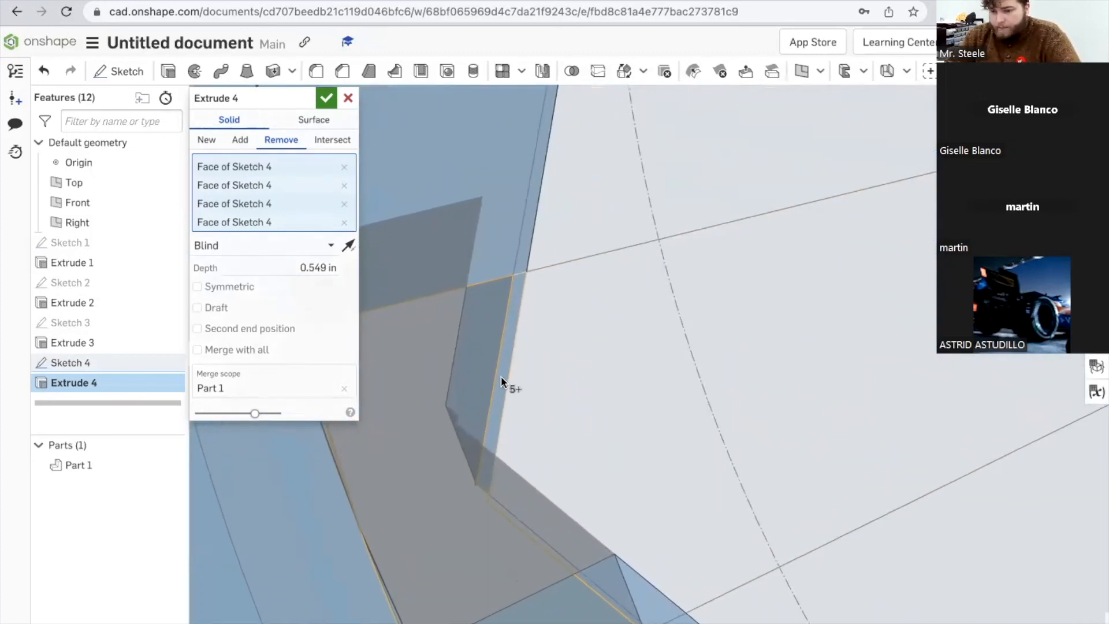
{"action": "scroll", "coordinate": [517, 372], "scroll_direction": "down", "scroll_amount": 10}
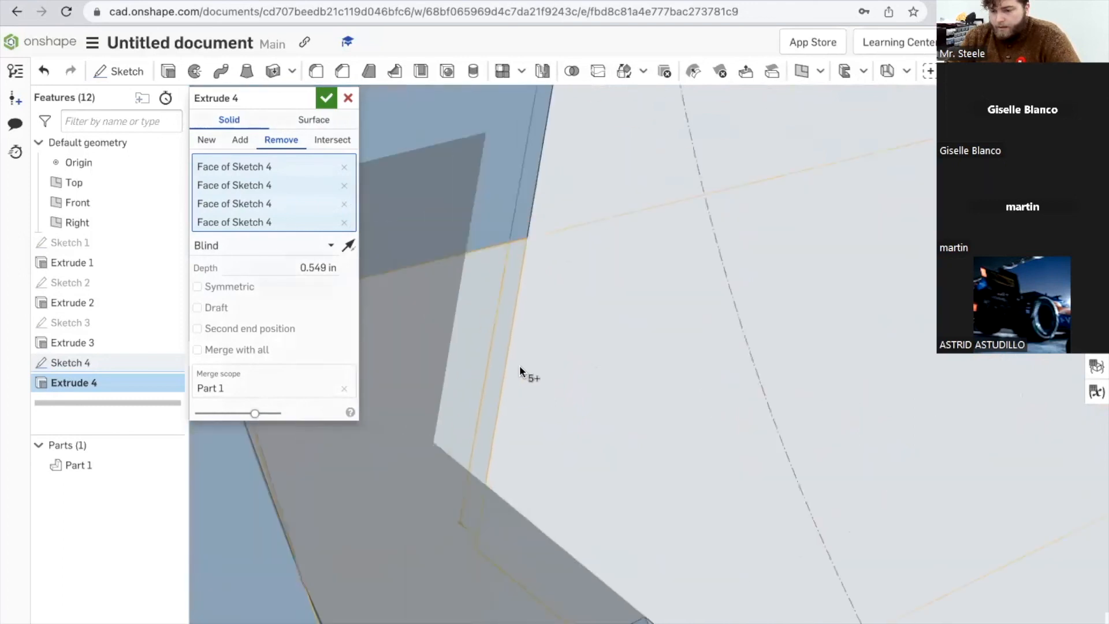
{"action": "scroll", "coordinate": [570, 399], "scroll_direction": "up", "scroll_amount": 10}
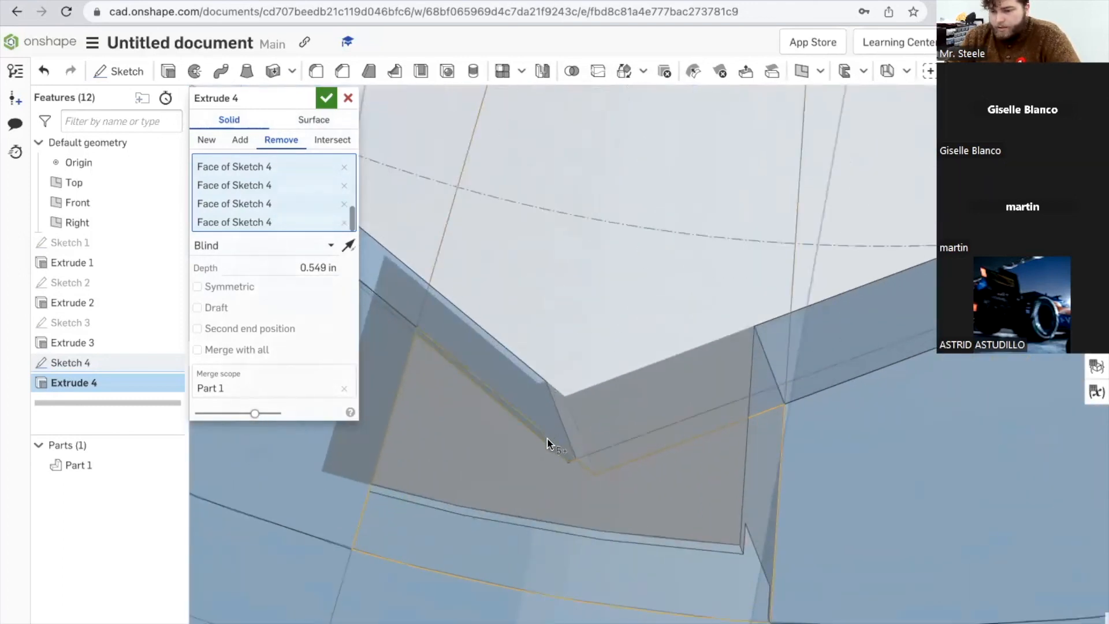
{"action": "scroll", "coordinate": [578, 419], "scroll_direction": "down", "scroll_amount": 10}
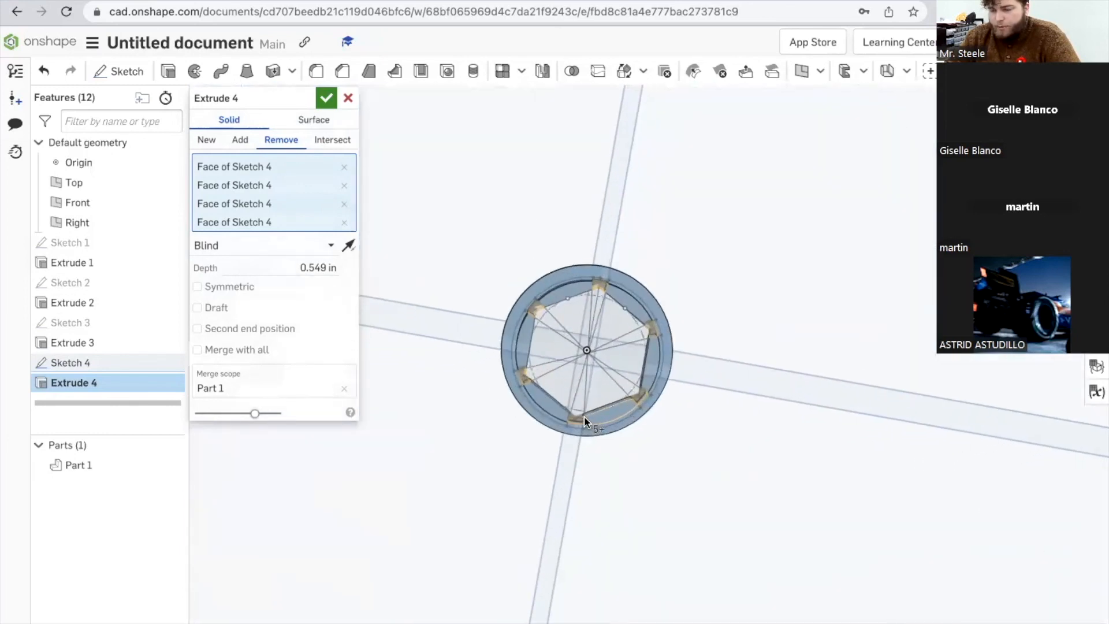
Step: Examine the notch cut's selected regions at all six hexagon corners from the end face and at an angle
{"action": "scroll", "coordinate": [664, 379], "scroll_direction": "up", "scroll_amount": 5}
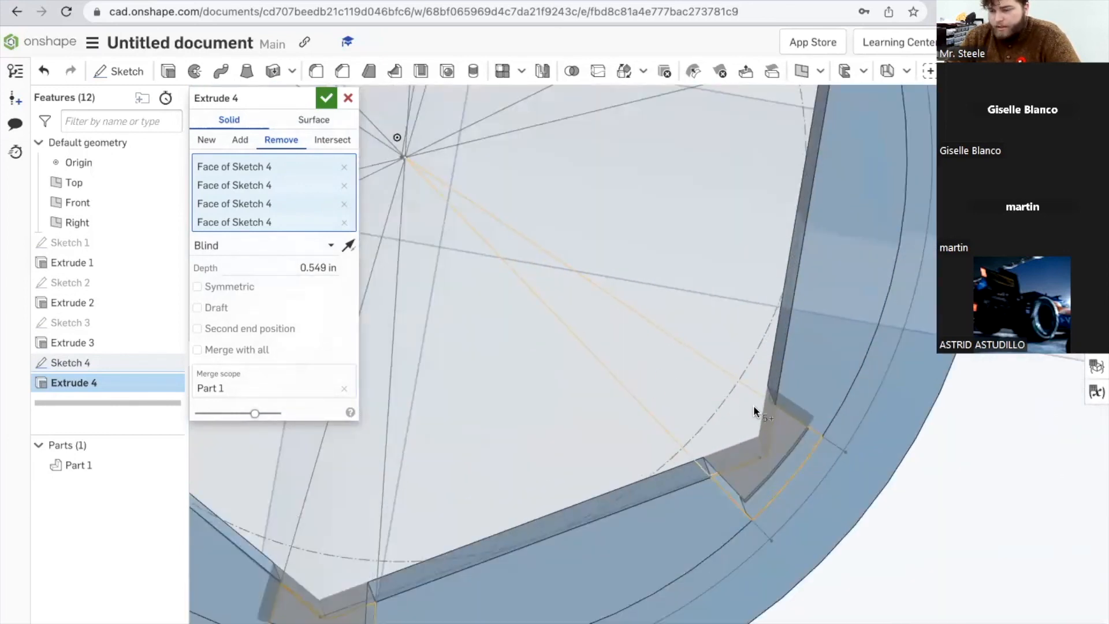
{"action": "scroll", "coordinate": [751, 391], "scroll_direction": "down", "scroll_amount": 5}
{"action": "scroll", "coordinate": [775, 265], "scroll_direction": "up", "scroll_amount": 3}
{"action": "scroll", "coordinate": [768, 476], "scroll_direction": "up", "scroll_amount": 3}
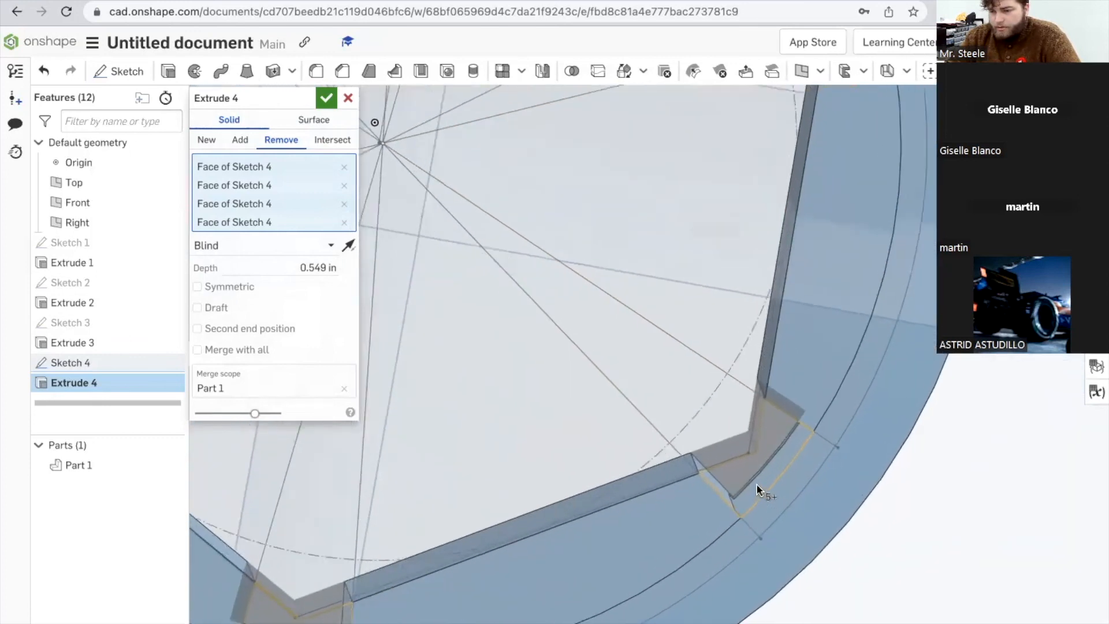
{"action": "scroll", "coordinate": [732, 466], "scroll_direction": "down", "scroll_amount": 2}
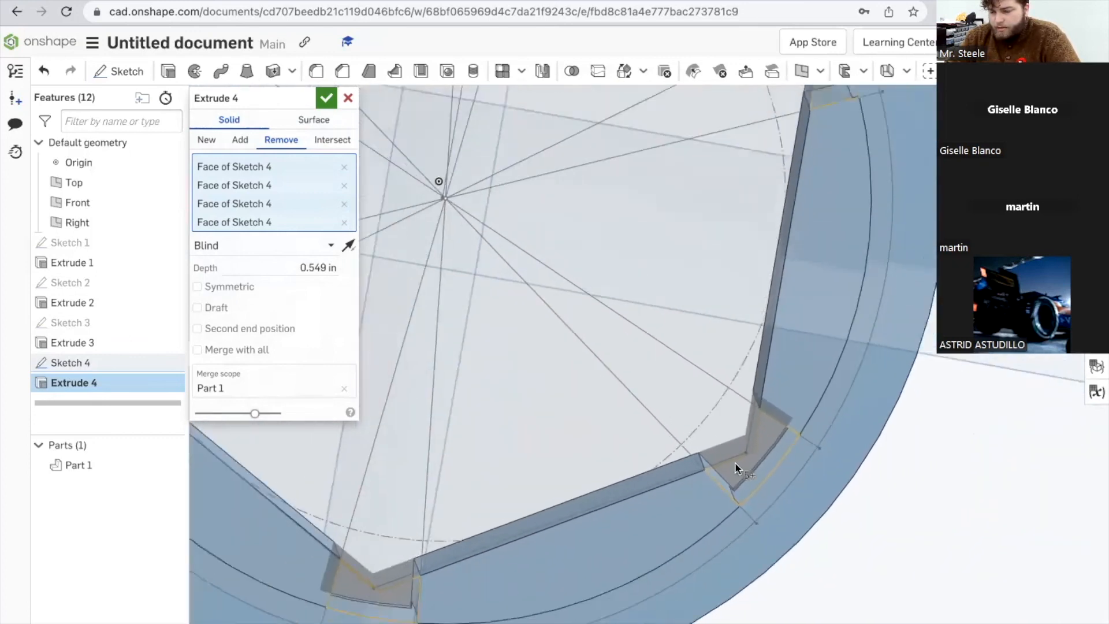
{"action": "scroll", "coordinate": [735, 468], "scroll_direction": "down", "scroll_amount": 3}
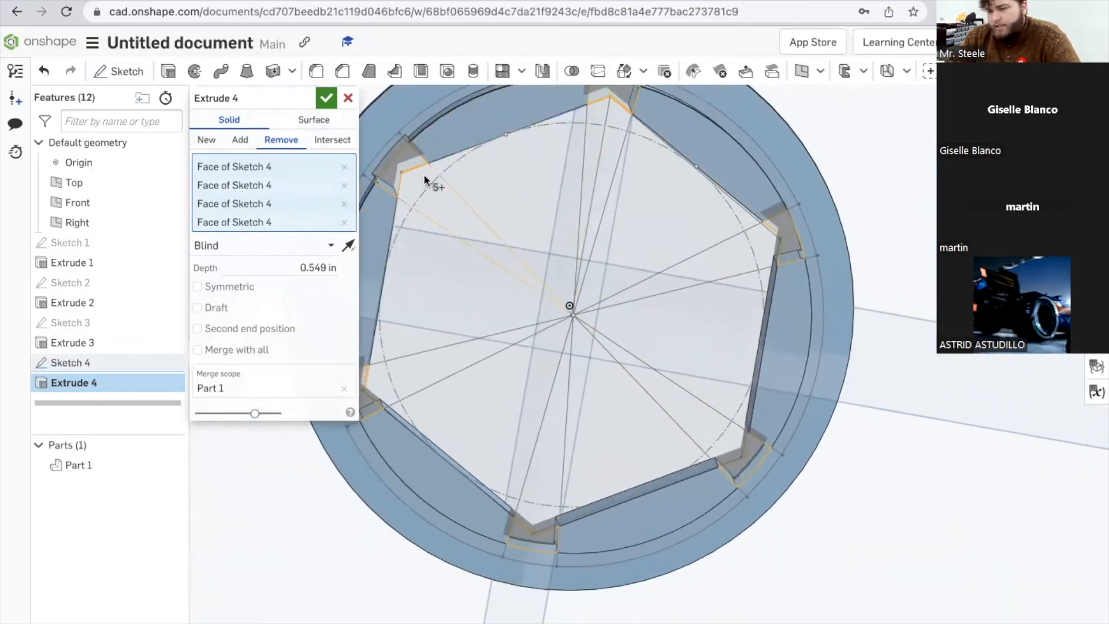
{"action": "right_click_drag", "start_coordinate": [862, 182], "coordinate": [844, 151]}
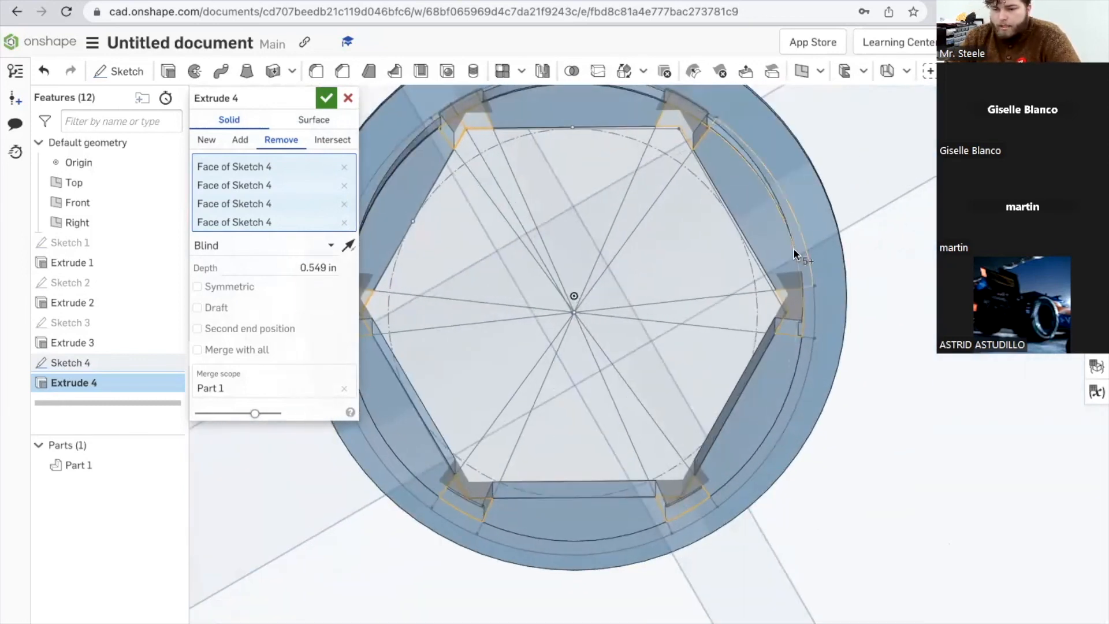
{"action": "scroll", "coordinate": [789, 260], "scroll_direction": "up", "scroll_amount": 5}
{"action": "mouse_move", "coordinate": [811, 315]}
{"action": "right_mouse_down"}
{"action": "mouse_move", "coordinate": [849, 292]}
{"action": "mouse_move", "coordinate": [792, 327]}
{"action": "mouse_move", "coordinate": [803, 316]}
{"action": "right_mouse_up"}
{"action": "scroll", "coordinate": [804, 312], "scroll_direction": "down", "scroll_amount": 5}
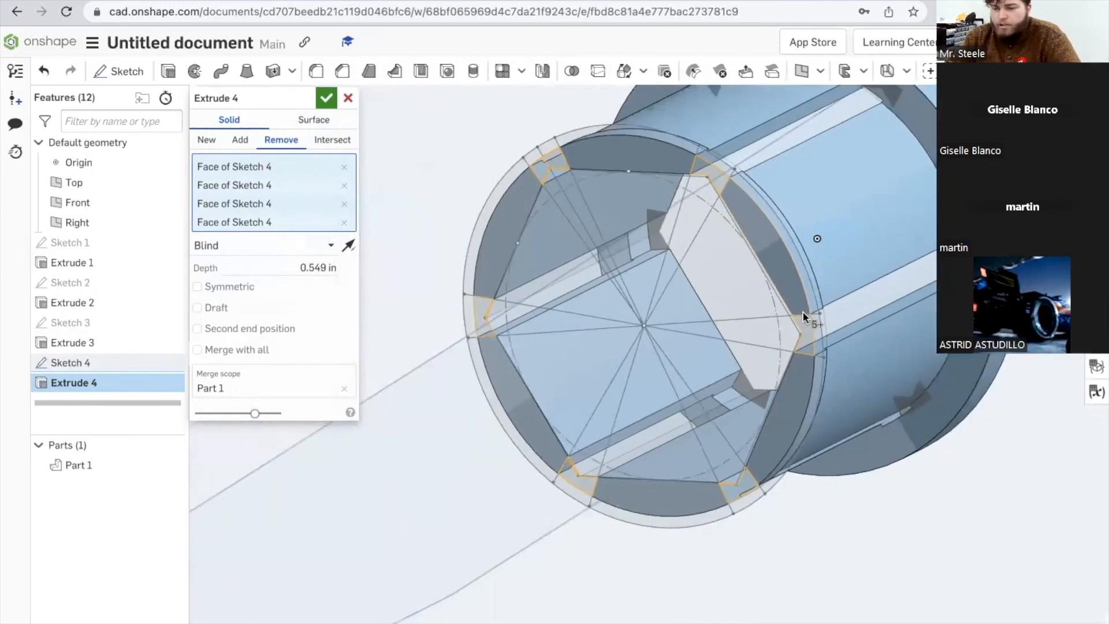
{"action": "right_click_drag", "start_coordinate": [713, 273], "coordinate": [750, 267]}
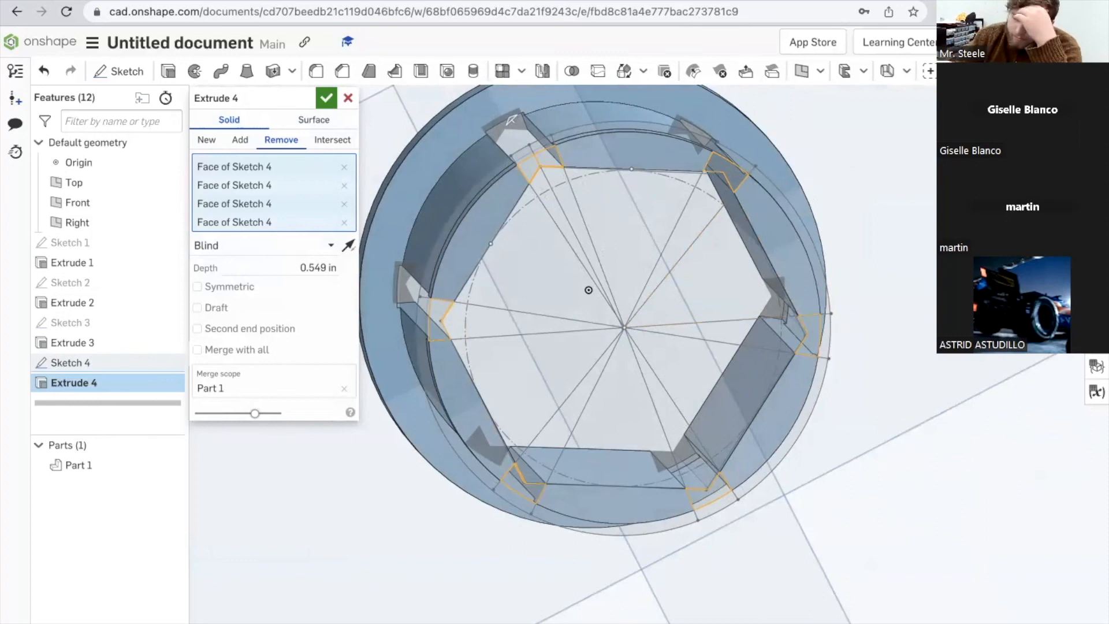
{"action": "mouse_move", "coordinate": [927, 2]}
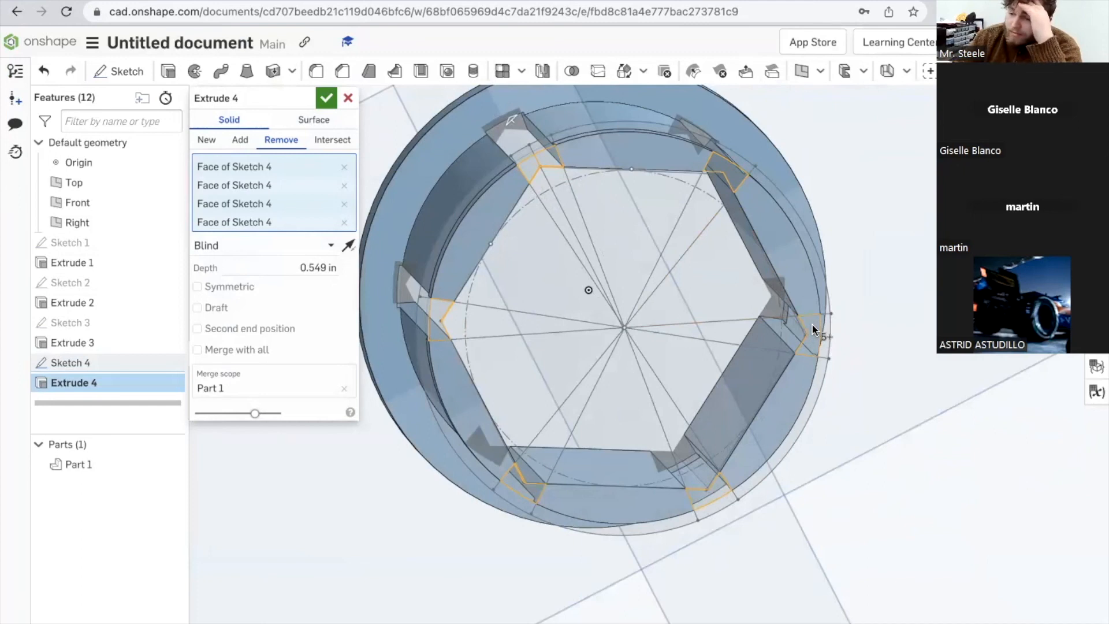
Step: Complete the blind notch cut through the selected regions at the hexagon's six corners and inspect the slotted body
{"action": "mouse_move", "coordinate": [680, 359]}
{"action": "right_mouse_down"}
{"action": "mouse_move", "coordinate": [660, 330]}
{"action": "mouse_move", "coordinate": [692, 357]}
{"action": "right_mouse_up"}
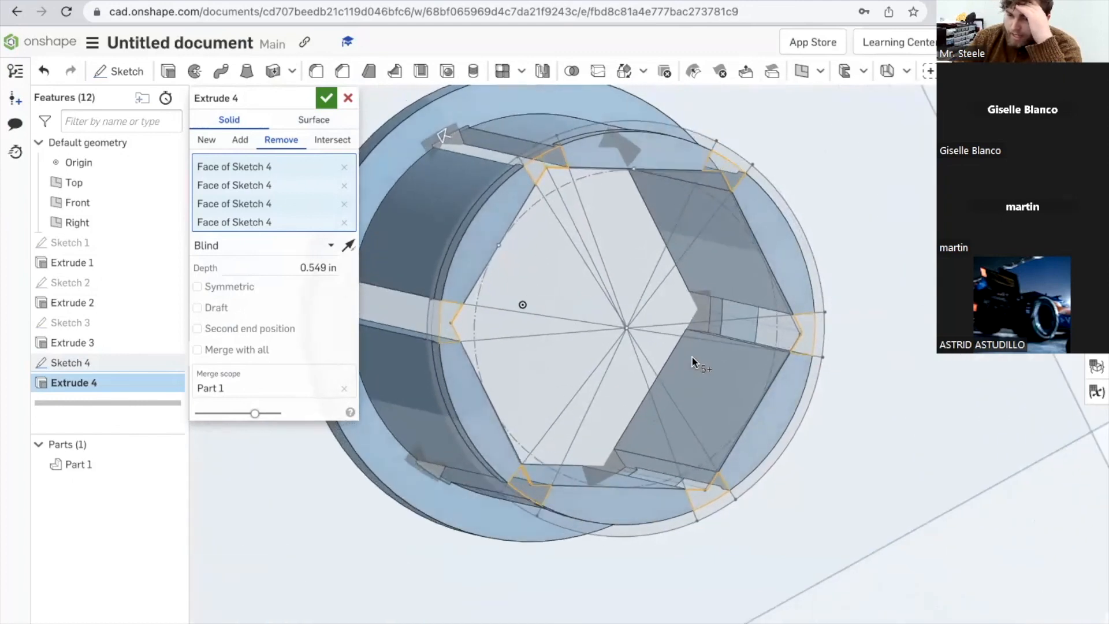
{"action": "left_click", "coordinate": [327, 99]}
{"action": "right_click_drag", "start_coordinate": [426, 237], "coordinate": [603, 270]}
{"action": "scroll", "coordinate": [603, 270], "scroll_direction": "up", "scroll_amount": 3}
{"action": "scroll", "coordinate": [604, 270], "scroll_direction": "down", "scroll_amount": 3}
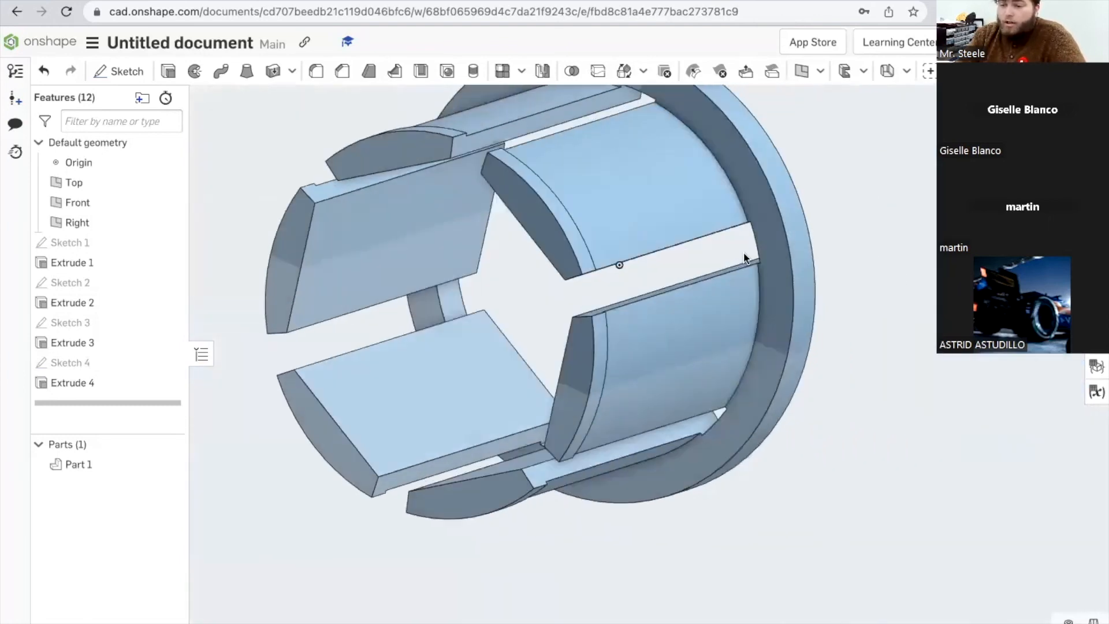
{"action": "right_click_drag", "start_coordinate": [743, 255], "coordinate": [753, 257]}
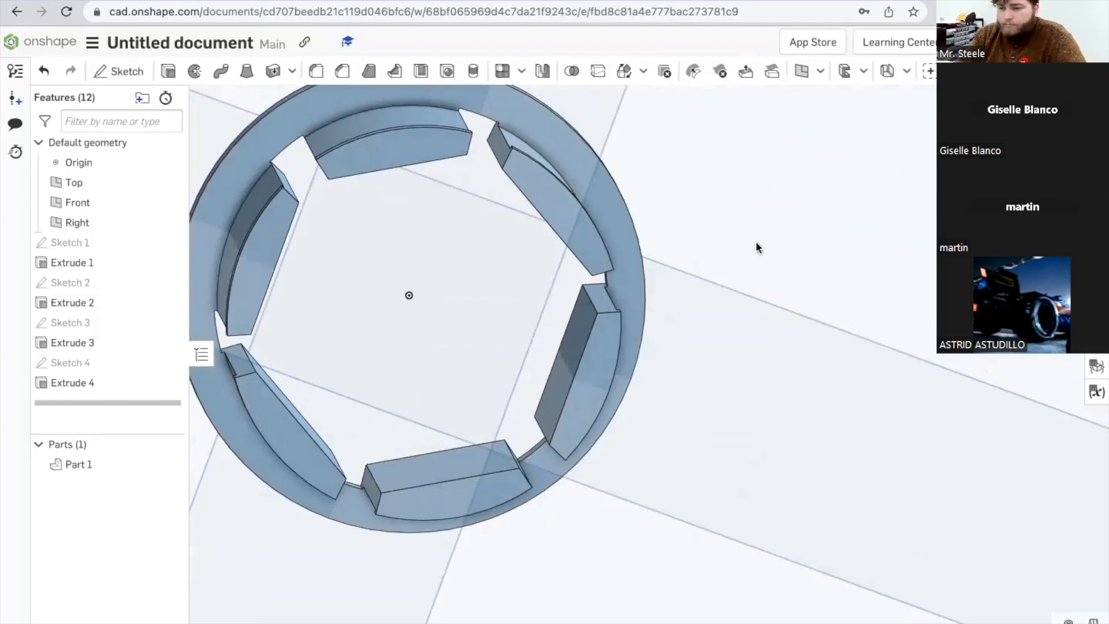
Step: Assign PLA from the Onshape Material Library to the bushing part
{"action": "right_click", "coordinate": [591, 241]}
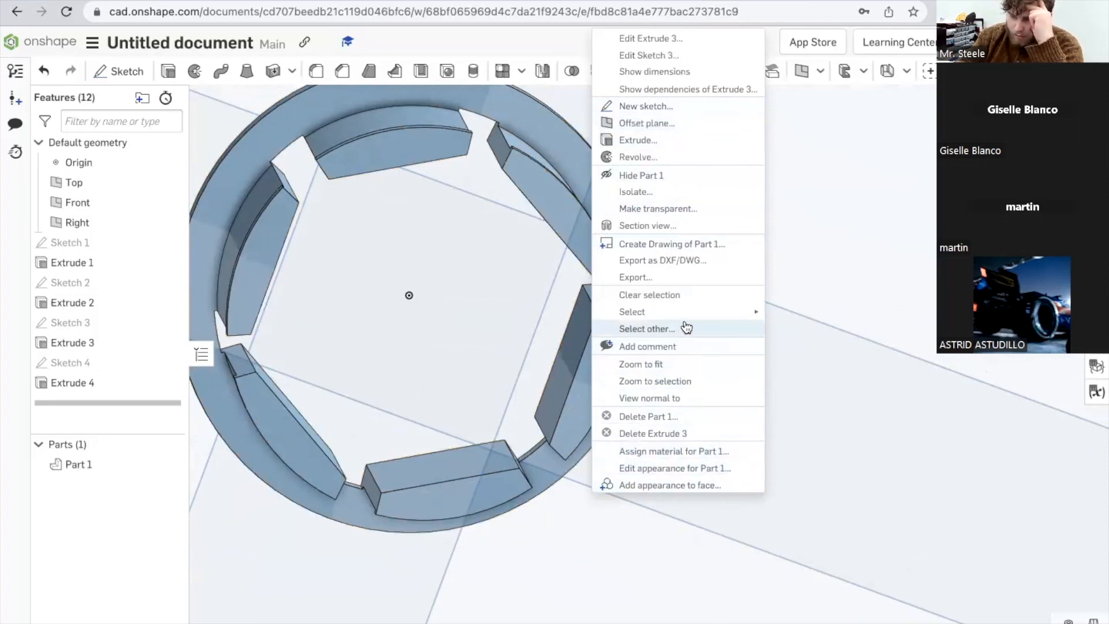
{"action": "left_click", "coordinate": [691, 452]}
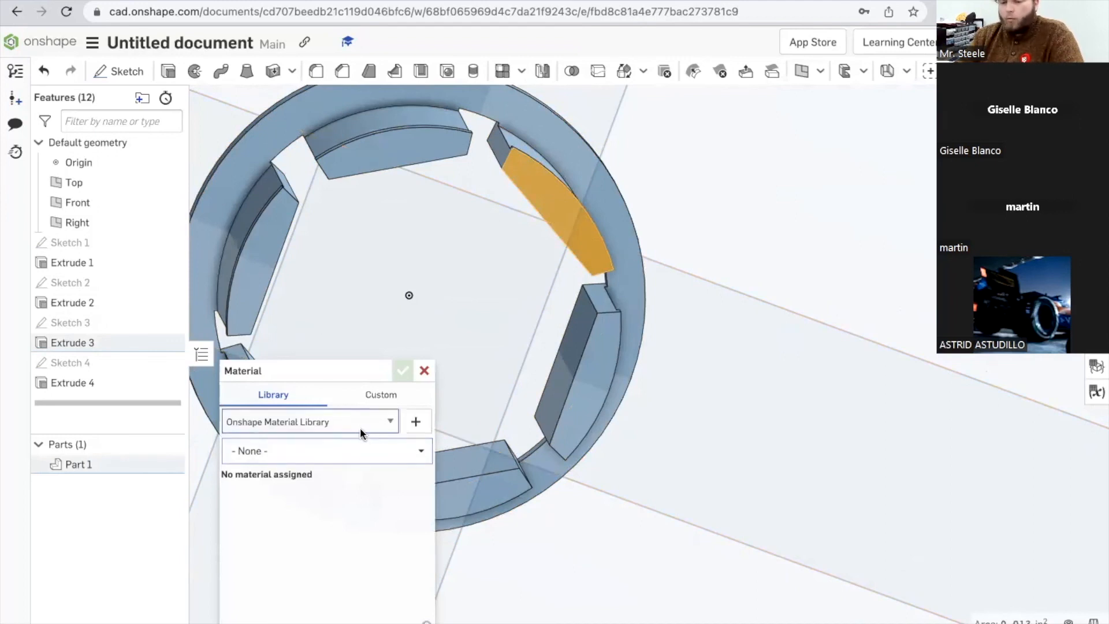
{"action": "left_click", "coordinate": [319, 449]}
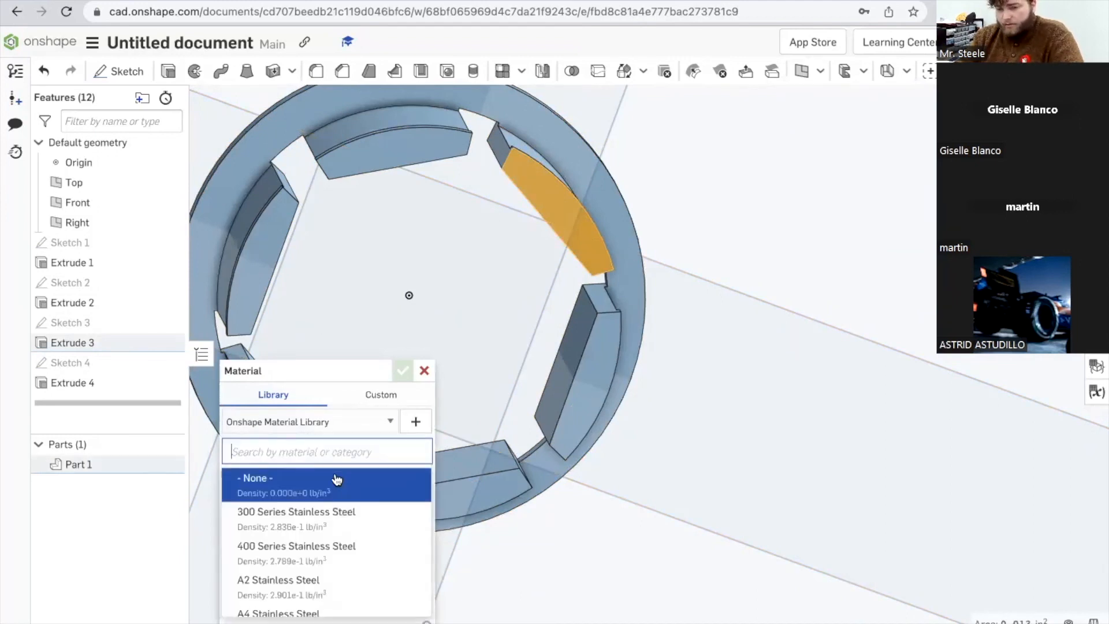
{"action": "type", "text": "pla"}
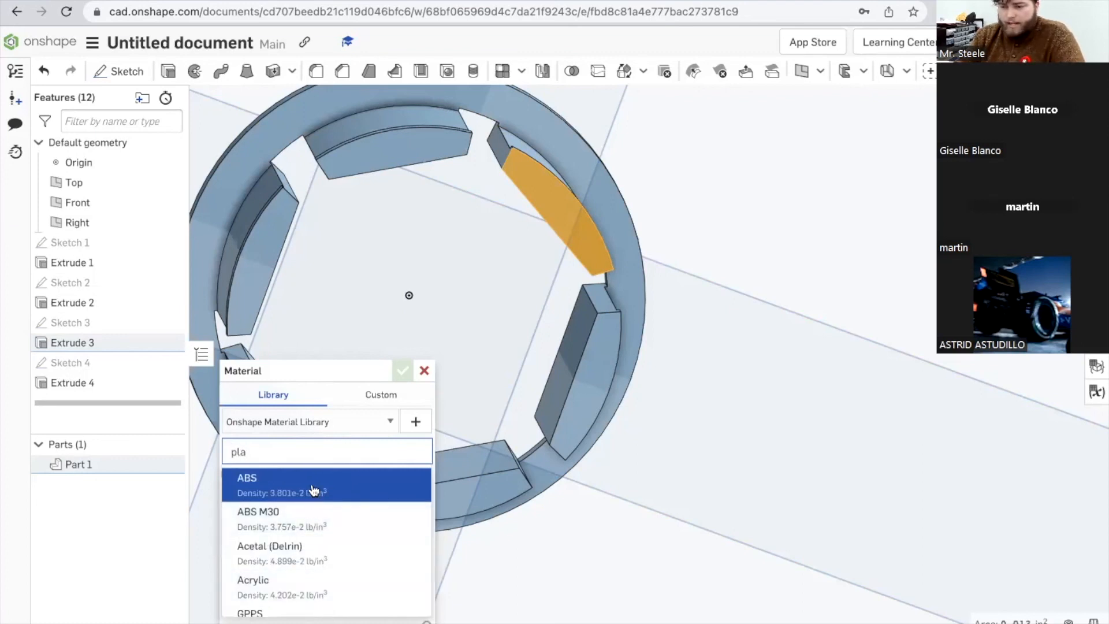
{"action": "type", "text": "stic"}
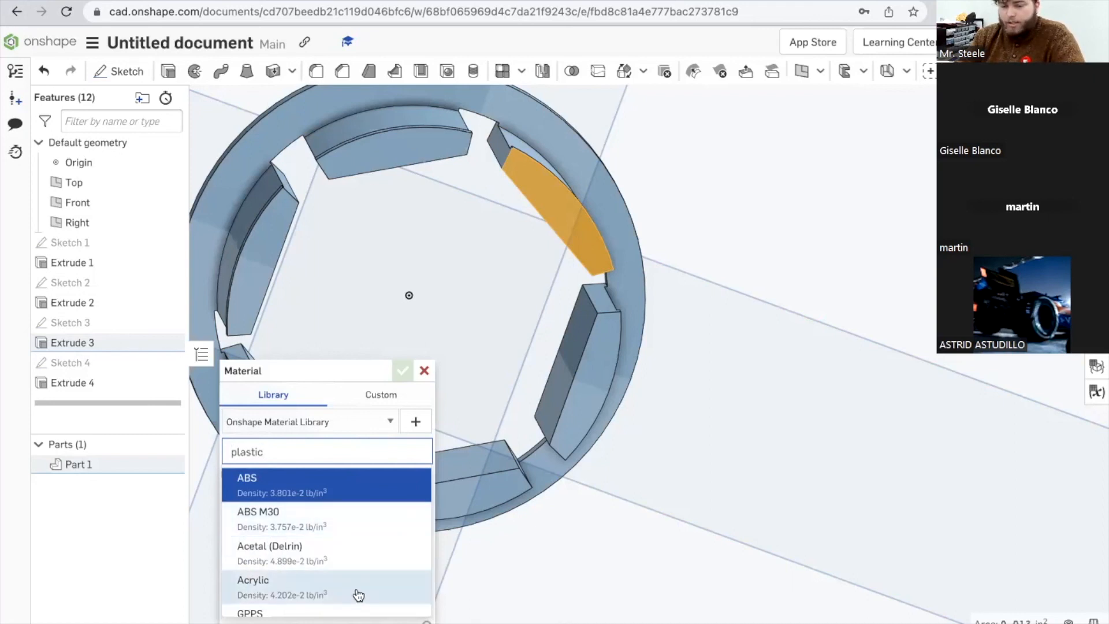
{"action": "scroll", "coordinate": [358, 592], "scroll_direction": "down", "scroll_amount": 5}
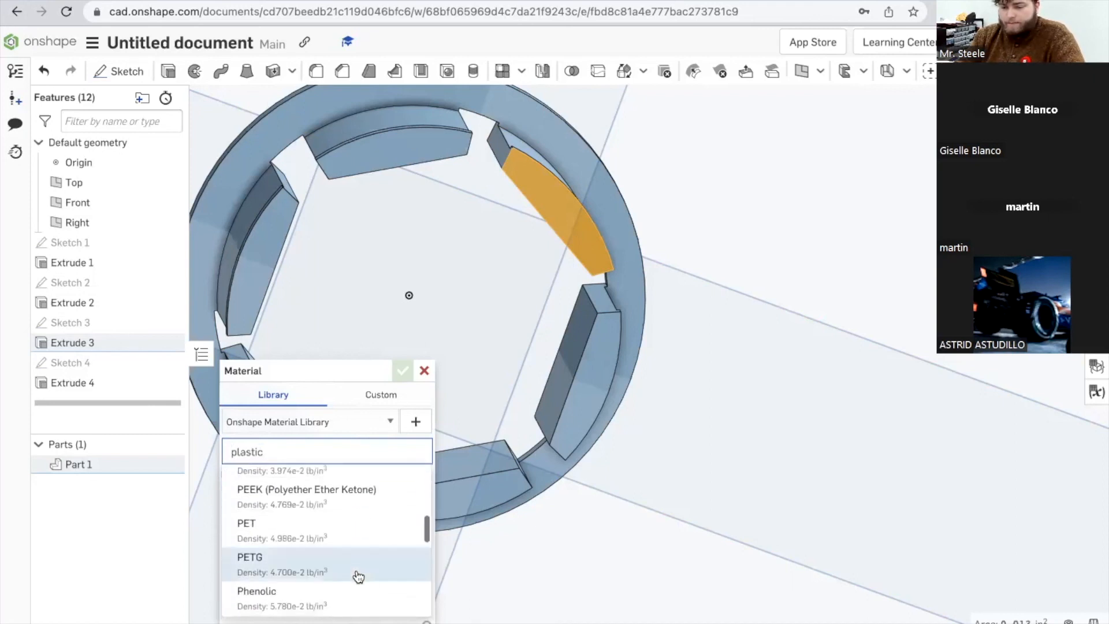
{"action": "scroll", "coordinate": [360, 575], "scroll_direction": "down", "scroll_amount": 3}
{"action": "scroll", "coordinate": [329, 564], "scroll_direction": "down", "scroll_amount": 1}
{"action": "scroll", "coordinate": [330, 564], "scroll_direction": "up", "scroll_amount": 3}
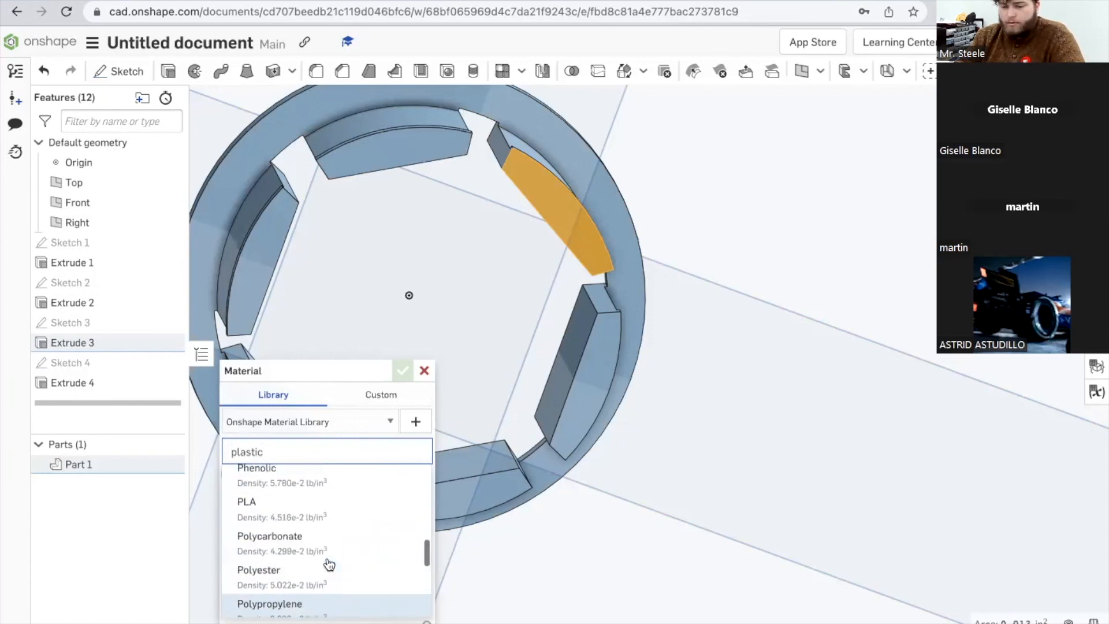
{"action": "left_click", "coordinate": [326, 507]}
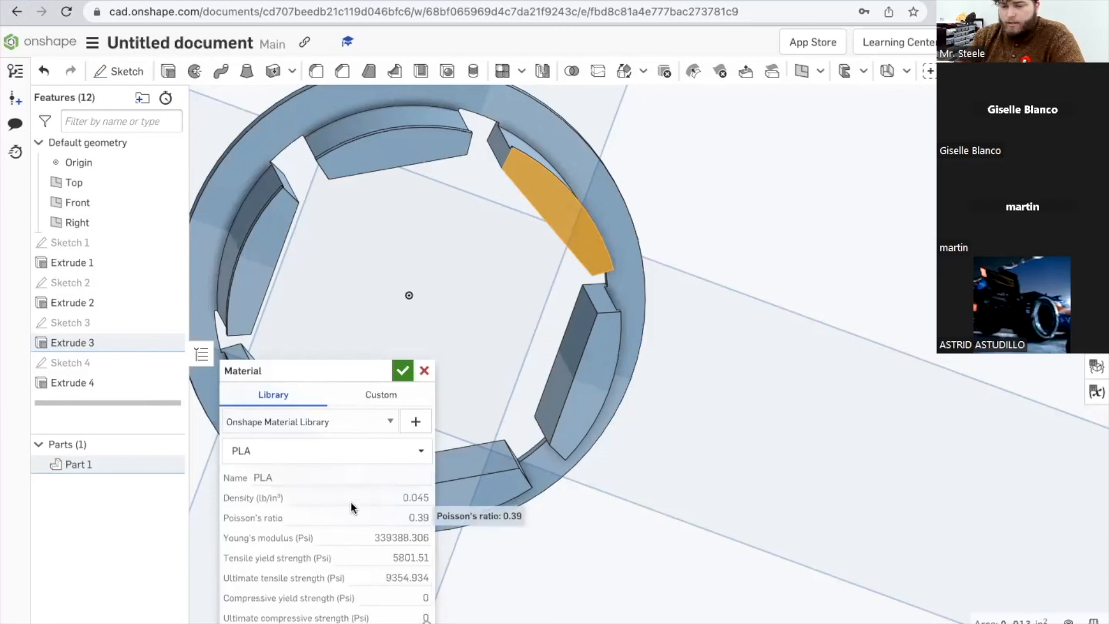
{"action": "left_click", "coordinate": [403, 372]}
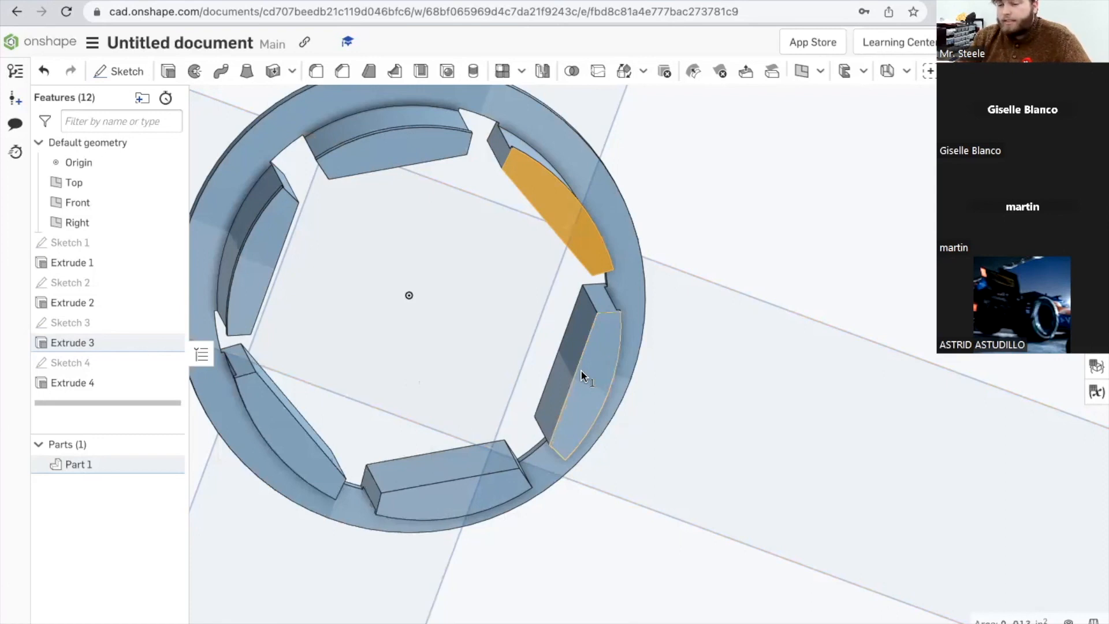
{"action": "left_click", "coordinate": [560, 211]}
Step: Check the mass properties of the bushing part and examine its center of mass from the end and the side
{"action": "mouse_move", "coordinate": [504, 280]}
{"action": "right_mouse_down"}
{"action": "mouse_move", "coordinate": [490, 283]}
{"action": "mouse_move", "coordinate": [511, 297]}
{"action": "mouse_move", "coordinate": [523, 279]}
{"action": "mouse_move", "coordinate": [504, 273]}
{"action": "right_mouse_up"}
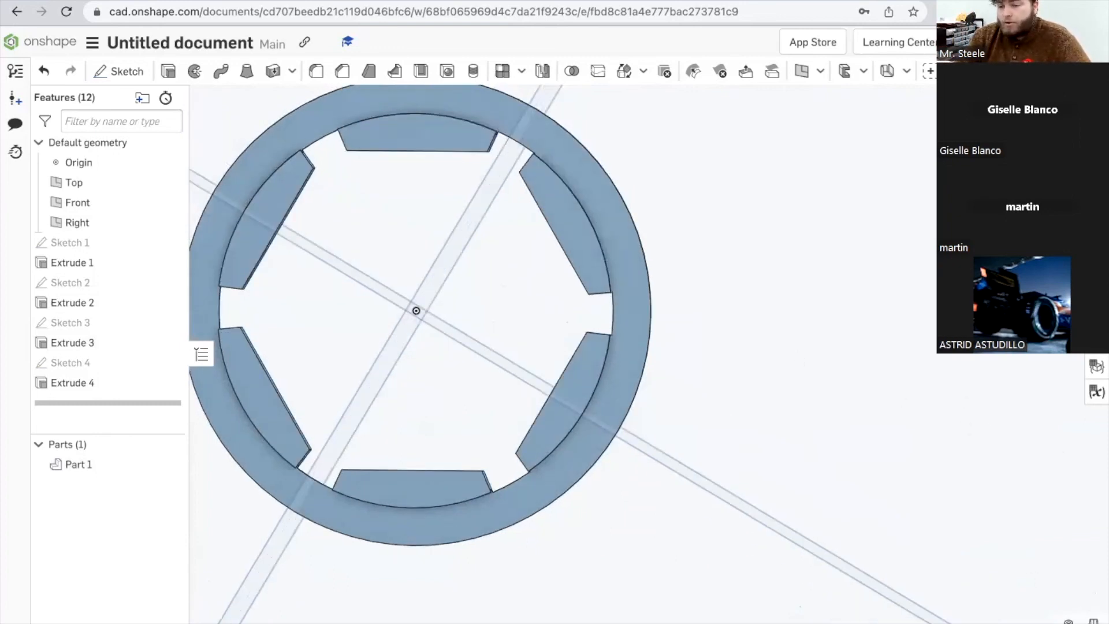
{"action": "left_click", "coordinate": [1094, 621]}
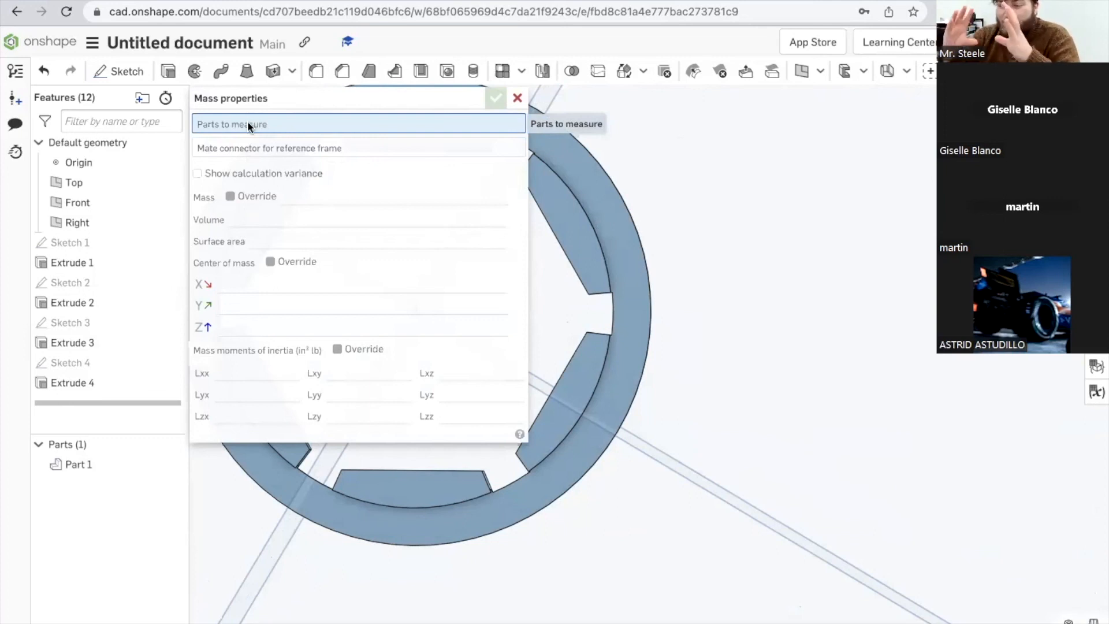
{"action": "left_click", "coordinate": [597, 248]}
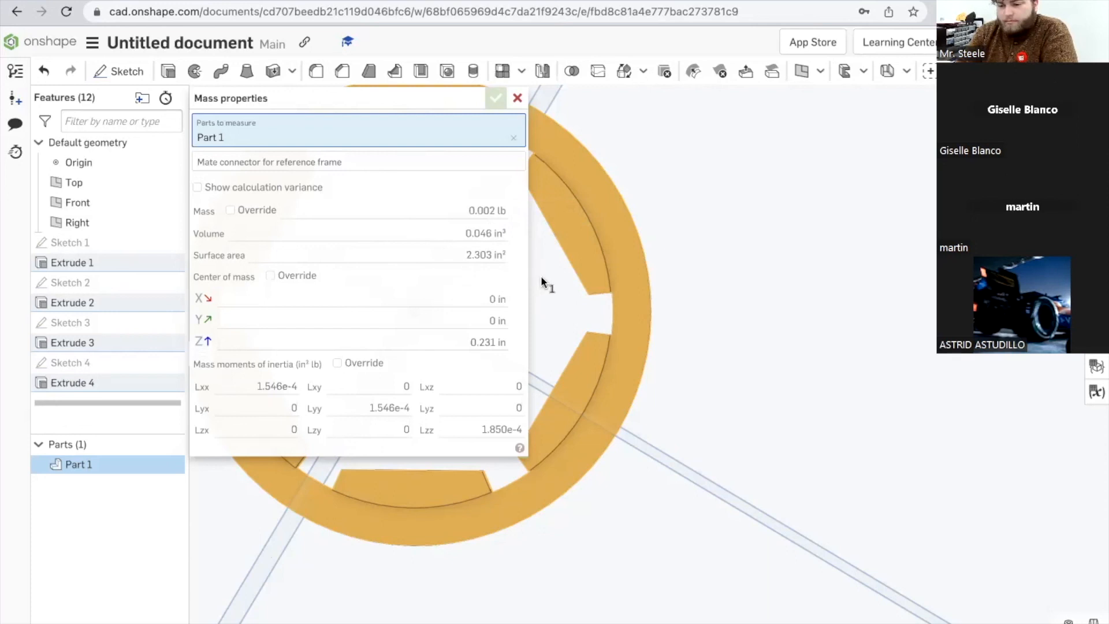
{"action": "scroll", "coordinate": [567, 307], "scroll_direction": "down", "scroll_amount": 3}
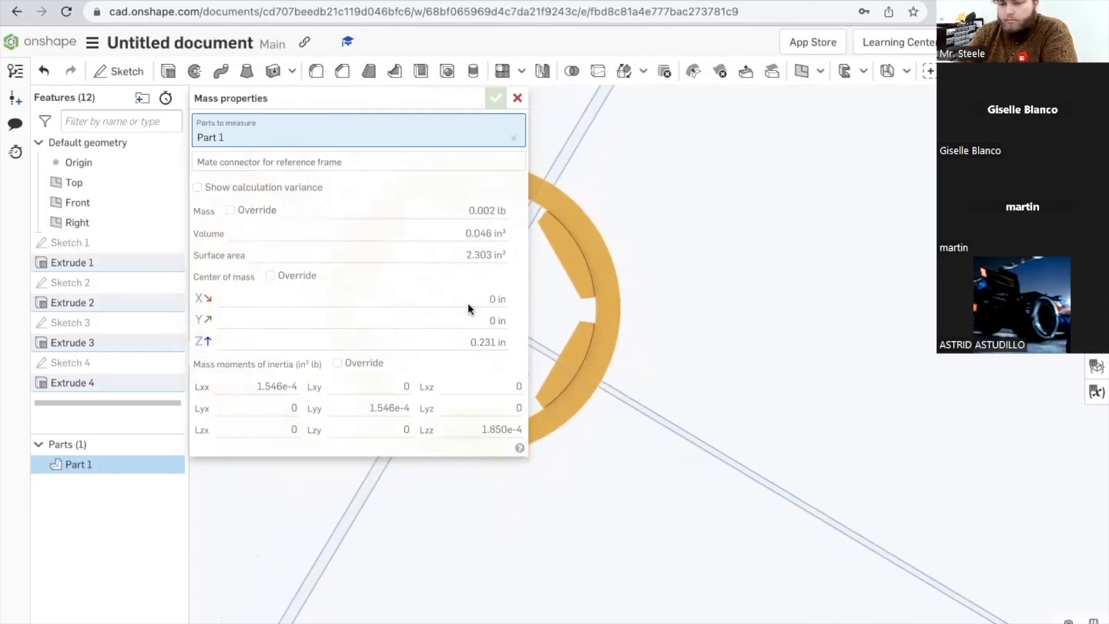
{"action": "scroll", "coordinate": [657, 331], "scroll_direction": "down", "scroll_amount": 3}
{"action": "scroll", "coordinate": [657, 331], "scroll_direction": "down", "scroll_amount": 5}
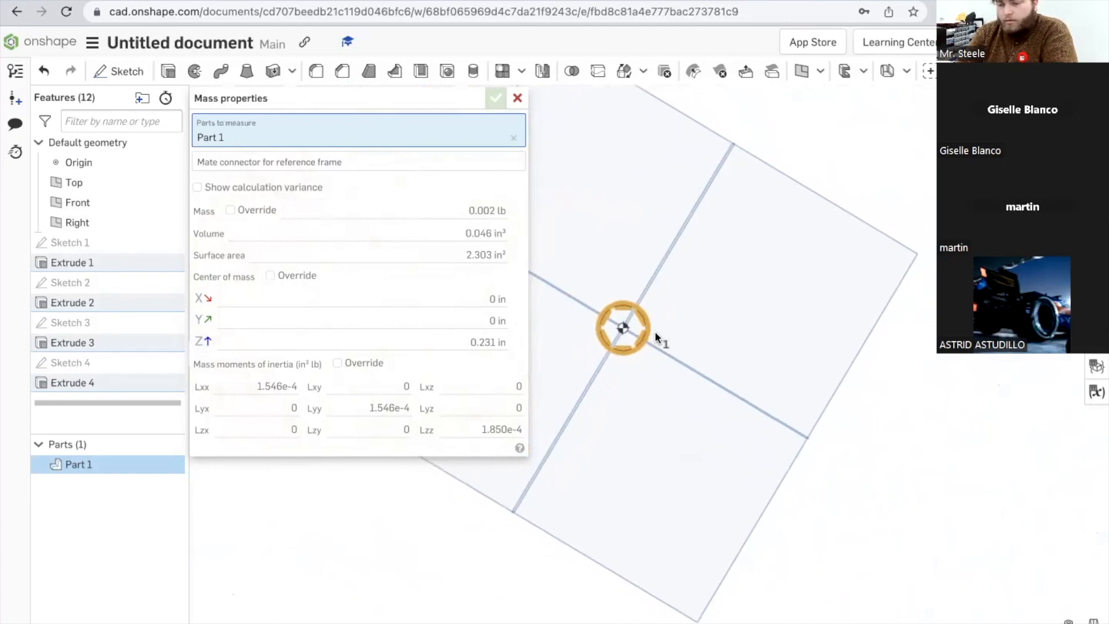
{"action": "scroll", "coordinate": [655, 336], "scroll_direction": "down", "scroll_amount": 1}
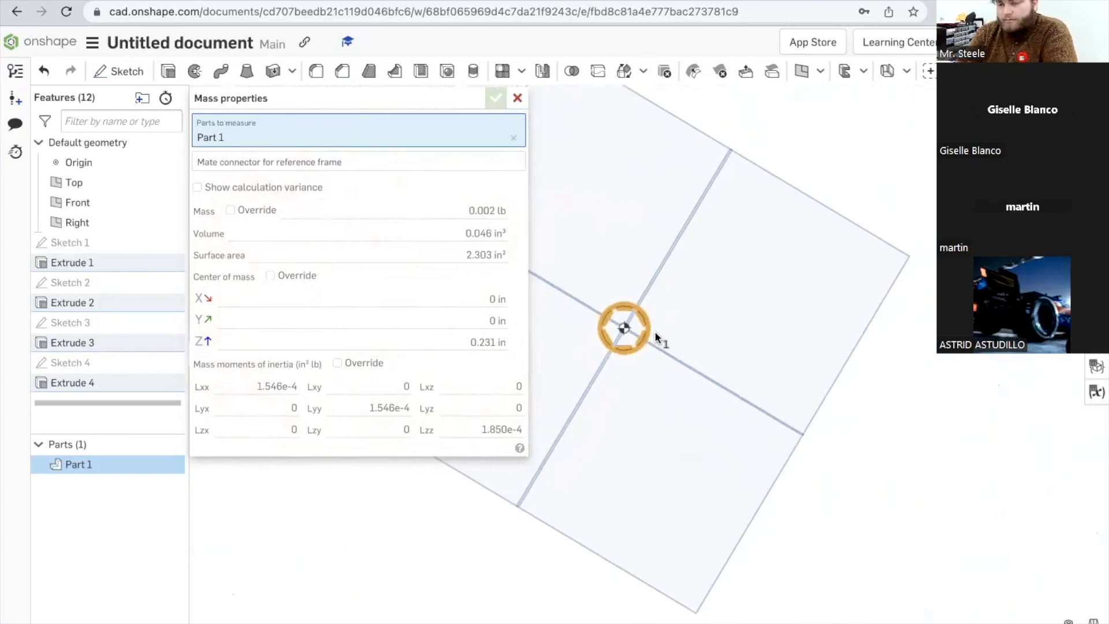
{"action": "scroll", "coordinate": [655, 334], "scroll_direction": "down", "scroll_amount": 2}
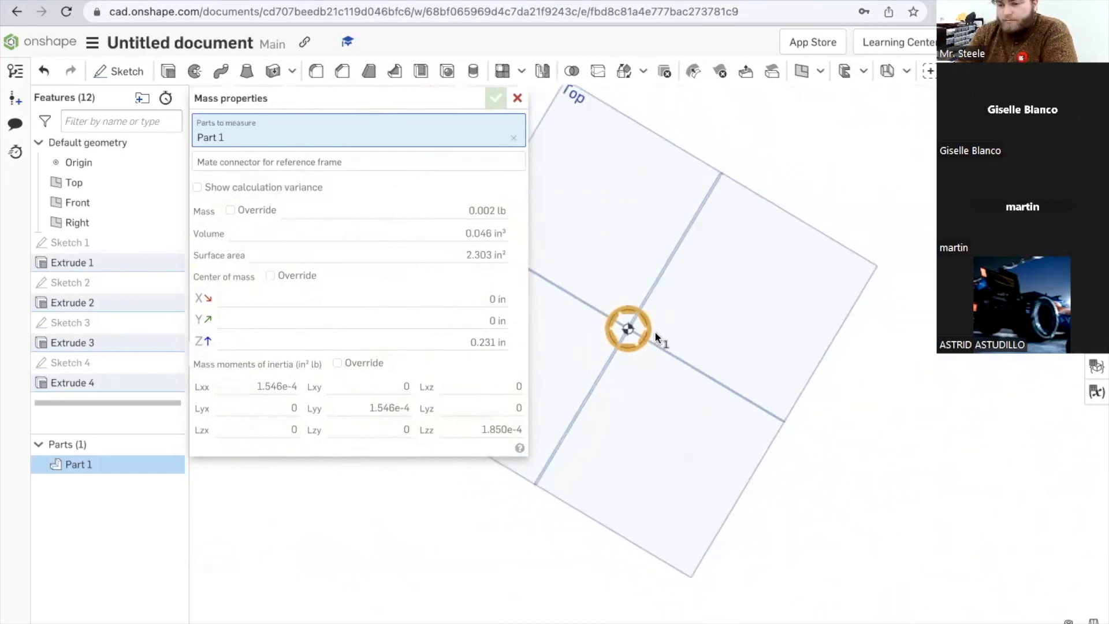
{"action": "scroll", "coordinate": [655, 334], "scroll_direction": "up", "scroll_amount": 1}
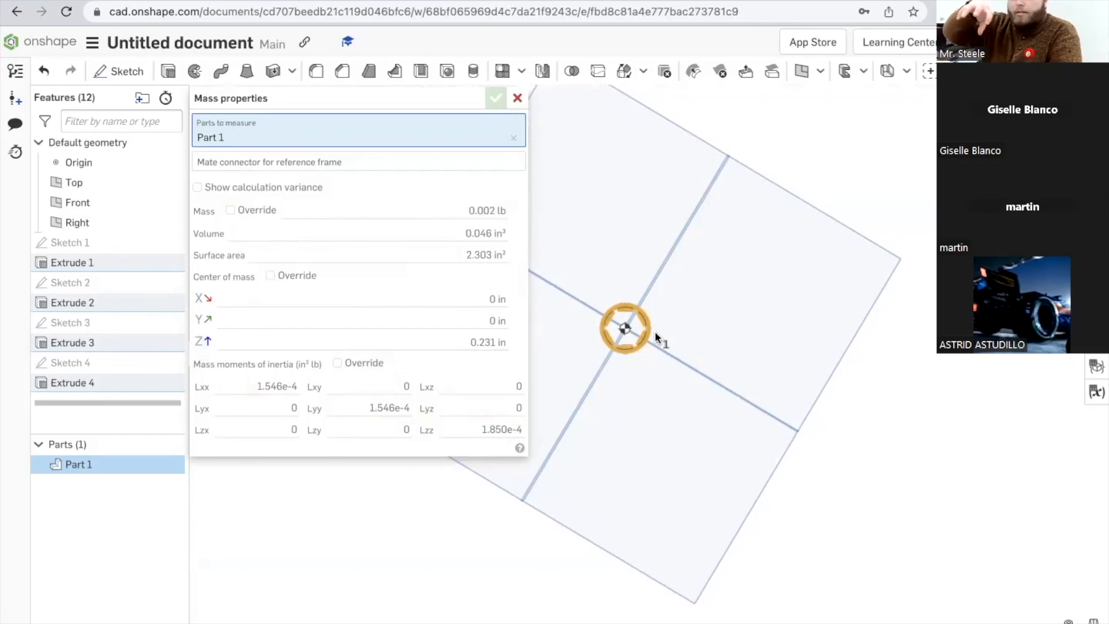
{"action": "right_click_drag", "start_coordinate": [655, 334], "coordinate": [685, 606]}
{"action": "right_click_drag", "start_coordinate": [713, 595], "coordinate": [682, 563]}
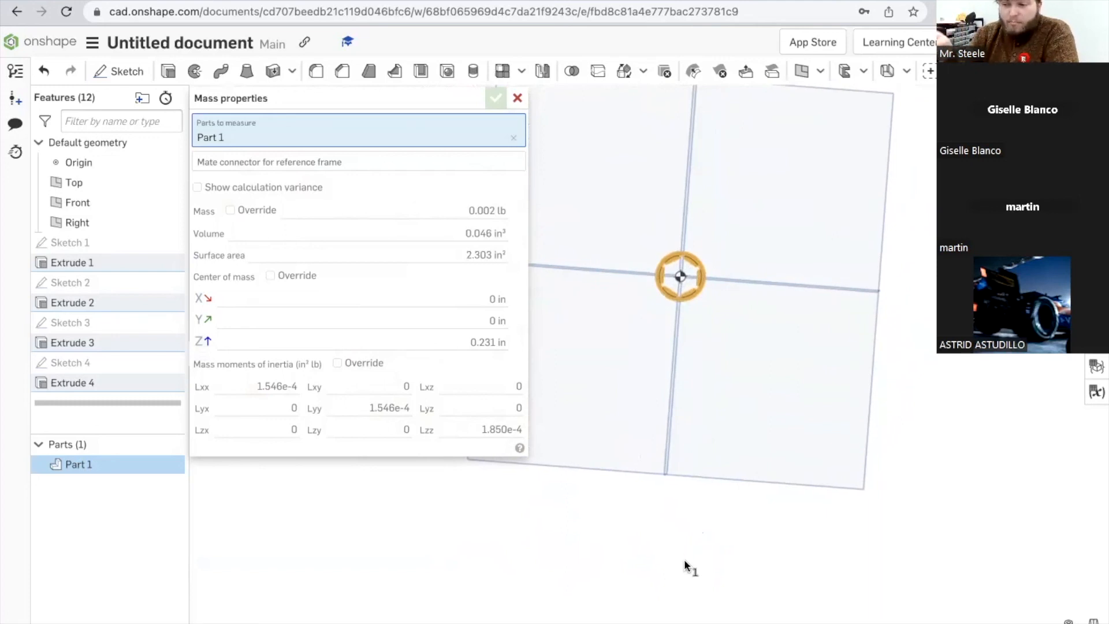
{"action": "right_click_drag", "start_coordinate": [653, 575], "coordinate": [636, 587]}
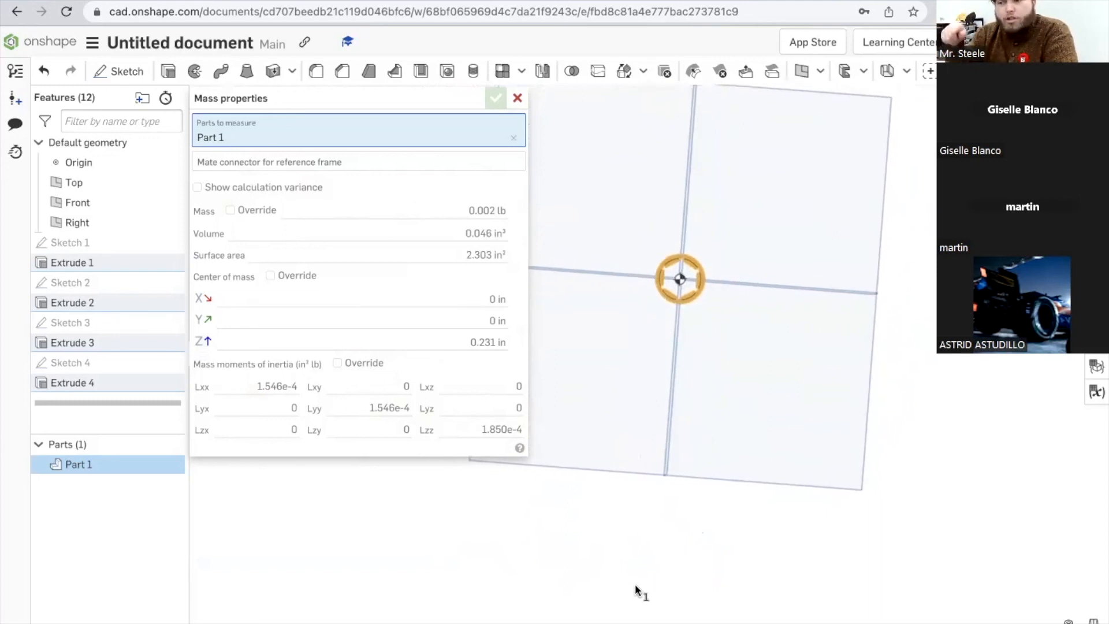
{"action": "right_click_drag", "start_coordinate": [709, 426], "coordinate": [998, 598]}
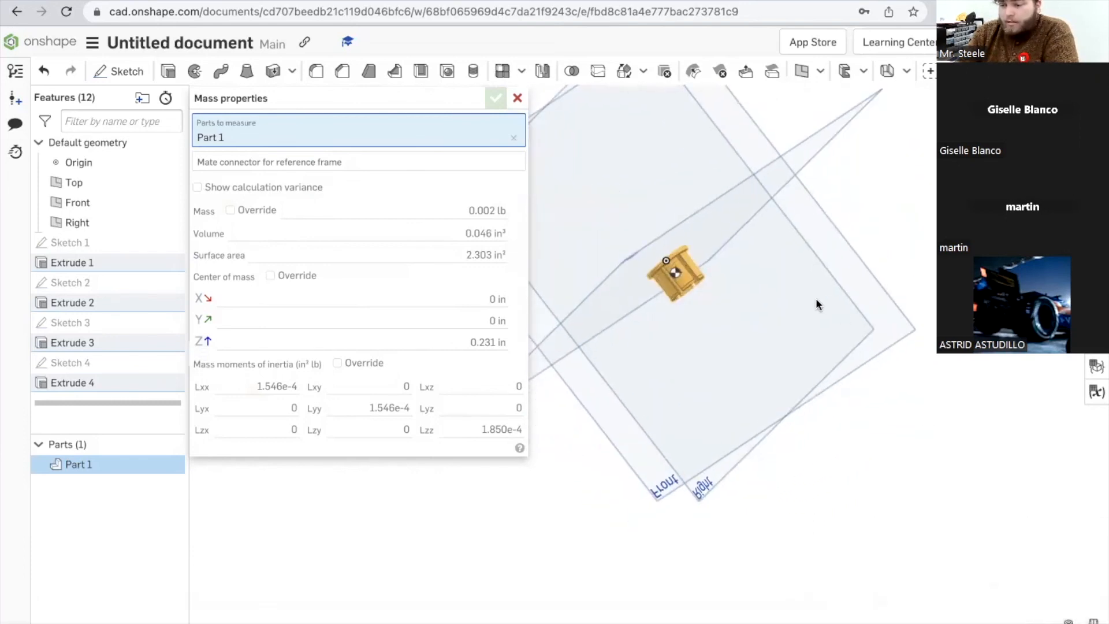
{"action": "right_click_drag", "start_coordinate": [705, 327], "coordinate": [782, 432]}
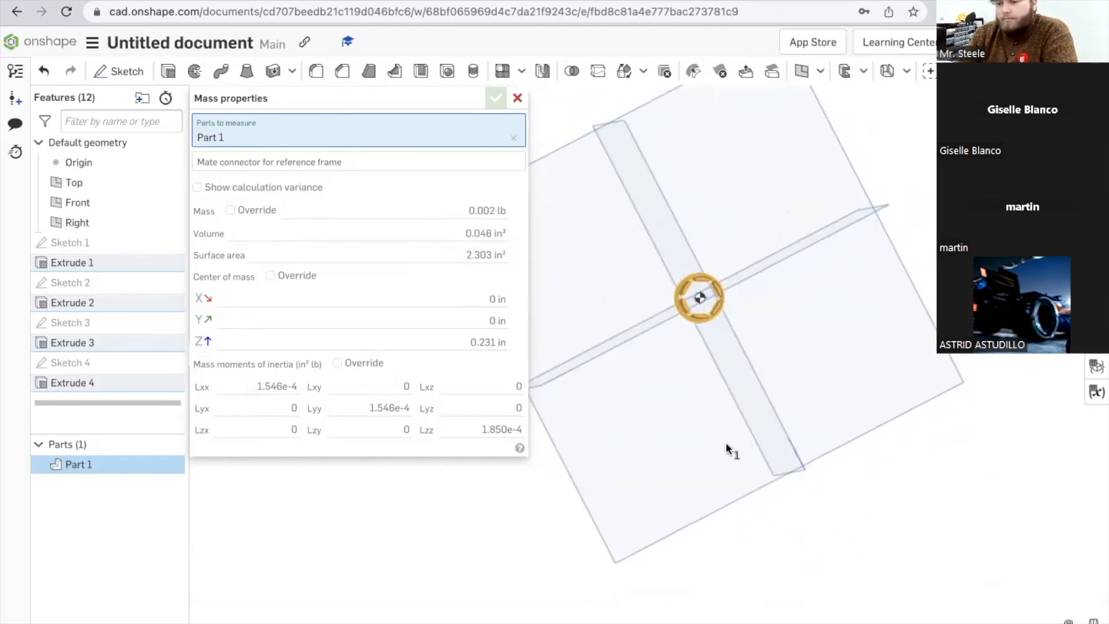
{"action": "left_click", "coordinate": [518, 98]}
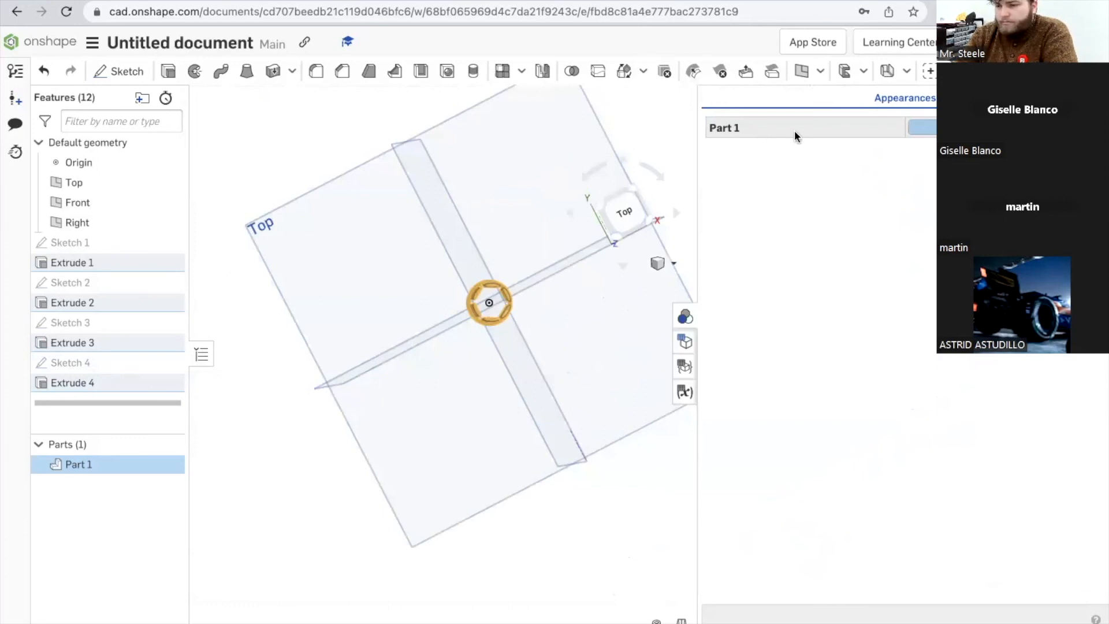
Step: Change the bushing part's appearance to the dark reddish-brown color 751B00 and view the recolored part from the side and end
{"action": "left_click", "coordinate": [771, 129]}
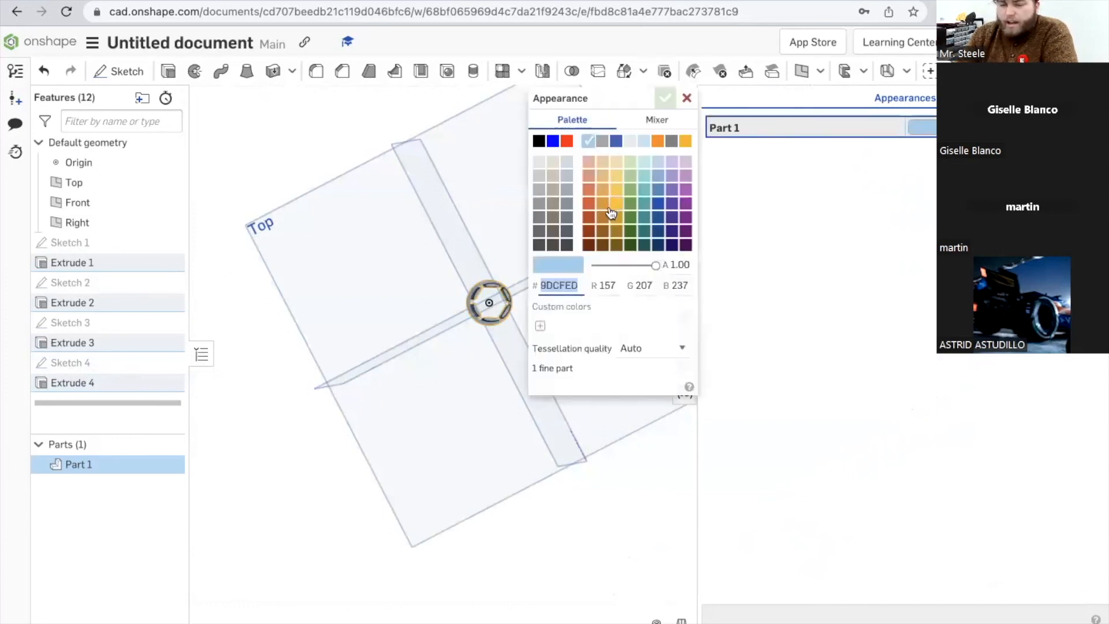
{"action": "left_click", "coordinate": [590, 232]}
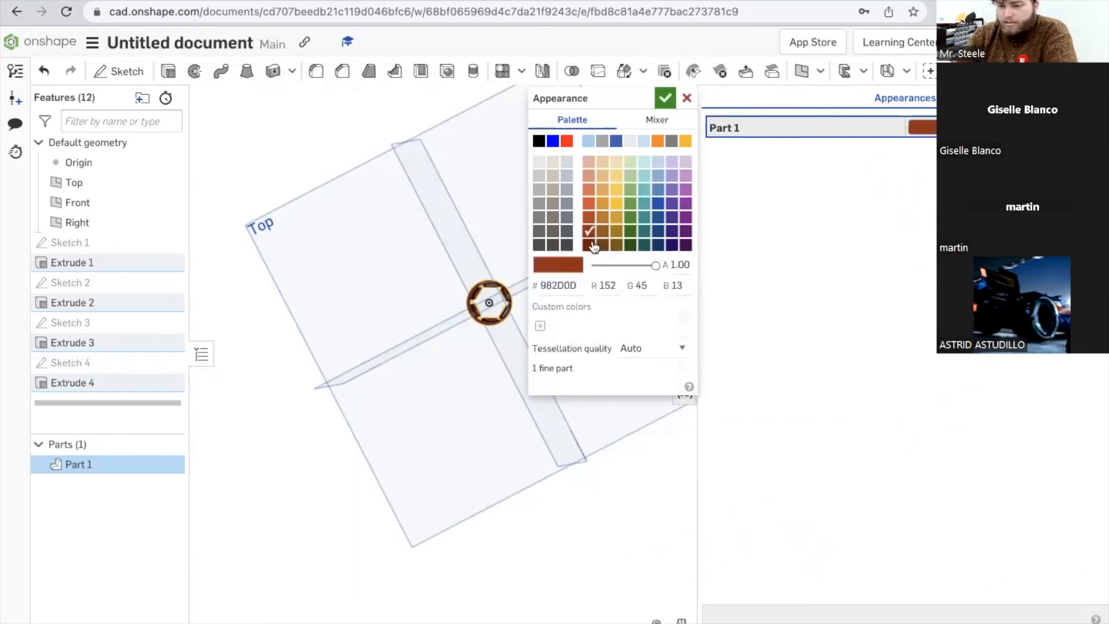
{"action": "left_click", "coordinate": [590, 244]}
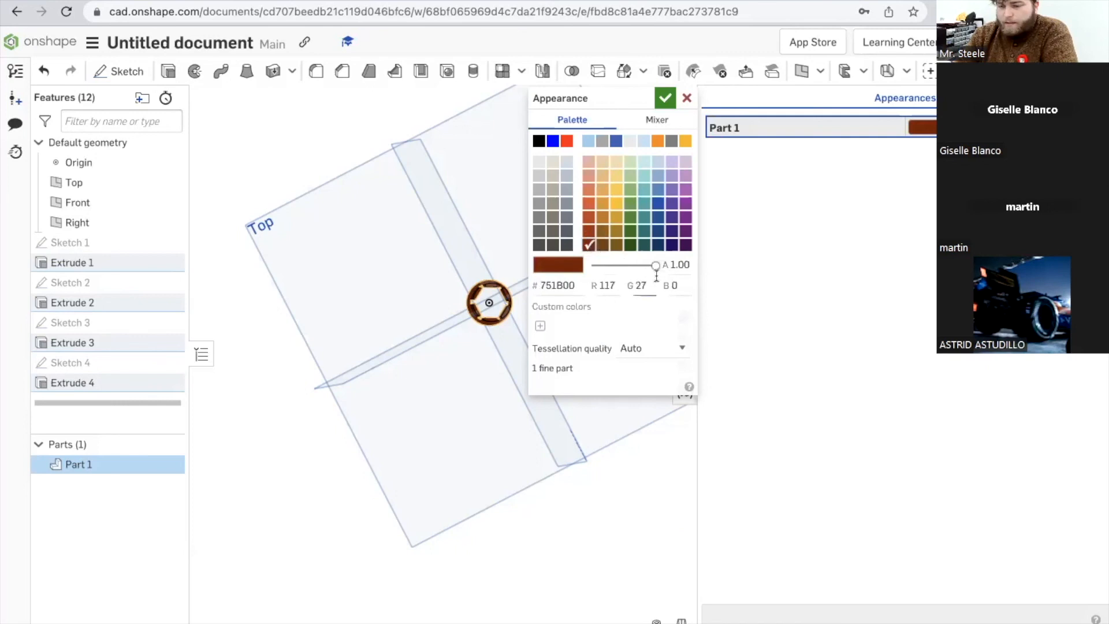
{"action": "left_click", "coordinate": [664, 100]}
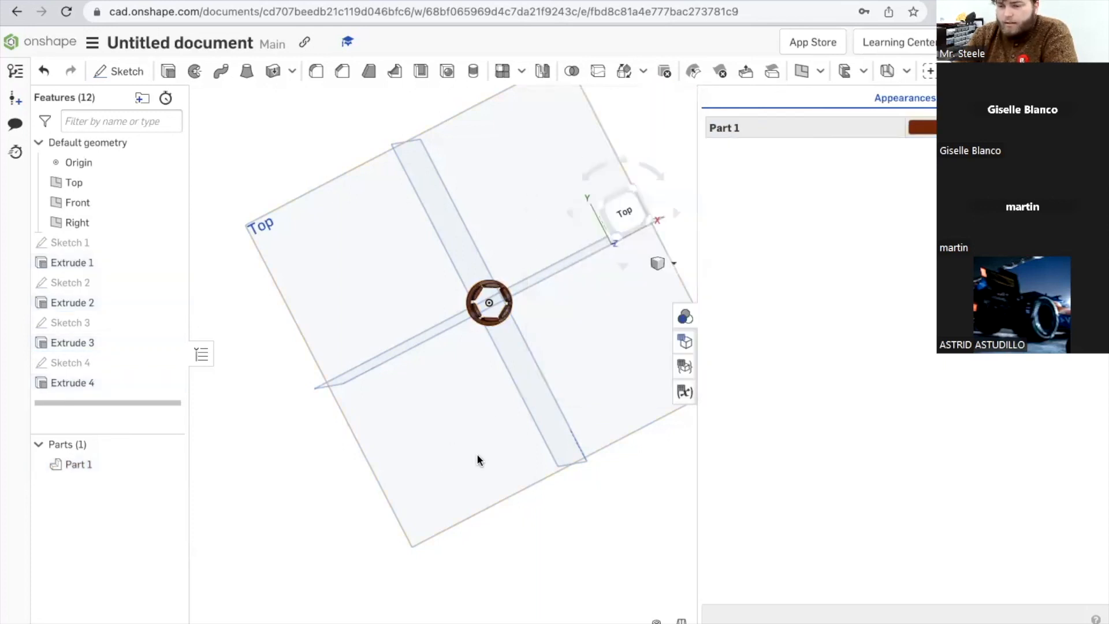
{"action": "scroll", "coordinate": [508, 335], "scroll_direction": "up", "scroll_amount": 6}
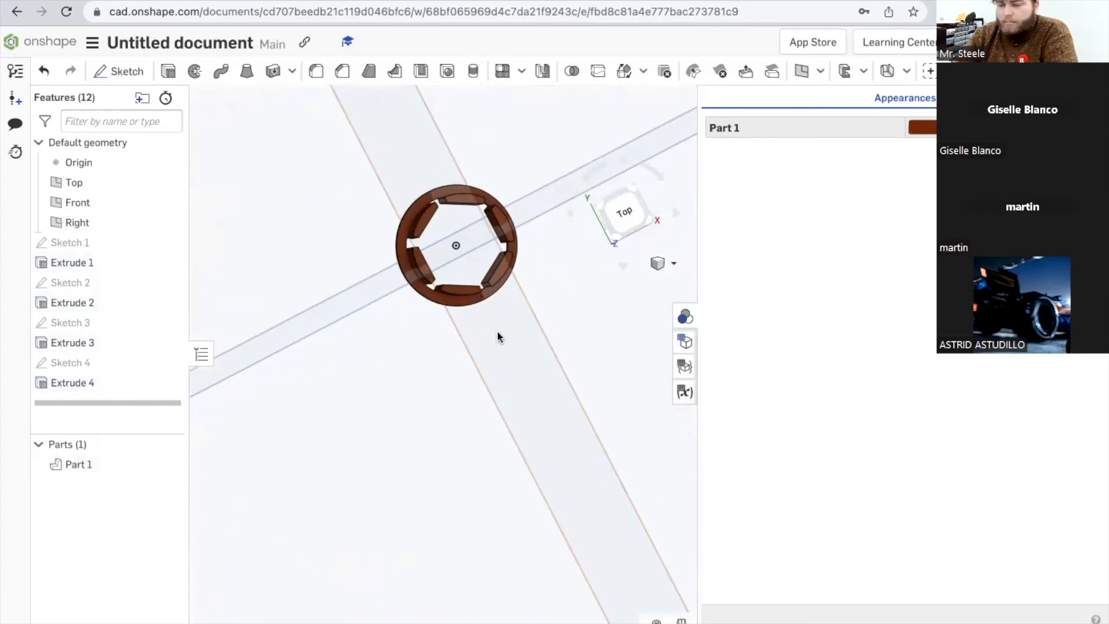
{"action": "right_click_drag", "start_coordinate": [484, 310], "coordinate": [855, 198]}
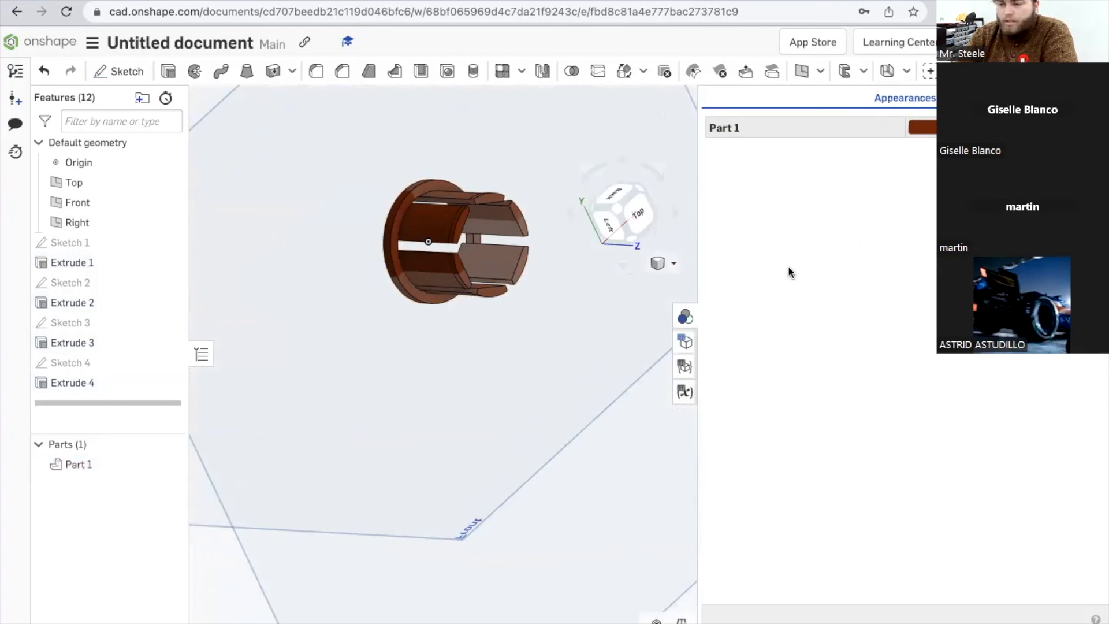
{"action": "left_click", "coordinate": [686, 315]}
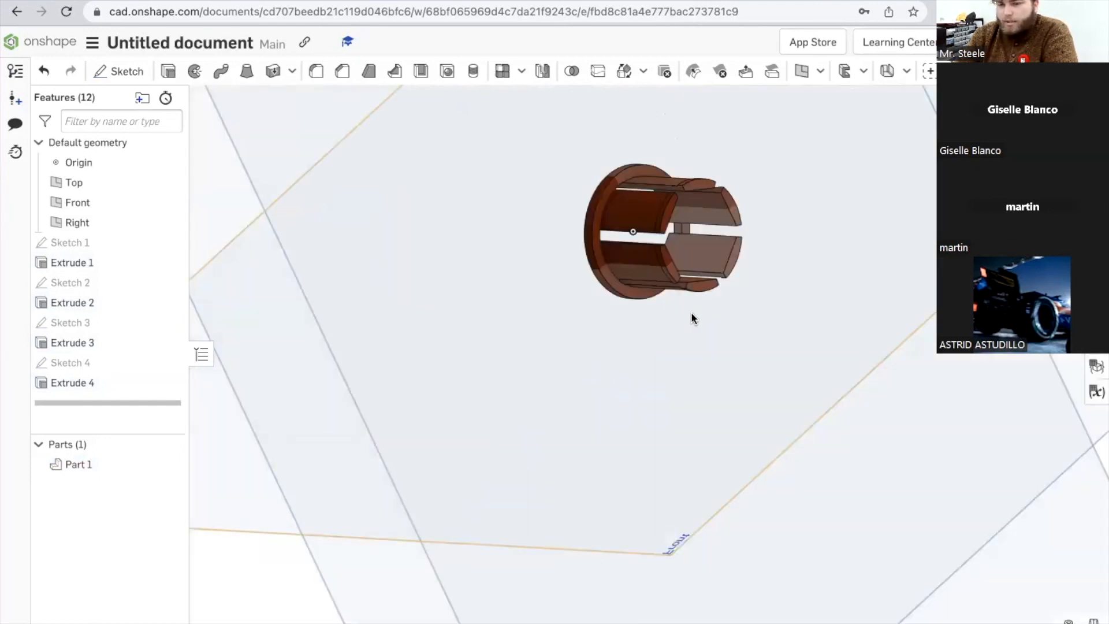
{"action": "right_click_drag", "start_coordinate": [713, 242], "coordinate": [667, 243]}
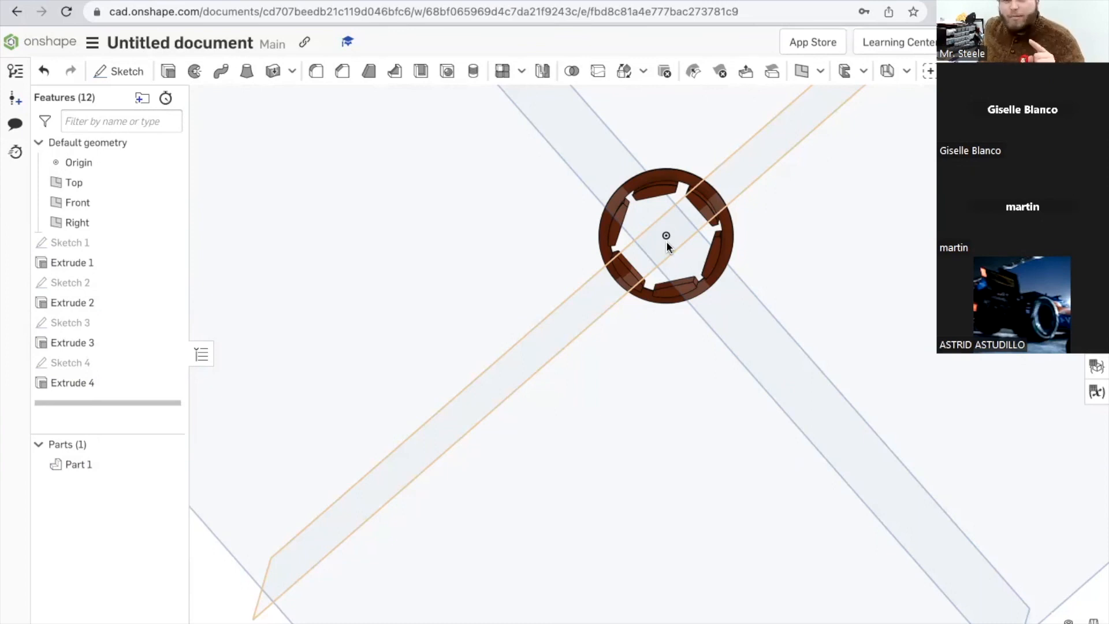
{"action": "mouse_move", "coordinate": [667, 241]}
{"action": "right_mouse_down"}
{"action": "mouse_move", "coordinate": [719, 265]}
{"action": "mouse_move", "coordinate": [664, 240]}
{"action": "mouse_move", "coordinate": [672, 230]}
{"action": "mouse_move", "coordinate": [670, 241]}
{"action": "right_mouse_up"}
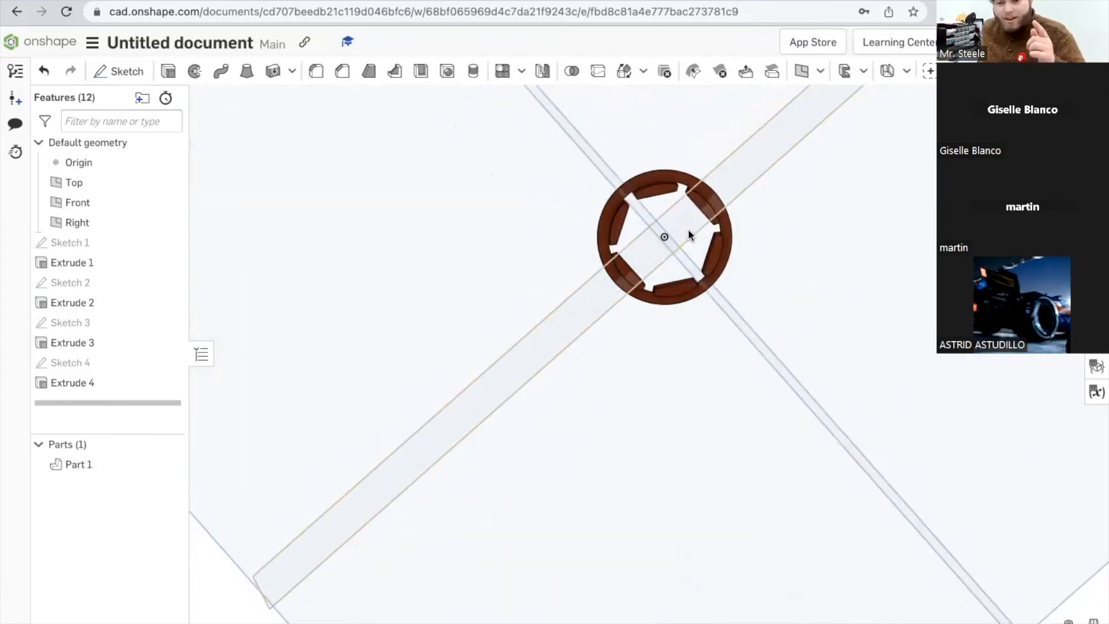